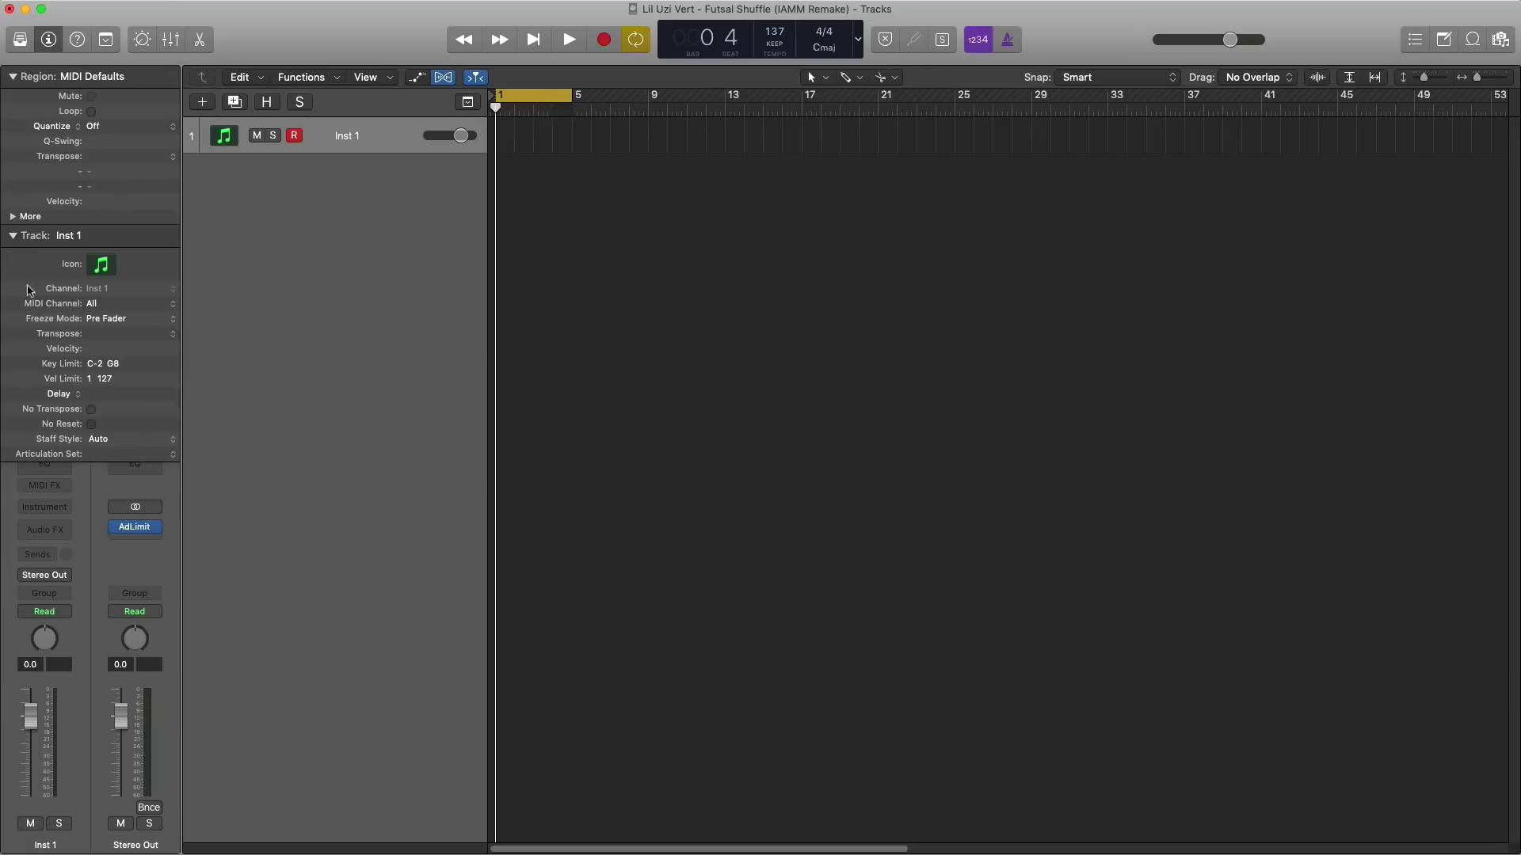
Step: Load the stereo ES2 synthesizer as the instrument on the Inst 1 track and dismiss its plug-in window
{"action": "left_click", "coordinate": [12, 238]}
{"action": "left_click", "coordinate": [42, 508]}
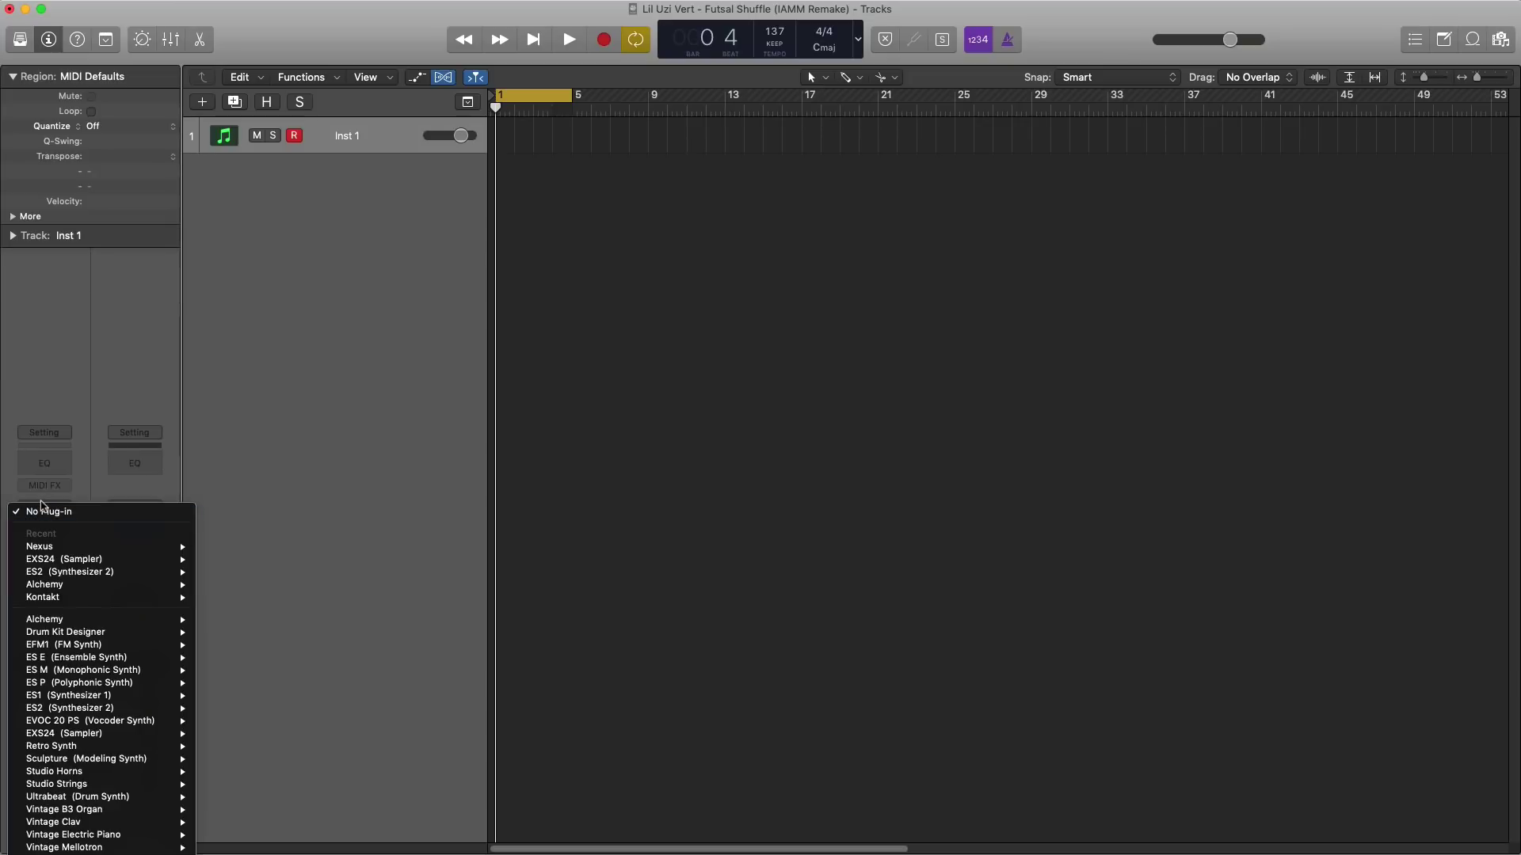
{"action": "mouse_move", "coordinate": [65, 572]}
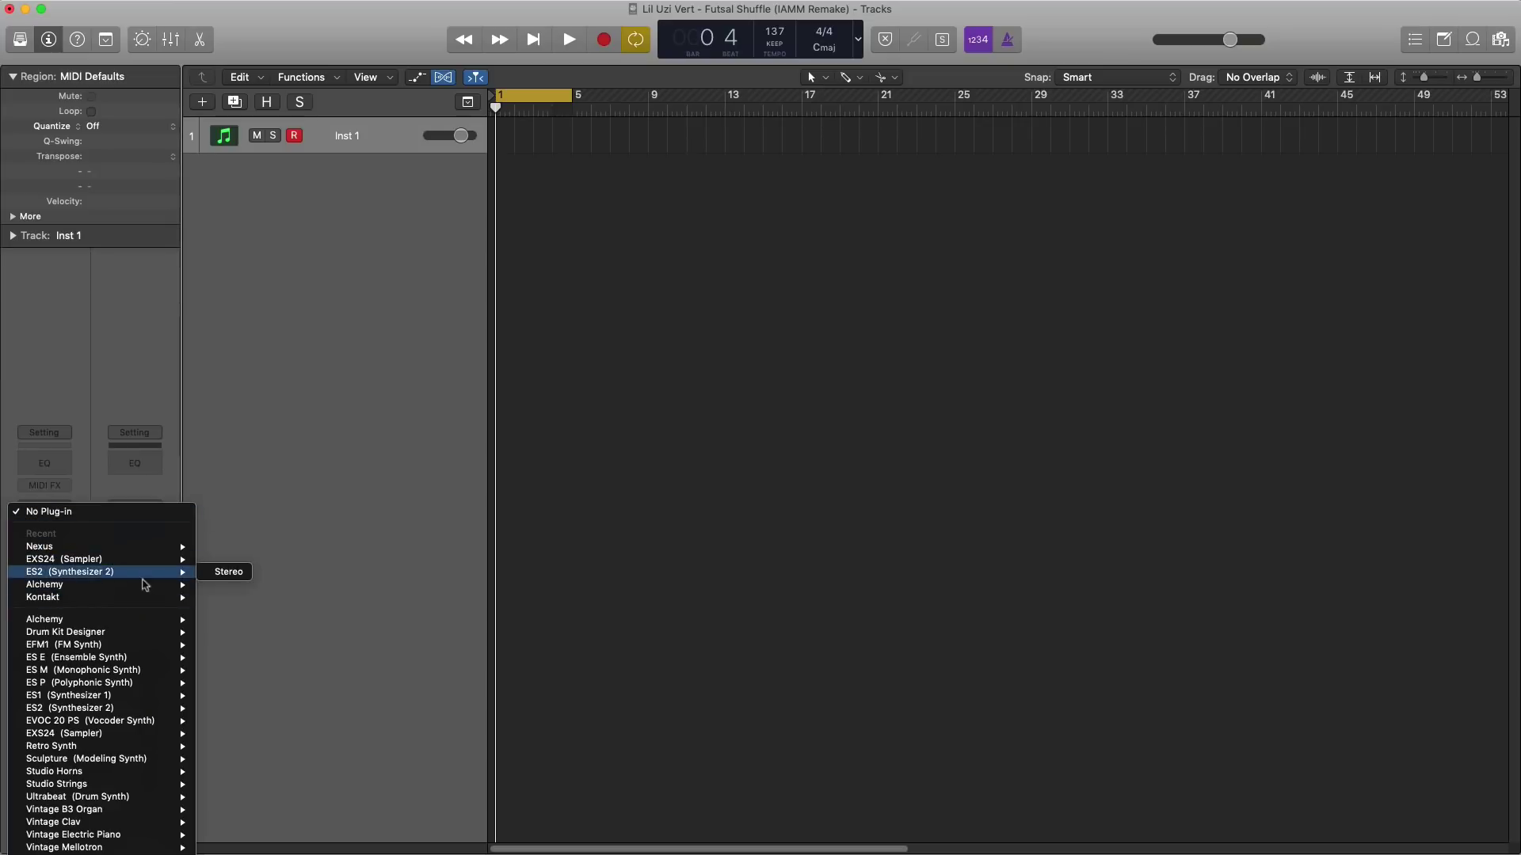
{"action": "left_click", "coordinate": [225, 572]}
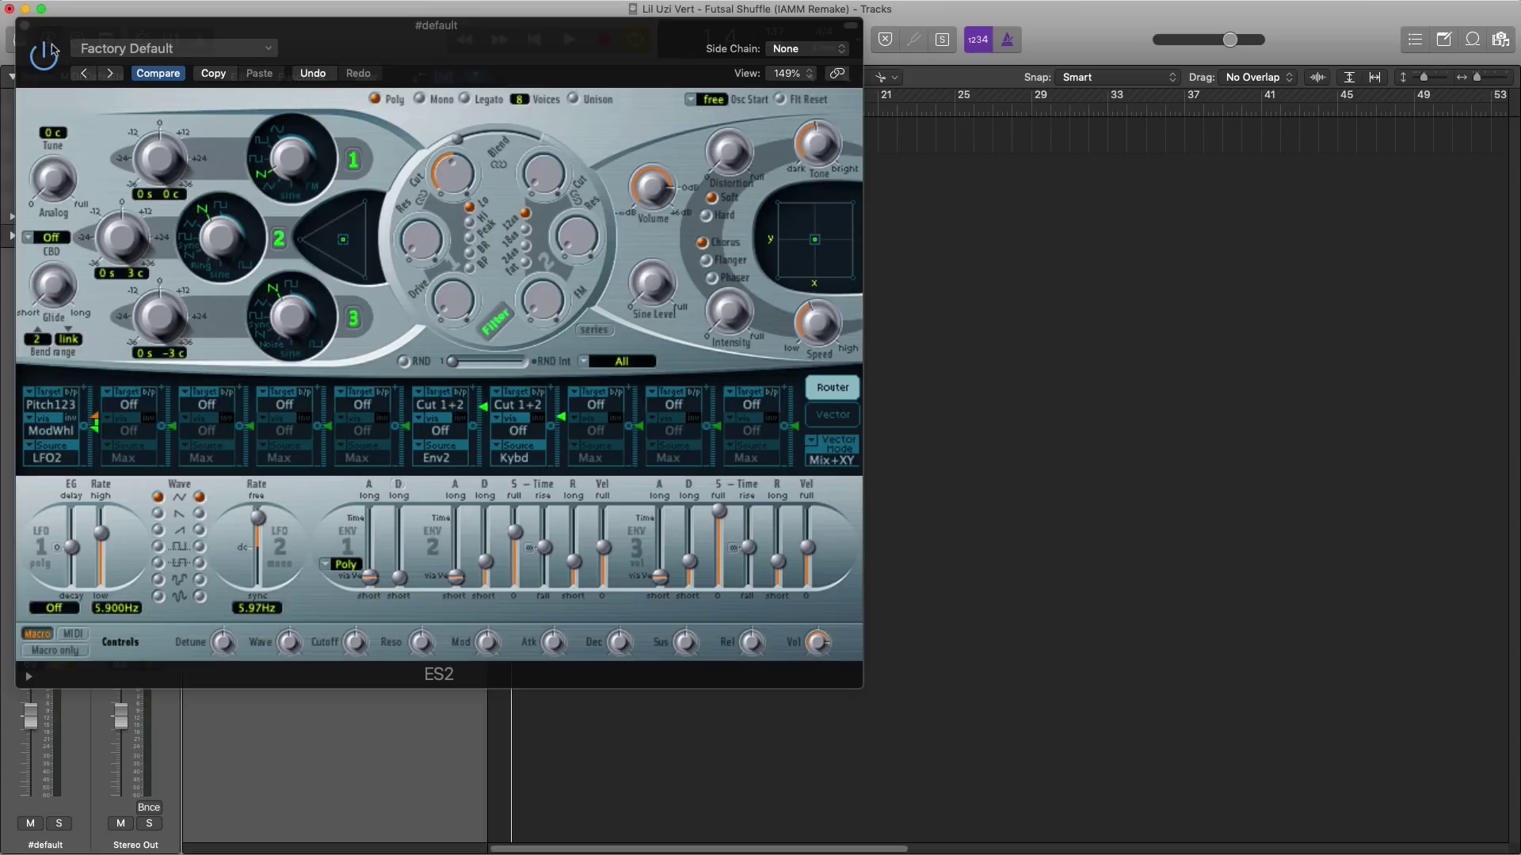
{"action": "left_click", "coordinate": [25, 26]}
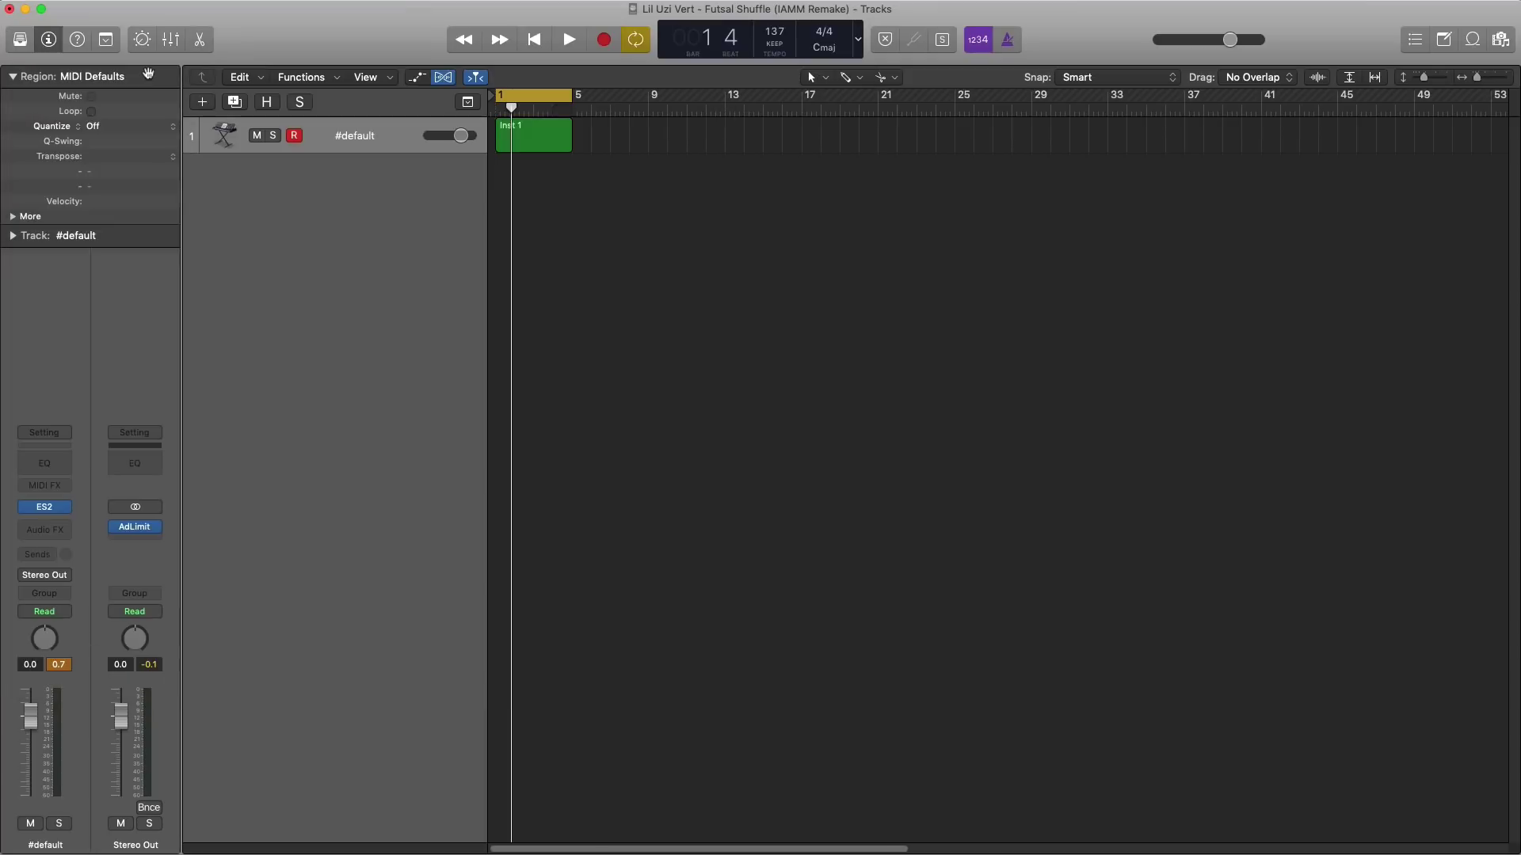
Step: Open the Inst 1 region for note editing and add an eighth-length D3 note at the start of bar 1
{"action": "double_click", "coordinate": [546, 147]}
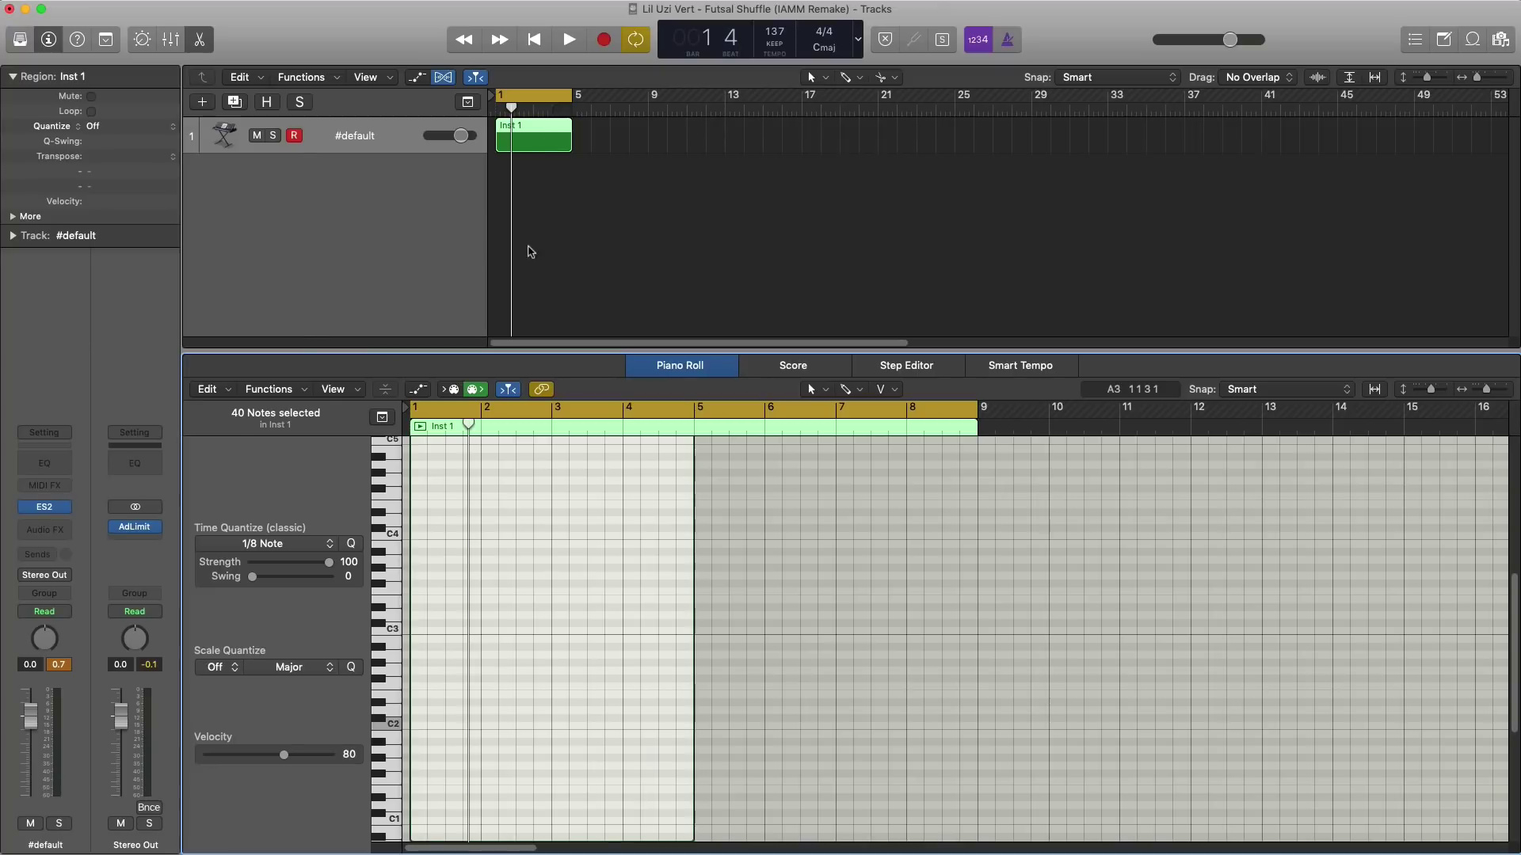
{"action": "scroll", "coordinate": [730, 516], "scroll_direction": "up", "scroll_amount": 5}
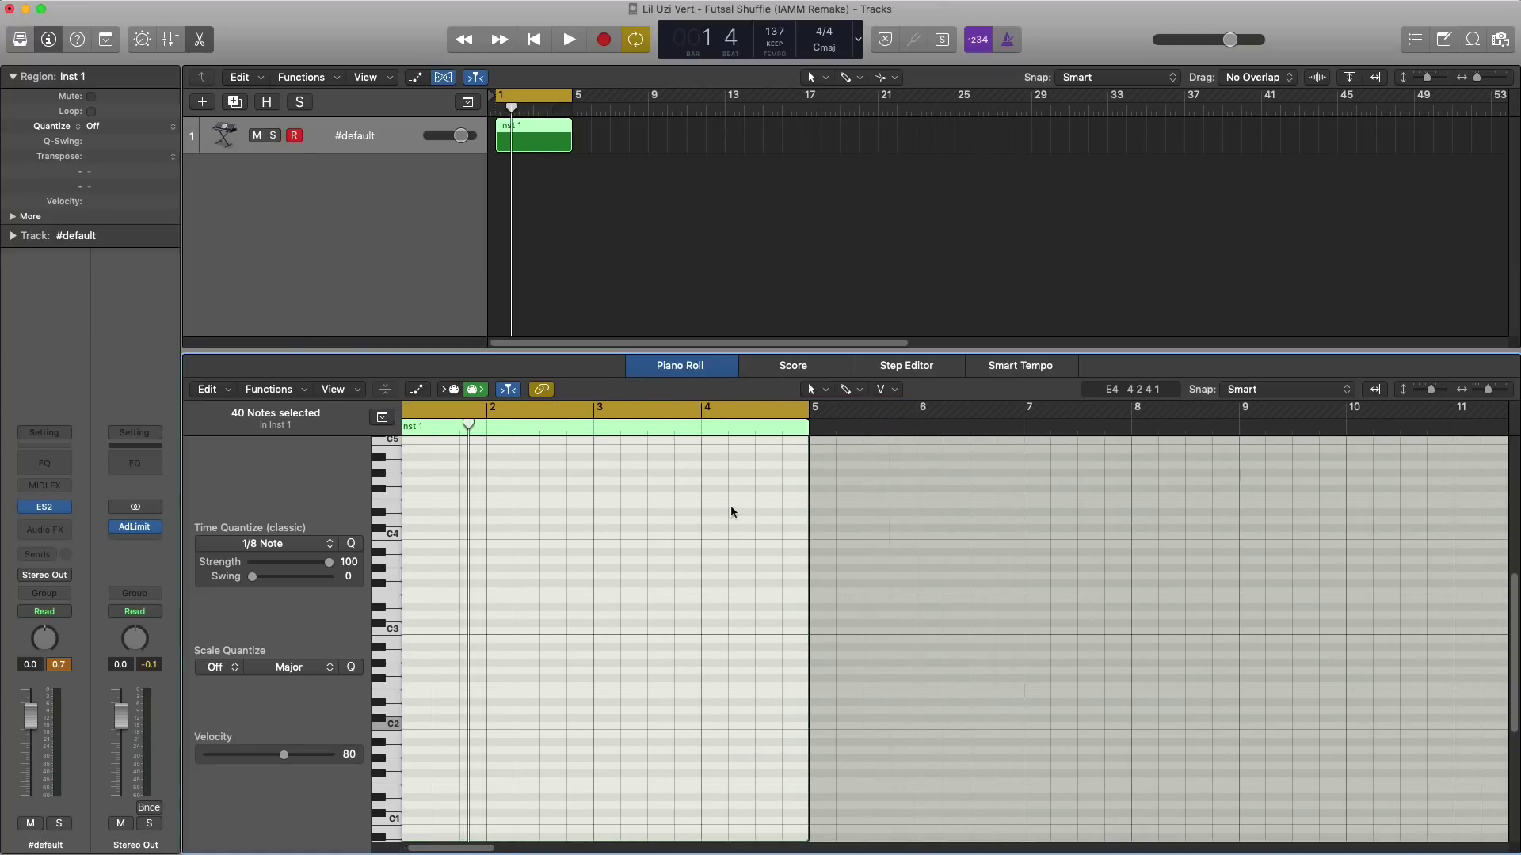
{"action": "scroll", "coordinate": [704, 545], "scroll_direction": "right", "scroll_amount": 1}
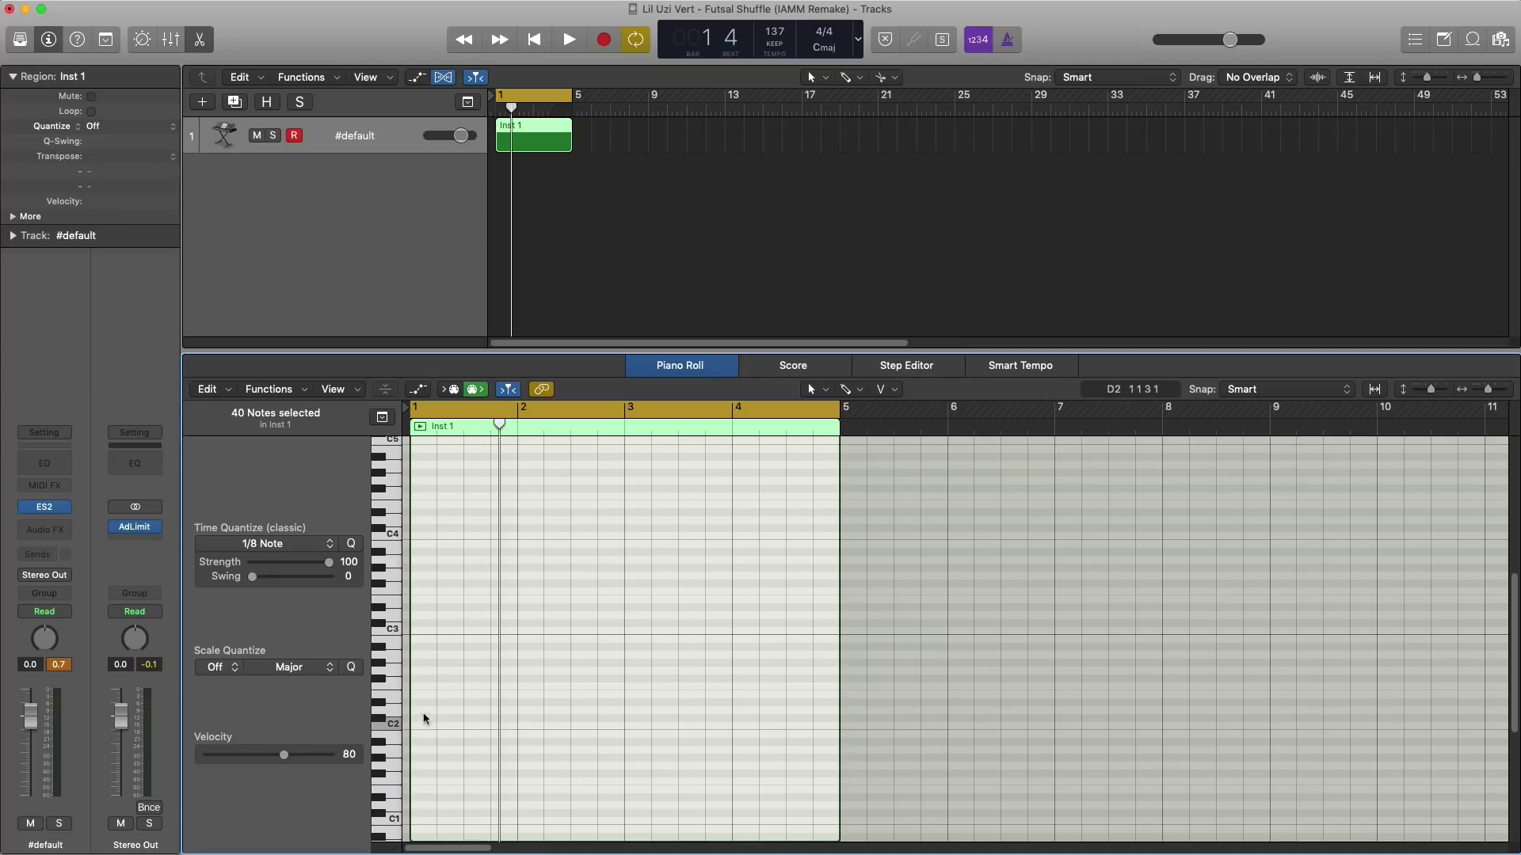
{"action": "left_click_drag", "start_coordinate": [428, 714], "coordinate": [419, 718]}
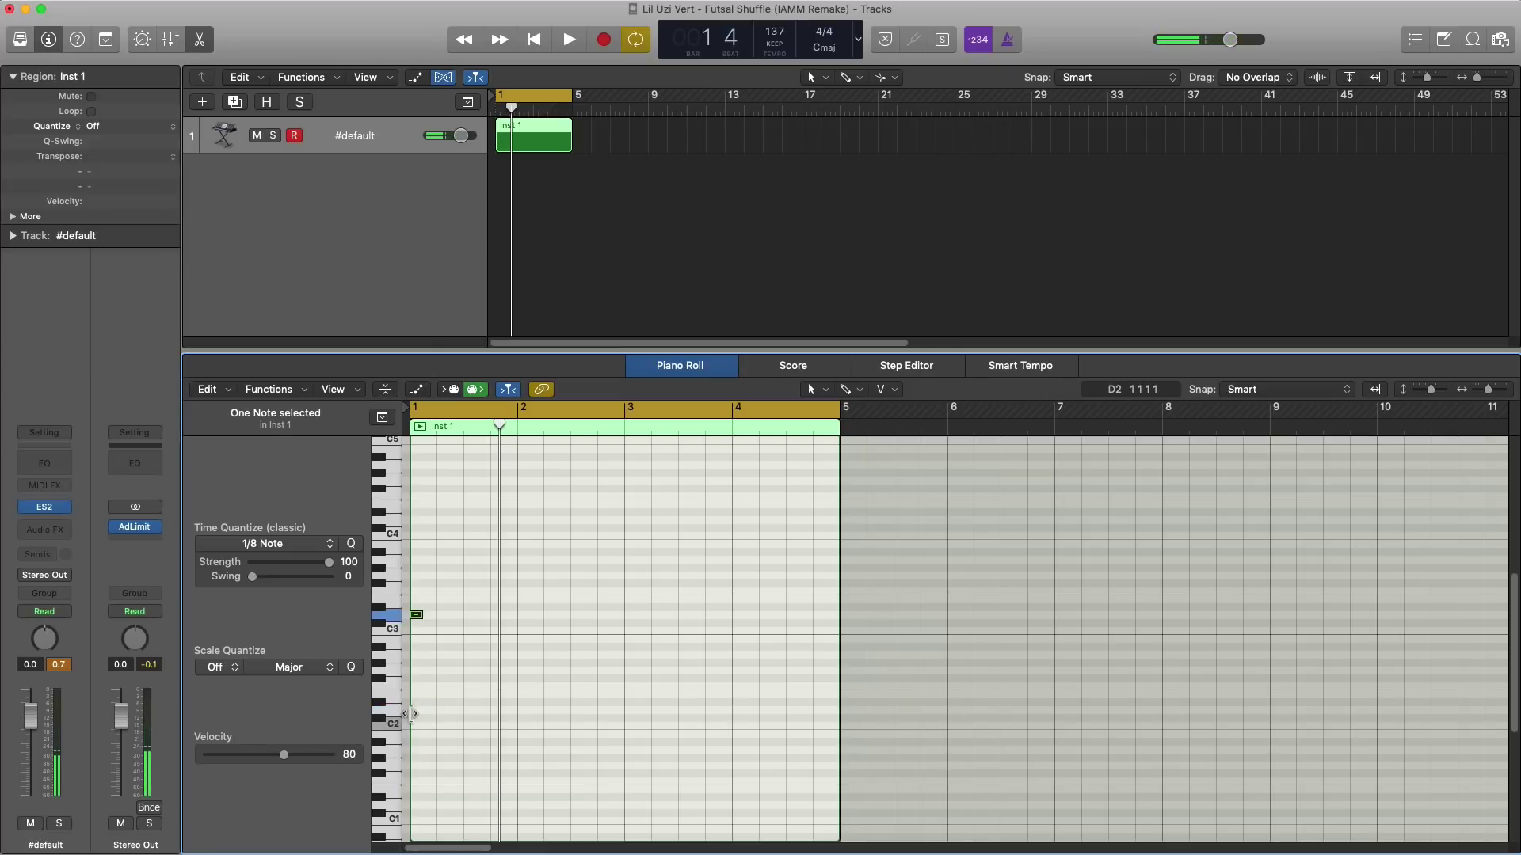
{"action": "key", "text": "space"}
{"action": "key", "text": "space"}
{"action": "key", "text": "space"}
{"action": "key", "text": "space"}
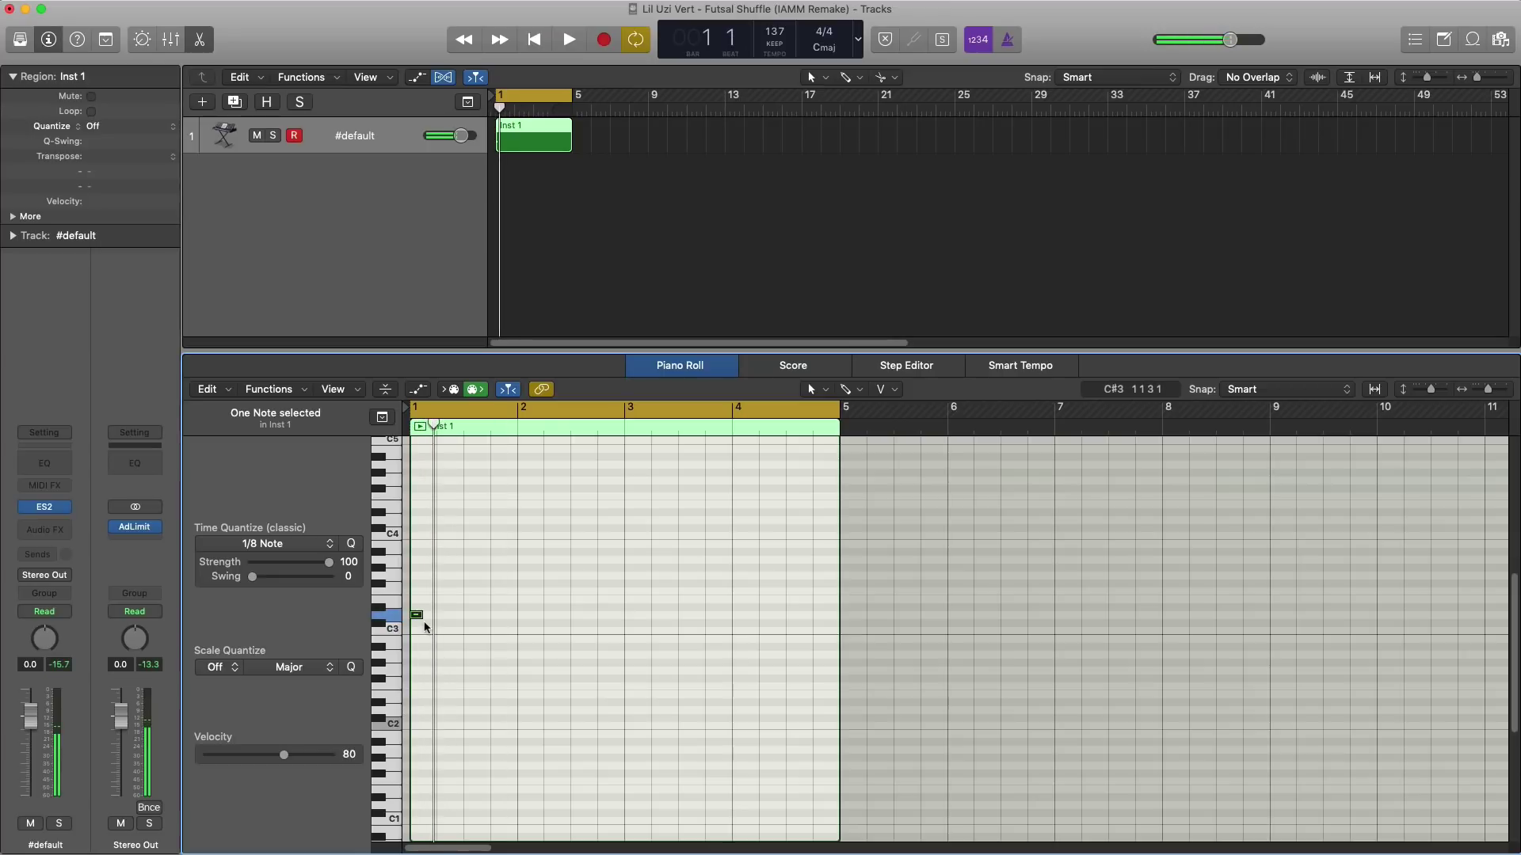
{"action": "key", "text": "space"}
Step: Add an eighth-length A3 note in bar 1, placed directly after the opening D3, and audition it
{"action": "scroll", "coordinate": [517, 619], "scroll_direction": "up", "scroll_amount": 5}
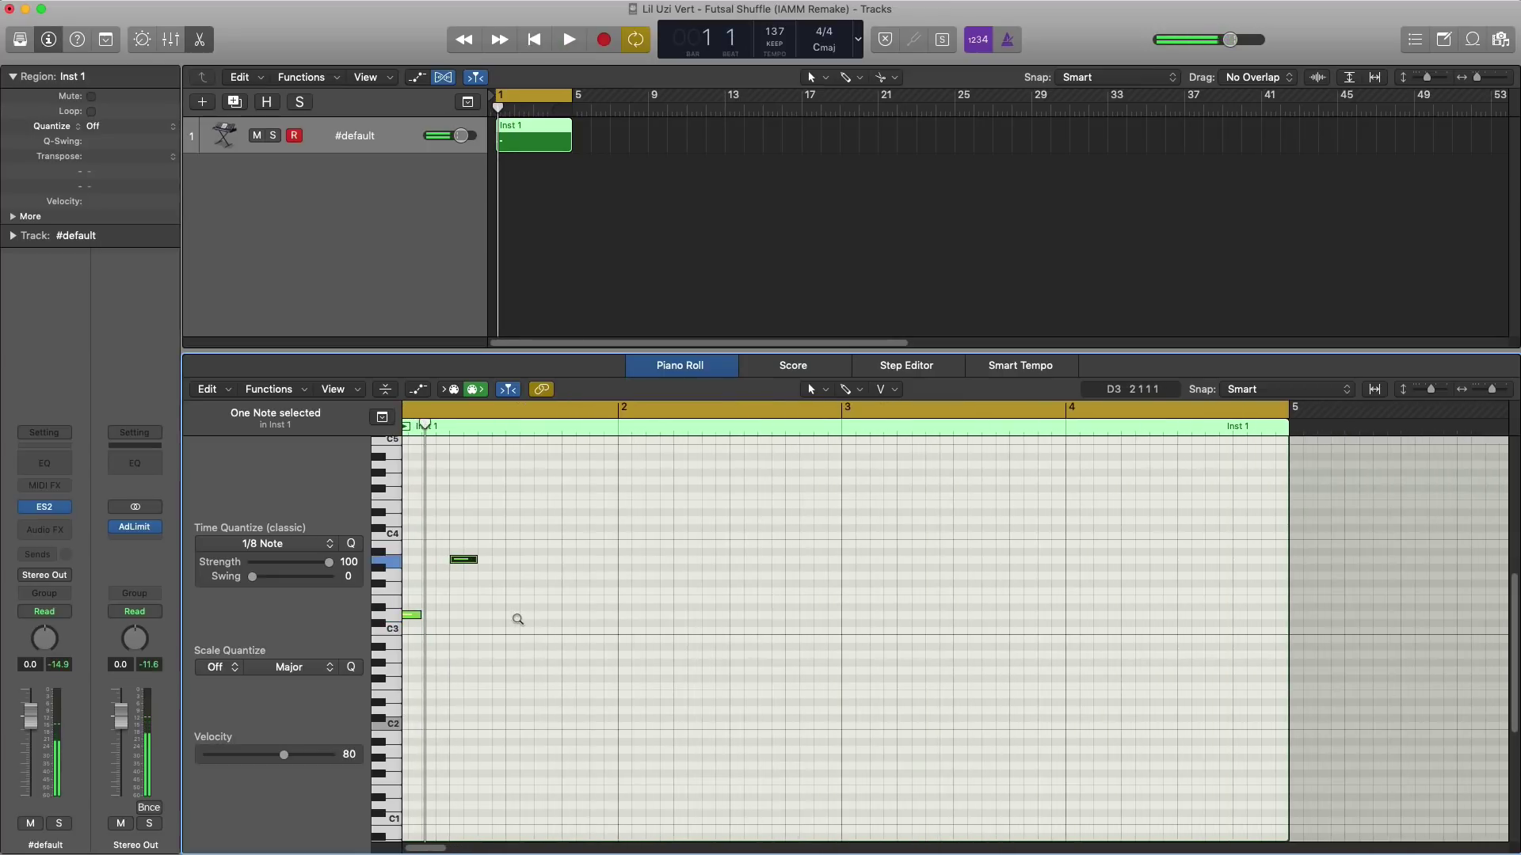
{"action": "scroll", "coordinate": [517, 618], "scroll_direction": "left", "scroll_amount": 2}
{"action": "key", "text": "space"}
{"action": "key", "text": "space"}
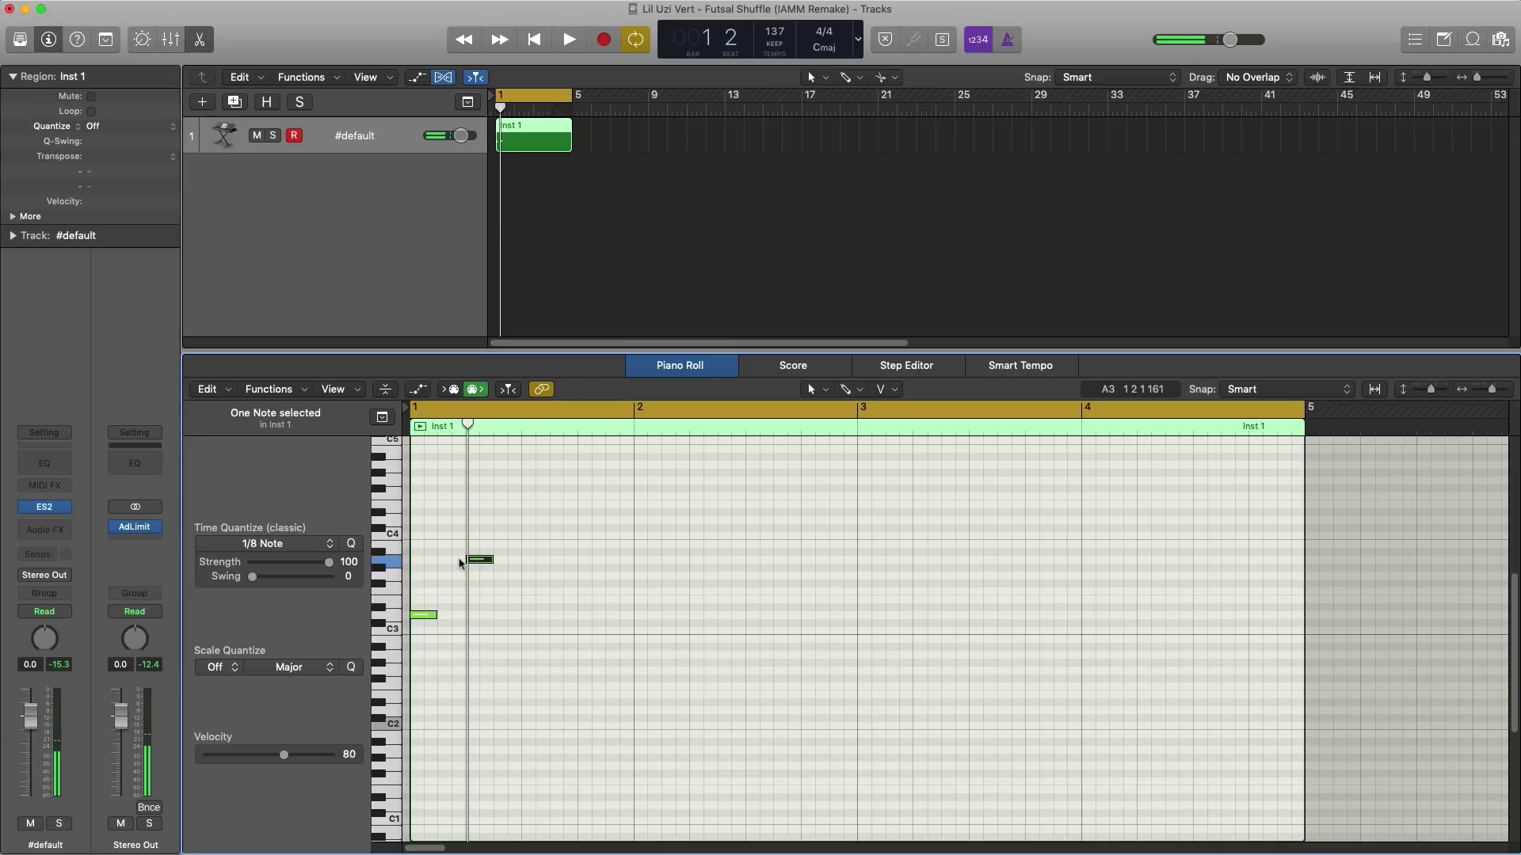
{"action": "left_click_drag", "start_coordinate": [460, 561], "coordinate": [441, 561]}
{"action": "key", "text": "space"}
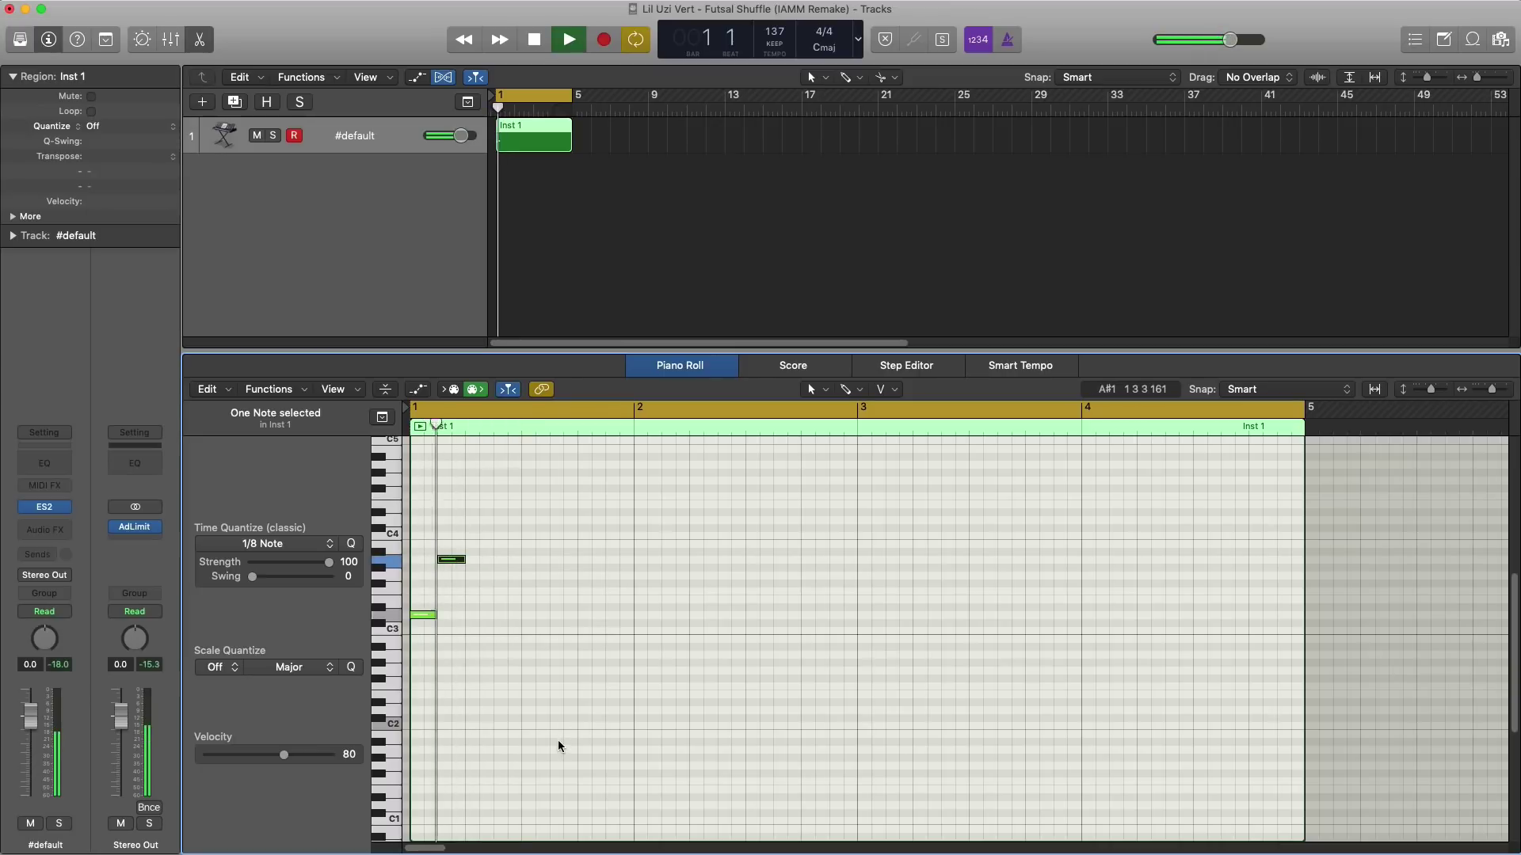
{"action": "key", "text": "space"}
Step: Add an eighth-length note at 1 2 3, raise it to A#2, and play back the melody
{"action": "key", "text": "space"}
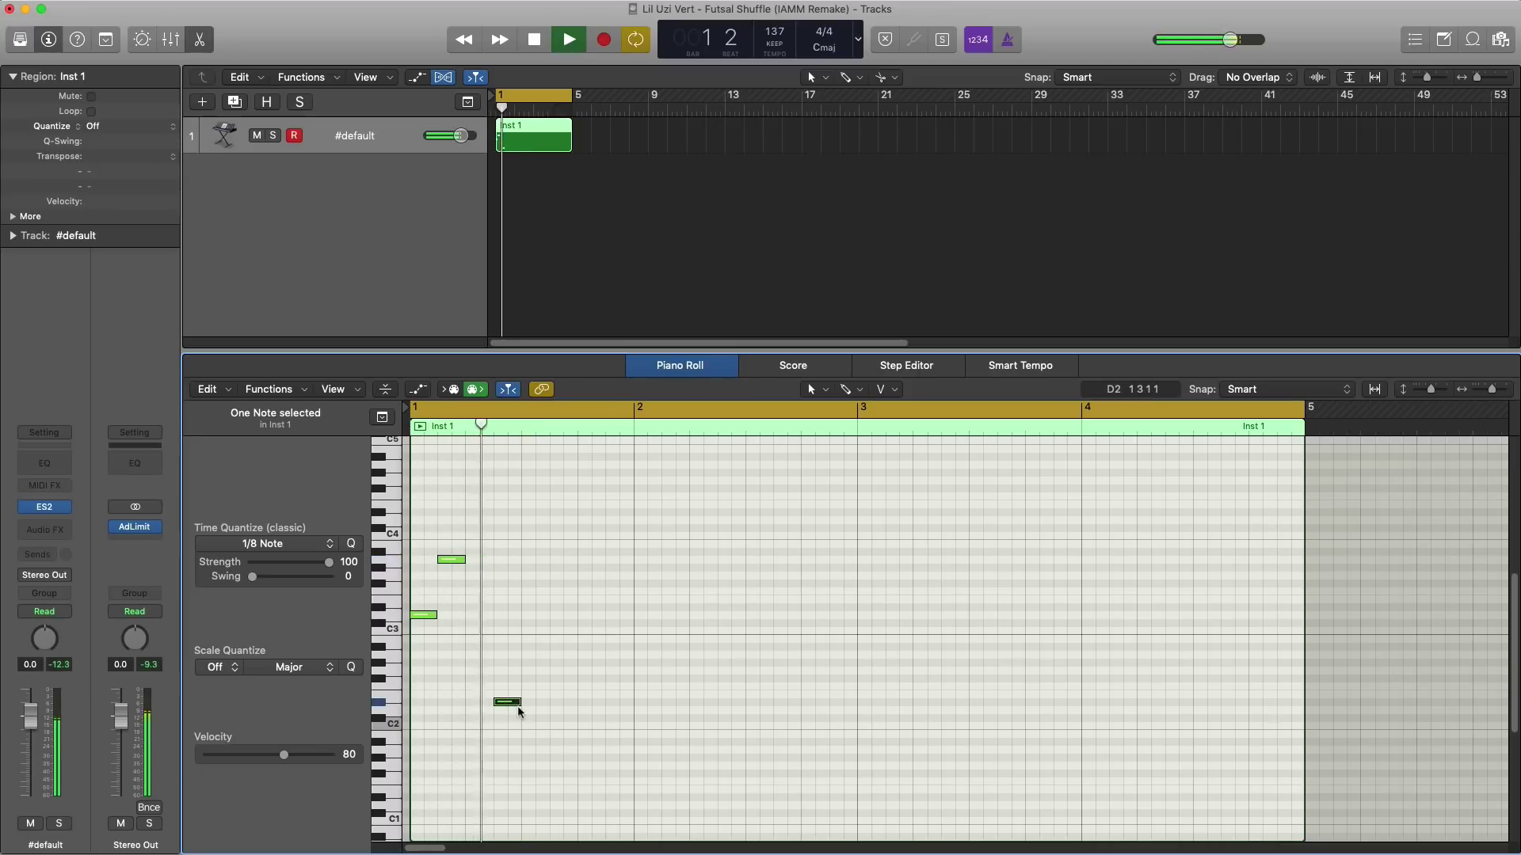
{"action": "key", "text": "space"}
{"action": "left_click_drag", "start_coordinate": [509, 704], "coordinate": [509, 649]}
{"action": "key", "text": "space"}
{"action": "key", "text": "space"}
{"action": "key", "text": "space"}
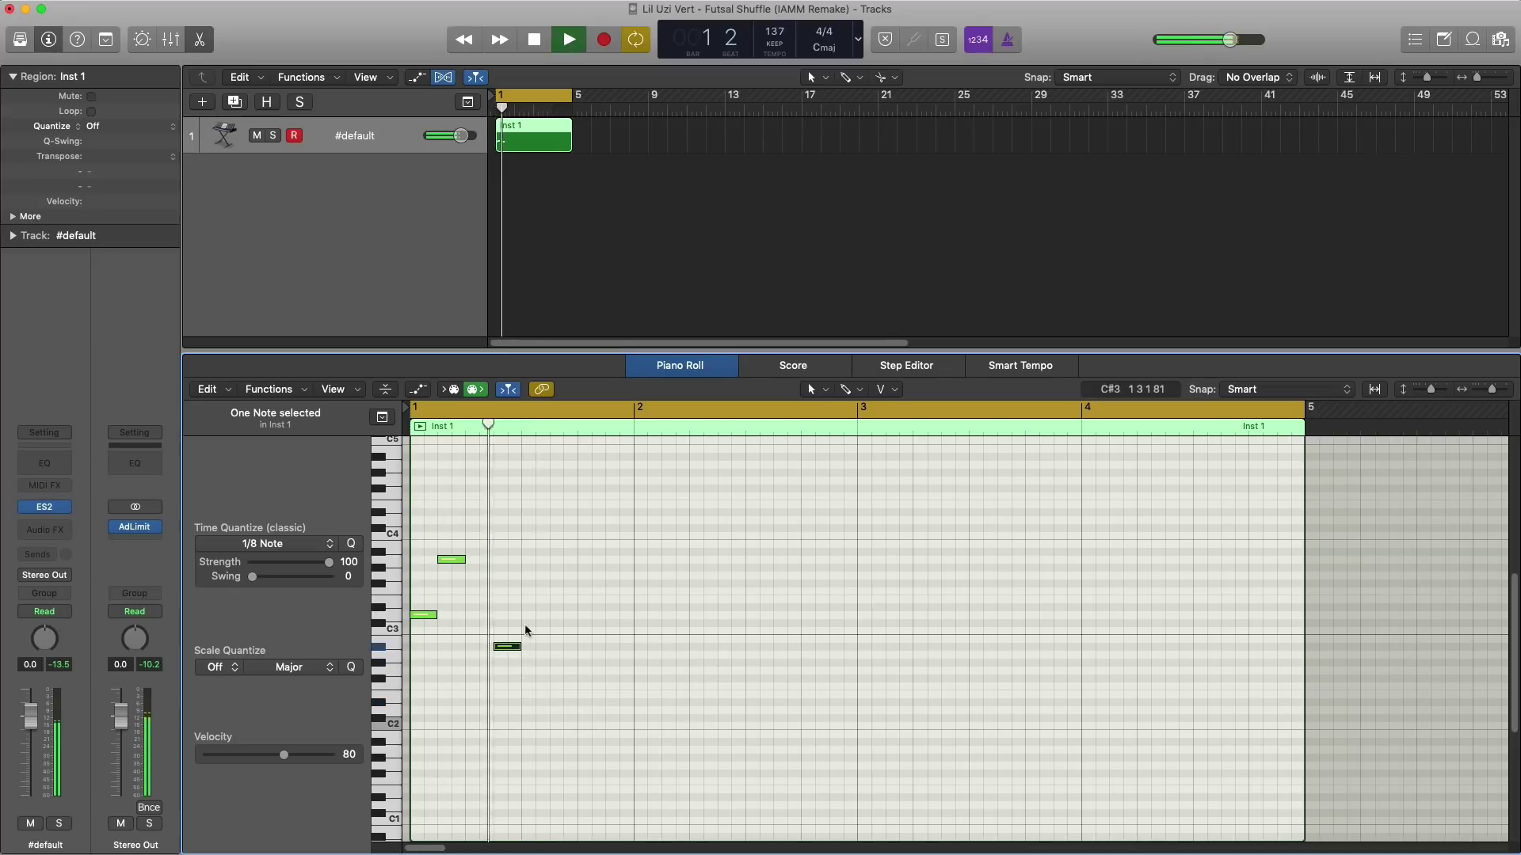
Step: Extend the bar 1 melody with an F3 note on beat 3 and a C3 note on beat 4
{"action": "key", "text": "space"}
{"action": "key", "text": "space"}
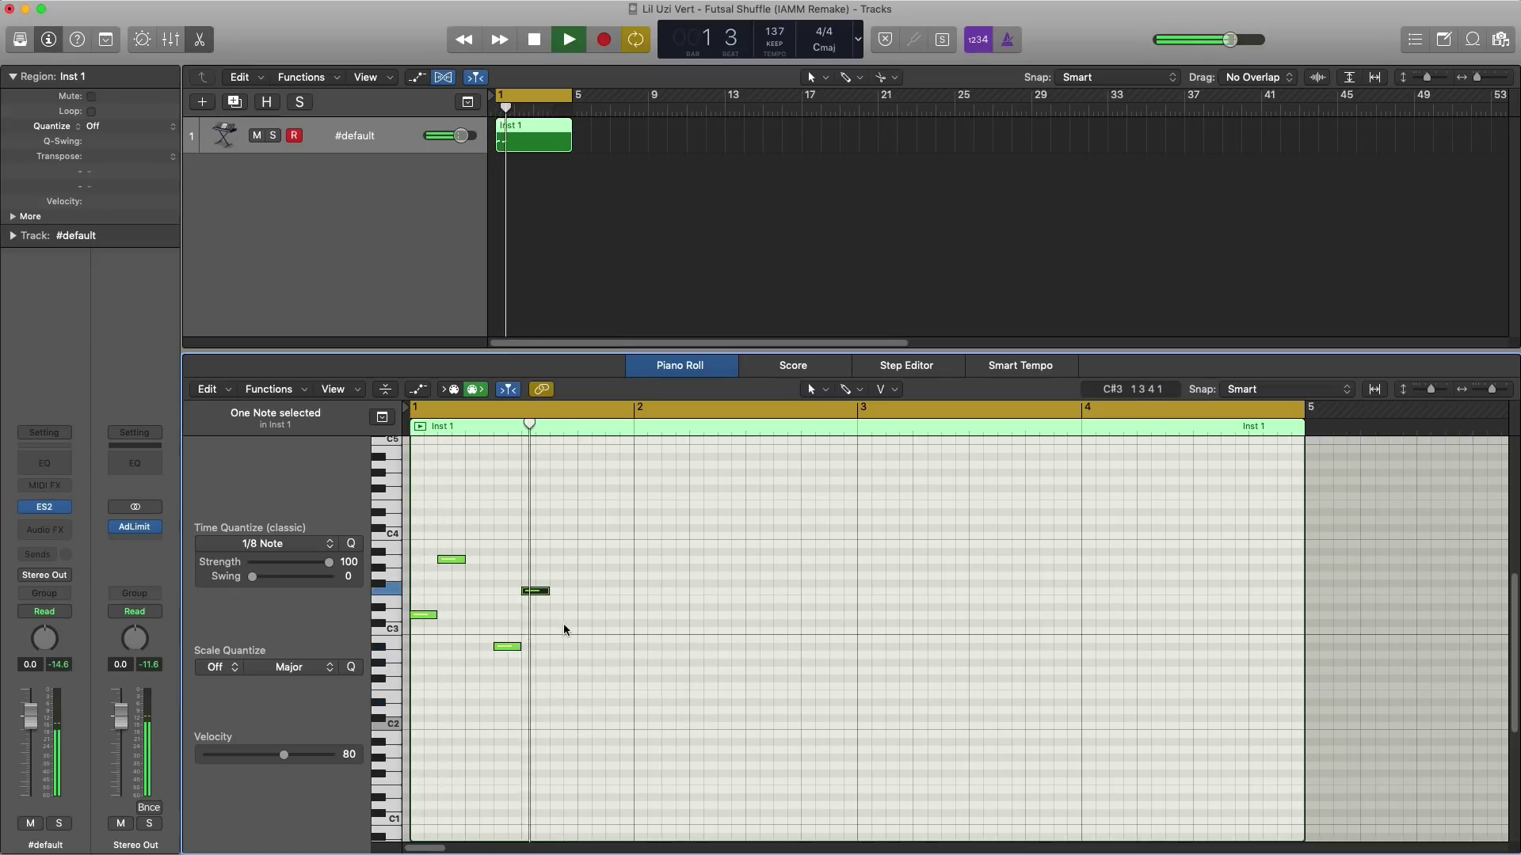
{"action": "key", "text": "space"}
{"action": "left_click", "coordinate": [584, 633]}
{"action": "key", "text": "space"}
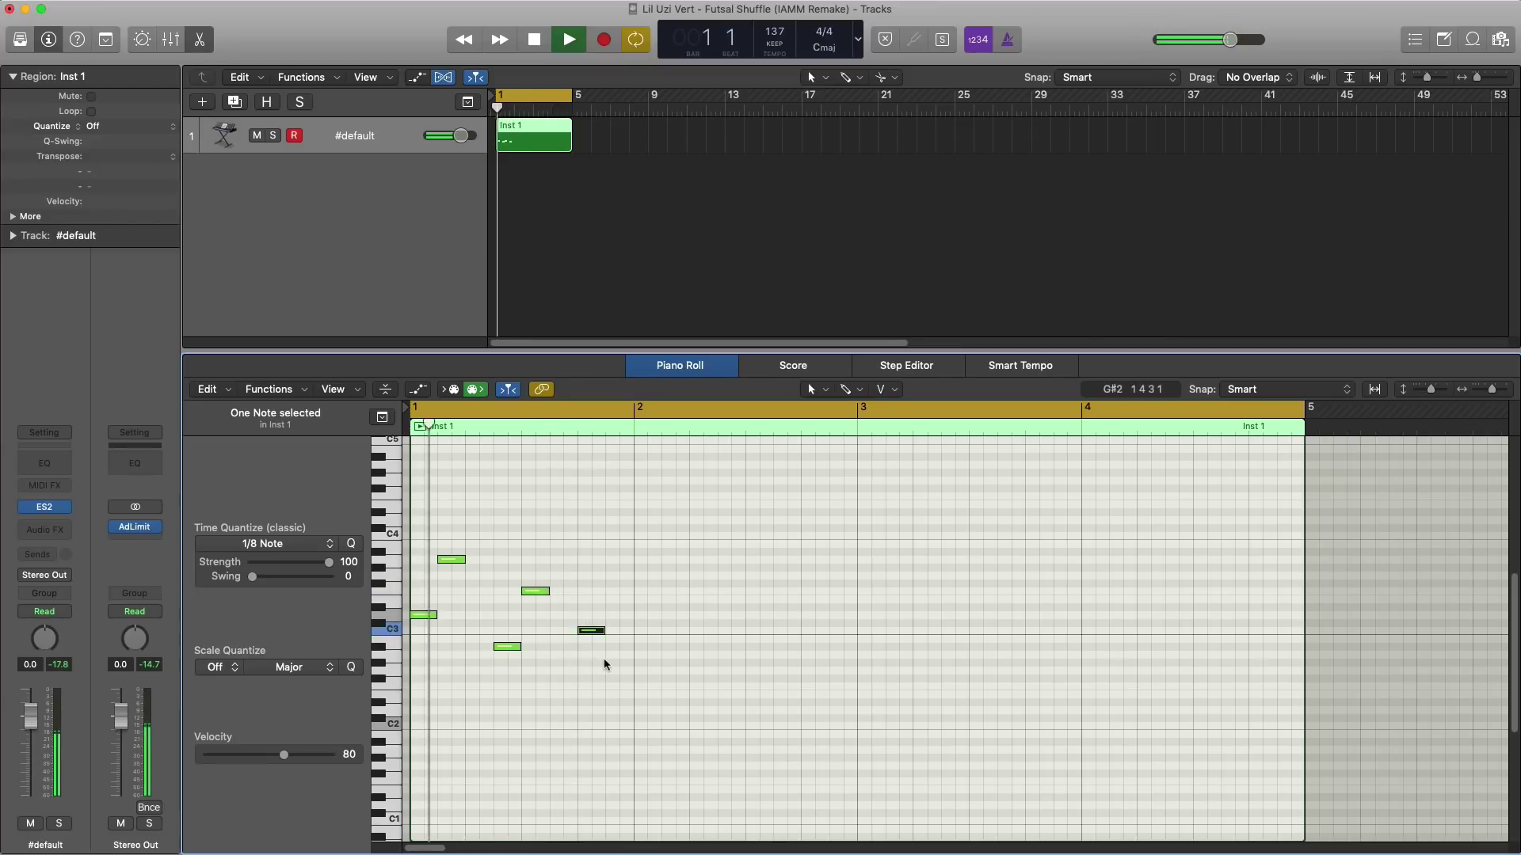
Step: Add an eighth-length note at 1 4 3, raise it to C4, and play back the melody
{"action": "key", "text": "space"}
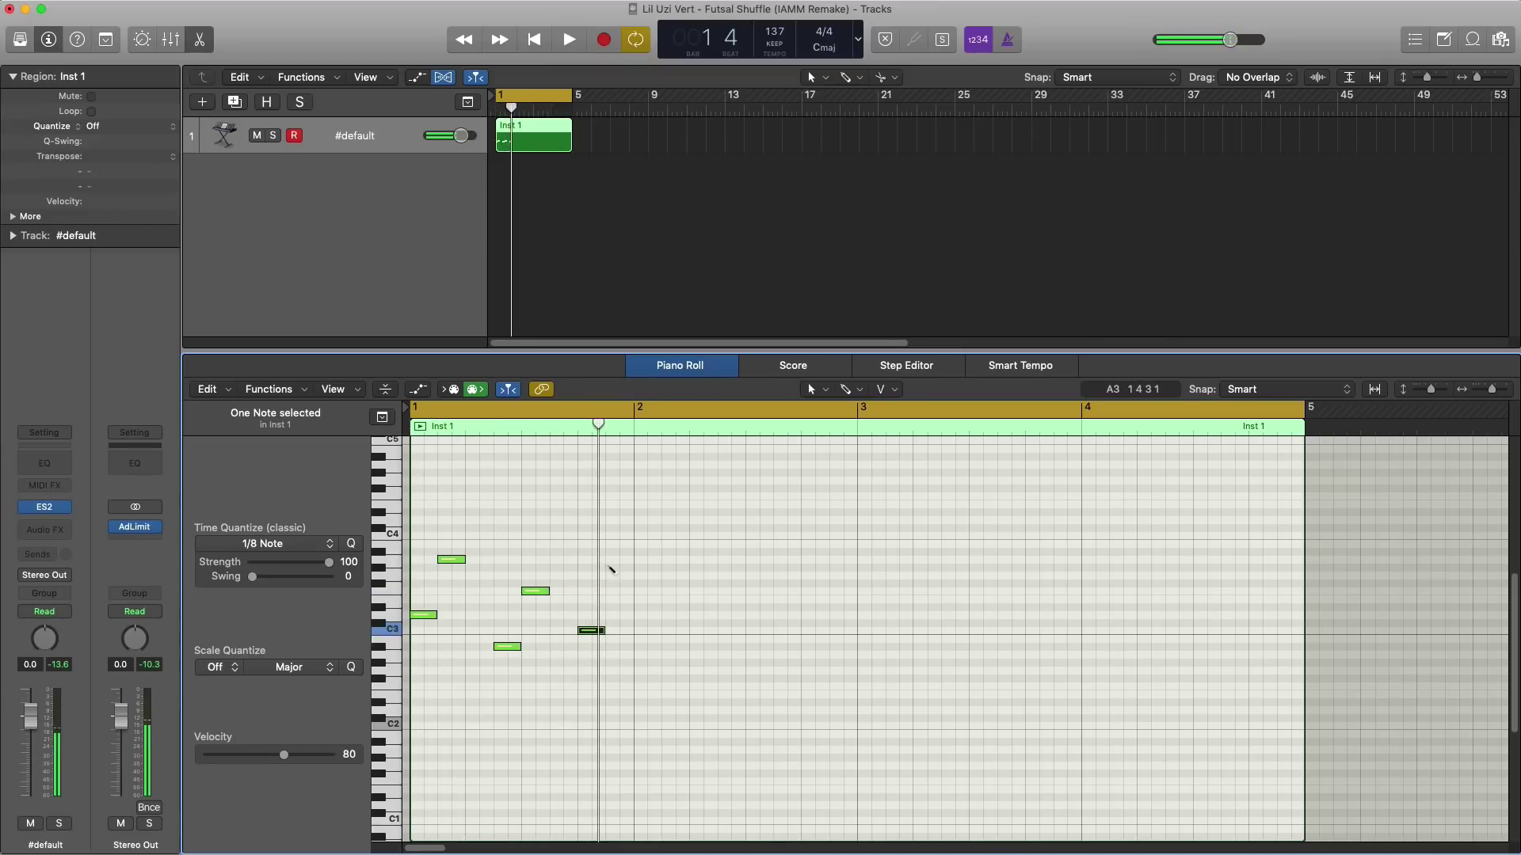
{"action": "left_click", "coordinate": [609, 561]}
{"action": "key", "text": "space"}
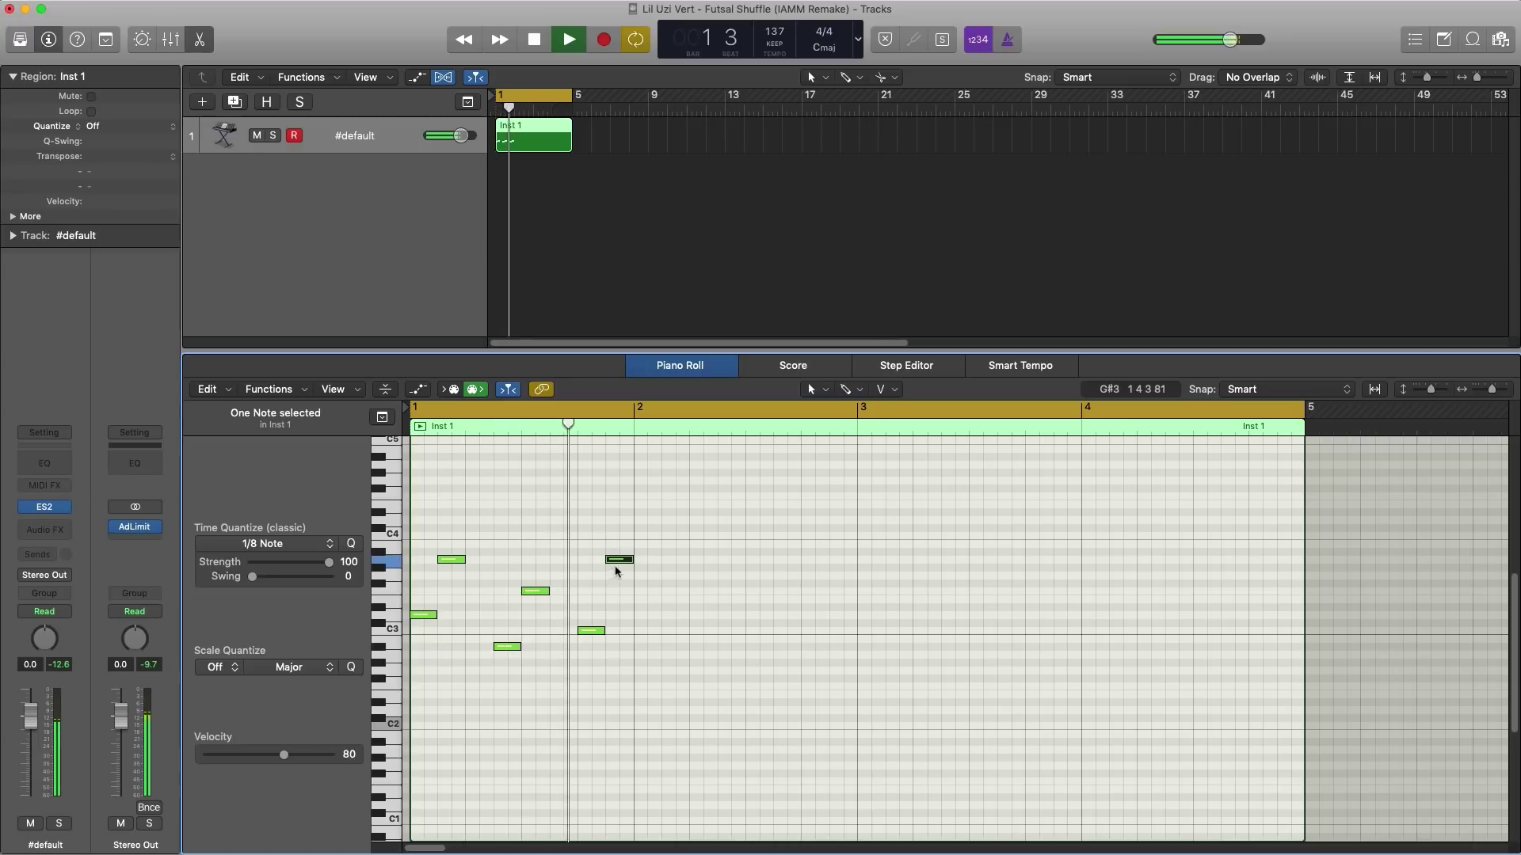
{"action": "key", "text": "space"}
{"action": "left_click_drag", "start_coordinate": [622, 555], "coordinate": [622, 535]}
{"action": "key", "text": "space"}
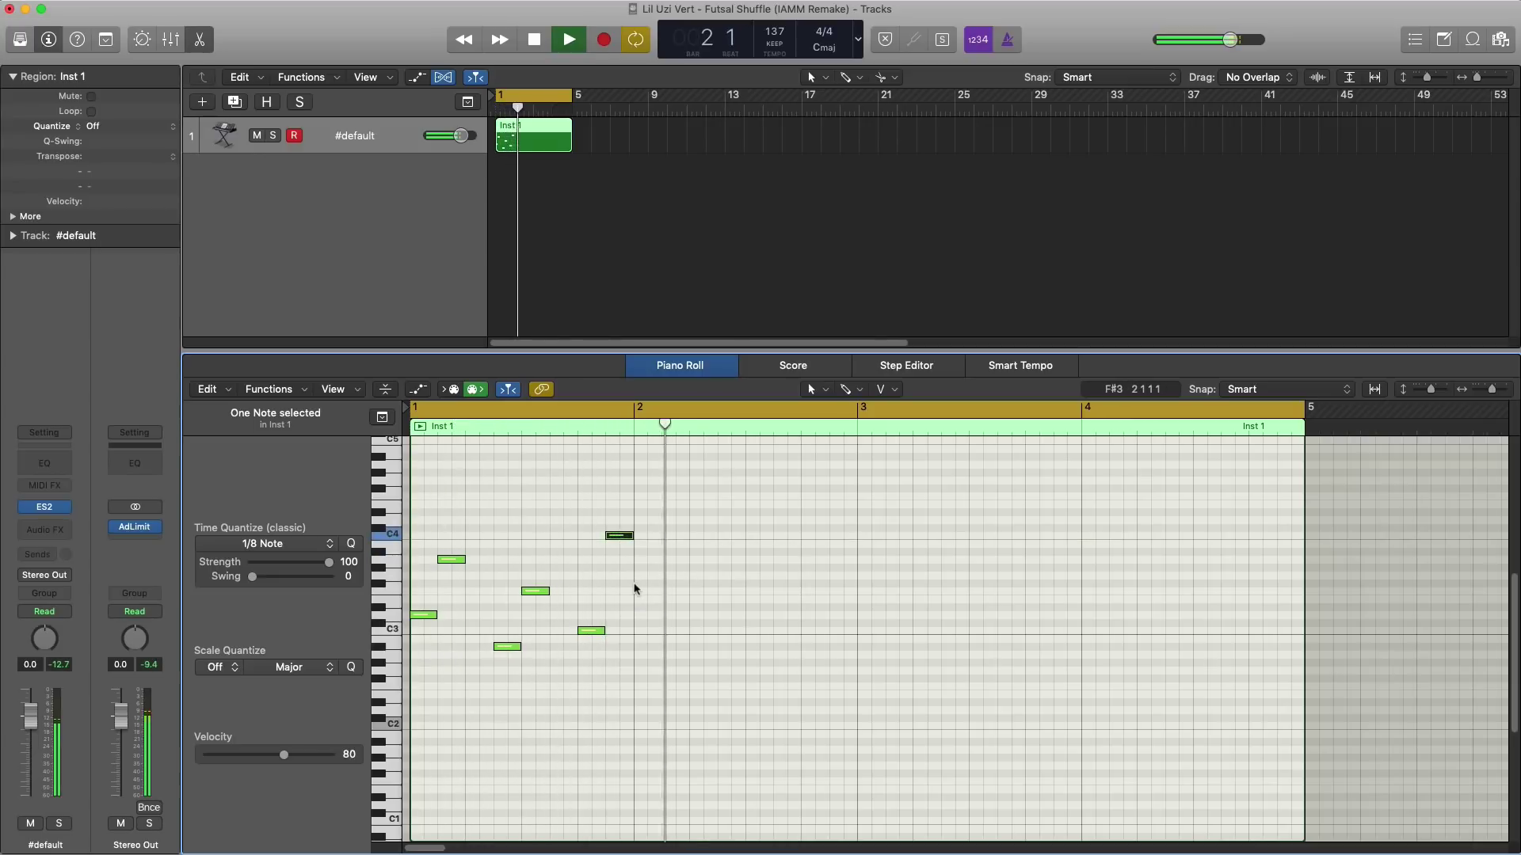
Step: Add an eighth-length A#3 note on beat 2 of bar 2 and audition it
{"action": "key", "text": "space"}
{"action": "left_click", "coordinate": [691, 553]}
{"action": "key", "text": "space"}
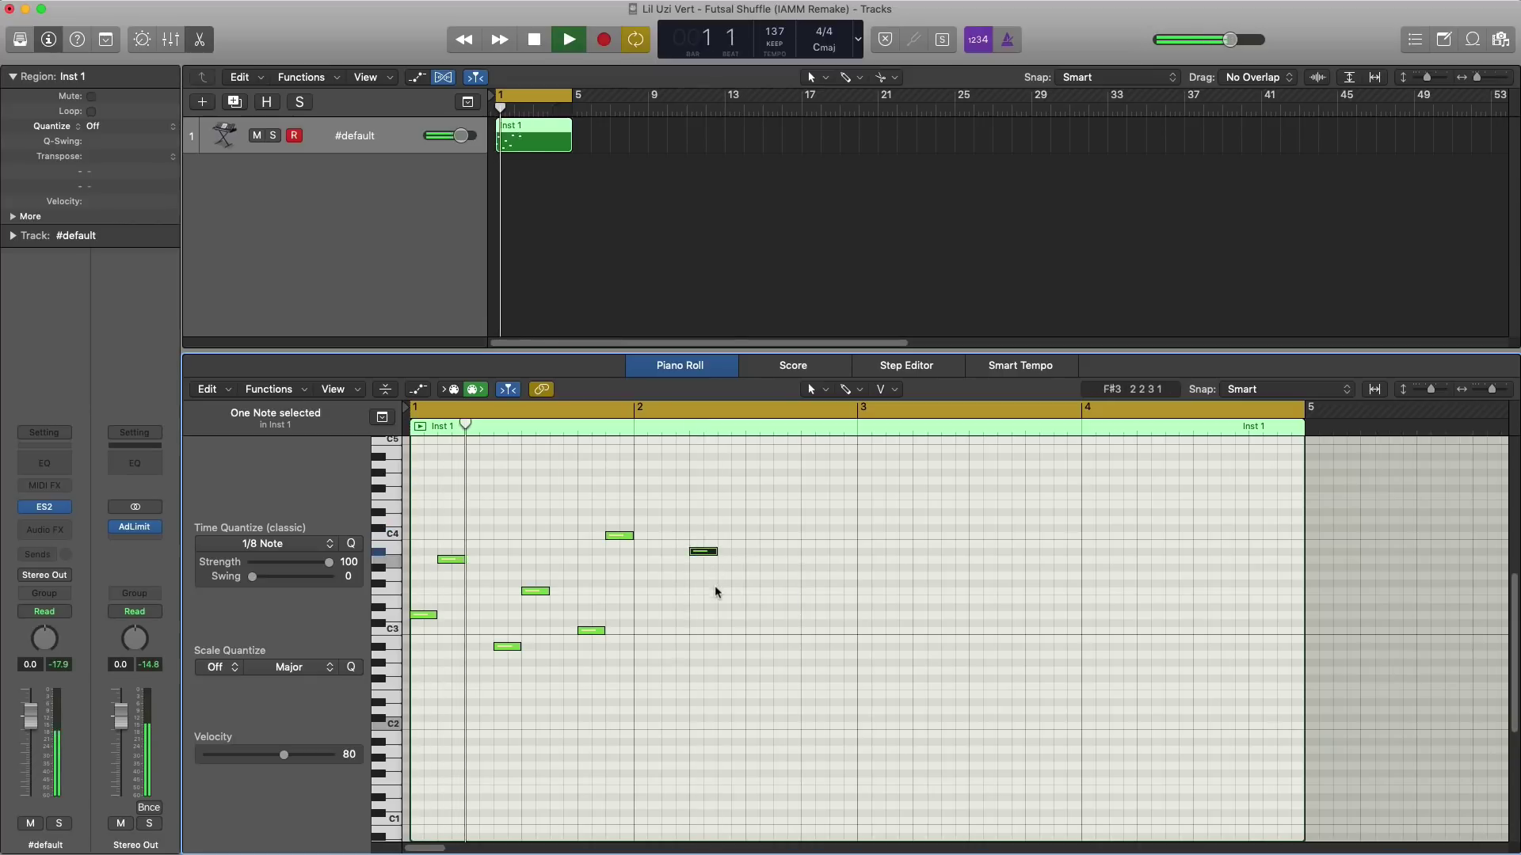
Step: Add an A3 note at 2 3 3 in bar 2 and lengthen it to one beat
{"action": "left_click", "coordinate": [809, 561]}
{"action": "key", "text": "space"}
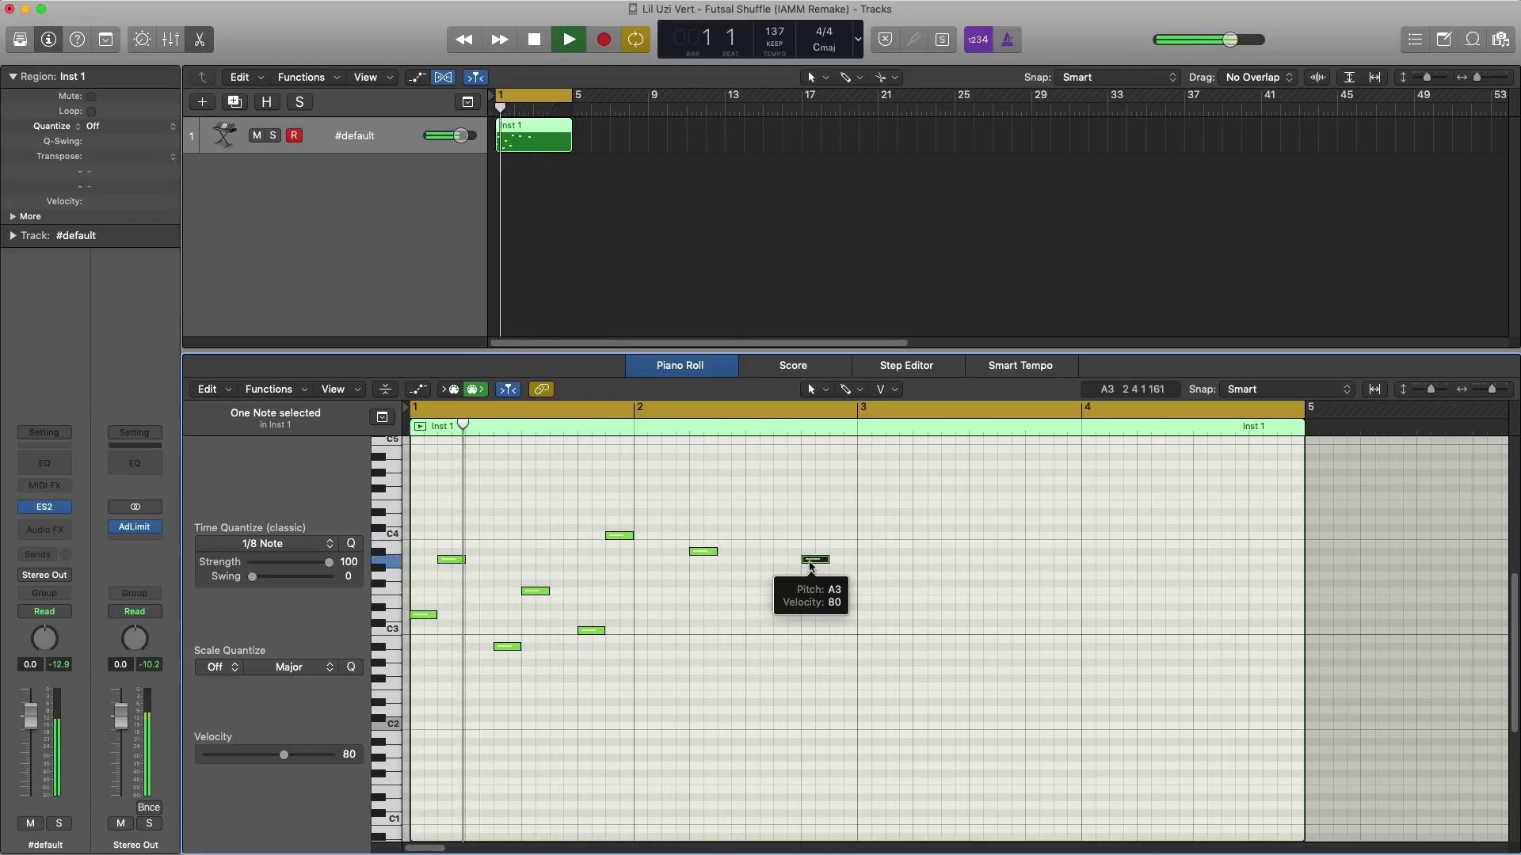
{"action": "key", "text": "space"}
{"action": "left_click_drag", "start_coordinate": [809, 569], "coordinate": [782, 569]}
{"action": "key", "text": "space"}
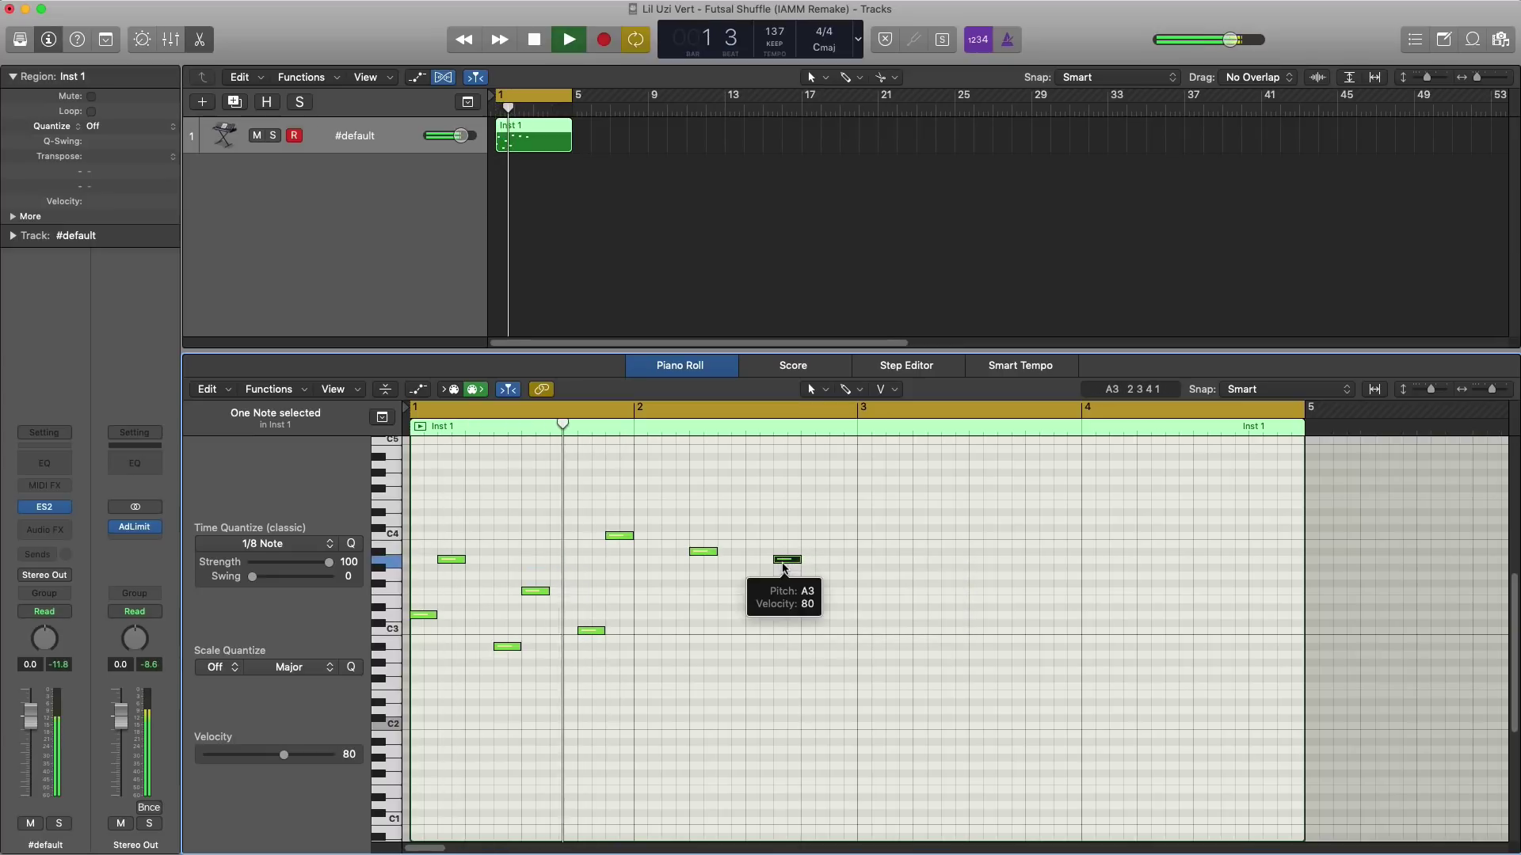
{"action": "key", "text": "space"}
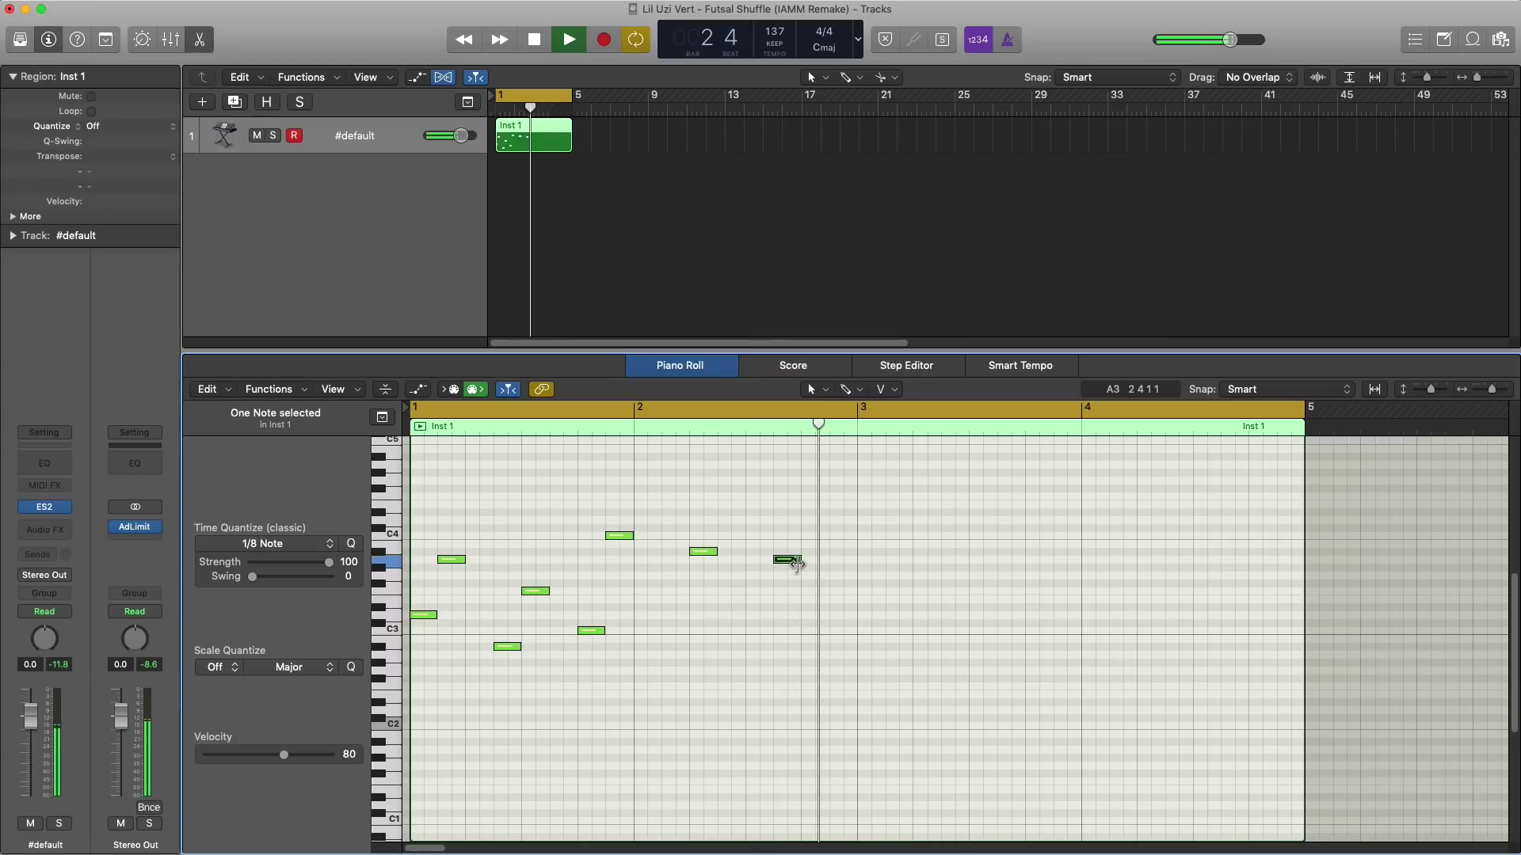
{"action": "left_click_drag", "start_coordinate": [800, 561], "coordinate": [829, 569]}
{"action": "key", "text": "space"}
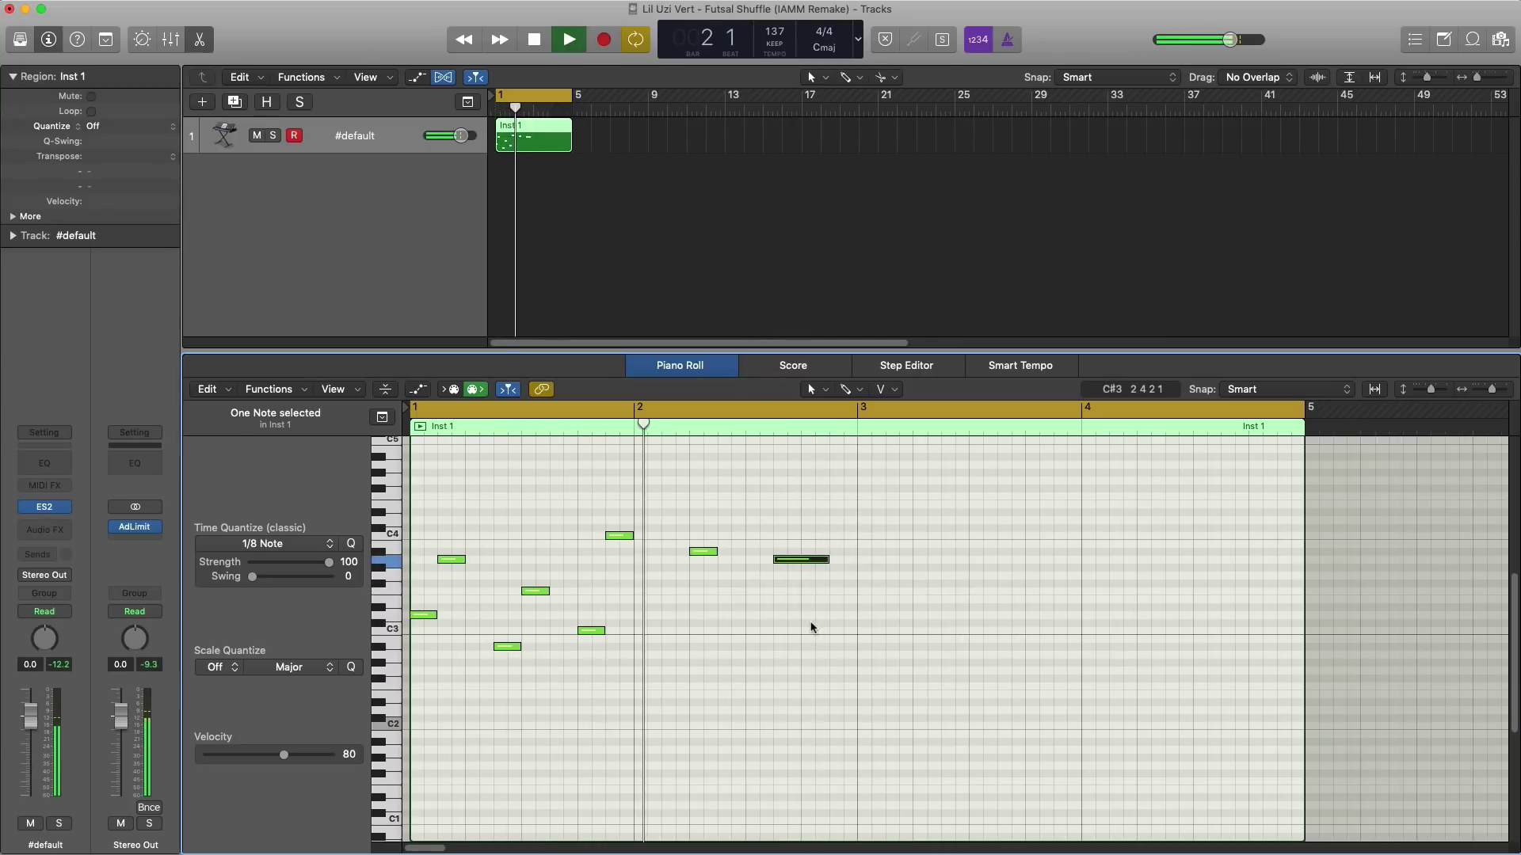
Step: Add stacked D3 and D4 notes at the start of bar 3 and shorten both to eighth length
{"action": "key", "text": "space"}
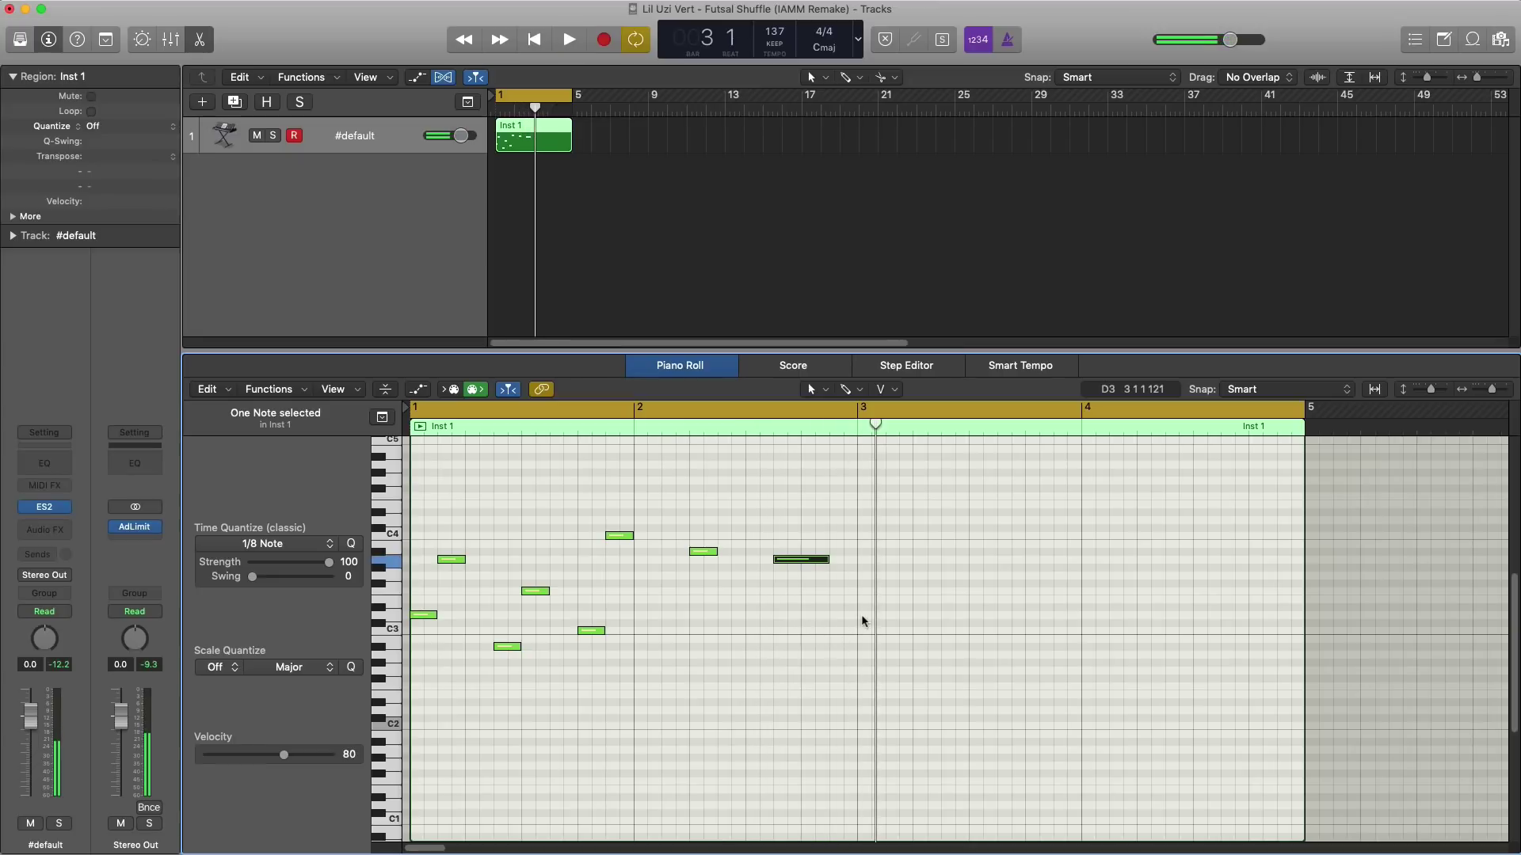
{"action": "left_click", "coordinate": [866, 521], "text": "super"}
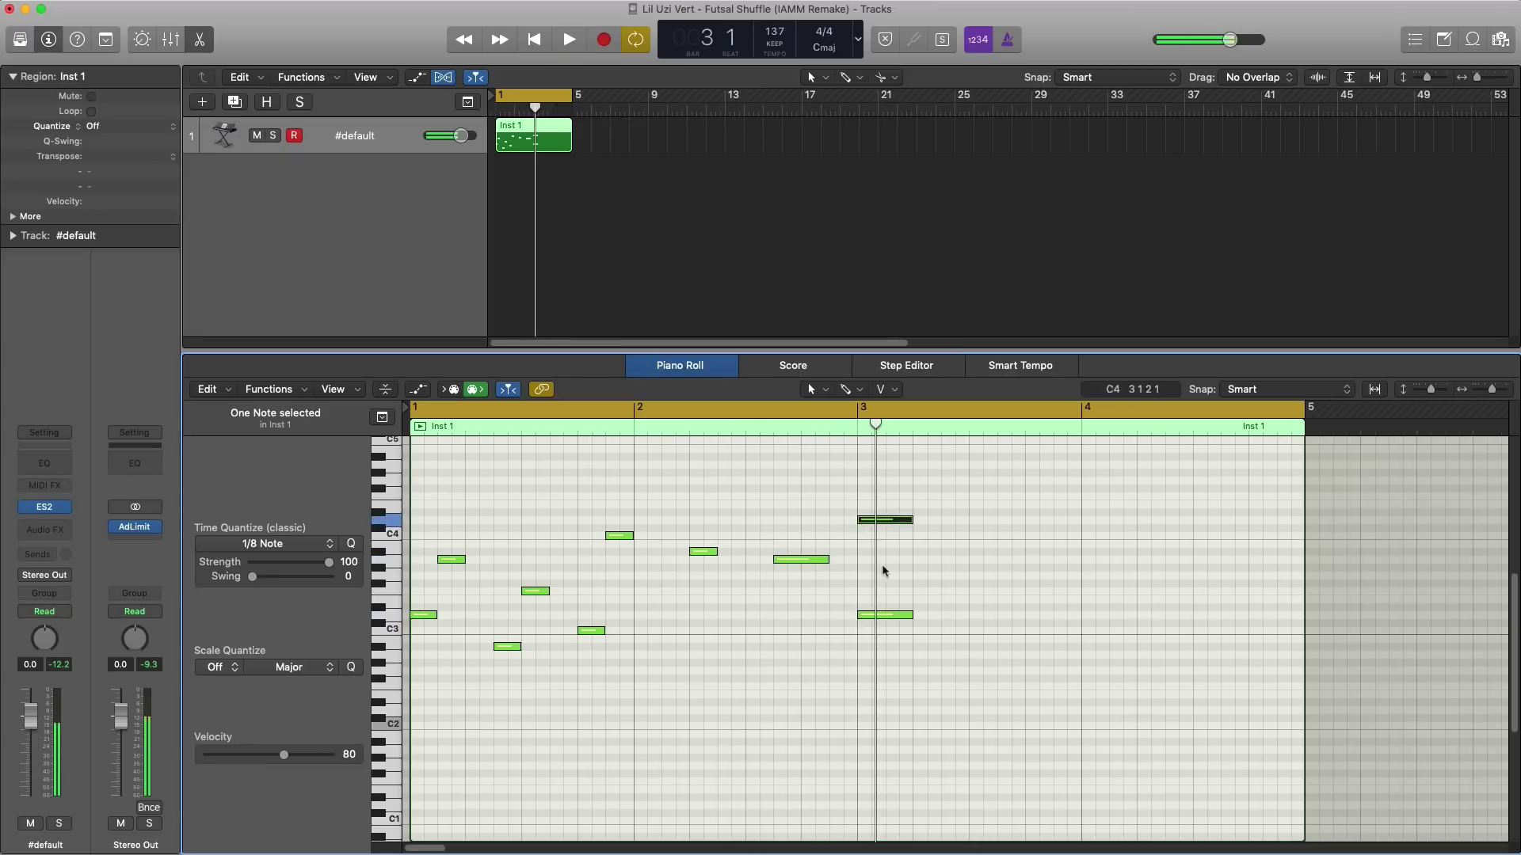
{"action": "left_click_drag", "start_coordinate": [903, 640], "coordinate": [885, 521]}
{"action": "key", "text": "space"}
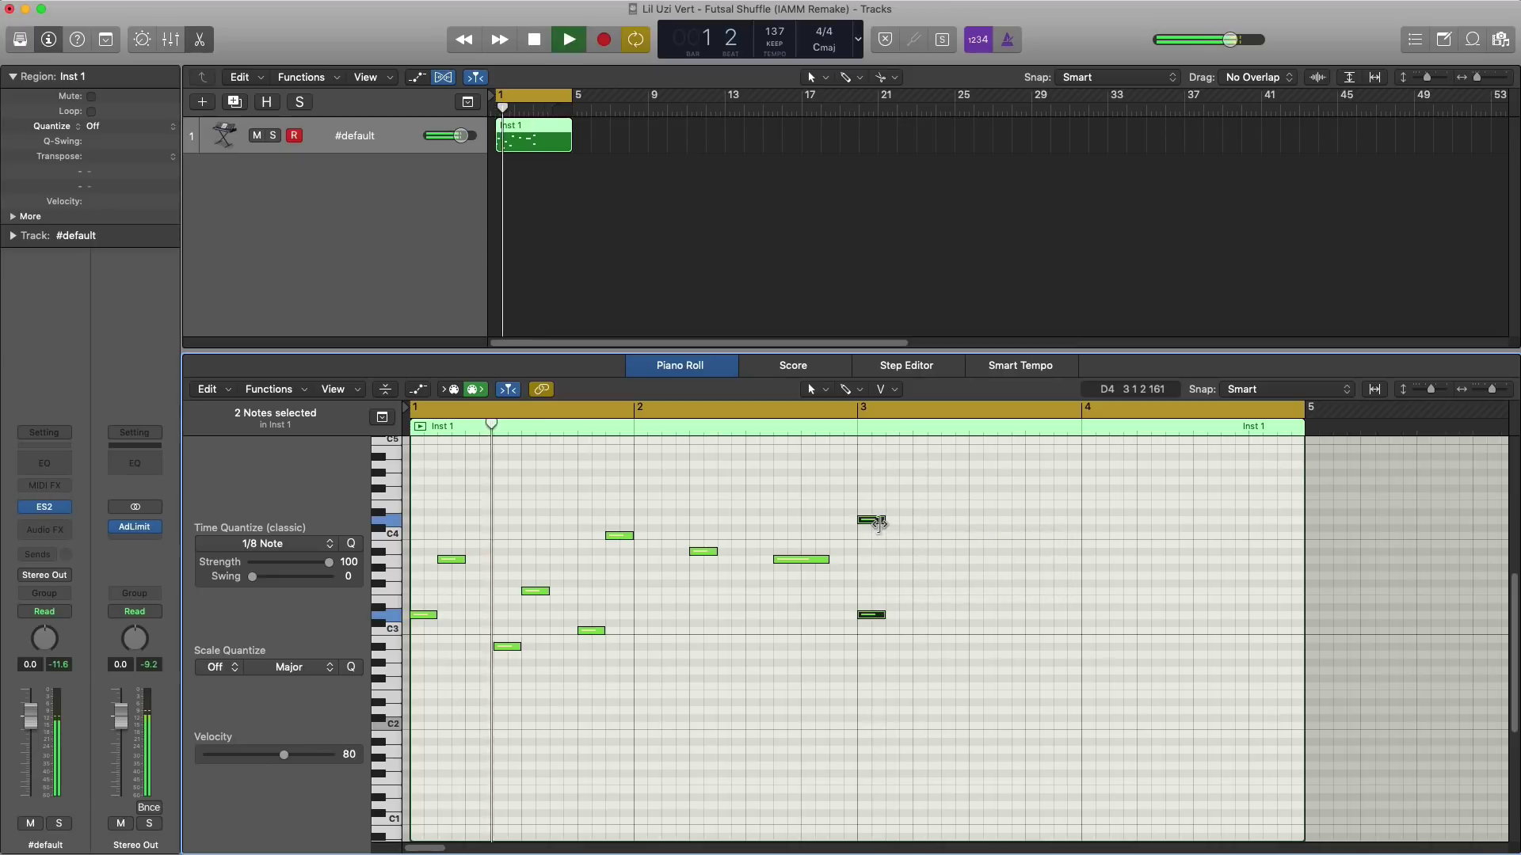
Step: Add an eighth-length F4 note in bar 3, positioned at 3 1 3 directly after the stacked D notes
{"action": "left_click", "coordinate": [912, 496], "text": "super"}
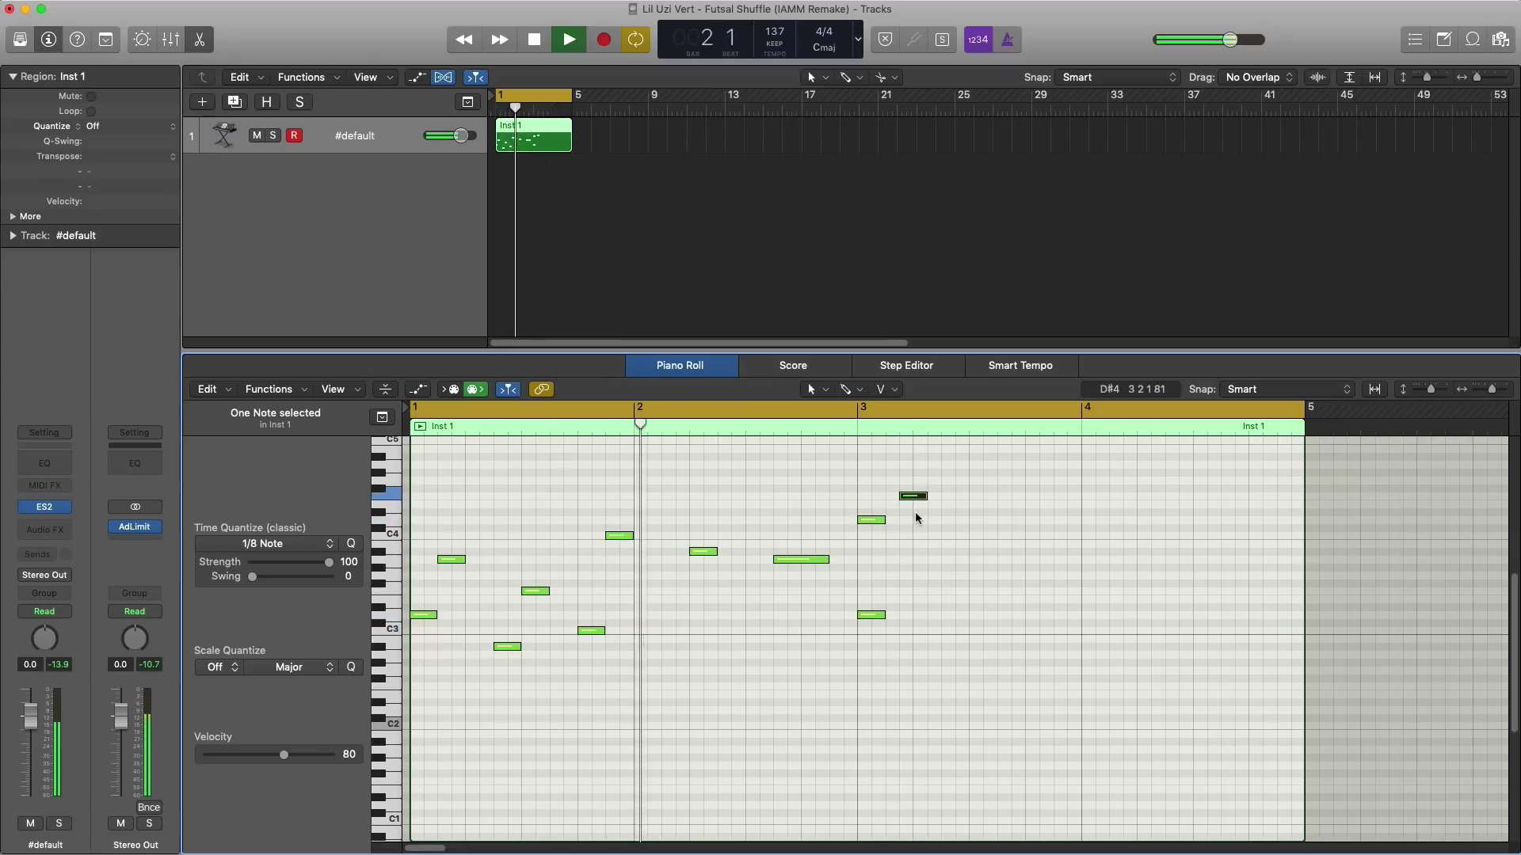
{"action": "left_click_drag", "start_coordinate": [909, 500], "coordinate": [896, 501]}
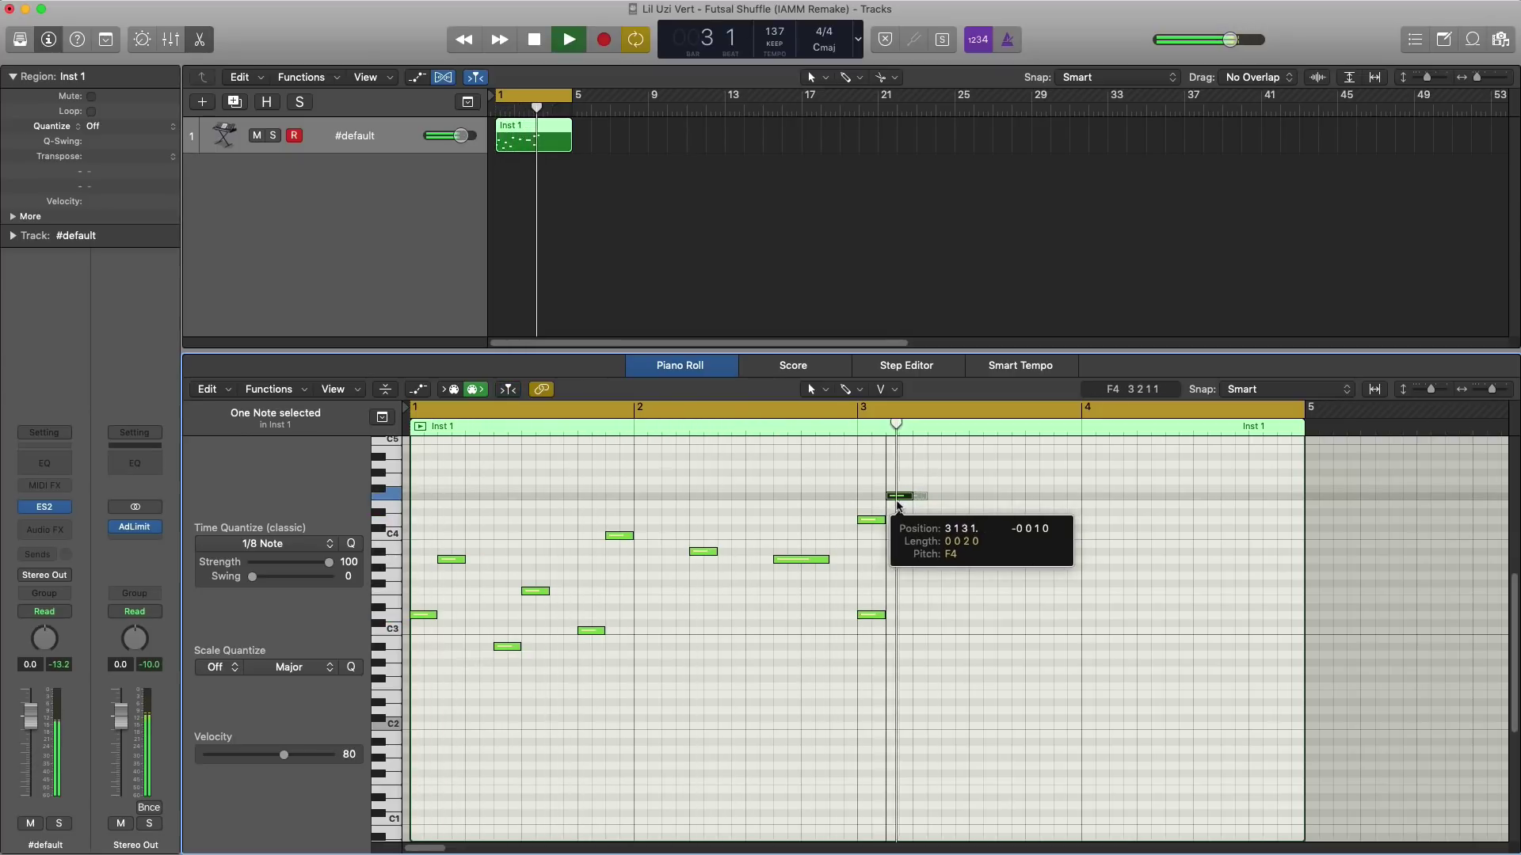
{"action": "key", "text": "space"}
Step: Set the cycle range to bar 3 only and loop its playback
{"action": "key", "text": "Return"}
{"action": "left_click_drag", "start_coordinate": [871, 415], "coordinate": [1069, 417]}
{"action": "key", "text": "space"}
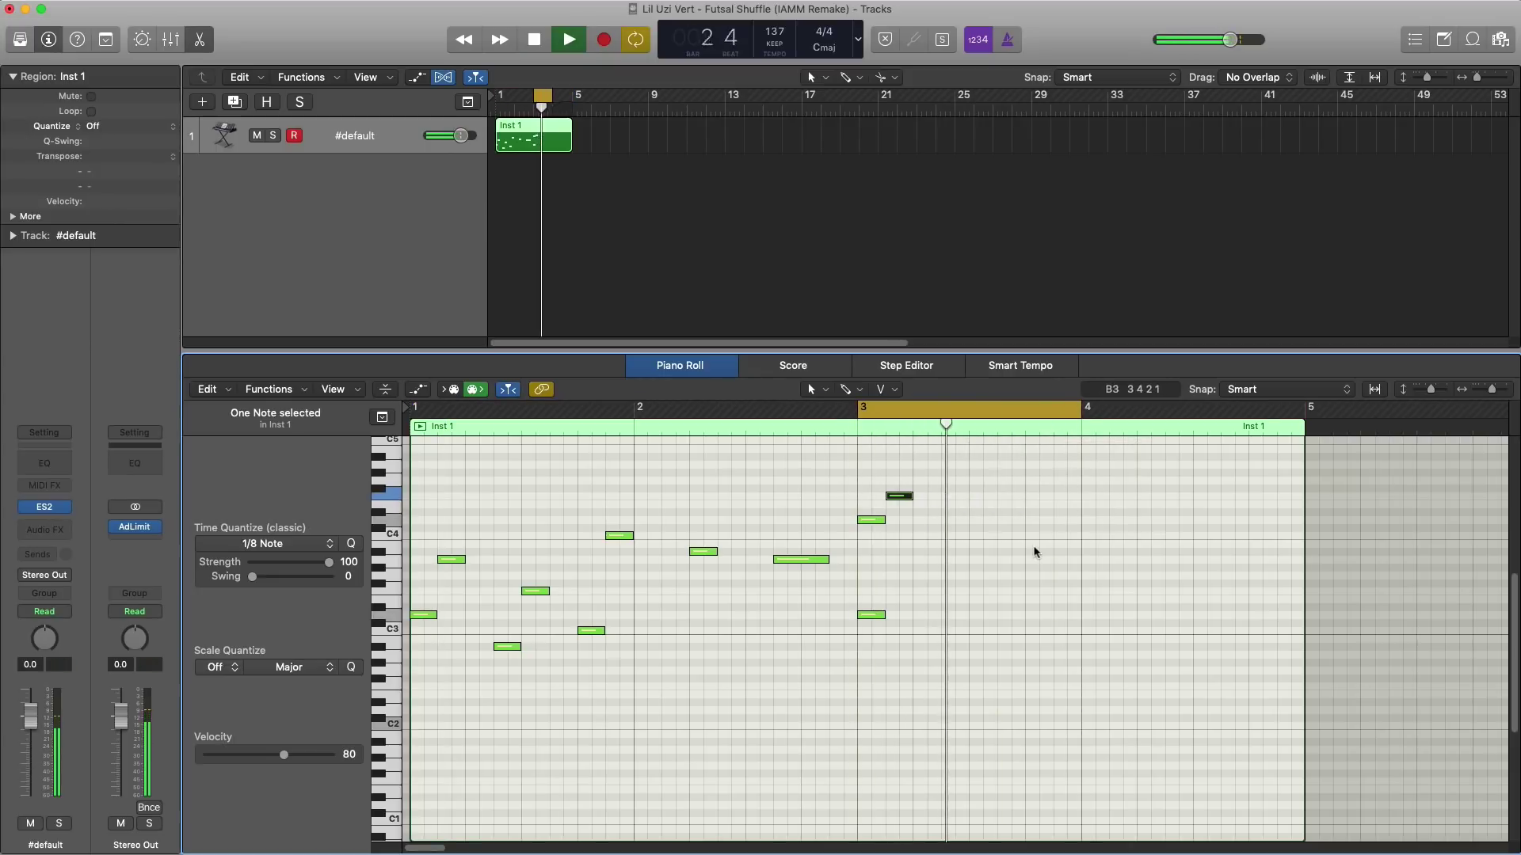
Step: Add an eighth-length G4 note in bar 3, position it at 3 2 3, and audition the loop
{"action": "key", "text": "space"}
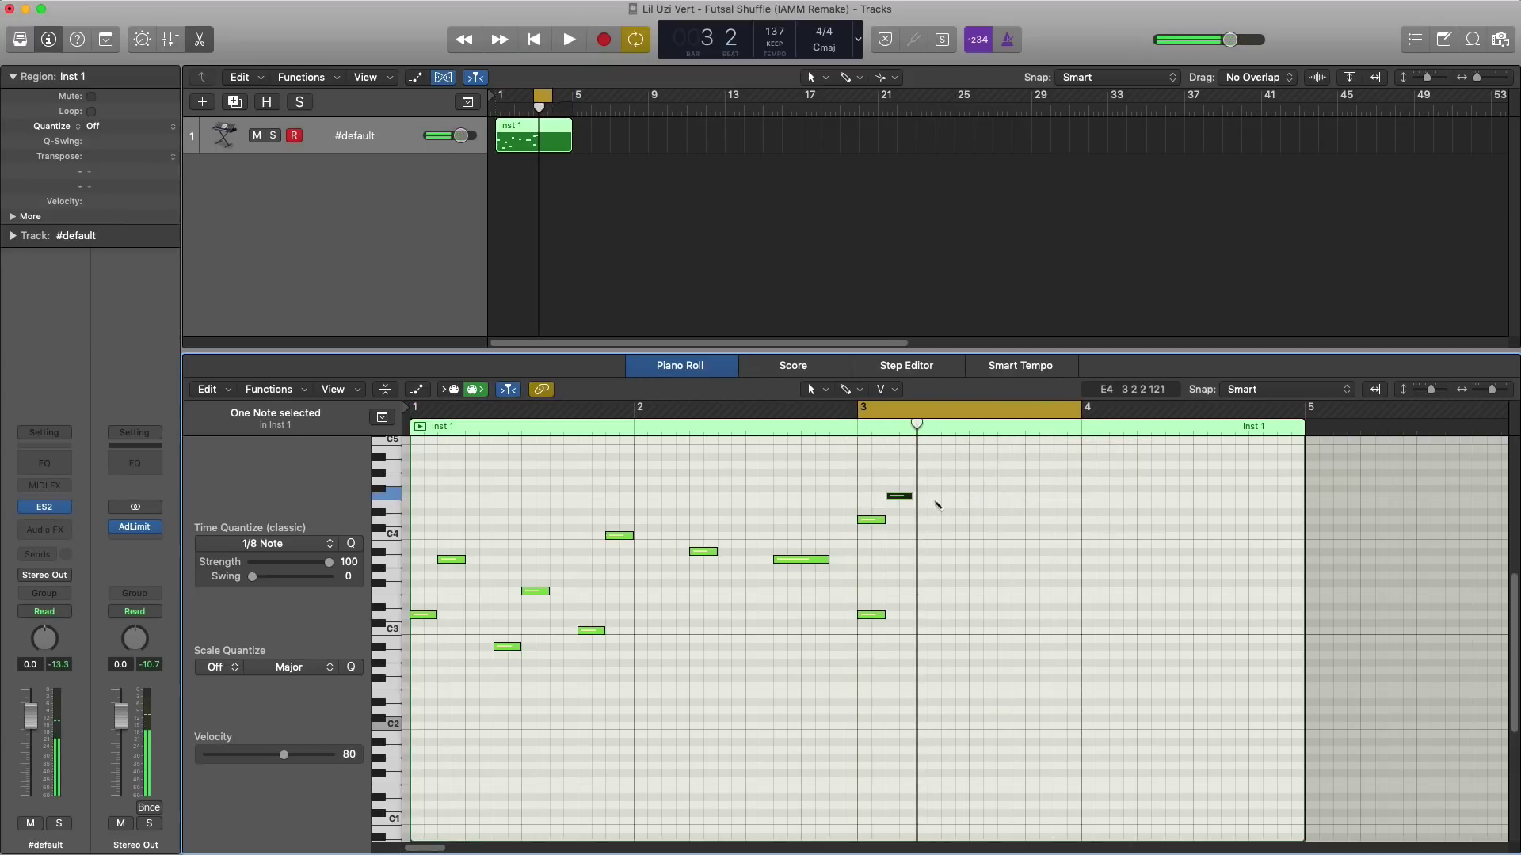
{"action": "key", "text": "space"}
{"action": "key", "text": "space"}
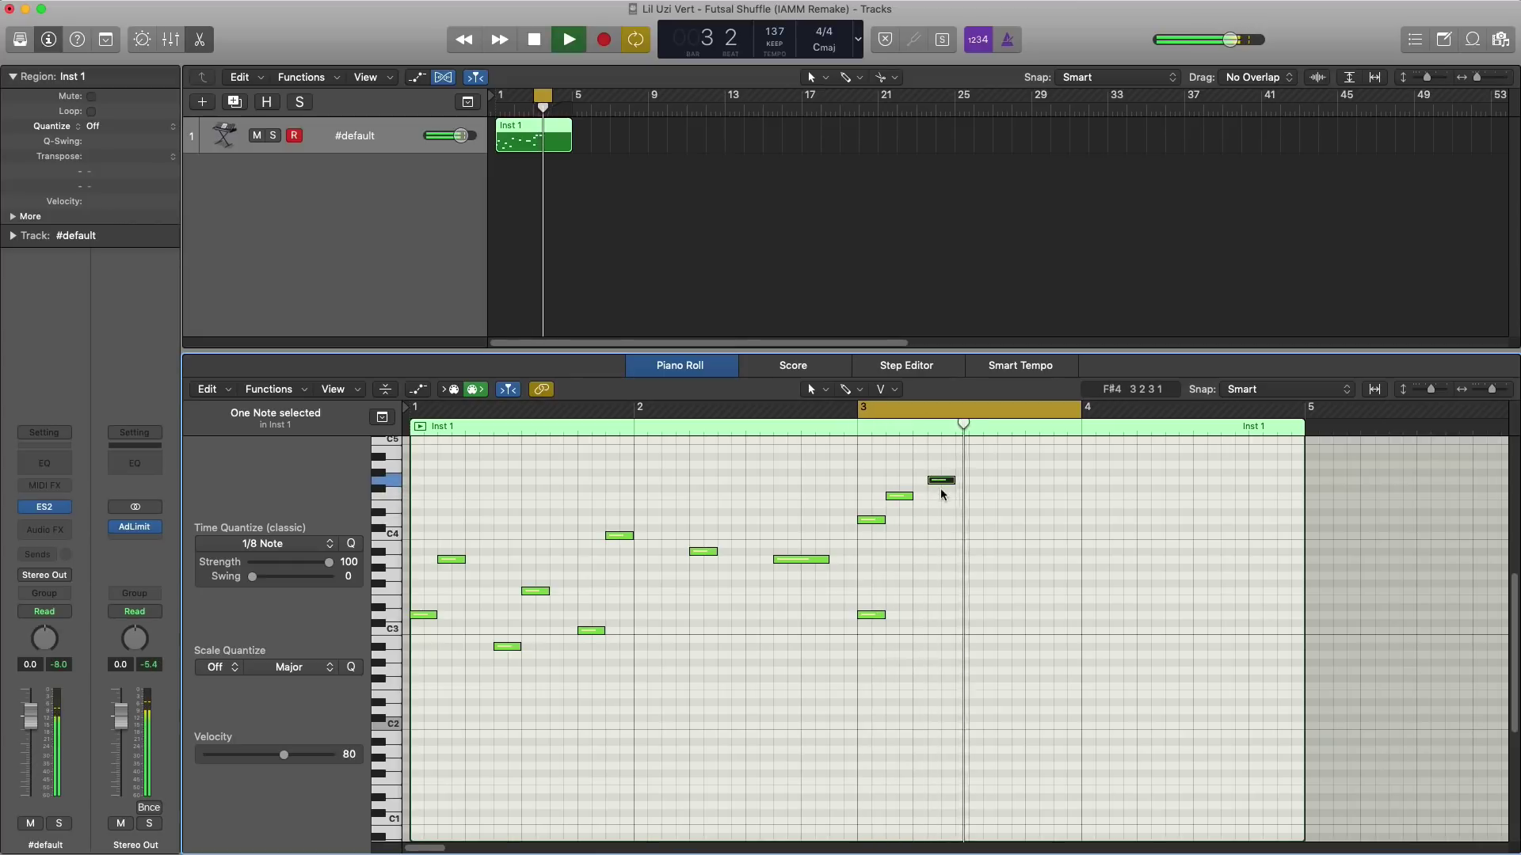
{"action": "left_click_drag", "start_coordinate": [939, 484], "coordinate": [952, 485]}
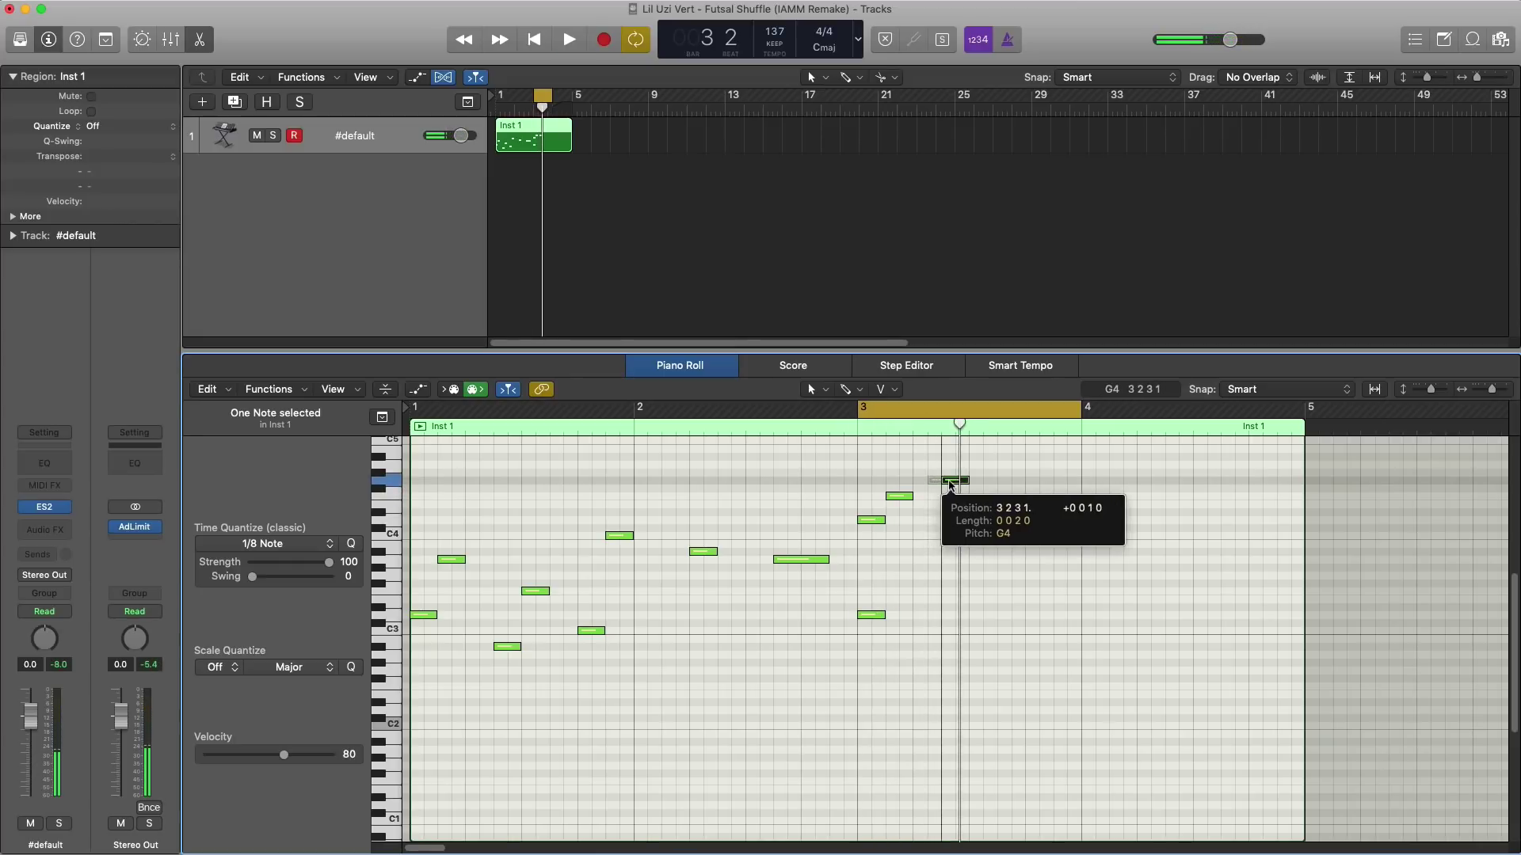
{"action": "key", "text": "space"}
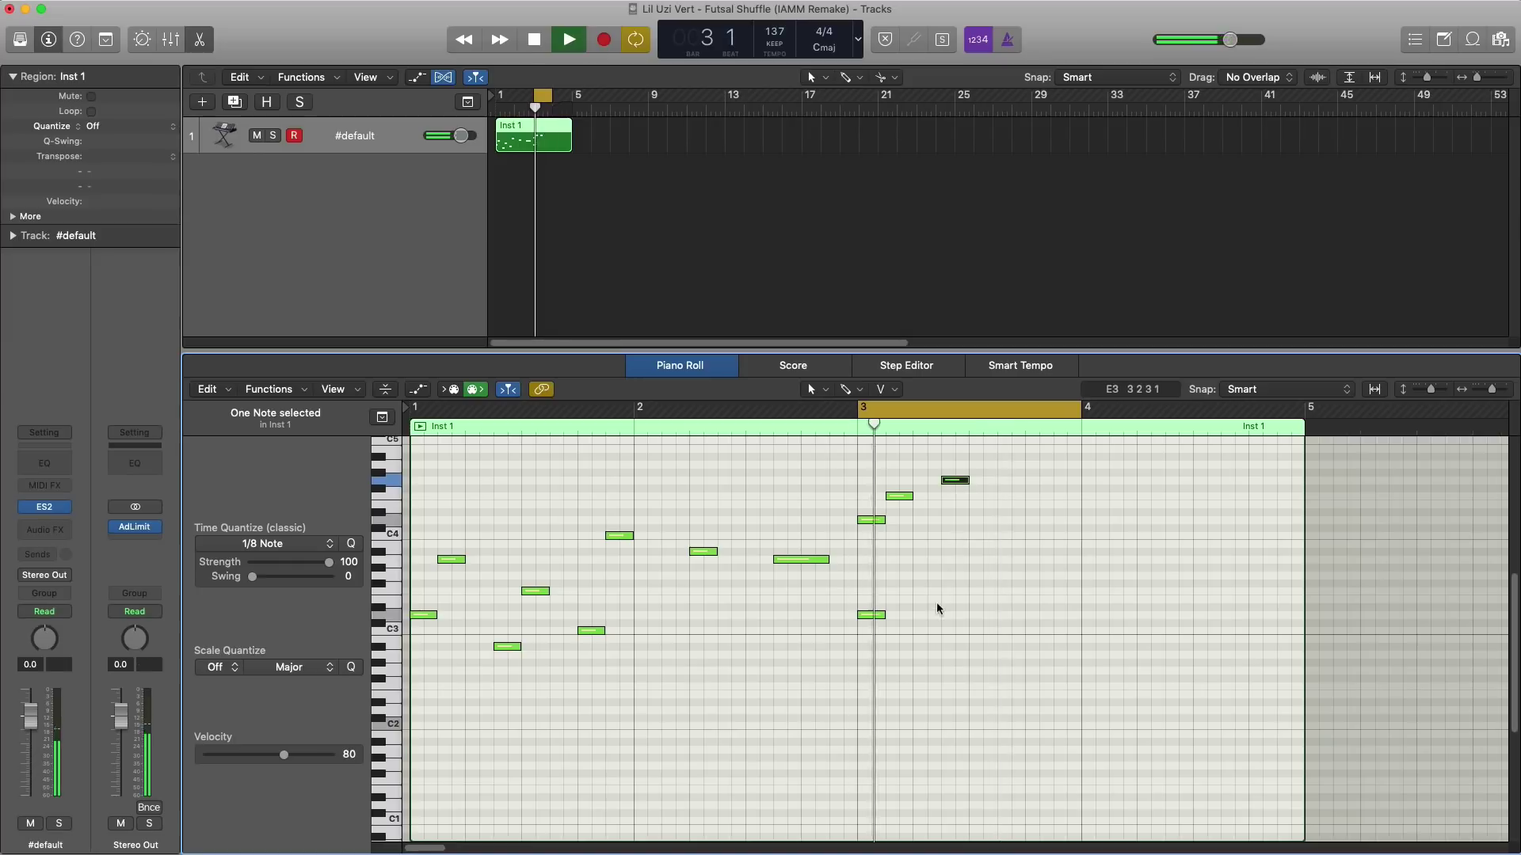
Step: Add an A#2 note directly below the G4 in bar 3 and play back the loop
{"action": "key", "text": "space"}
{"action": "left_click", "coordinate": [949, 647], "text": "super"}
{"action": "key", "text": "space"}
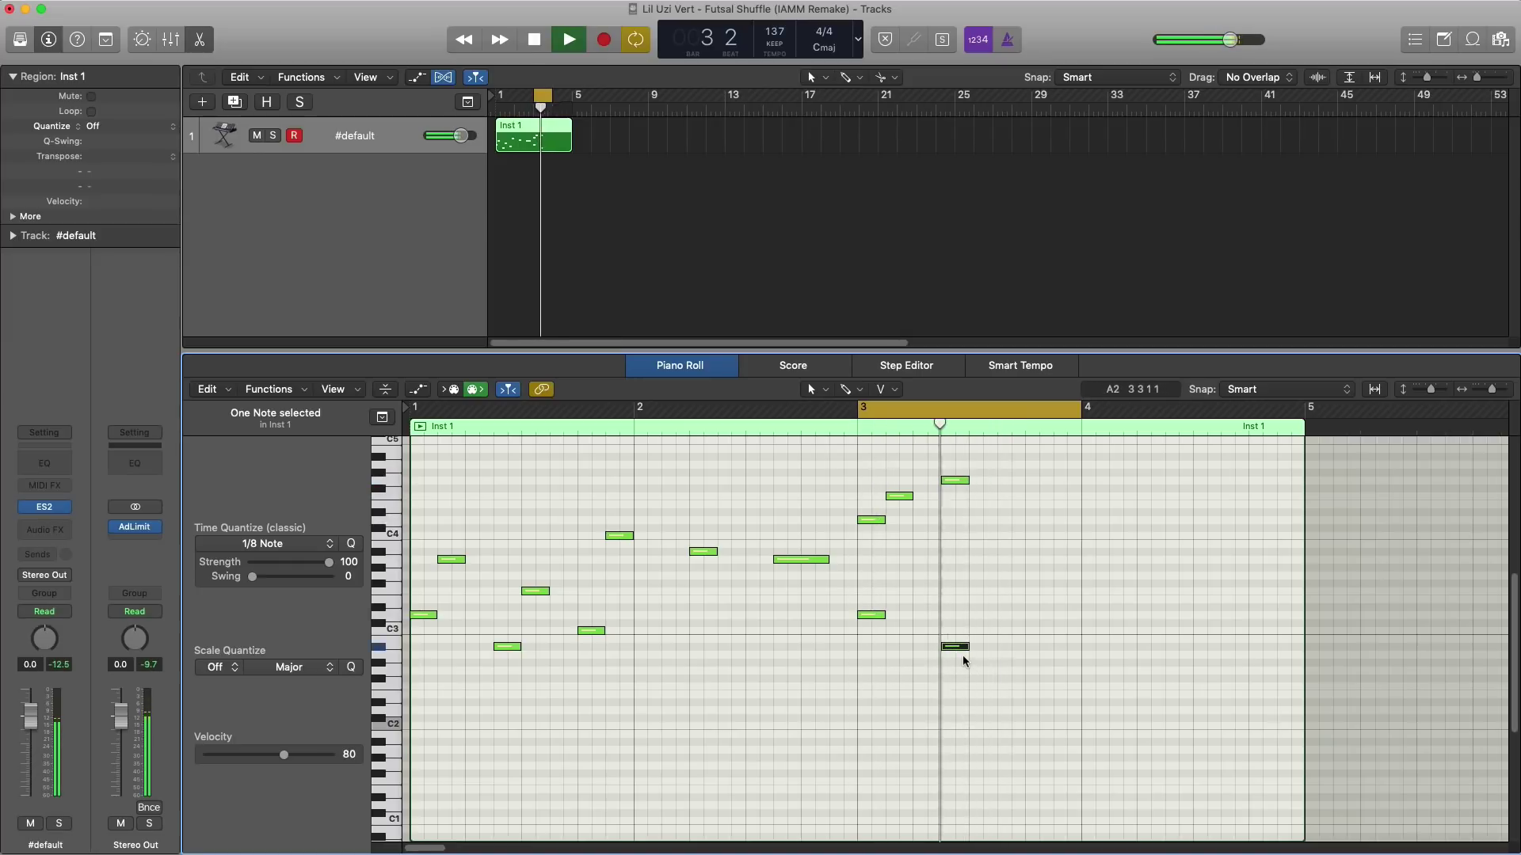
Step: Add an eighth-length F3 note at 3 3 1 in bar 3 and audition the loop
{"action": "key", "text": "space"}
{"action": "key", "text": "space"}
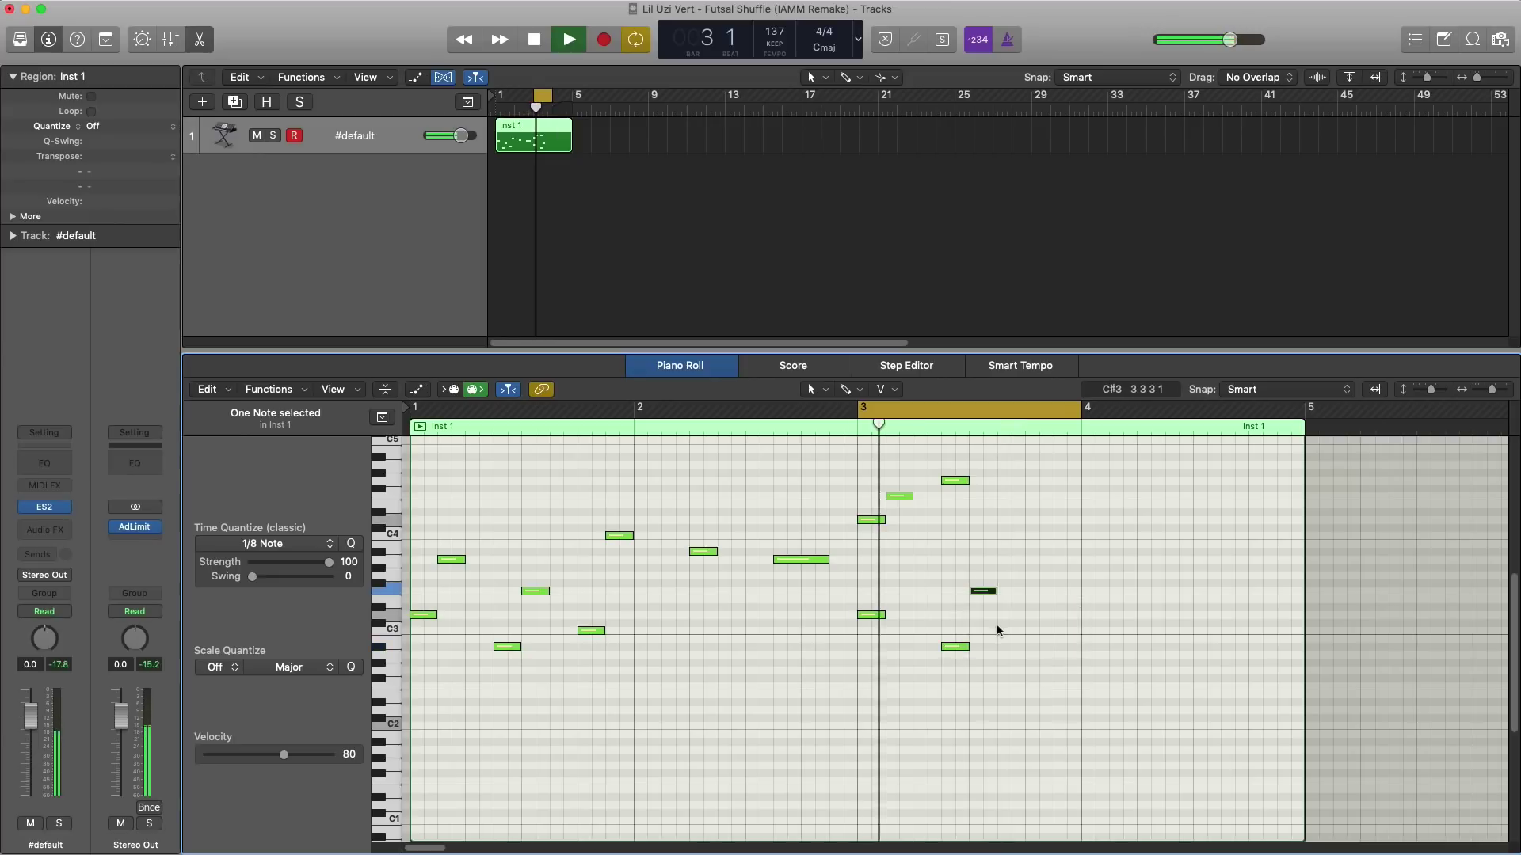
{"action": "key", "text": "space"}
{"action": "key", "text": "space"}
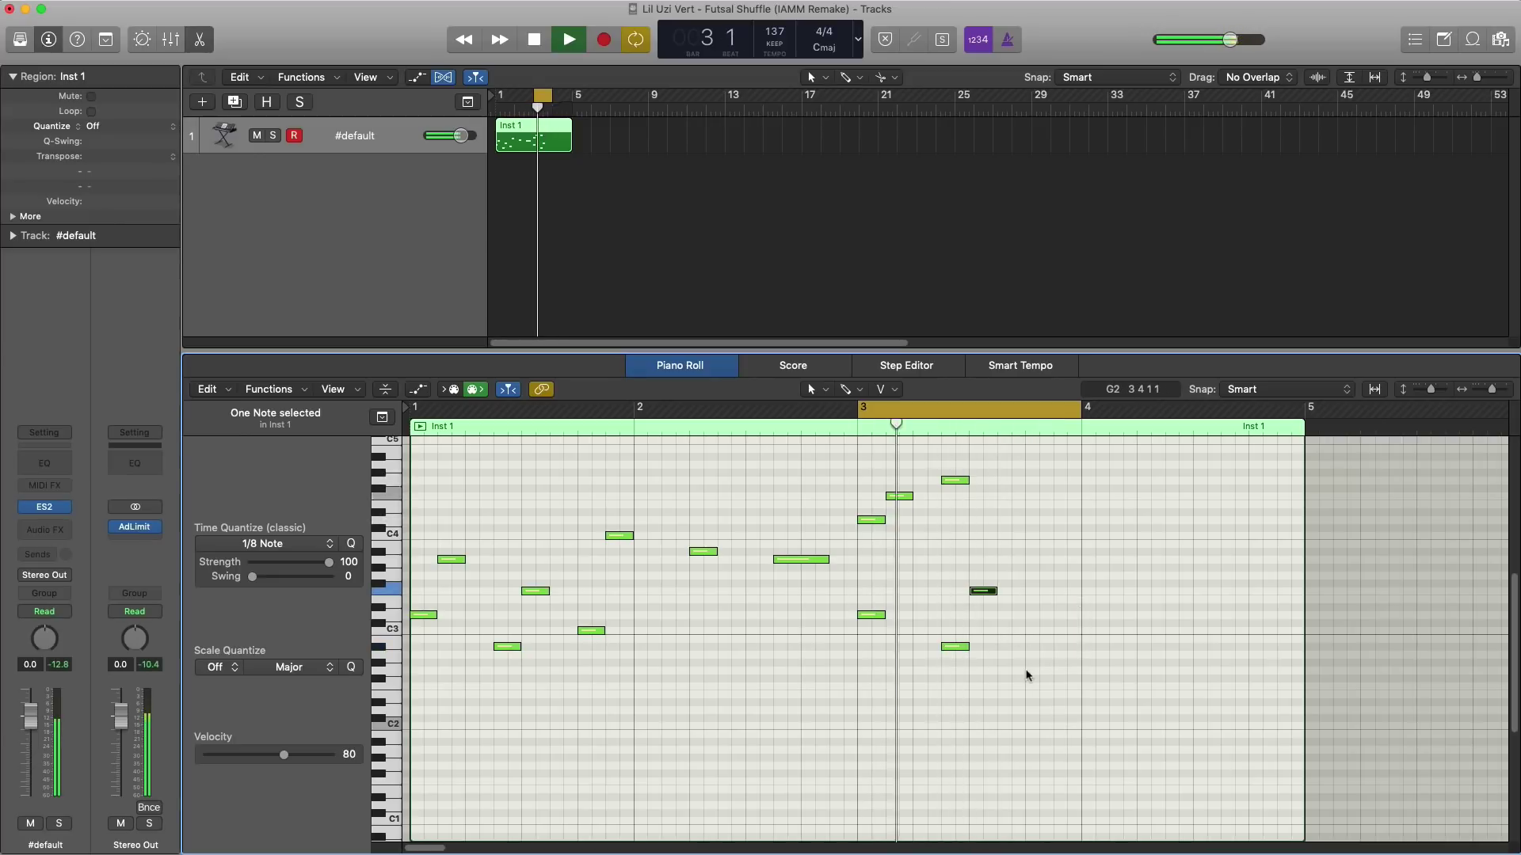
Step: Add eighth-length notes at the end of bar 3, C3 at 3 4 1 and C4 at 3 4 3, auditioning the loop
{"action": "key", "text": "space"}
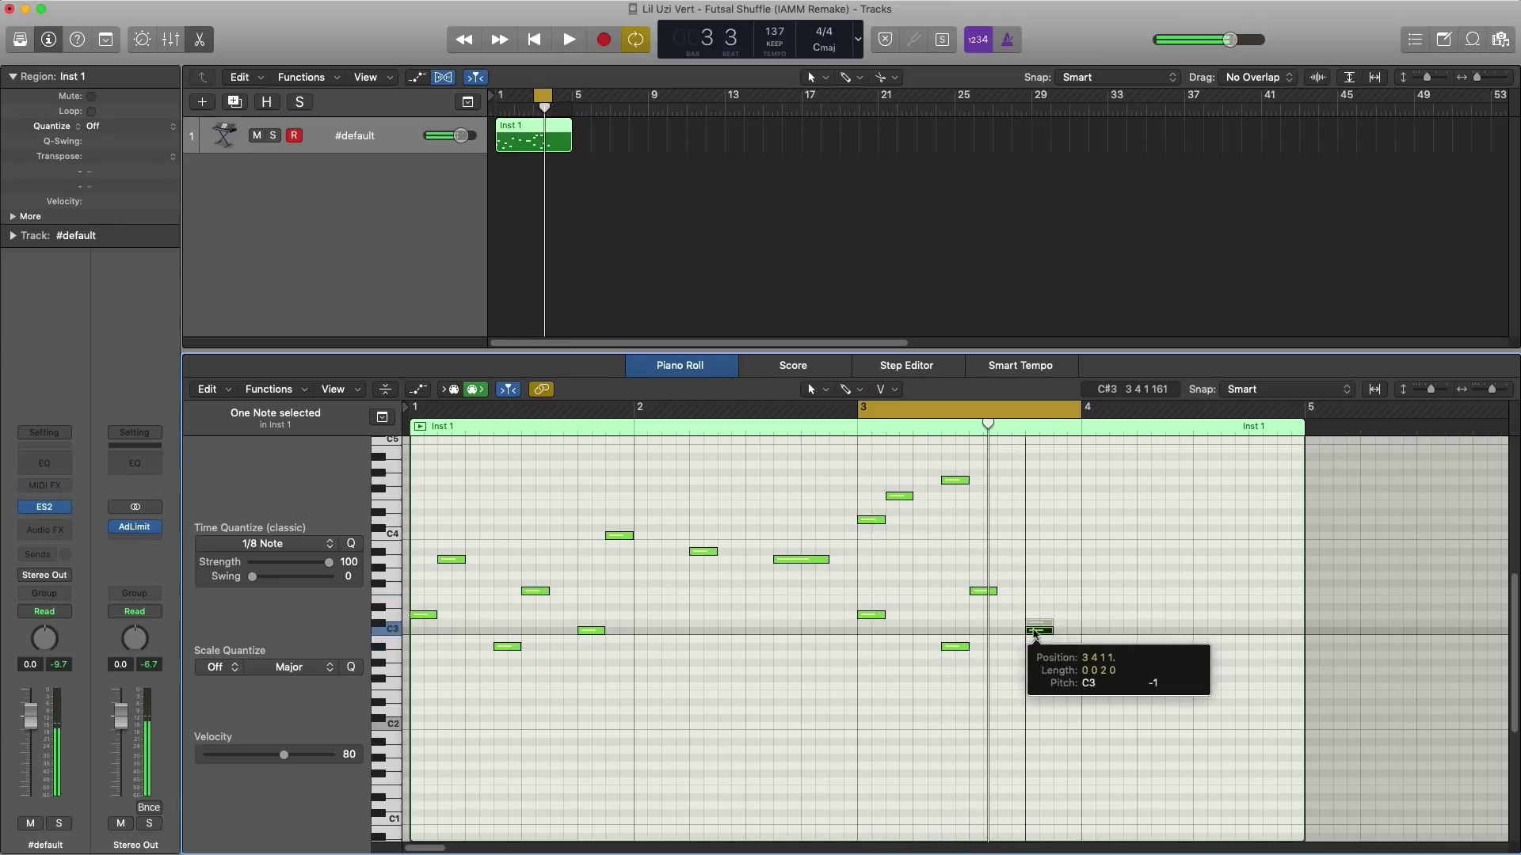
{"action": "key", "text": "space"}
{"action": "left_click_drag", "start_coordinate": [1032, 631], "coordinate": [1035, 636]}
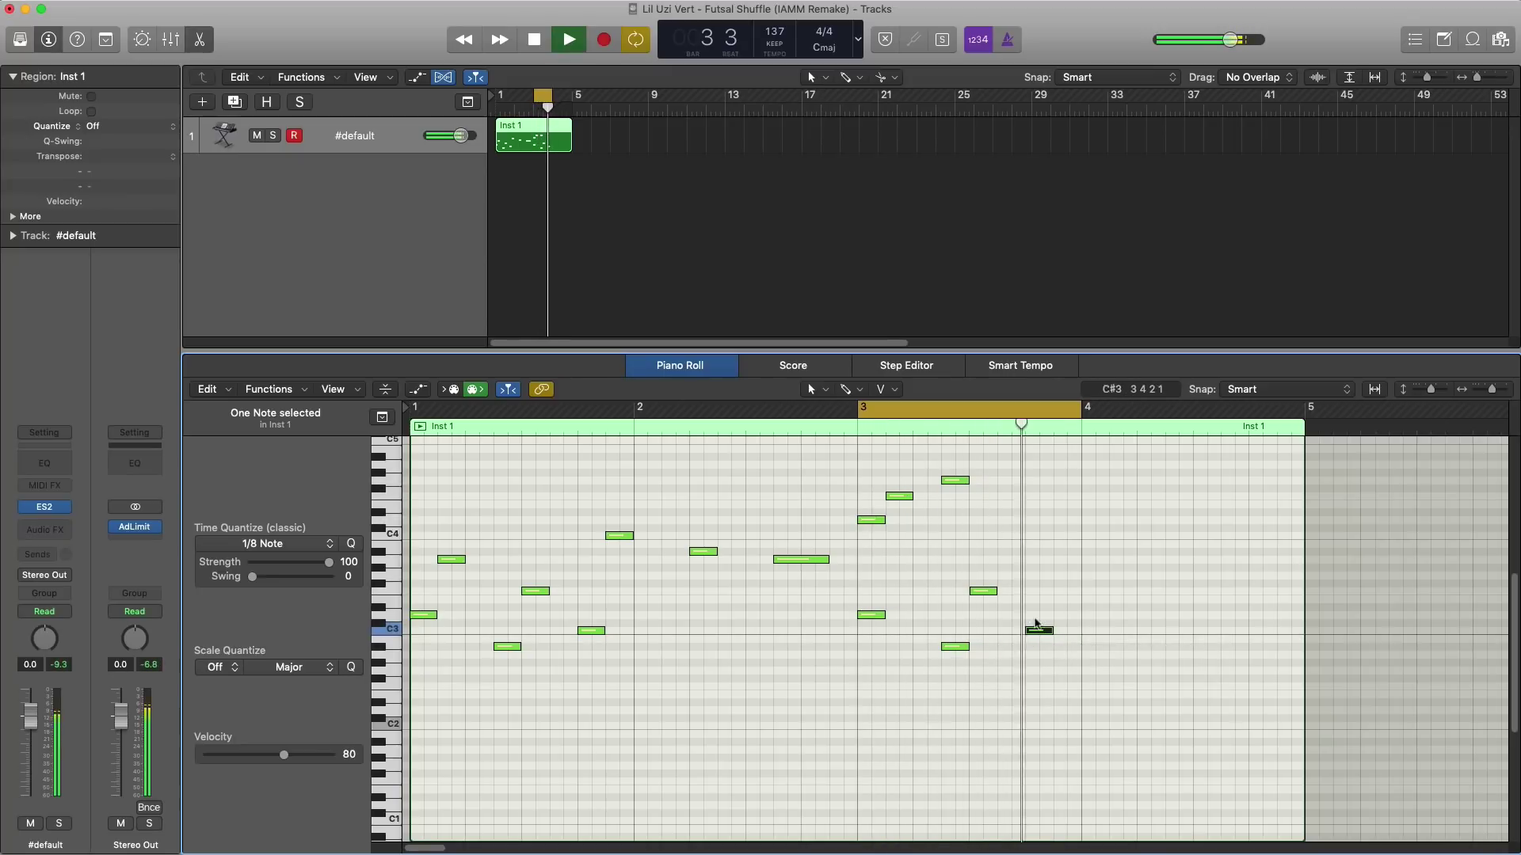
{"action": "key", "text": "space"}
{"action": "left_click", "coordinate": [1055, 536]}
{"action": "key", "text": "space"}
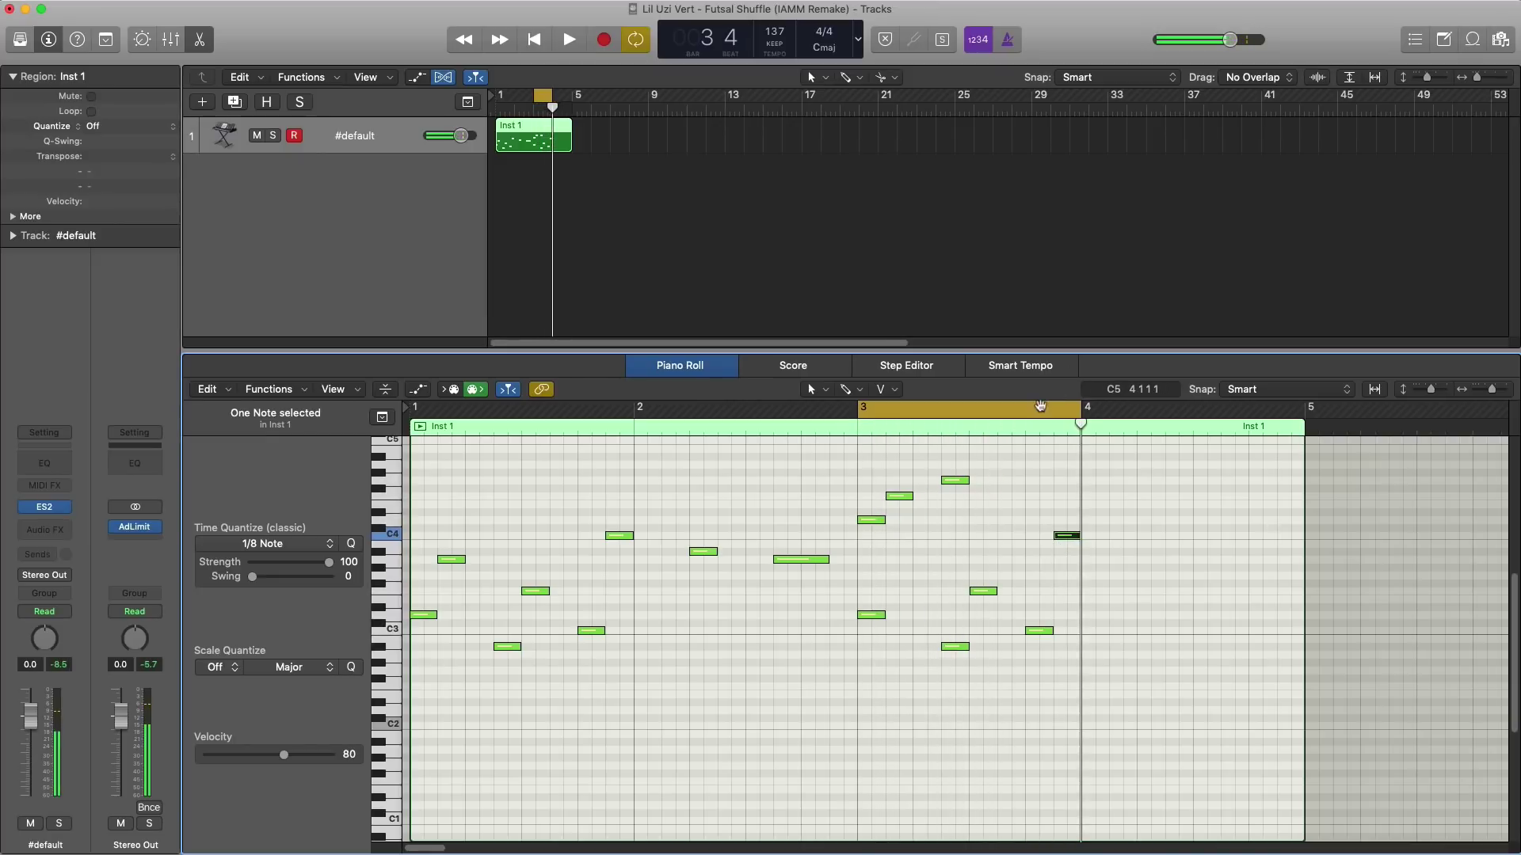
Step: Set the cycle range to bars 3 and 4 and loop their playback
{"action": "left_click_drag", "start_coordinate": [1036, 409], "coordinate": [1258, 440]}
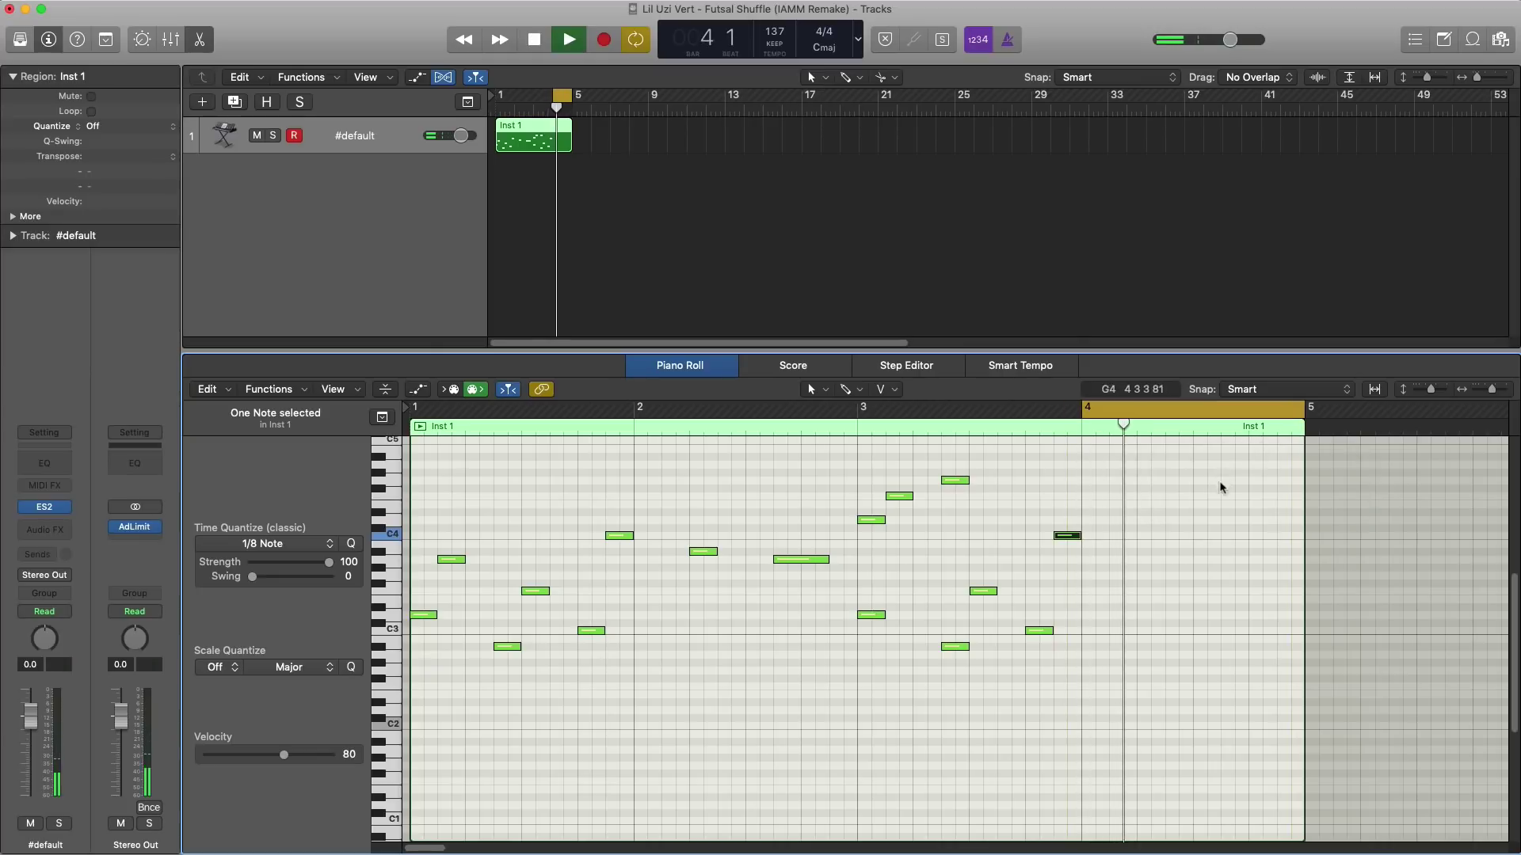
{"action": "left_click_drag", "start_coordinate": [866, 414], "coordinate": [1291, 447]}
{"action": "key", "text": "space"}
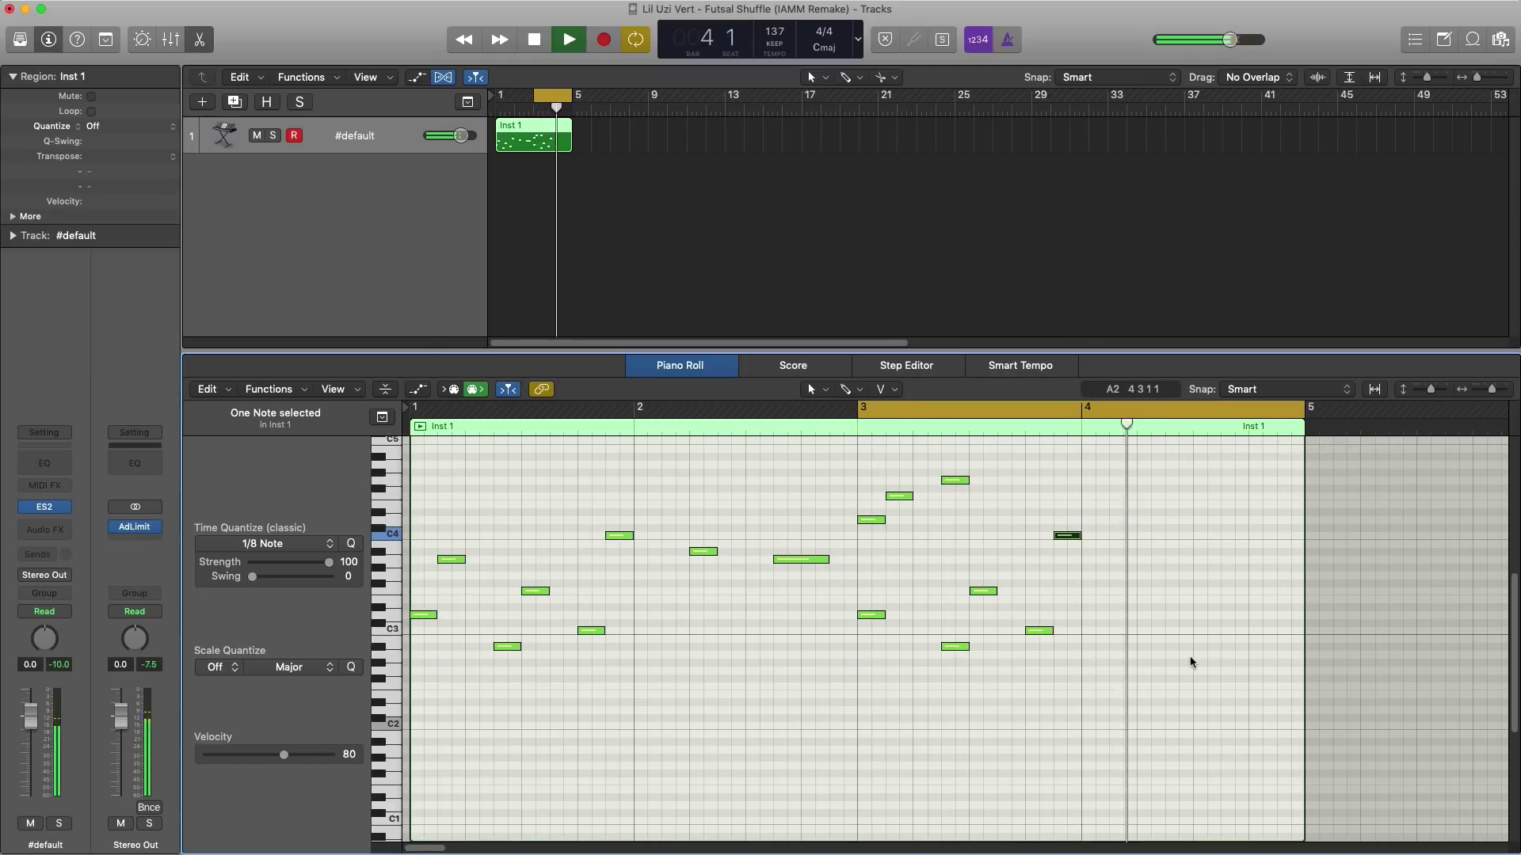
Step: Stack eighth-length A#4 and A#3 notes at 4 2 1 in bar 4, auditioning the loop
{"action": "key", "text": "space"}
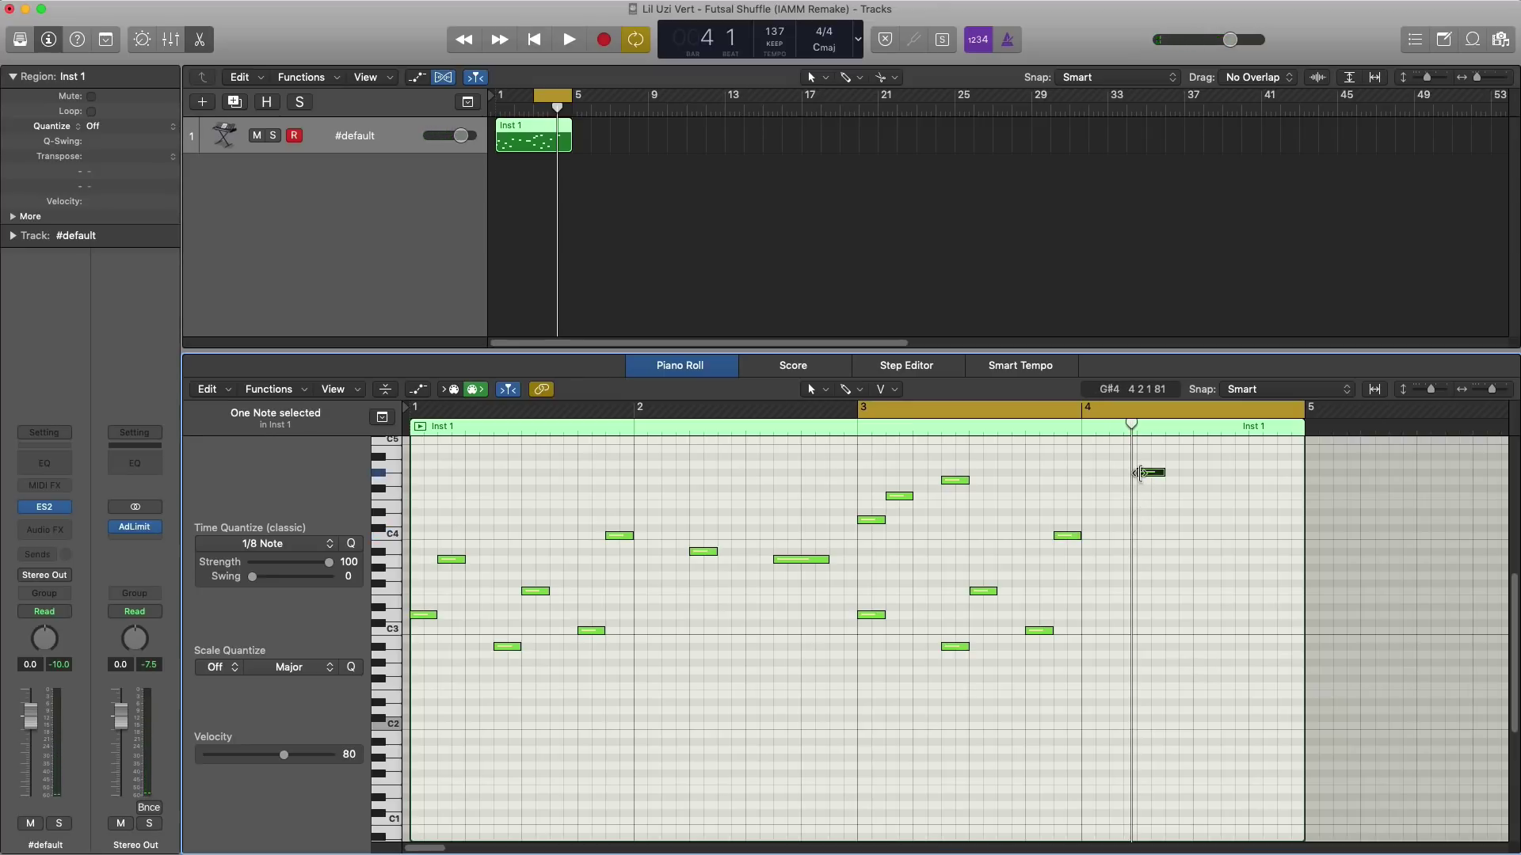
{"action": "left_click_drag", "start_coordinate": [1144, 478], "coordinate": [1148, 466]}
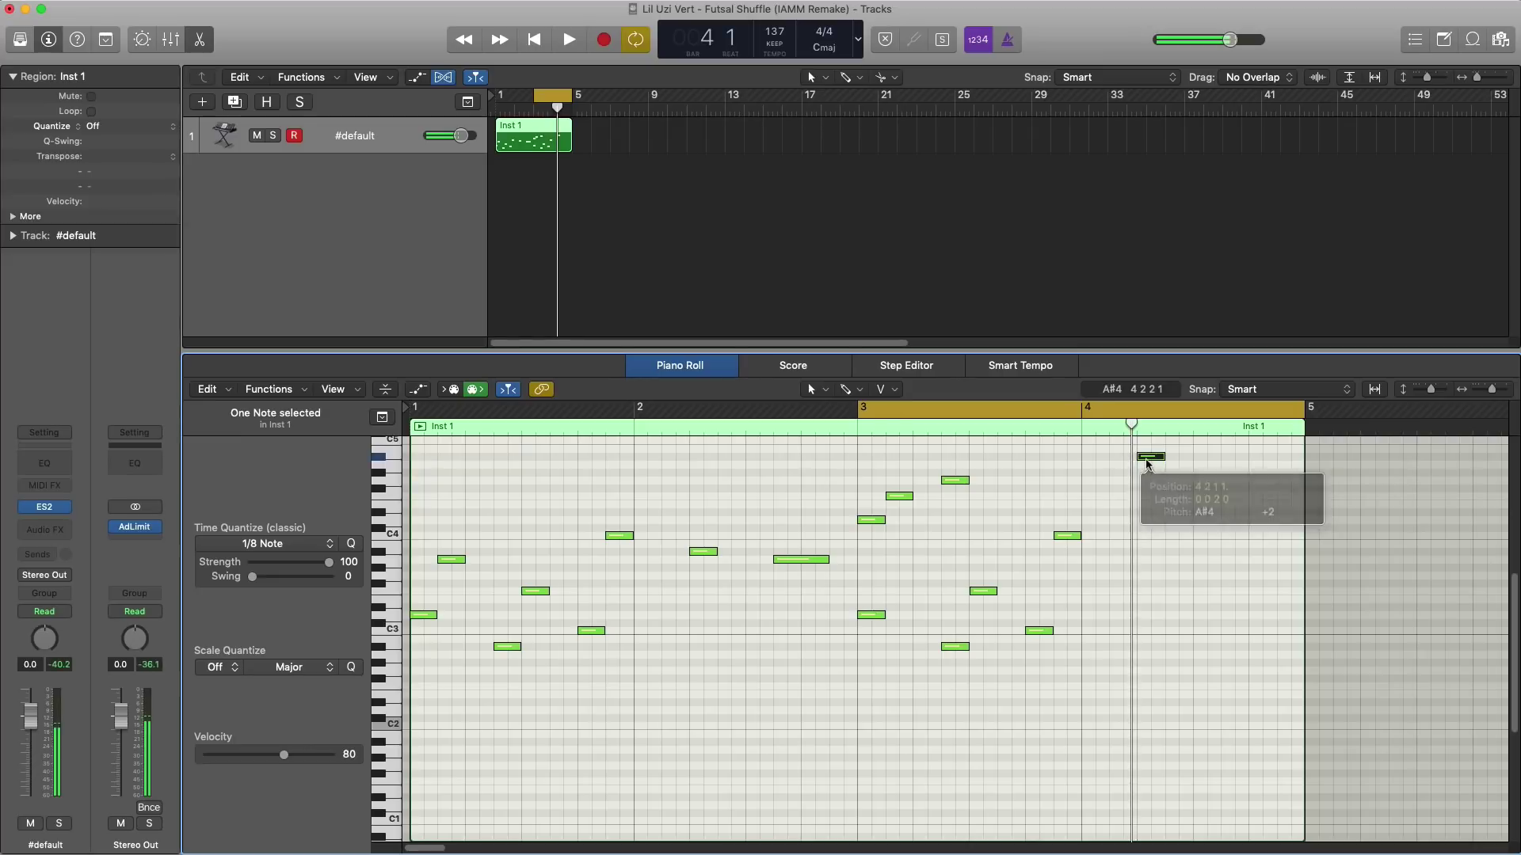
{"action": "key", "text": "space"}
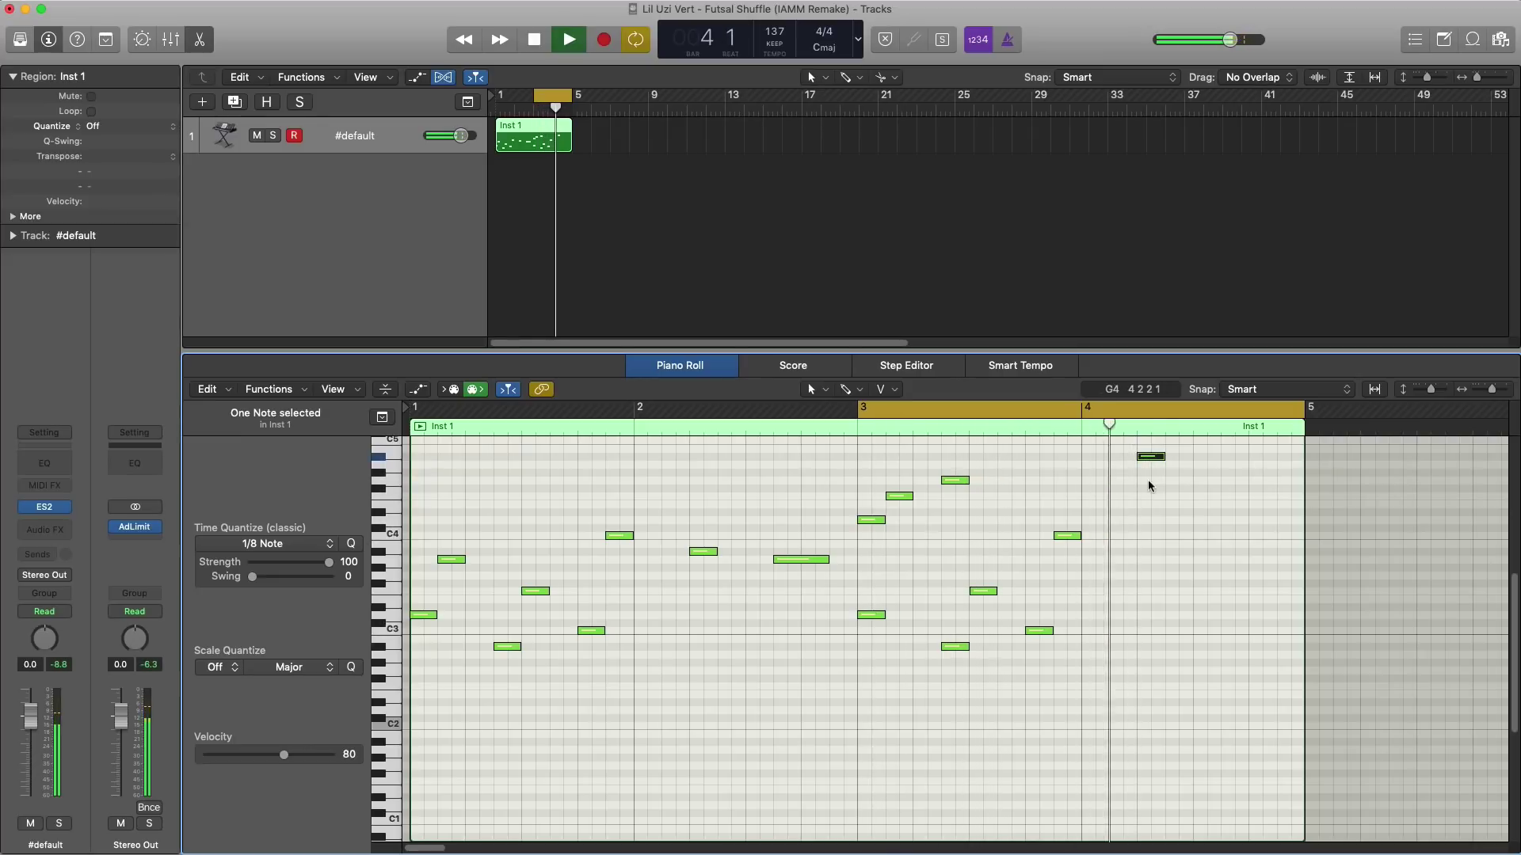
{"action": "key", "text": "space"}
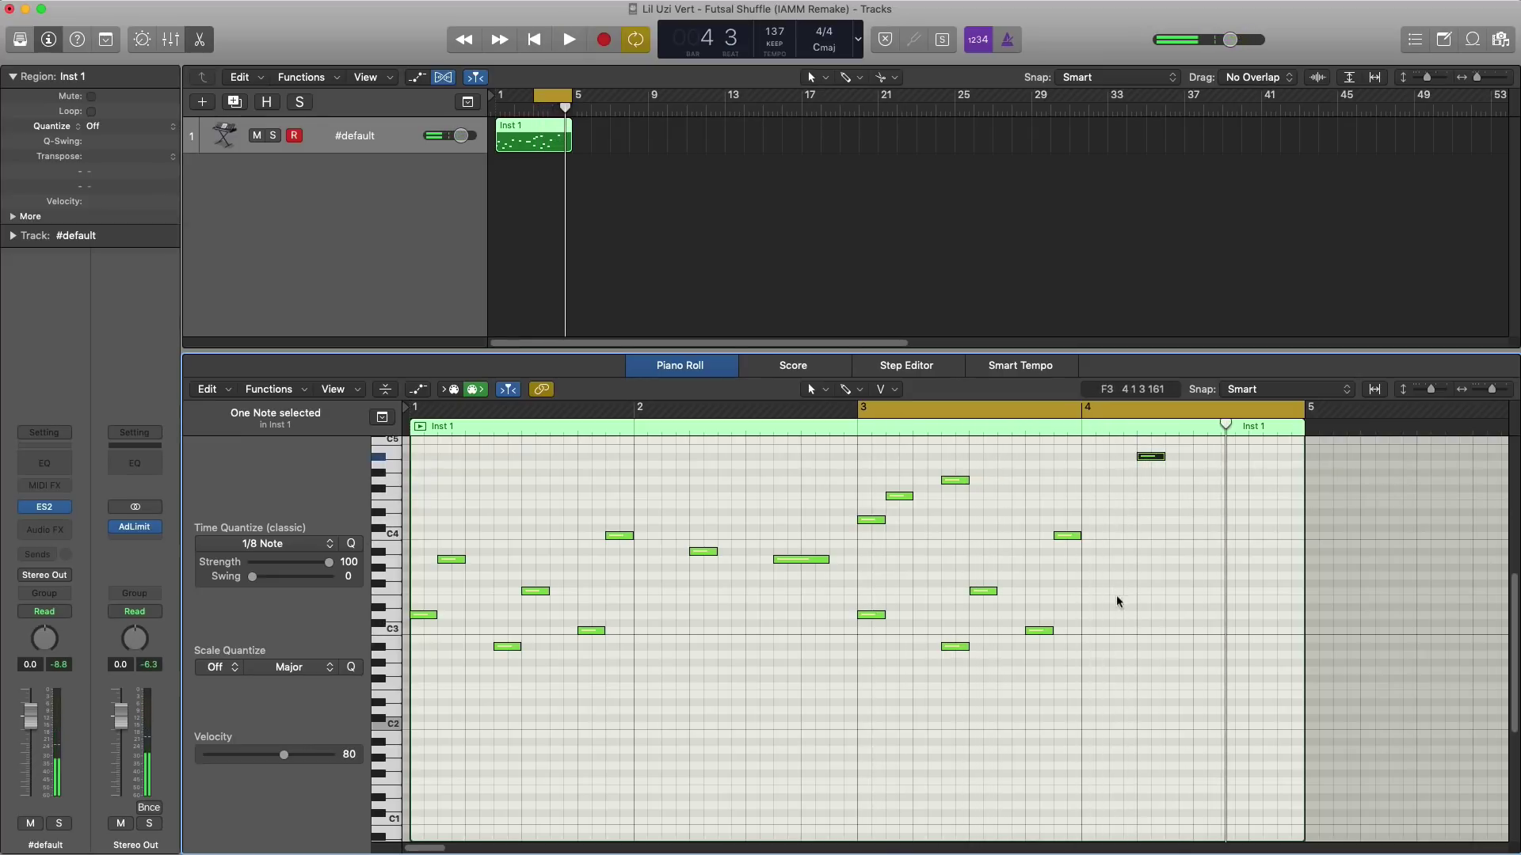
{"action": "key", "text": "space"}
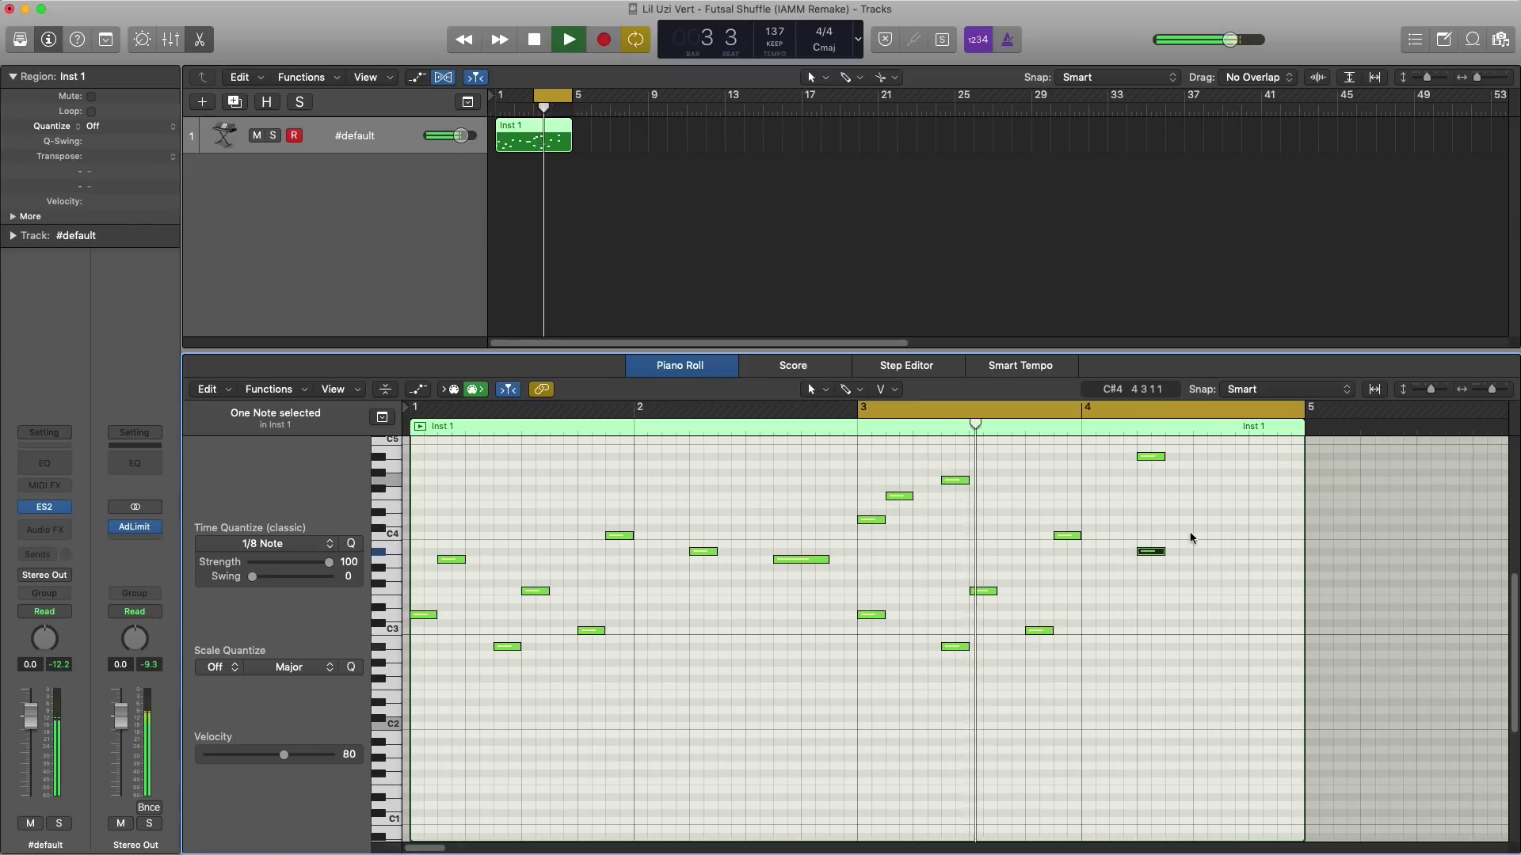
Step: Complete bar 4 with an A4 note at 4 3 1 and an F4 note at 4 4 3, and listen to the loop
{"action": "left_click", "coordinate": [1200, 464]}
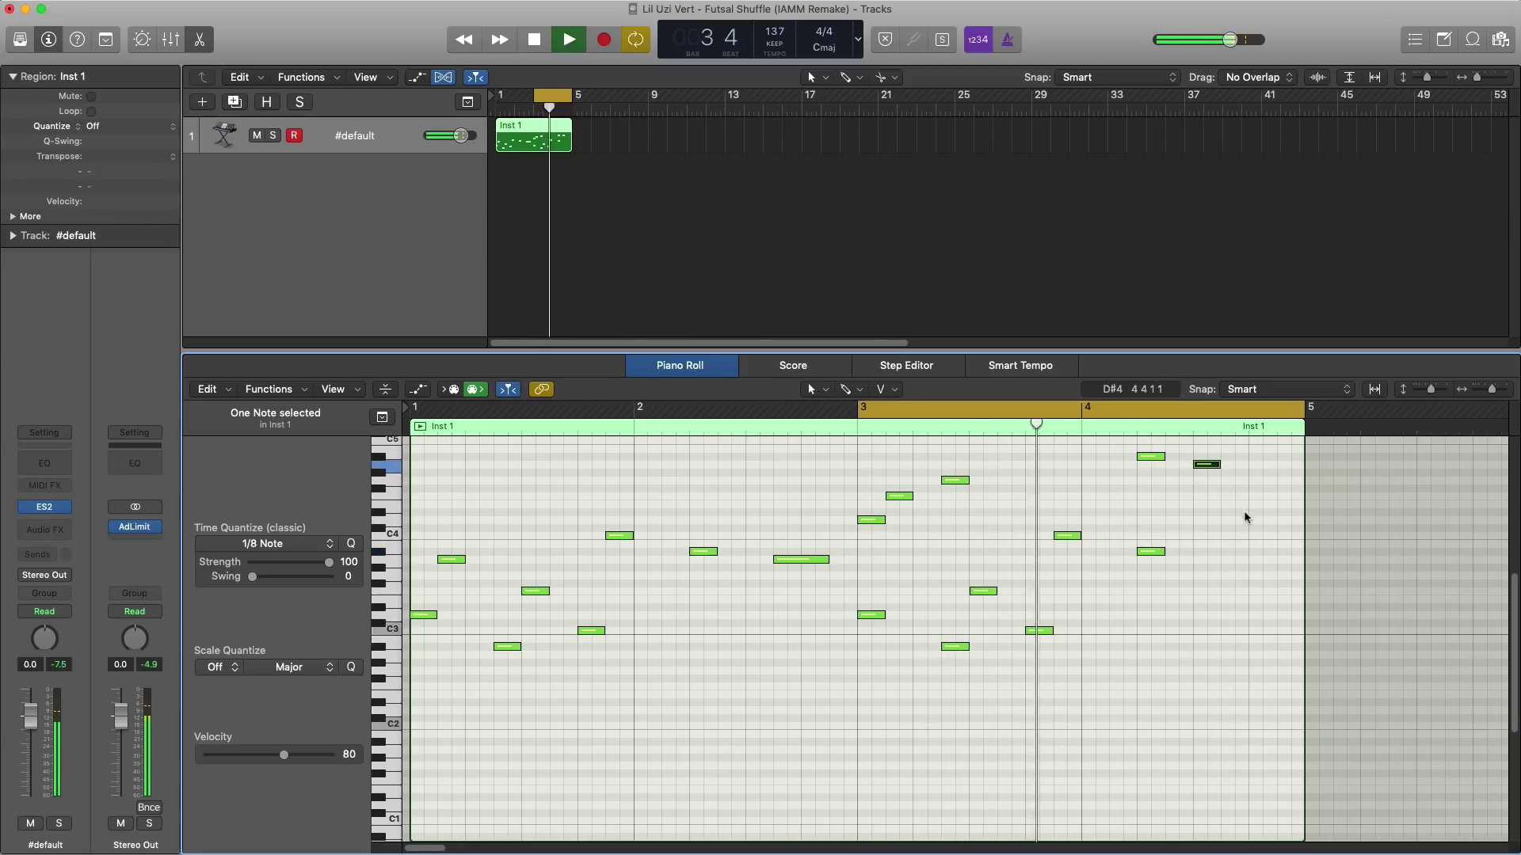
{"action": "left_click", "coordinate": [1280, 497]}
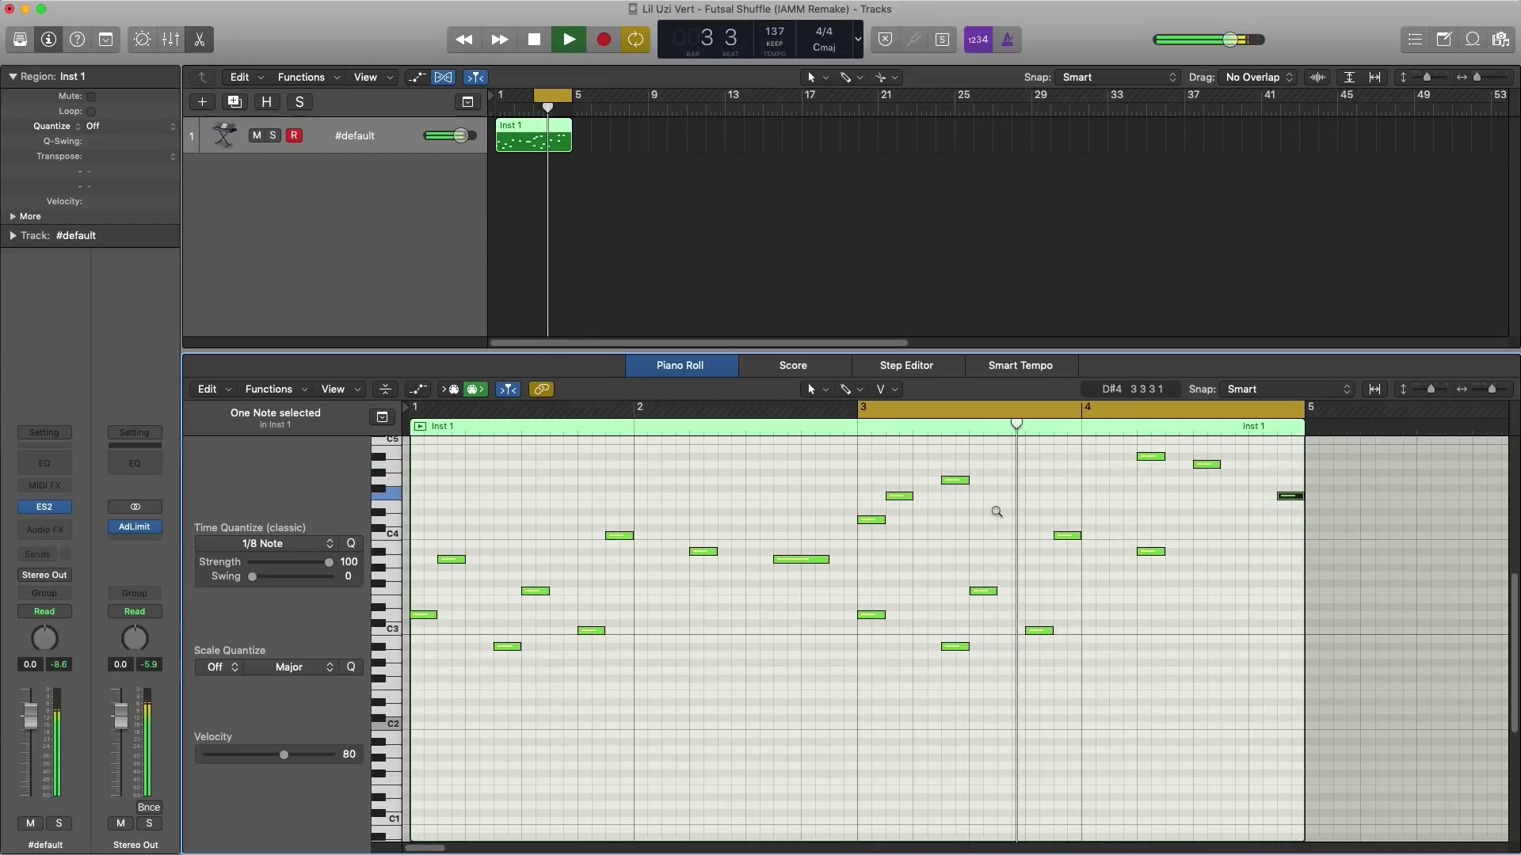
{"action": "scroll", "coordinate": [948, 662], "scroll_direction": "down", "scroll_amount": 5}
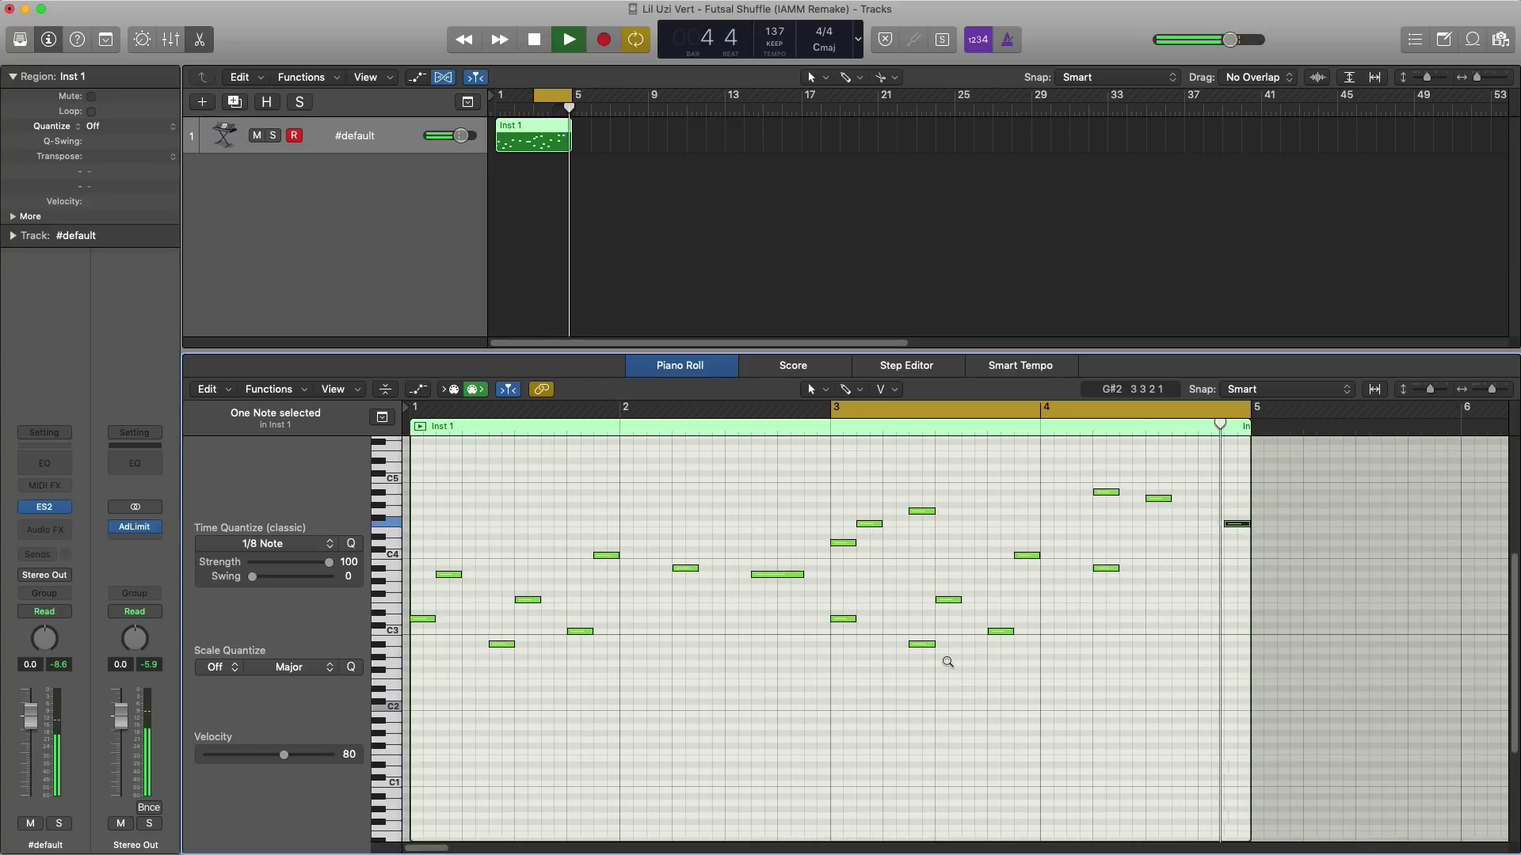
{"action": "key", "text": "space"}
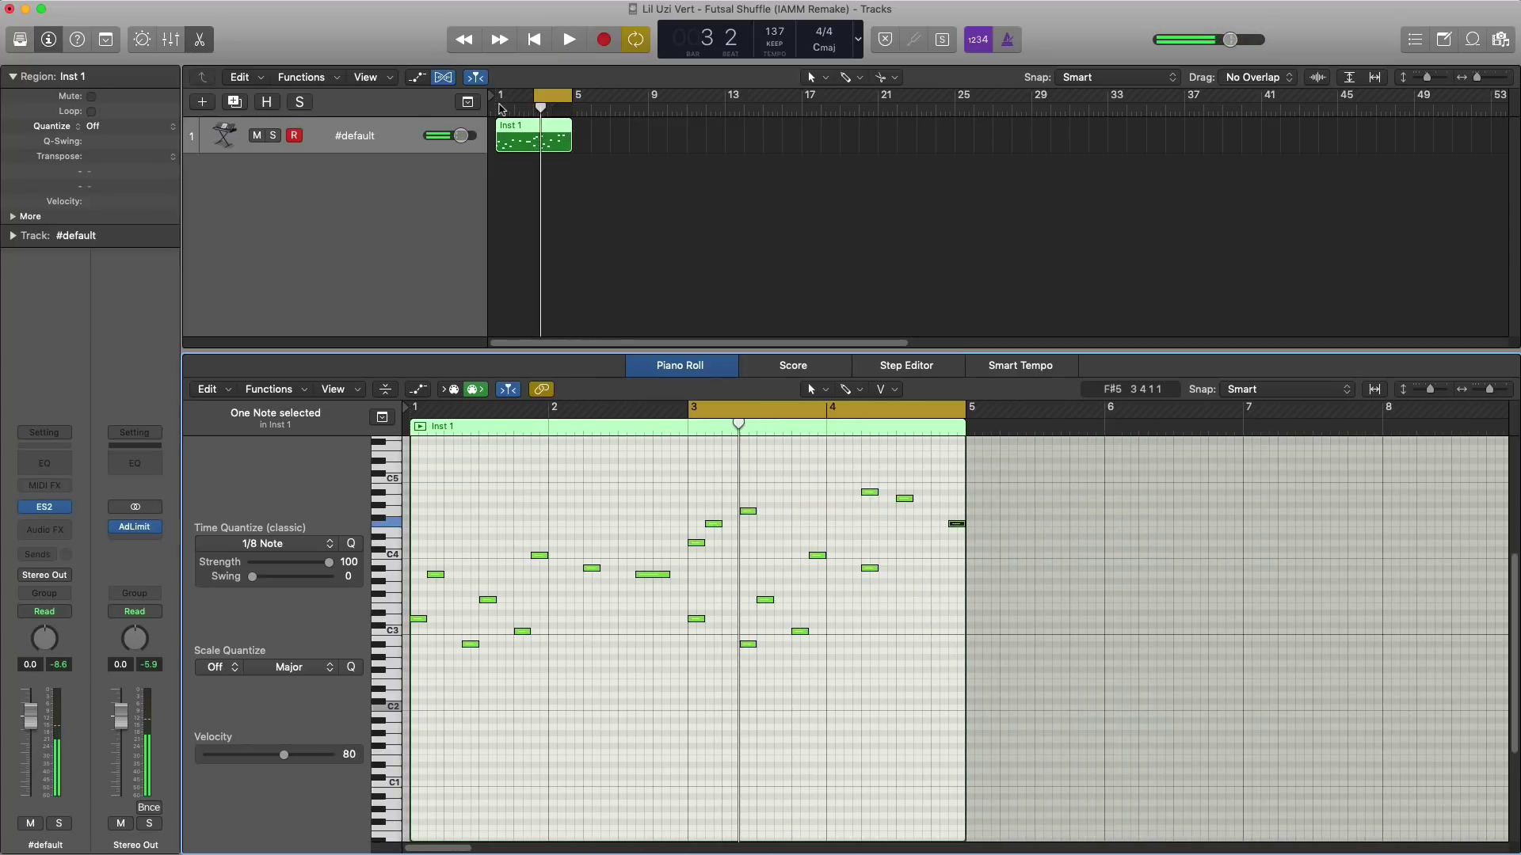
Step: Set the cycle range to bars 1 through 8 and extend the Inst 1 region to eight bars
{"action": "left_click_drag", "start_coordinate": [497, 96], "coordinate": [648, 118]}
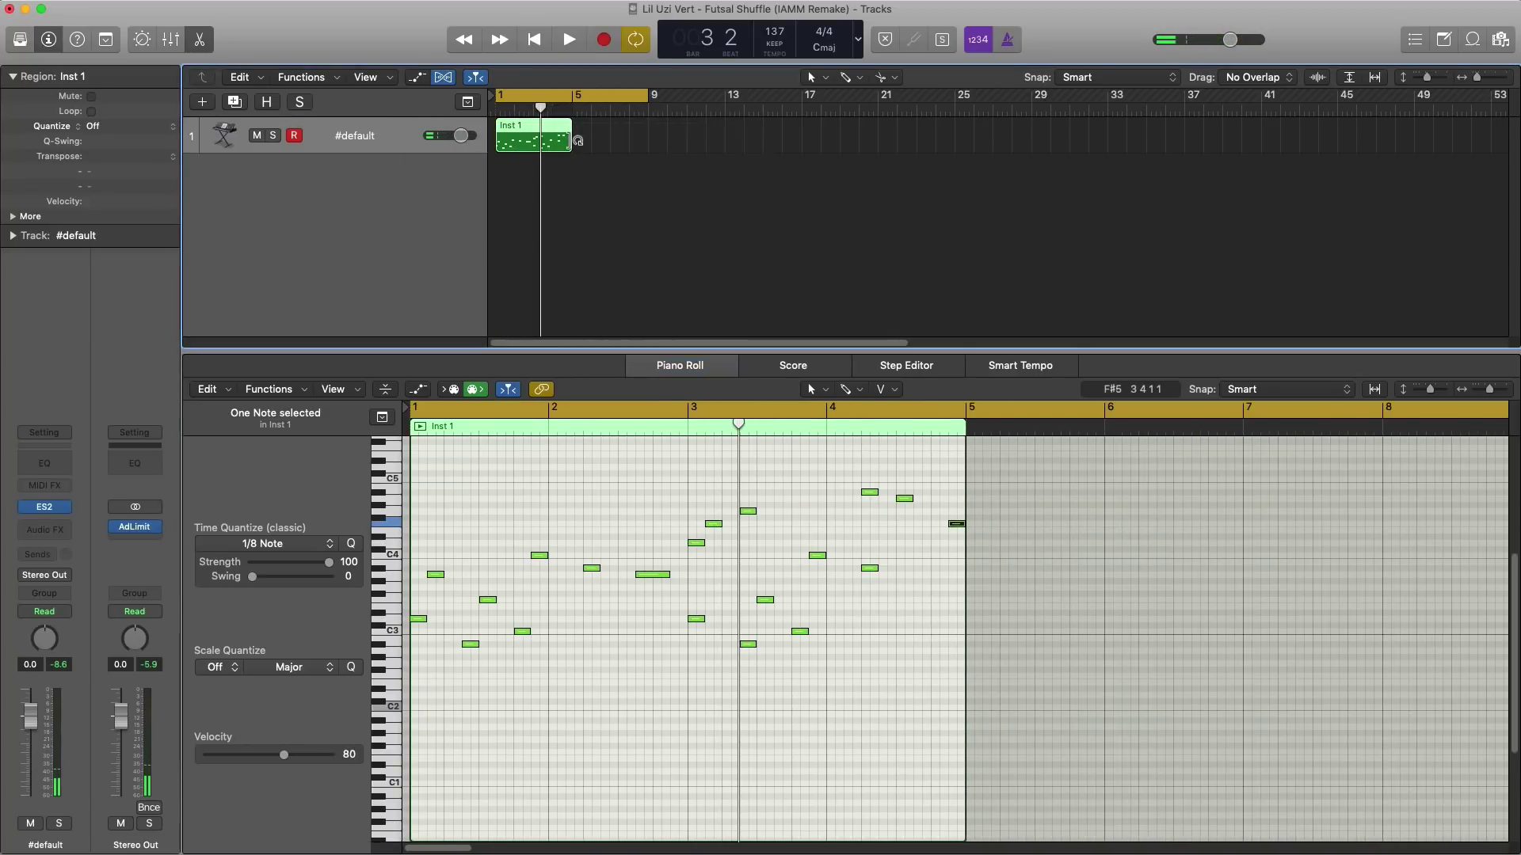
{"action": "left_click_drag", "start_coordinate": [567, 143], "coordinate": [648, 144]}
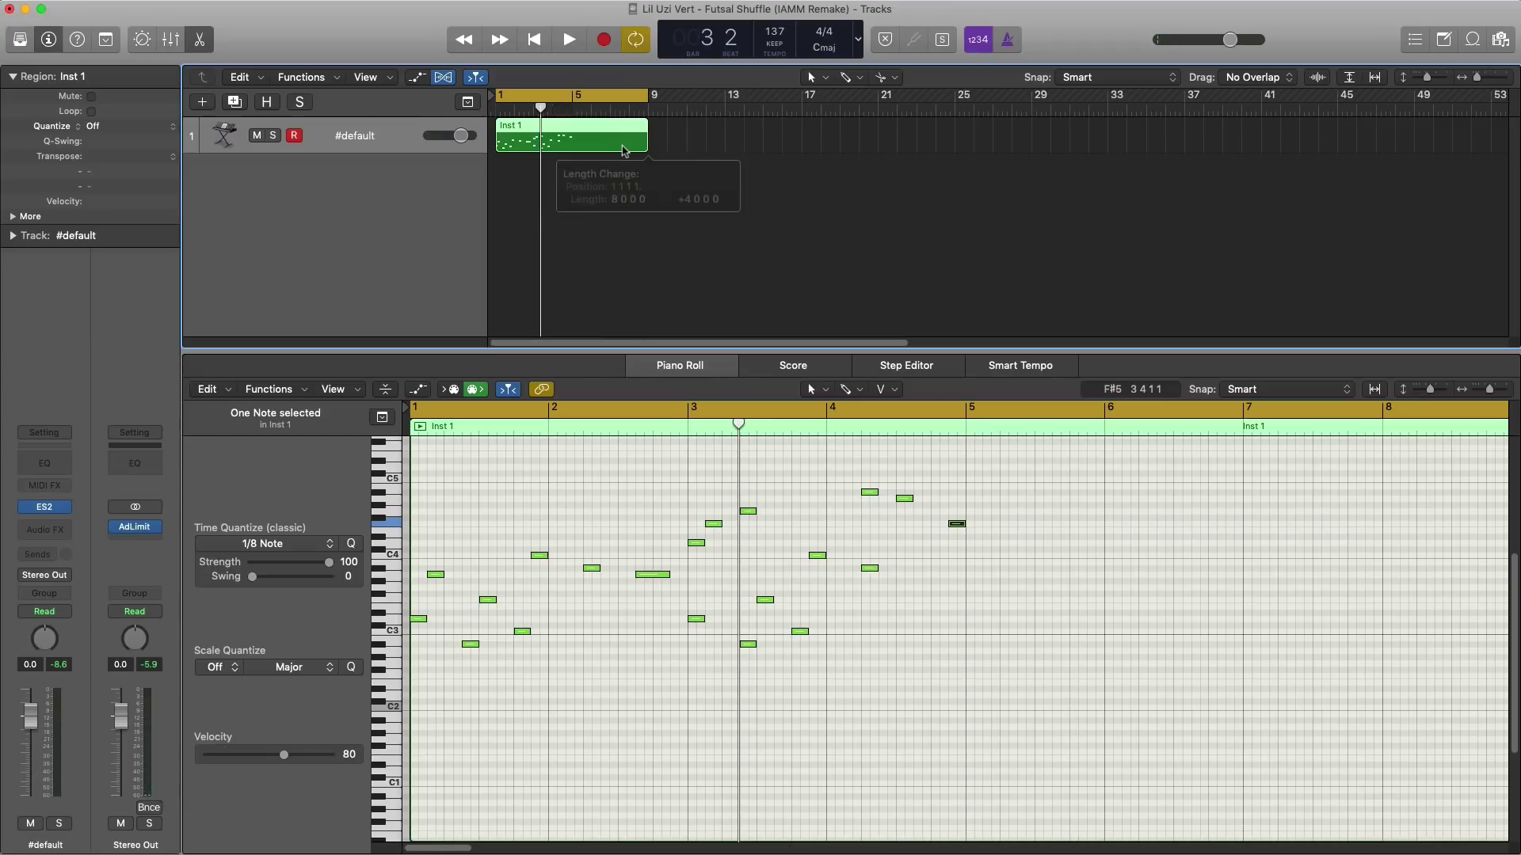
Step: Select all notes of the four-bar melody in the region and repeat them across bars 5 through 8
{"action": "key", "text": "e"}
{"action": "double_click", "coordinate": [610, 151]}
{"action": "key", "text": "super+a"}
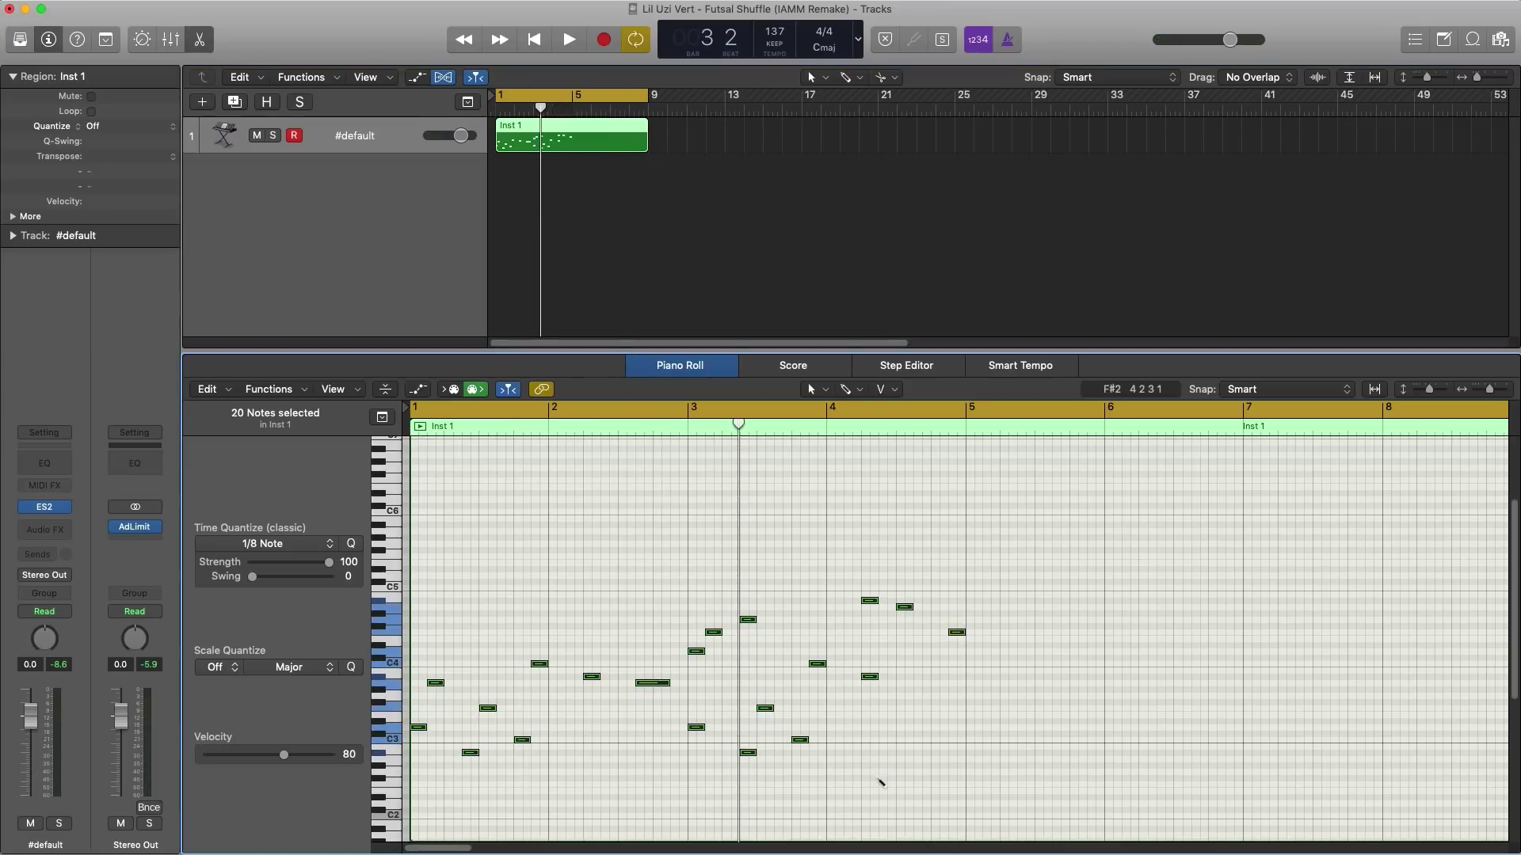
{"action": "key", "text": "super+r"}
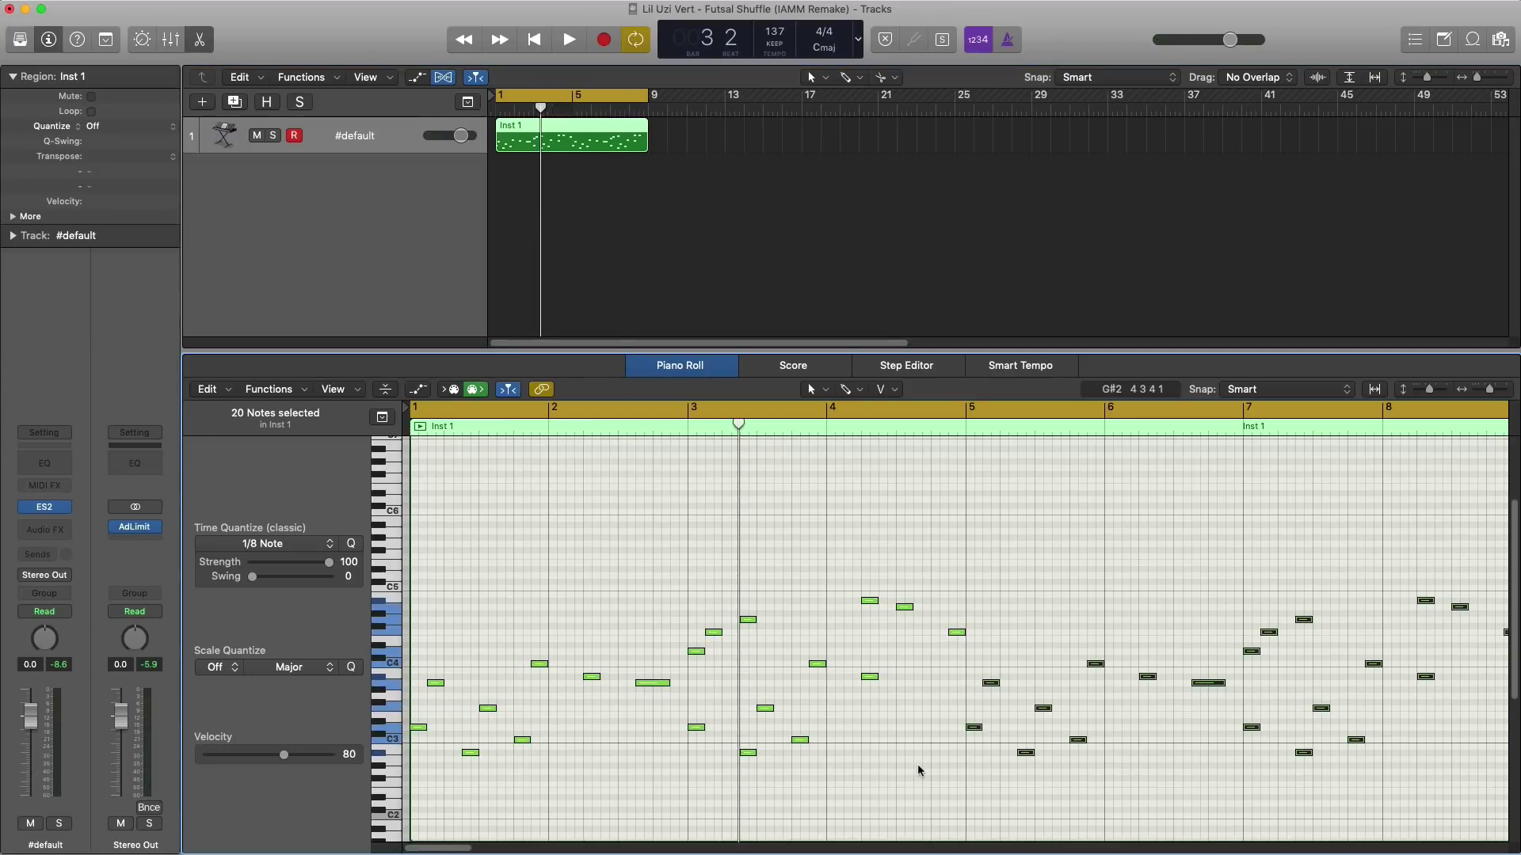
Step: Set the cycle range to bars 5 through 8 and play back the repeated melody
{"action": "scroll", "coordinate": [918, 763], "scroll_direction": "right", "scroll_amount": 3}
{"action": "left_click_drag", "start_coordinate": [883, 410], "coordinate": [1429, 452]}
{"action": "key", "text": "space"}
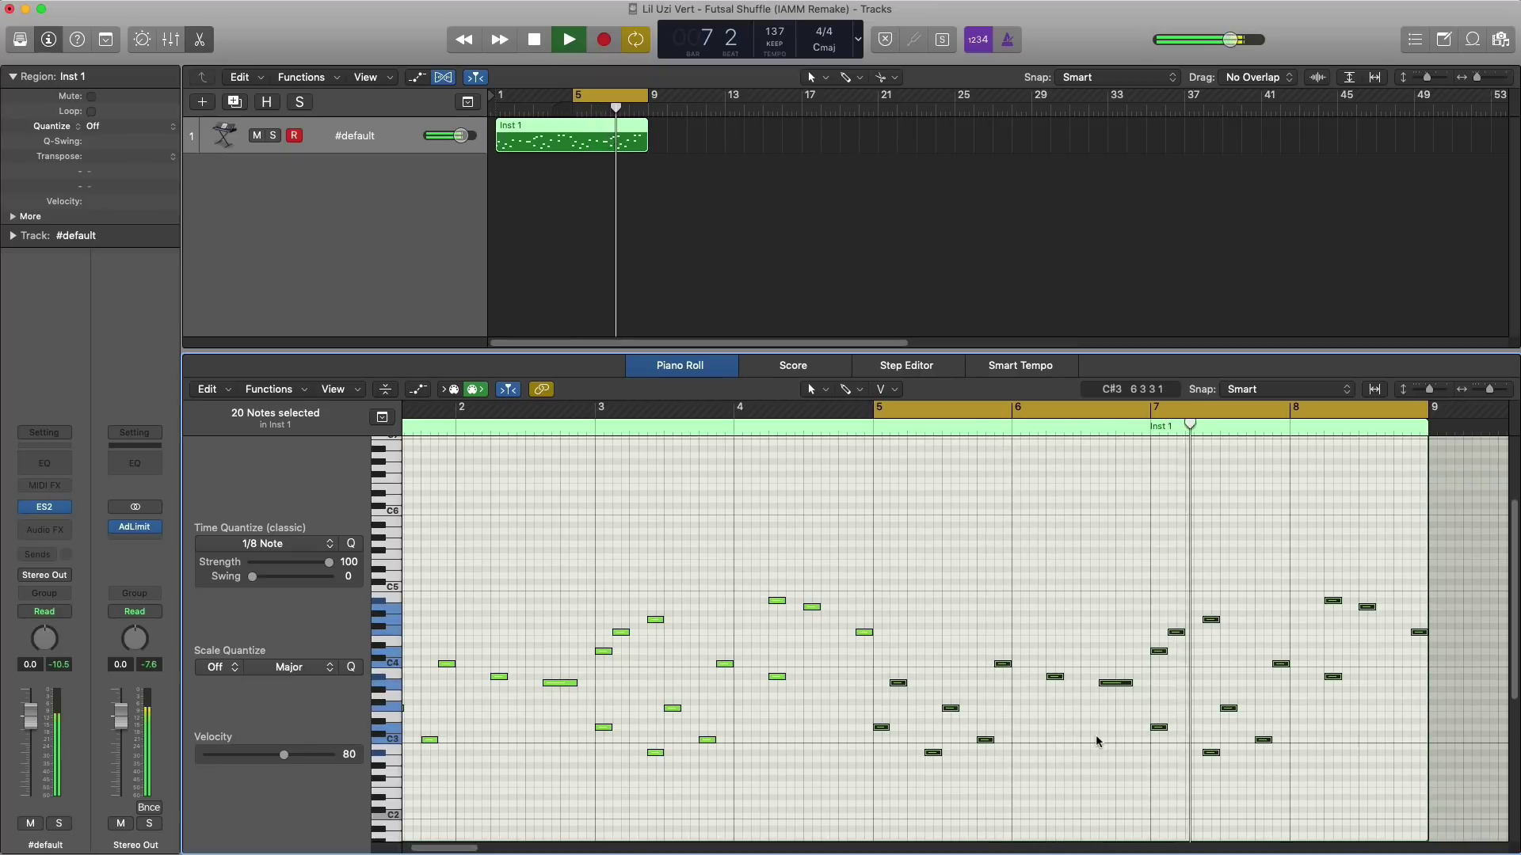
{"action": "key", "text": "space"}
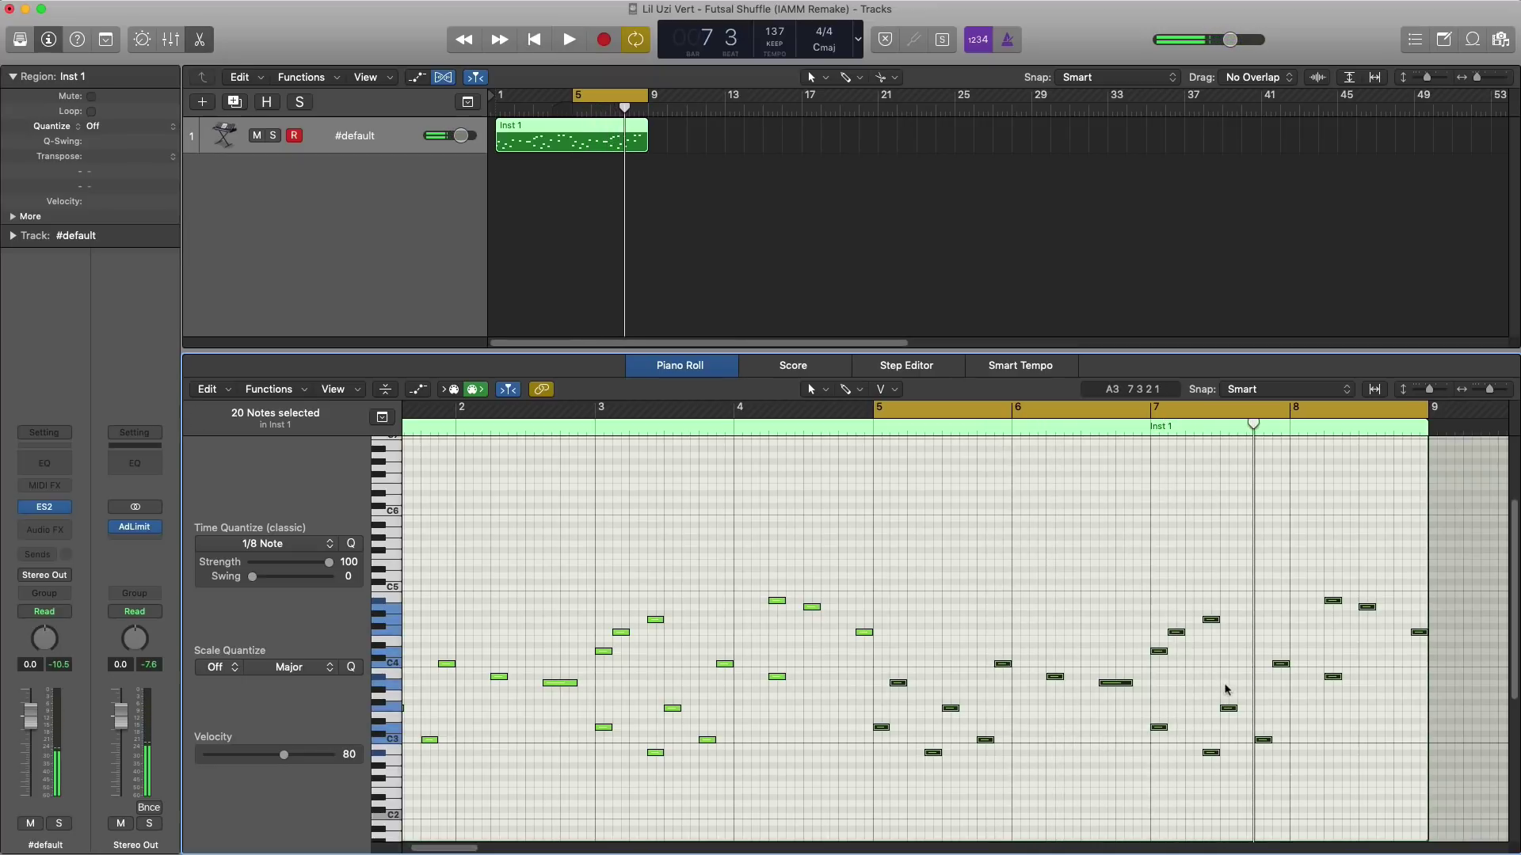
Step: Raise the F3 note at 7 3 1 in bar 7 one octave to F4 and audition the change
{"action": "left_click", "coordinate": [1229, 708]}
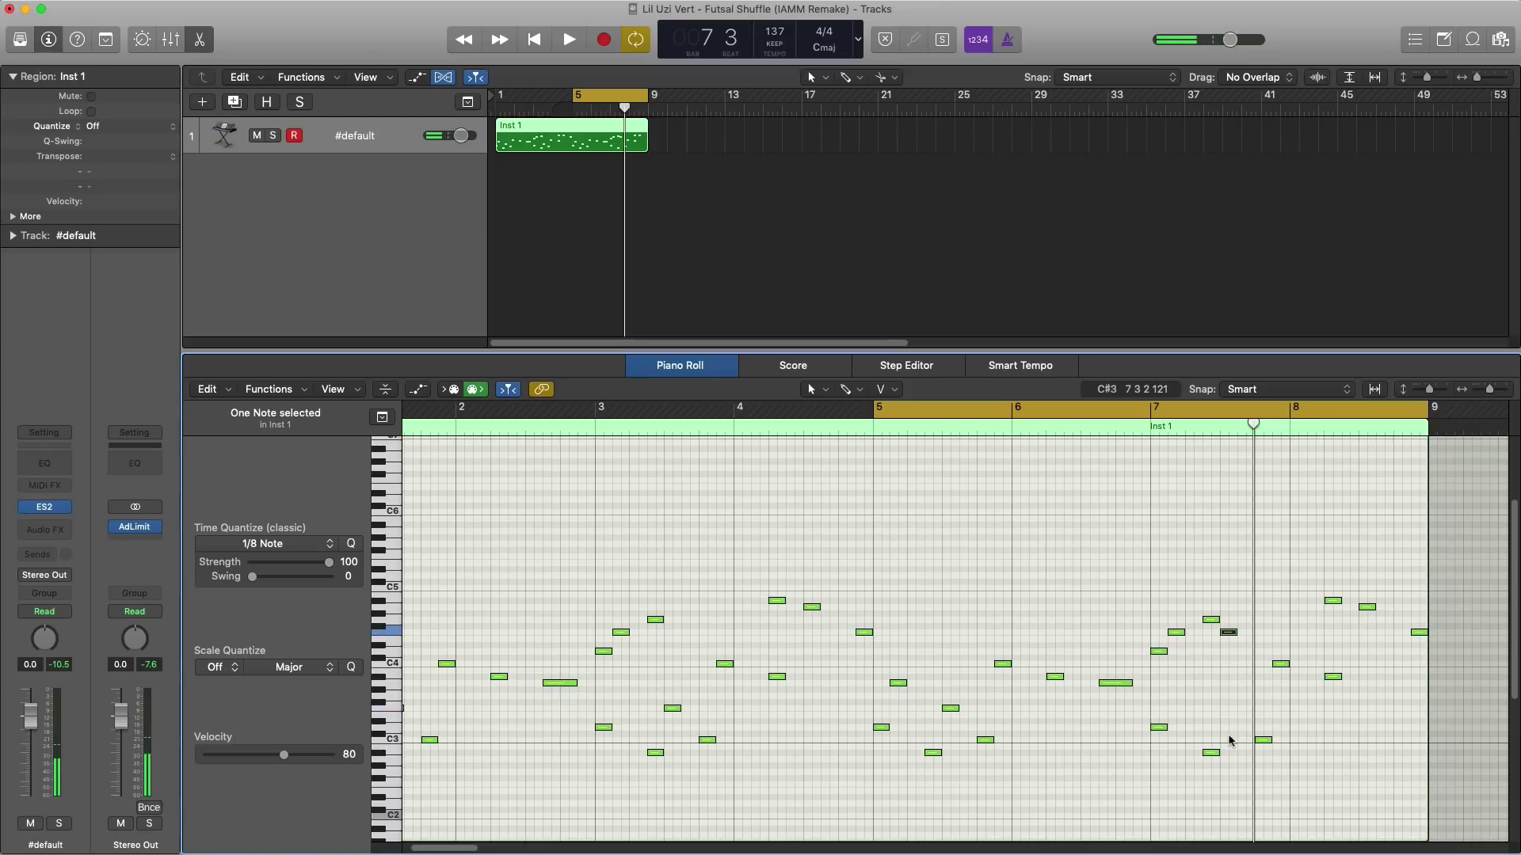
{"action": "key", "text": "space"}
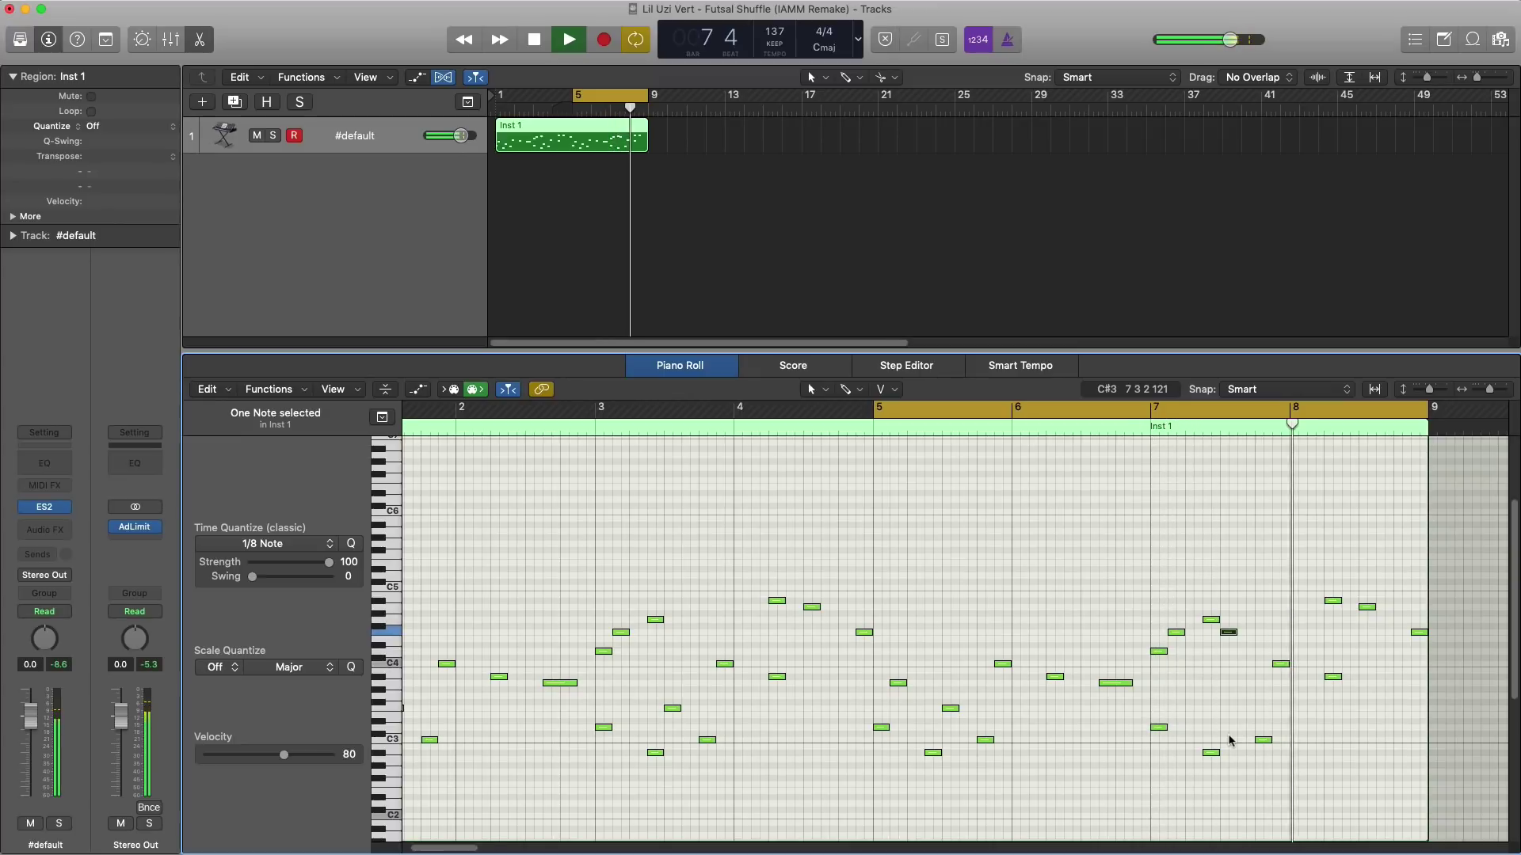
{"action": "key", "text": "space"}
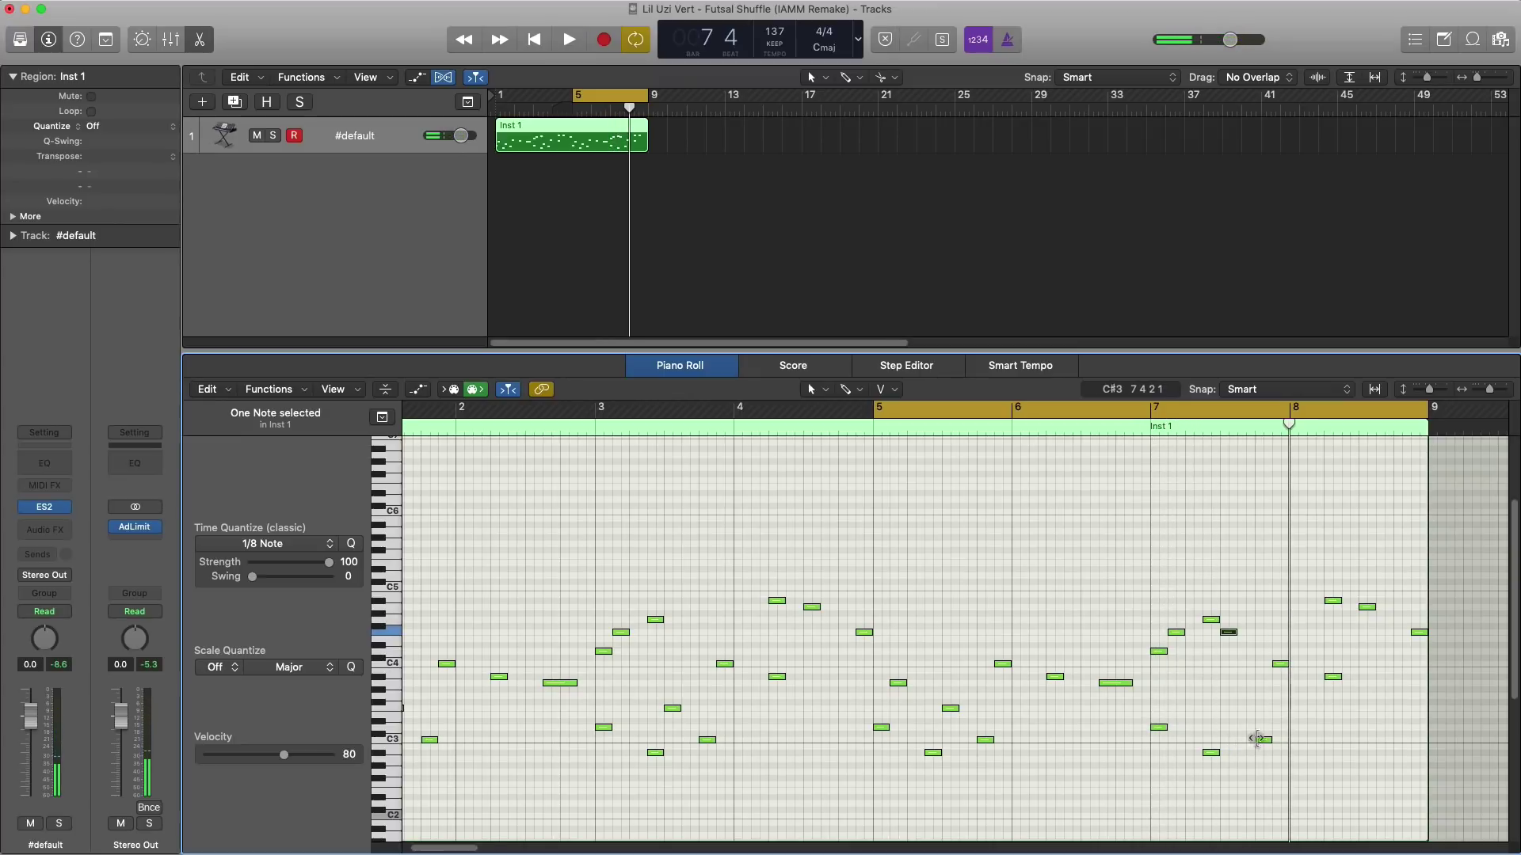
{"action": "key", "text": "space"}
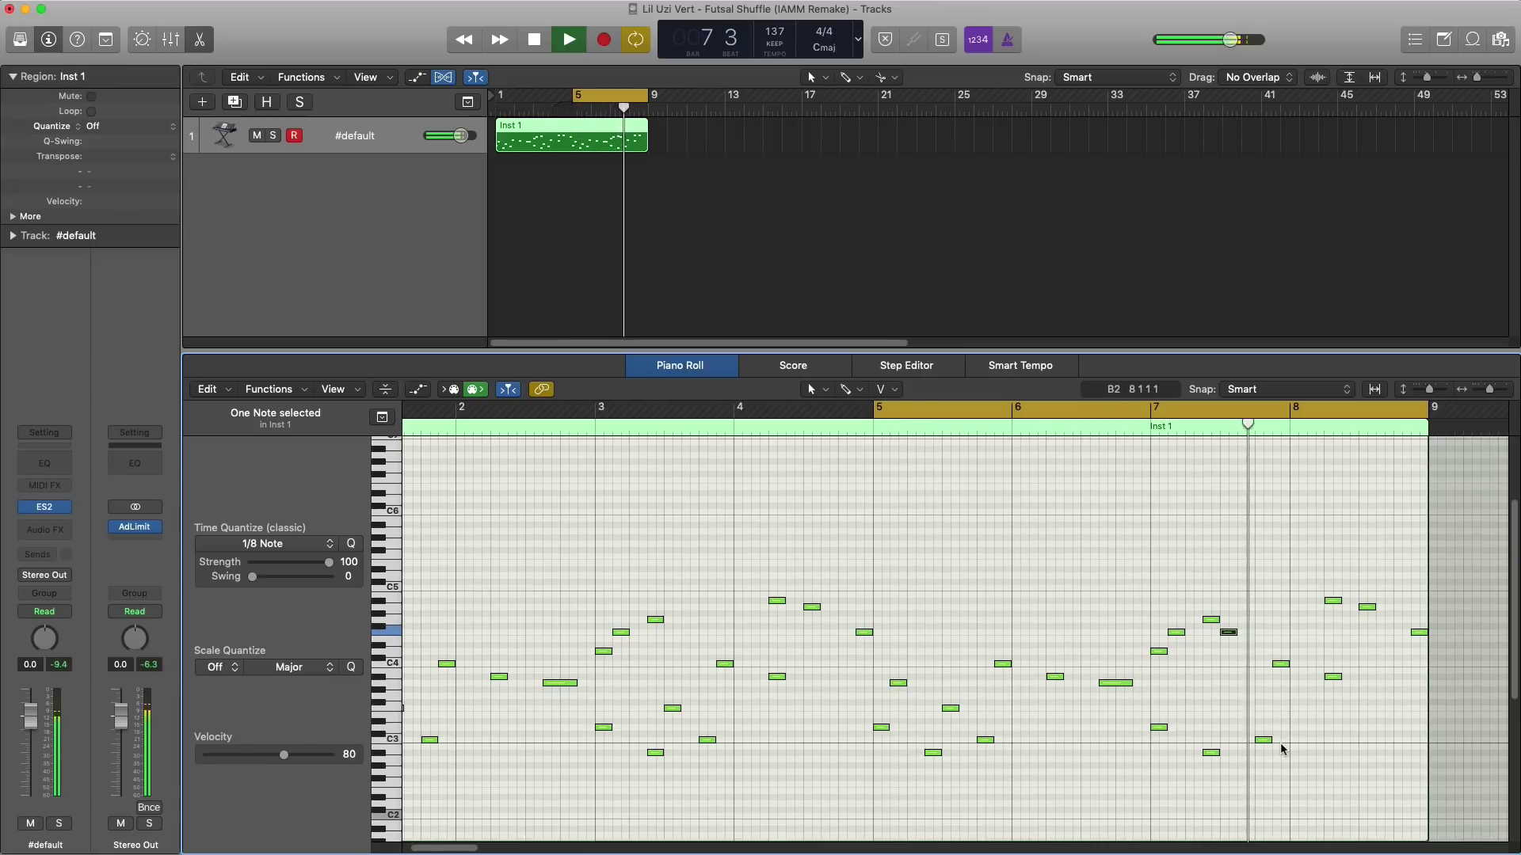
{"action": "key", "text": "space"}
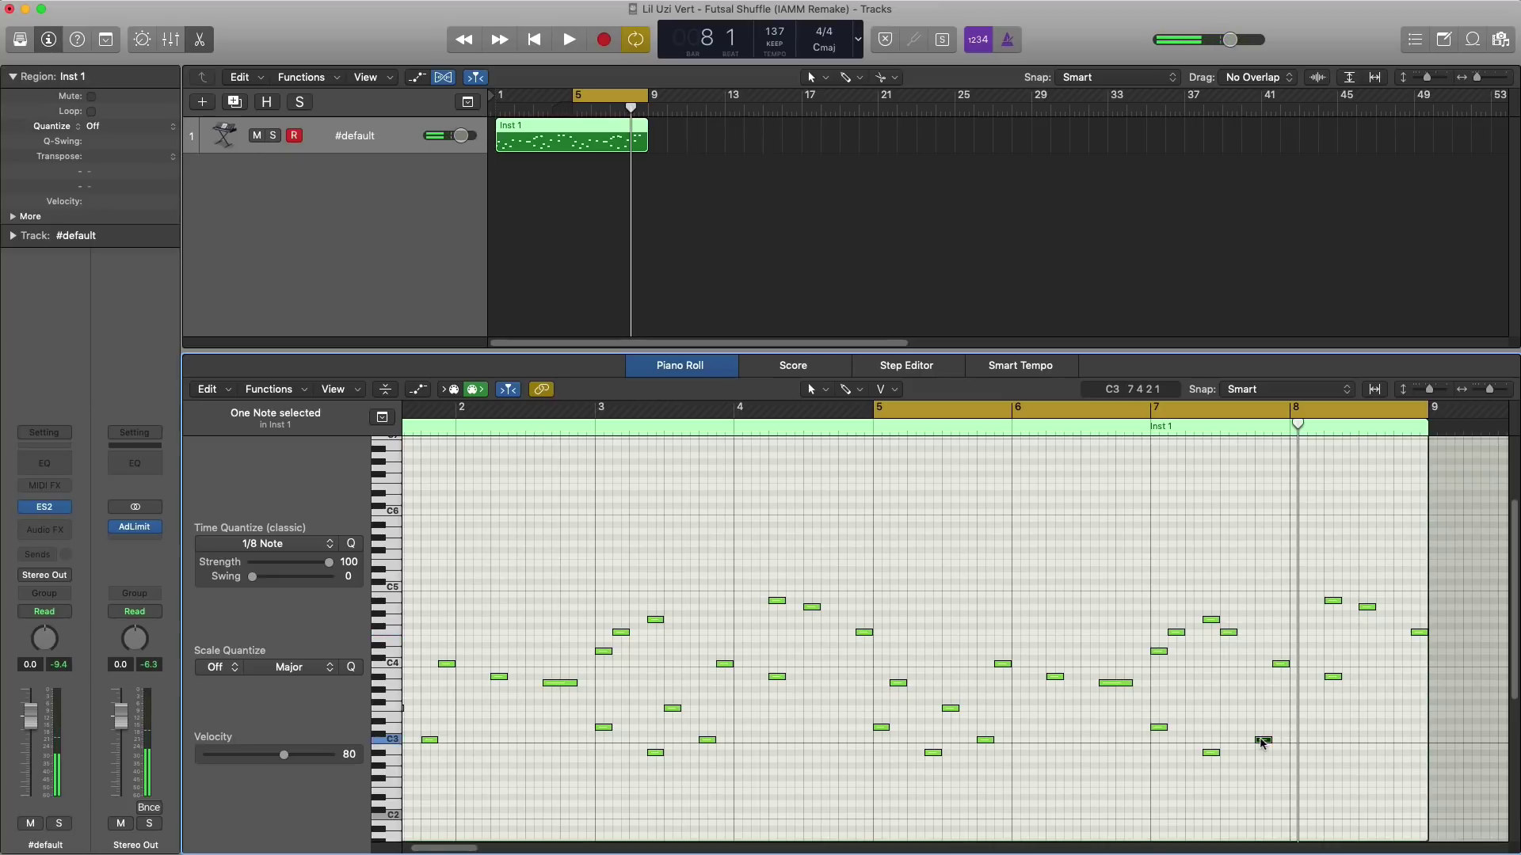
Step: Raise the C3 note at 7 4 1 to C#3, place an A4 note directly above it, and audition both
{"action": "left_click_drag", "start_coordinate": [1262, 741], "coordinate": [1262, 727]}
{"action": "left_click_drag", "start_coordinate": [1260, 729], "coordinate": [1260, 735]}
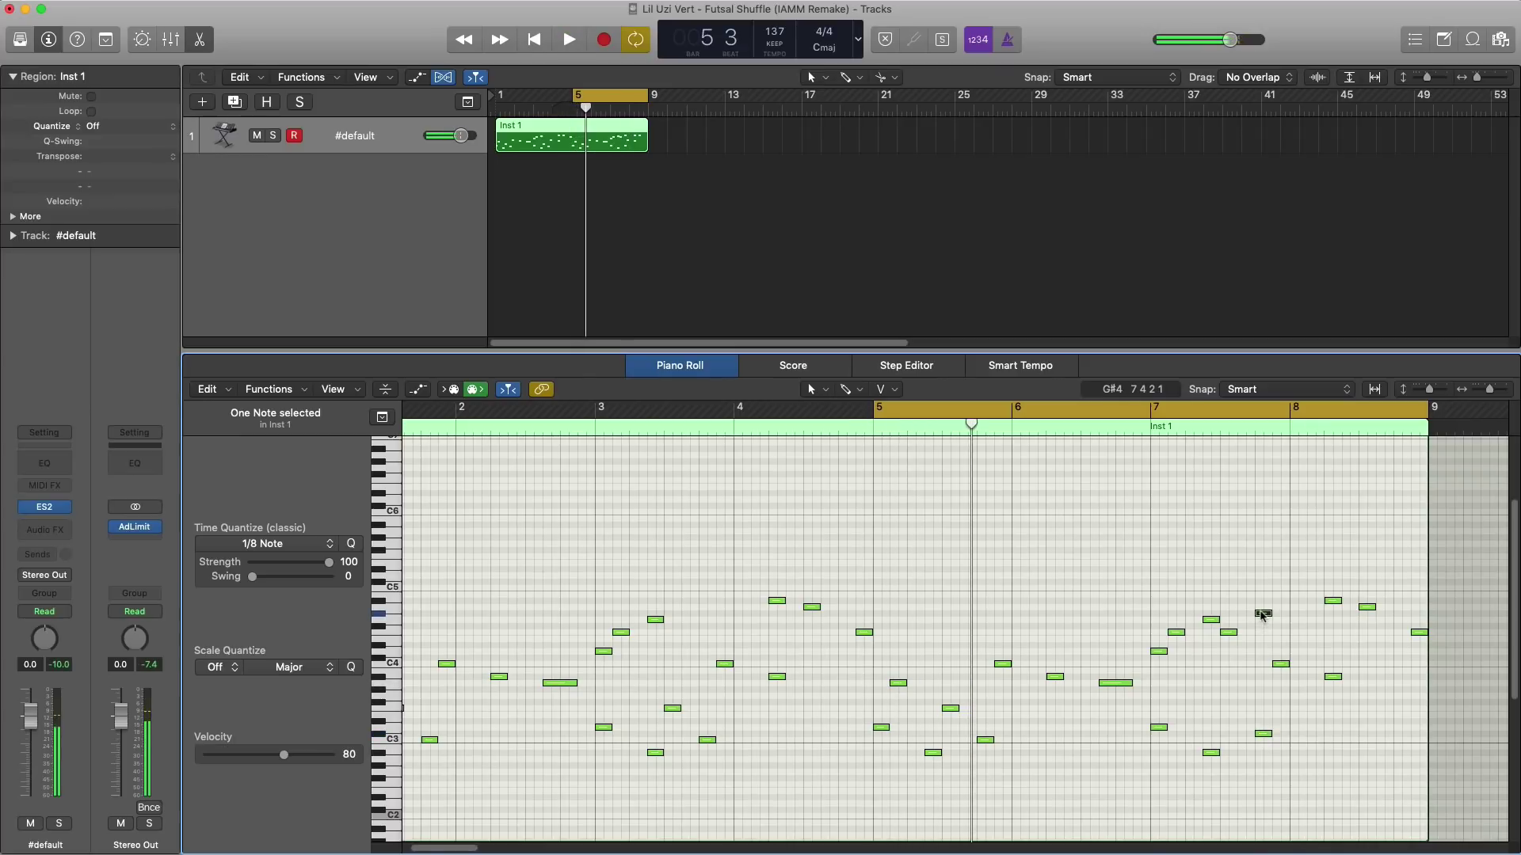
{"action": "left_click_drag", "start_coordinate": [1254, 613], "coordinate": [1259, 608]}
{"action": "key", "text": "space"}
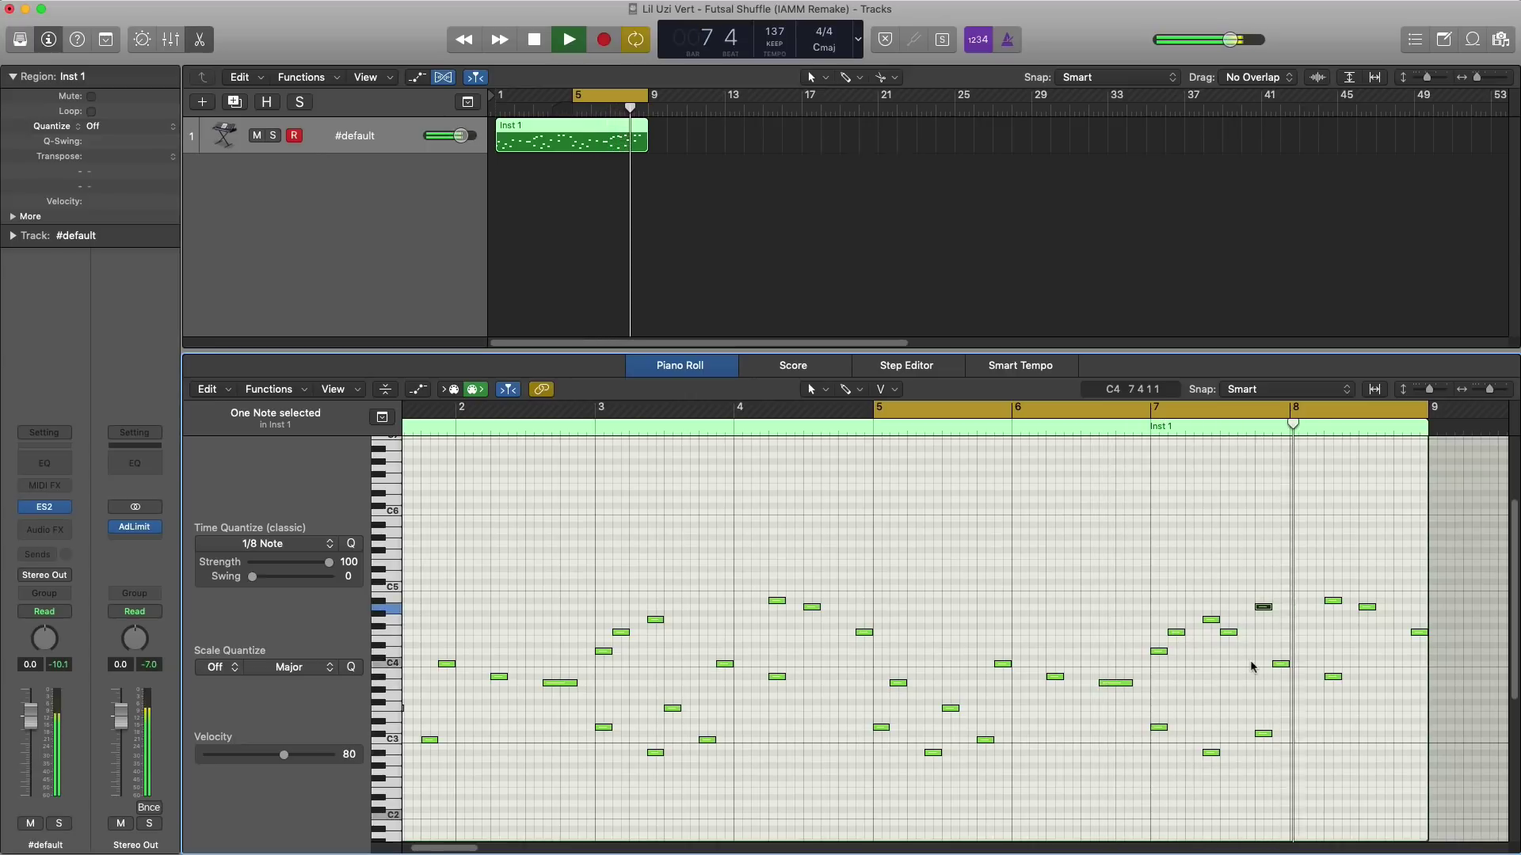
{"action": "key", "text": "space"}
Step: Delete the C#3 note below the A4 at 7 4 1 and play back the loop
{"action": "left_click", "coordinate": [1263, 733]}
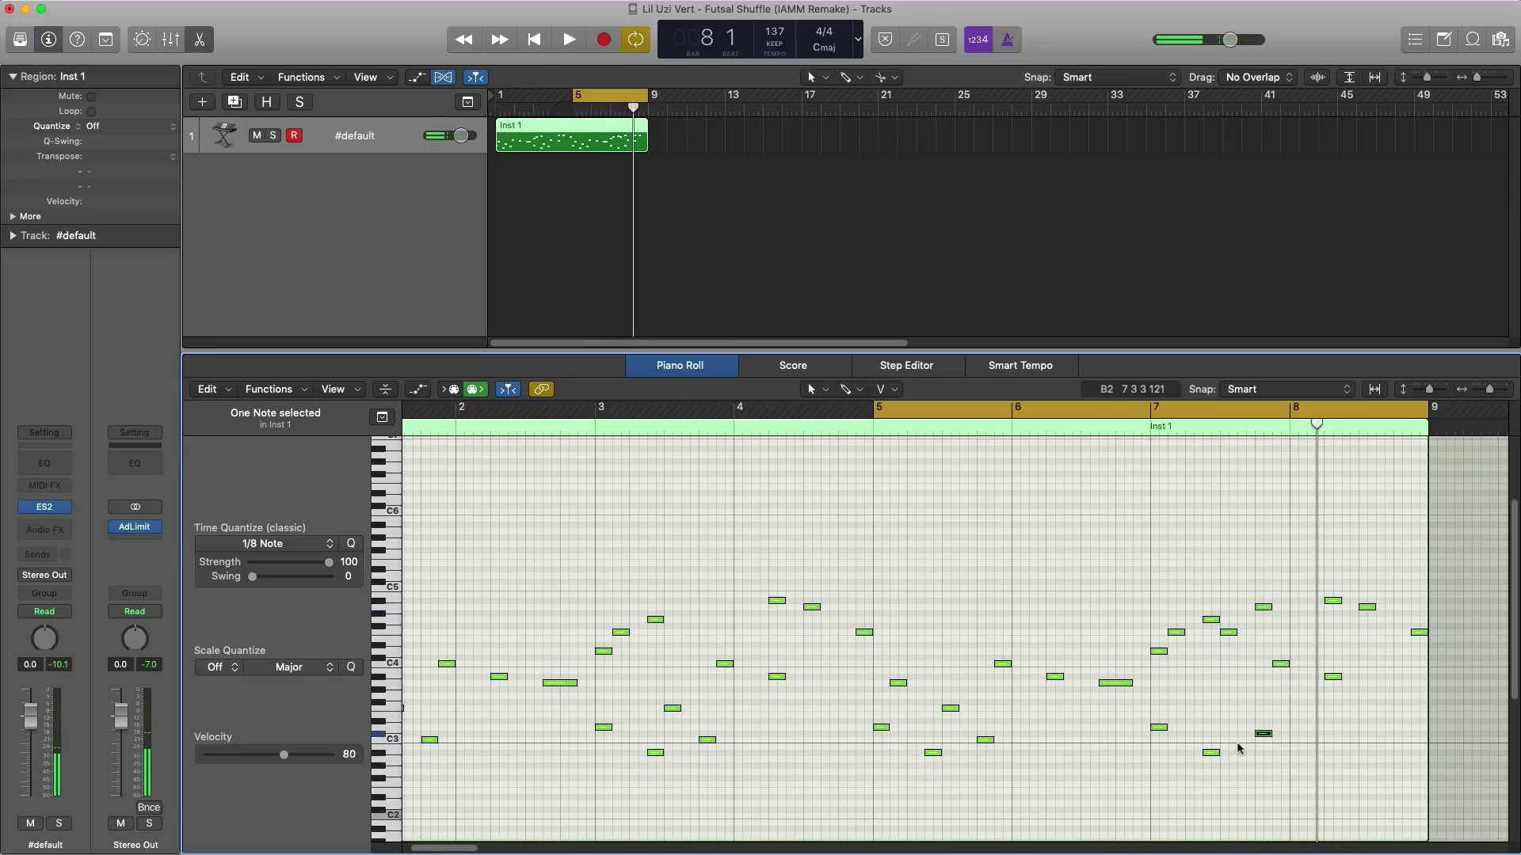
{"action": "key", "text": "Delete"}
{"action": "key", "text": "space"}
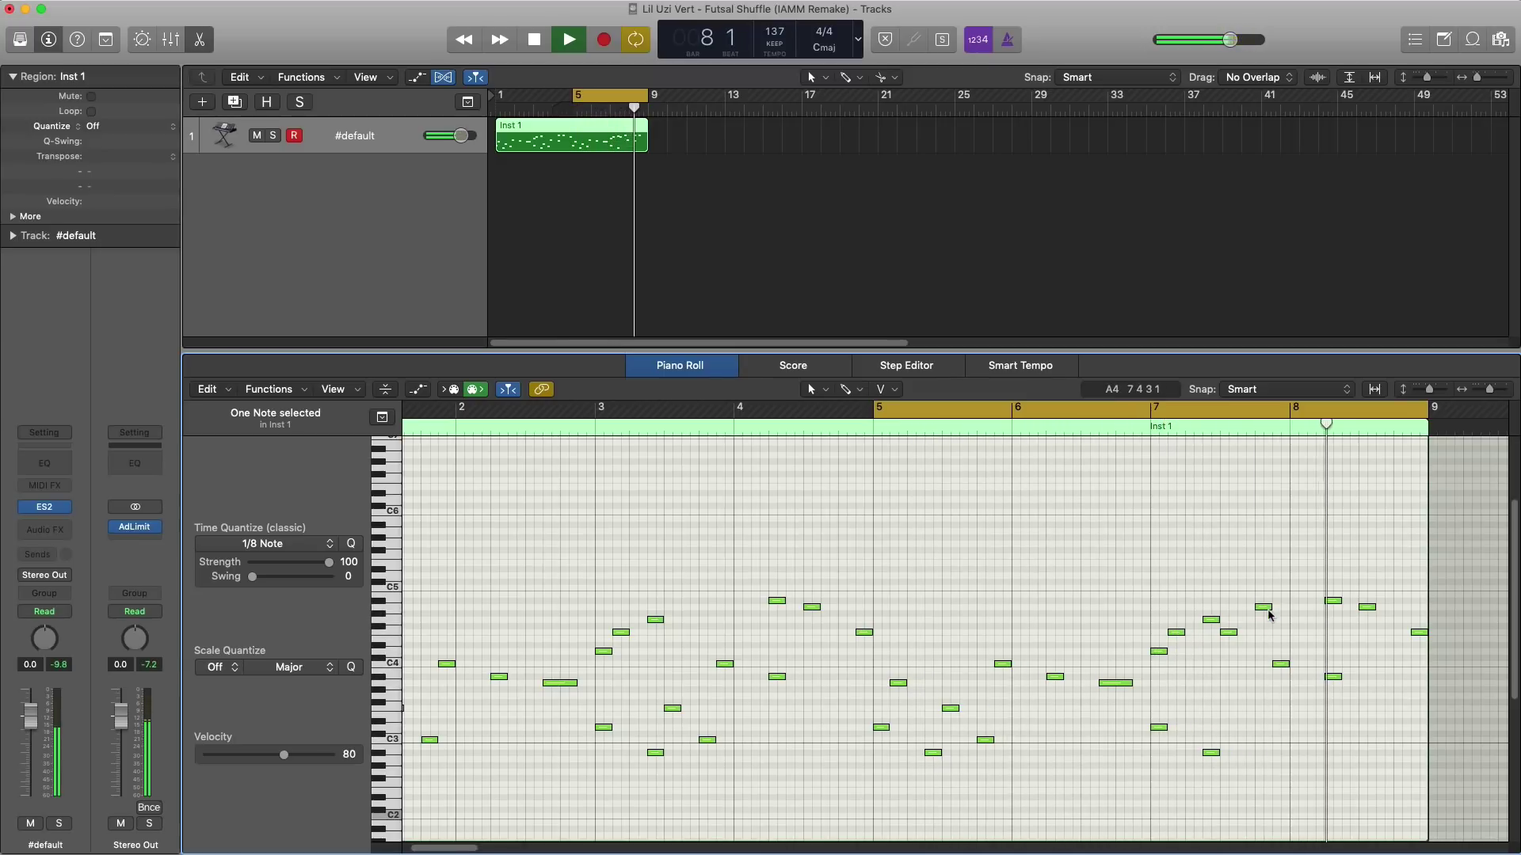
{"action": "key", "text": "space"}
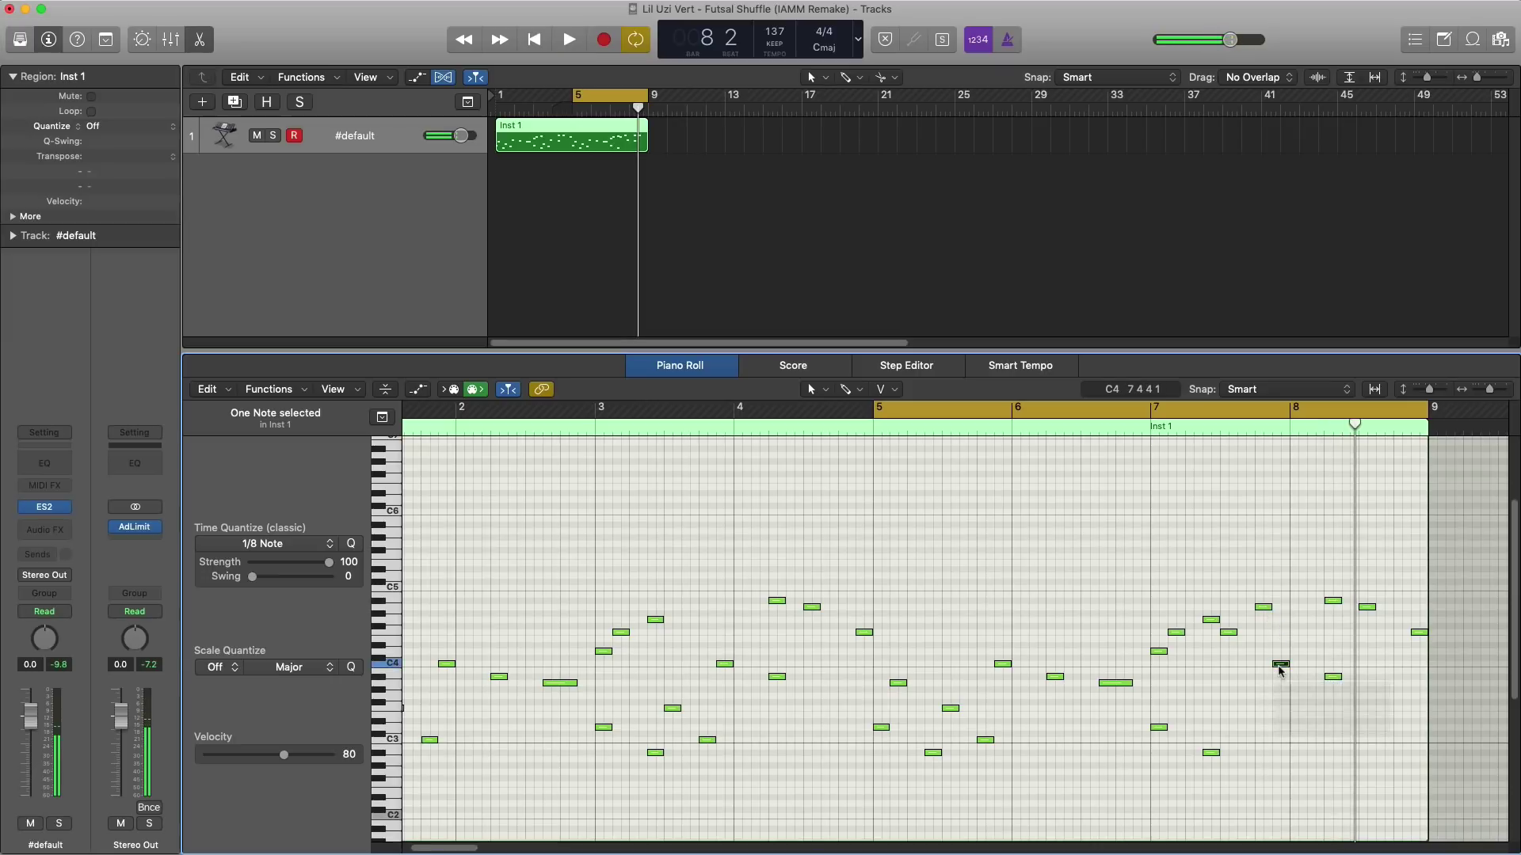
Step: Raise the C4 note at 7 4 3, the end of bar 7, to G4 and audition the loop
{"action": "mouse_move", "coordinate": [1280, 670]}
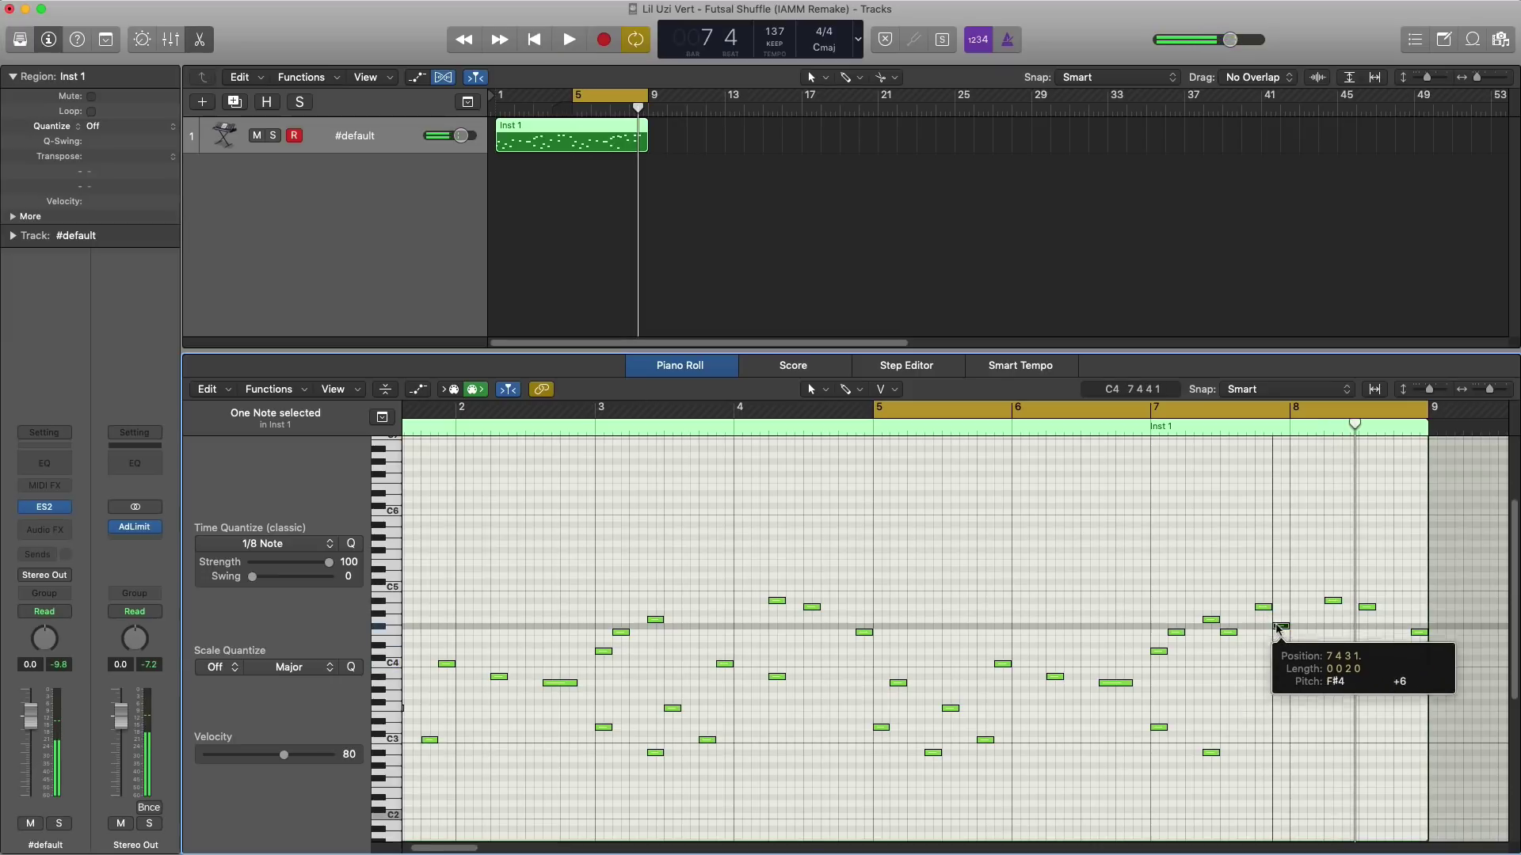
{"action": "left_click_drag", "start_coordinate": [1280, 670], "coordinate": [1276, 630]}
{"action": "key", "text": "space"}
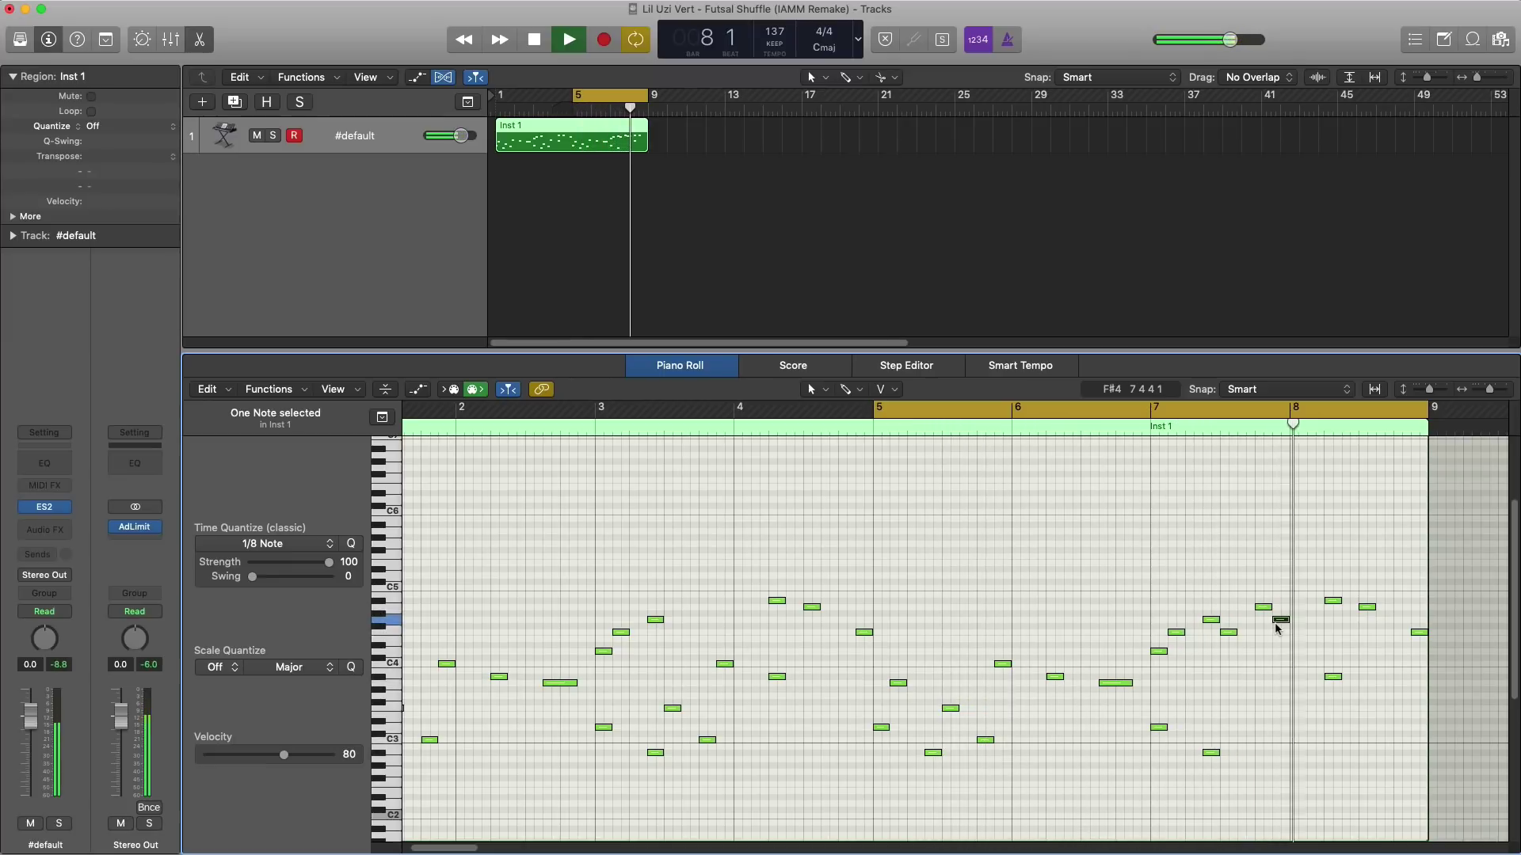
{"action": "key", "text": "space"}
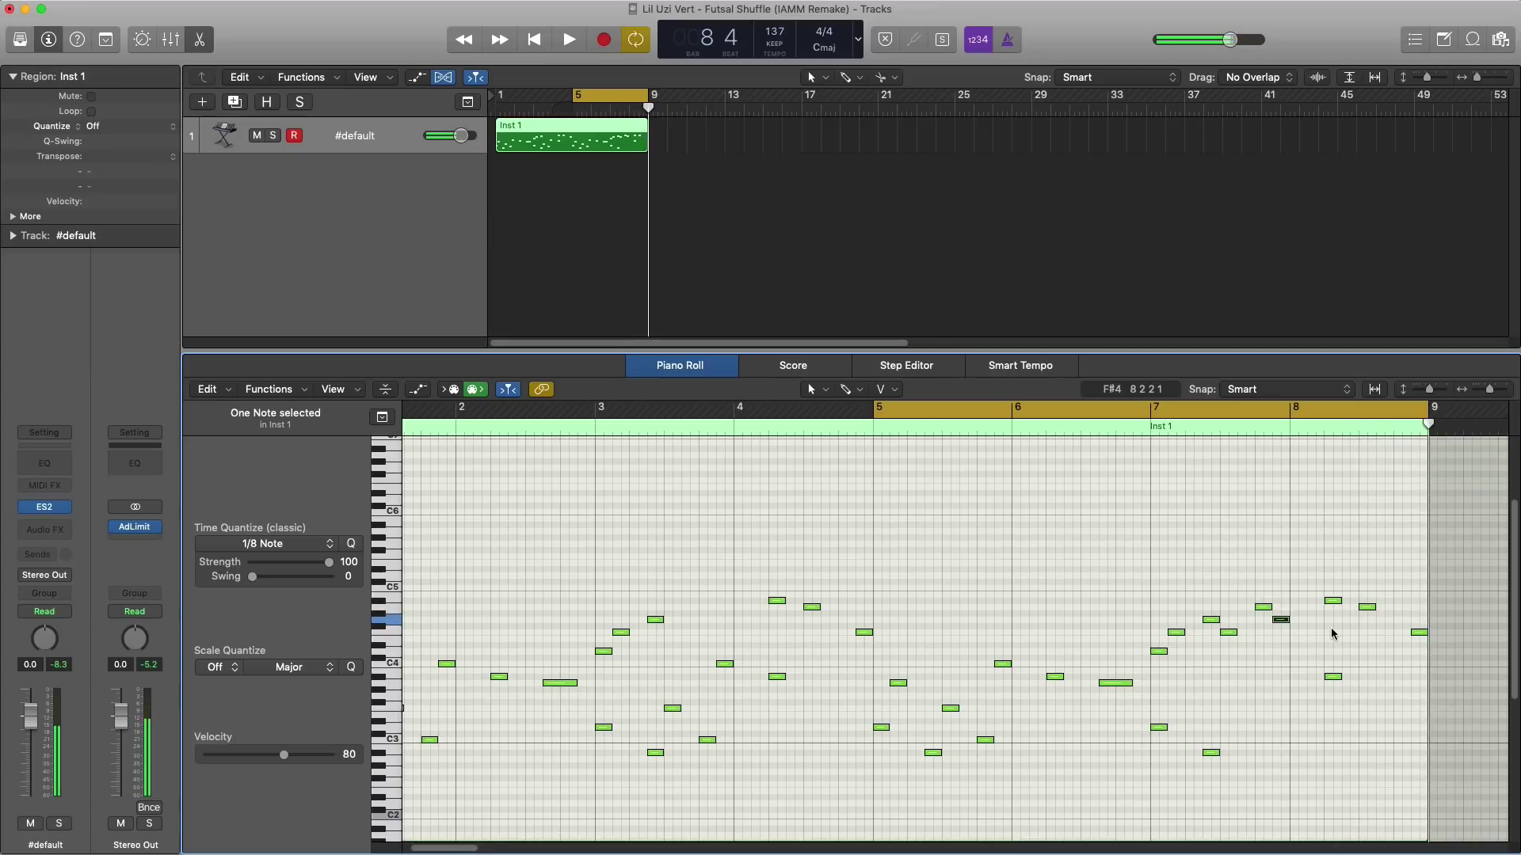
Step: Replace the A#3 note at 8 2 1 with a G4 at 8 3 3 and an A4 at 8 4 1, and audition the loop
{"action": "left_click", "coordinate": [1333, 677]}
{"action": "mouse_move", "coordinate": [1333, 677]}
{"action": "left_mouse_down"}
{"action": "mouse_move", "coordinate": [1374, 634]}
{"action": "mouse_move", "coordinate": [1362, 613]}
{"action": "mouse_move", "coordinate": [1376, 625]}
{"action": "mouse_move", "coordinate": [1399, 611]}
{"action": "left_mouse_up"}
{"action": "left_click", "coordinate": [1395, 603], "text": "super"}
{"action": "key", "text": "space"}
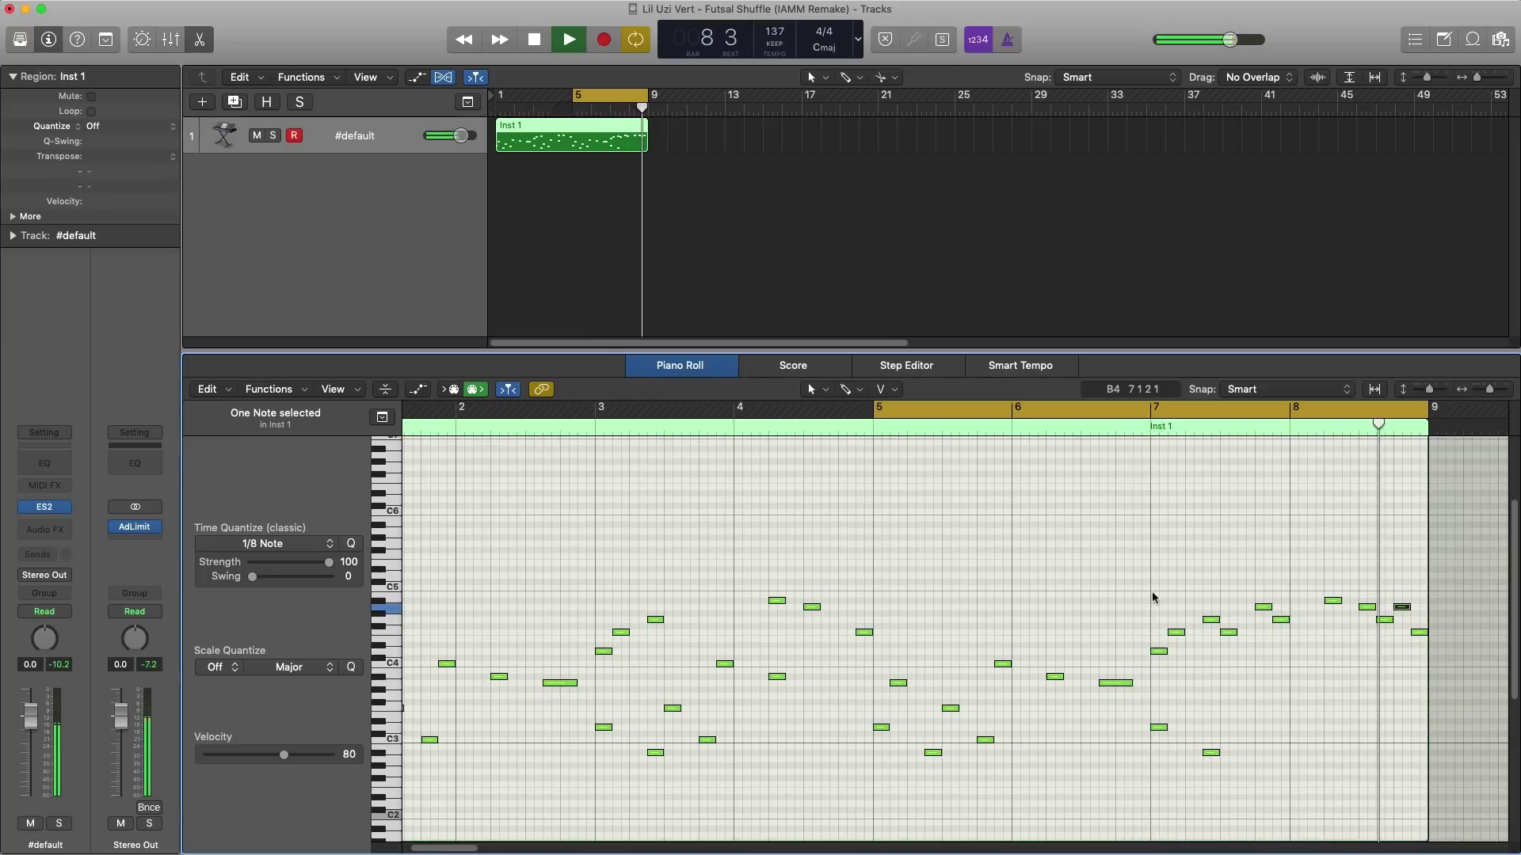
{"action": "key", "text": "space"}
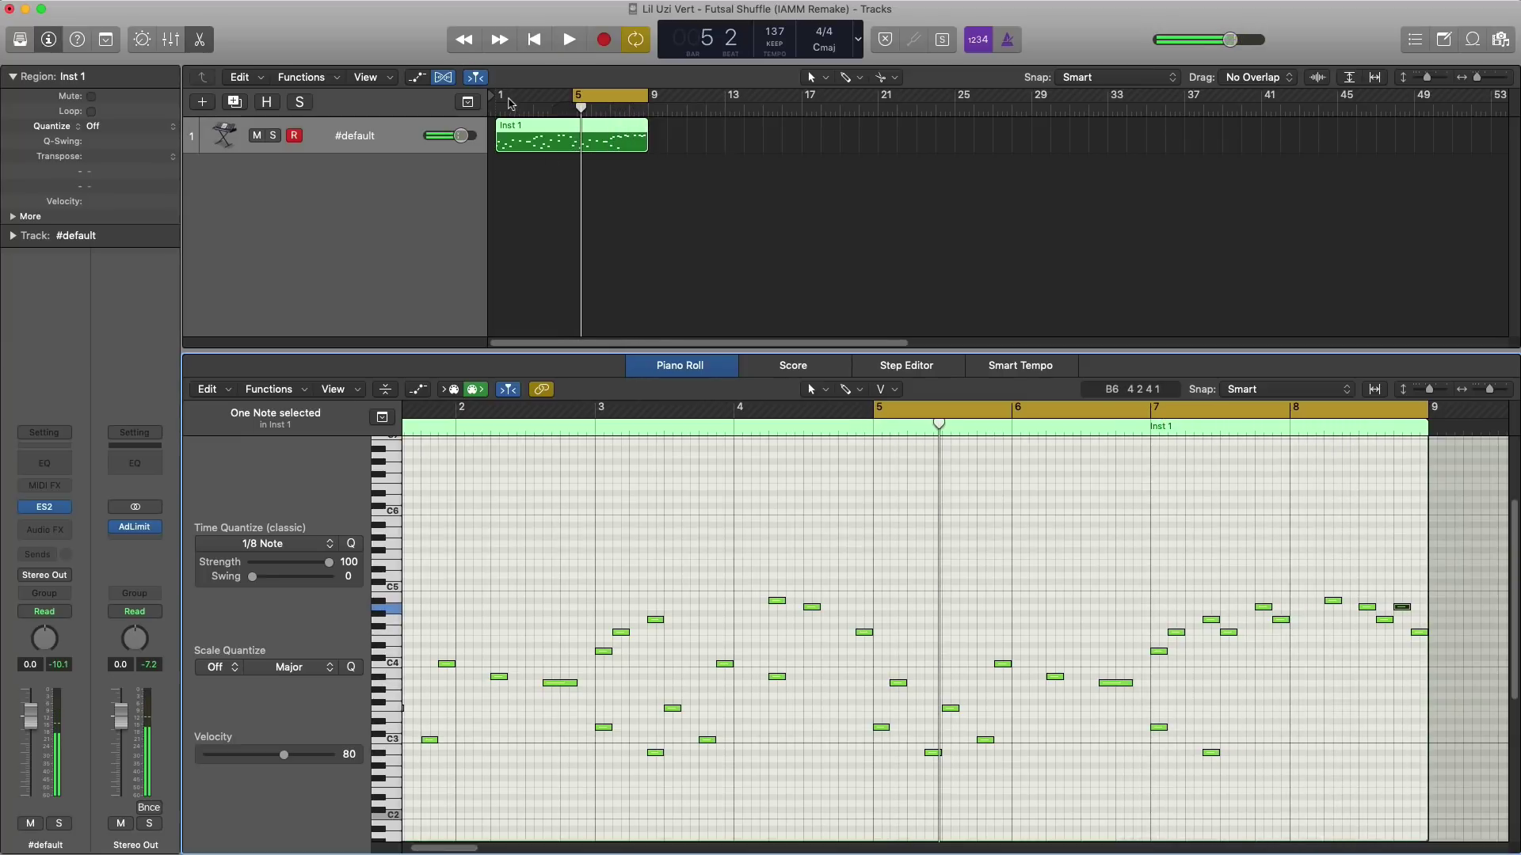
Step: Set the cycle range to cover all eight bars, from bar 1 to bar 9, and play the melody from the beginning
{"action": "left_click_drag", "start_coordinate": [502, 106], "coordinate": [648, 103]}
{"action": "key", "text": "space"}
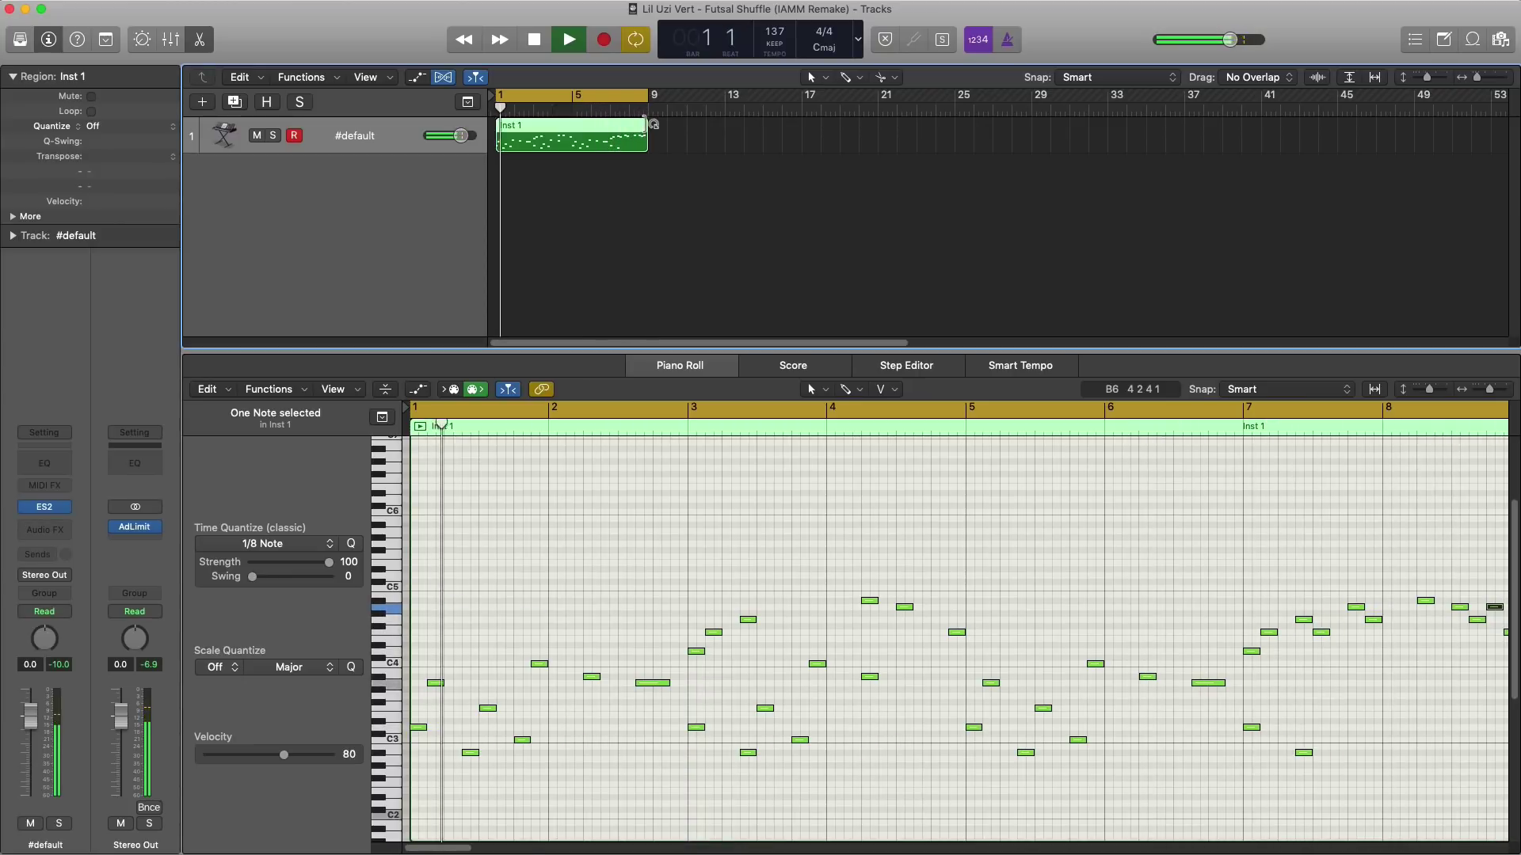
{"action": "scroll", "coordinate": [789, 559], "scroll_direction": "down", "scroll_amount": 3}
{"action": "key", "text": "space"}
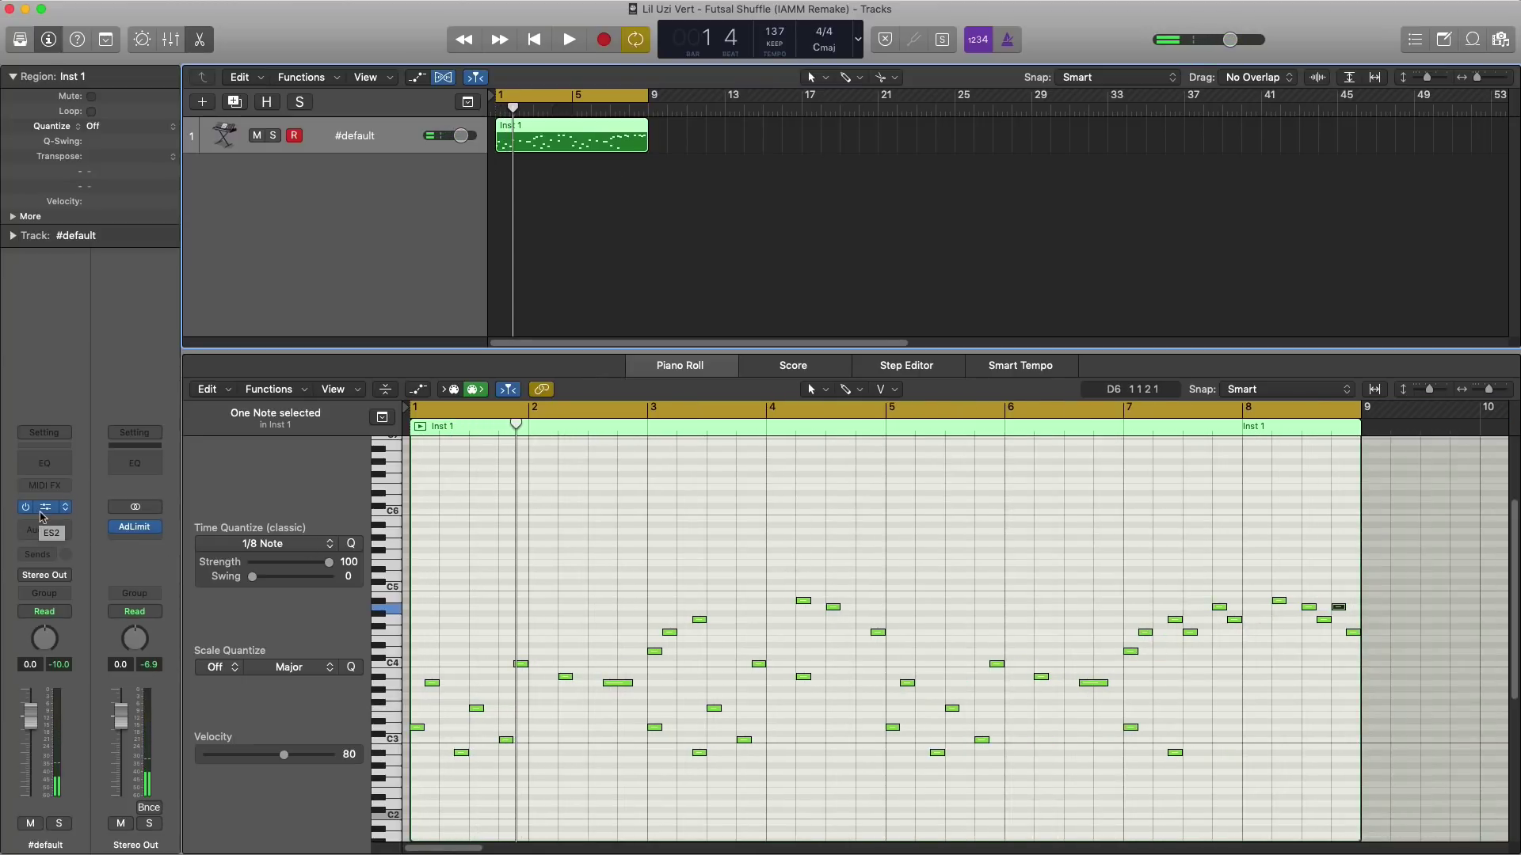
Step: Open the ES2 synthesizer of the #default track, place its window clear of the channel strip and audition the patch
{"action": "left_click", "coordinate": [41, 511]}
{"action": "left_click_drag", "start_coordinate": [510, 52], "coordinate": [825, 93]}
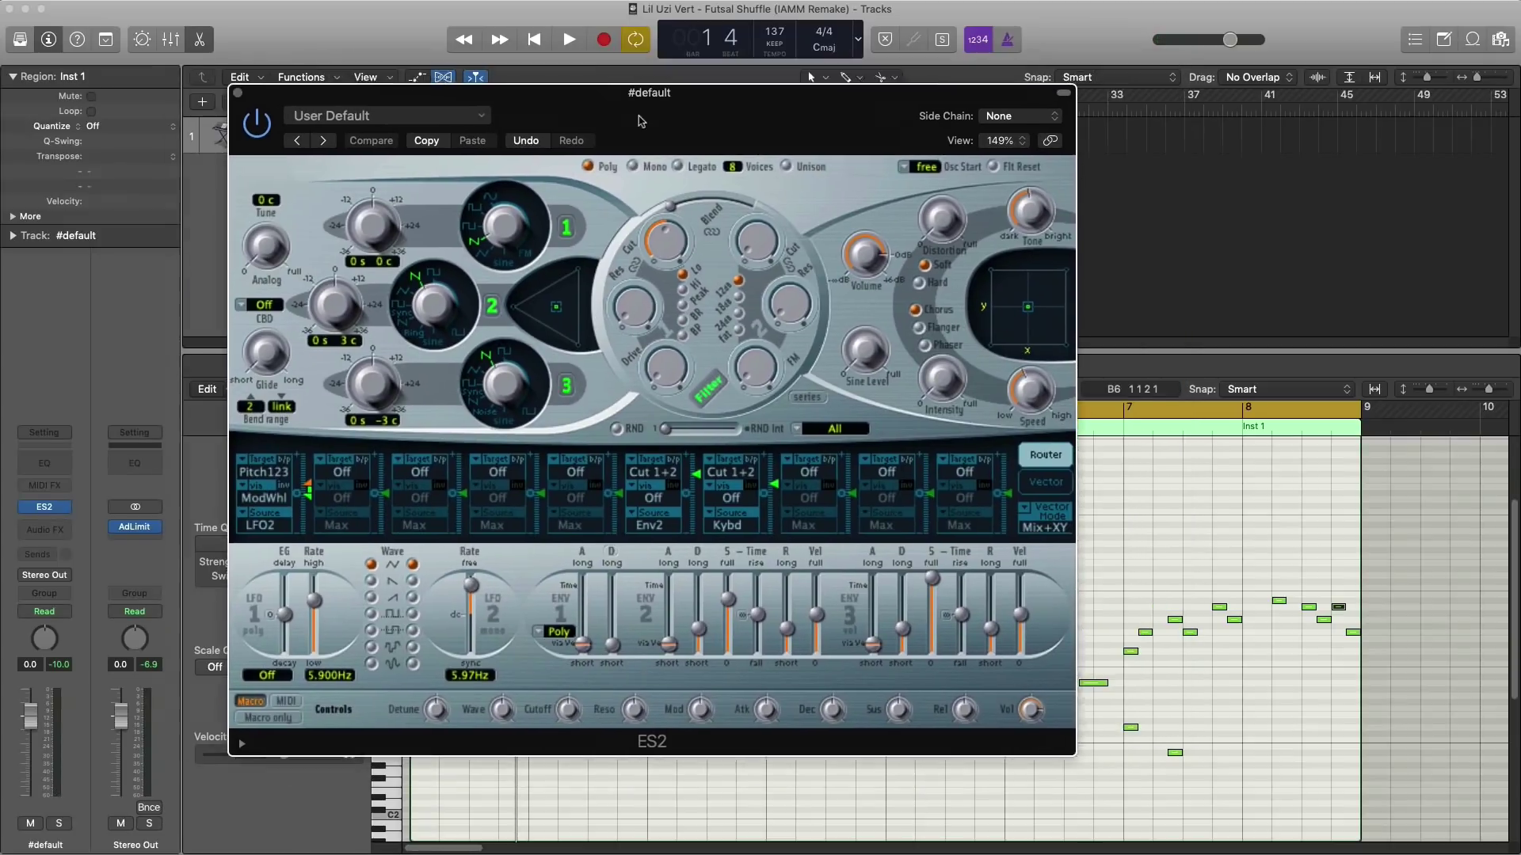
{"action": "left_click_drag", "start_coordinate": [642, 121], "coordinate": [685, 96]}
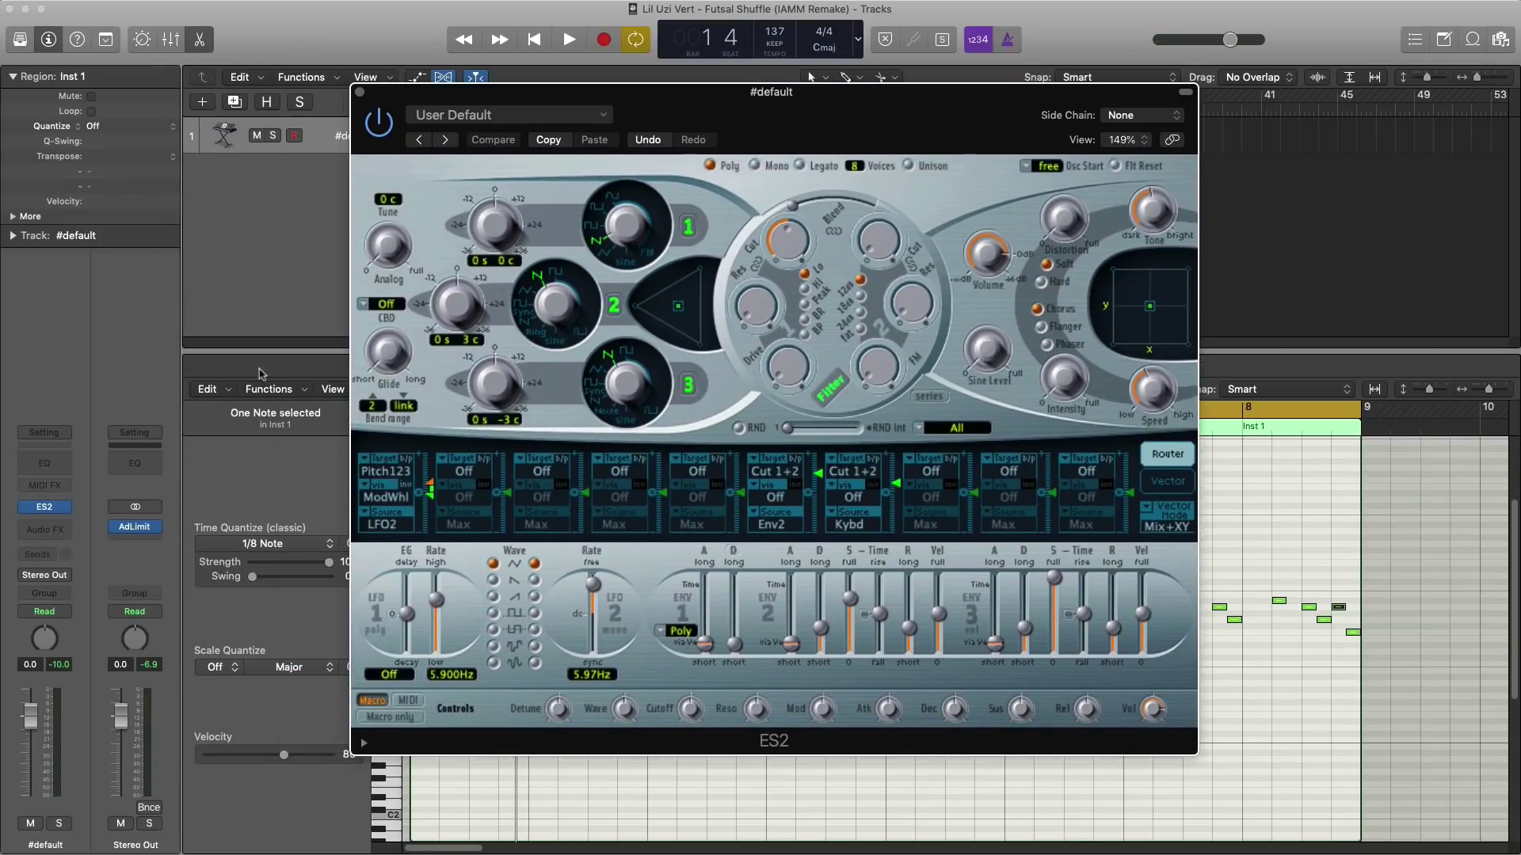
{"action": "key", "text": "space"}
{"action": "key", "text": "space"}
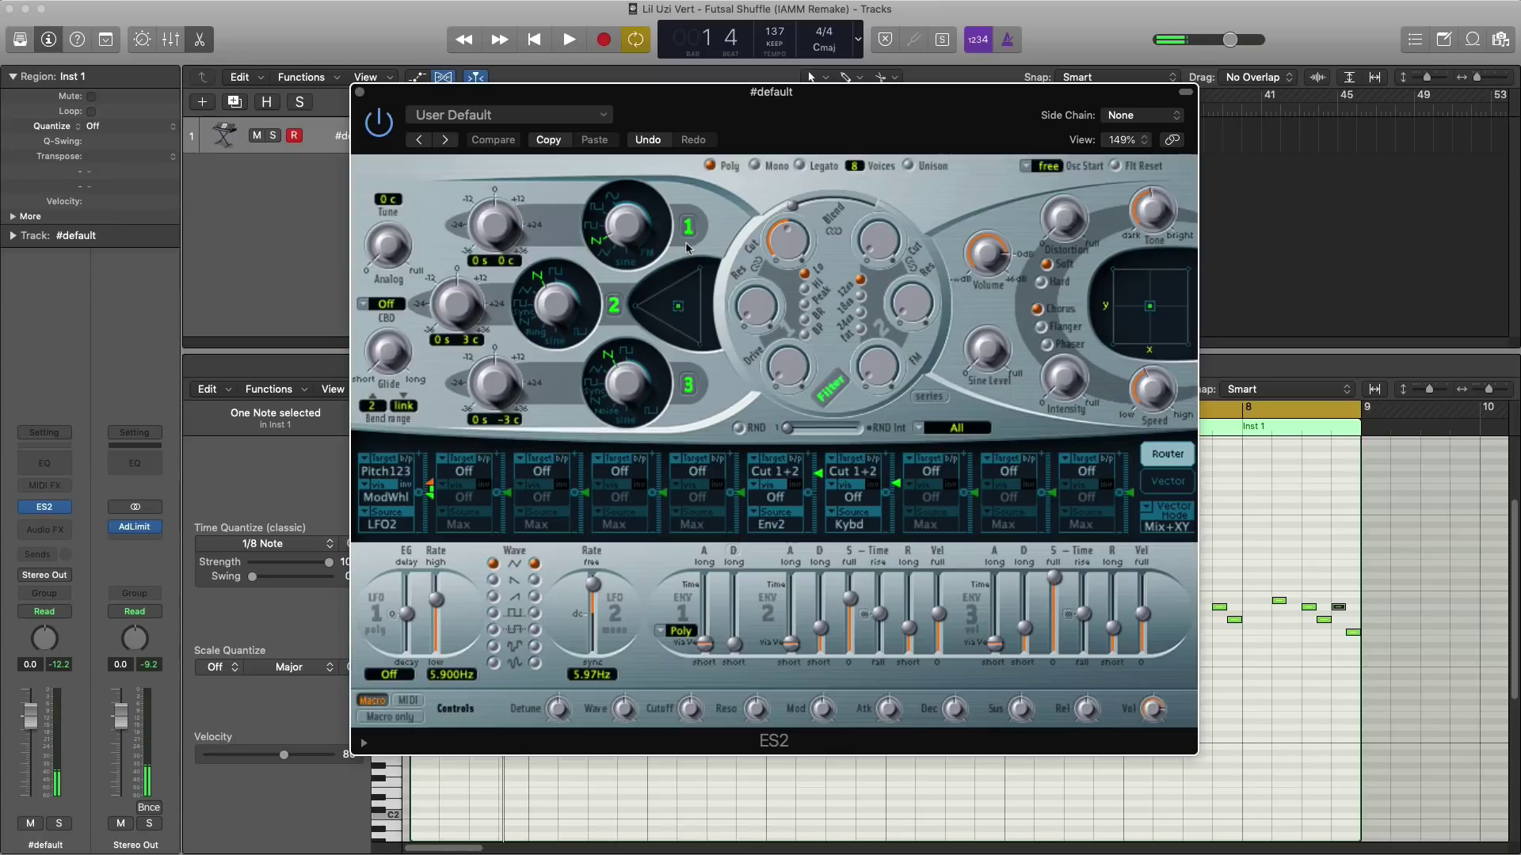
Step: Set ES2 oscillator 1 to square and 2 to sine, disable oscillator 3, mix 1 and 2 at 50% each, and audition
{"action": "left_click_drag", "start_coordinate": [625, 235], "coordinate": [620, 221]}
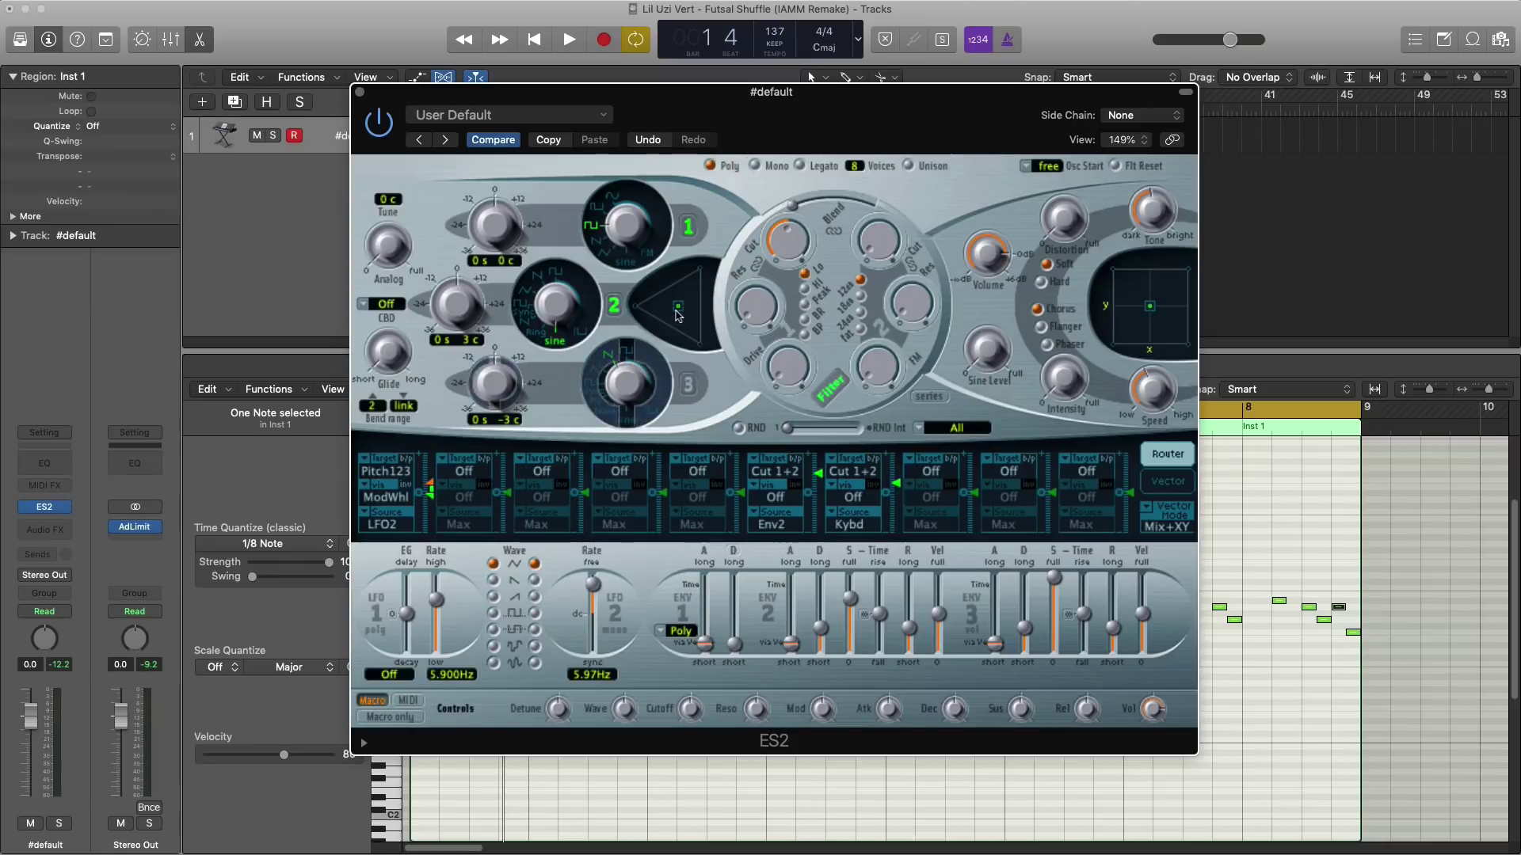
{"action": "left_click_drag", "start_coordinate": [676, 304], "coordinate": [671, 293]}
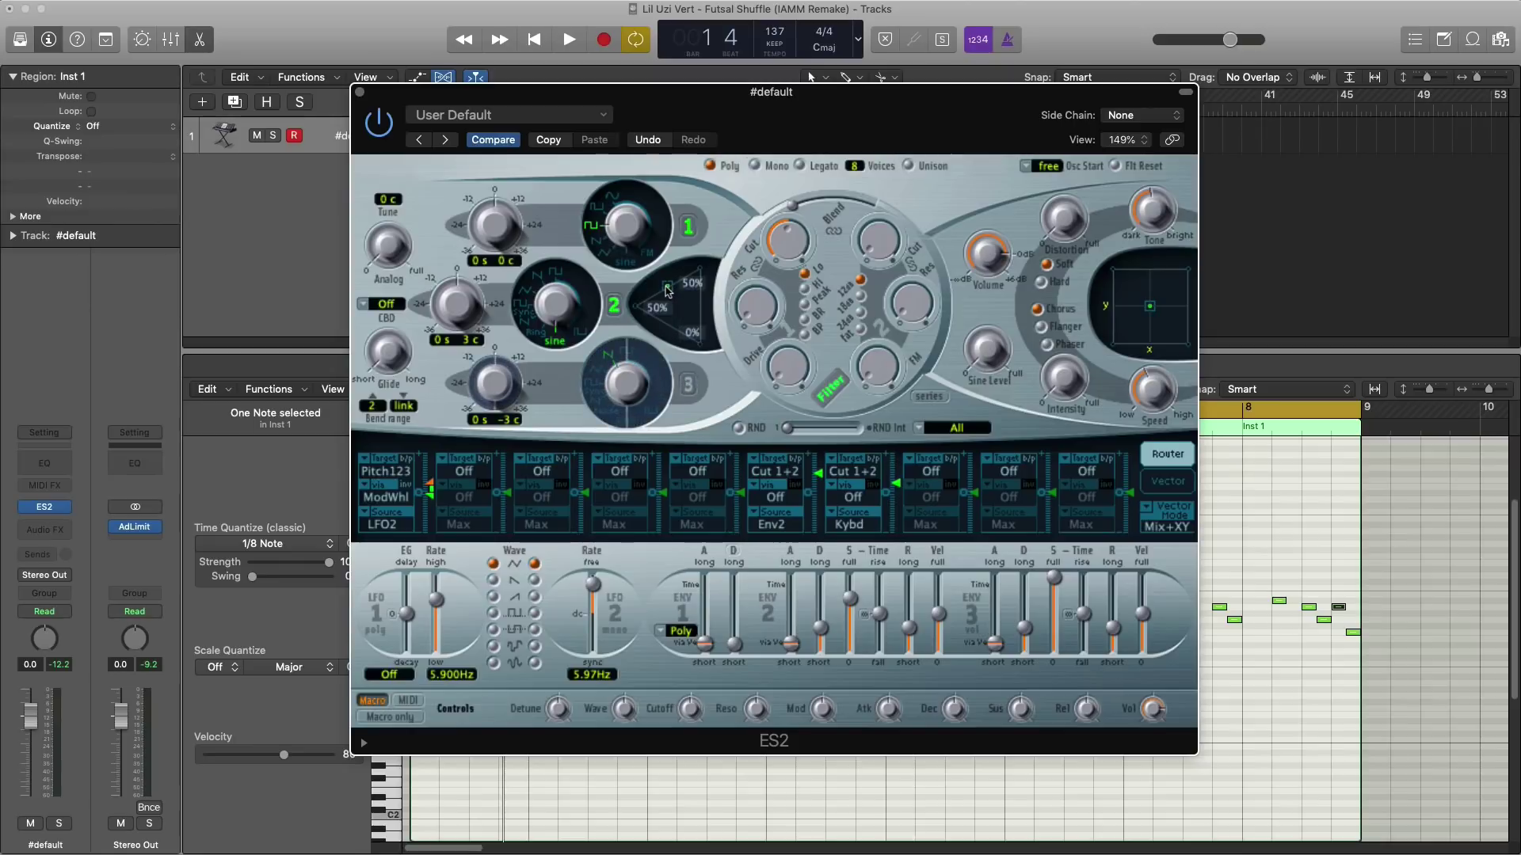
{"action": "key", "text": "space"}
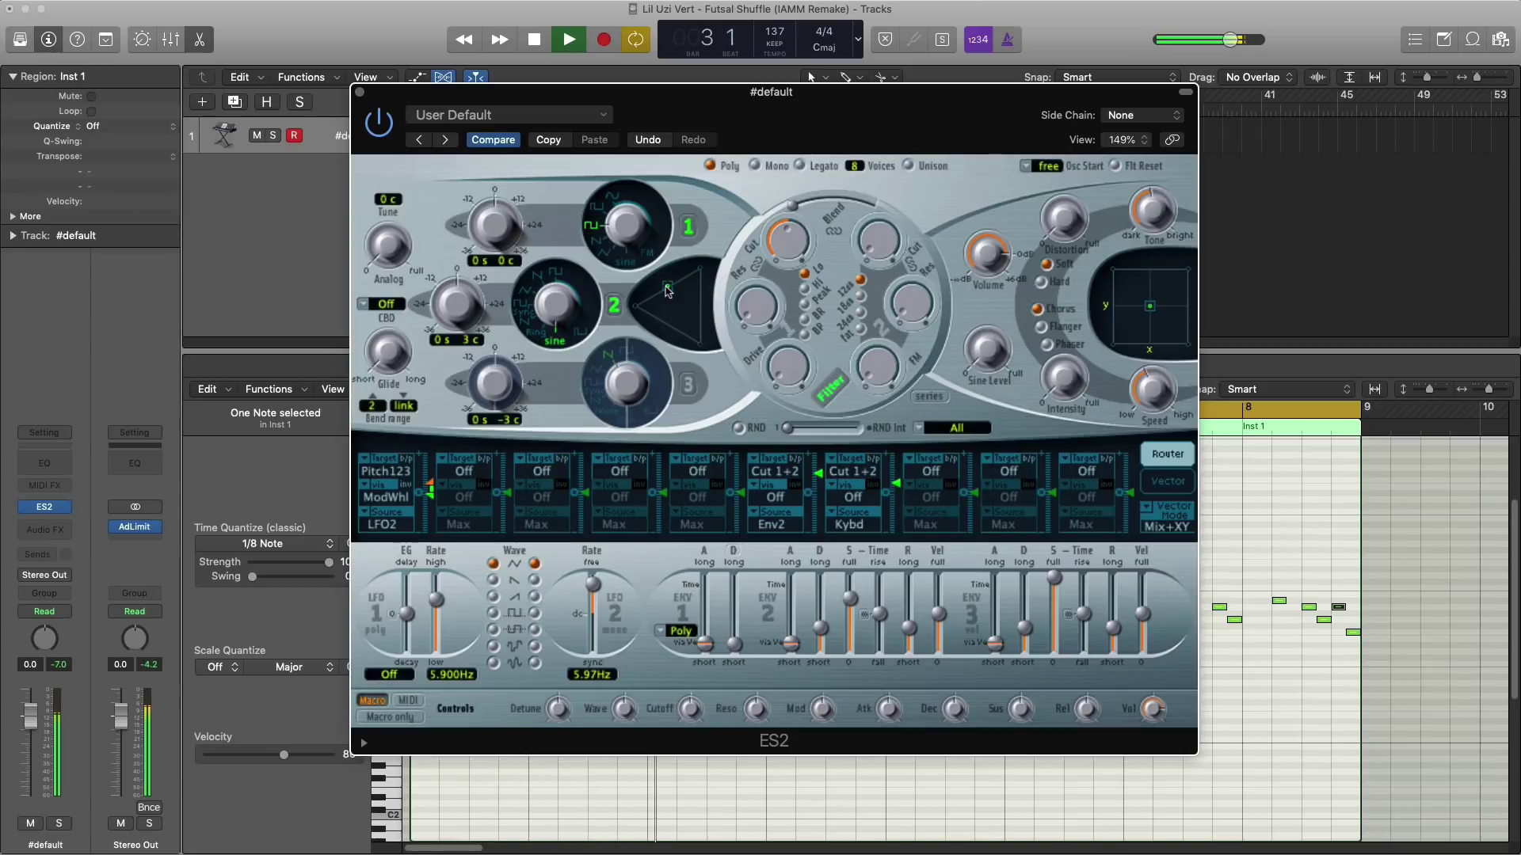
{"action": "key", "text": "space"}
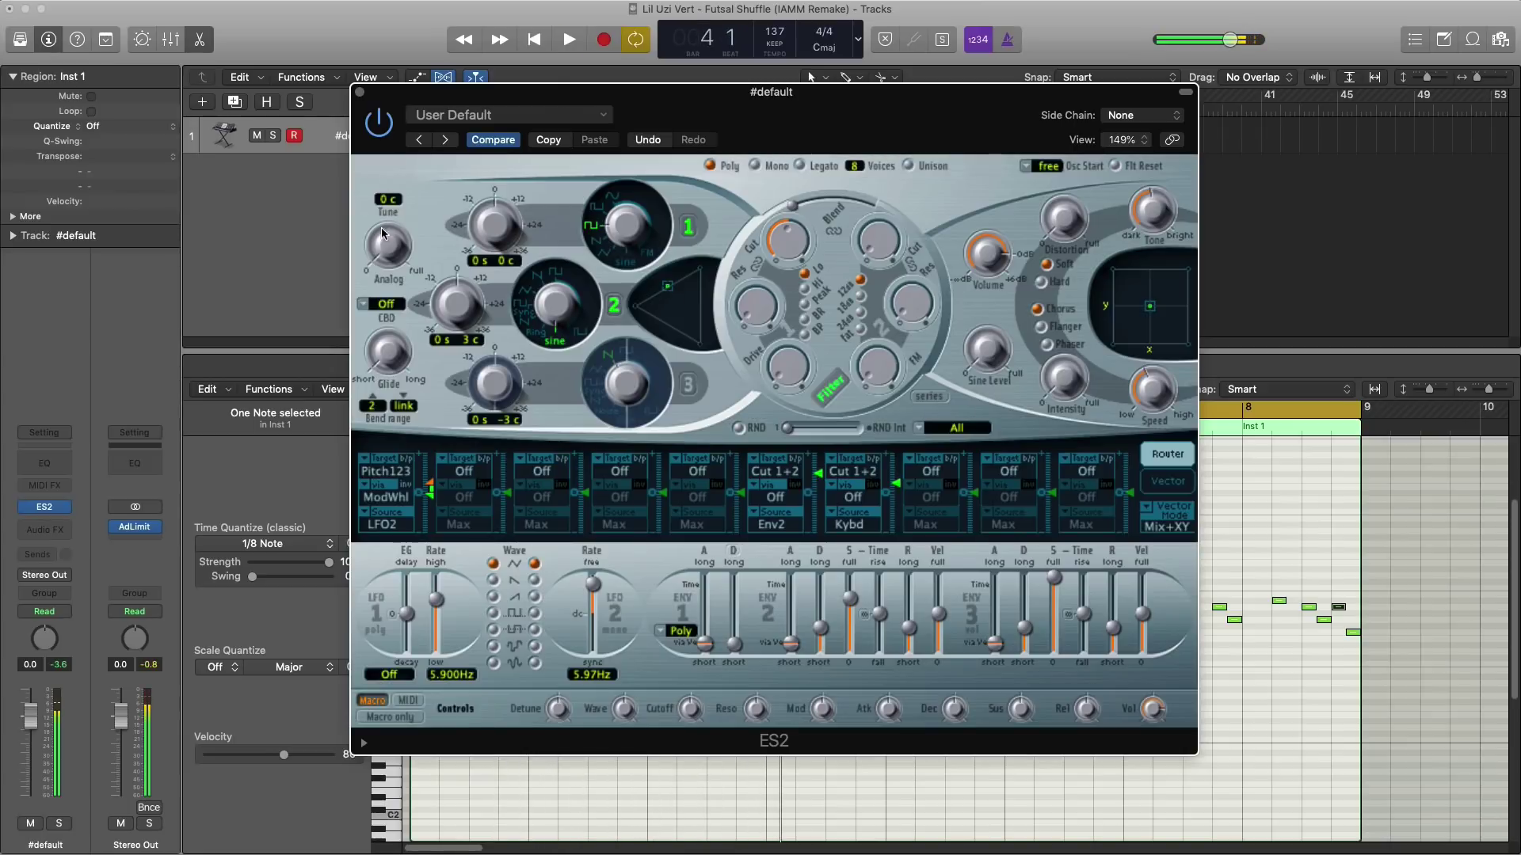
Step: Raise the ES2 Analog amount, enable Unison with 4 voices and audition the sound
{"action": "left_click_drag", "start_coordinate": [381, 241], "coordinate": [321, 87]}
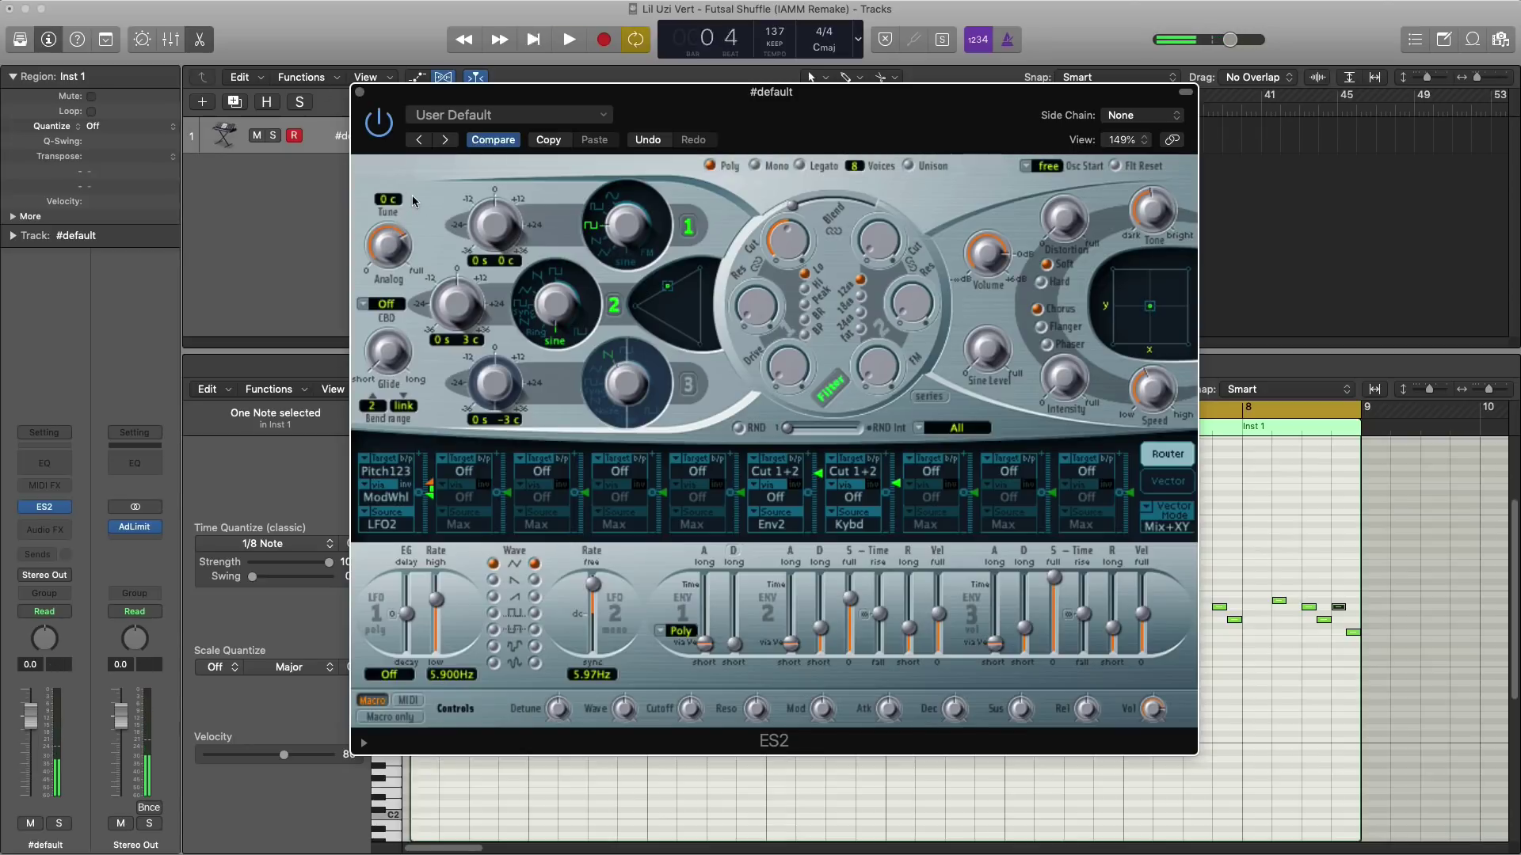
{"action": "key", "text": "space"}
{"action": "key", "text": "space"}
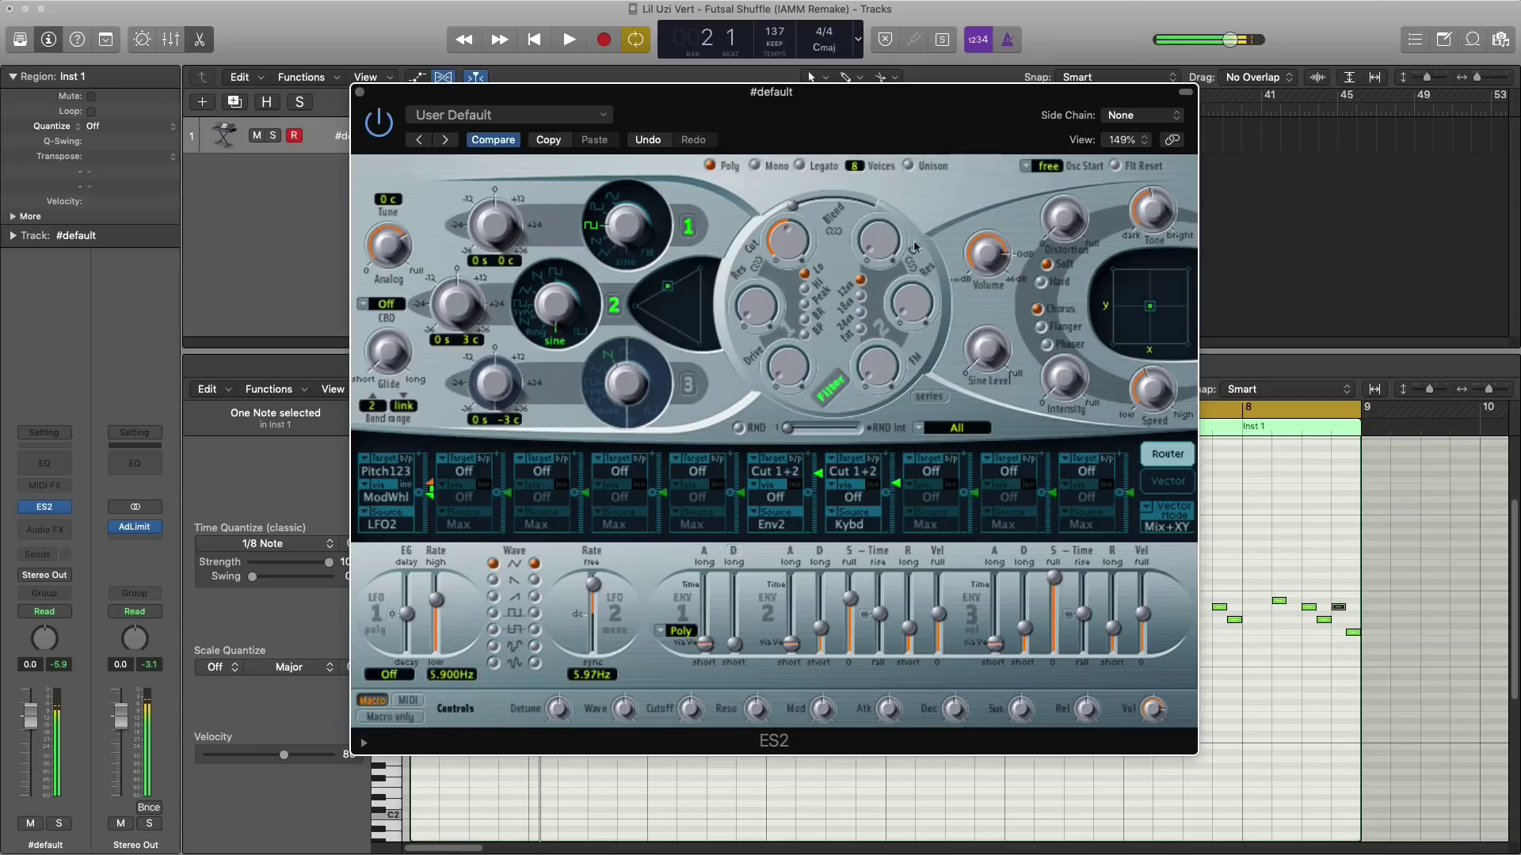
{"action": "key", "text": "space"}
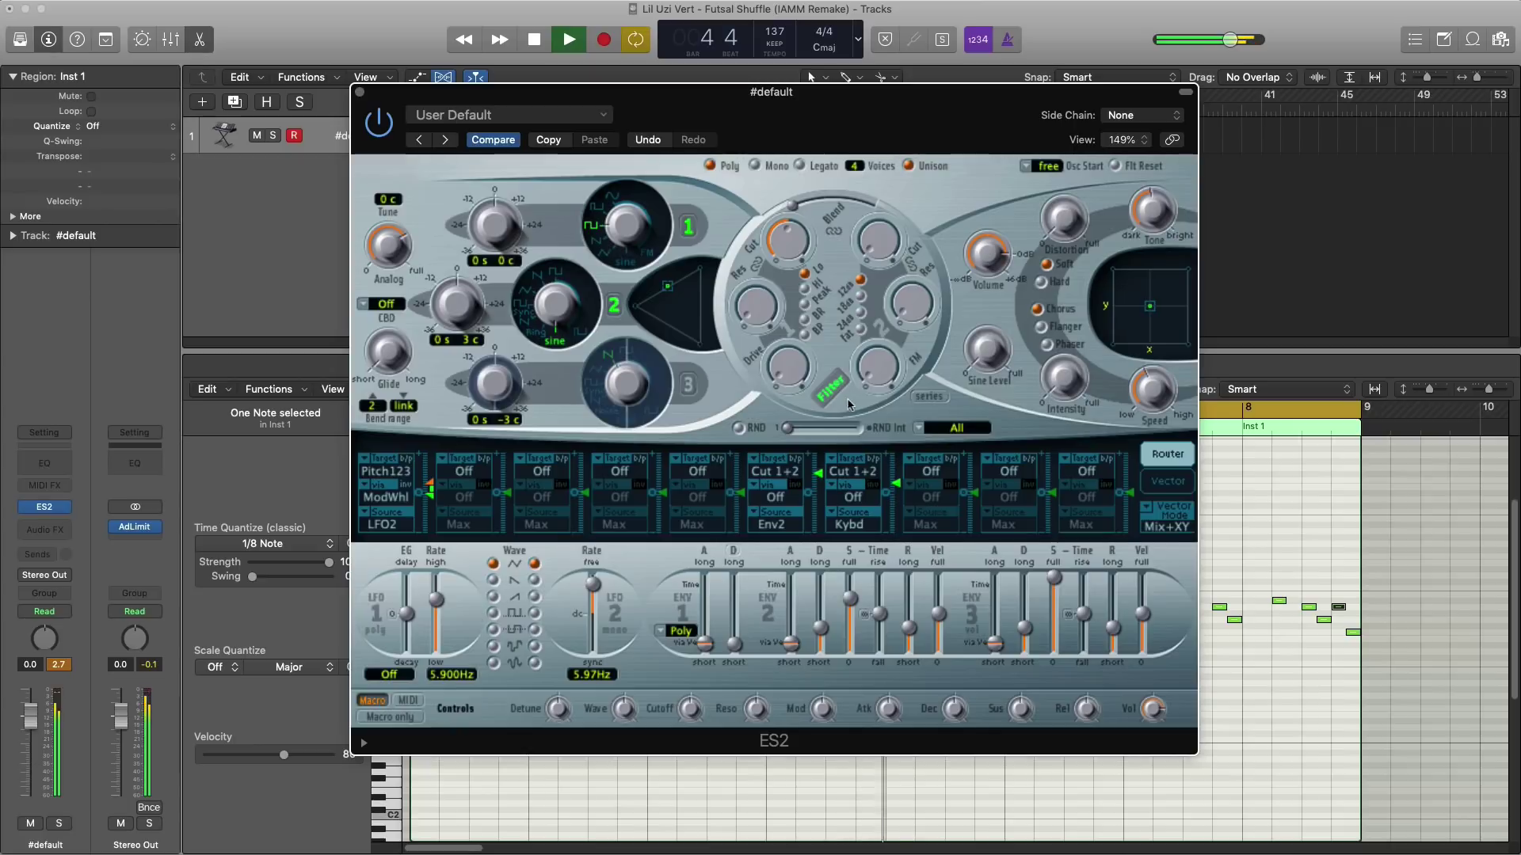
{"action": "key", "text": "space"}
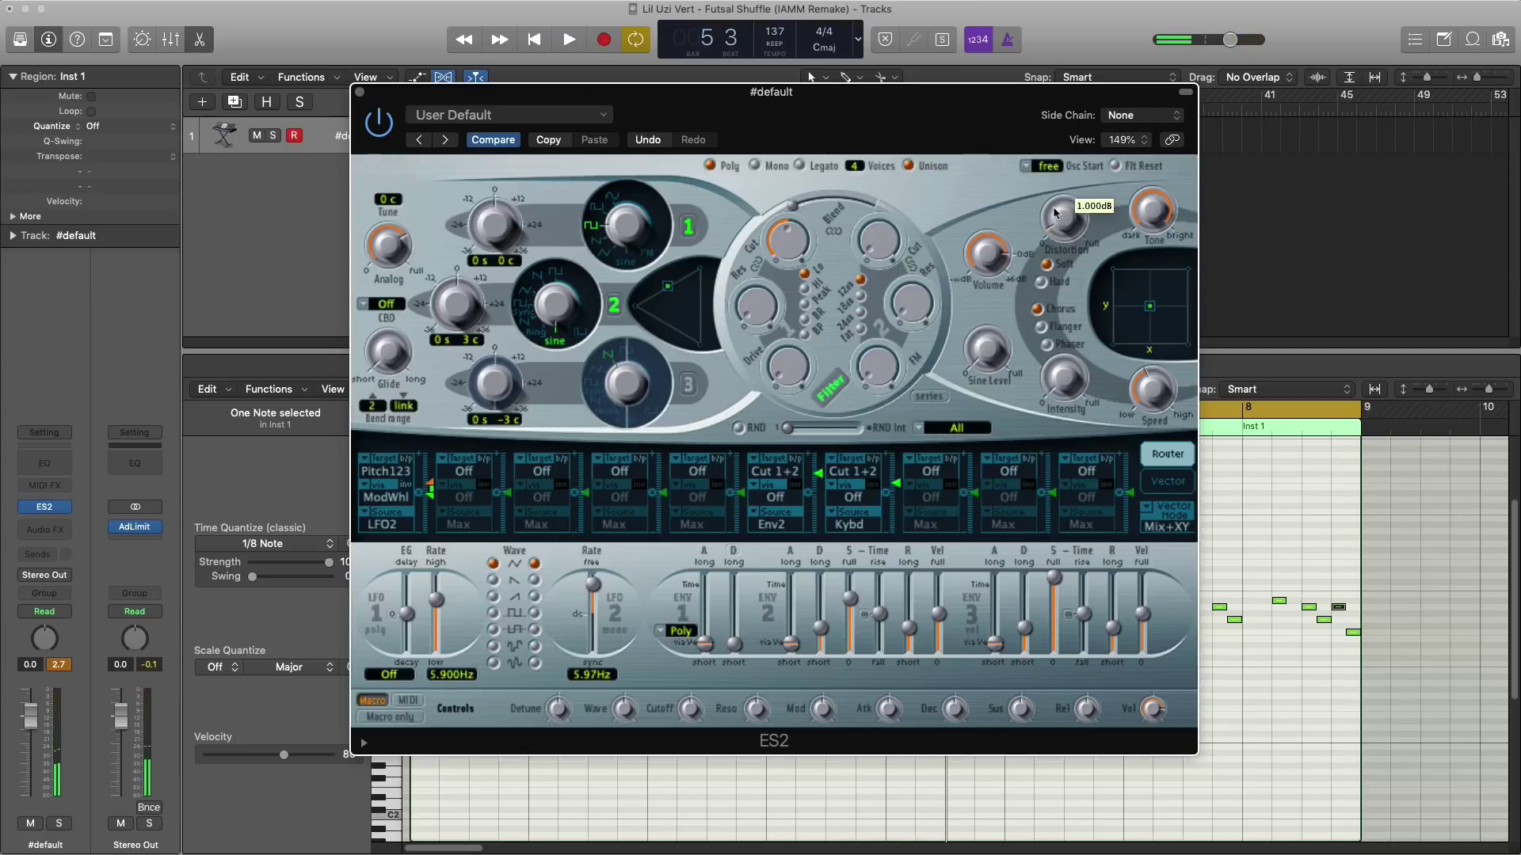
Step: Set the ES2 Distortion to about 2.8 dB and raise the Sine Level, auditioning each change
{"action": "key", "text": "space"}
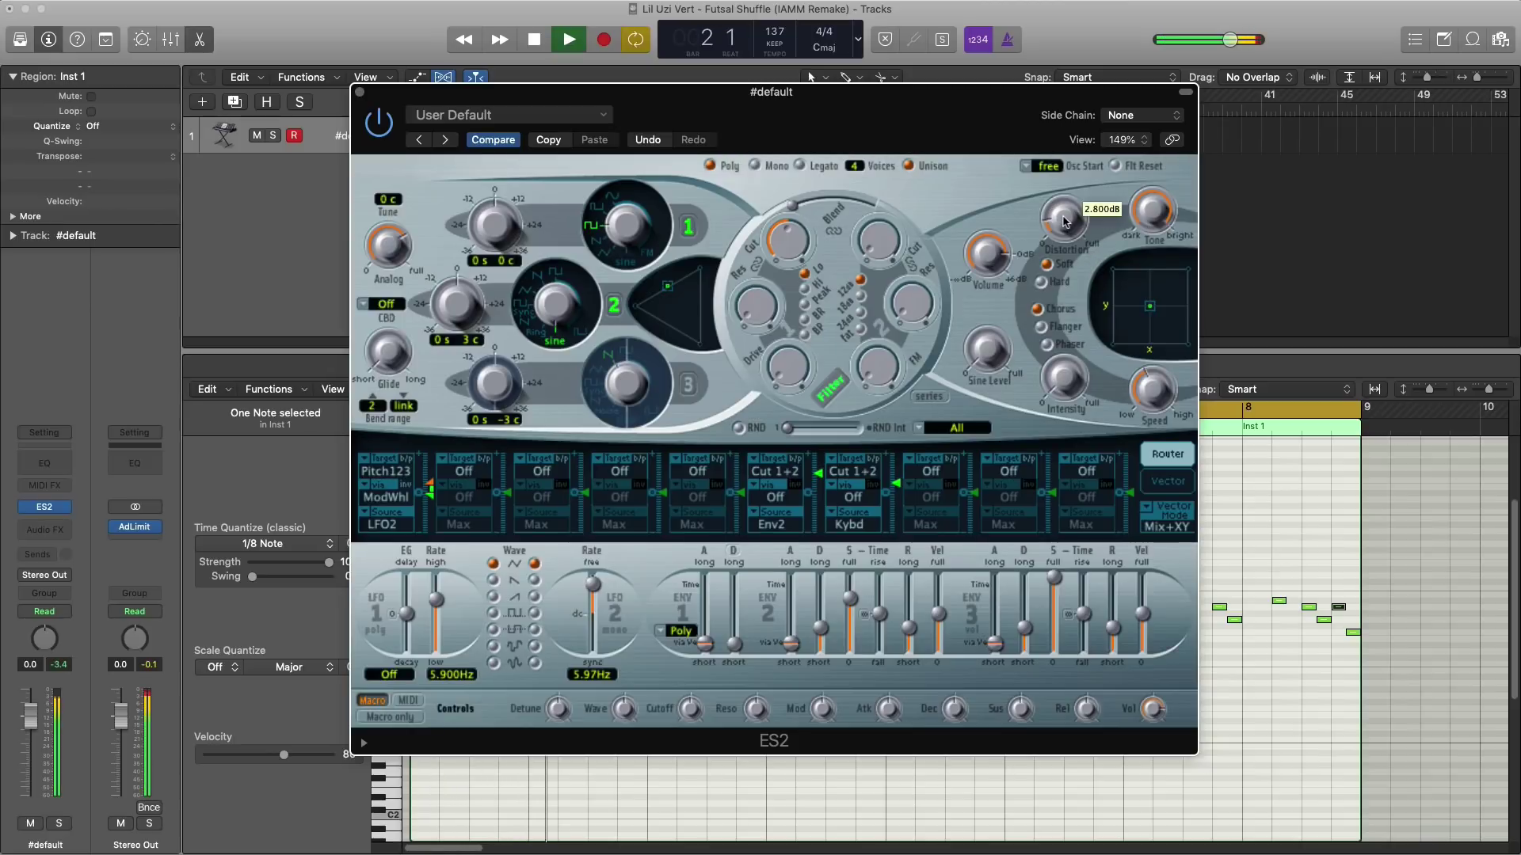
{"action": "key", "text": "space"}
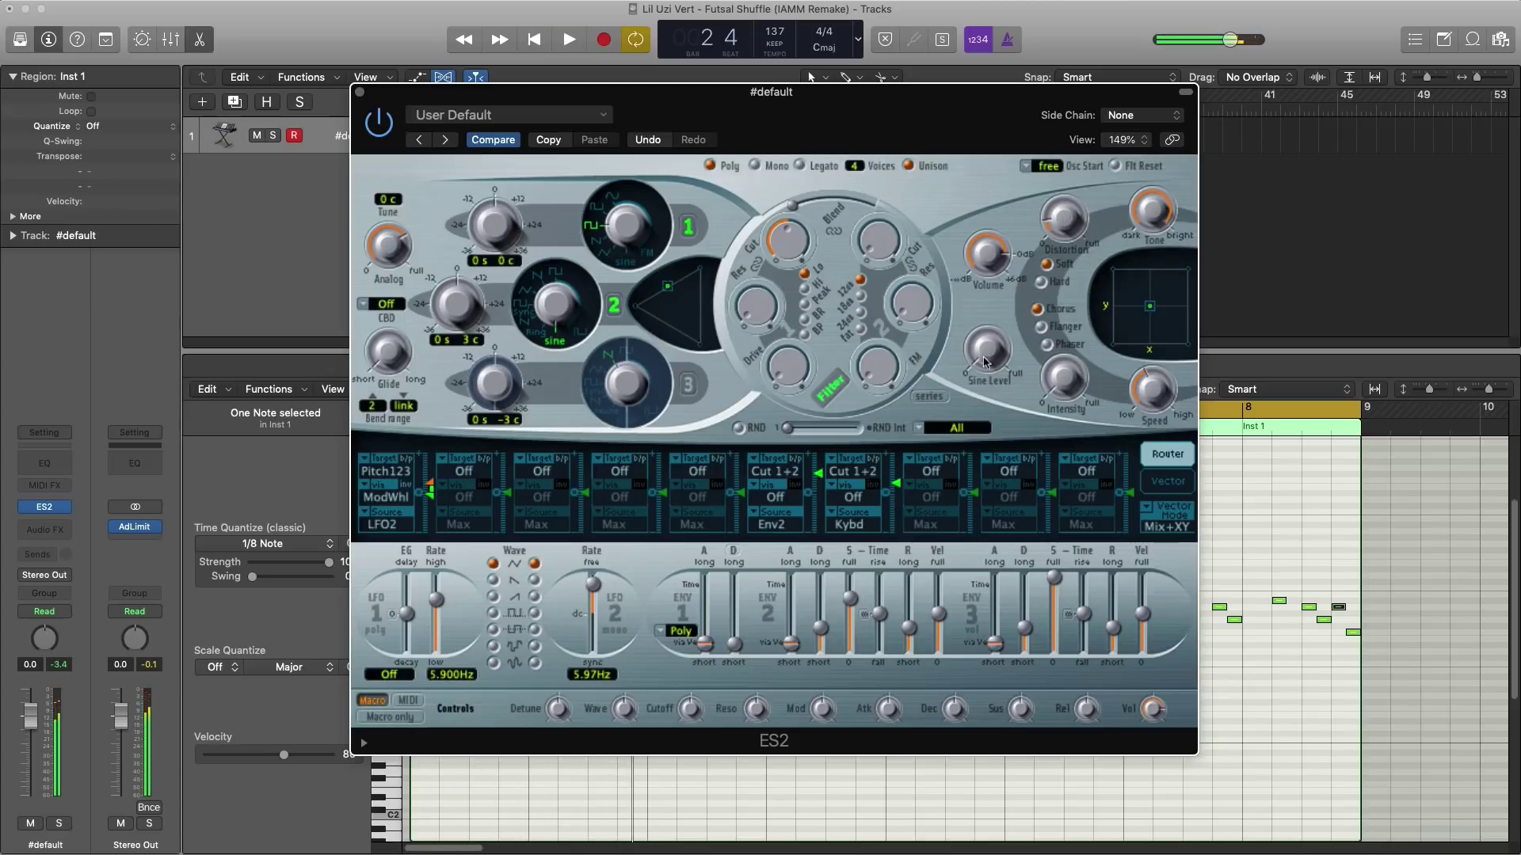
{"action": "left_click", "coordinate": [986, 356]}
{"action": "key", "text": "space"}
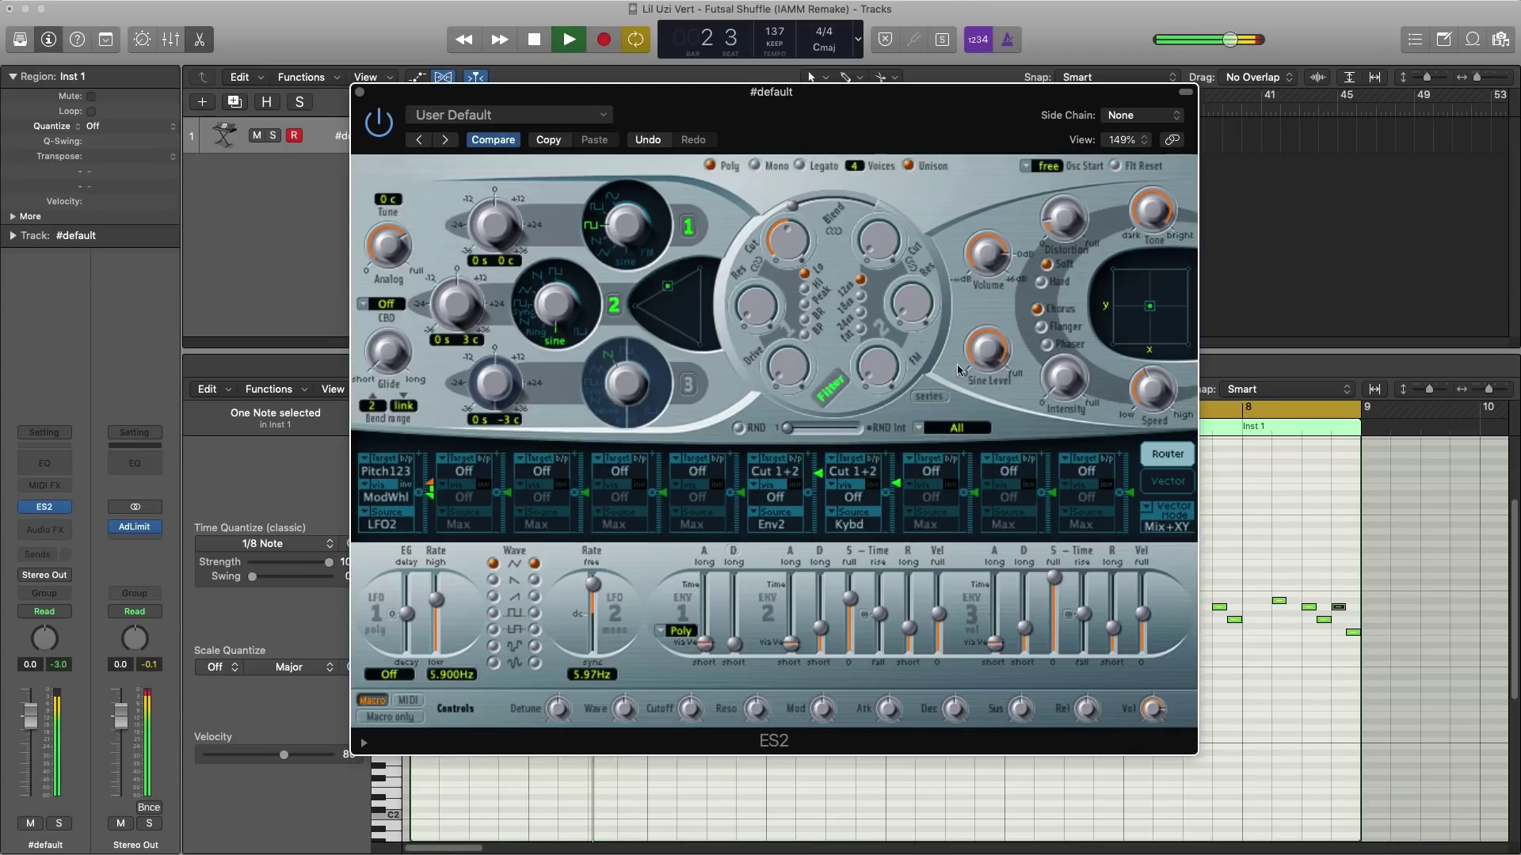
{"action": "key", "text": "space"}
Step: Lower the ES2 volume and bring the #default channel fader down to -4.2 dB during playback
{"action": "left_click_drag", "start_coordinate": [981, 265], "coordinate": [986, 273]}
{"action": "key", "text": "space"}
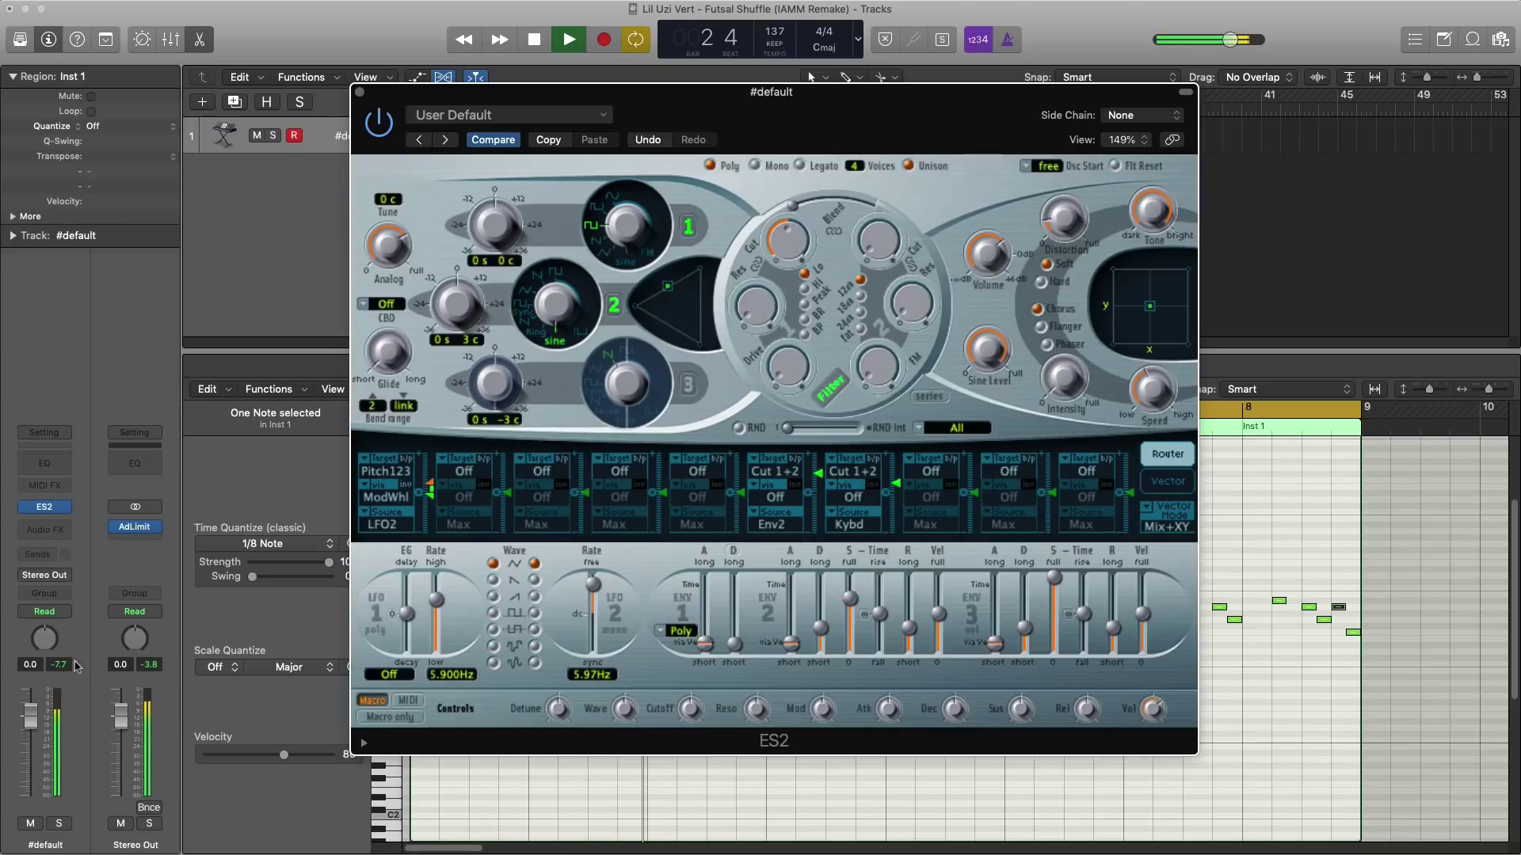
{"action": "key", "text": "space"}
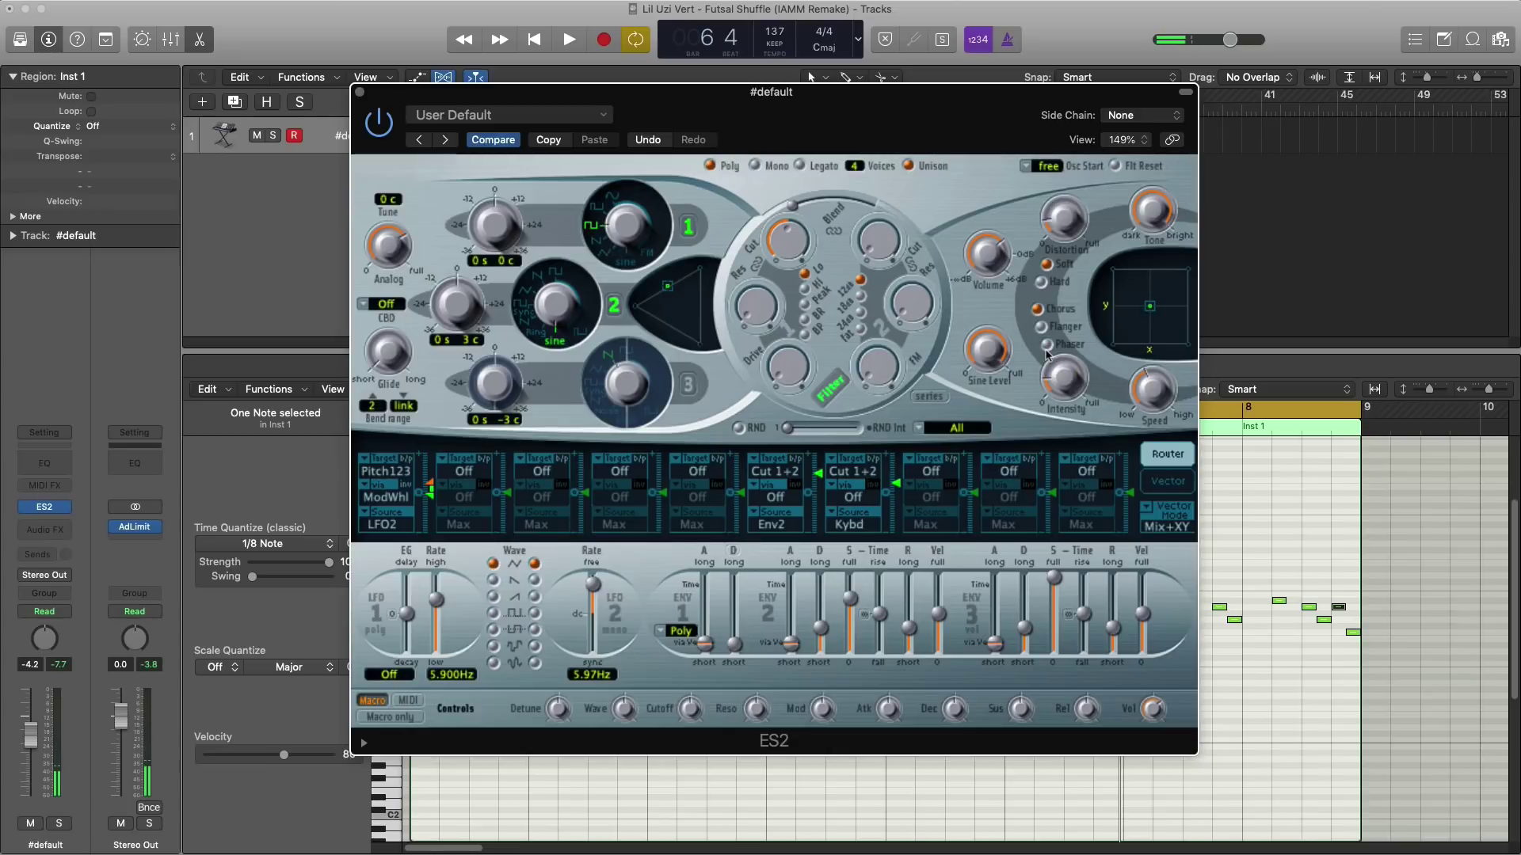
Step: Raise the Intensity of the ES2 Chorus effect and audition the melody
{"action": "key", "text": "space"}
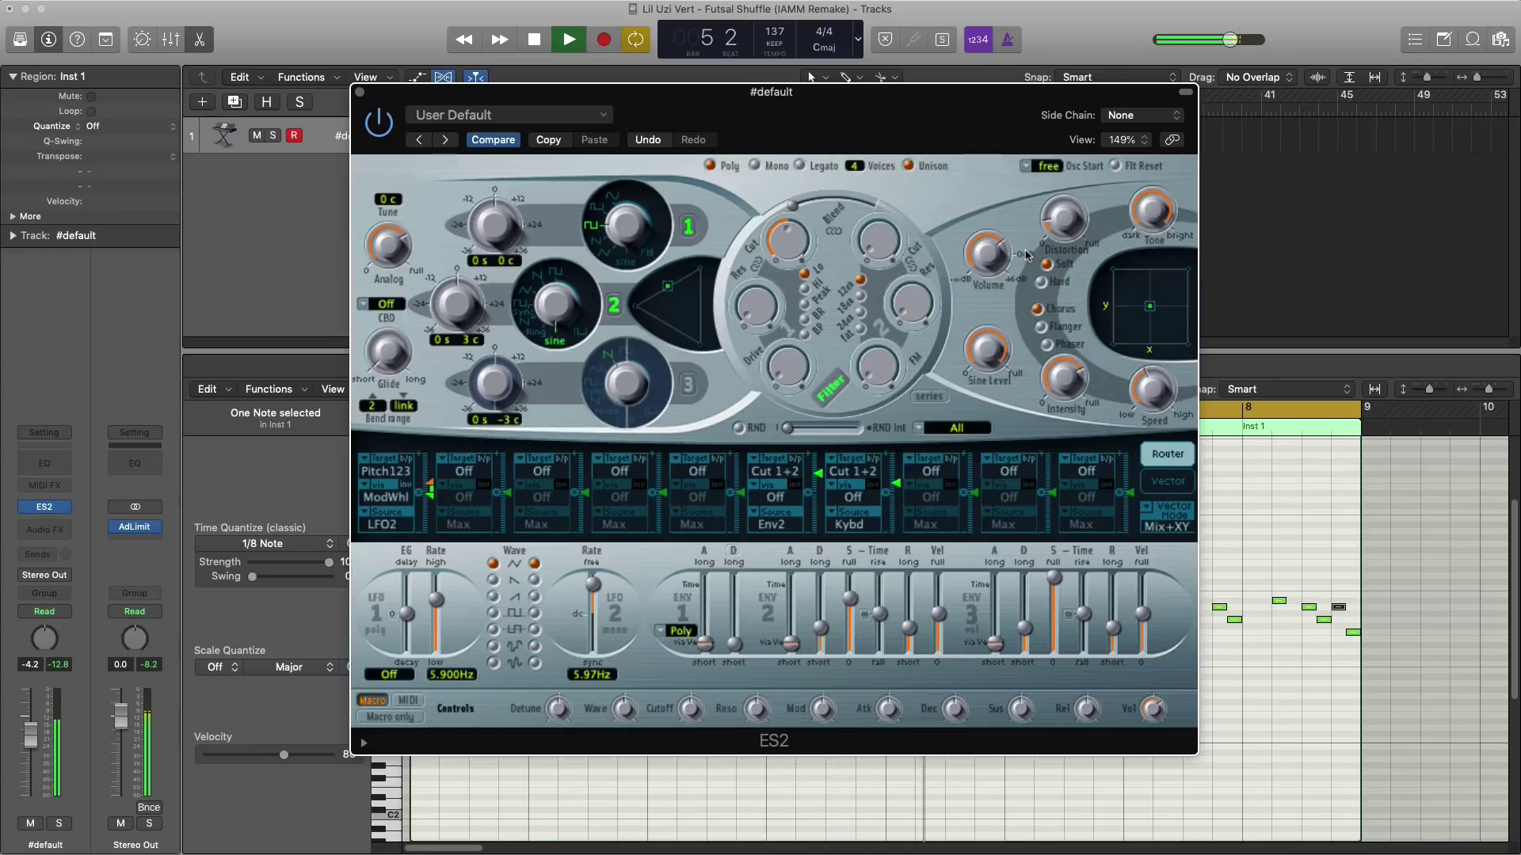
{"action": "key", "text": "space"}
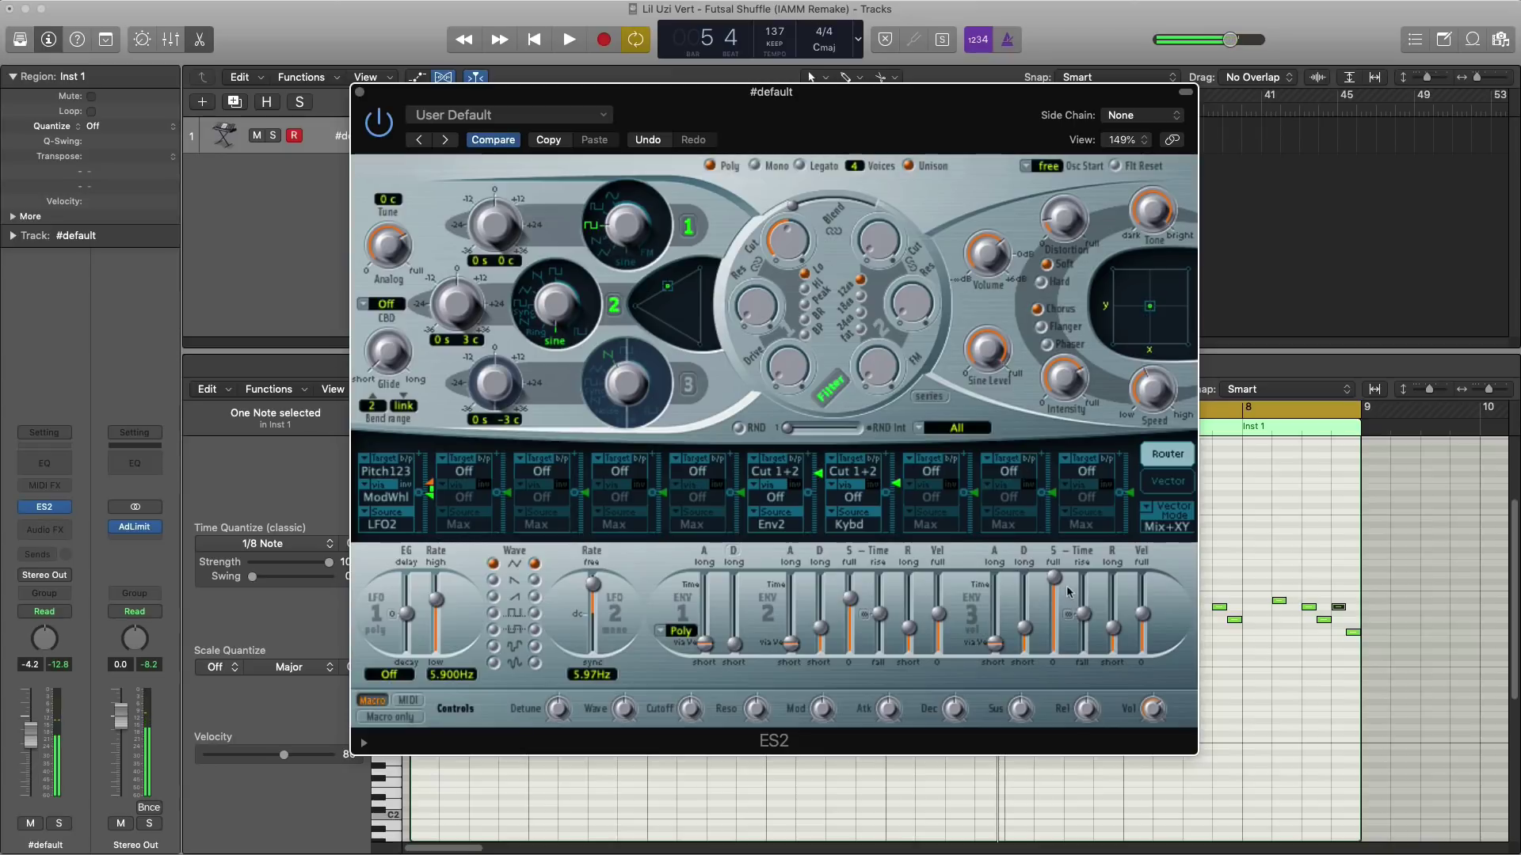
Step: In ES2 envelope 3, lower Sustain and Release to minimum, set Decay to about 140 ms, and audition
{"action": "left_click_drag", "start_coordinate": [1054, 577], "coordinate": [1024, 673]}
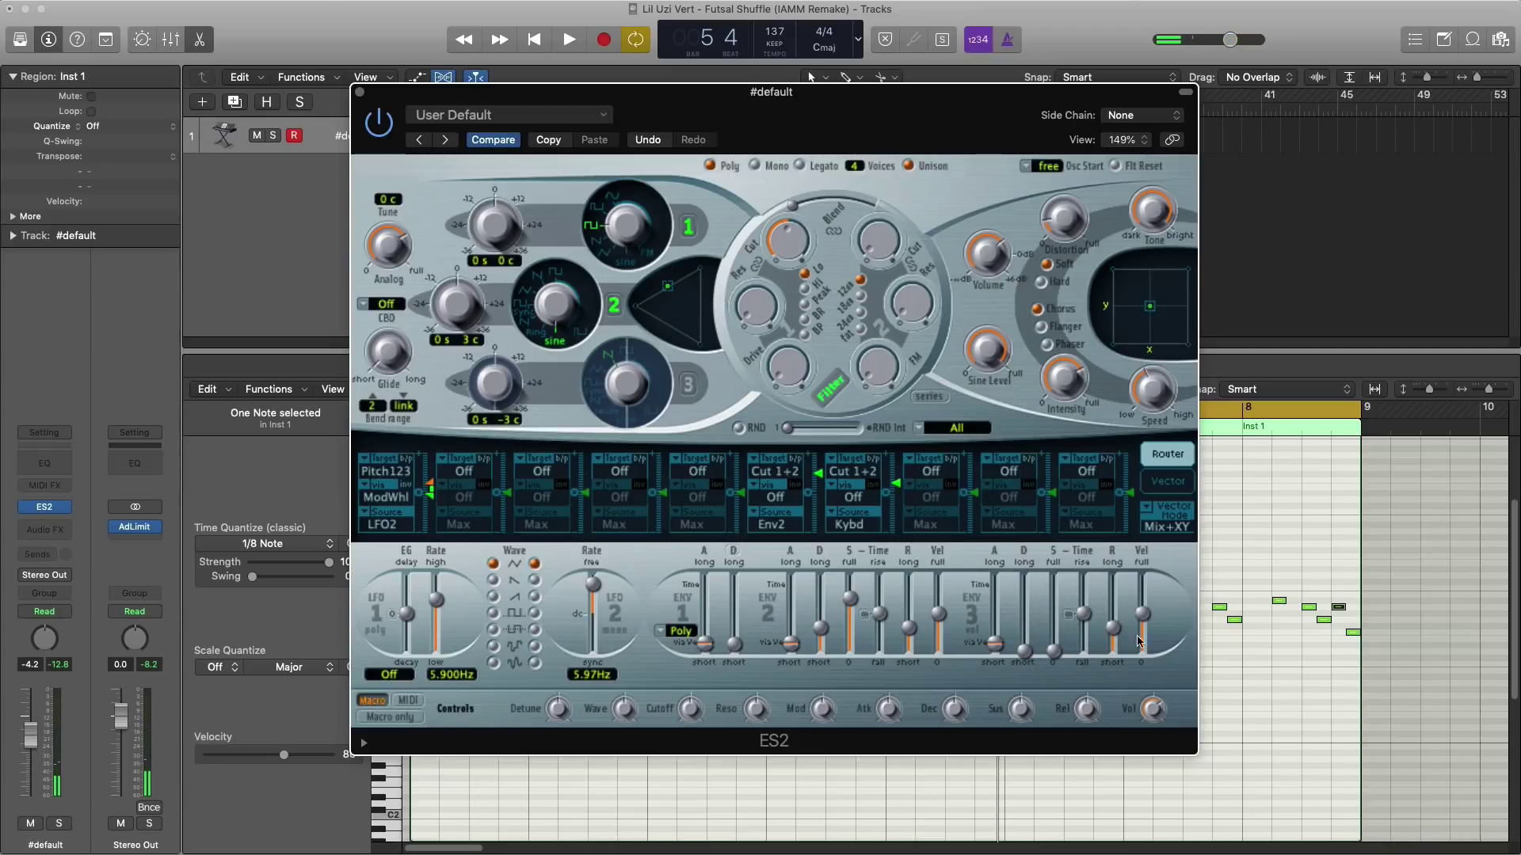
{"action": "left_click_drag", "start_coordinate": [1112, 628], "coordinate": [1111, 731]}
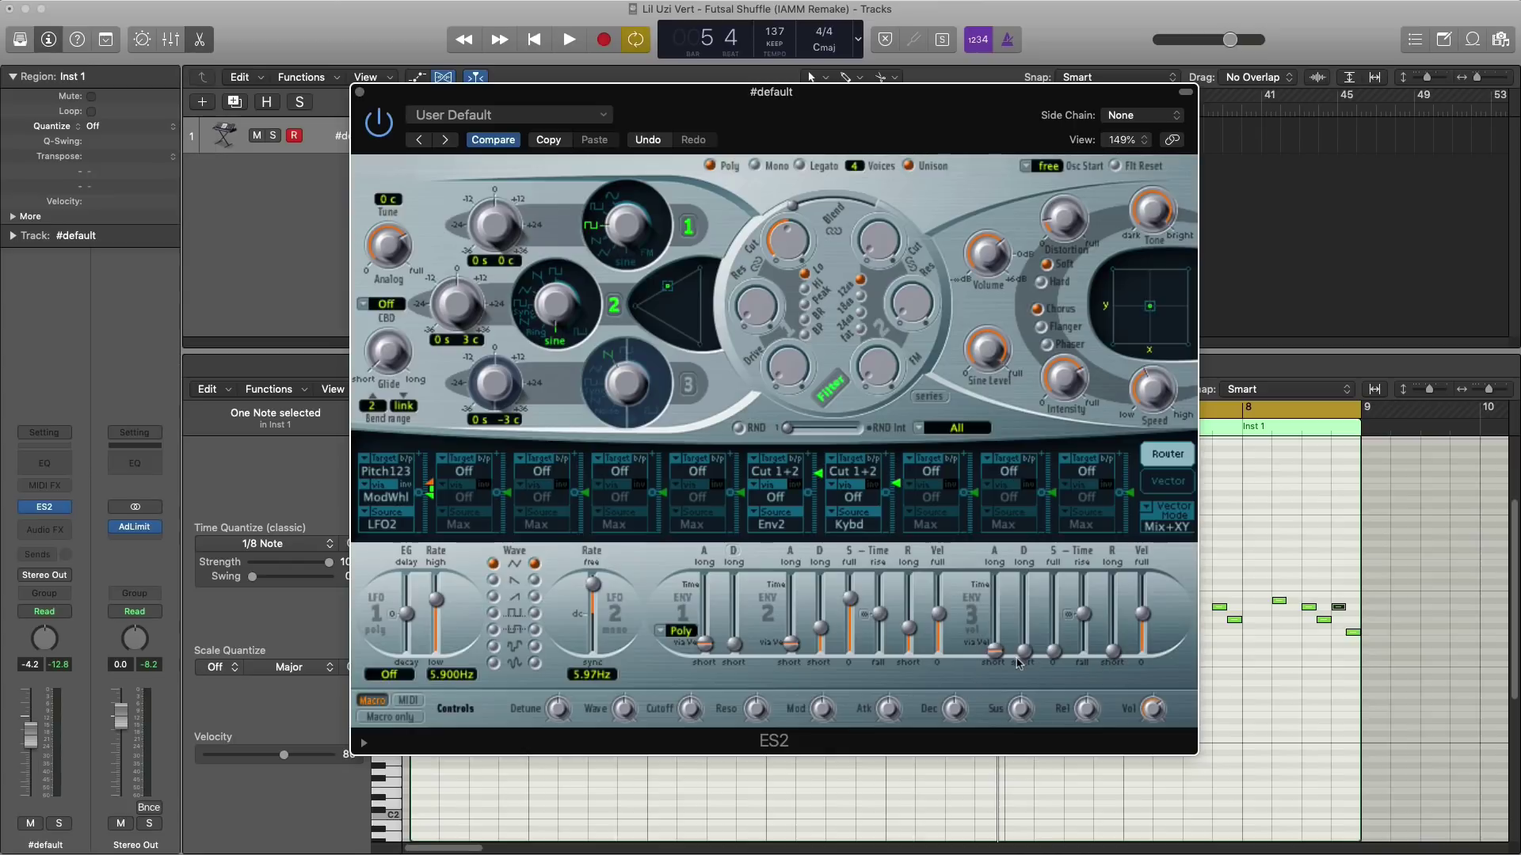
{"action": "key", "text": "space"}
{"action": "left_click_drag", "start_coordinate": [1019, 662], "coordinate": [1025, 637]}
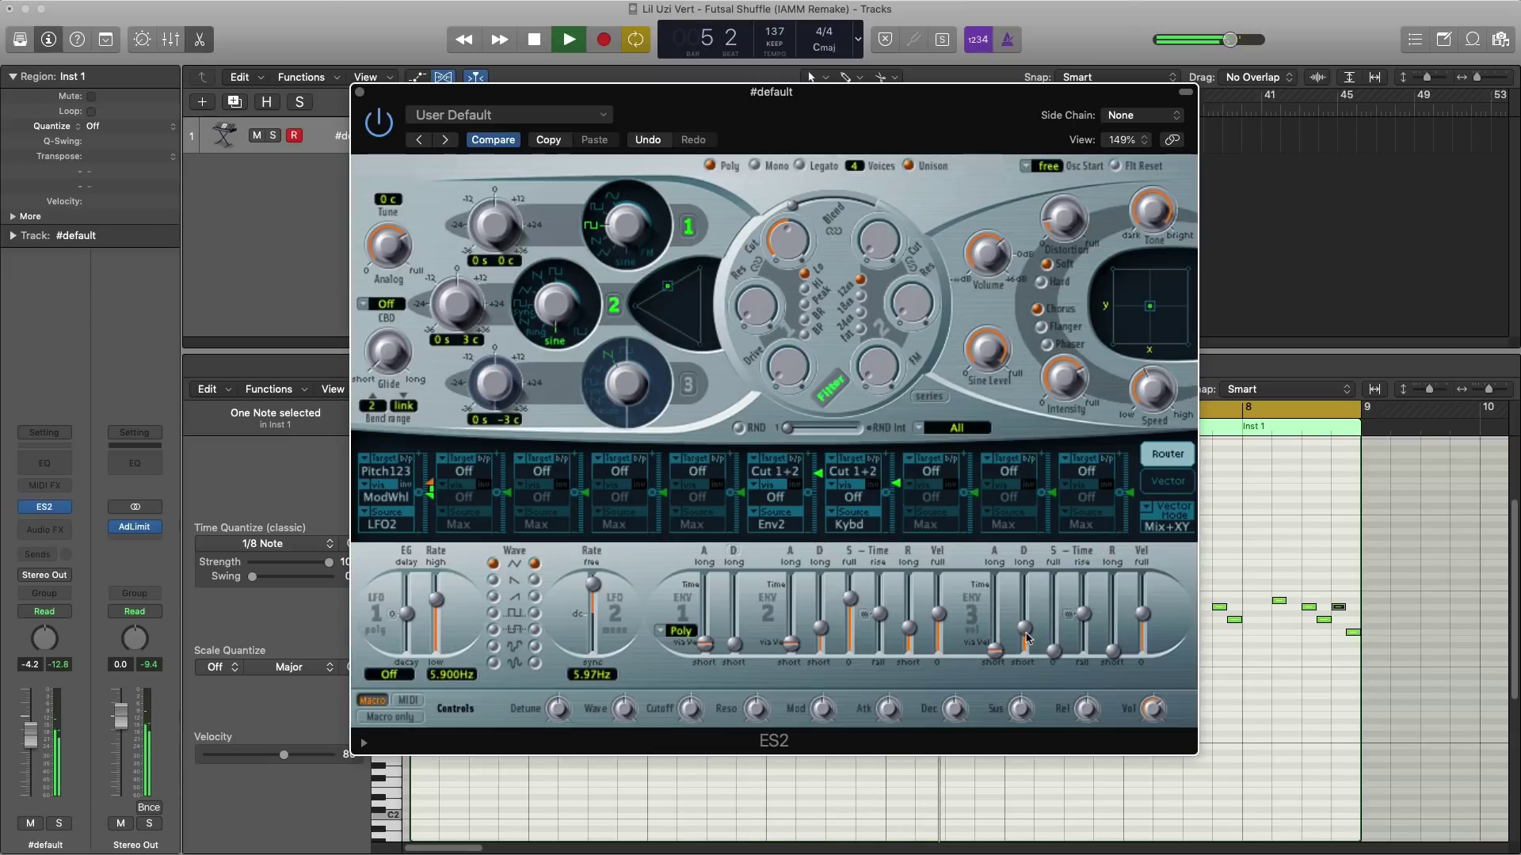
{"action": "key", "text": "space"}
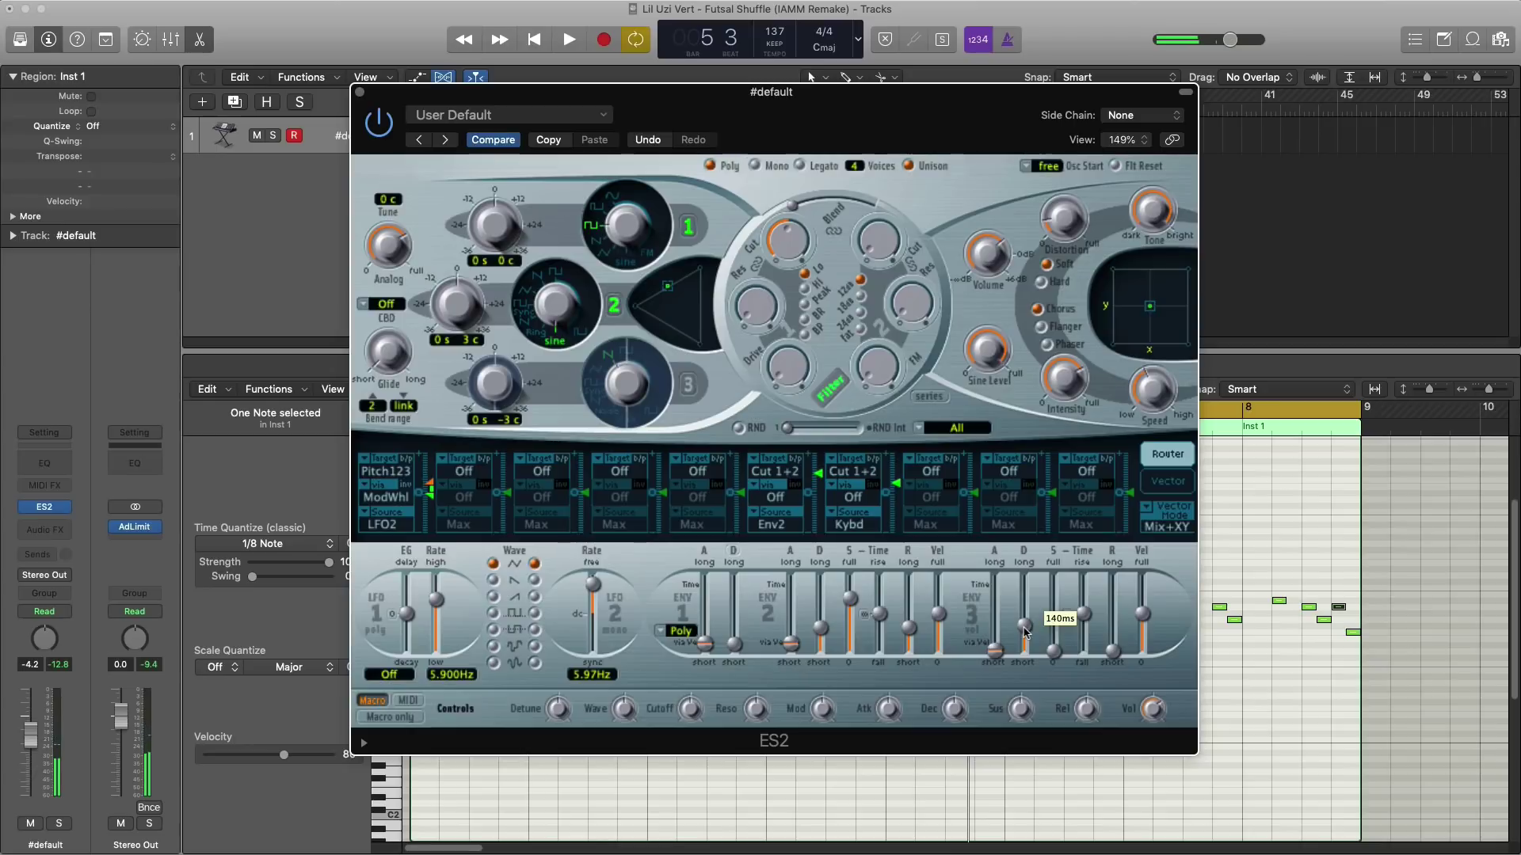
{"action": "key", "text": "space"}
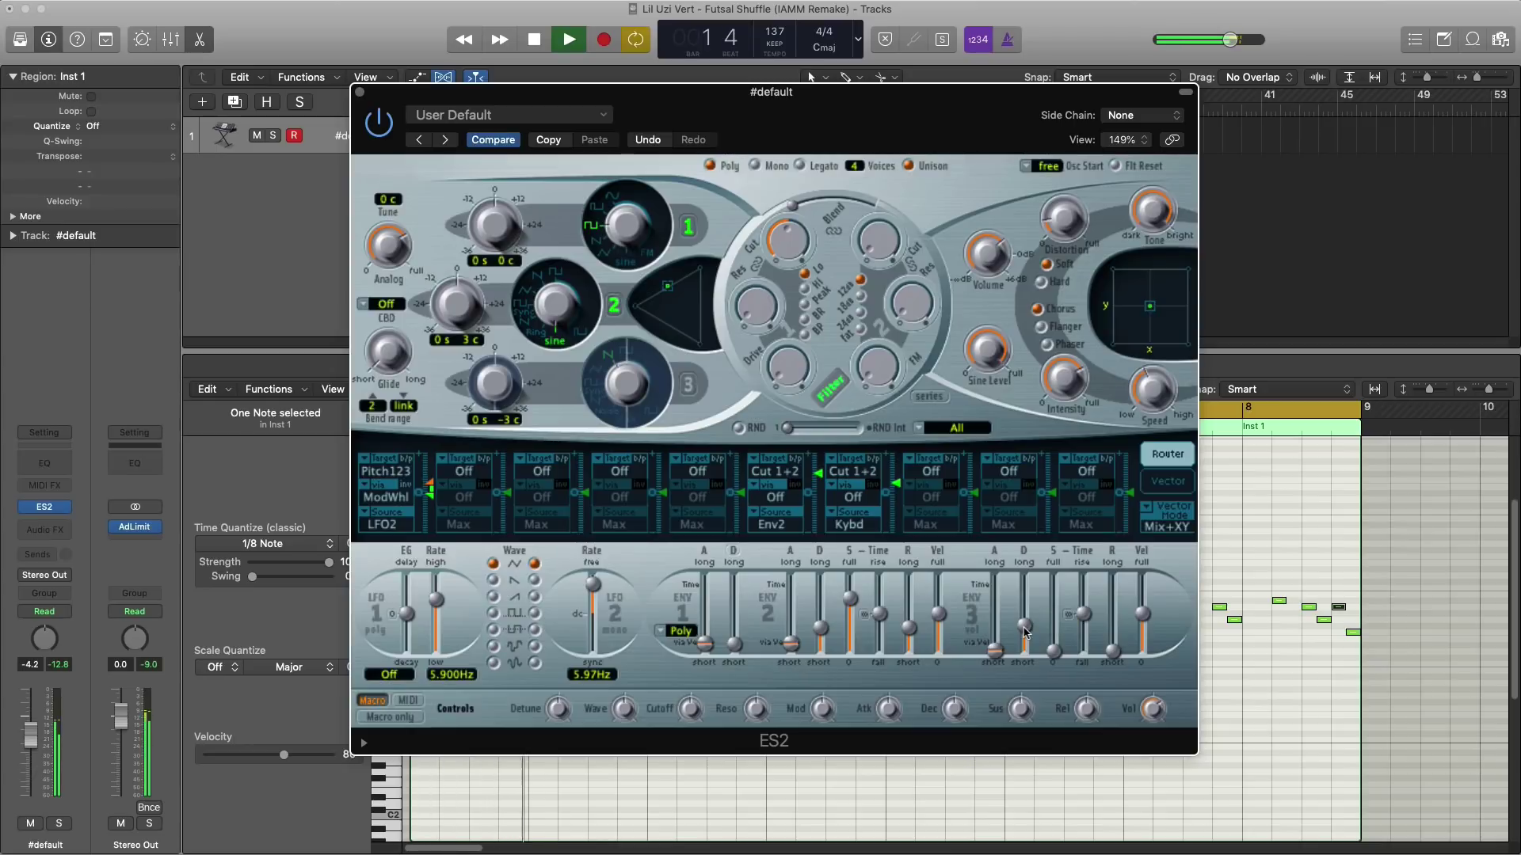
{"action": "key", "text": "space"}
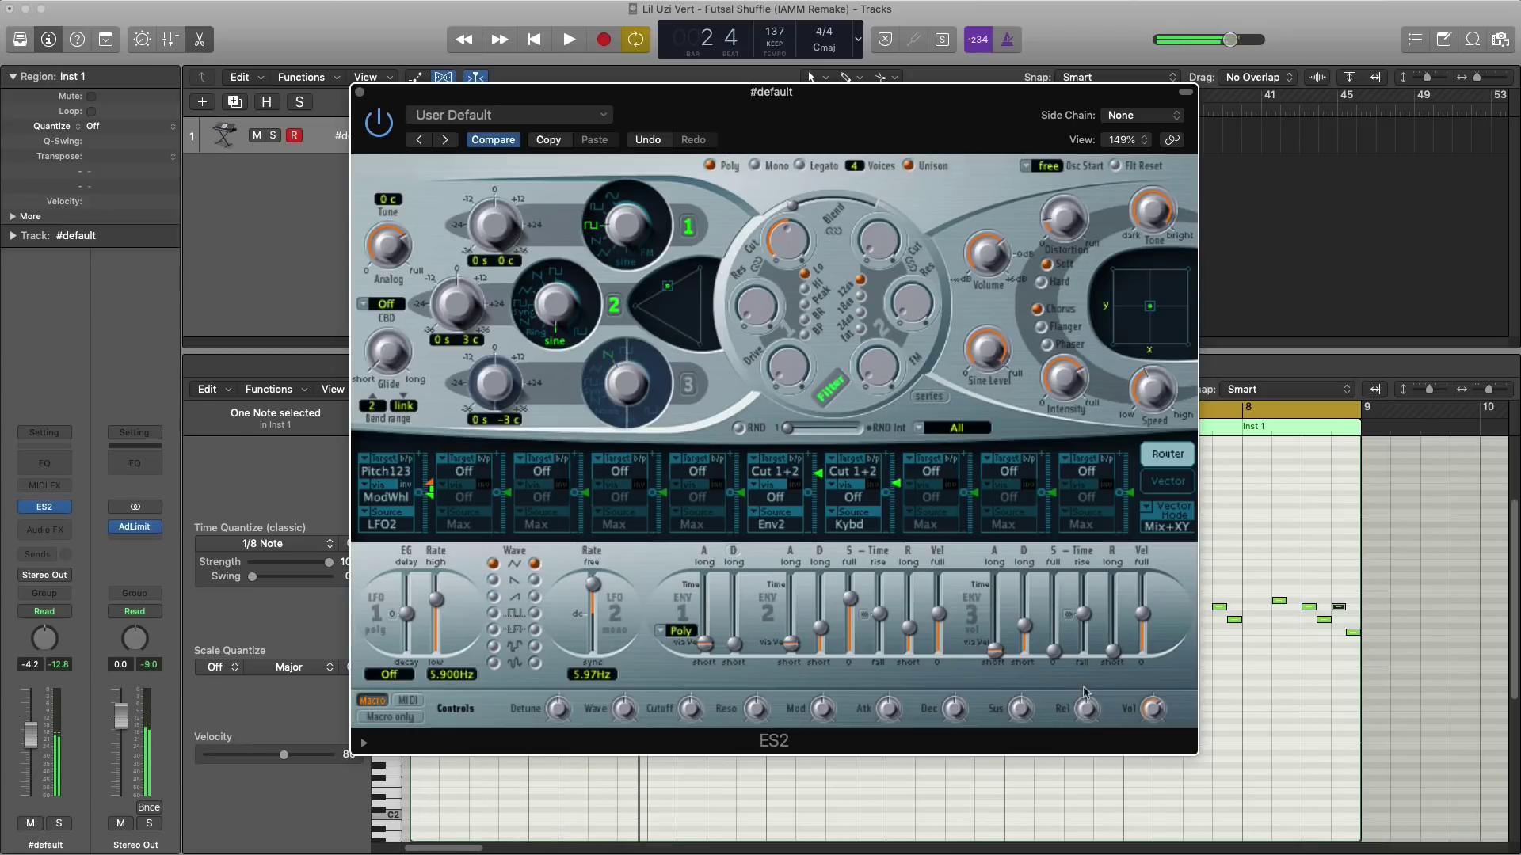
Step: Raise the Release of ES2 envelope 3 slightly above minimum while the melody plays, and close the synth window
{"action": "key", "text": "space"}
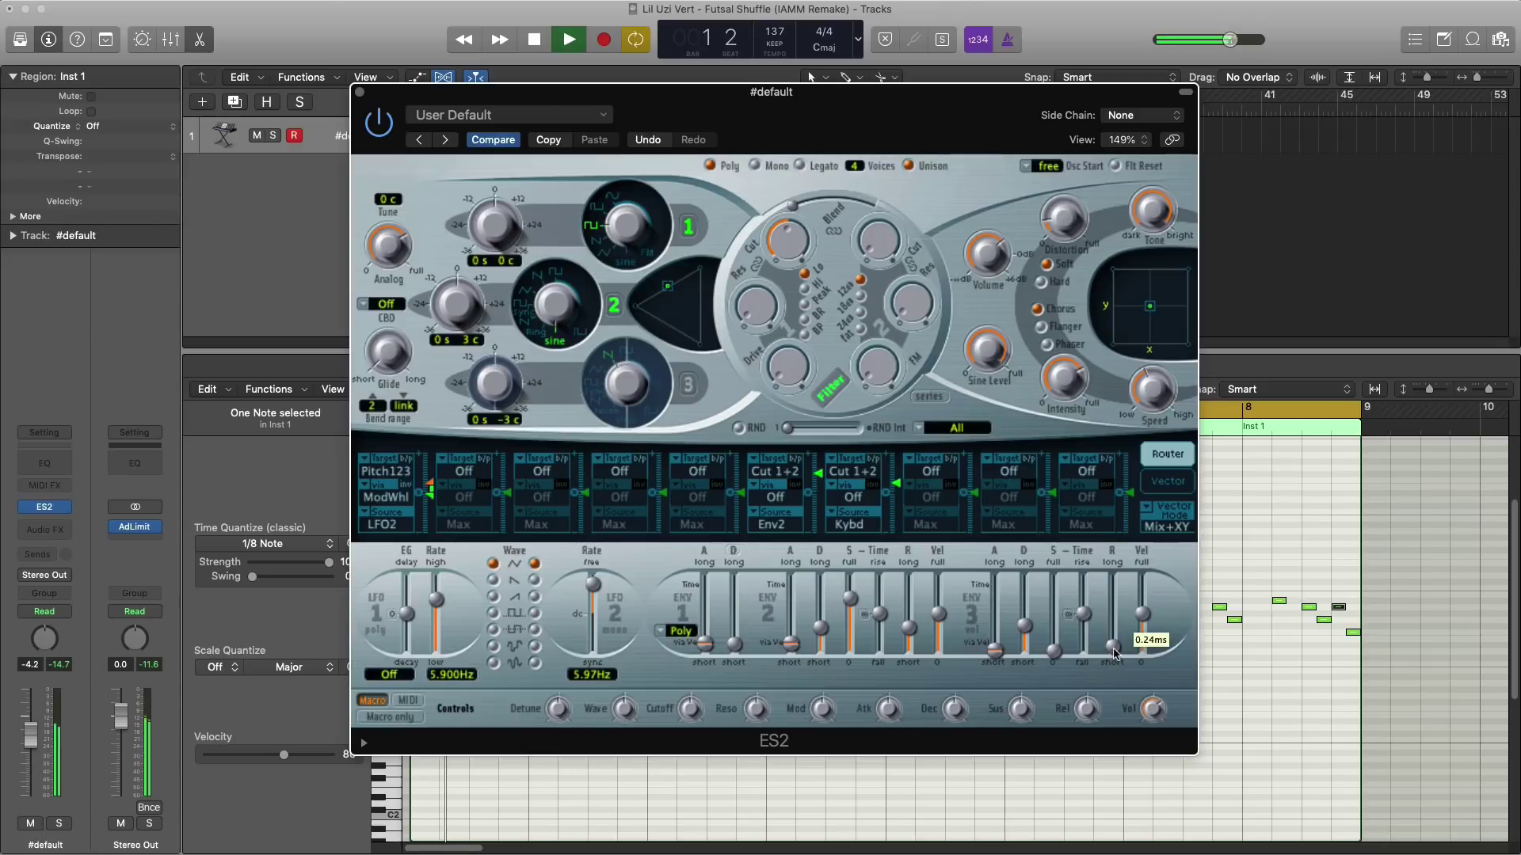
{"action": "left_click_drag", "start_coordinate": [1115, 648], "coordinate": [1118, 644]}
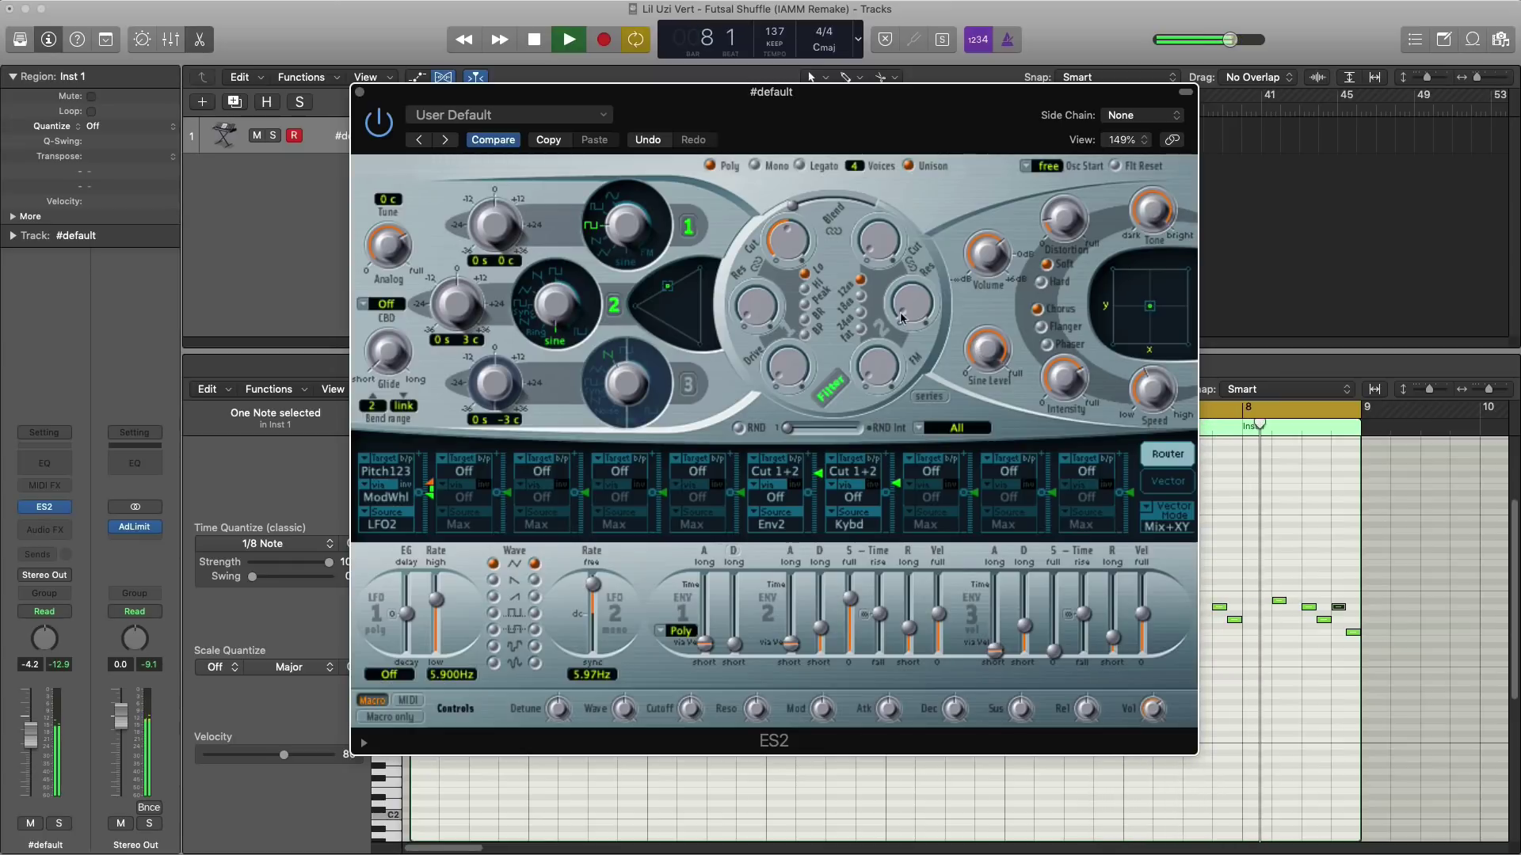
{"action": "key", "text": "space"}
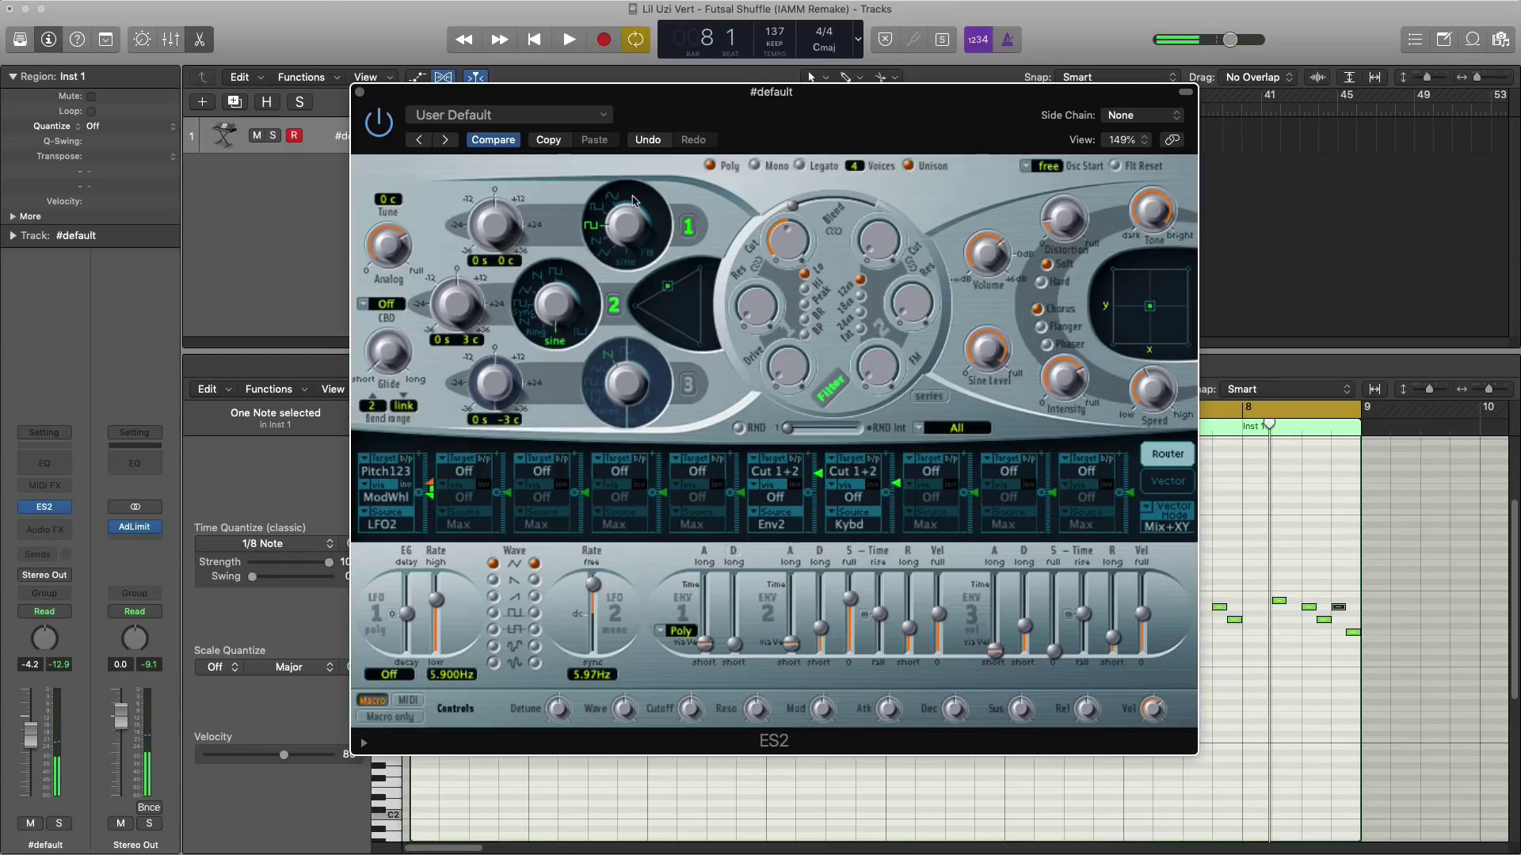
{"action": "left_click", "coordinate": [358, 92]}
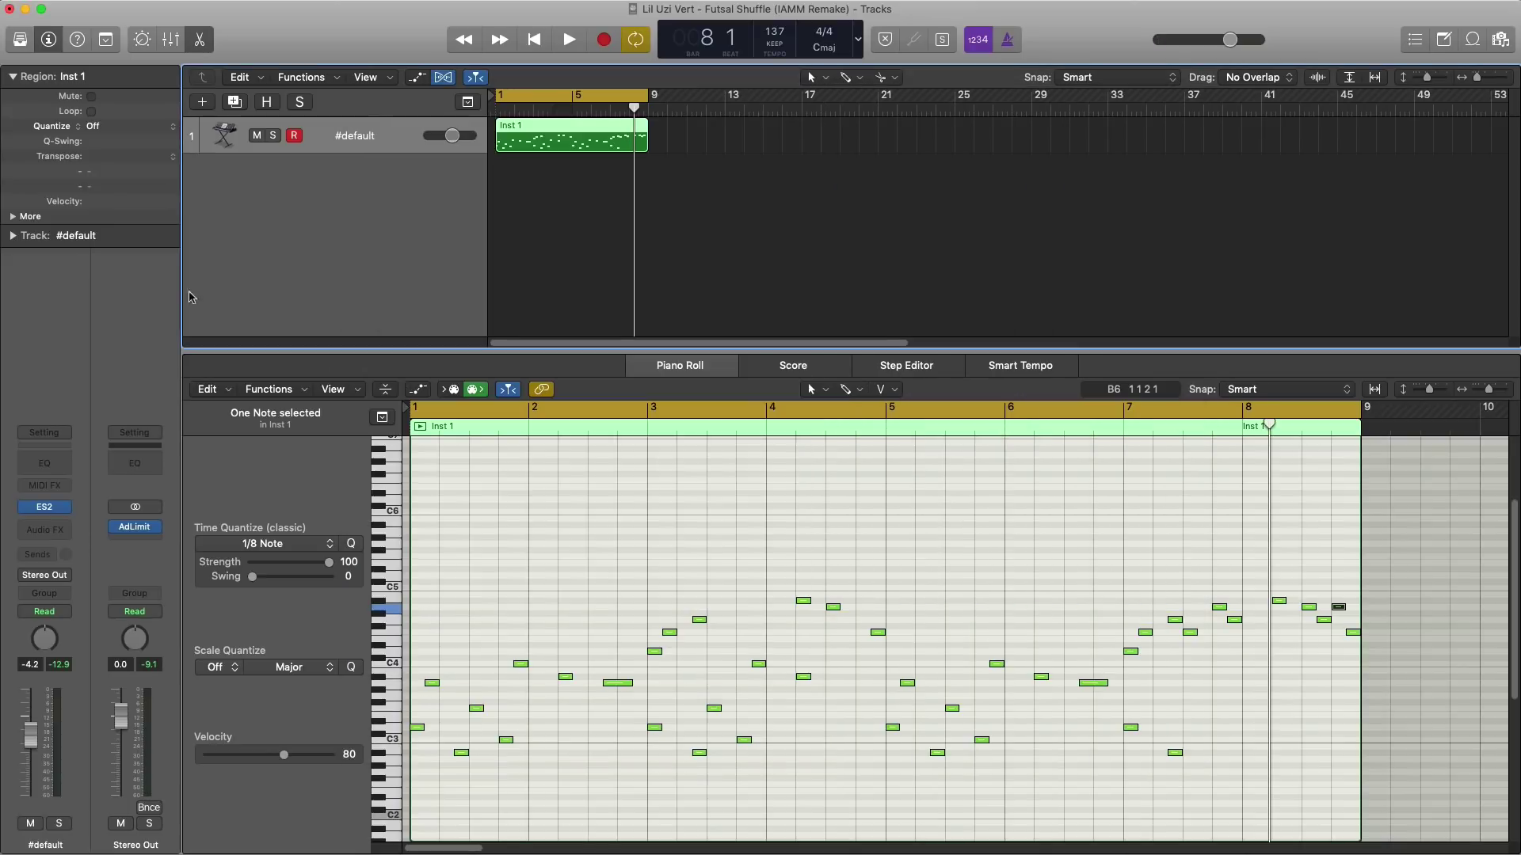
Step: Insert a Channel EQ on the #default channel and move its window clear of the channel strip
{"action": "left_click", "coordinate": [39, 467]}
{"action": "left_click_drag", "start_coordinate": [371, 45], "coordinate": [515, 149]}
{"action": "left_click_drag", "start_coordinate": [625, 164], "coordinate": [600, 150]}
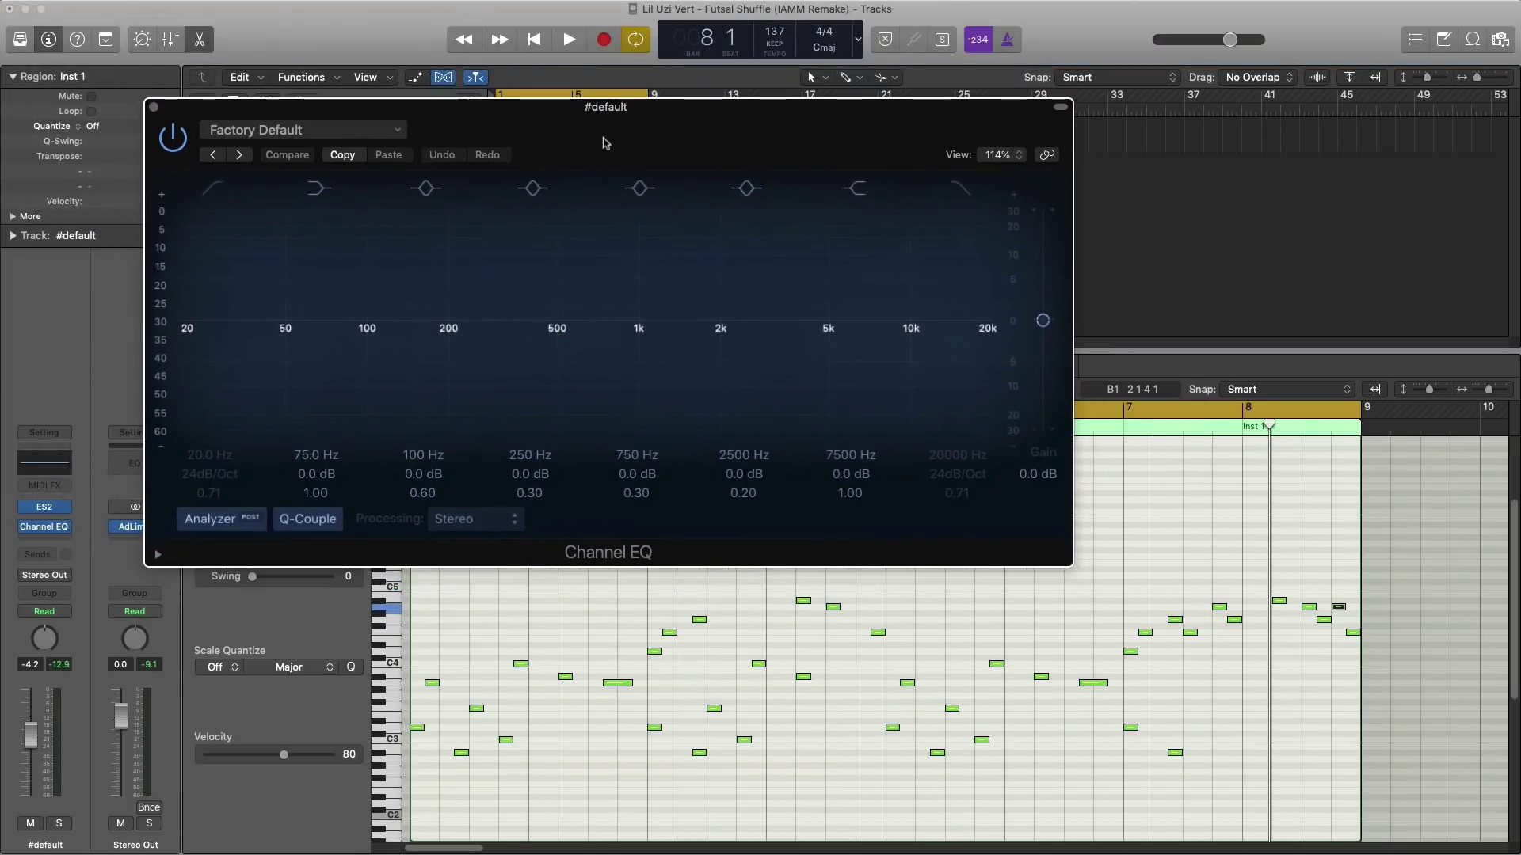
Step: Cut the melody's low end with a 24 dB/Oct high-pass filter at about 385 Hz in the Channel EQ during playback
{"action": "key", "text": "space"}
{"action": "mouse_move", "coordinate": [204, 316]}
{"action": "left_mouse_down"}
{"action": "mouse_move", "coordinate": [316, 366]}
{"action": "mouse_move", "coordinate": [498, 391]}
{"action": "mouse_move", "coordinate": [594, 380]}
{"action": "left_mouse_up"}
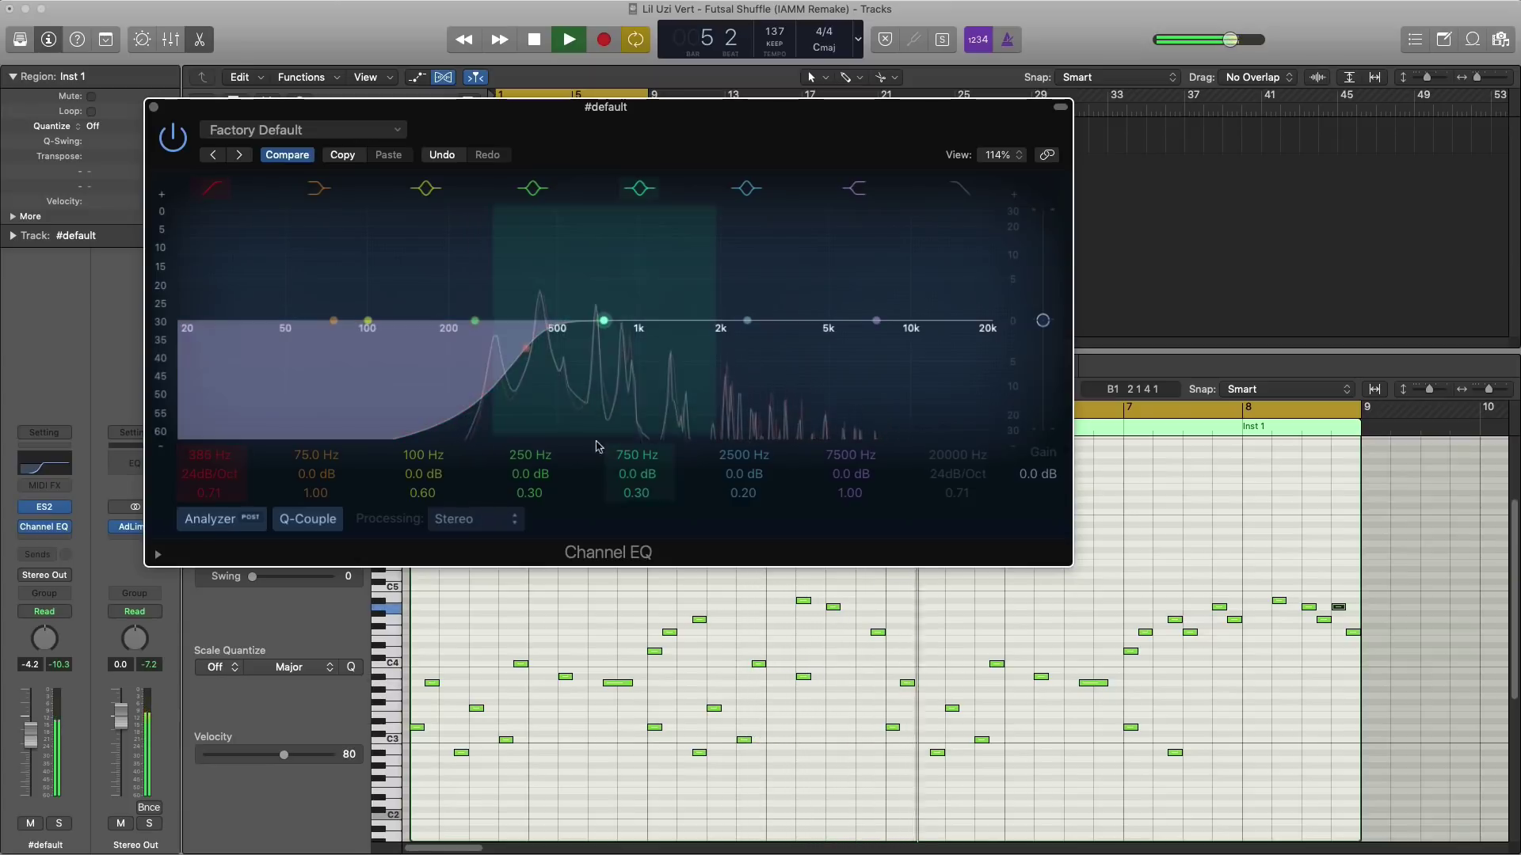
{"action": "key", "text": "space"}
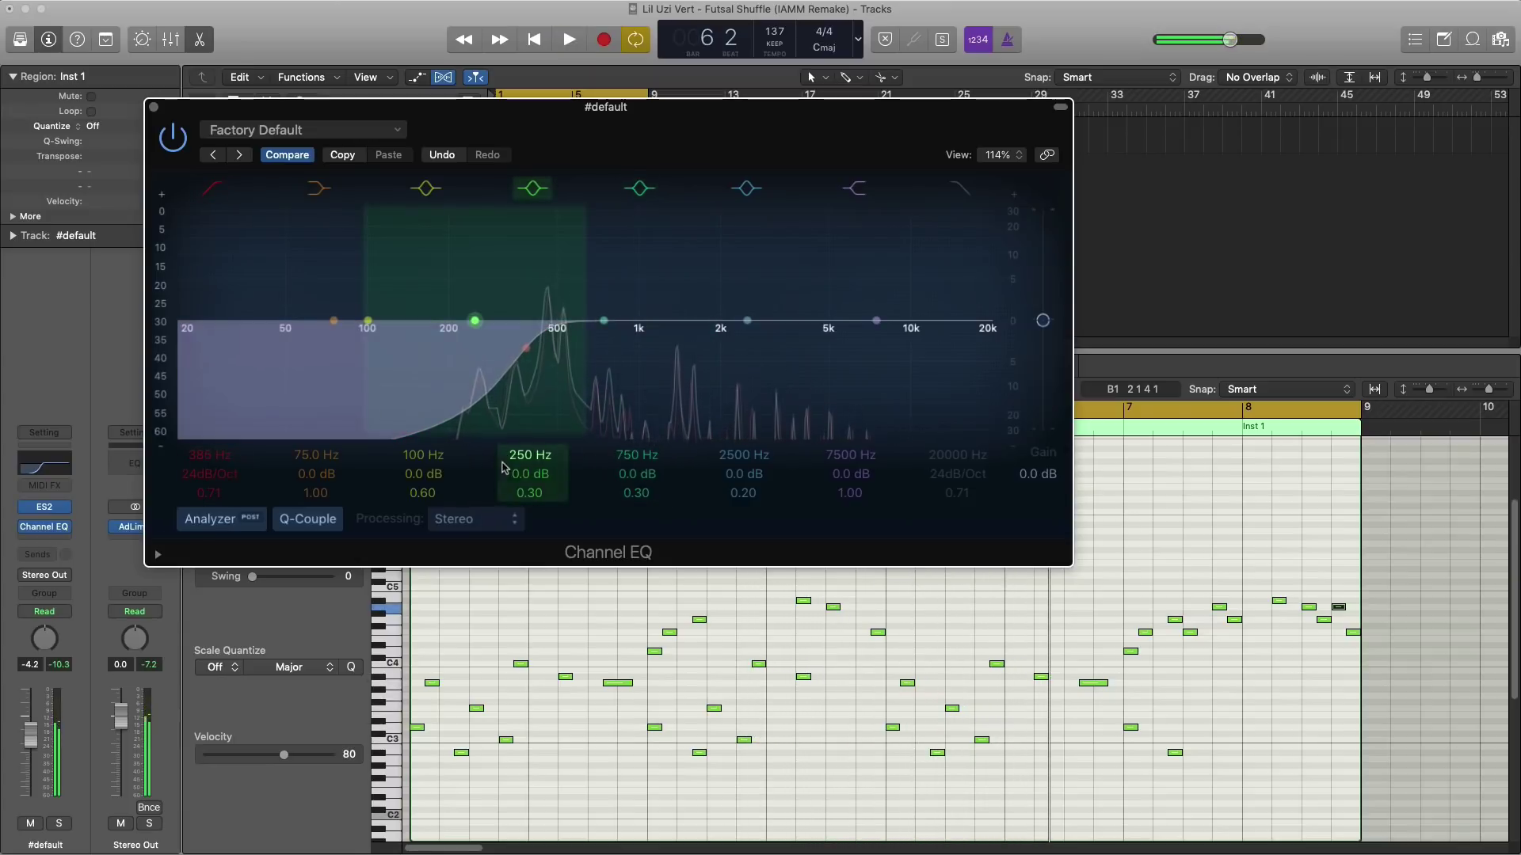
Step: Roll off the melody's highs in the Channel EQ with a 24 dB/Oct low-pass at 3700 Hz and Q 0.48, then close it
{"action": "left_click", "coordinate": [960, 190]}
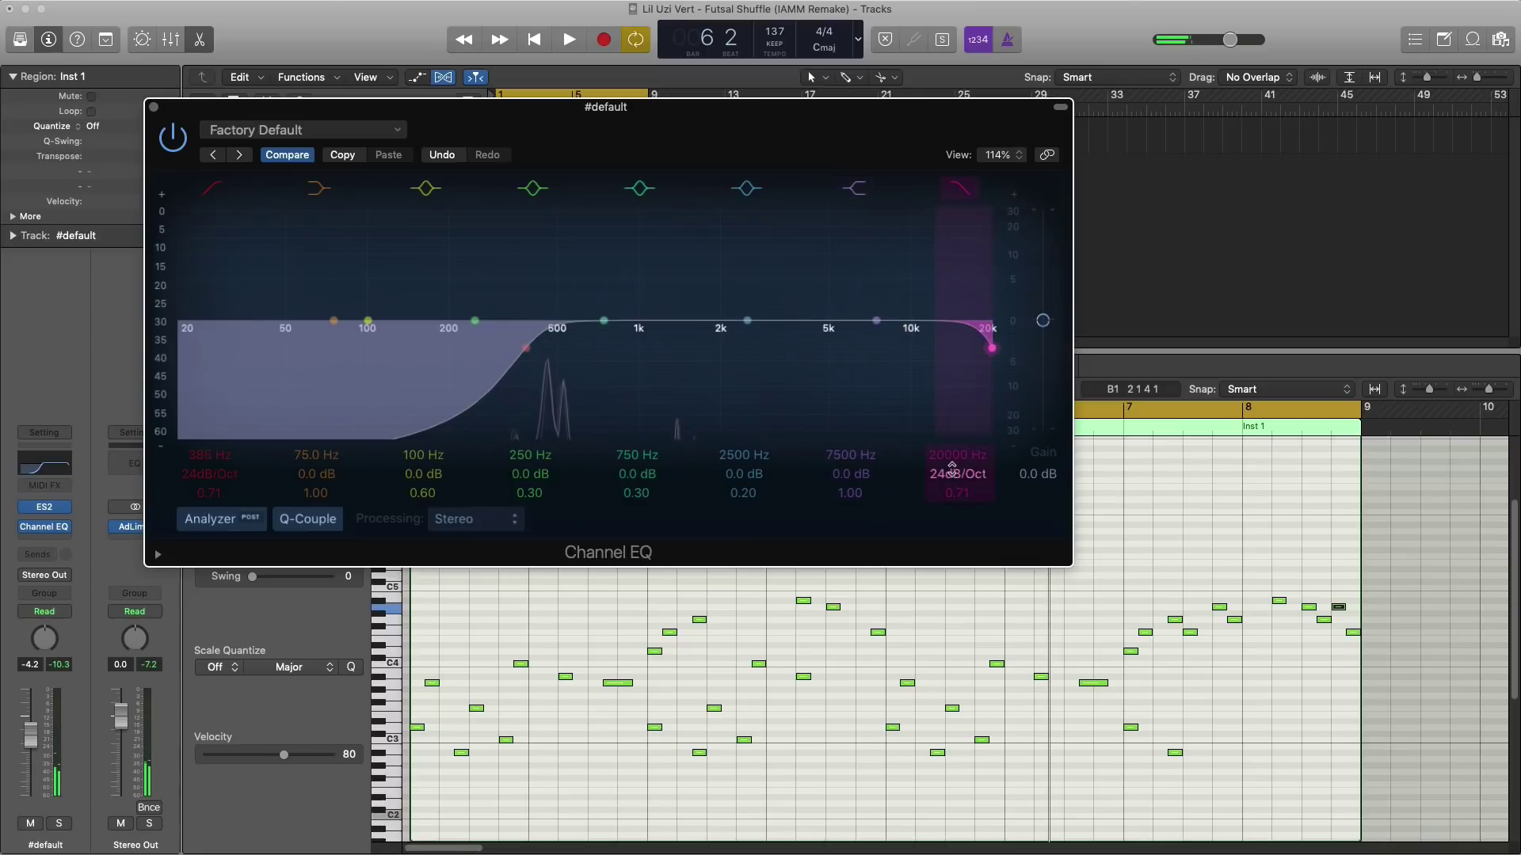
{"action": "key", "text": "space"}
{"action": "left_click_drag", "start_coordinate": [953, 468], "coordinate": [973, 510]}
{"action": "mouse_move", "coordinate": [957, 493]}
{"action": "left_mouse_down"}
{"action": "mouse_move", "coordinate": [957, 520]}
{"action": "mouse_move", "coordinate": [963, 472]}
{"action": "left_mouse_up"}
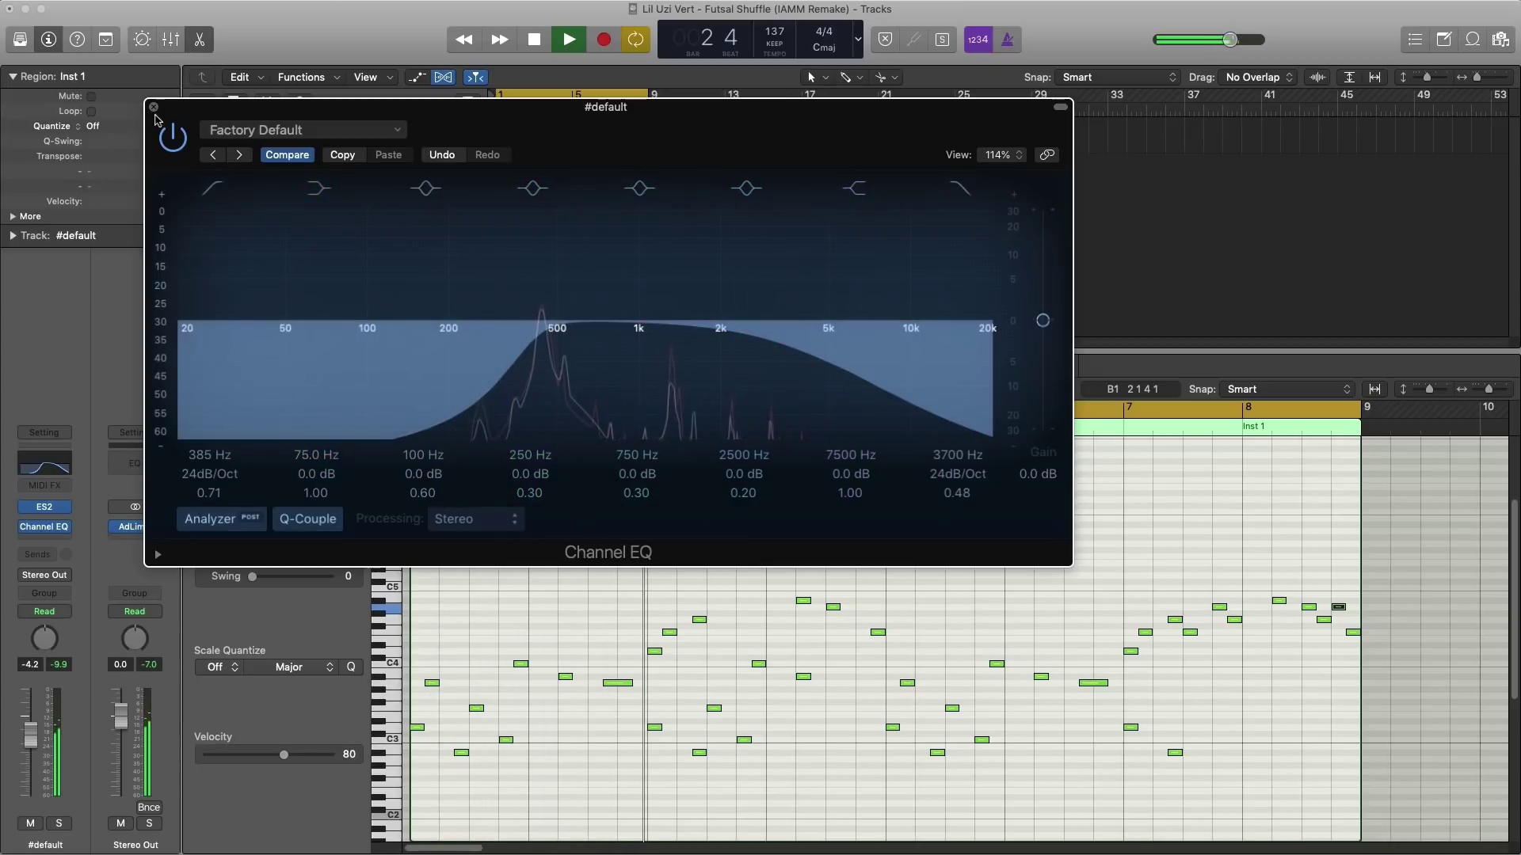
{"action": "left_click", "coordinate": [153, 106]}
{"action": "key", "text": "space"}
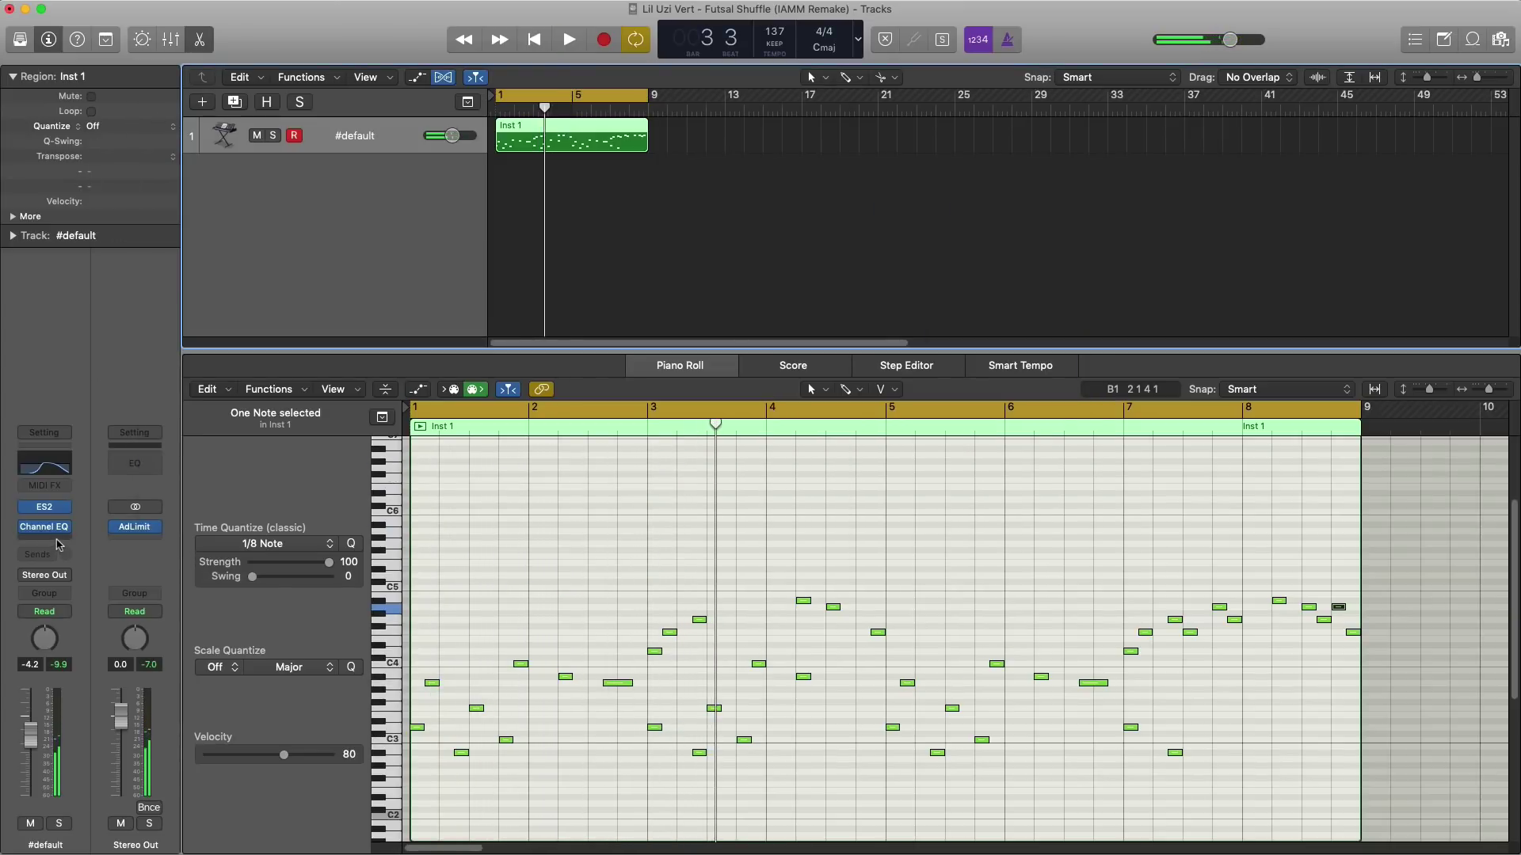
Step: Insert a Delay Designer after the Channel EQ on the #default channel
{"action": "left_click", "coordinate": [58, 544]}
{"action": "mouse_move", "coordinate": [88, 603]}
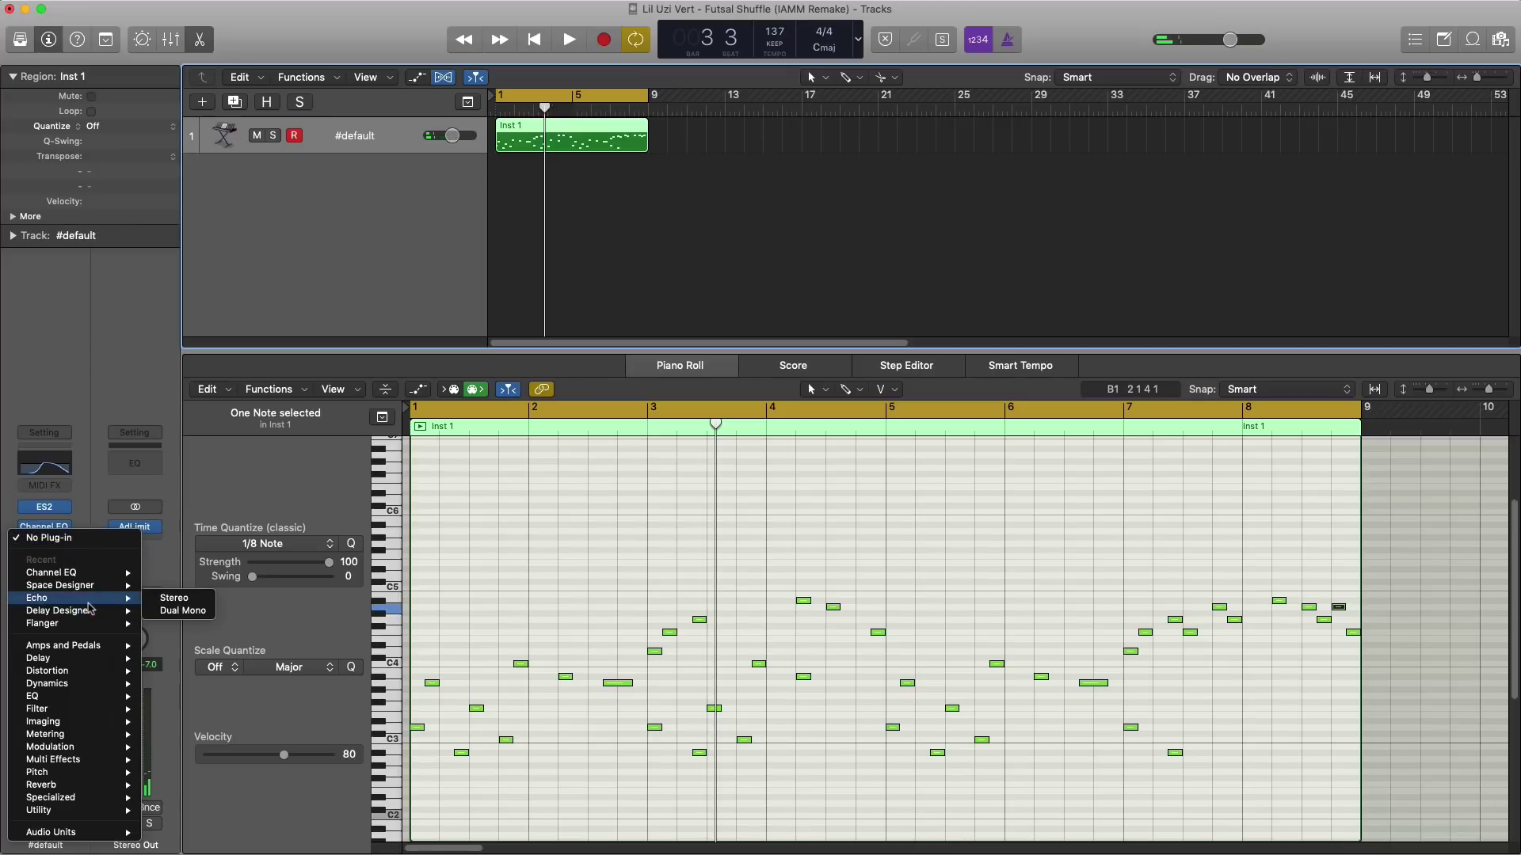
{"action": "mouse_move", "coordinate": [68, 661]}
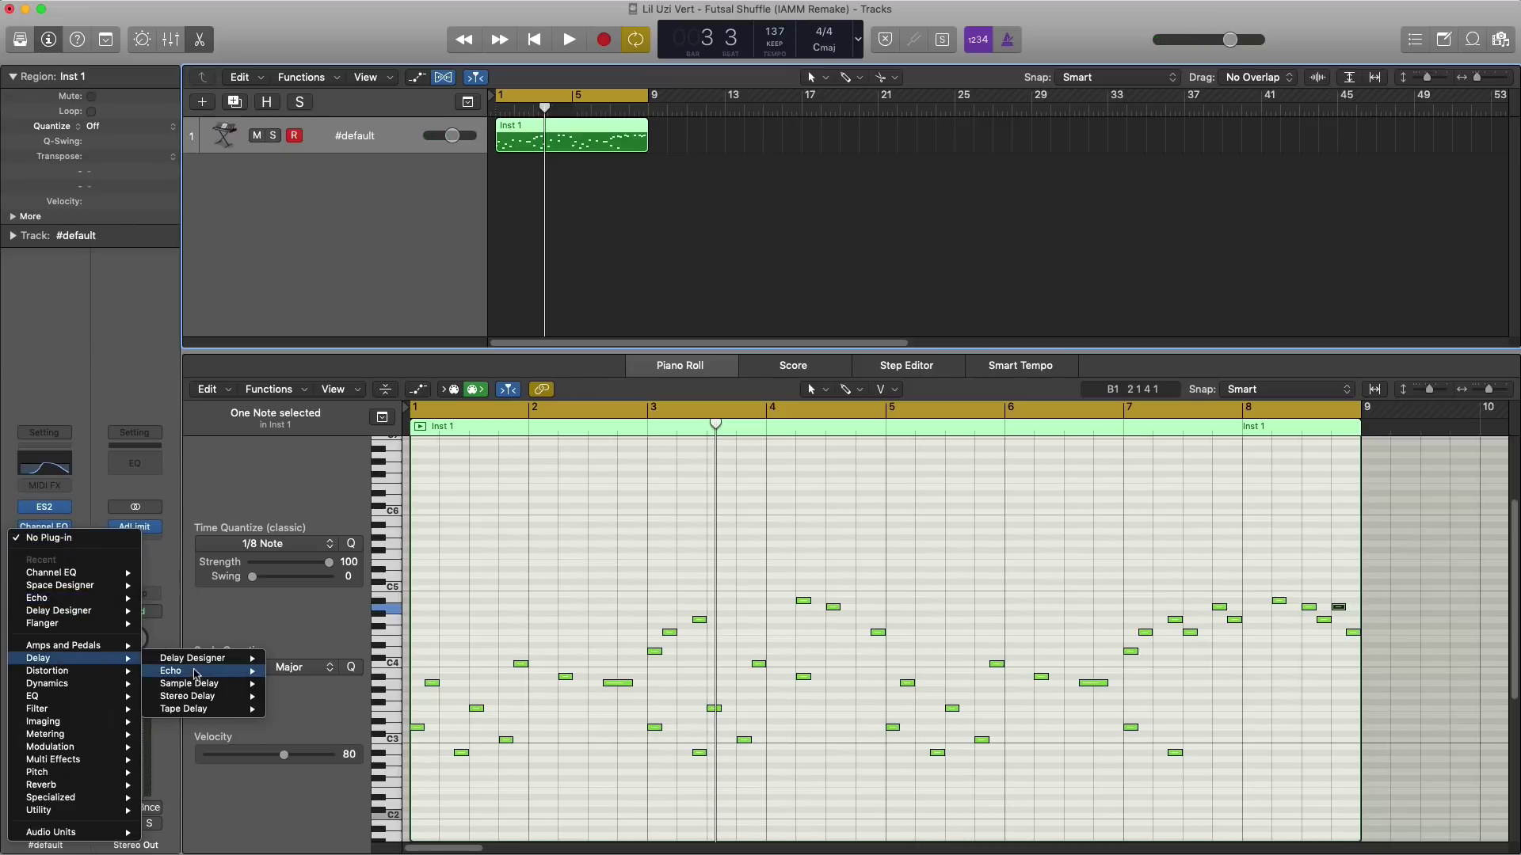
{"action": "mouse_move", "coordinate": [218, 700]}
{"action": "left_click", "coordinate": [287, 660]}
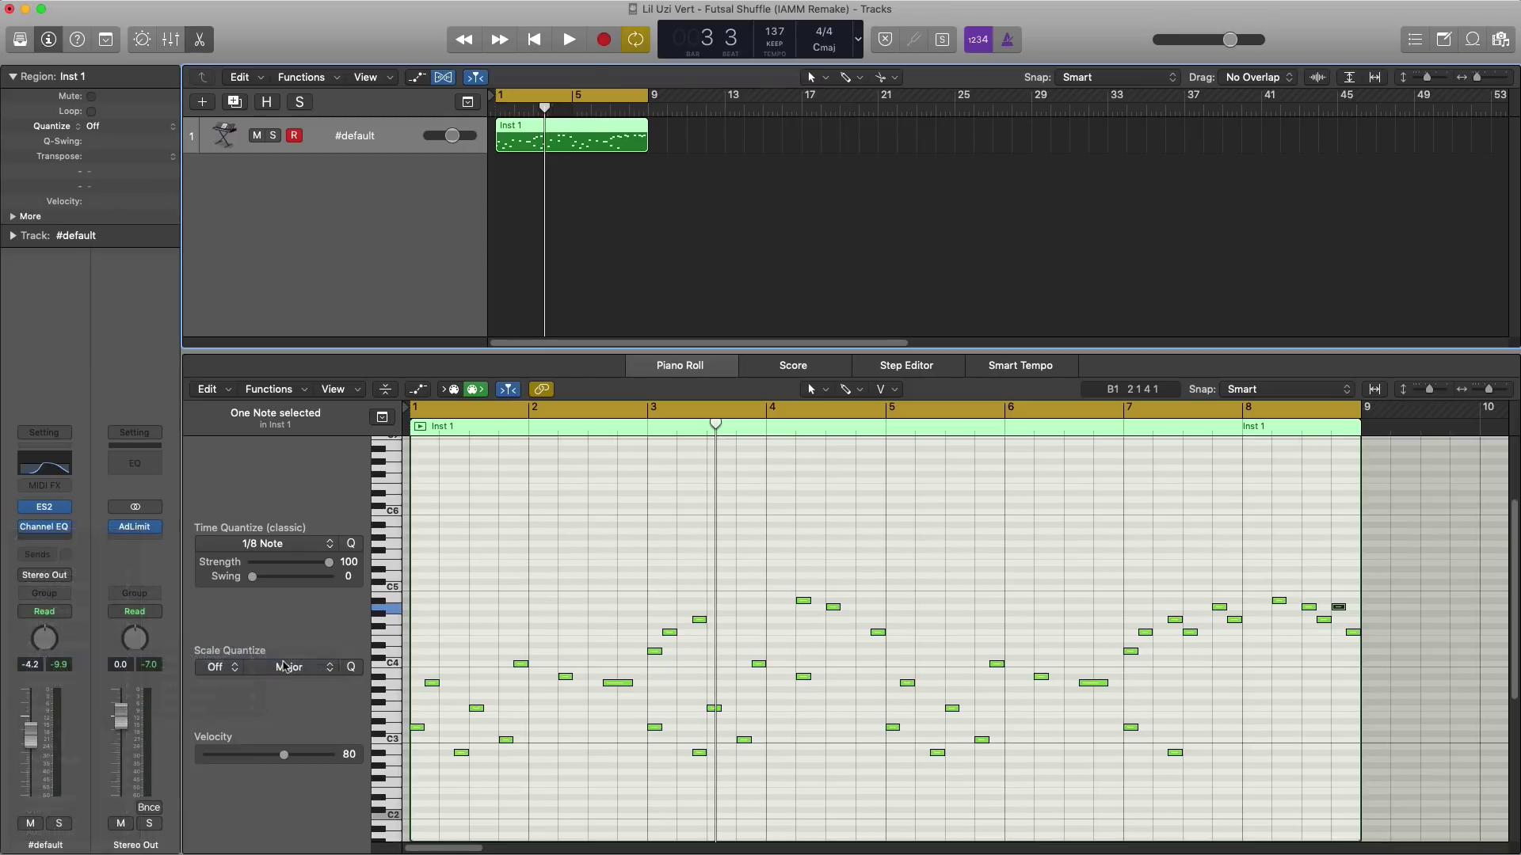
Step: Load the Delay Designer preset 1\8 Alternating Pan, lower its wet mix slightly during playback, and close the plug-in window
{"action": "left_click", "coordinate": [547, 169]}
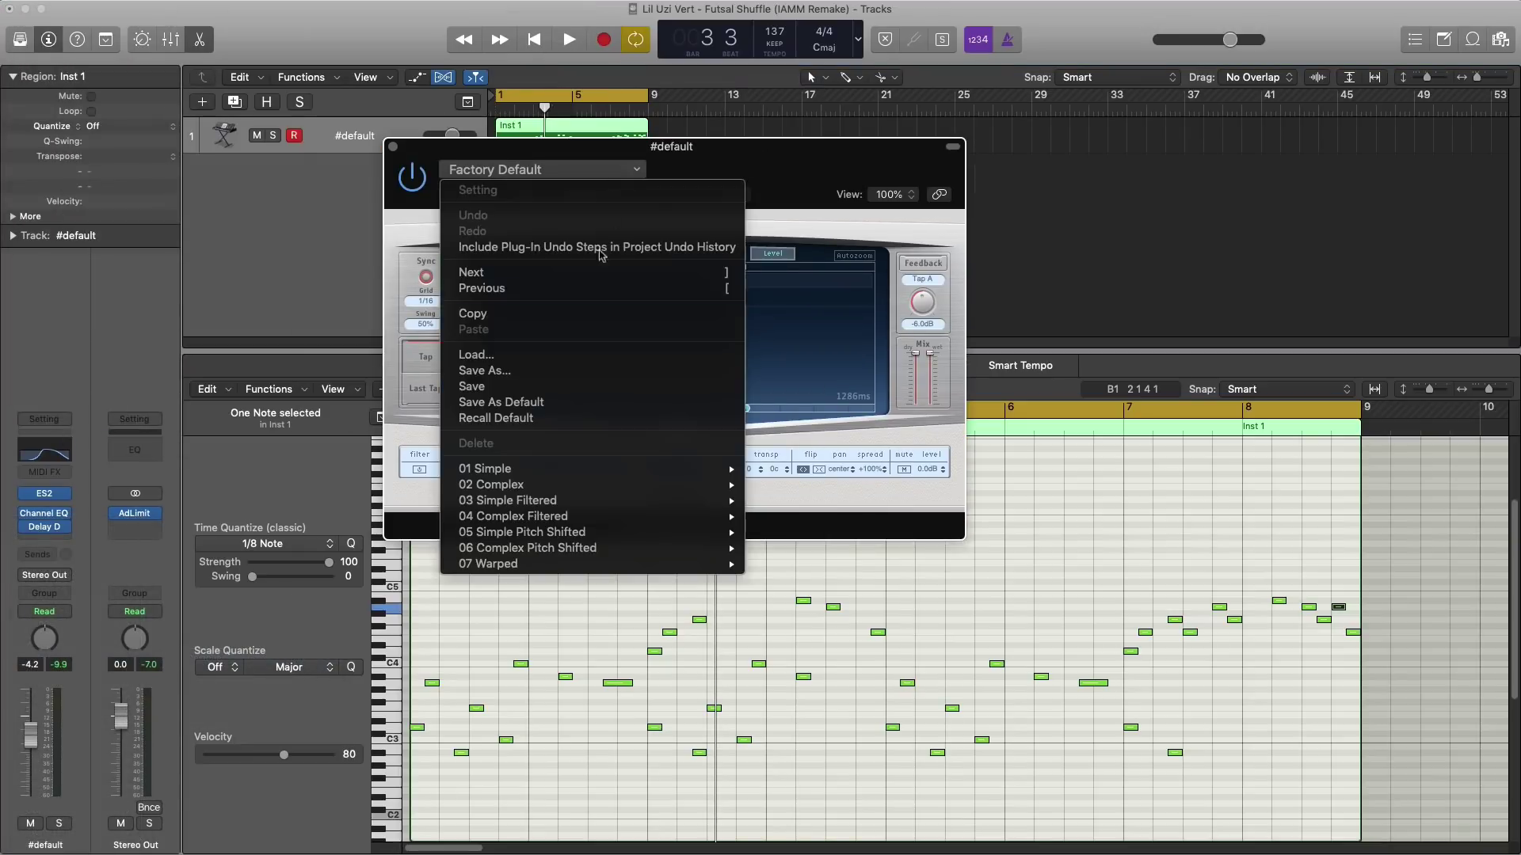
{"action": "mouse_move", "coordinate": [713, 469]}
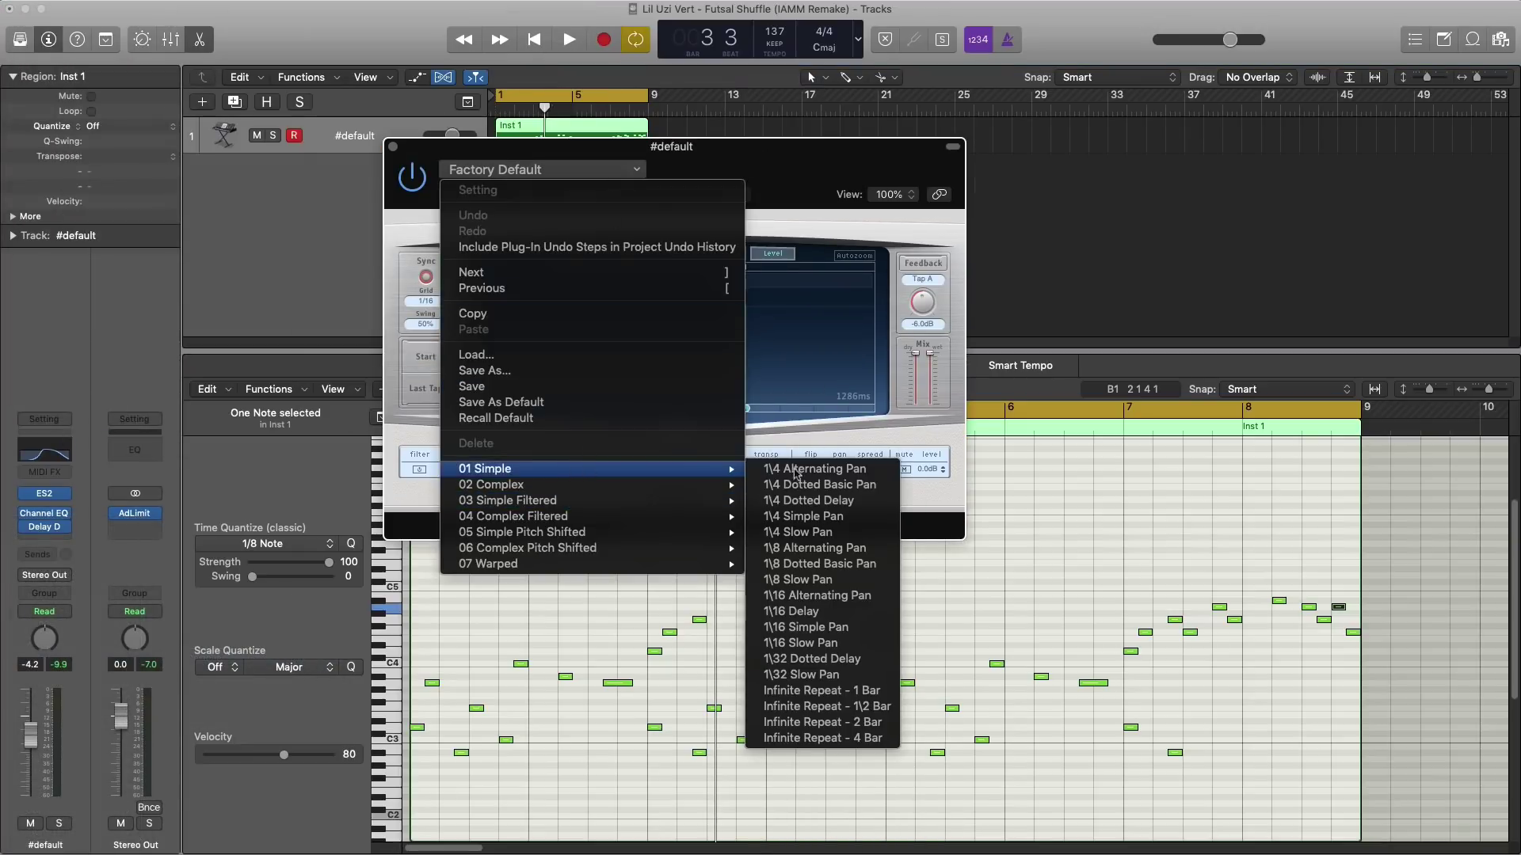
{"action": "left_click", "coordinate": [836, 553]}
{"action": "key", "text": "space"}
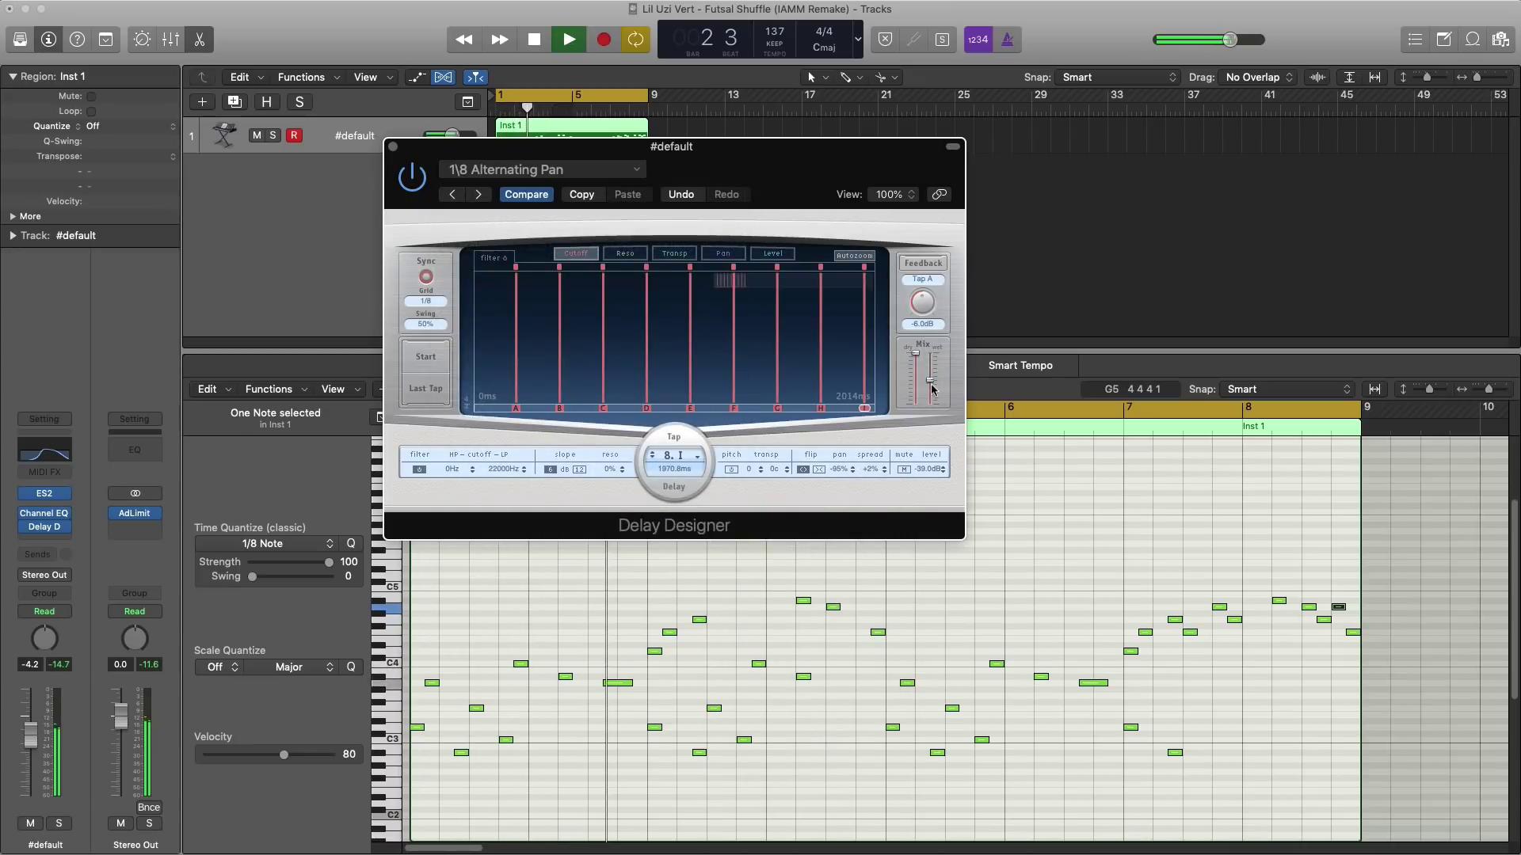
{"action": "left_click_drag", "start_coordinate": [933, 389], "coordinate": [930, 396]}
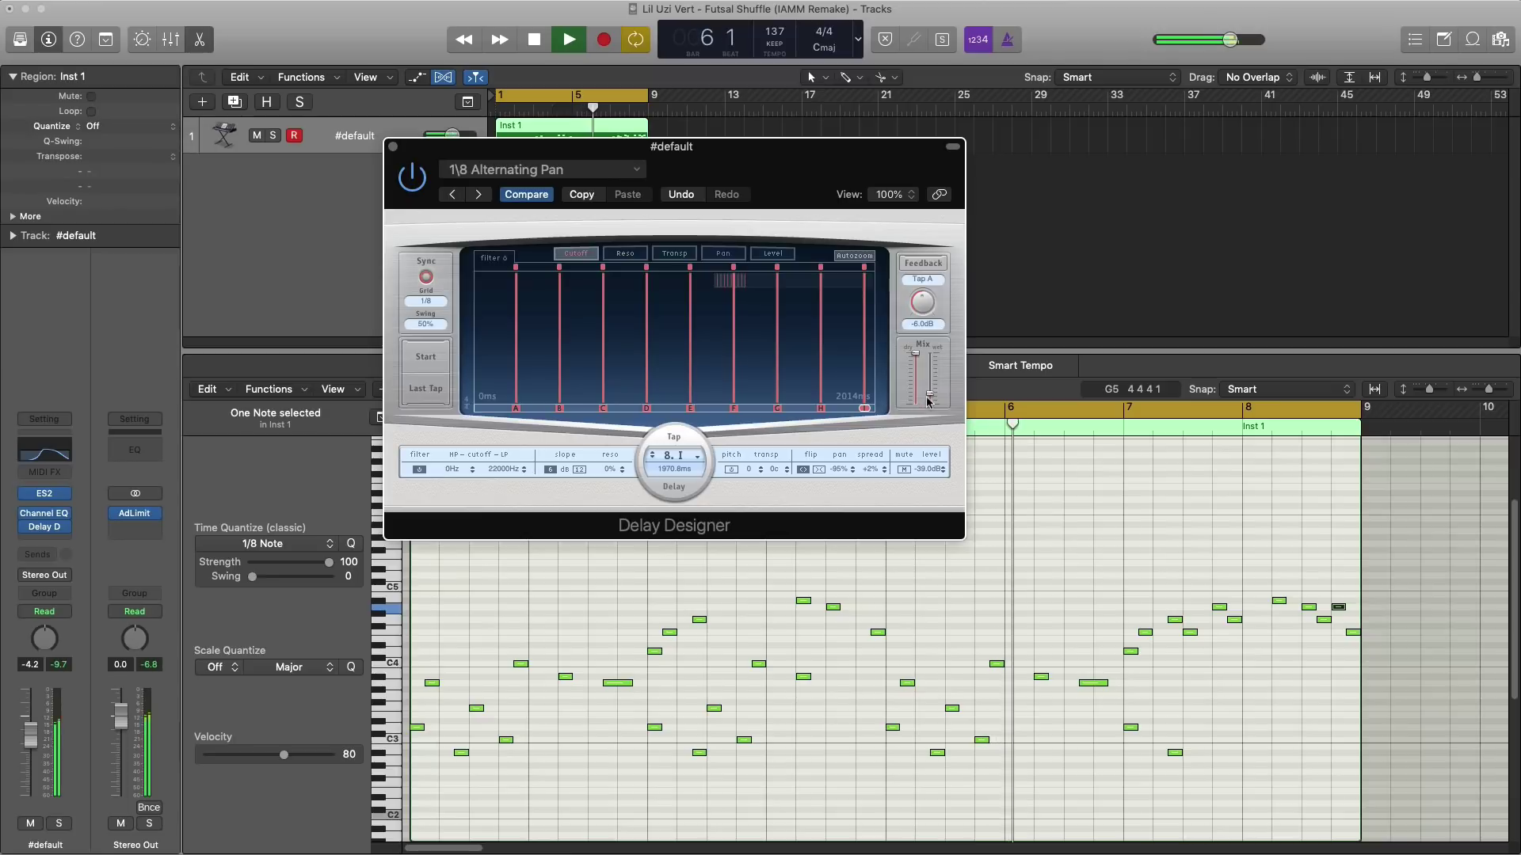
{"action": "left_click", "coordinate": [393, 148]}
{"action": "key", "text": "space"}
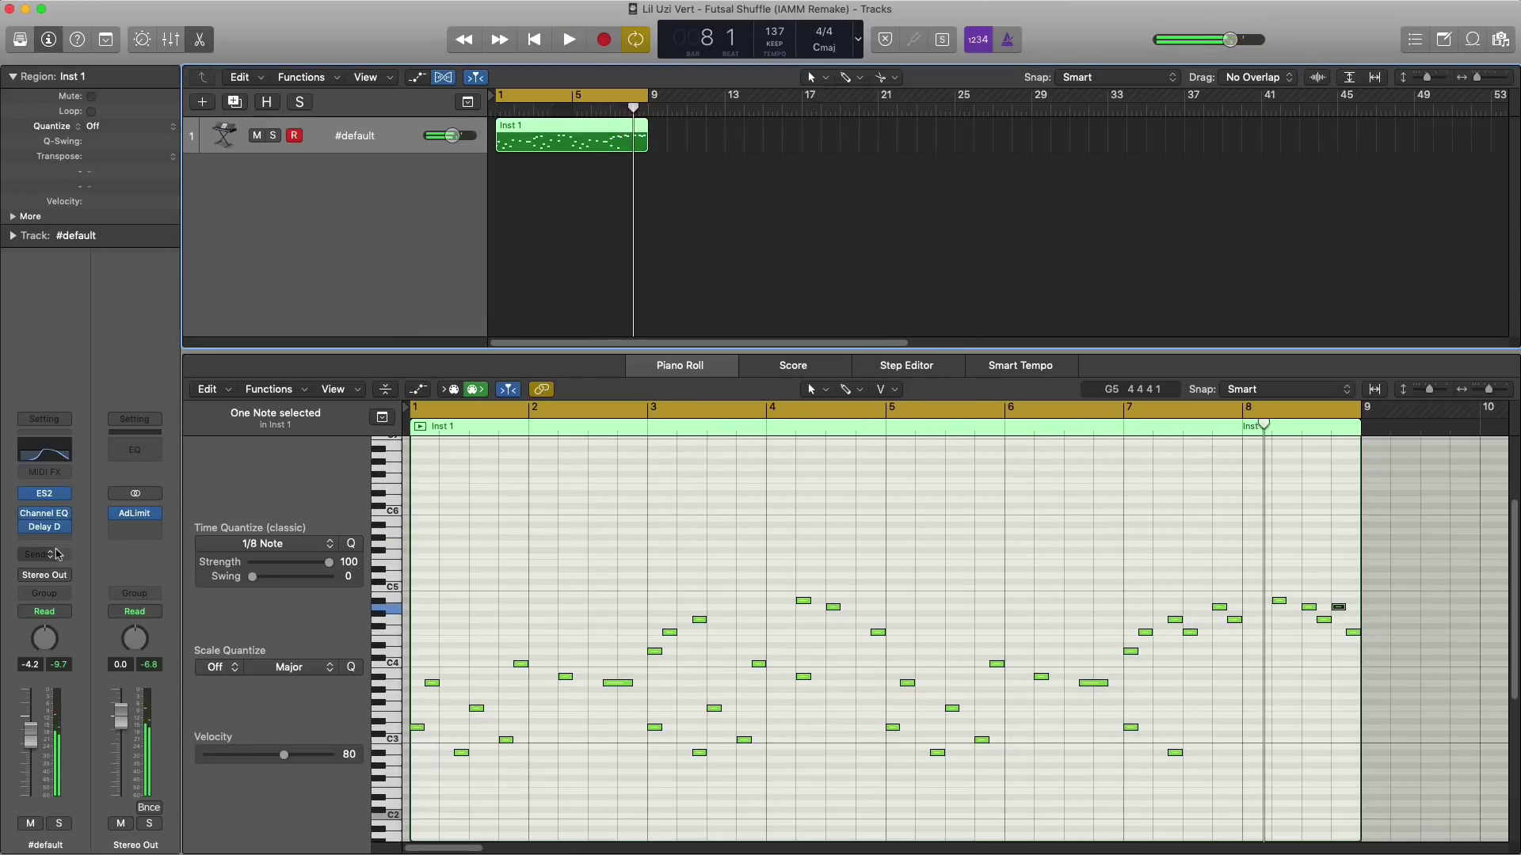
Step: Insert a stereo Space Designer after the delay on the #default channel and load the Warped Spaces preset 02.3s Gun Shot
{"action": "left_click", "coordinate": [65, 542]}
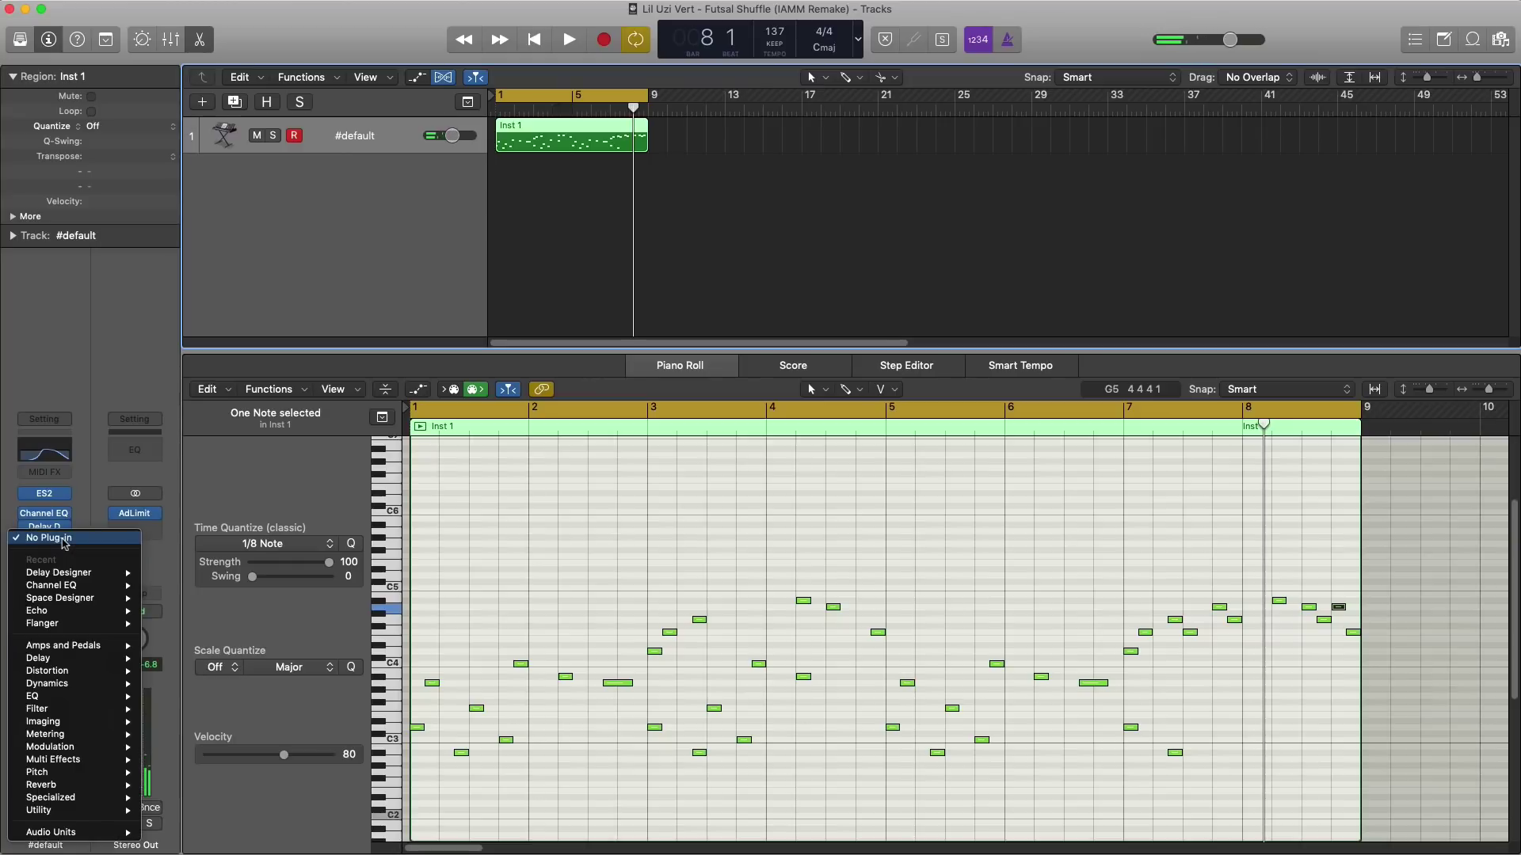
{"action": "mouse_move", "coordinate": [89, 601]}
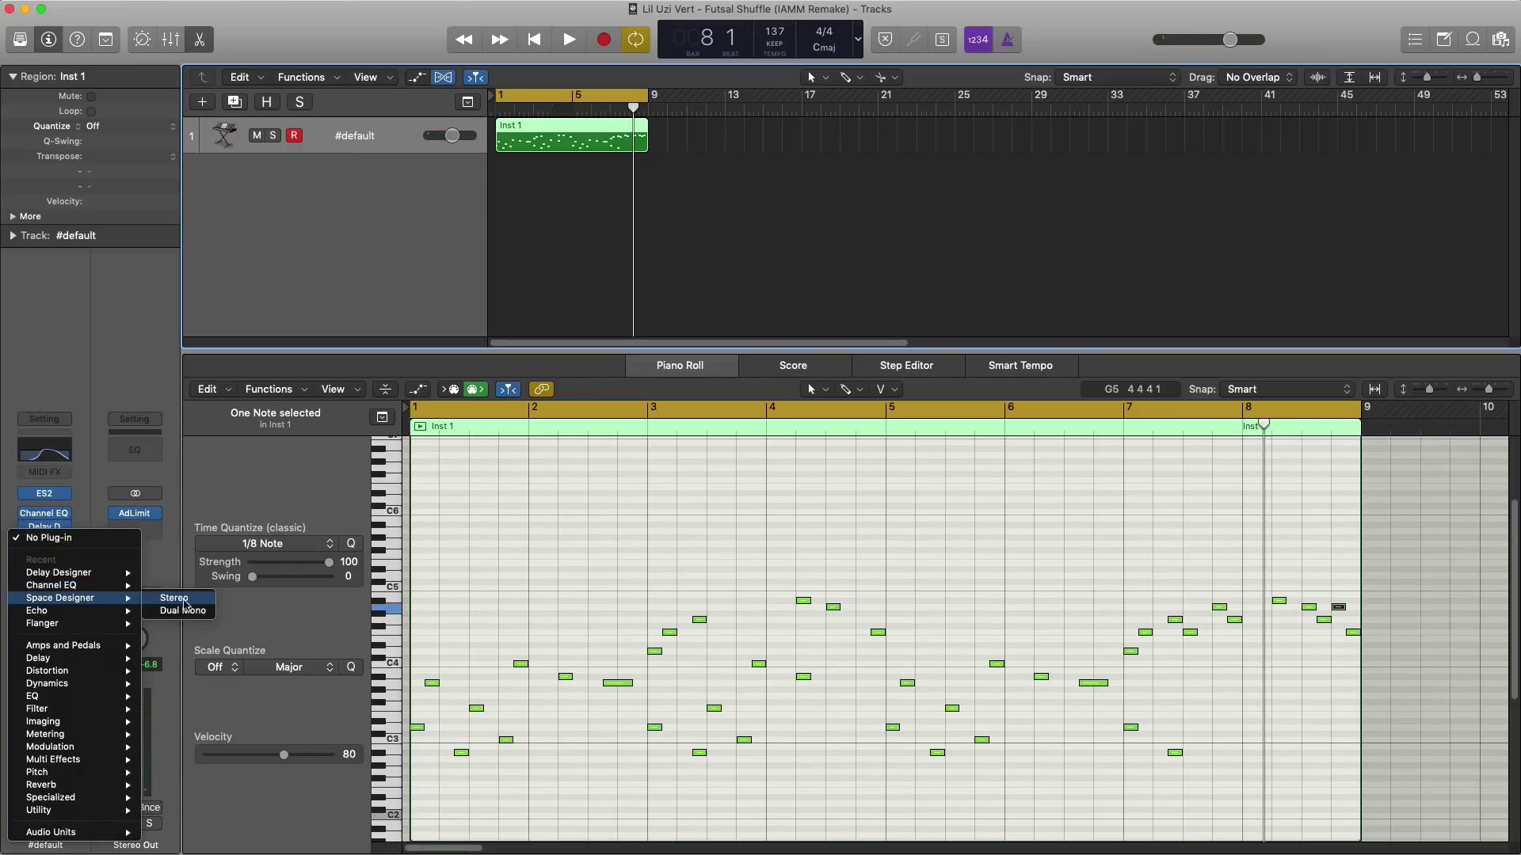
{"action": "left_click", "coordinate": [208, 600]}
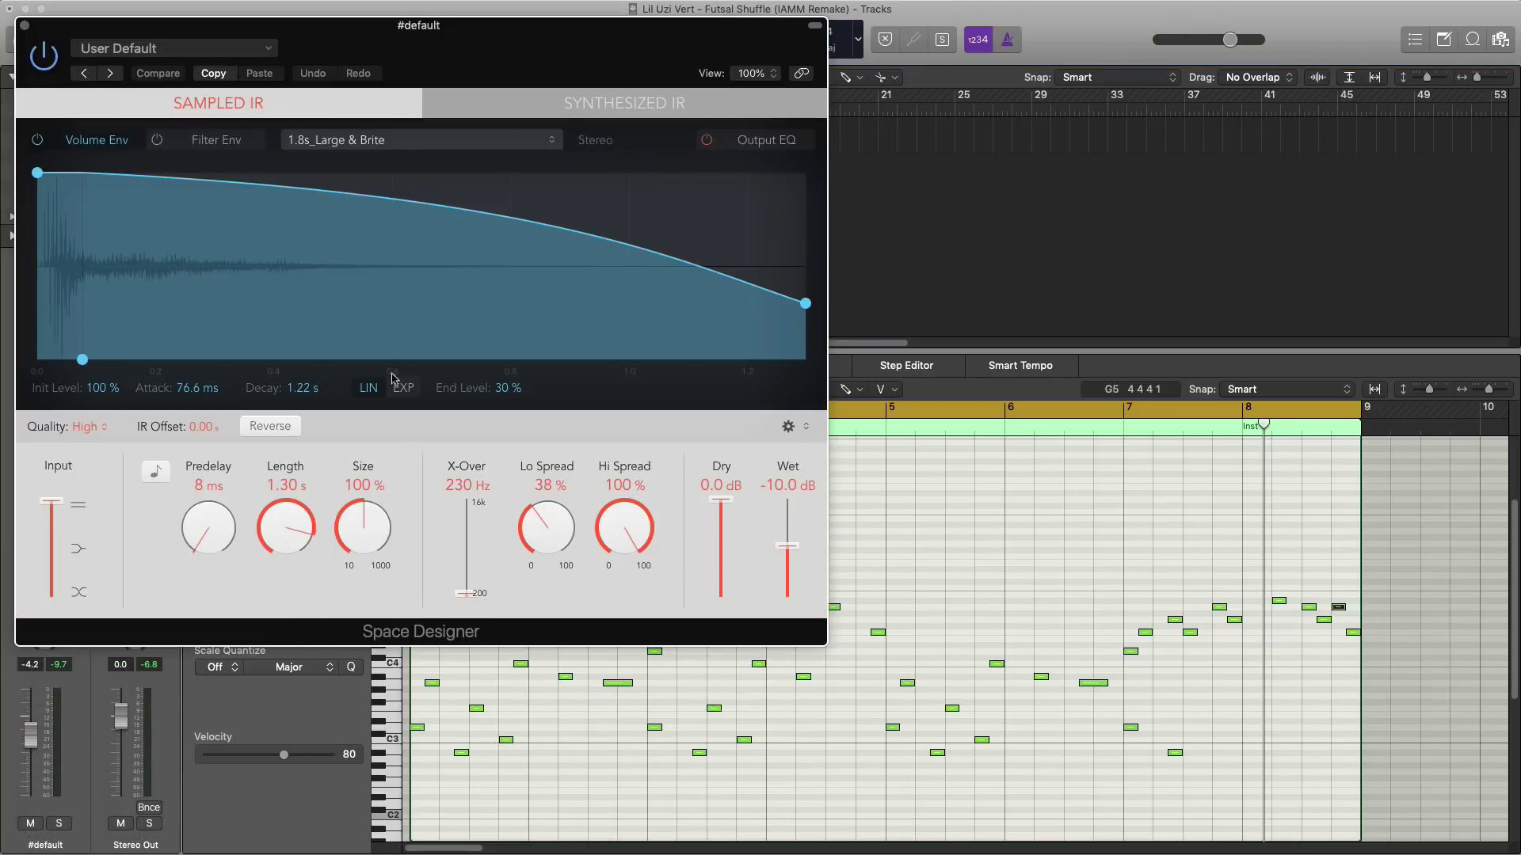
{"action": "left_click", "coordinate": [174, 48]}
{"action": "mouse_move", "coordinate": [219, 356]}
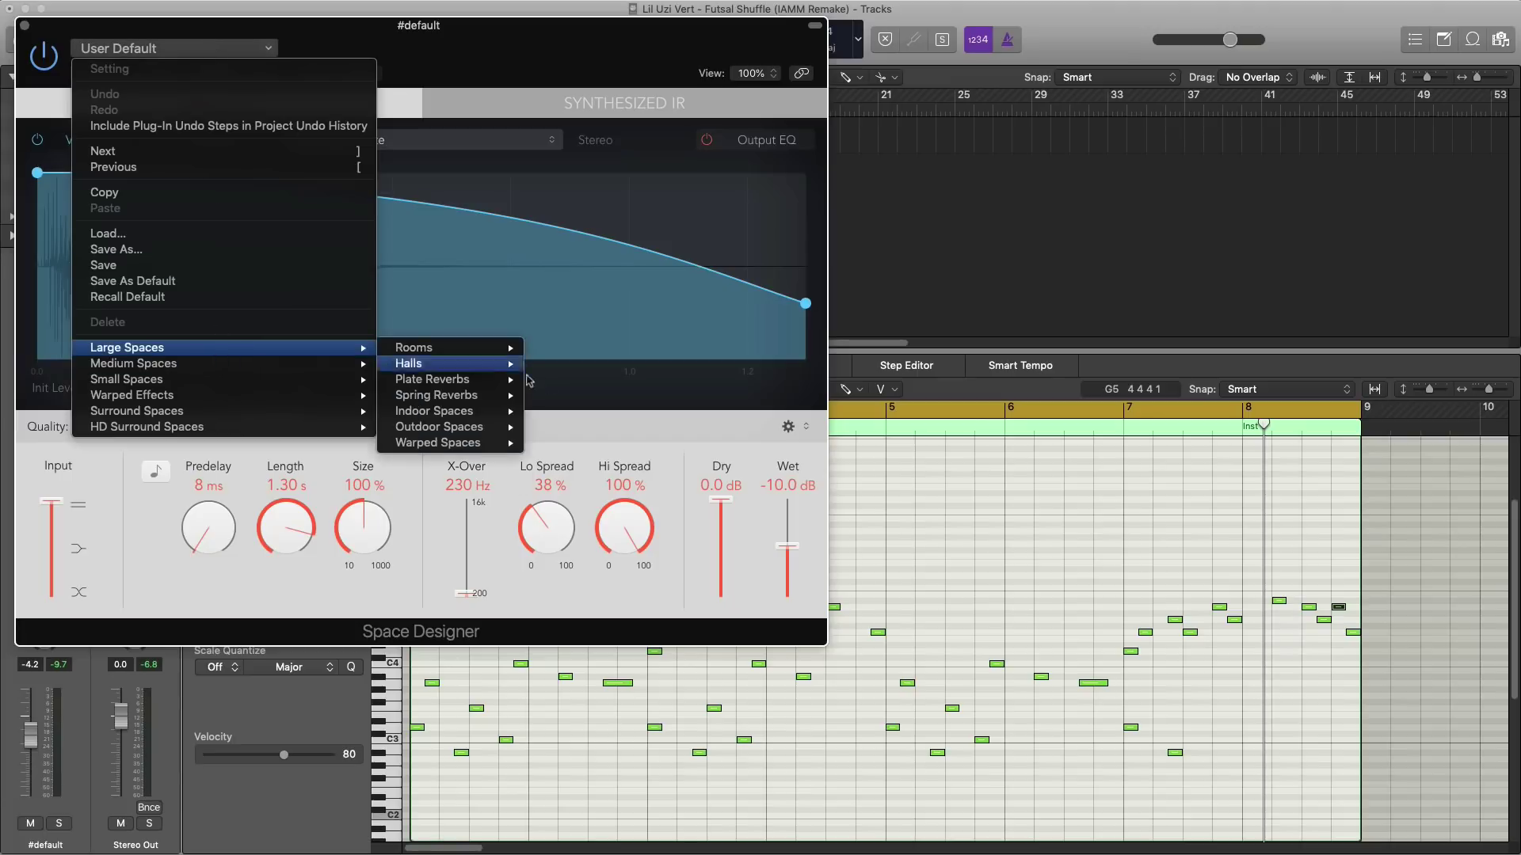
{"action": "mouse_move", "coordinate": [459, 442]}
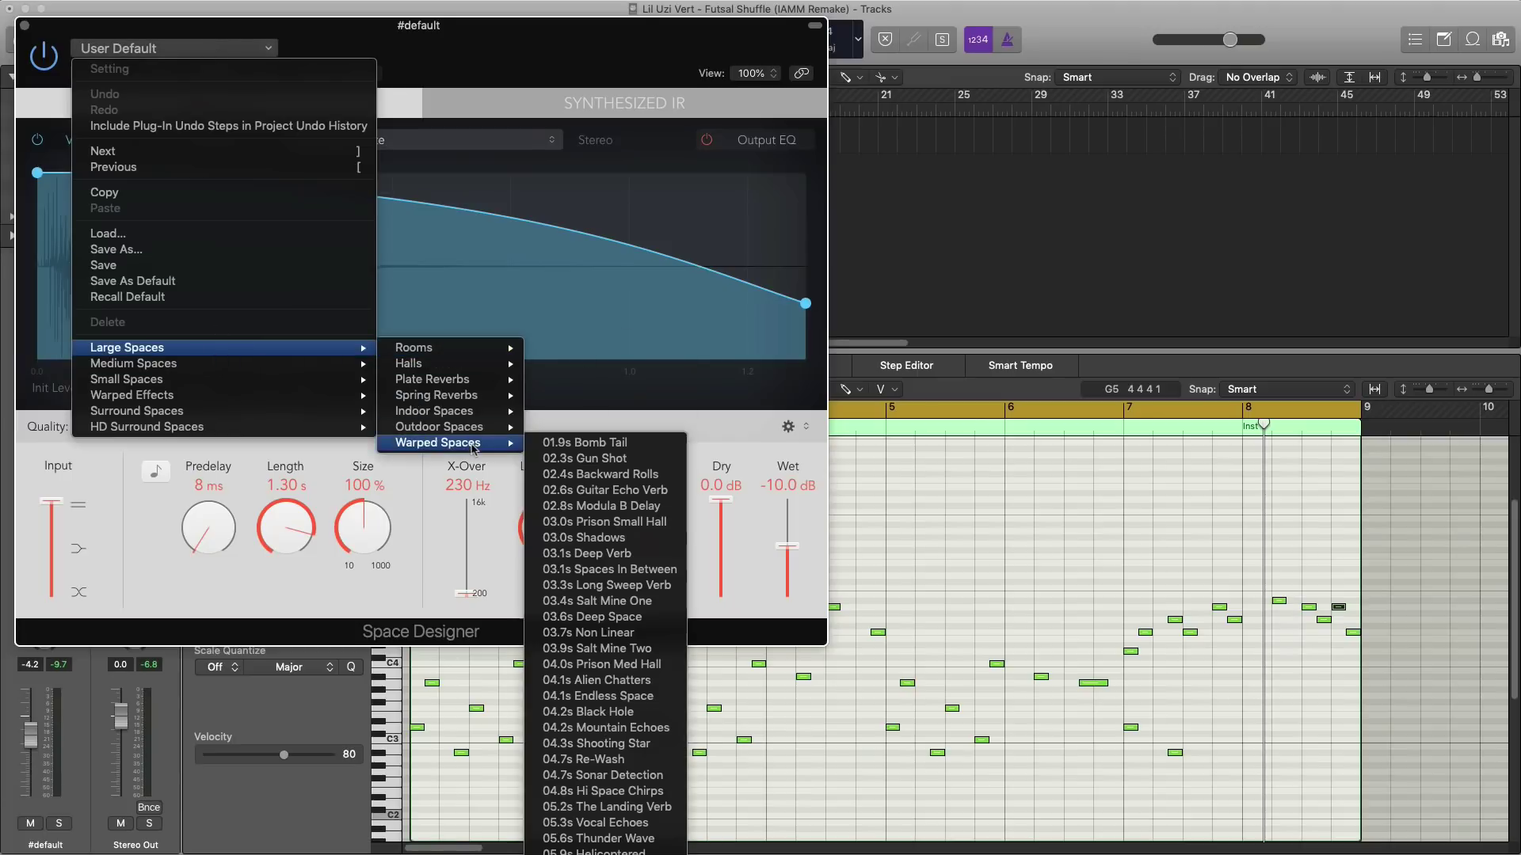
{"action": "left_click", "coordinate": [586, 460]}
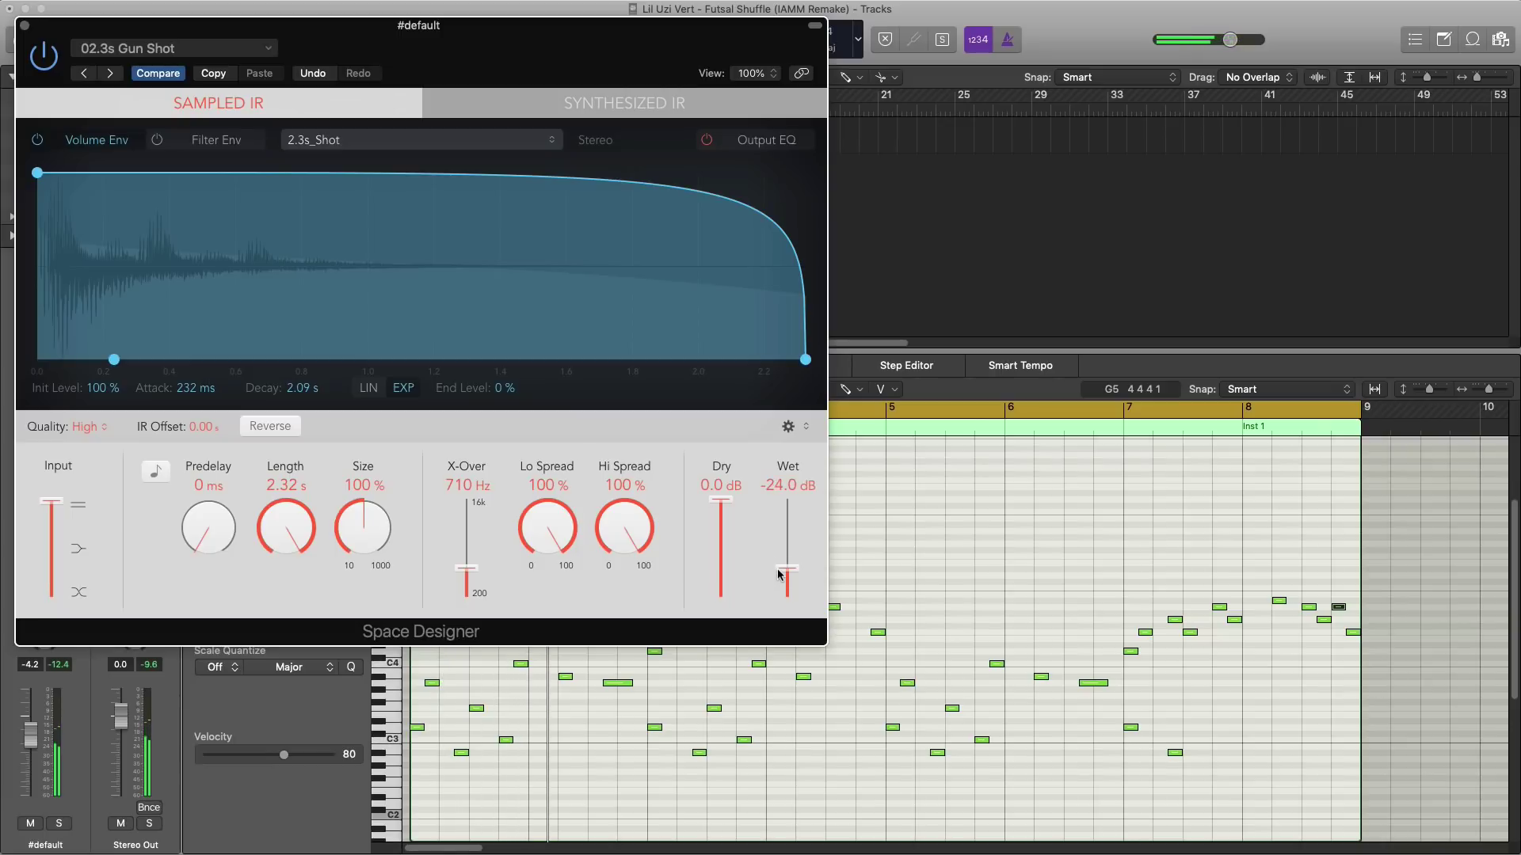
Step: Set the Space Designer's Wet level to -21 dB during playback, and close the plug-in window and the Piano Roll
{"action": "left_click_drag", "start_coordinate": [779, 570], "coordinate": [790, 572]}
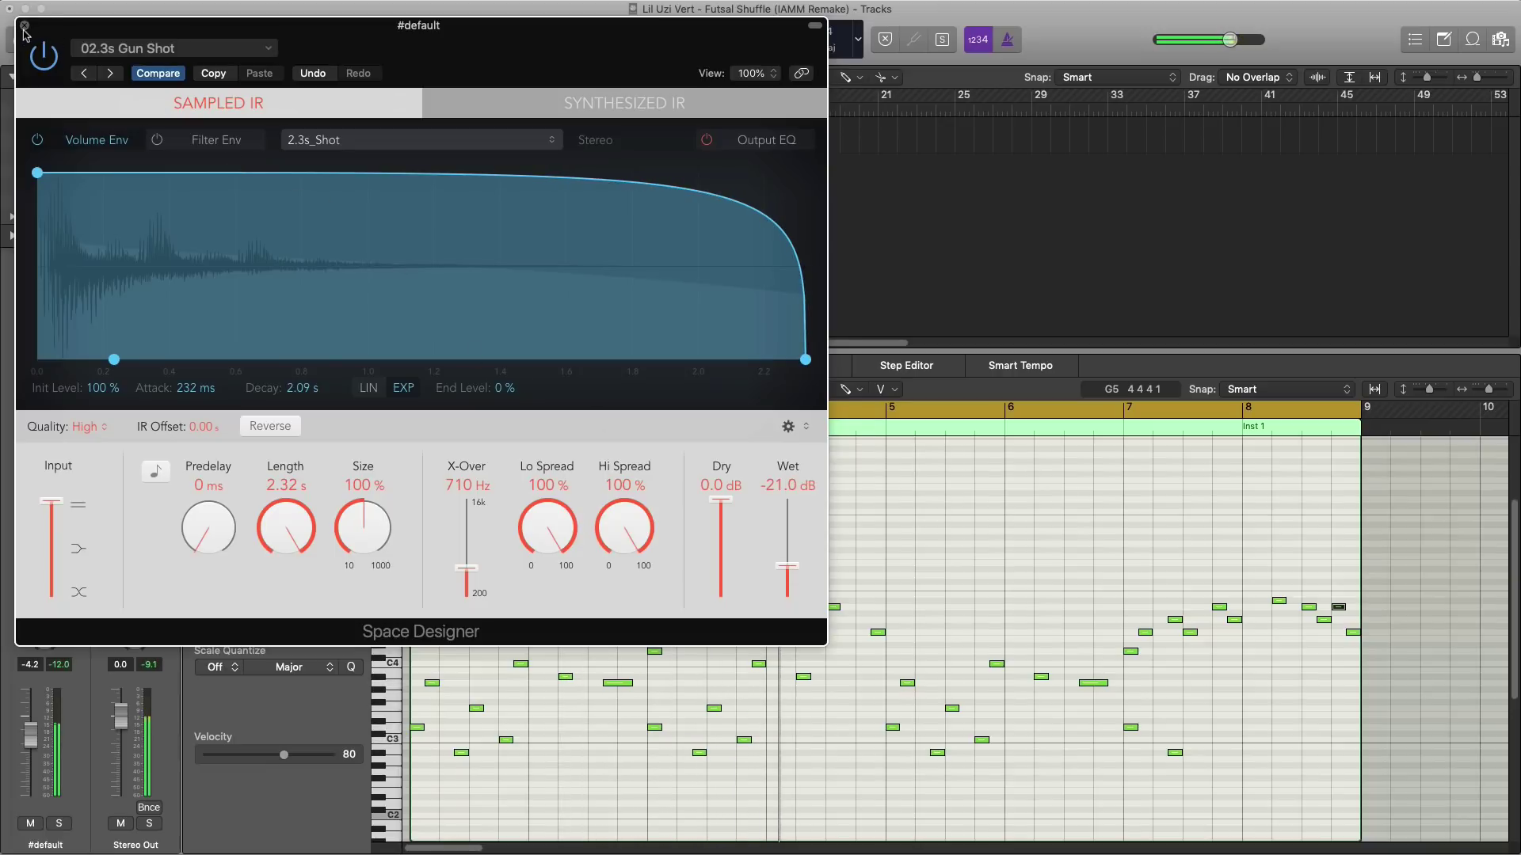
{"action": "key", "text": "super+w"}
{"action": "key", "text": "e"}
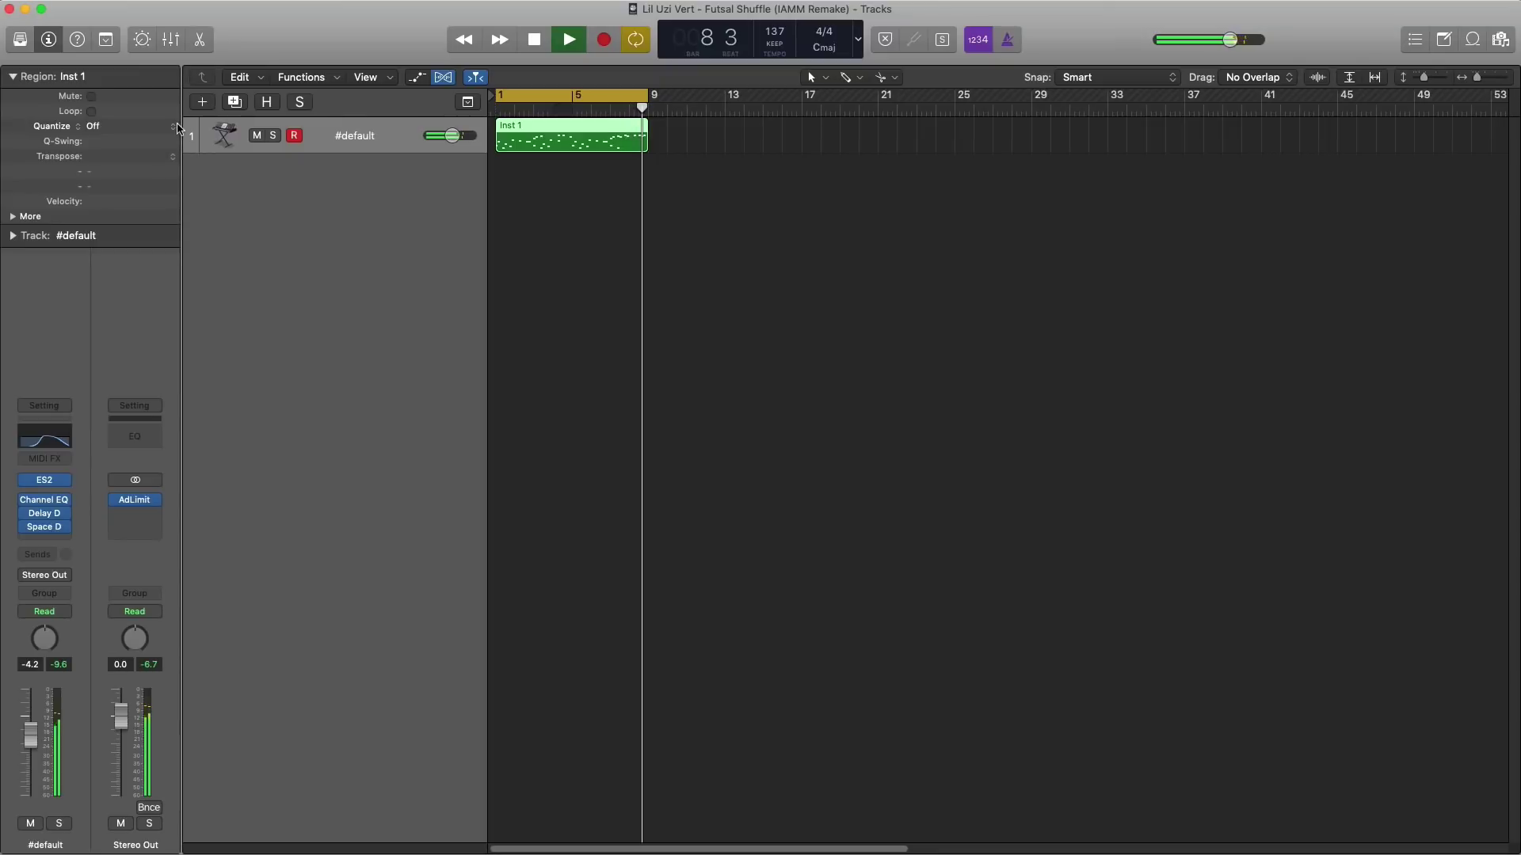
{"action": "key", "text": "space"}
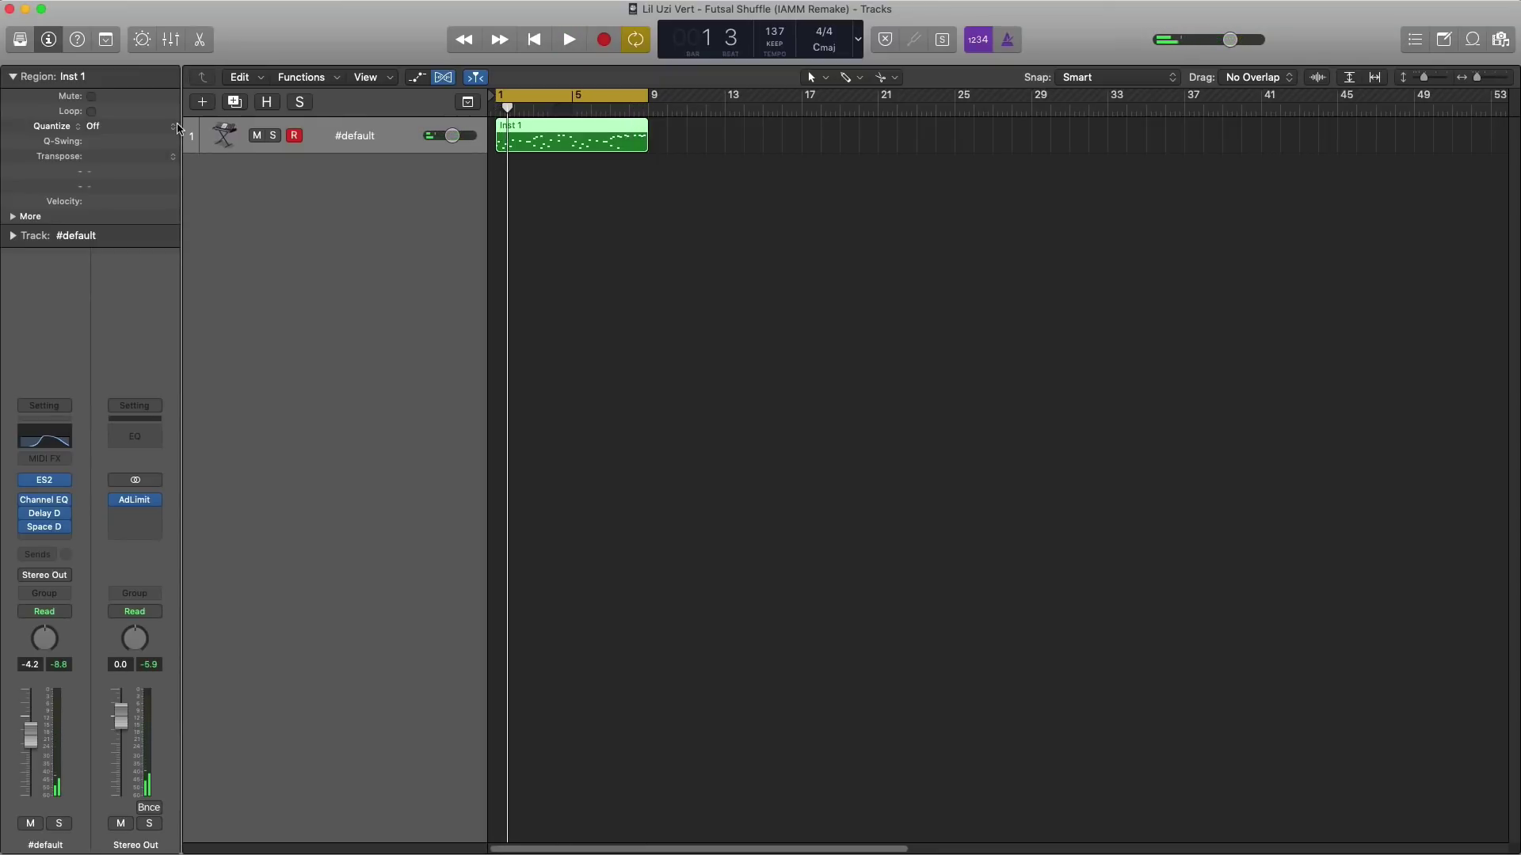
Step: Enlarge the track rows vertically and create one new audio track below the #default track
{"action": "key", "text": "super+Down"}
{"action": "key", "text": "super+Down"}
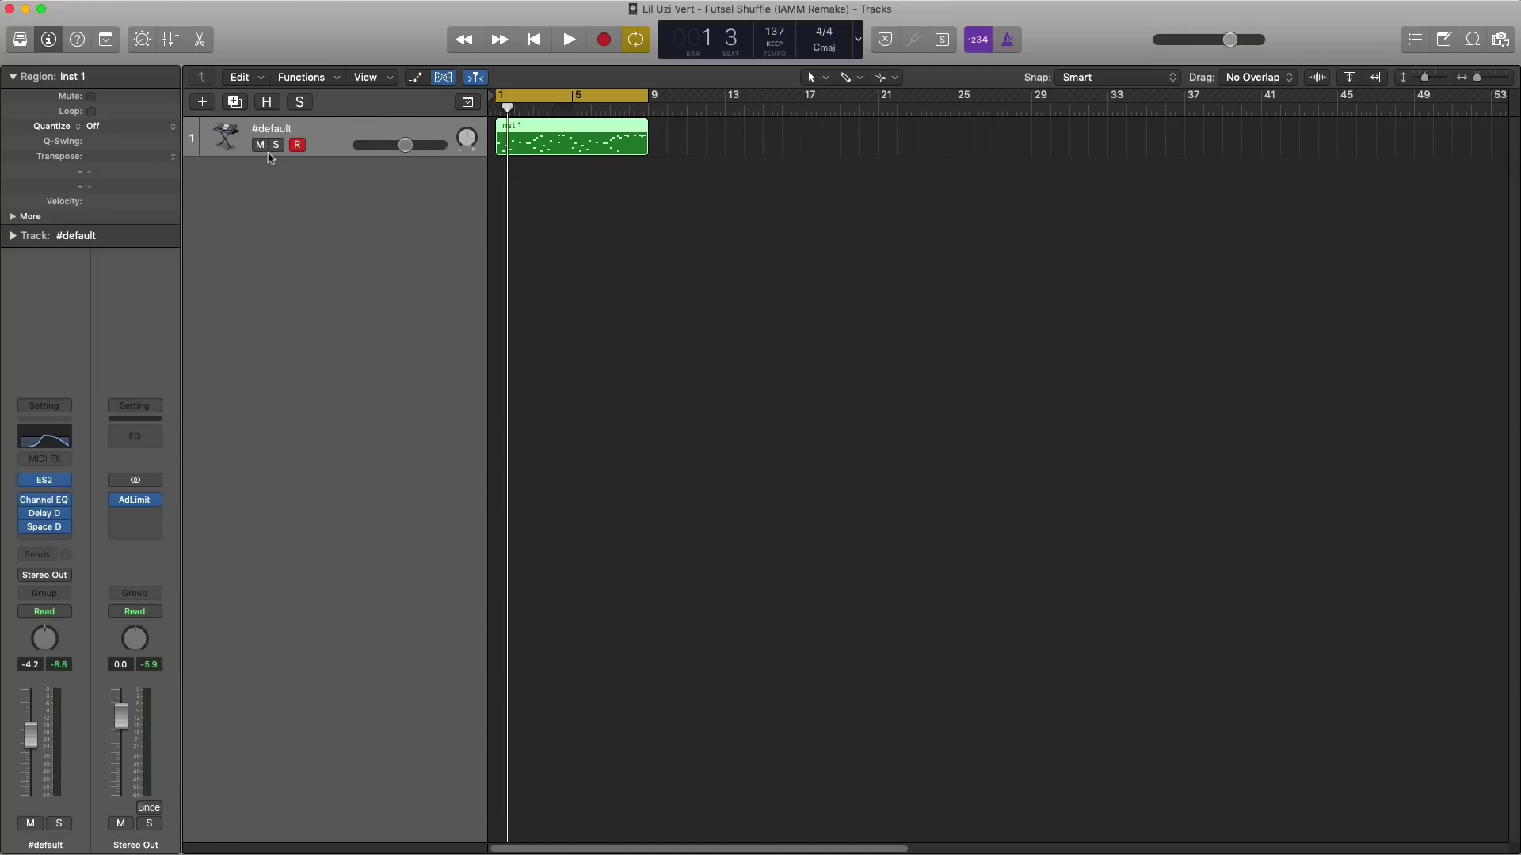
{"action": "left_click", "coordinate": [204, 103]}
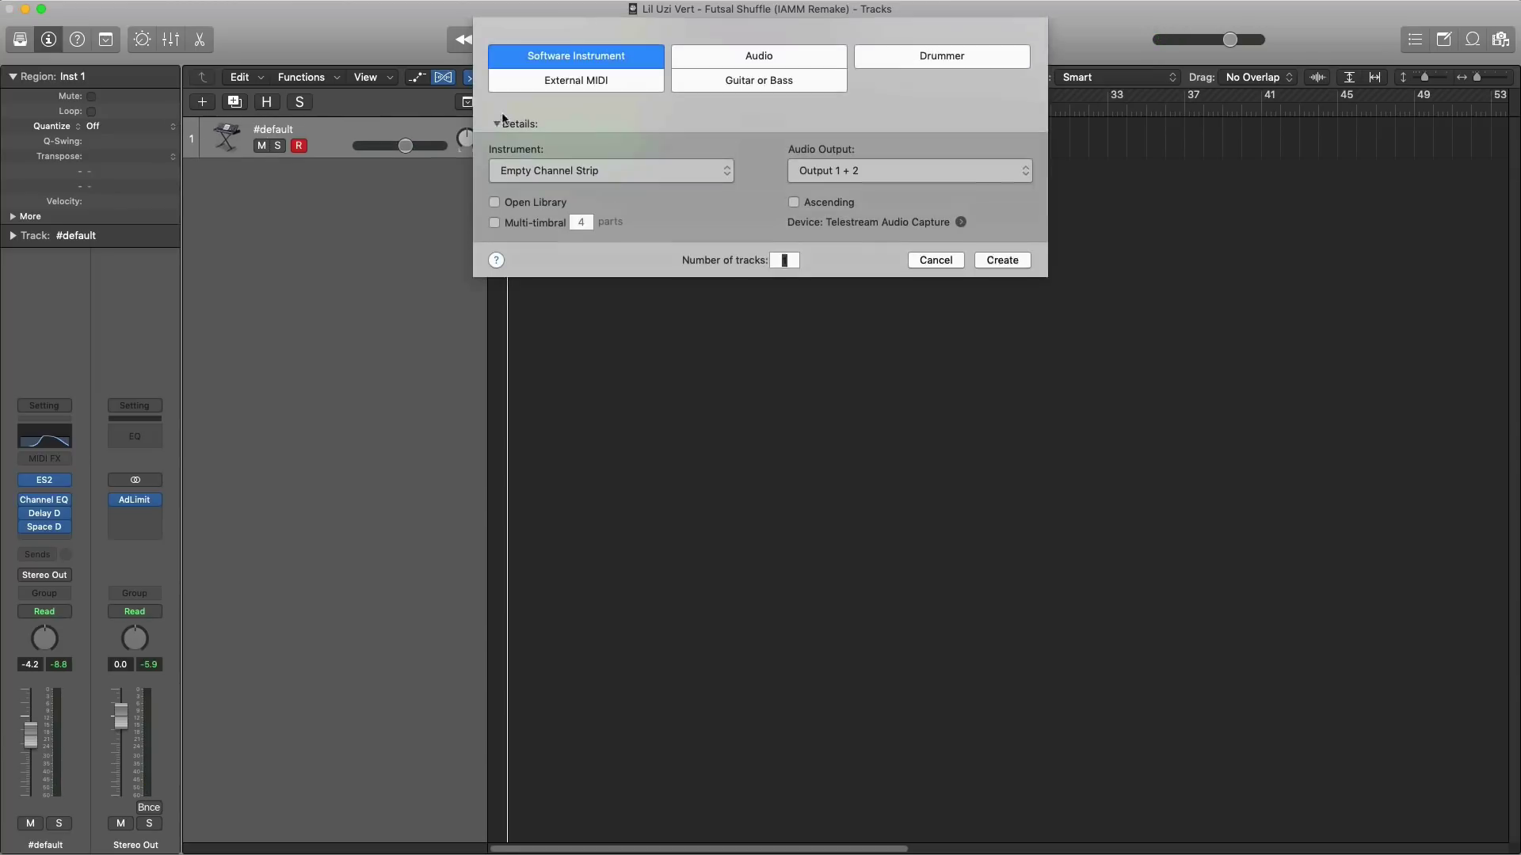
{"action": "left_click", "coordinate": [704, 63]}
{"action": "key", "text": "Return"}
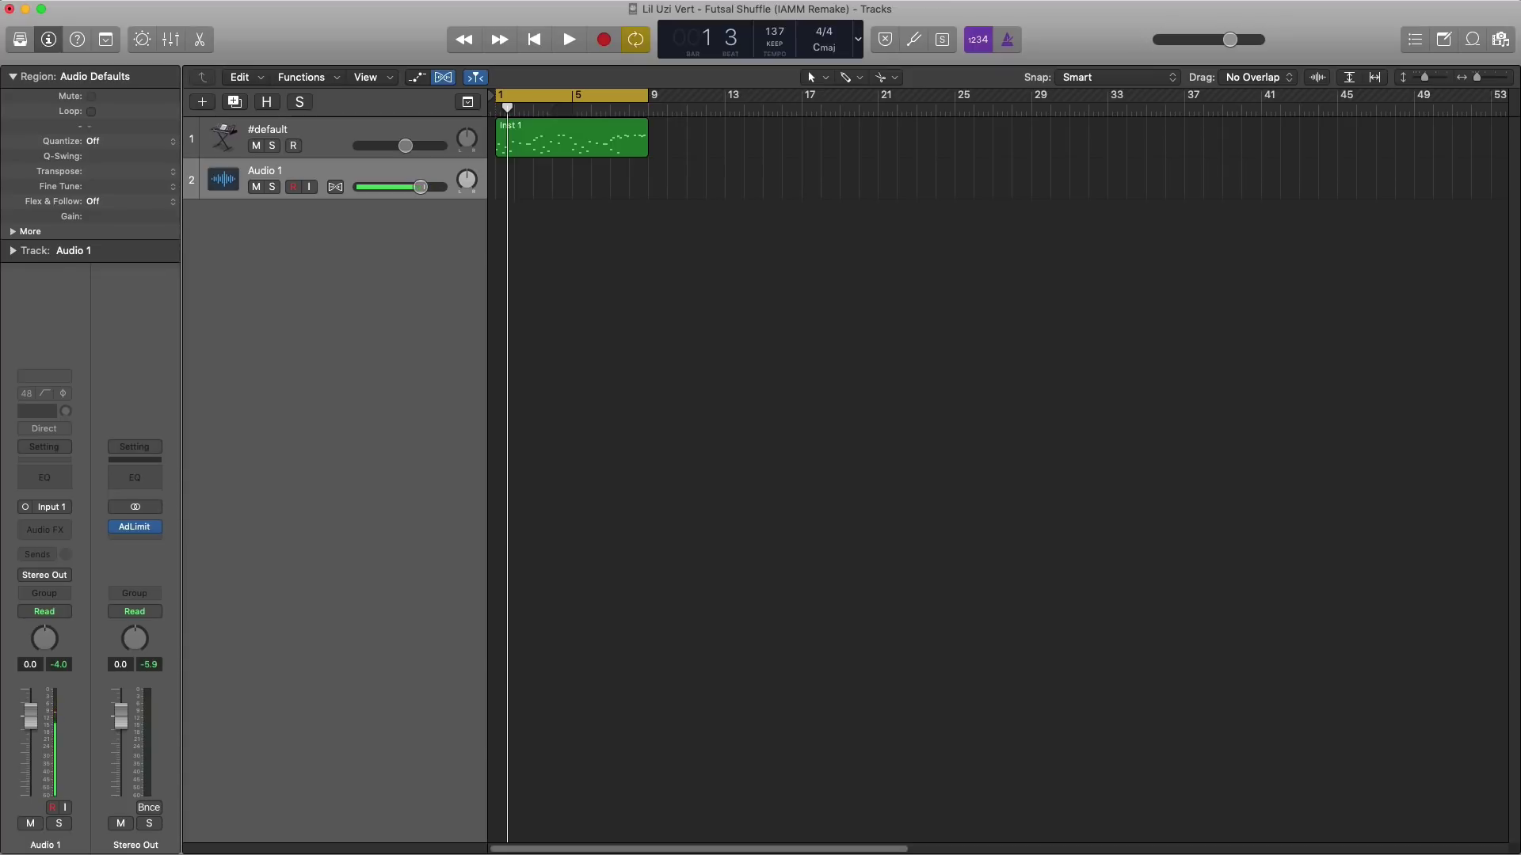
Step: Switch to the TextEdit document and have the text "Eternal Atake" spoken aloud
{"action": "key", "text": "super+Tab"}
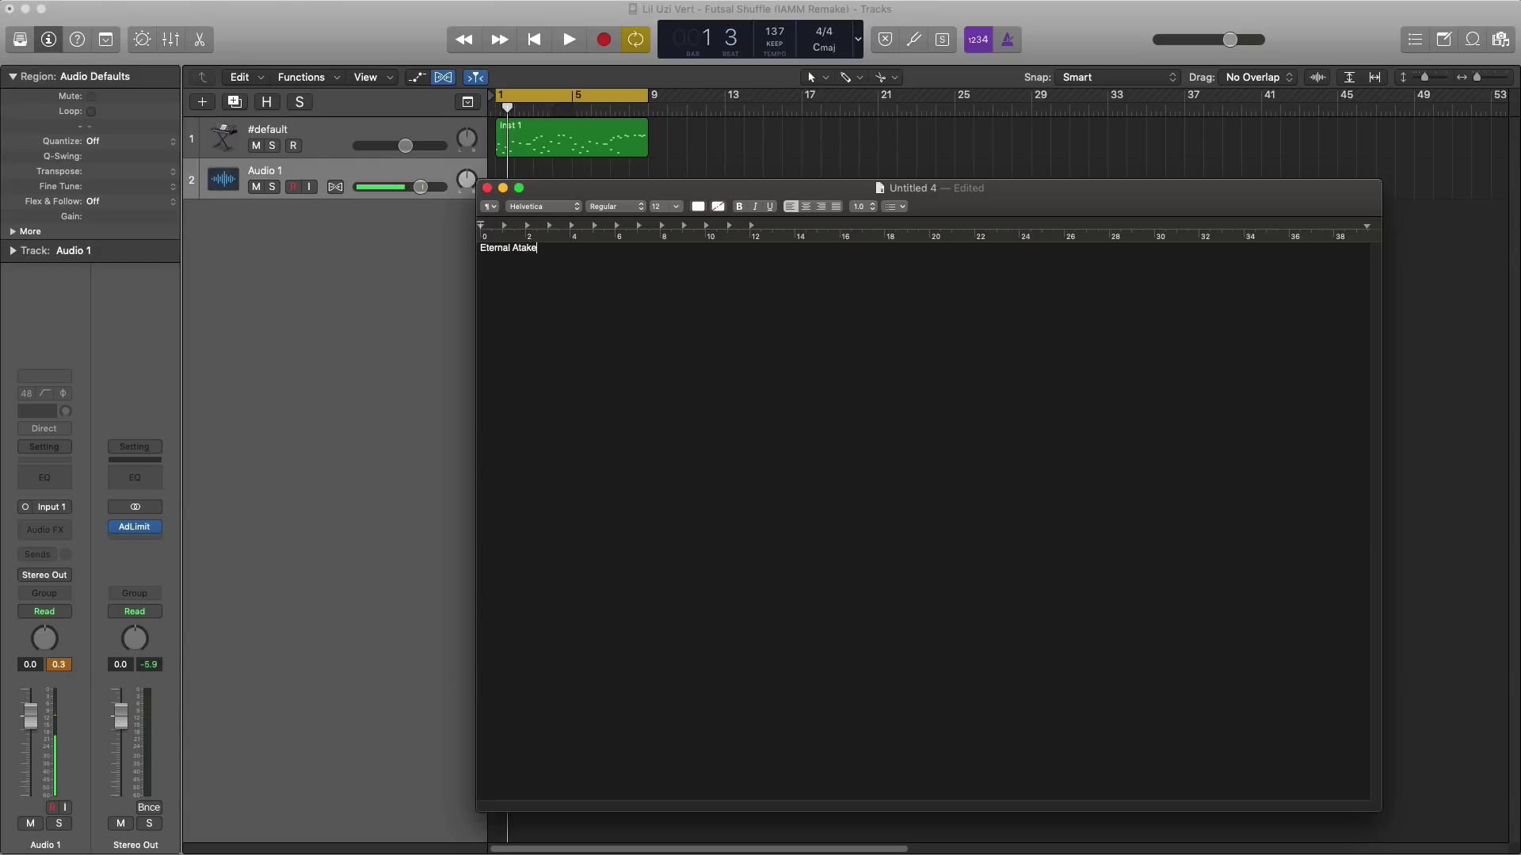
{"action": "right_click", "coordinate": [535, 286]}
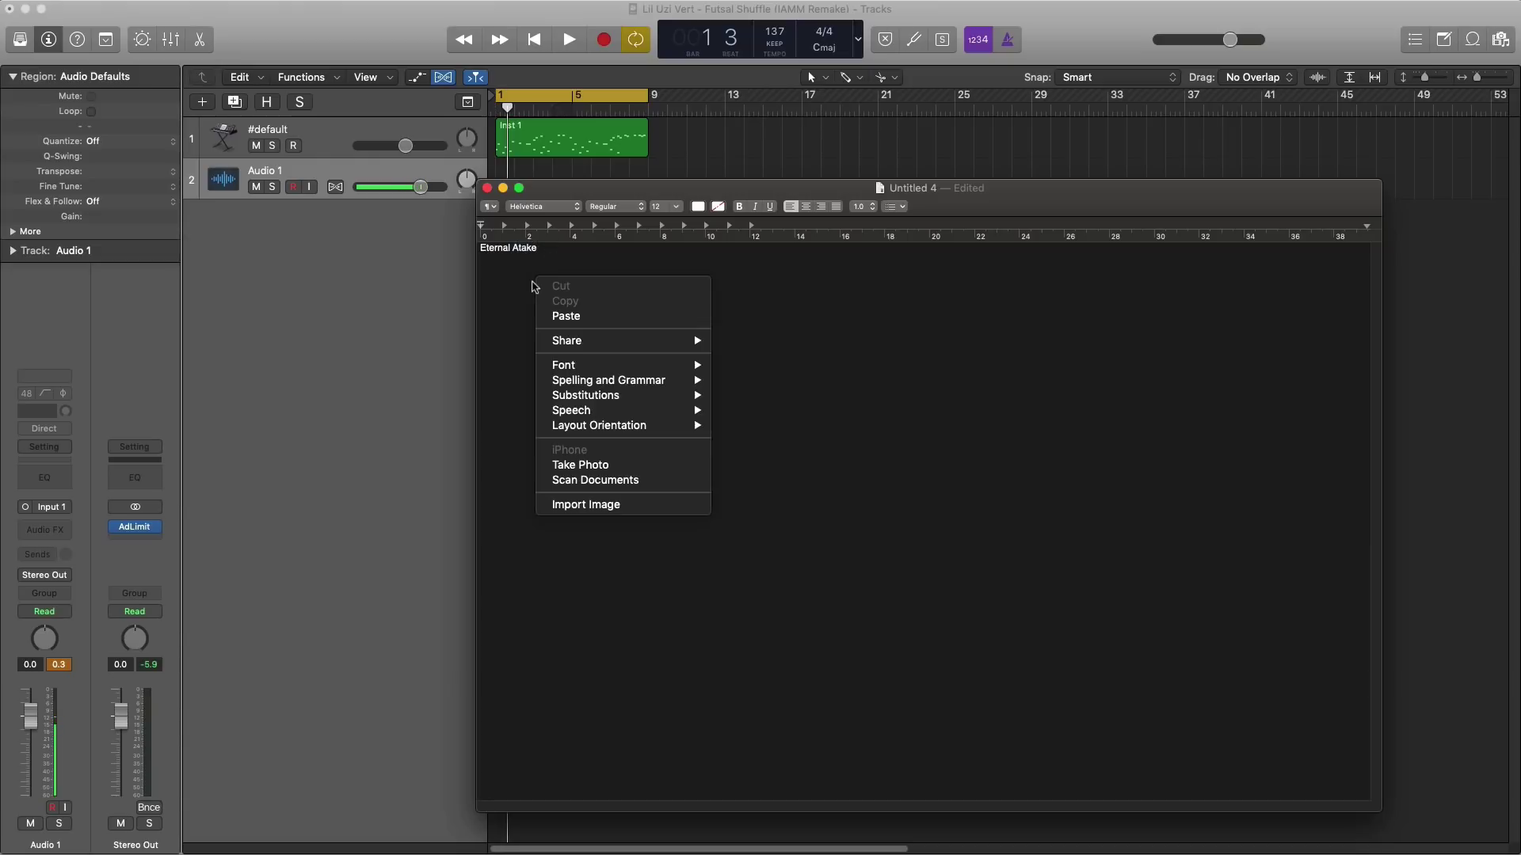
{"action": "mouse_move", "coordinate": [617, 413]}
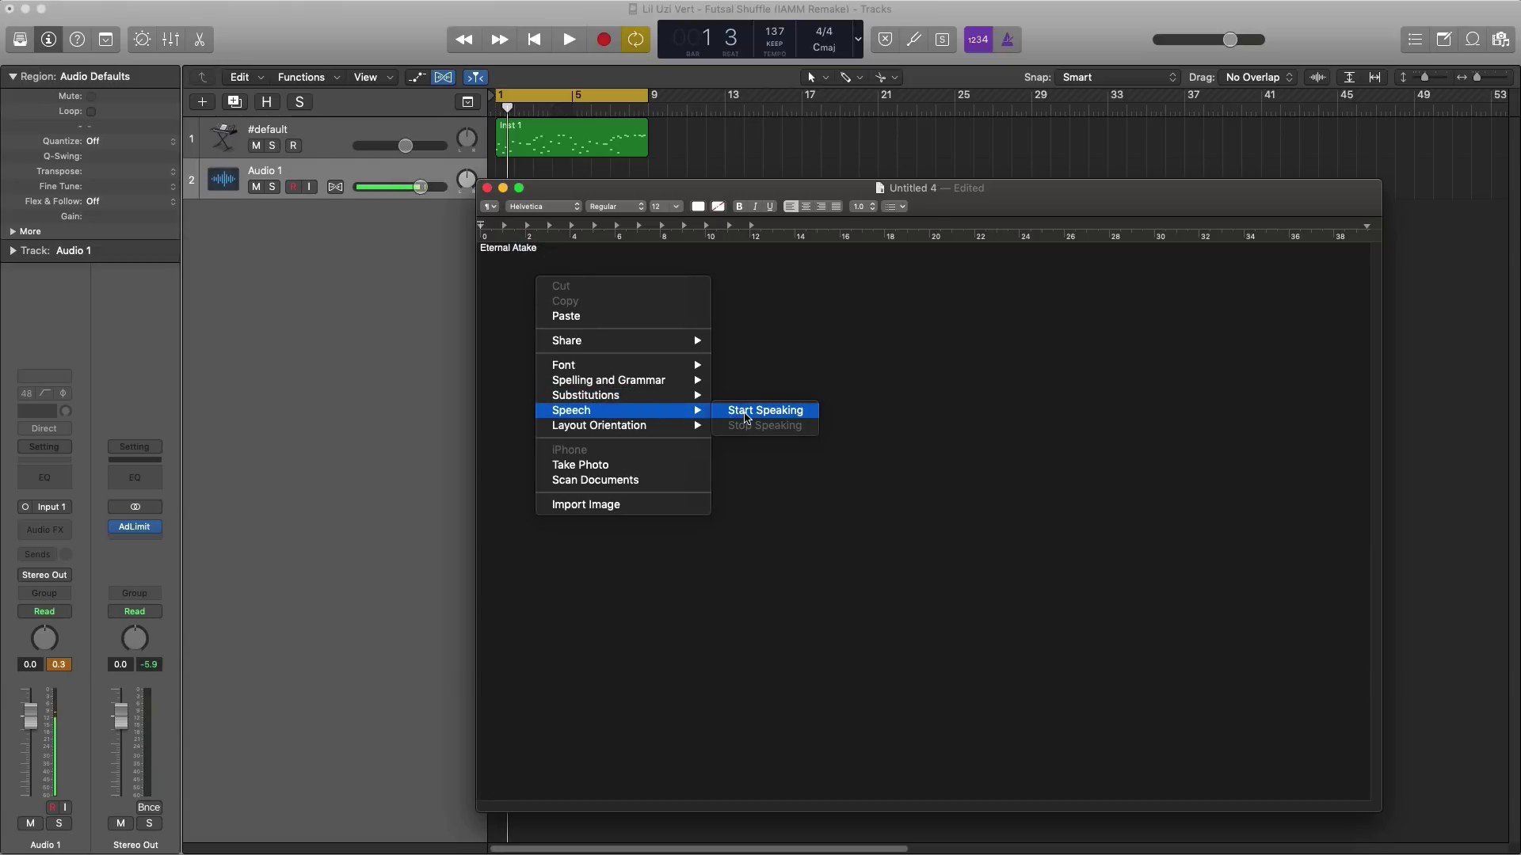
{"action": "left_click", "coordinate": [745, 412]}
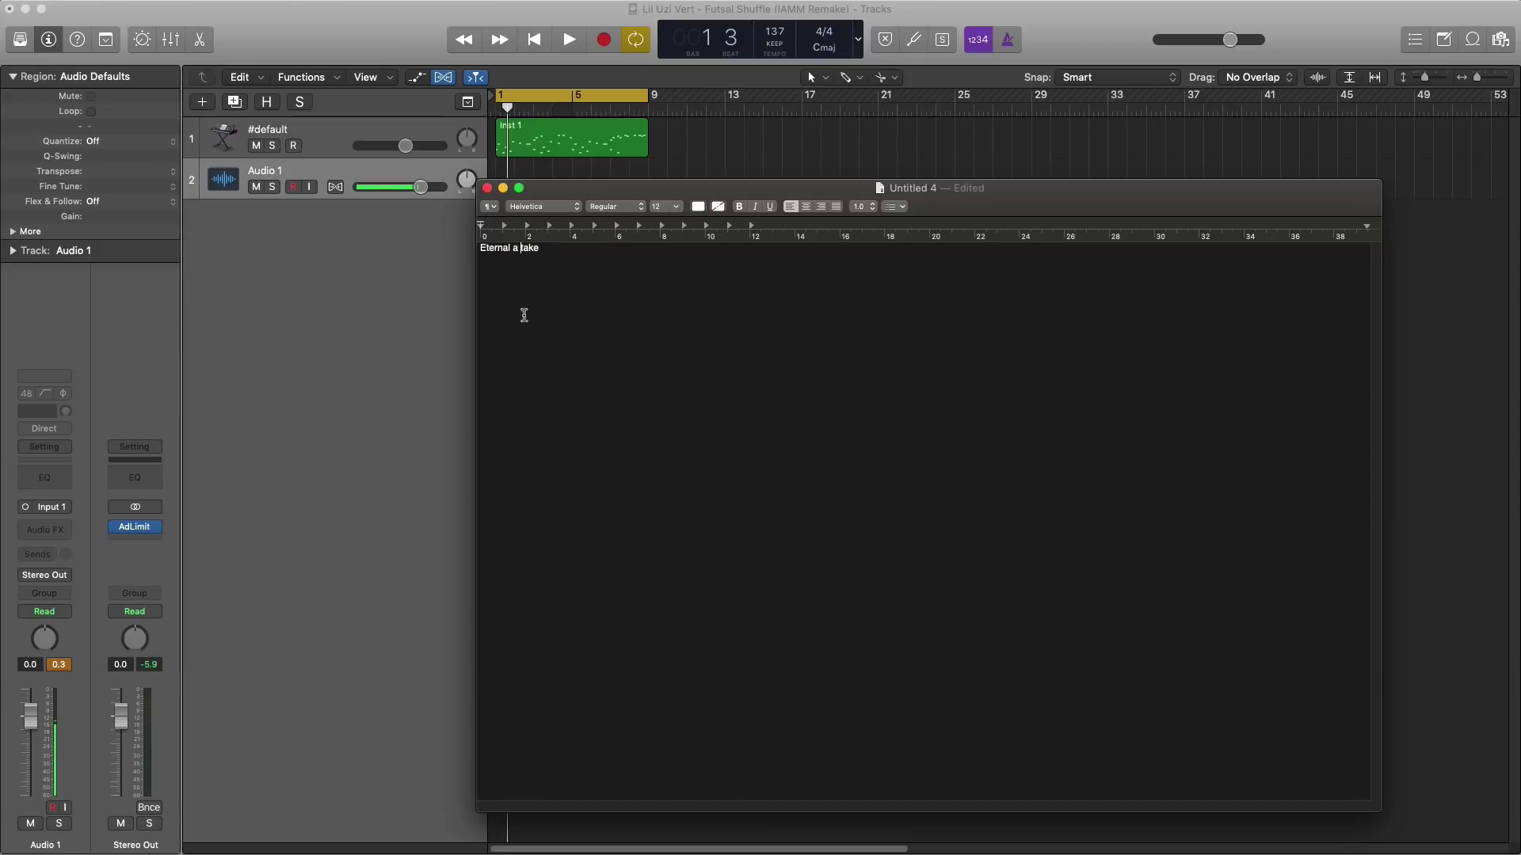
Step: Respell the text as "Eternal a take" and have it spoken aloud twice to check the pronunciation
{"action": "right_click", "coordinate": [609, 352]}
{"action": "mouse_move", "coordinate": [677, 488]}
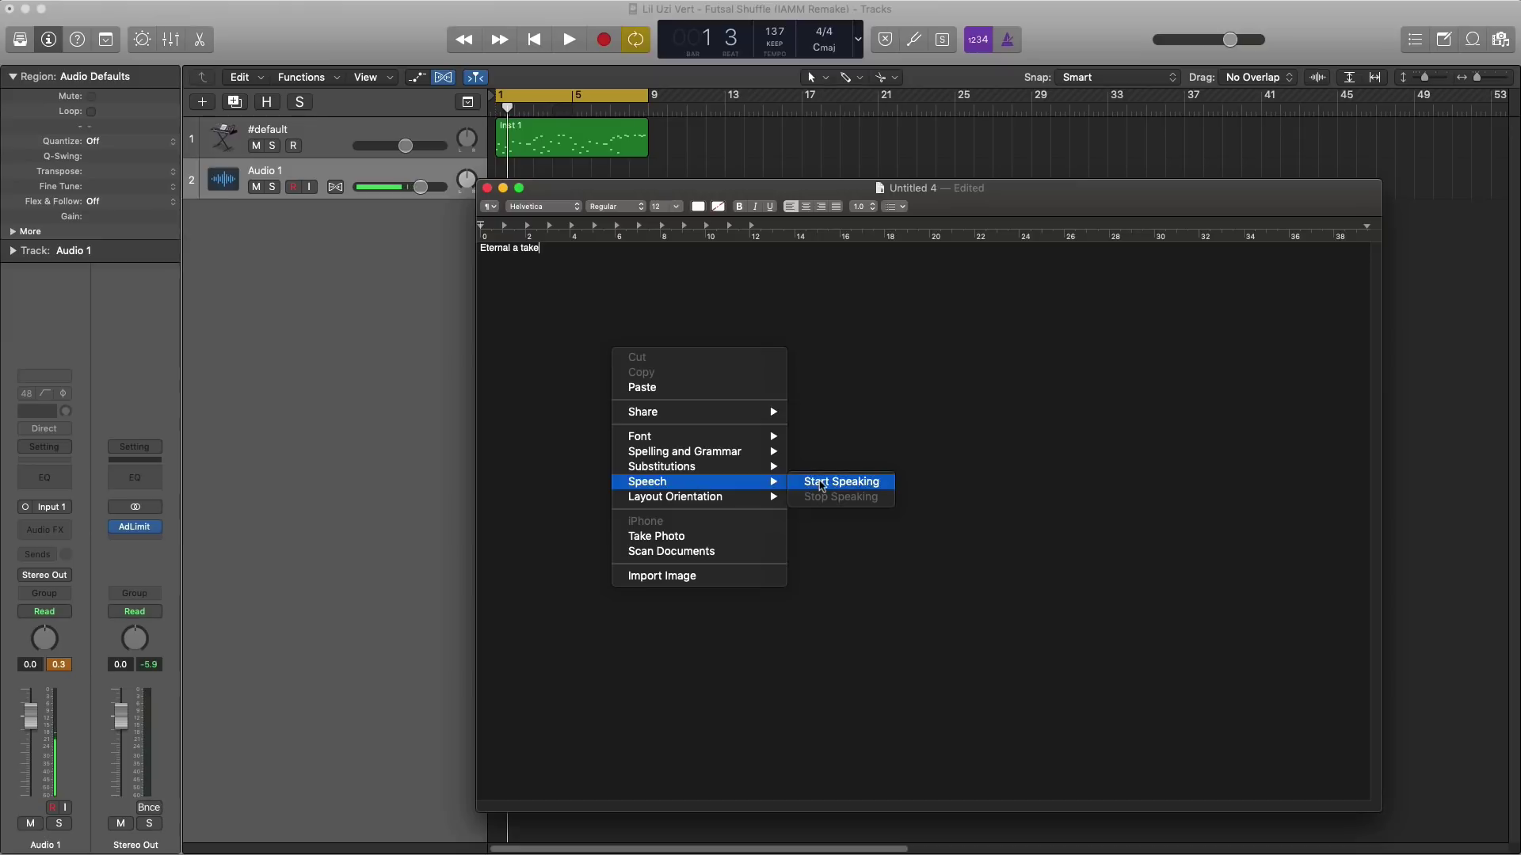
{"action": "left_click", "coordinate": [821, 484]}
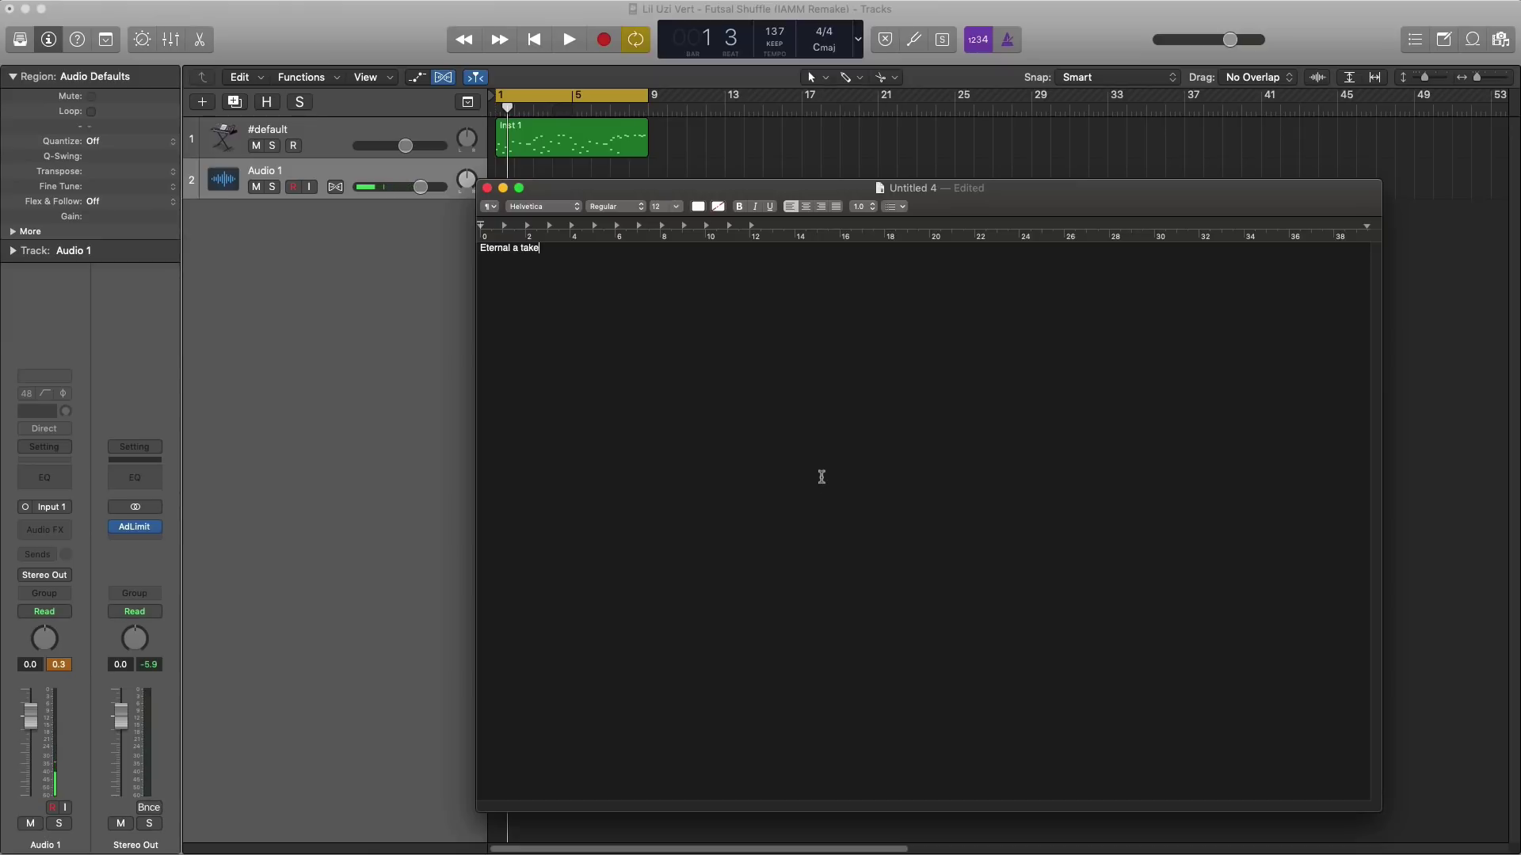
{"action": "right_click", "coordinate": [821, 477]}
{"action": "mouse_move", "coordinate": [914, 611]}
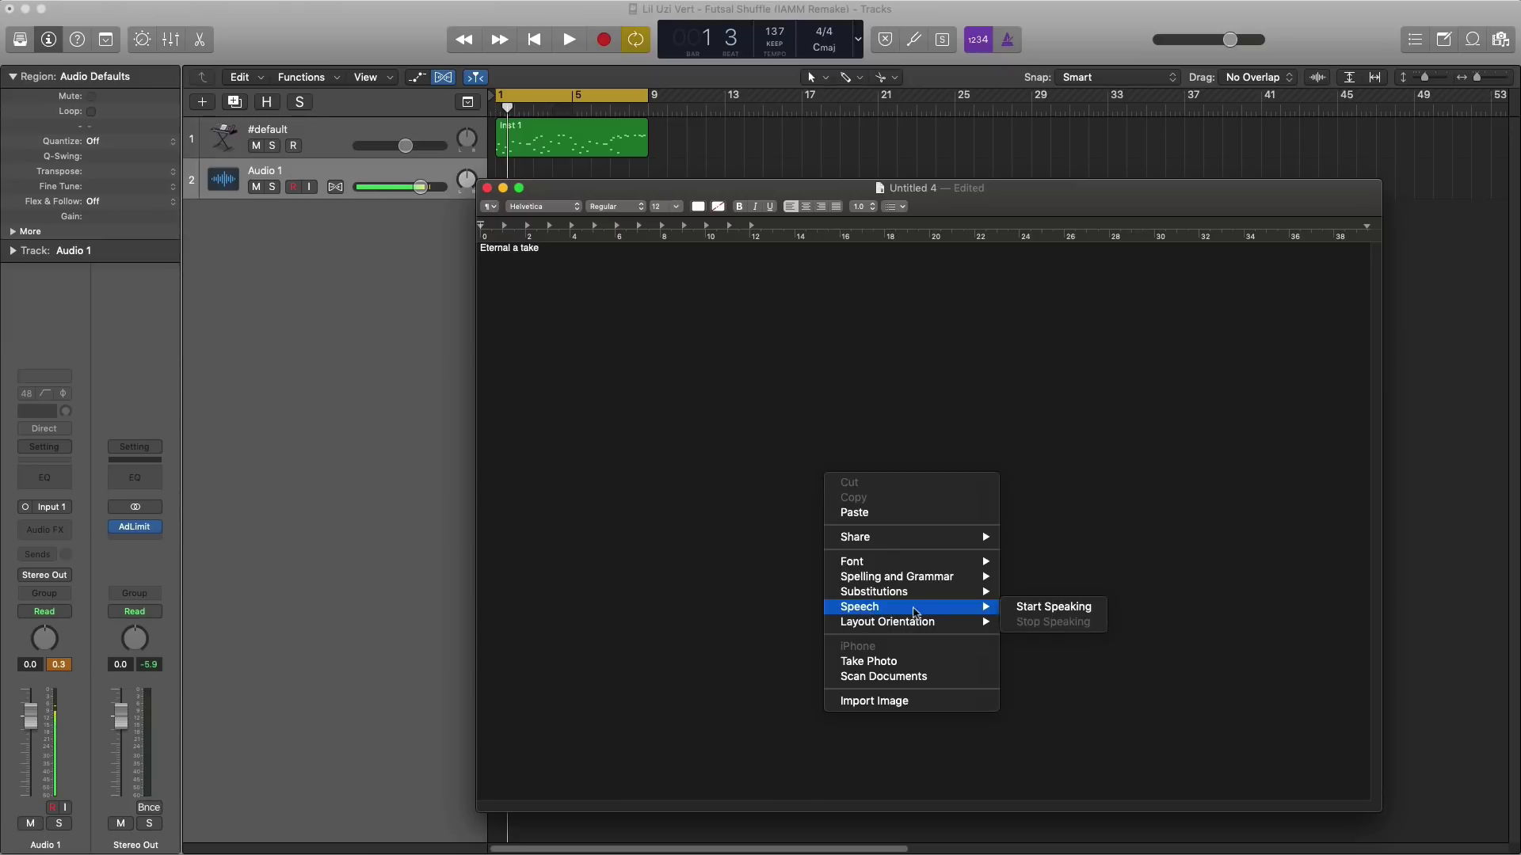
{"action": "left_click", "coordinate": [1021, 612]}
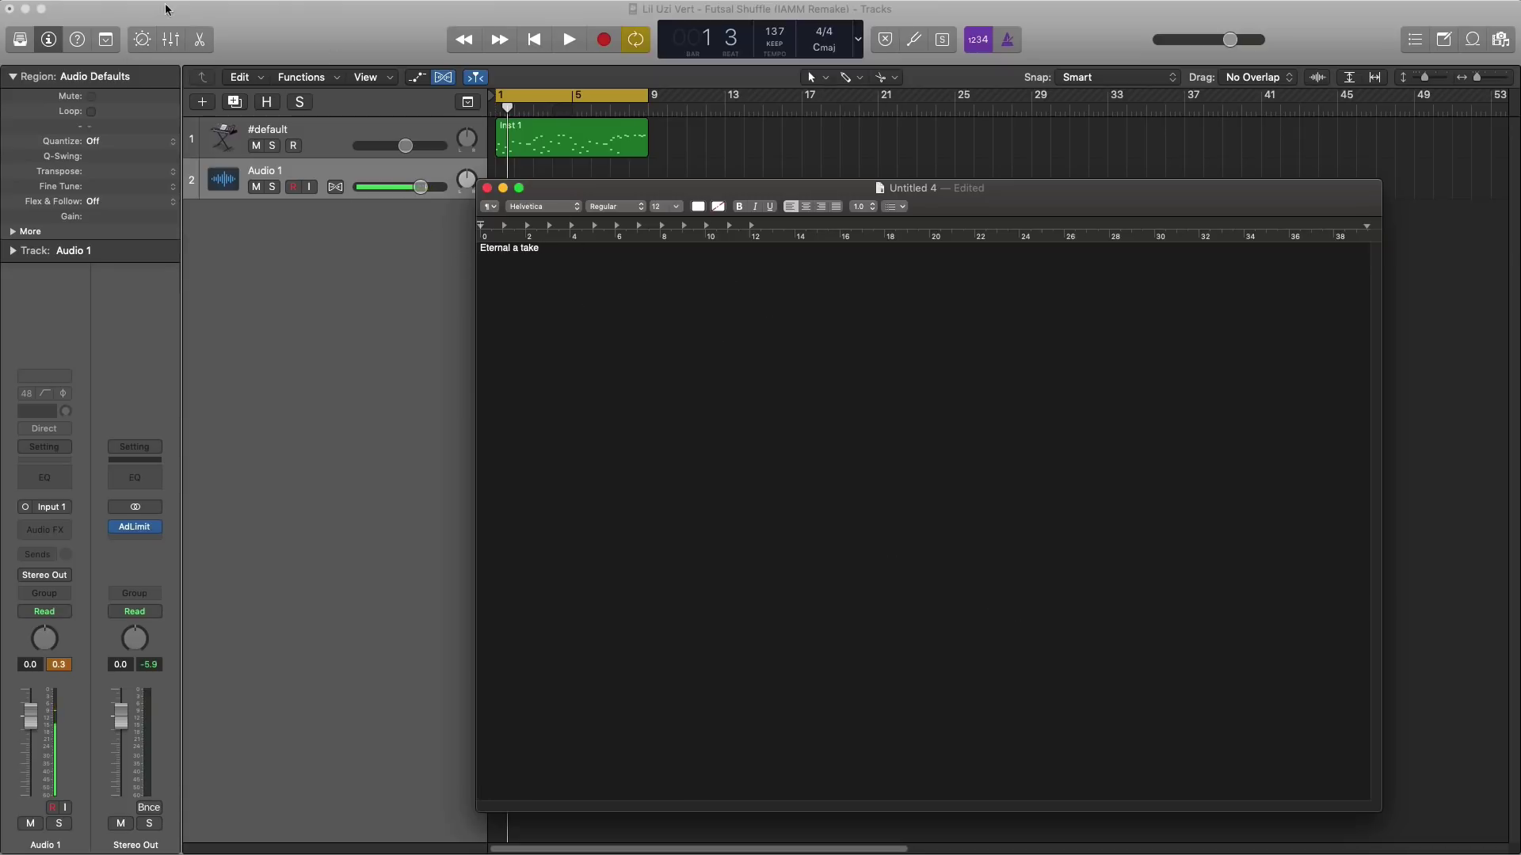
Step: Set the system voice to Samantha in the macOS Accessibility speech preferences and close the preferences window
{"action": "left_click", "coordinate": [14, 9]}
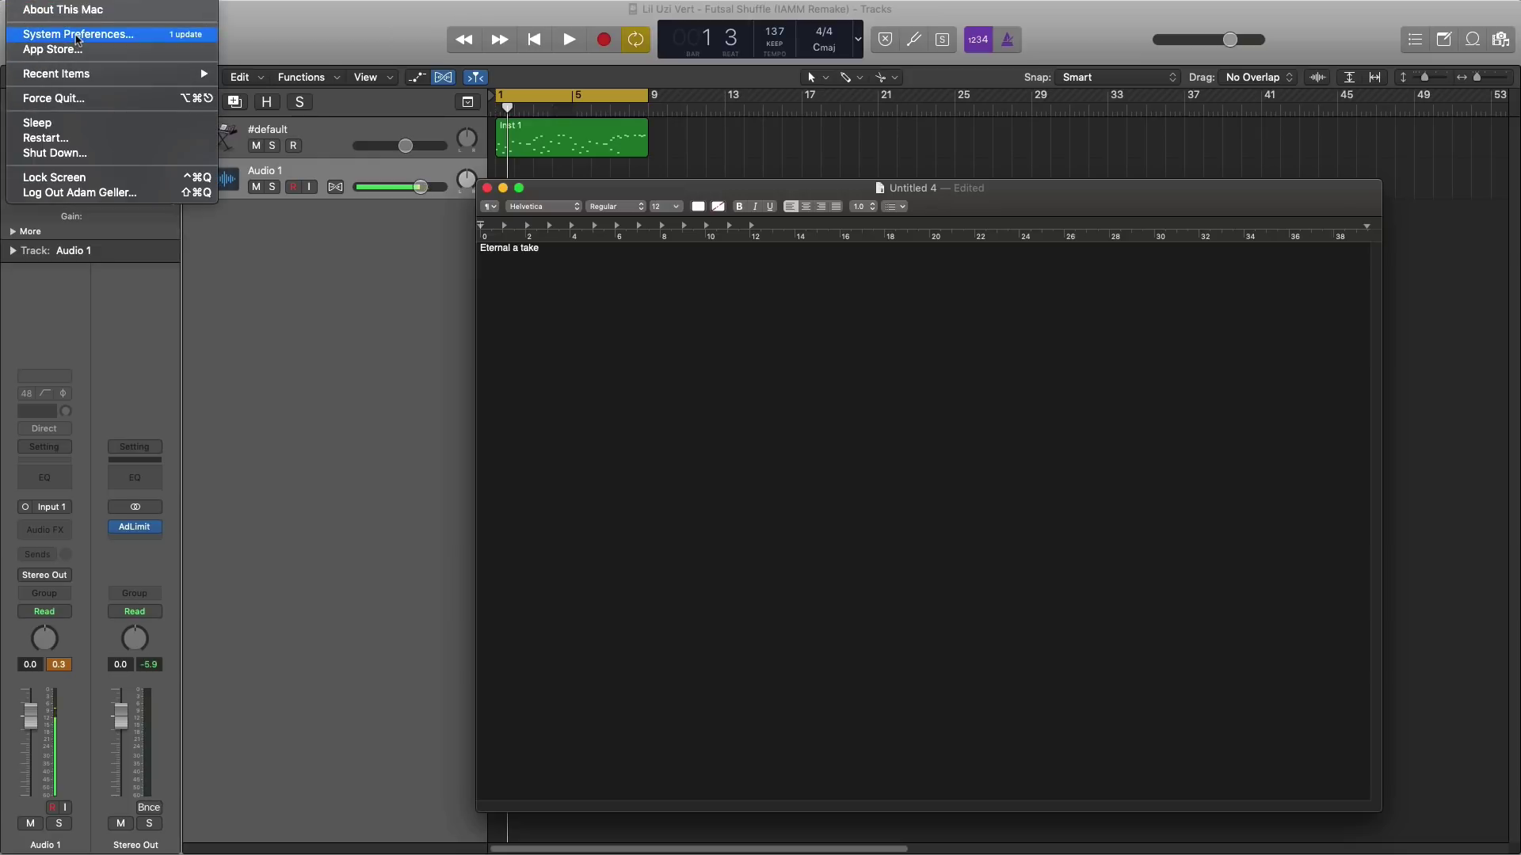
{"action": "left_click", "coordinate": [245, 178]}
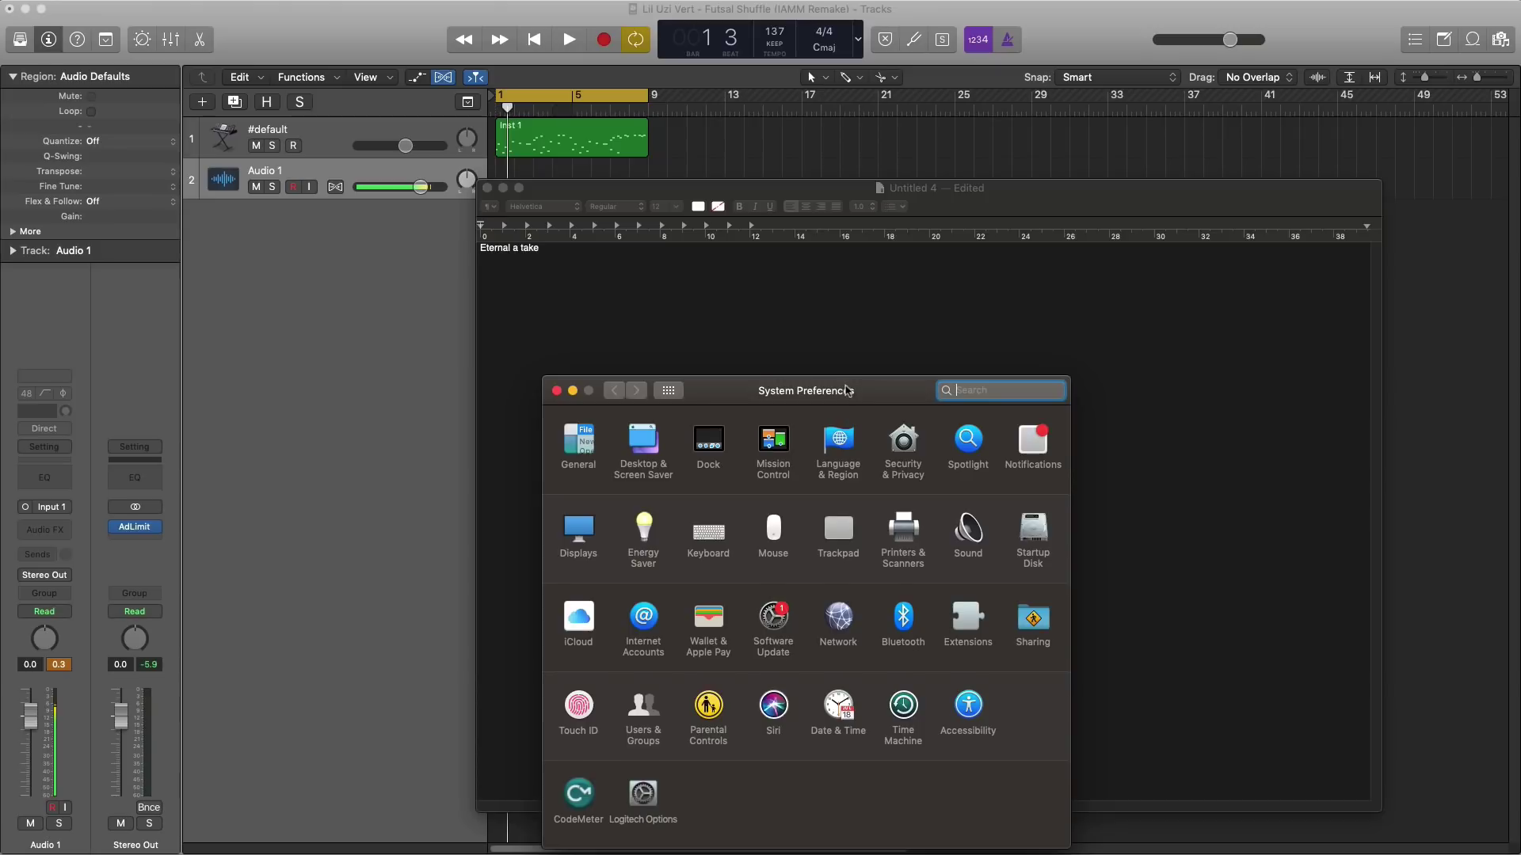
{"action": "left_click_drag", "start_coordinate": [847, 390], "coordinate": [784, 240]}
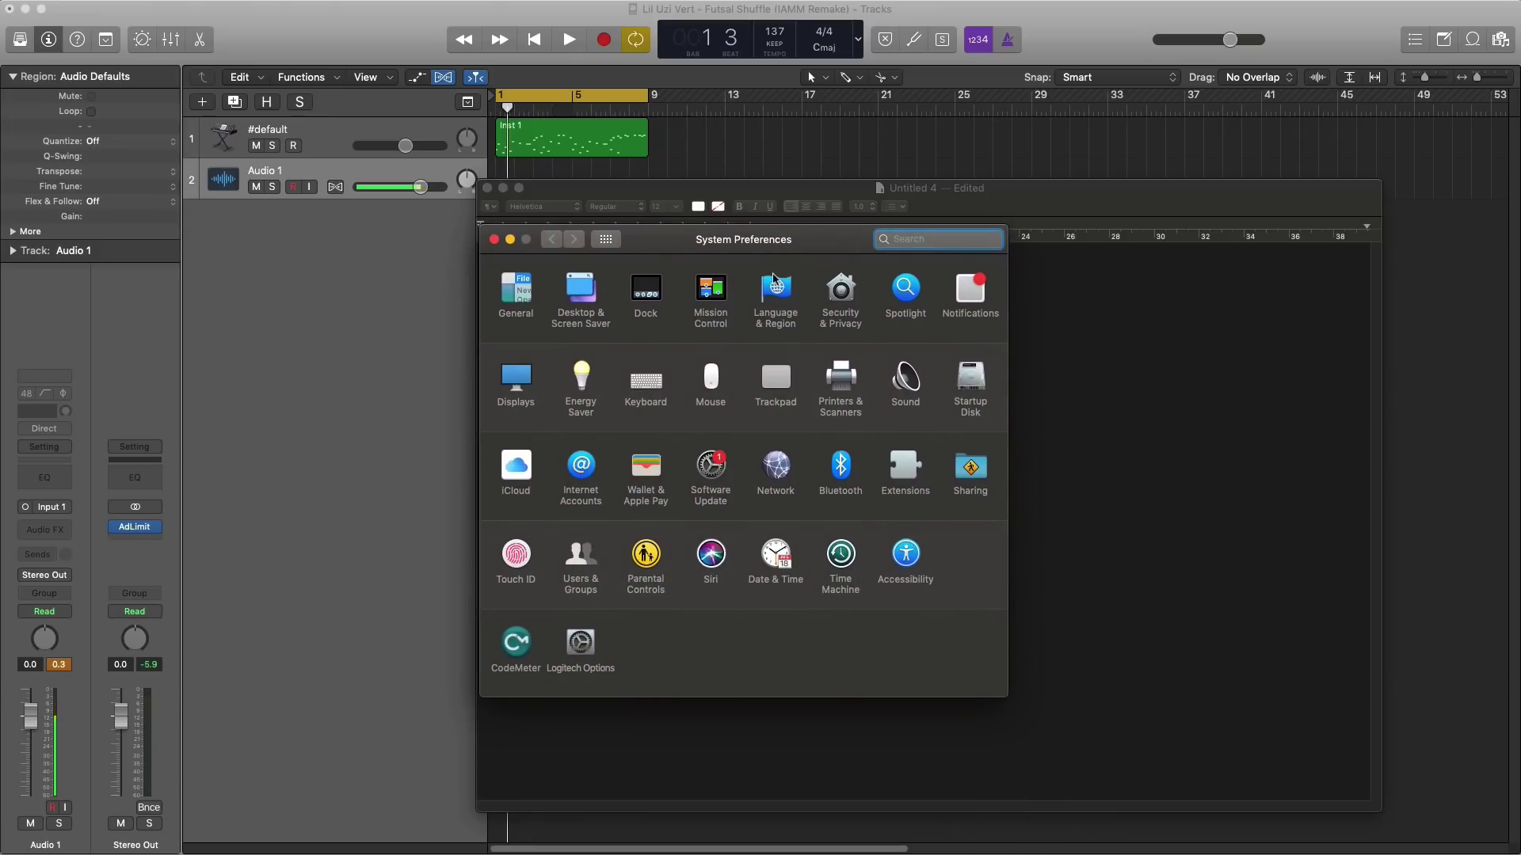
{"action": "left_click", "coordinate": [901, 557]}
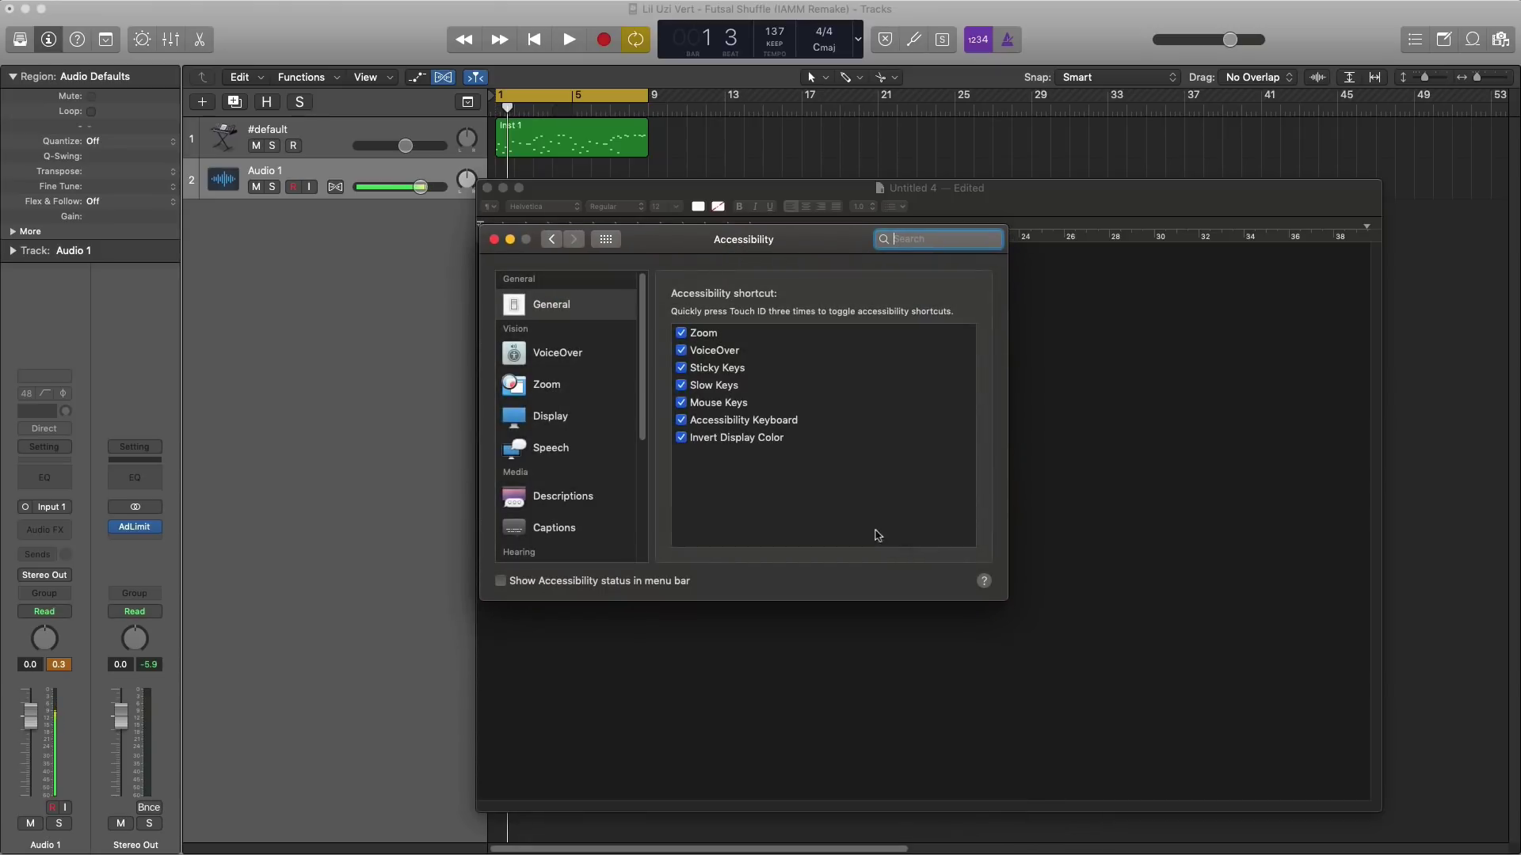
{"action": "left_click", "coordinate": [553, 458]}
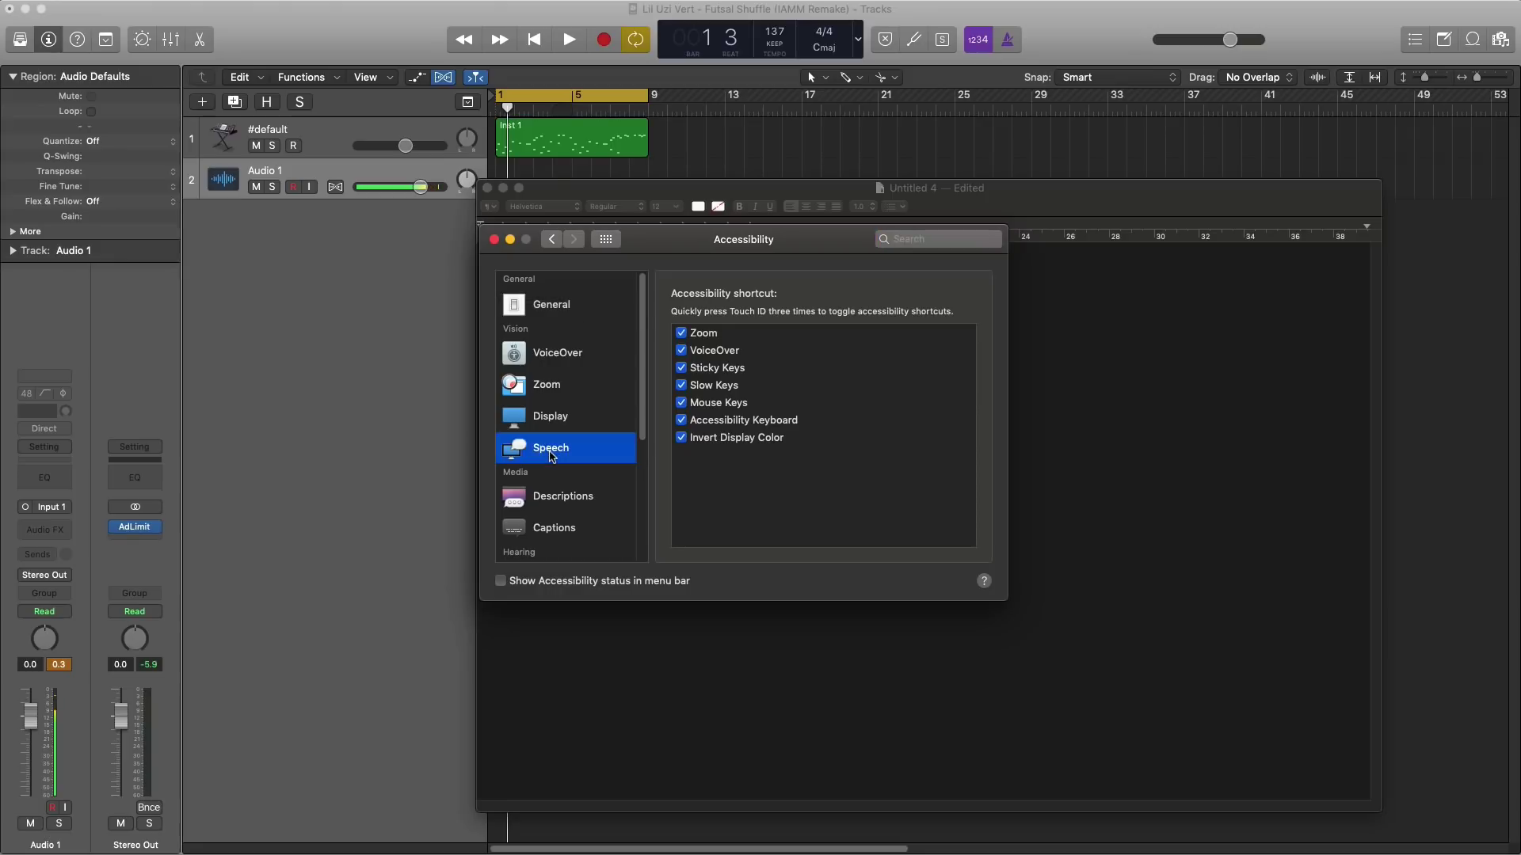
{"action": "left_click", "coordinate": [826, 299]}
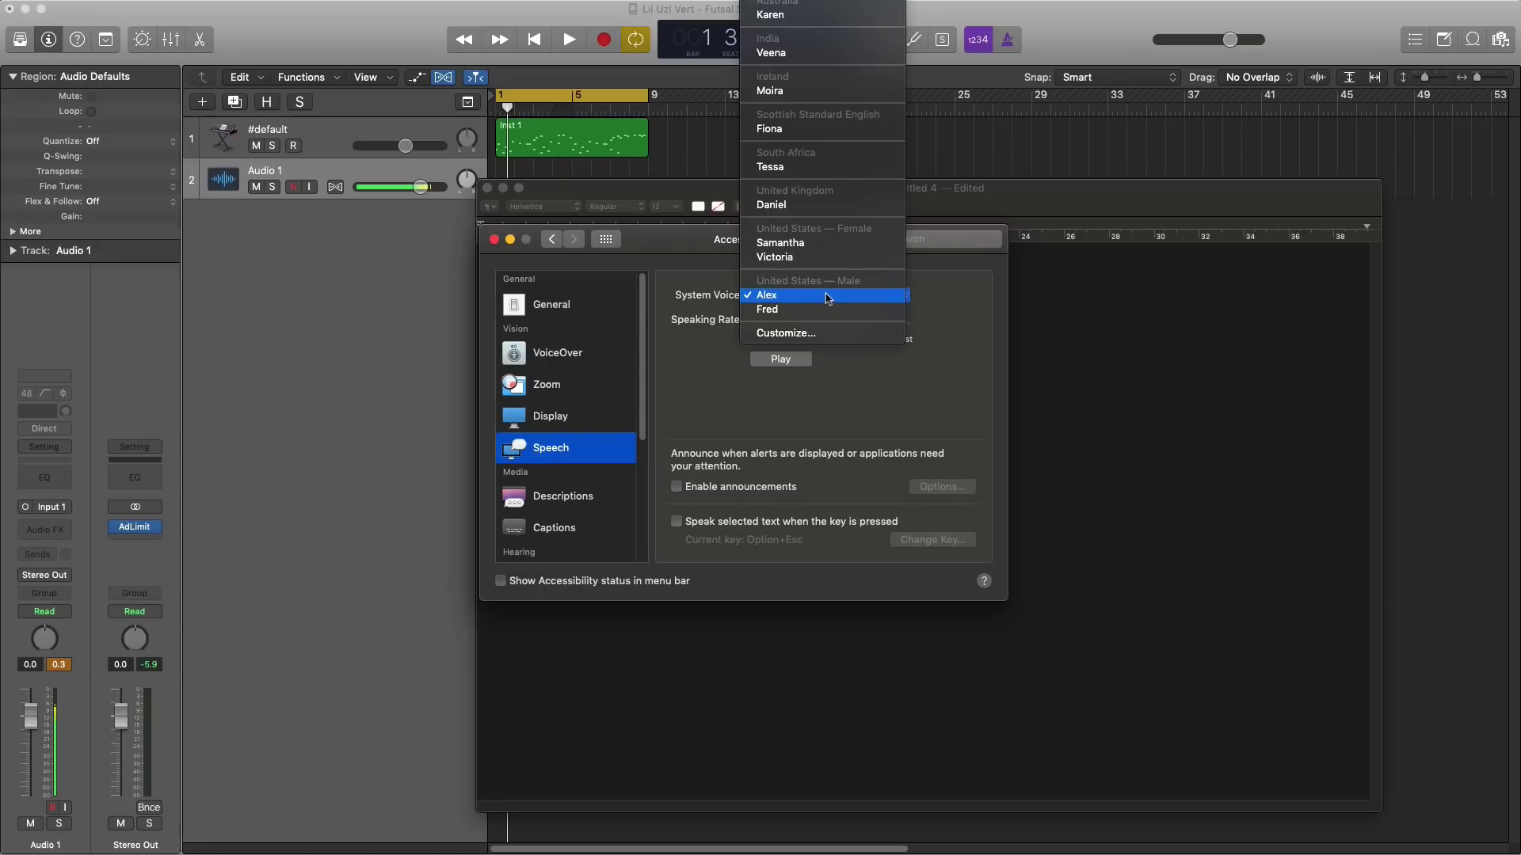
{"action": "left_click", "coordinate": [827, 242]}
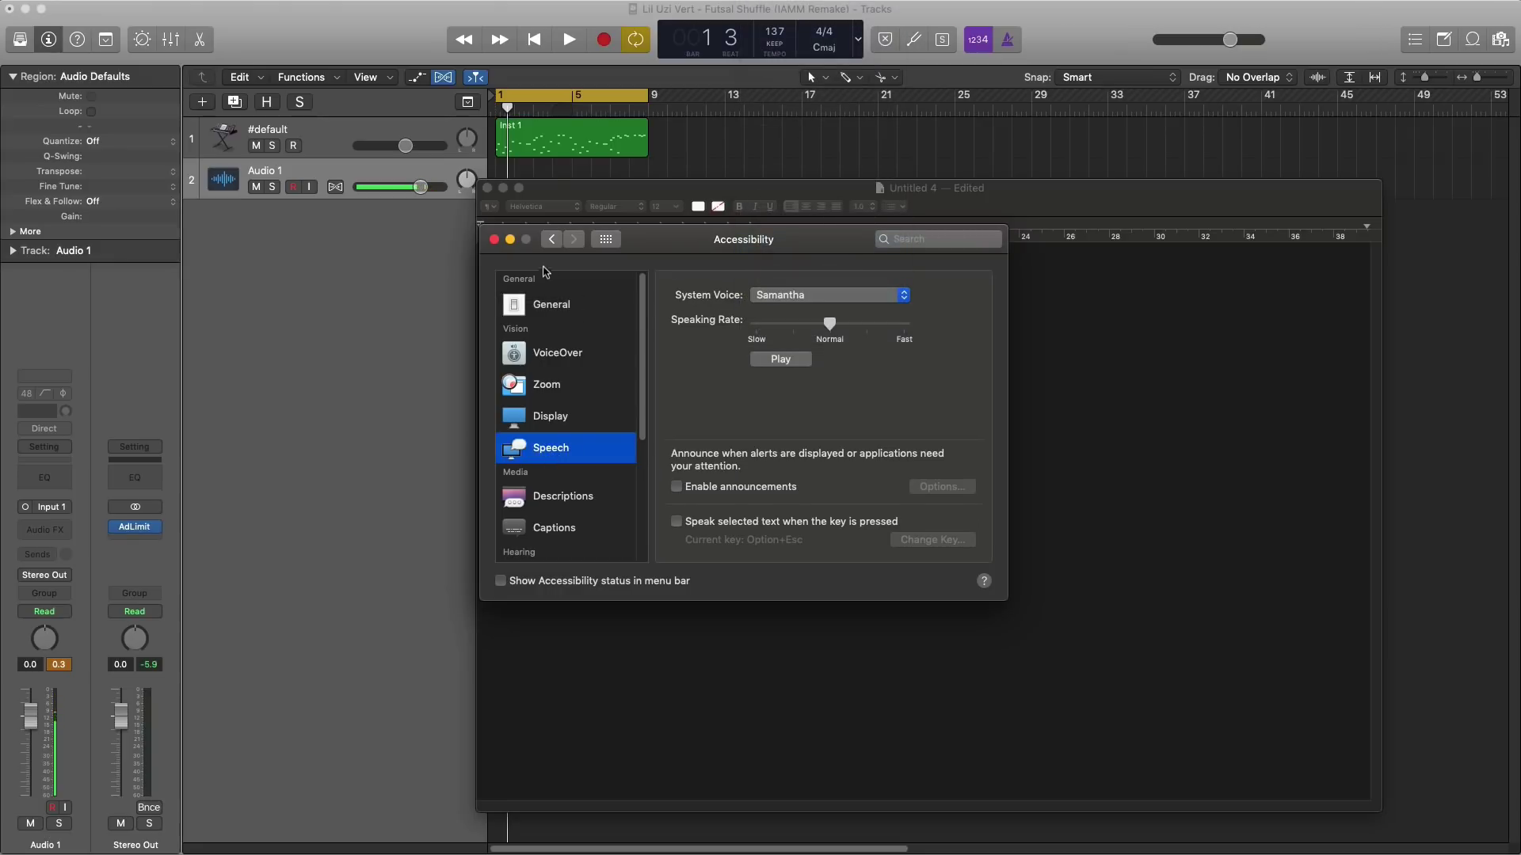
{"action": "left_click", "coordinate": [493, 239]}
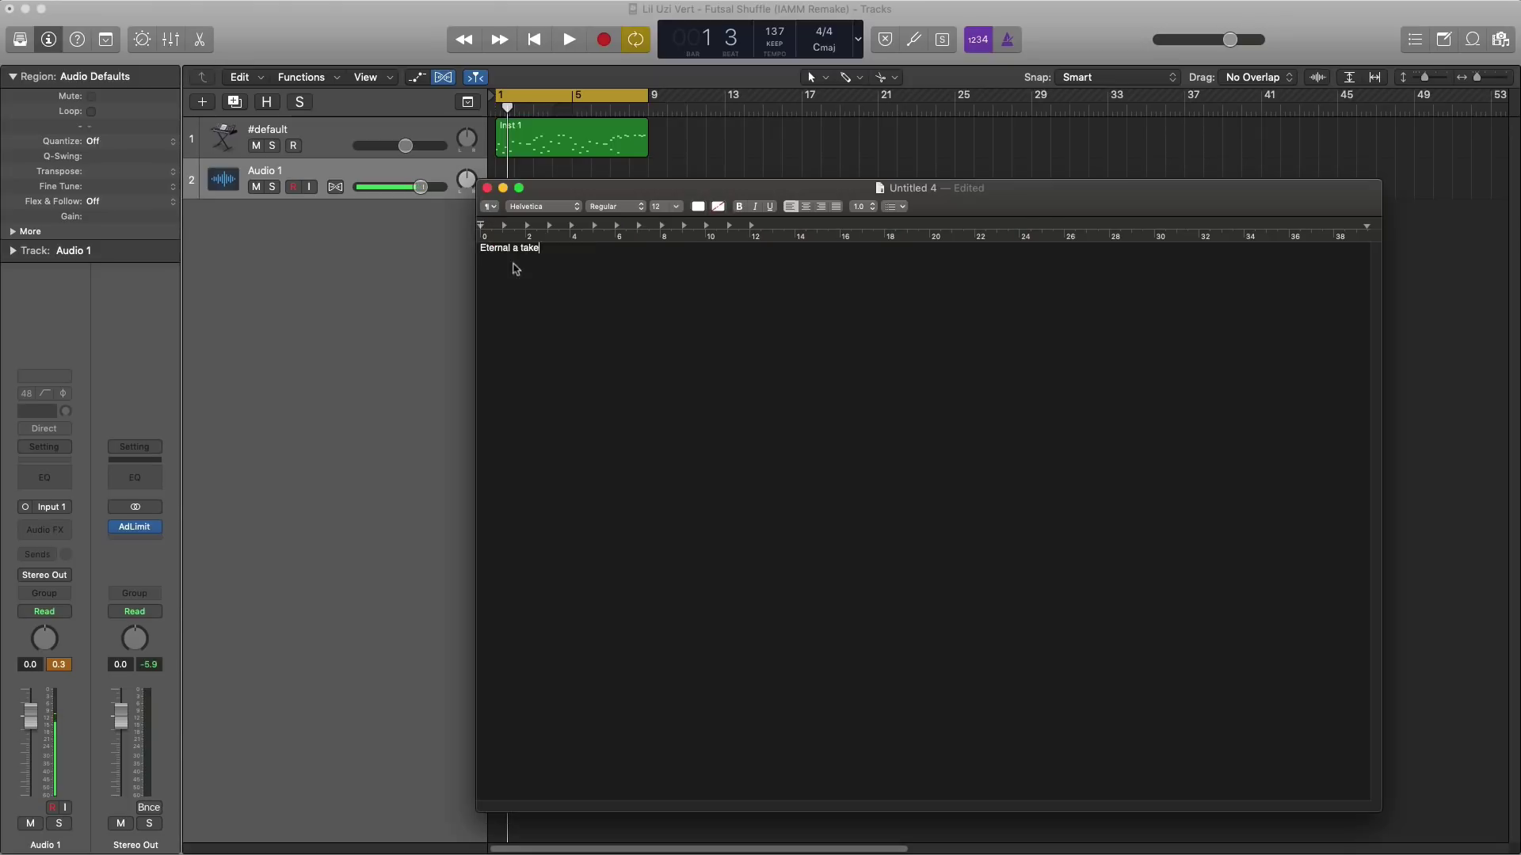
Step: Have the text "Eternal a take" spoken aloud in the TextEdit document with the new voice
{"action": "right_click", "coordinate": [820, 442]}
{"action": "mouse_move", "coordinate": [909, 572]}
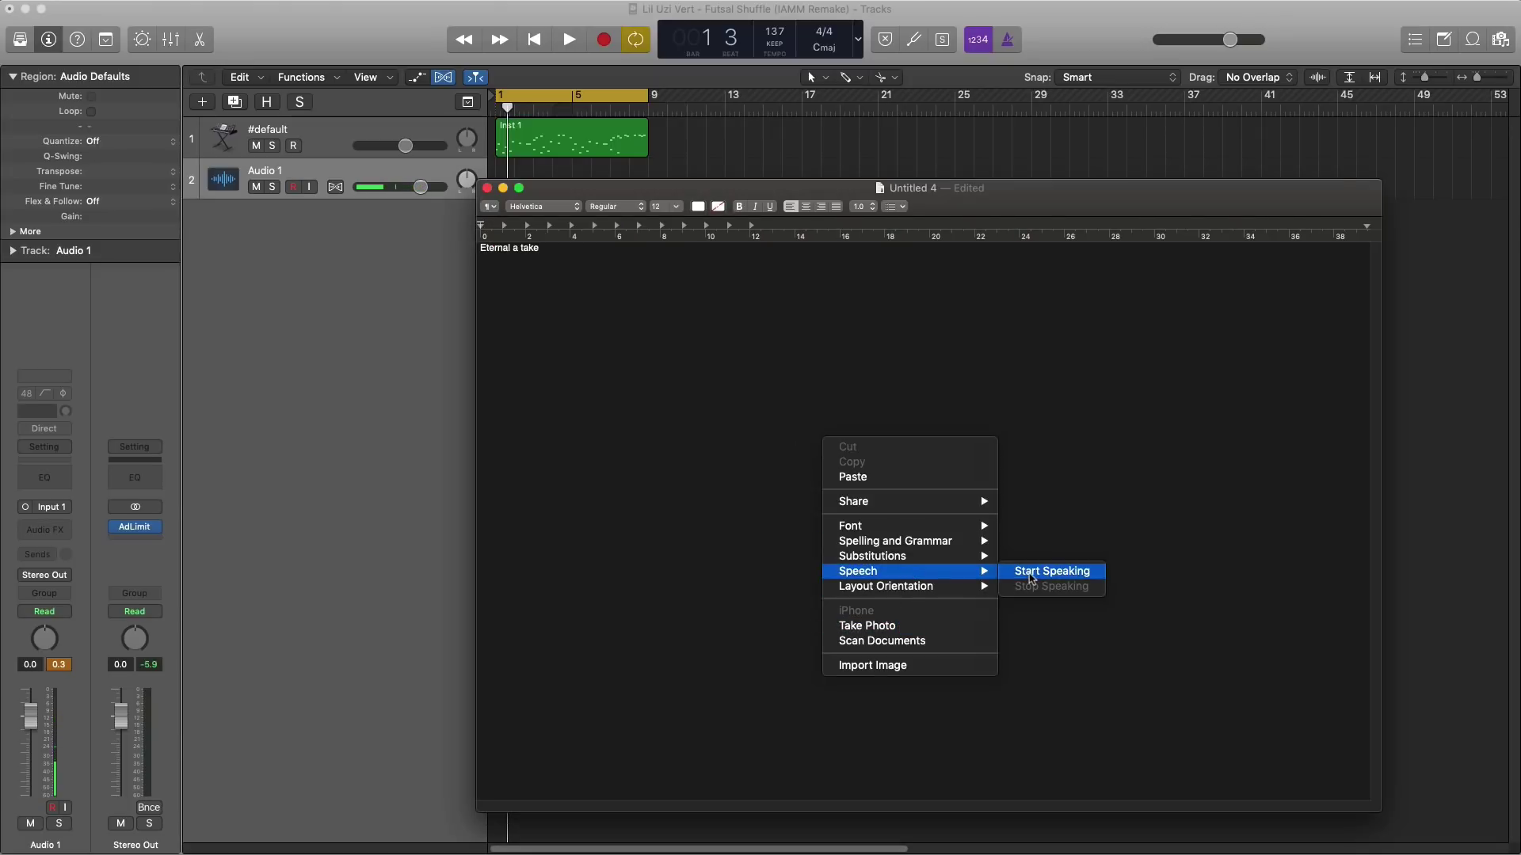
{"action": "left_click", "coordinate": [1031, 572]}
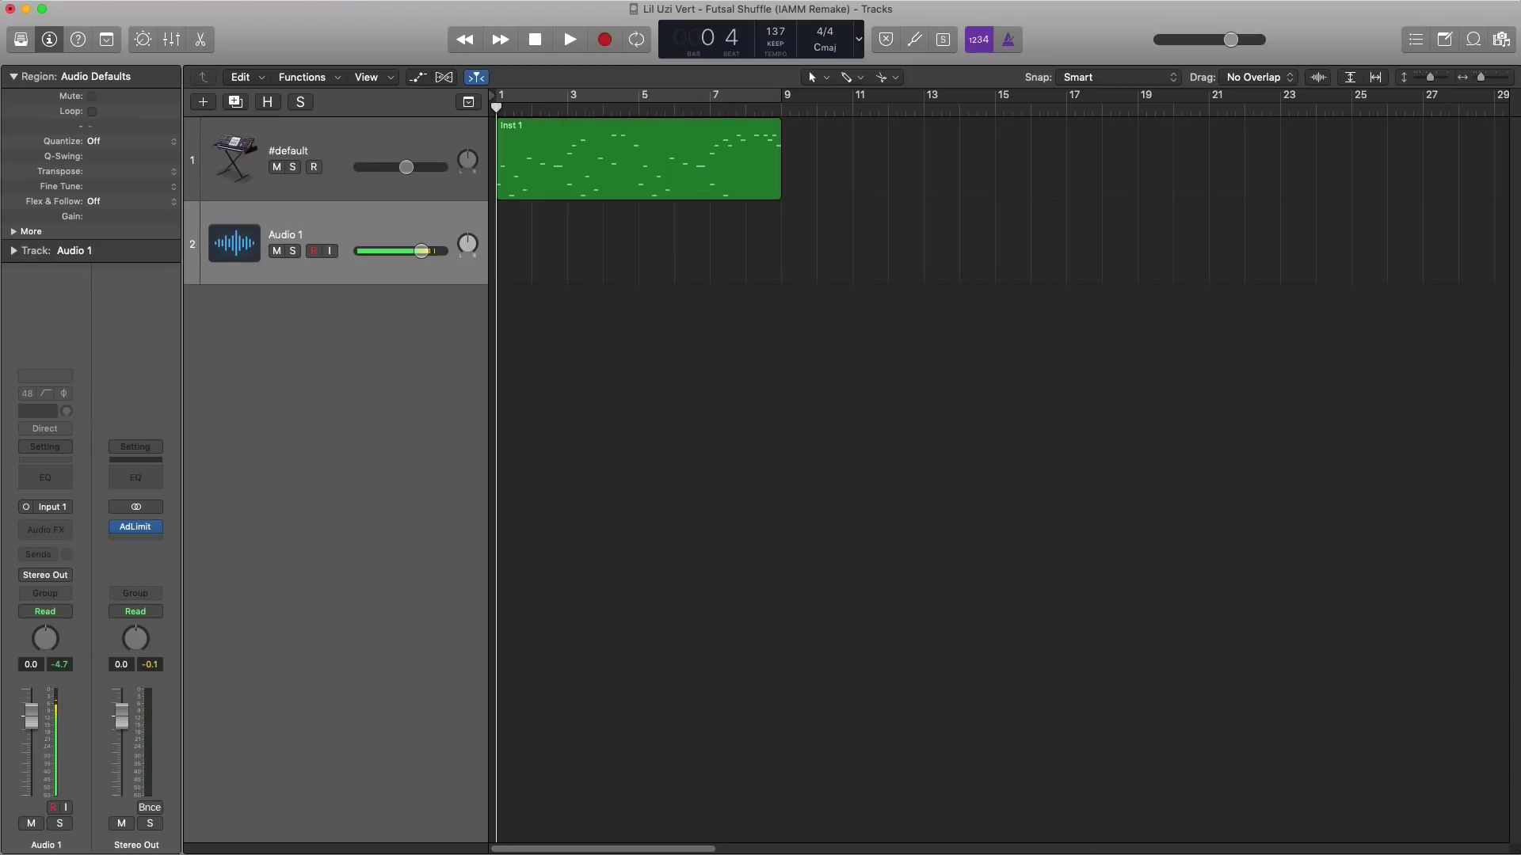
Step: Import the eternal_atake_vocal_tag_2 audio file at bar 1 on a new track and play it soloed
{"action": "left_click_drag", "start_coordinate": [1007, 799], "coordinate": [478, 461]}
{"action": "left_click", "coordinate": [292, 336]}
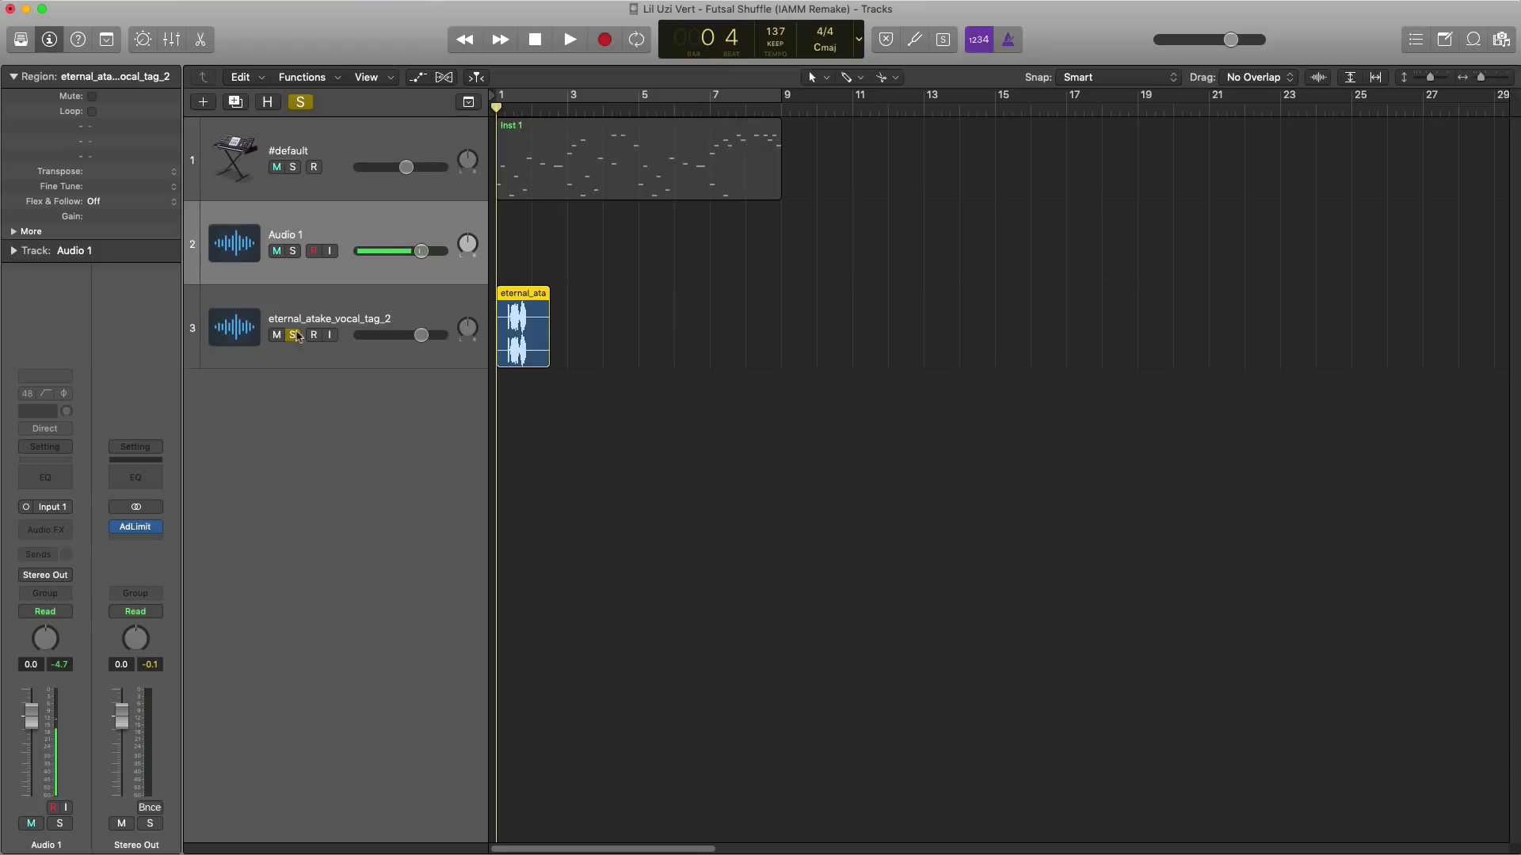
{"action": "left_click", "coordinate": [315, 325]}
{"action": "key", "text": "space"}
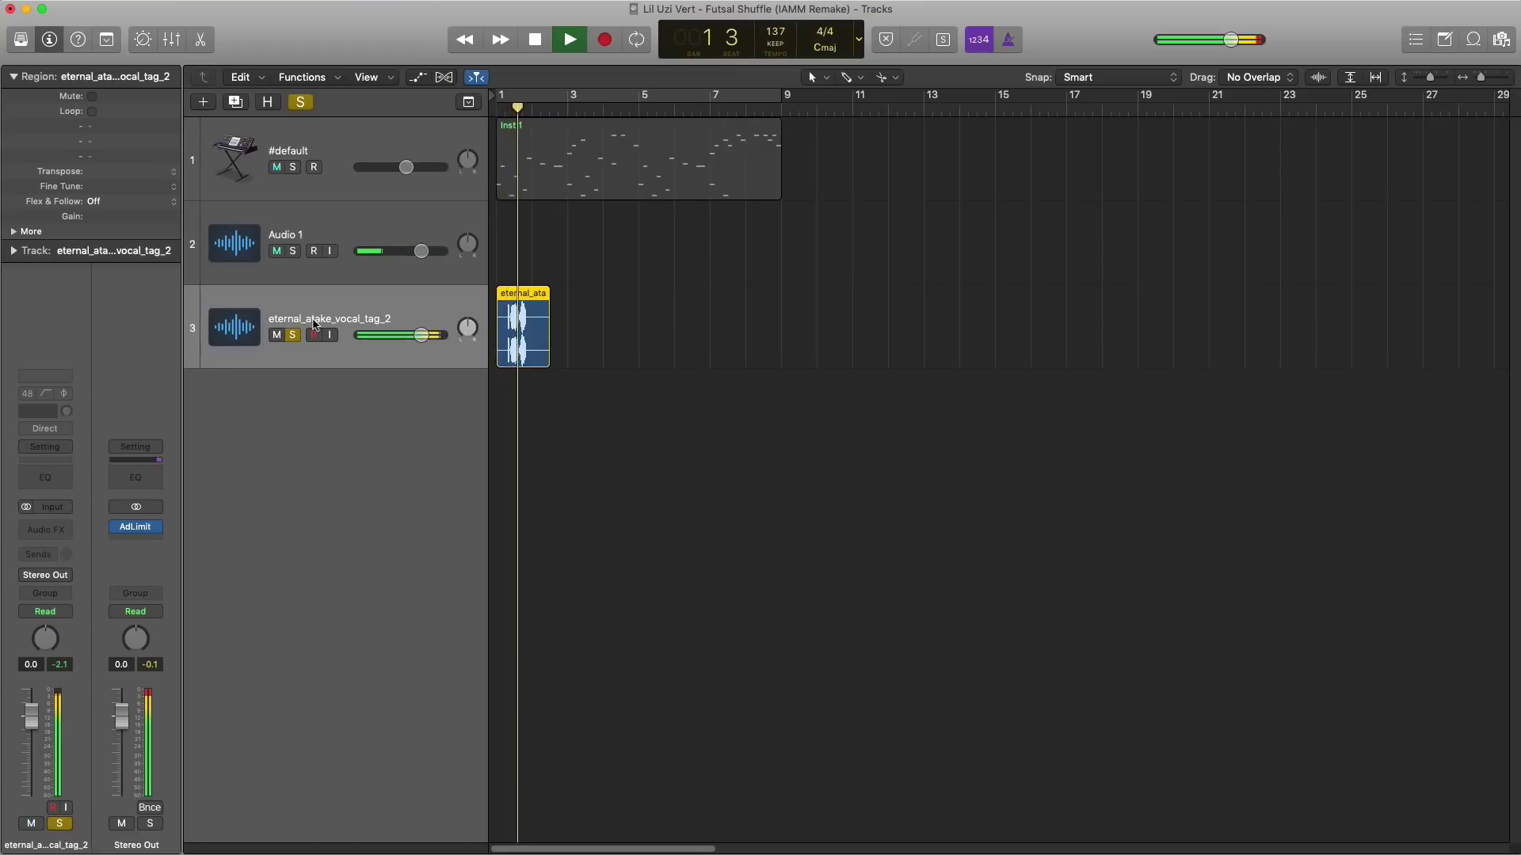
{"action": "key", "text": "space"}
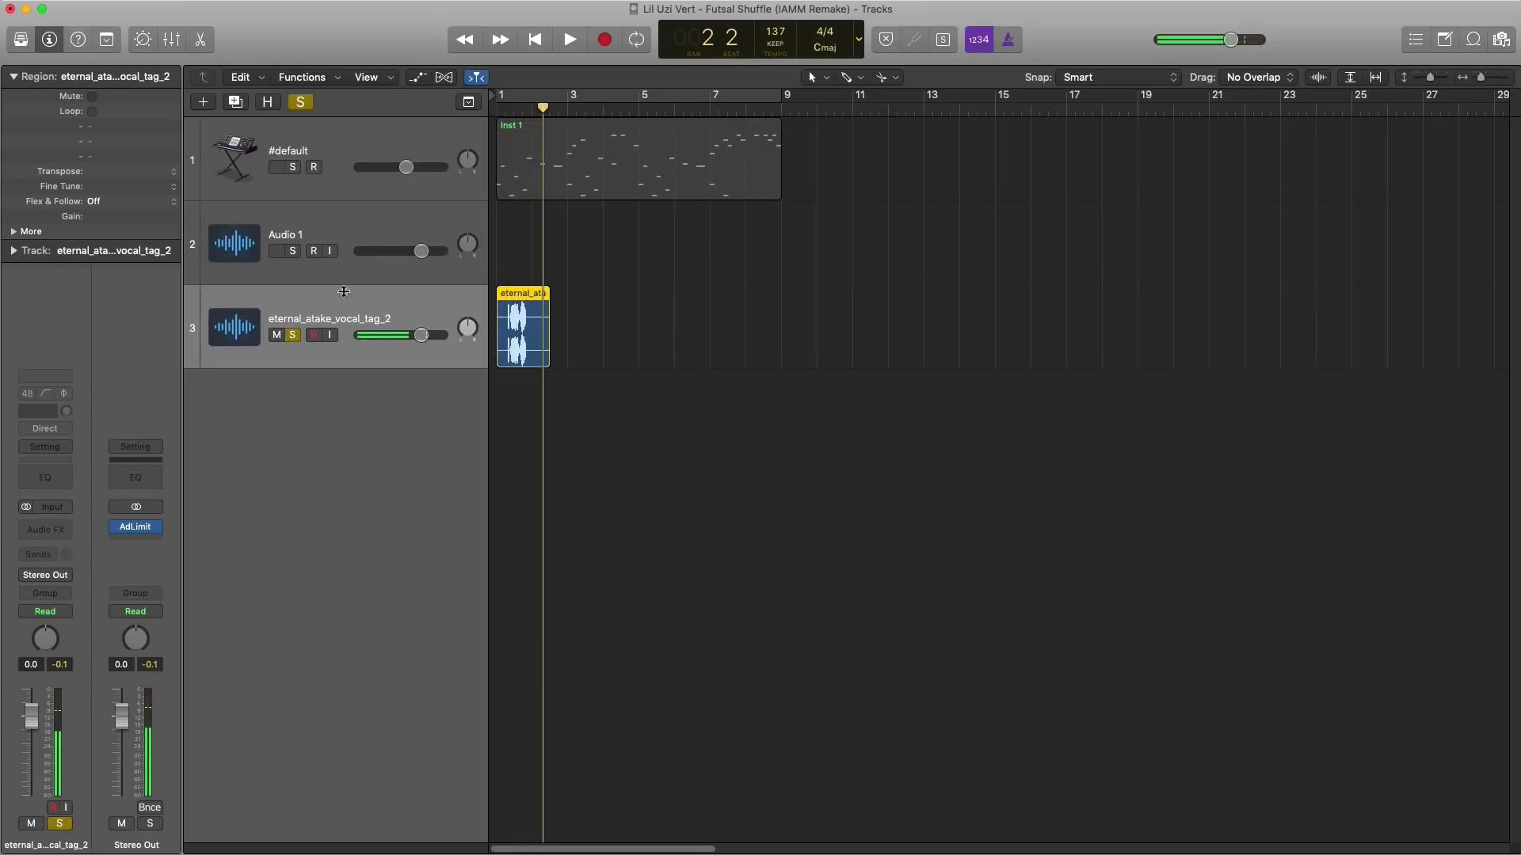
Step: Delete the empty Audio 1 track, and unsolo the vocal tag track while the project plays
{"action": "left_click", "coordinate": [342, 252]}
{"action": "key", "text": "Delete"}
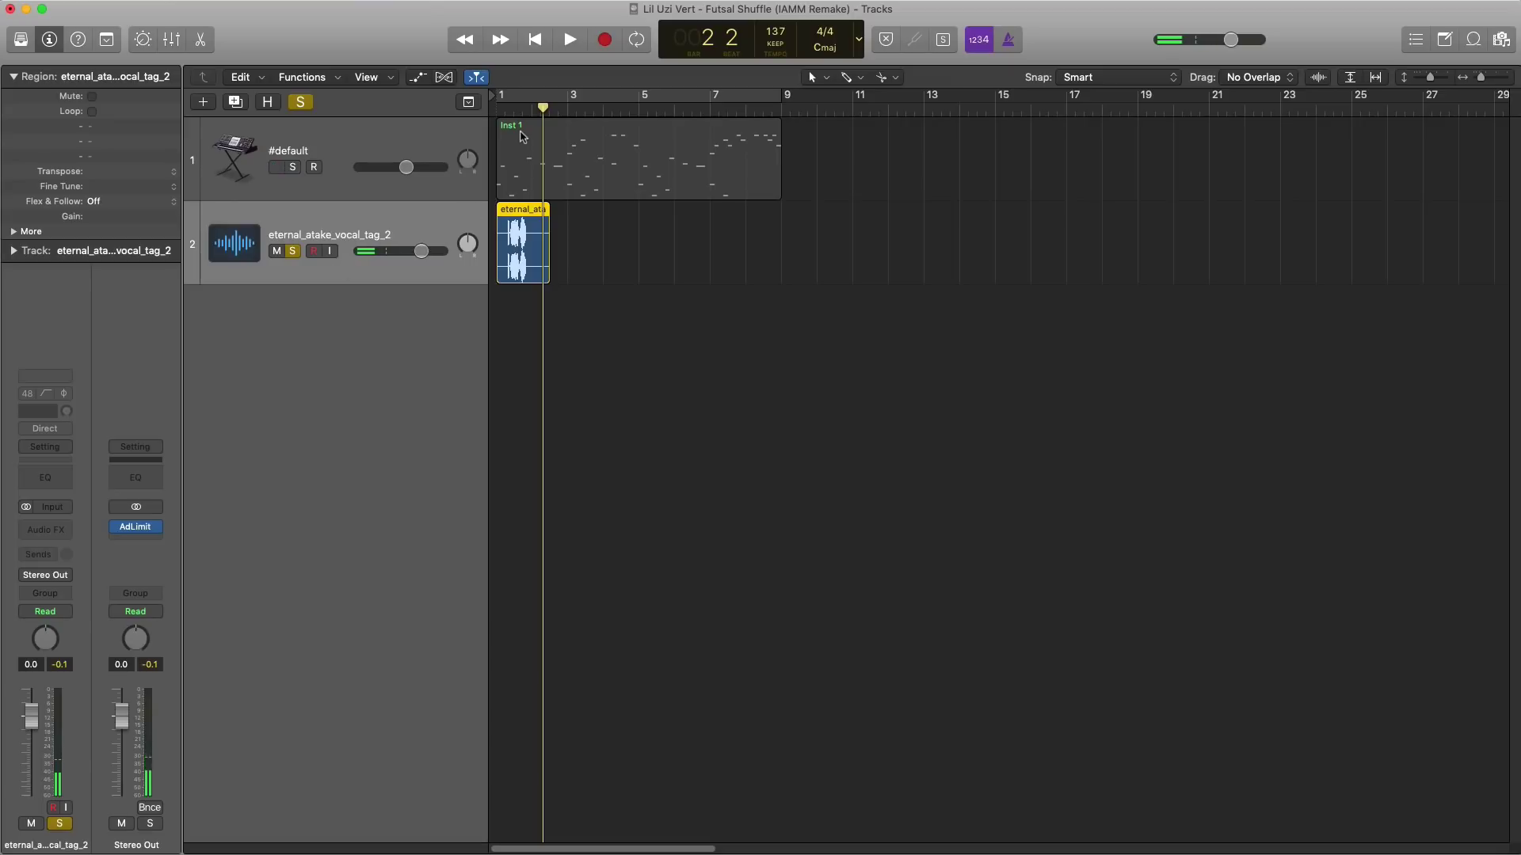
{"action": "key", "text": "space"}
{"action": "key", "text": "s"}
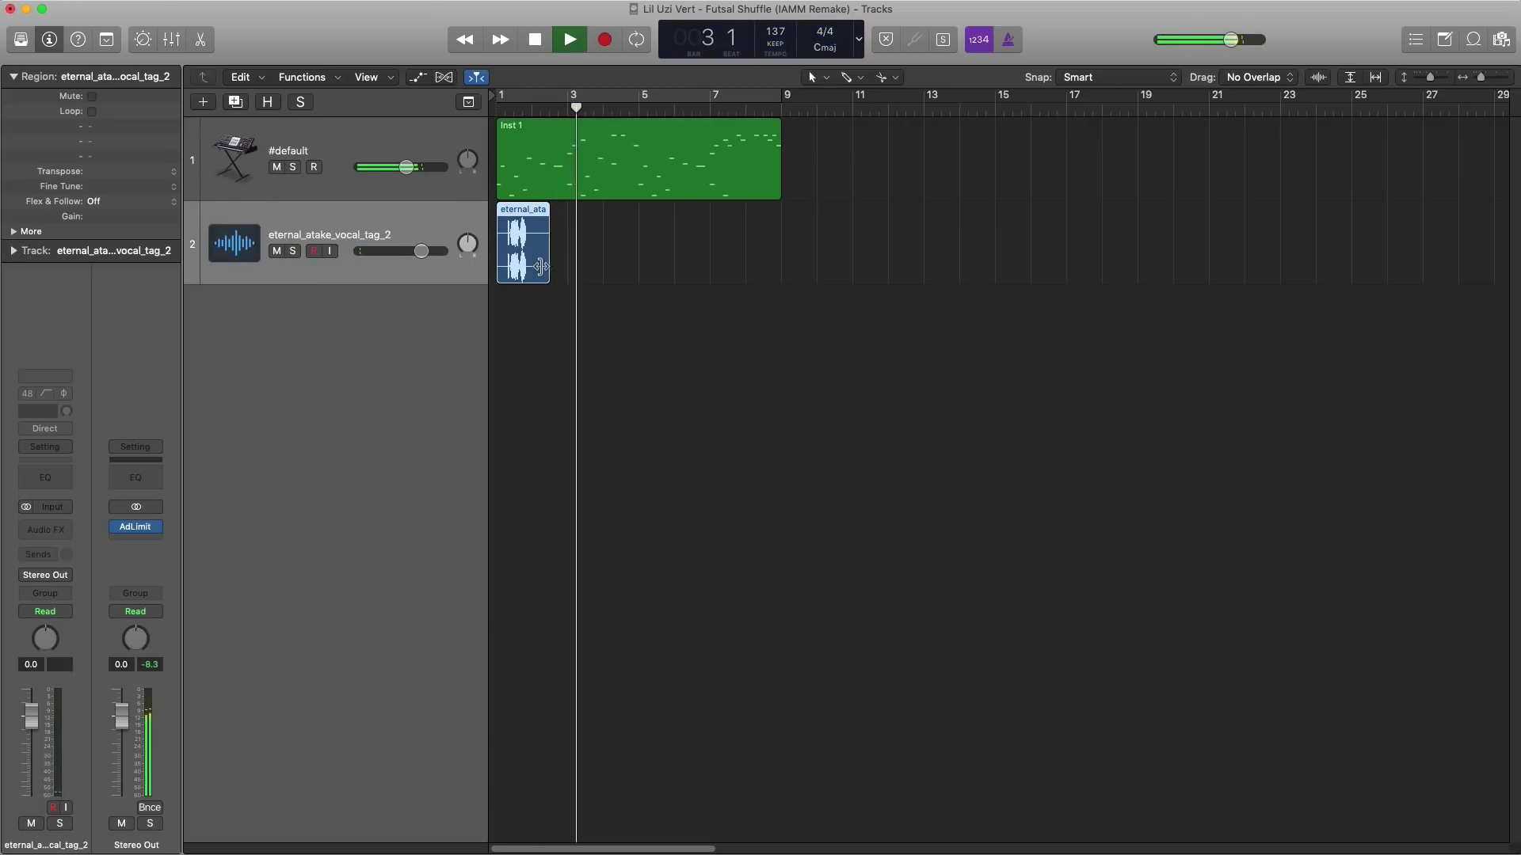
Step: Move the vocal tag region to bar 3 and play it against the melody
{"action": "left_click_drag", "start_coordinate": [527, 252], "coordinate": [598, 255]}
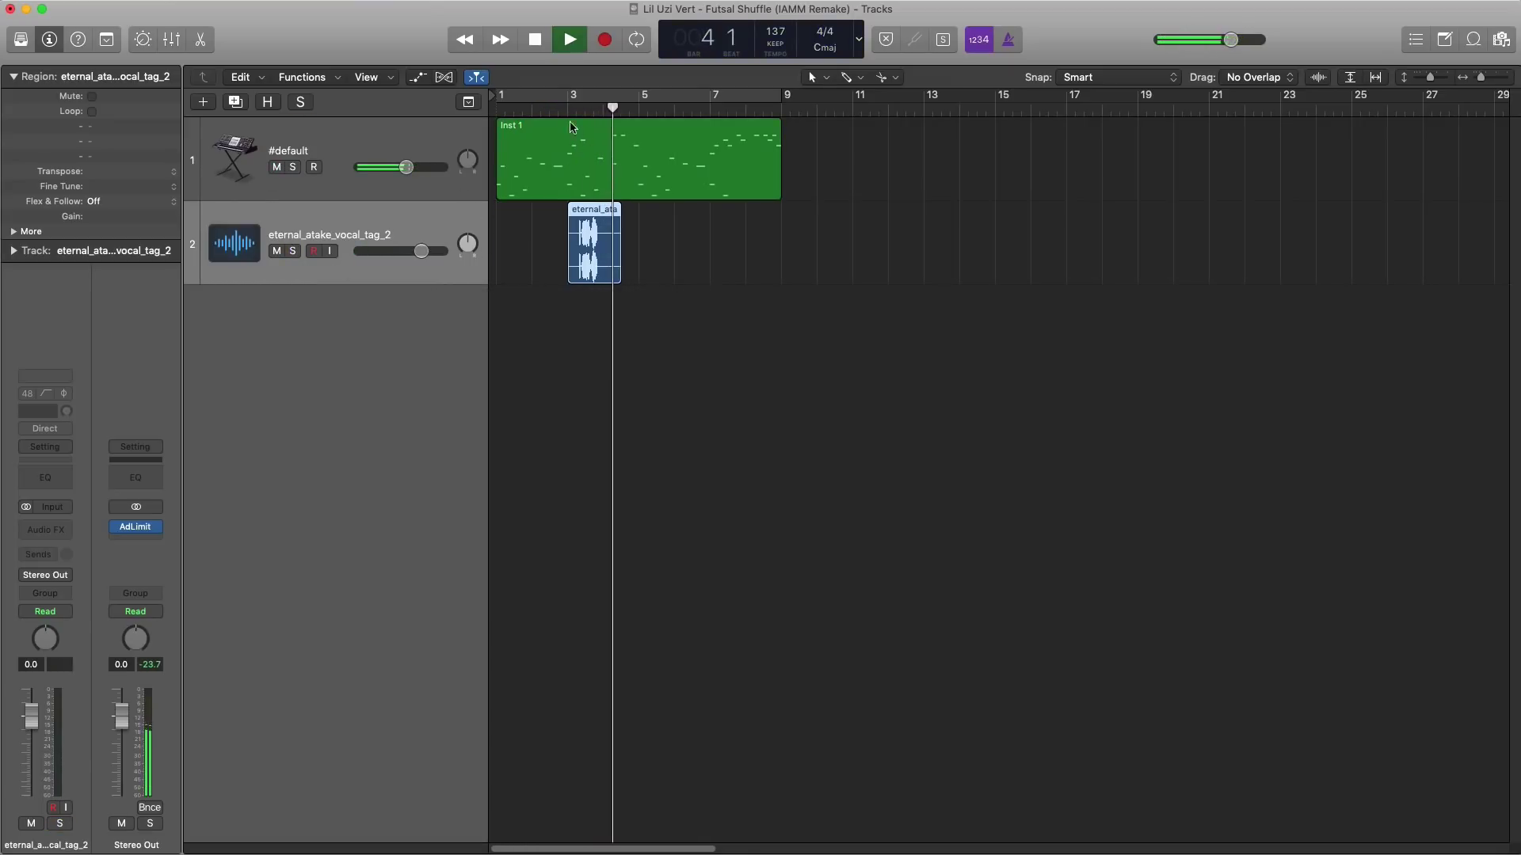
{"action": "left_click", "coordinate": [568, 110]}
{"action": "scroll", "coordinate": [593, 145], "scroll_direction": "up", "scroll_amount": 5}
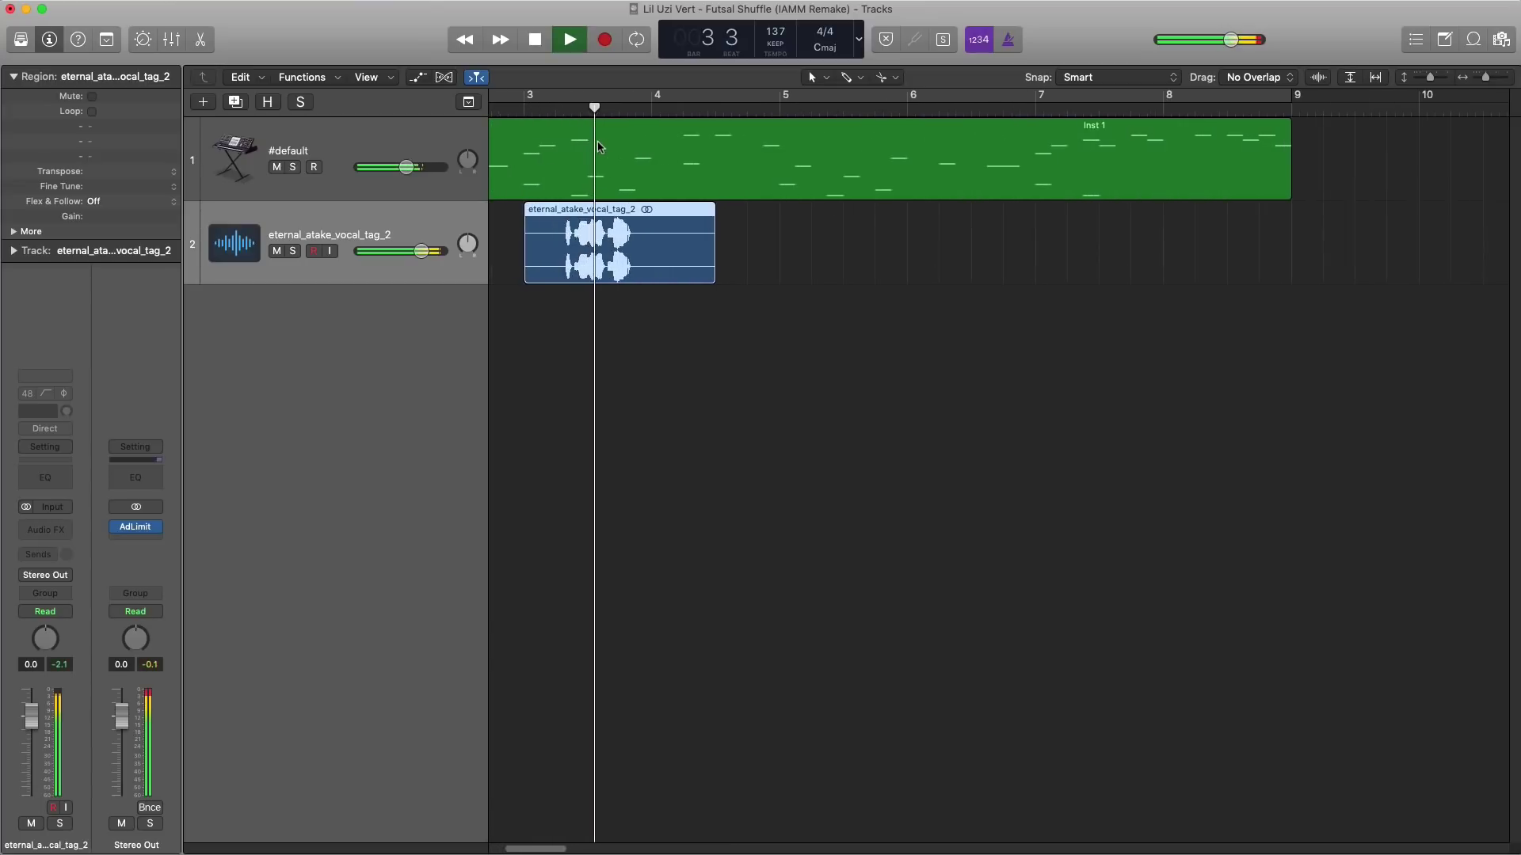
Step: Move the vocal tag region to bar 4 and play it with the melody from about bar 3
{"action": "left_click_drag", "start_coordinate": [604, 281], "coordinate": [730, 279]}
{"action": "key", "text": "space"}
{"action": "left_click", "coordinate": [619, 114]}
{"action": "key", "text": "space"}
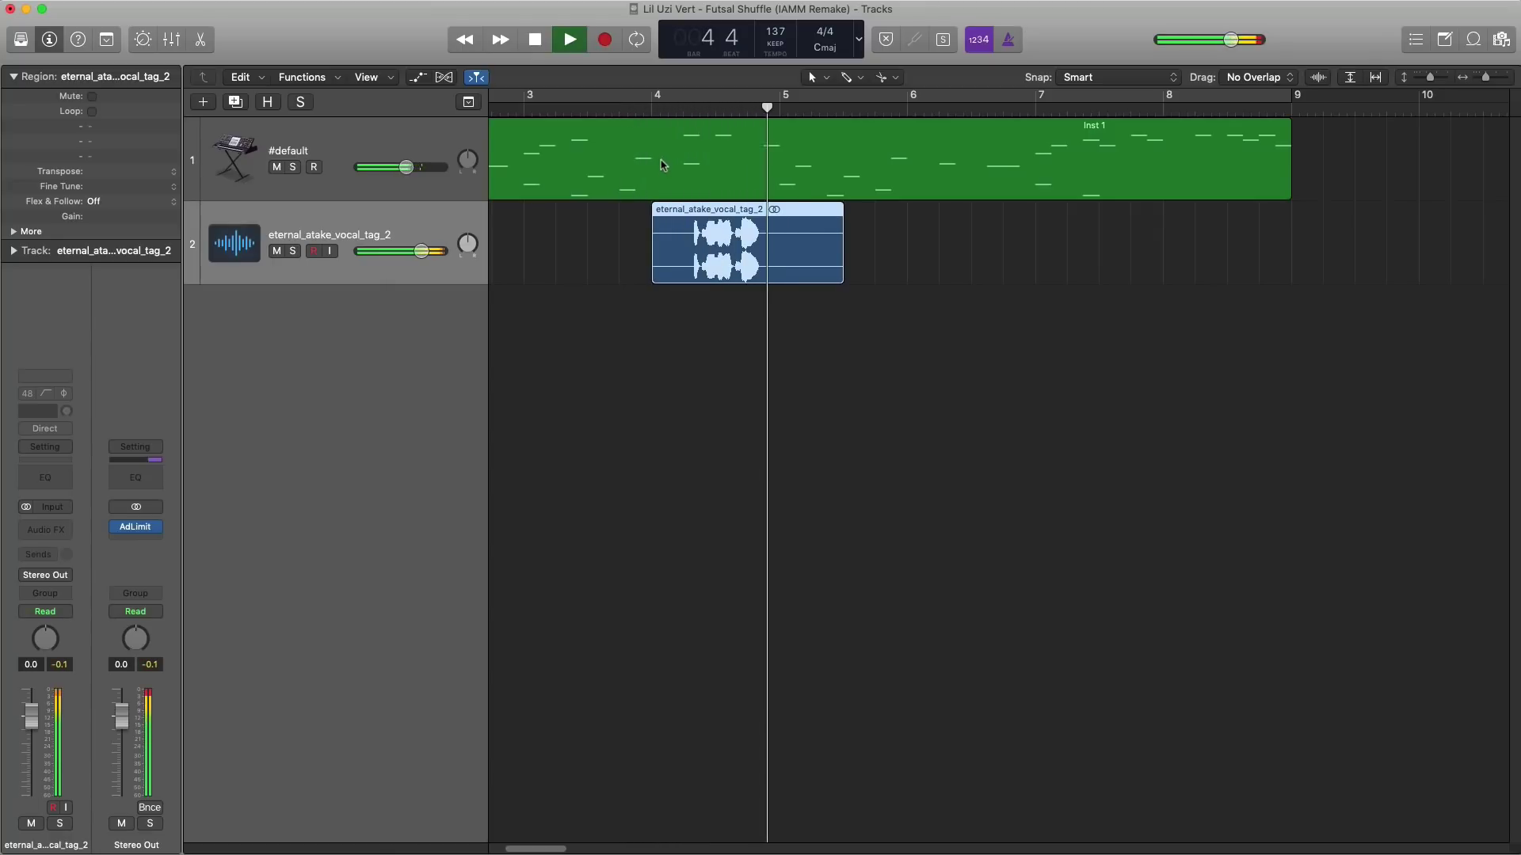
{"action": "key", "text": "super+Left"}
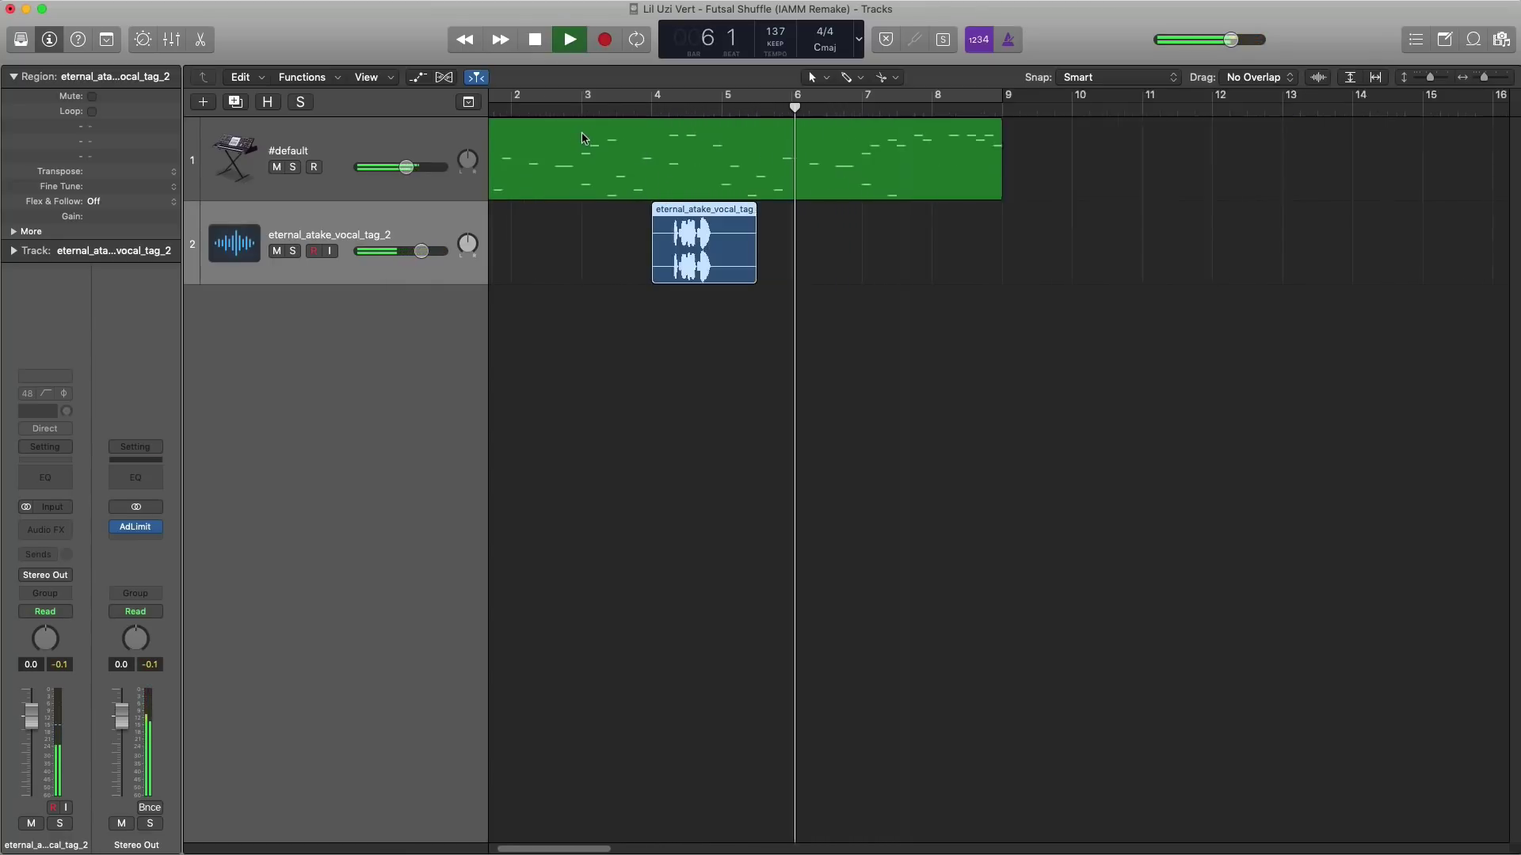
{"action": "key", "text": "super+Left"}
{"action": "key", "text": "space"}
{"action": "left_click", "coordinate": [574, 115]}
{"action": "key", "text": "space"}
{"action": "key", "text": "super+Right"}
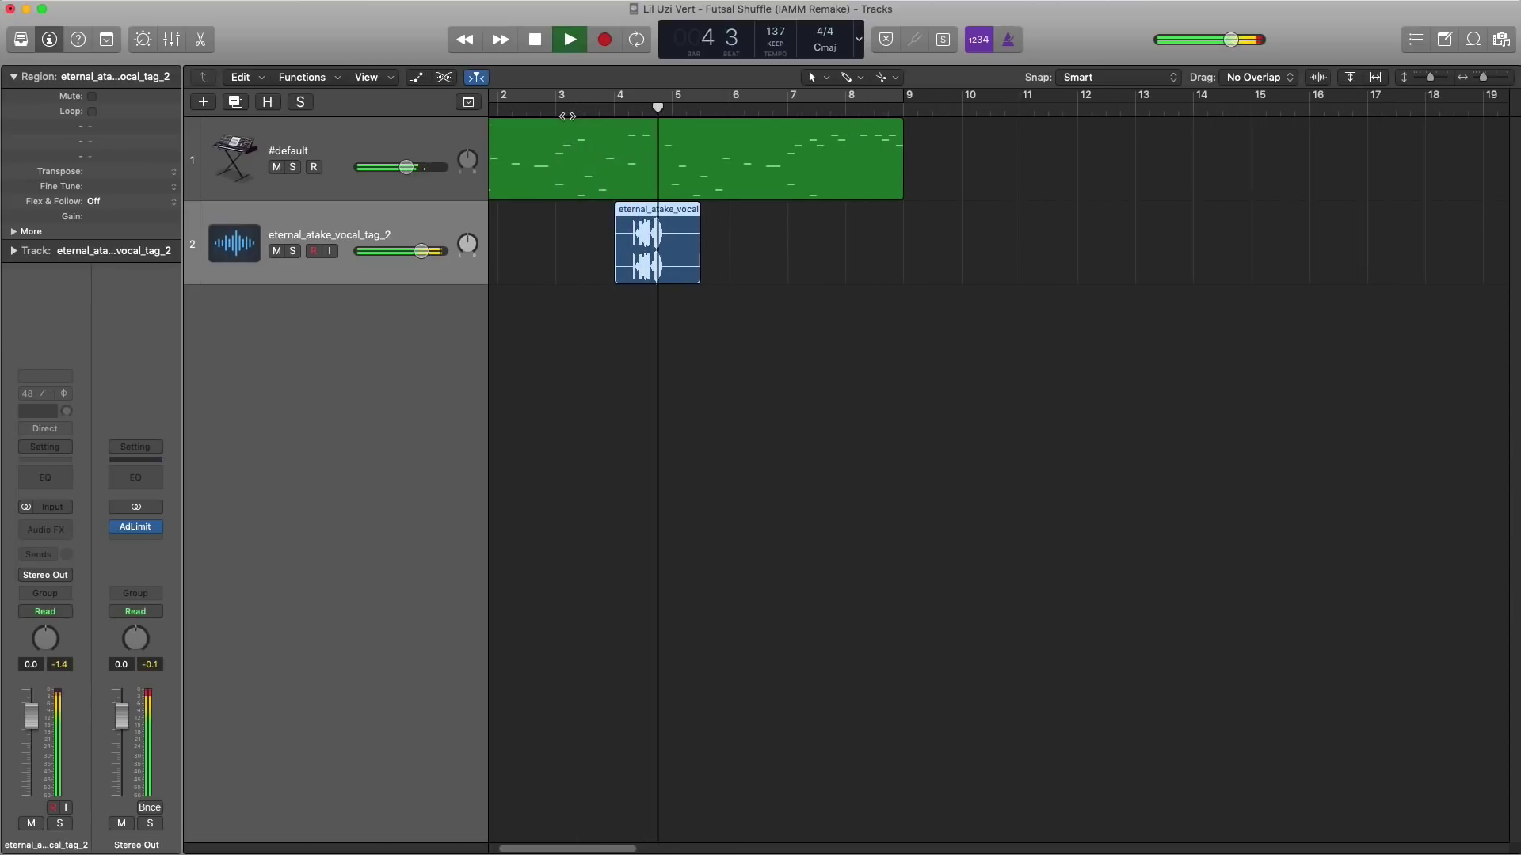
{"action": "key", "text": "space"}
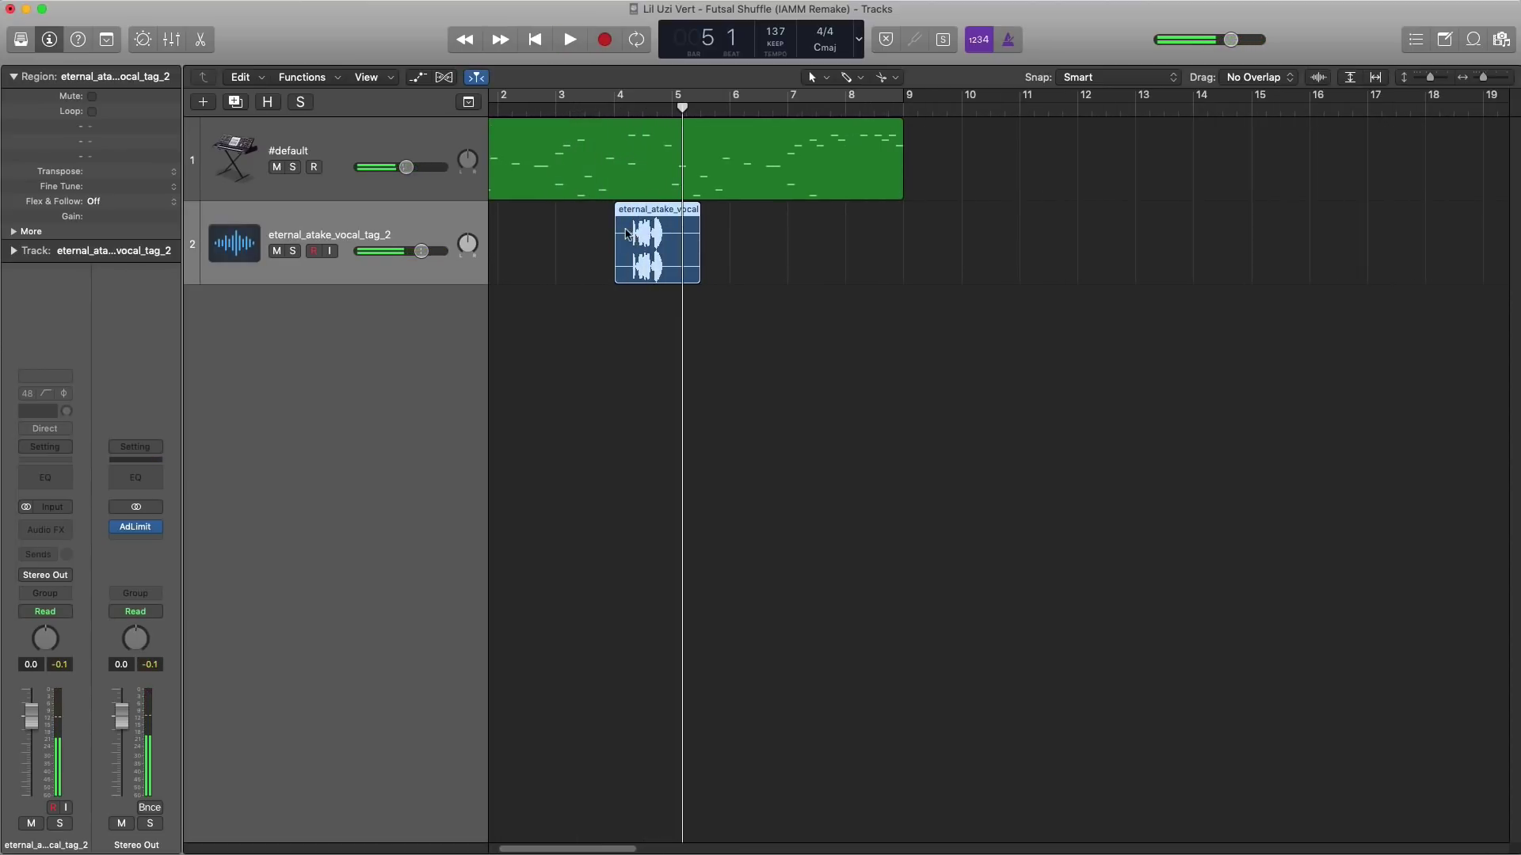
Step: Set a cycle range from just before bar 4 to bar 6 around the vocal tag region and play it
{"action": "key", "text": "super+Right"}
{"action": "key", "text": "super+Right"}
{"action": "key", "text": "super+Right"}
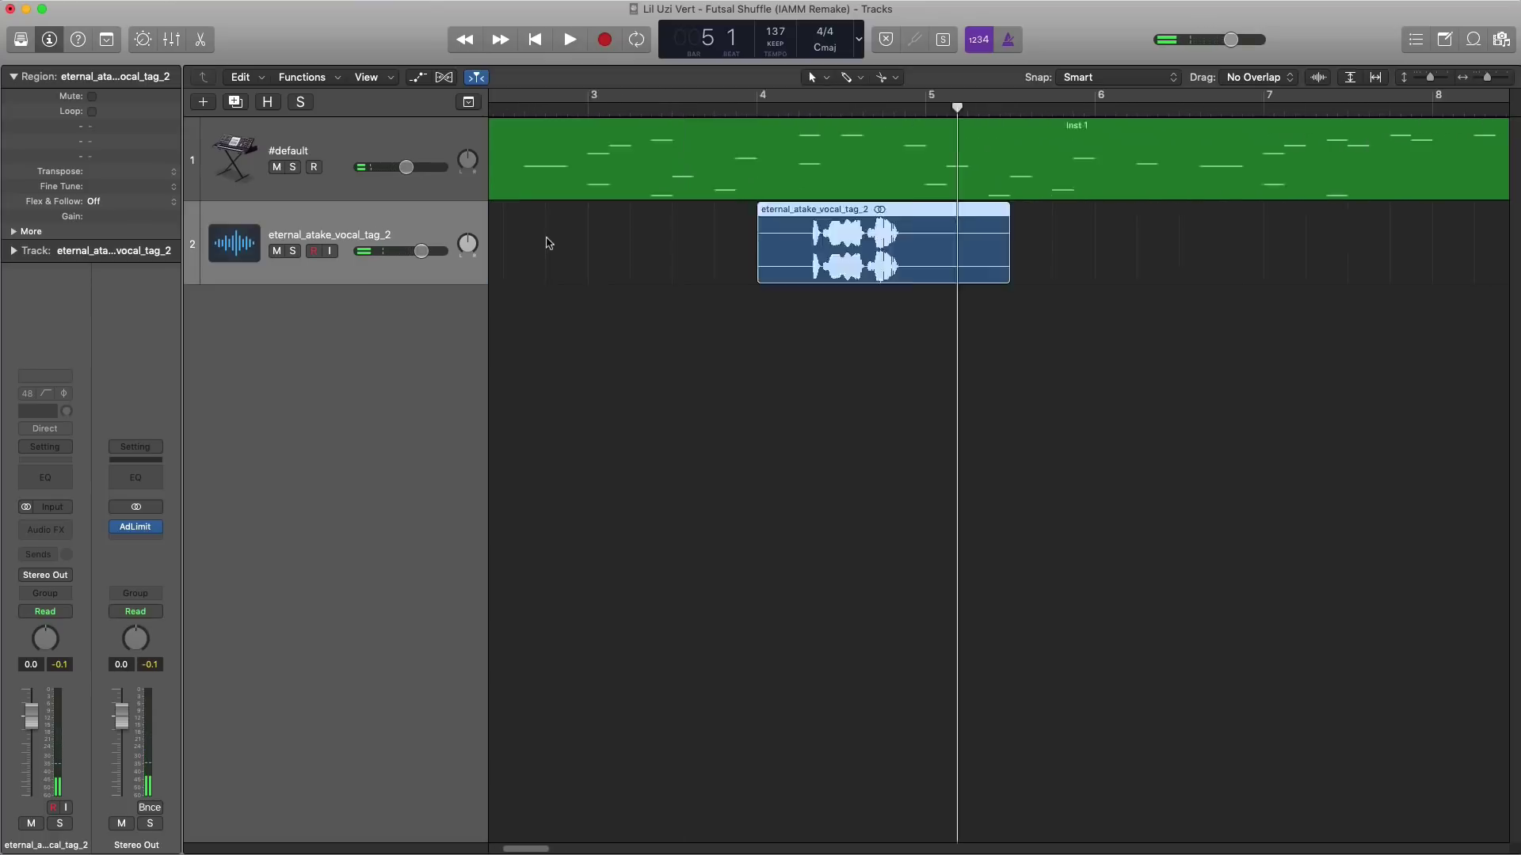
{"action": "scroll", "coordinate": [549, 243], "scroll_direction": "left", "scroll_amount": 3}
{"action": "left_click_drag", "start_coordinate": [869, 101], "coordinate": [1256, 99]}
{"action": "key", "text": "space"}
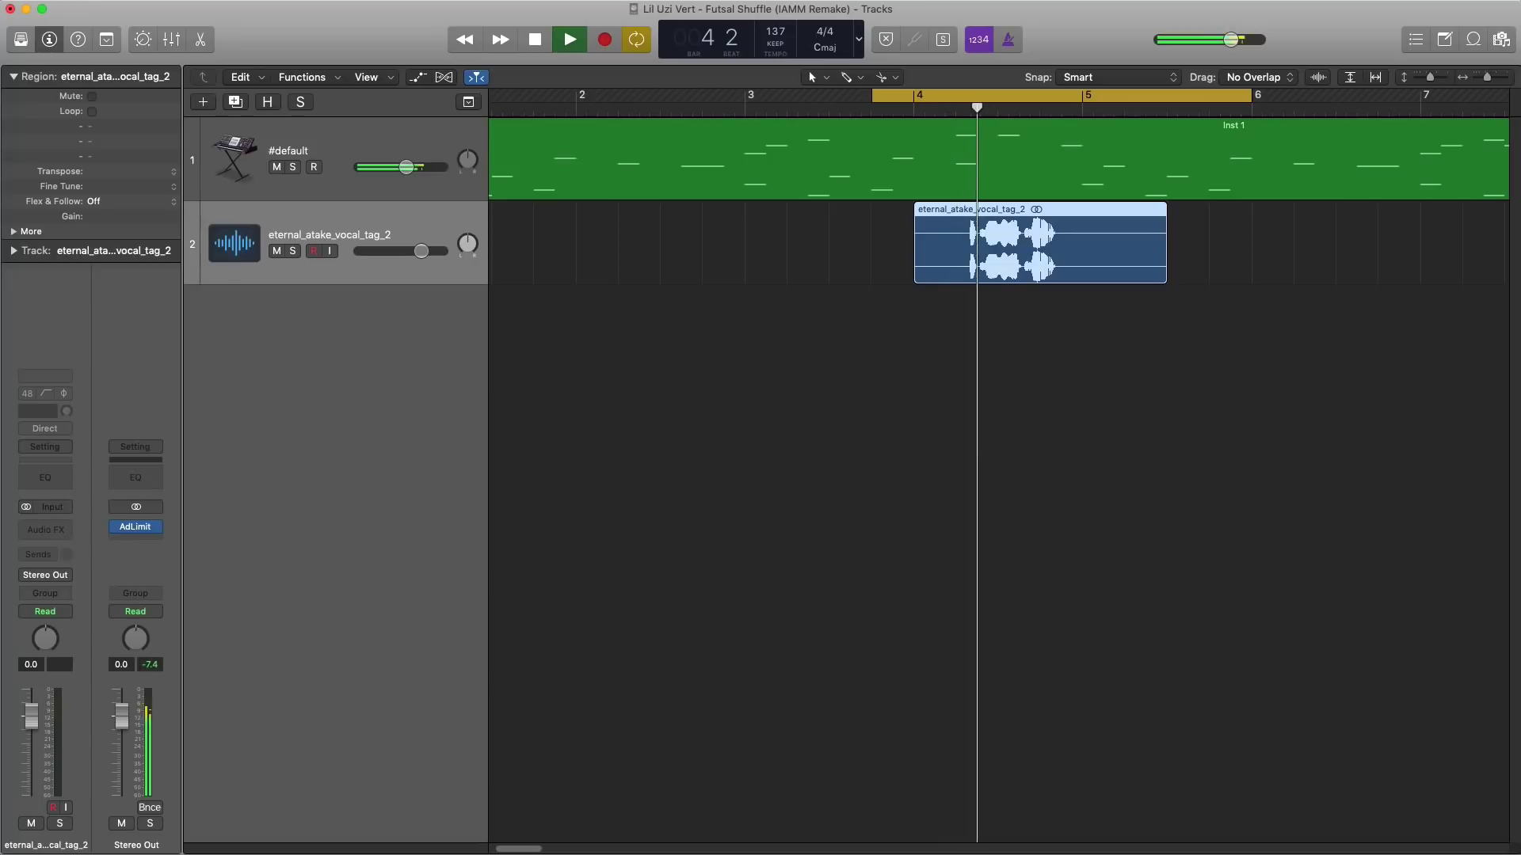
Step: Insert a stereo Flanger with the Resonator Flange preset on the vocal tag track, audition it, and close the plug-in window
{"action": "left_click", "coordinate": [45, 529]}
{"action": "mouse_move", "coordinate": [102, 739]}
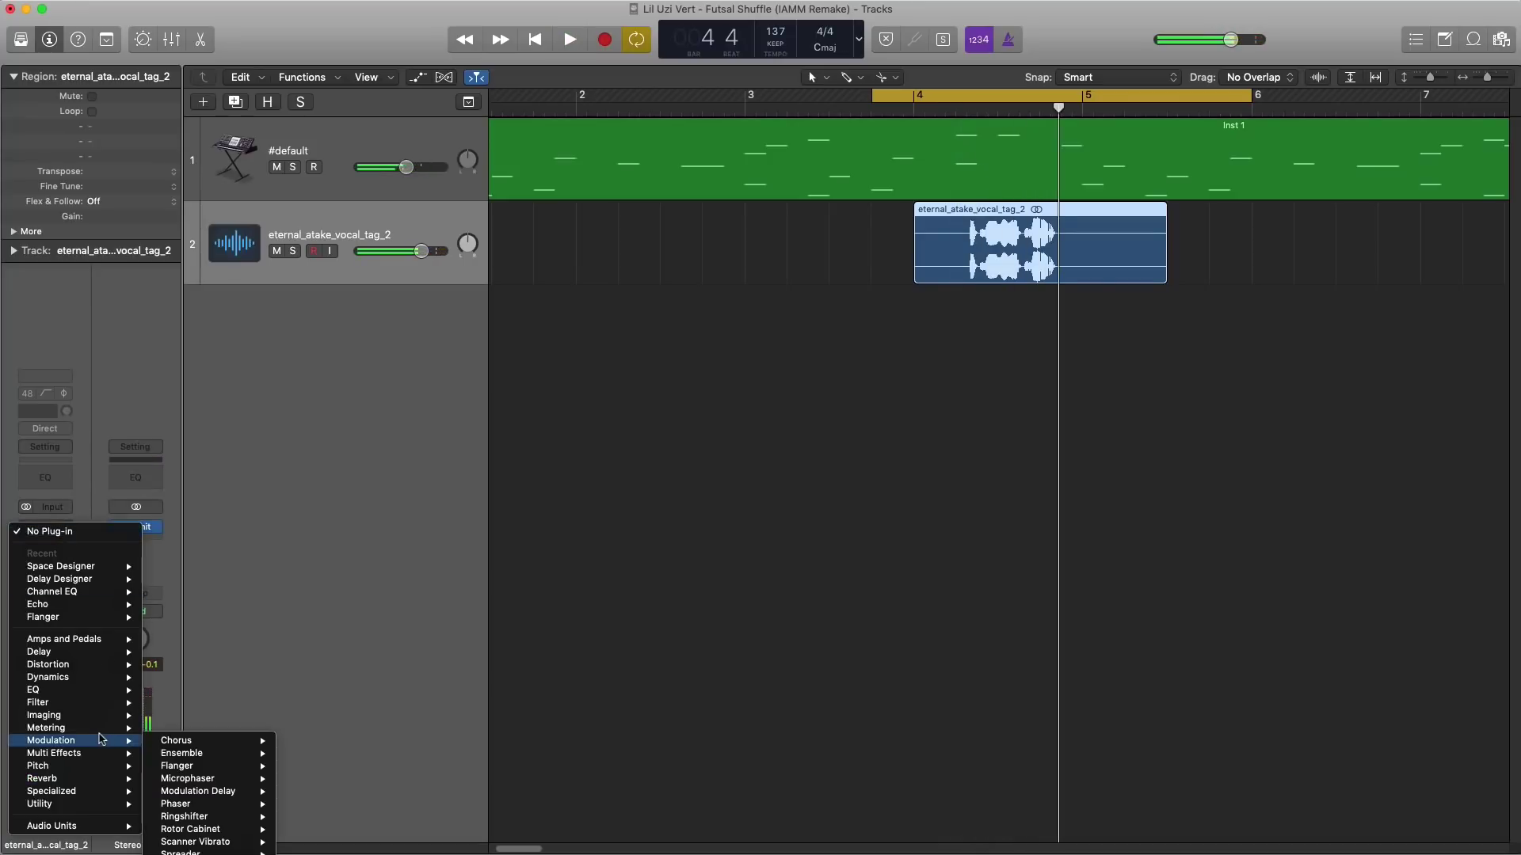
{"action": "mouse_move", "coordinate": [219, 769]}
{"action": "left_click", "coordinate": [320, 766]}
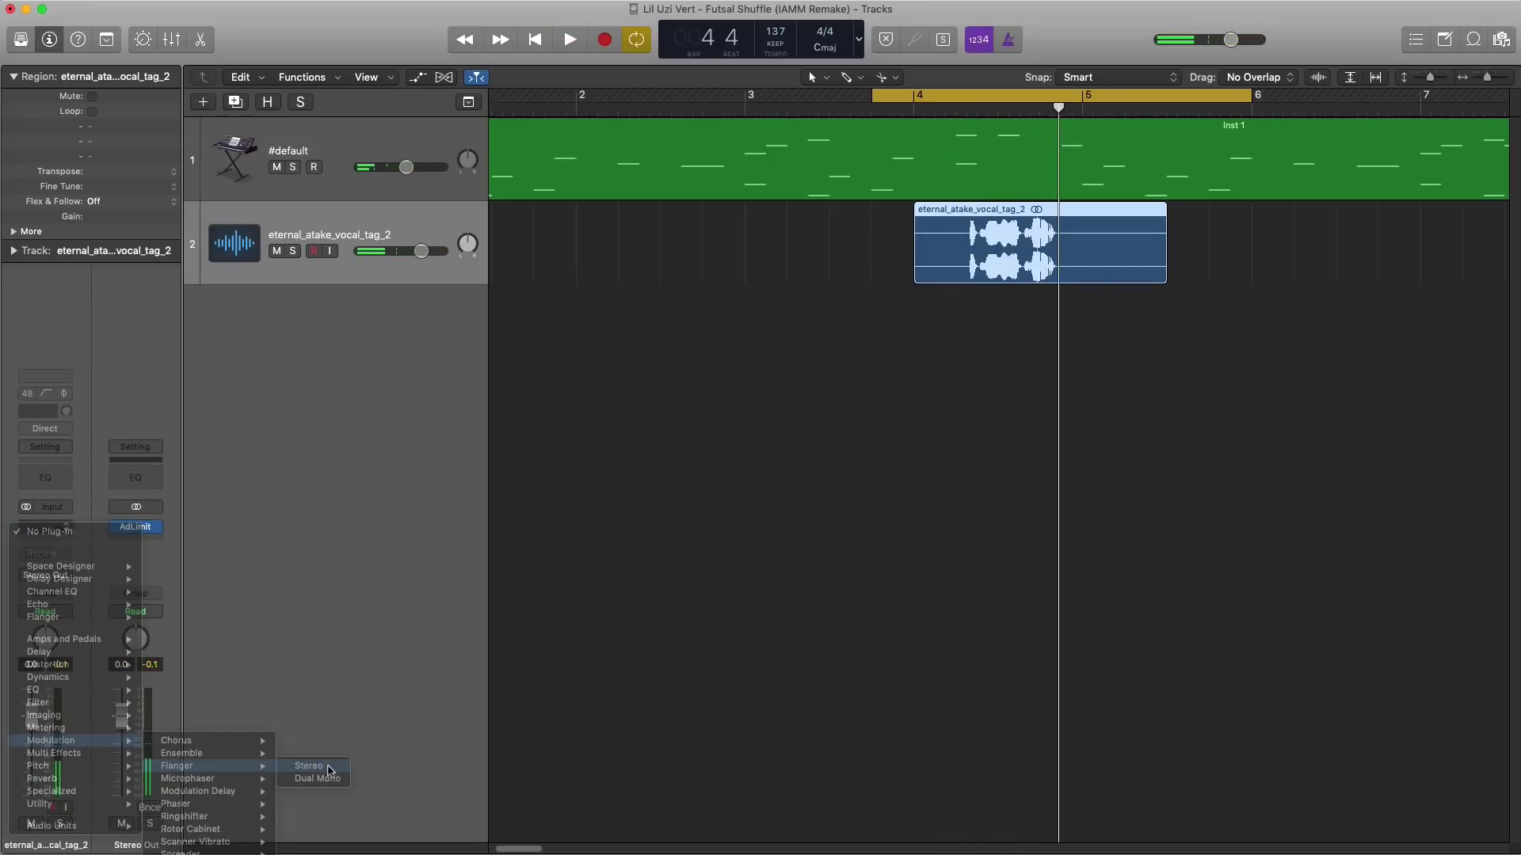
{"action": "left_click", "coordinate": [190, 49]}
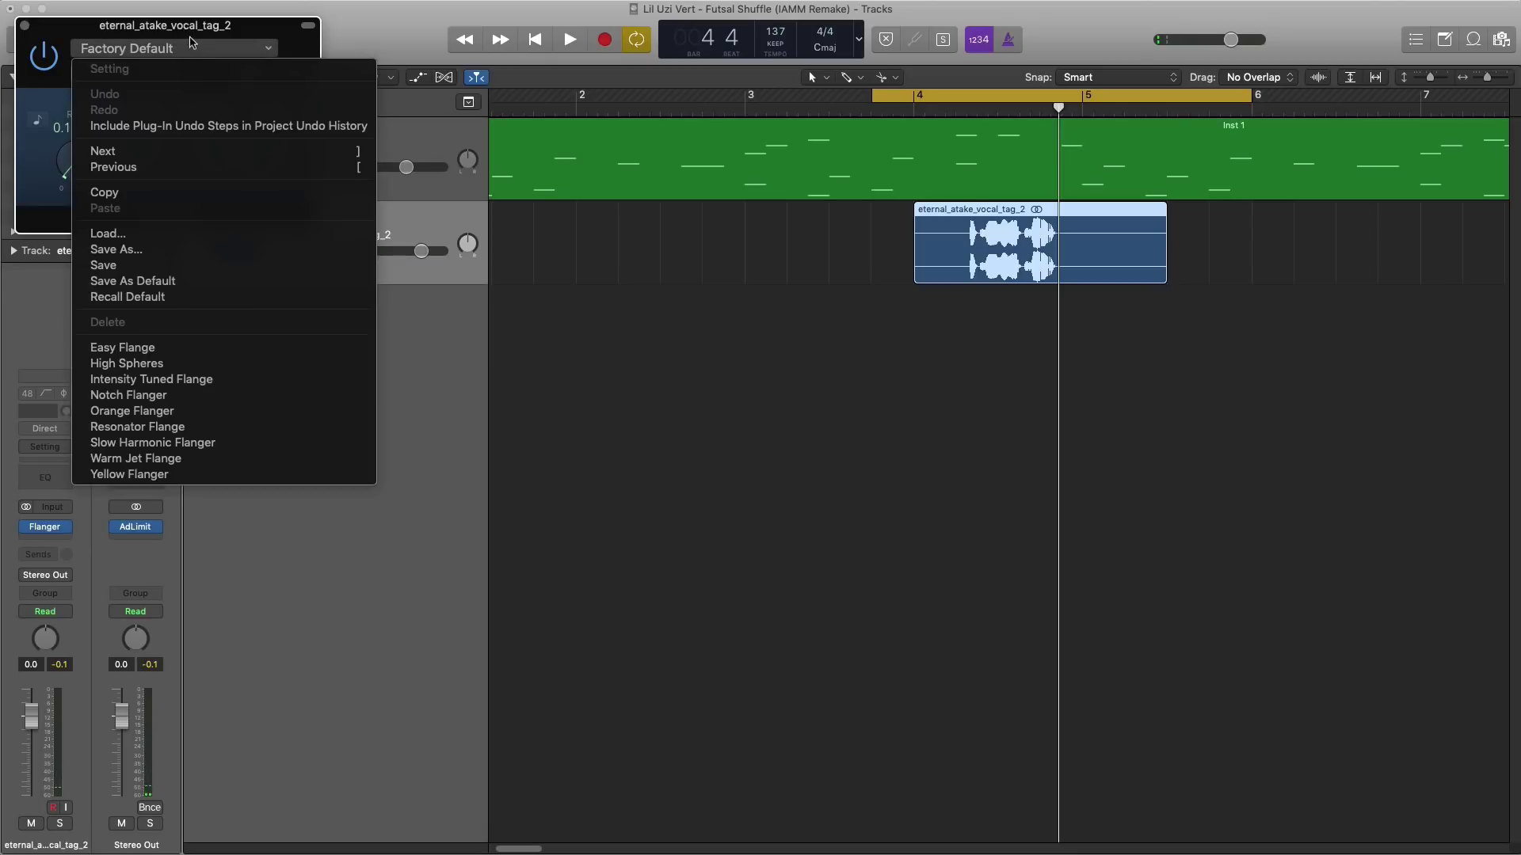
{"action": "left_click", "coordinate": [232, 428]}
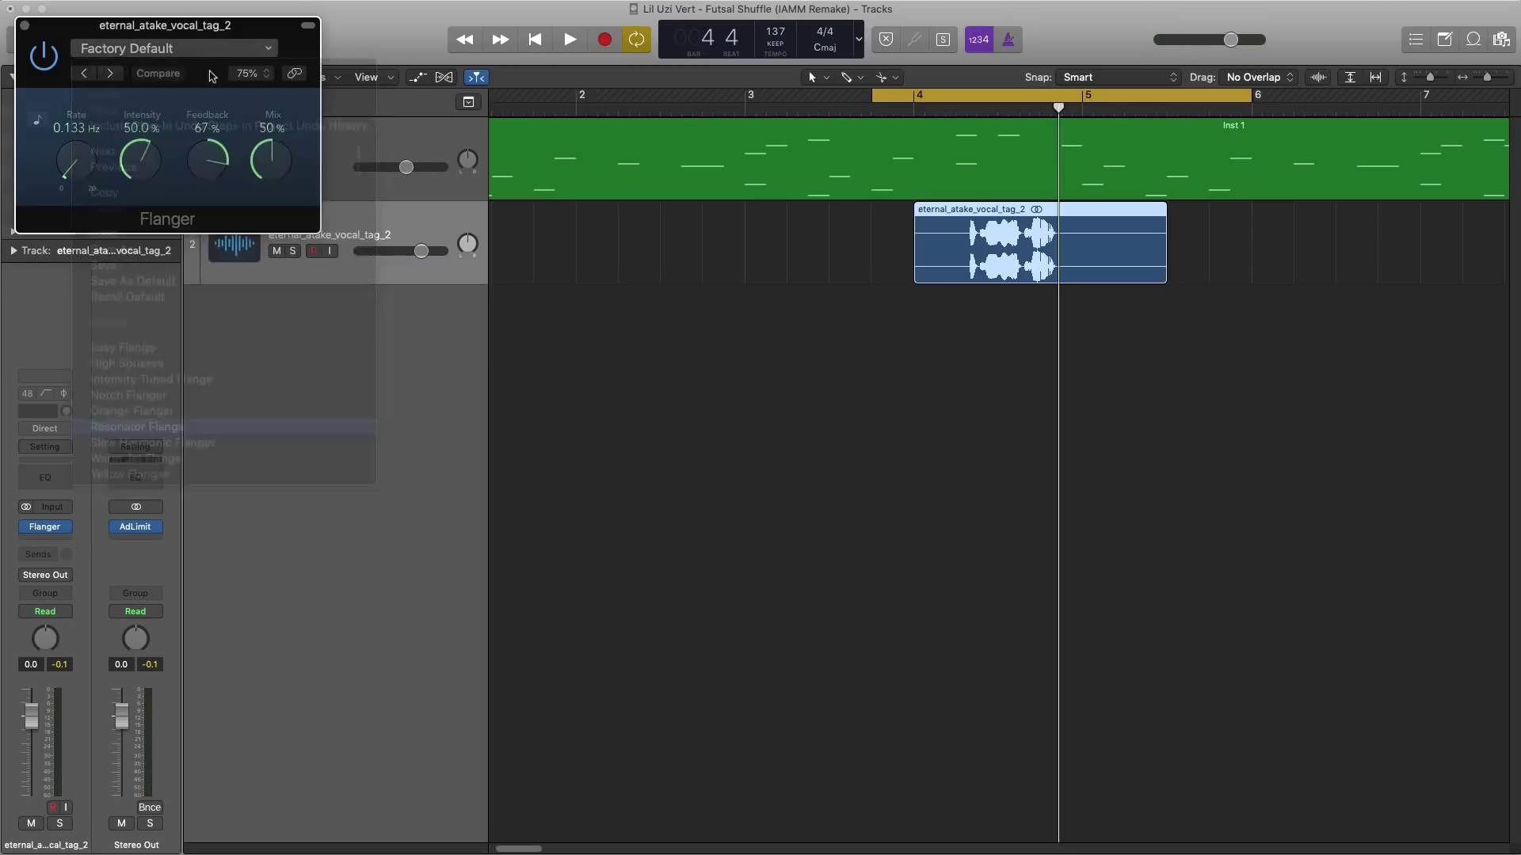
{"action": "left_click_drag", "start_coordinate": [200, 31], "coordinate": [626, 322]}
{"action": "key", "text": "space"}
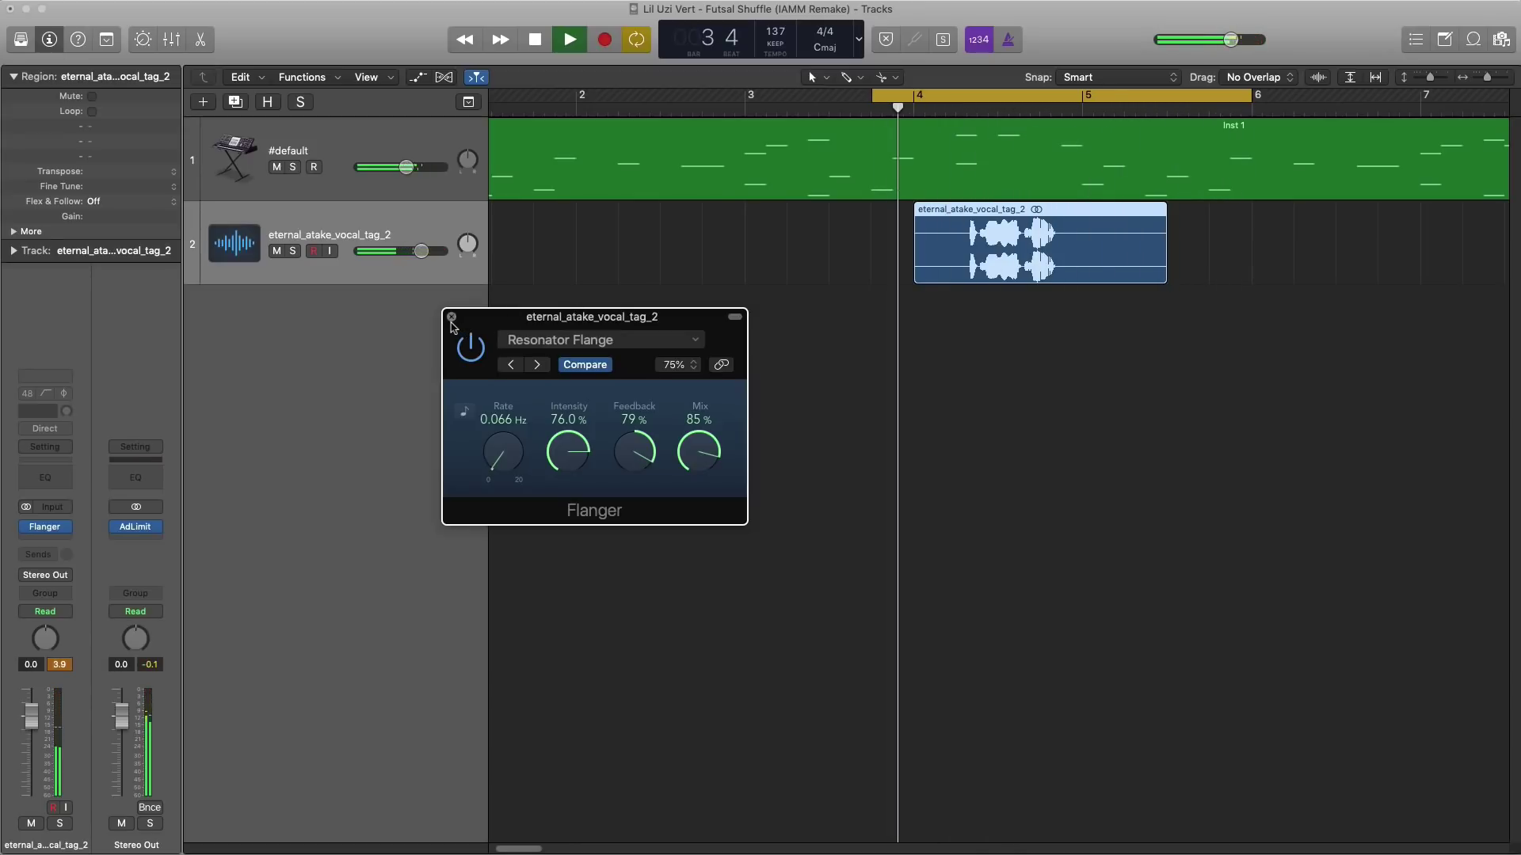
{"action": "left_click", "coordinate": [452, 316]}
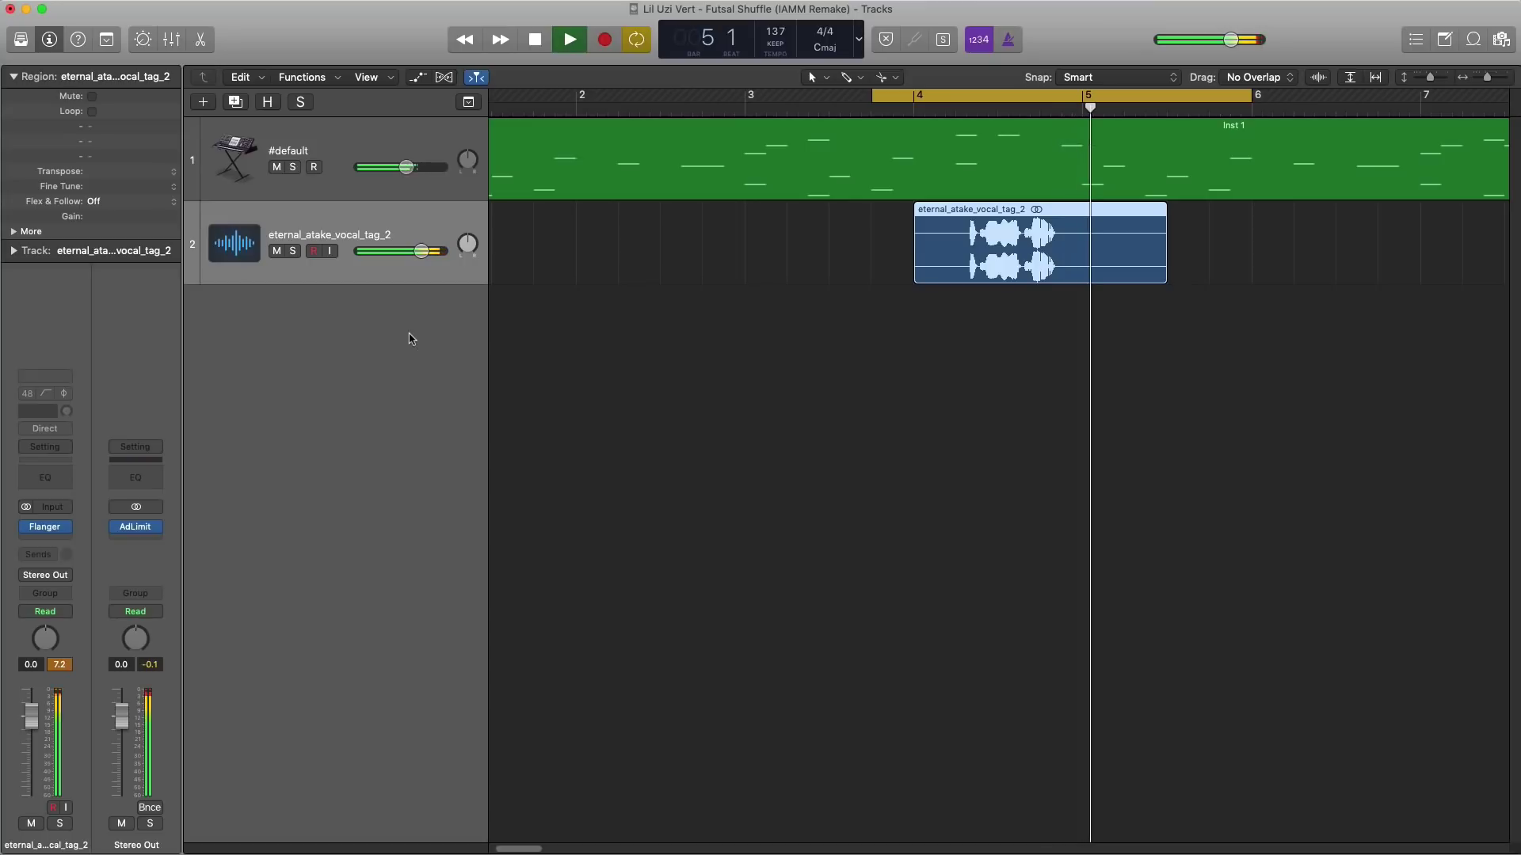
Step: Solo the vocal tag track and play the flanged vocal by itself twice
{"action": "key", "text": "space"}
{"action": "left_click", "coordinate": [294, 252]}
{"action": "key", "text": "space"}
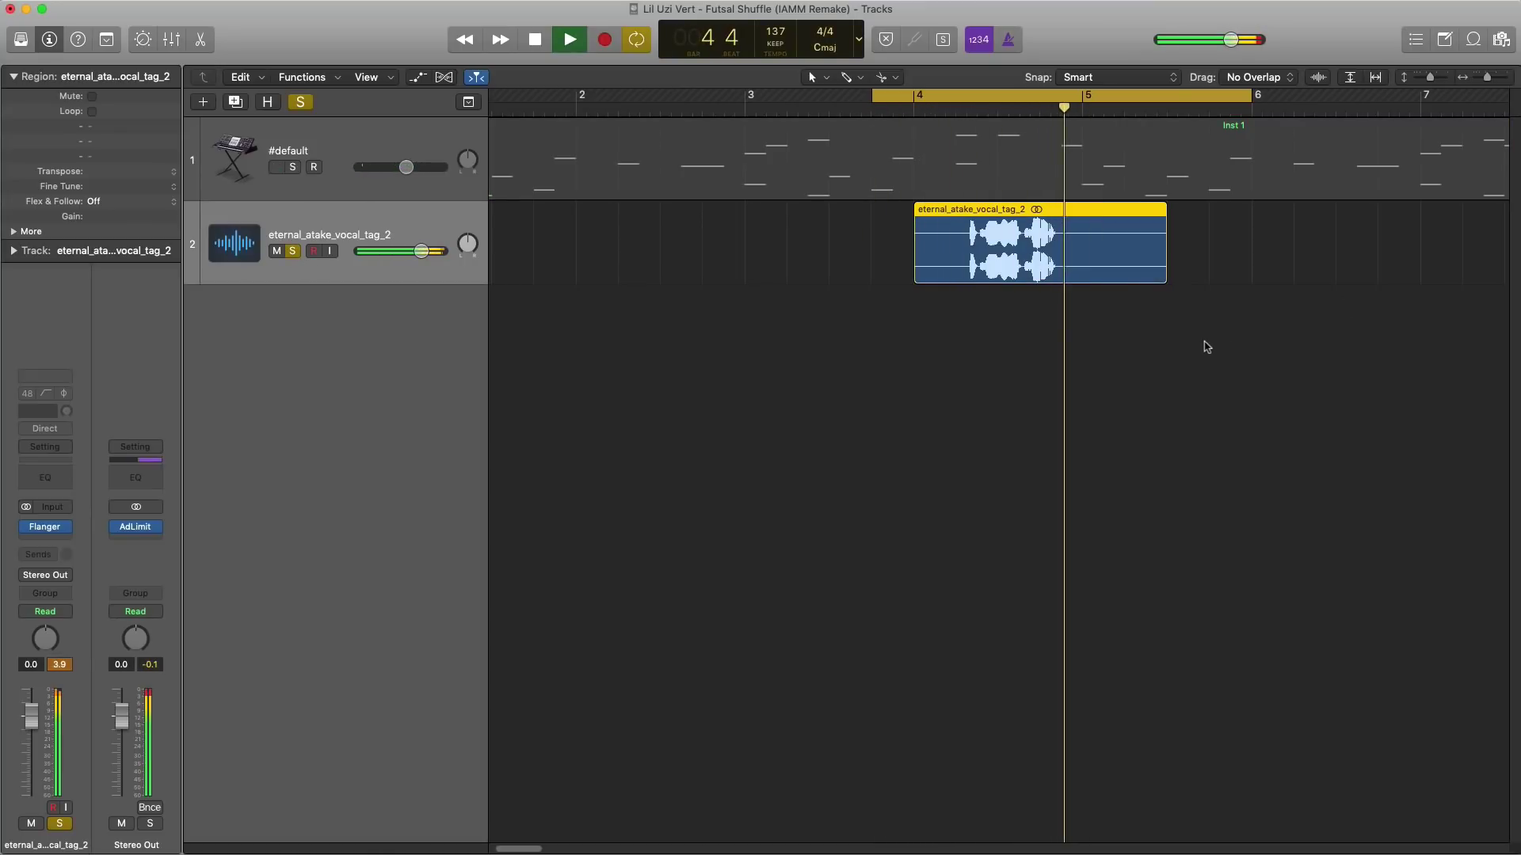
{"action": "key", "text": "space"}
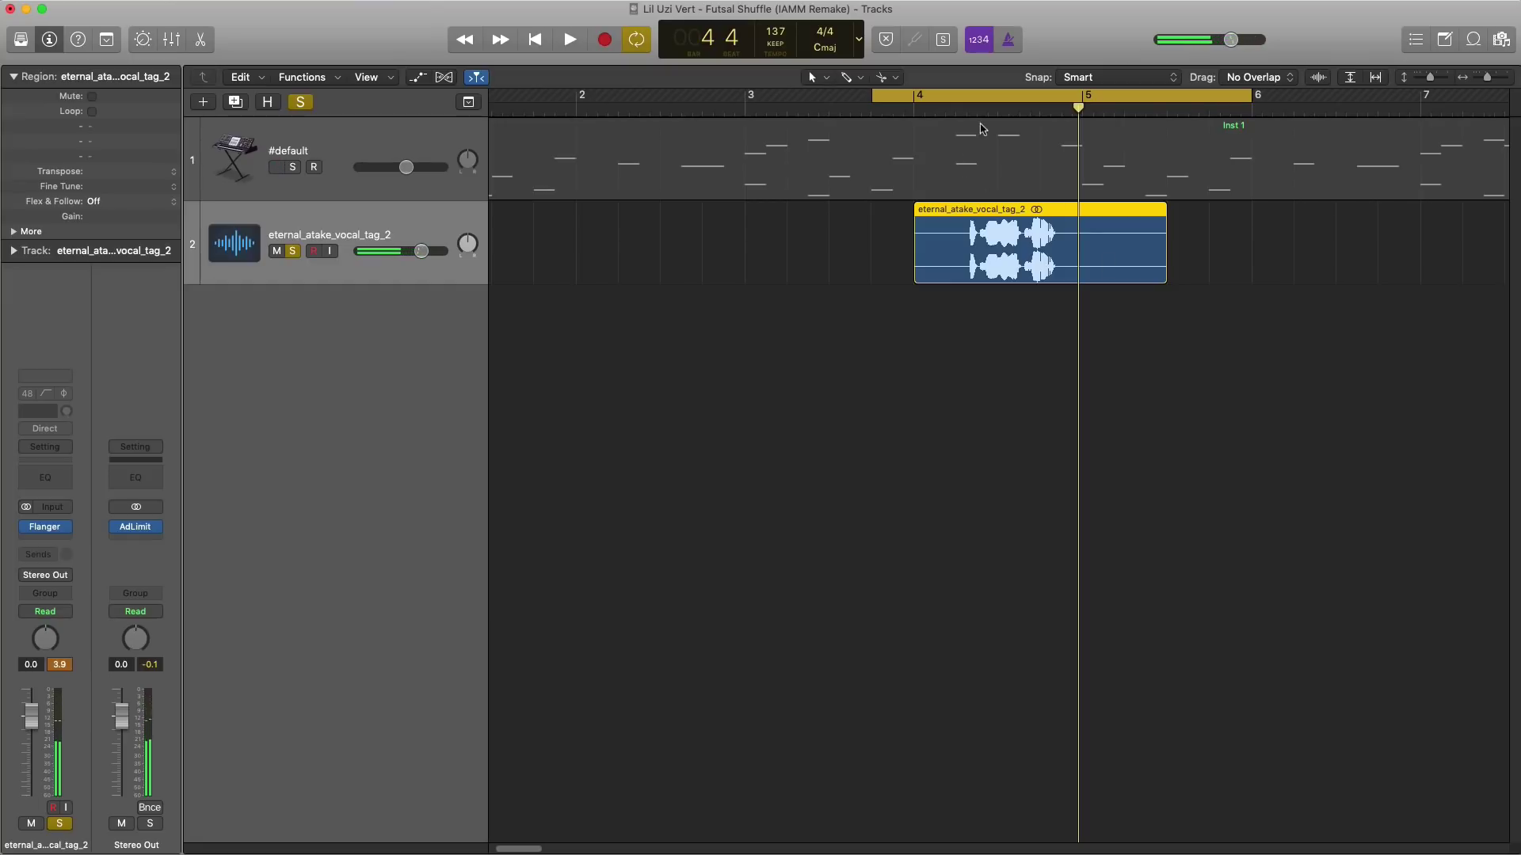
{"action": "key", "text": "space"}
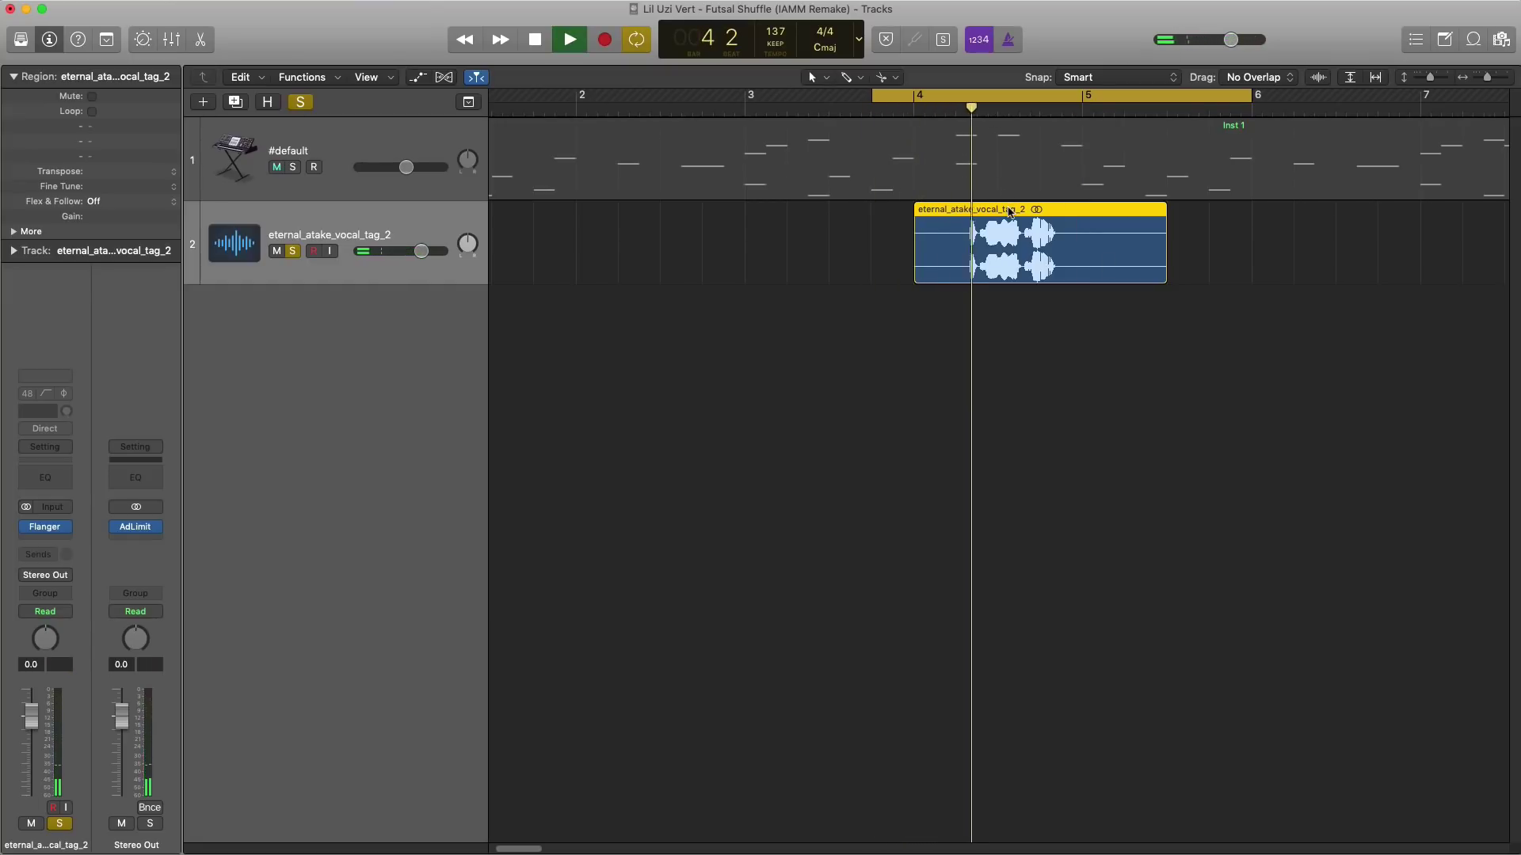
{"action": "key", "text": "space"}
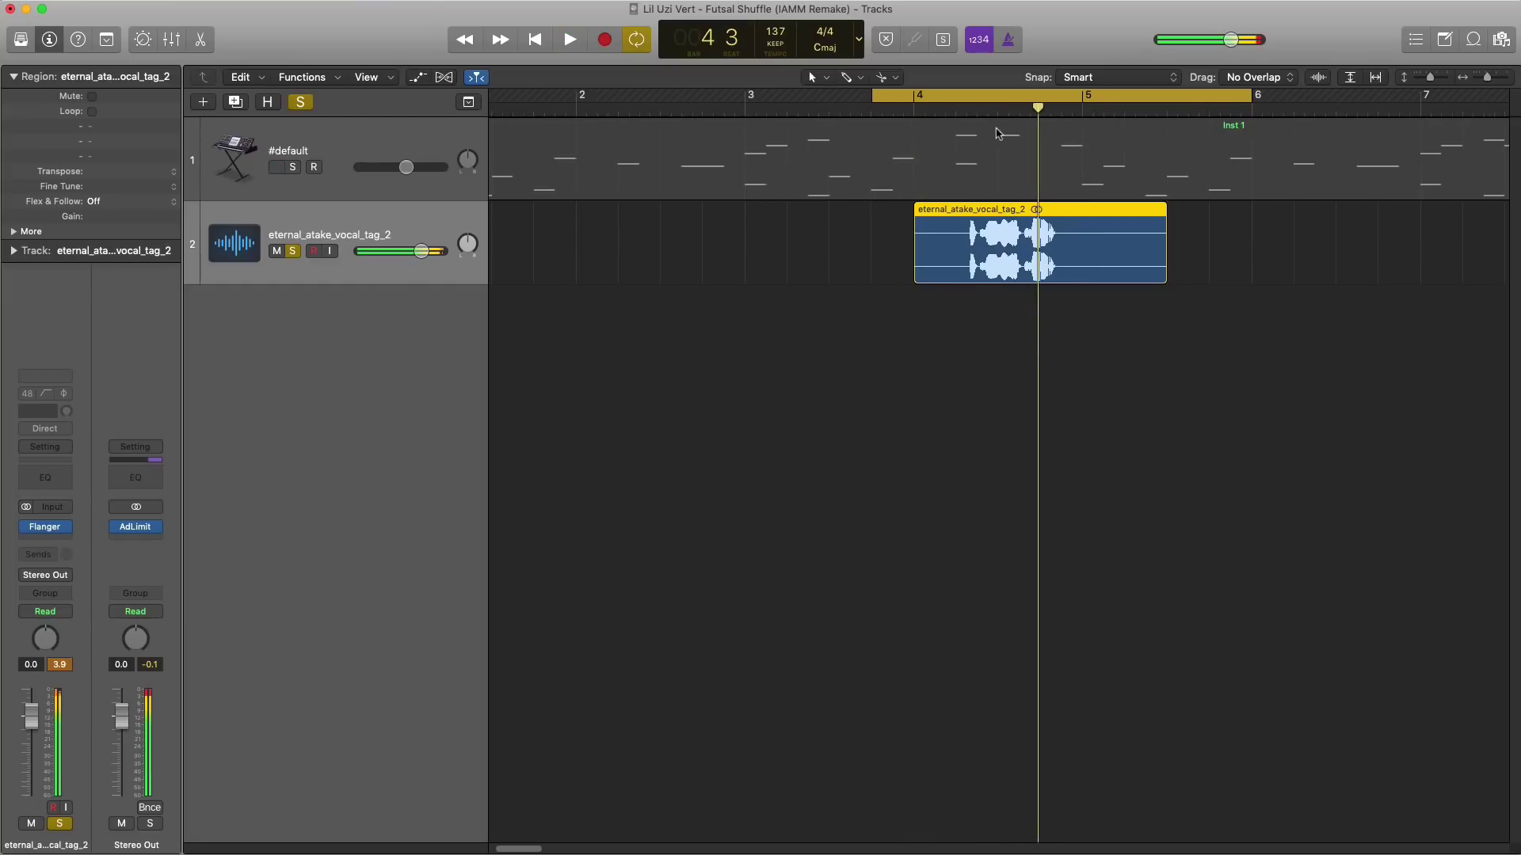
Step: Split the vocal tag region at bar 4 beat 3 and move its second part onto a duplicate of the vocal track
{"action": "right_click", "coordinate": [996, 216]}
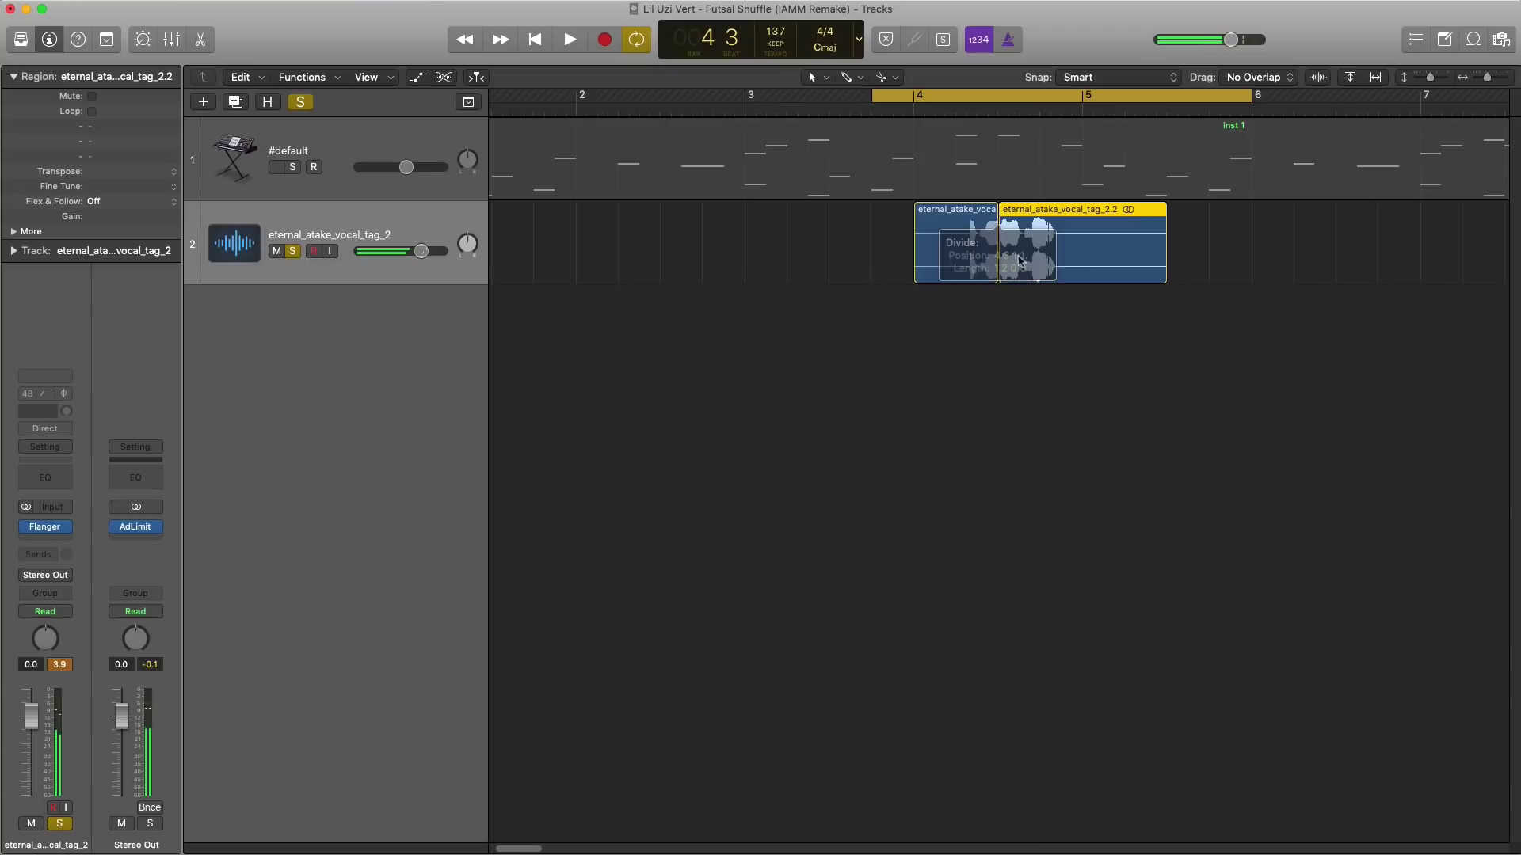
{"action": "left_click", "coordinate": [237, 103]}
{"action": "left_click_drag", "start_coordinate": [1054, 272], "coordinate": [1058, 320]}
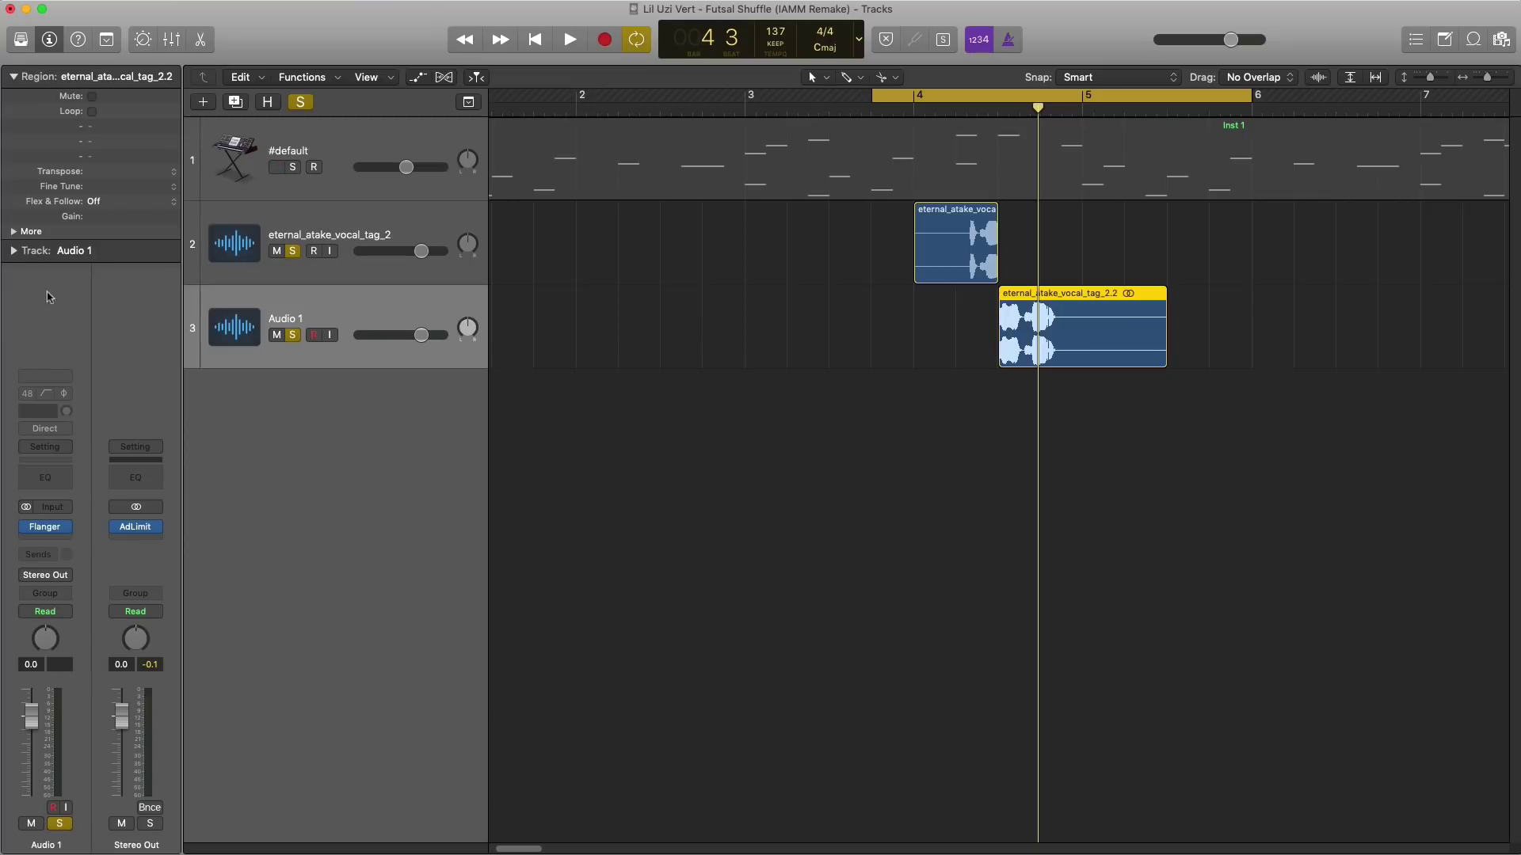
Step: Insert an Echo plug-in after the Flanger on the Audio 1 track, move its window over the track headers, and audition it
{"action": "left_click", "coordinate": [61, 541]}
{"action": "mouse_move", "coordinate": [79, 658]}
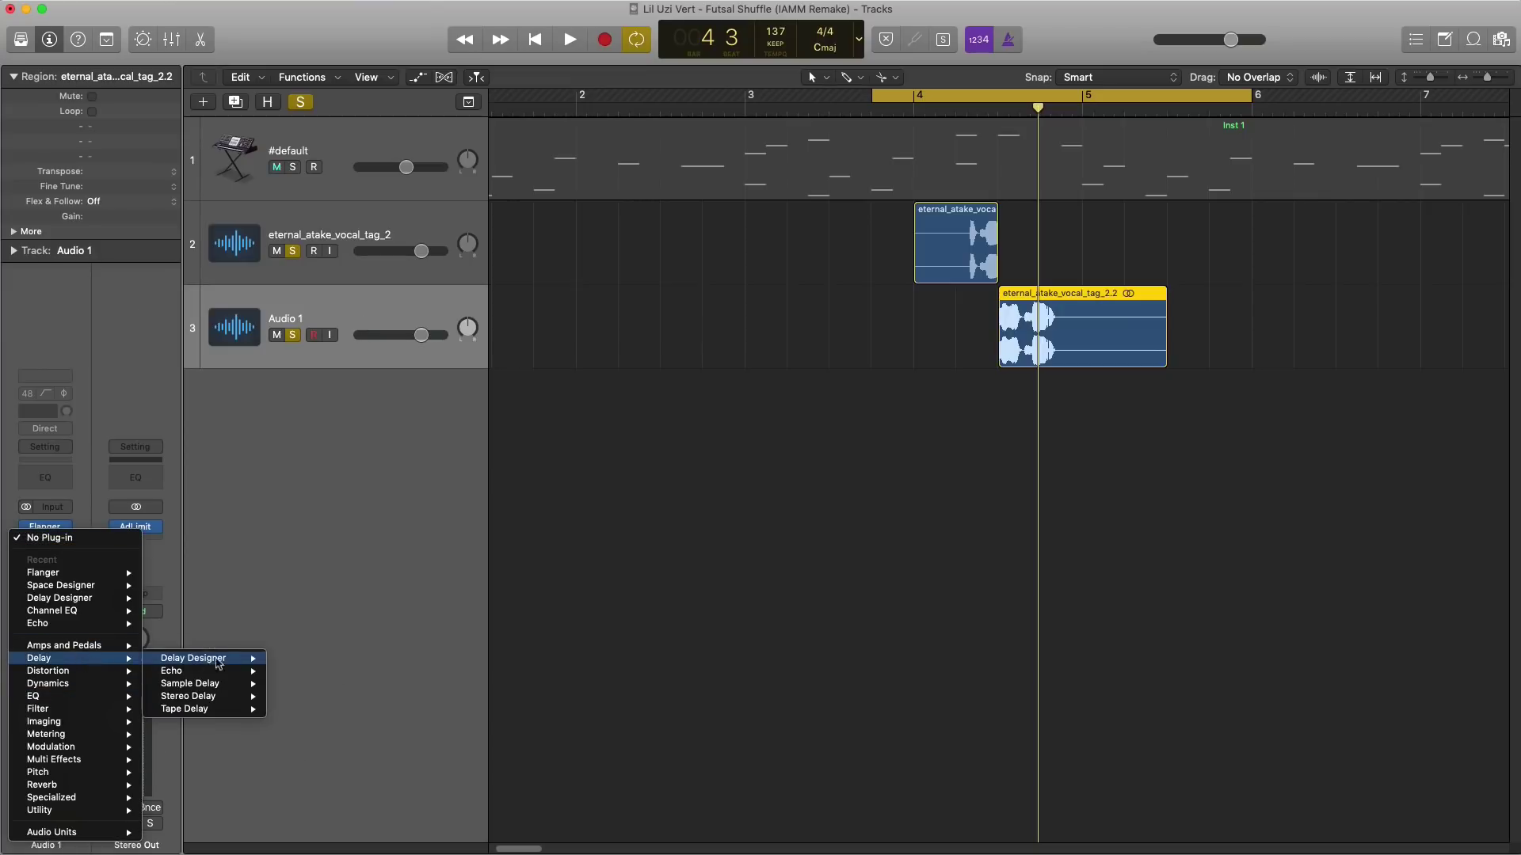
{"action": "mouse_move", "coordinate": [198, 671]}
{"action": "left_click", "coordinate": [297, 675]}
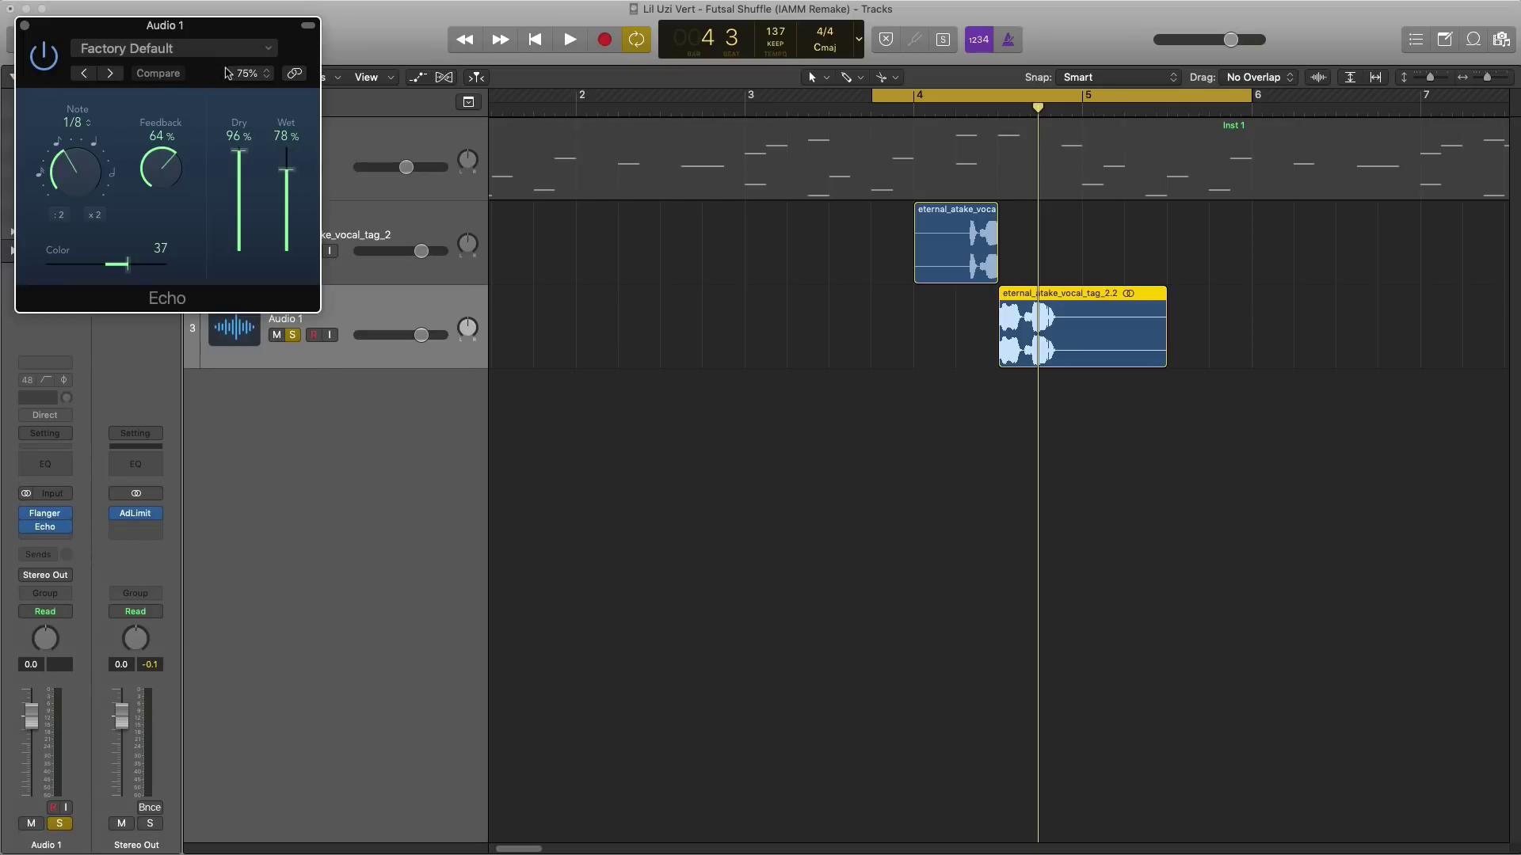
{"action": "left_click_drag", "start_coordinate": [204, 40], "coordinate": [465, 156]}
{"action": "key", "text": "space"}
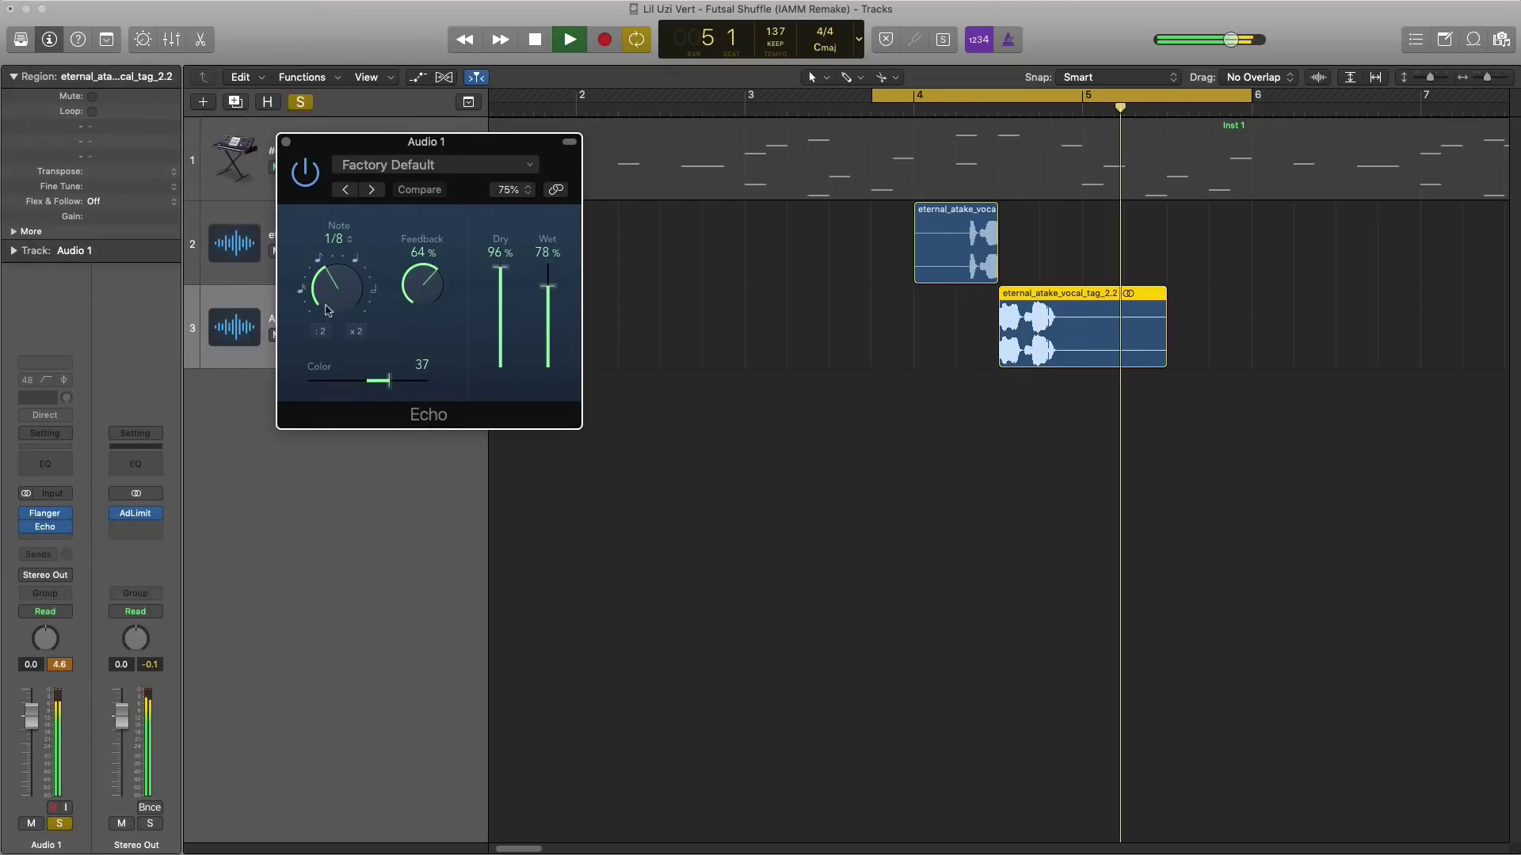
{"action": "key", "text": "space"}
Step: Set the Echo note value to 1/4 and play the vocal tag with it
{"action": "left_click_drag", "start_coordinate": [338, 290], "coordinate": [338, 307]}
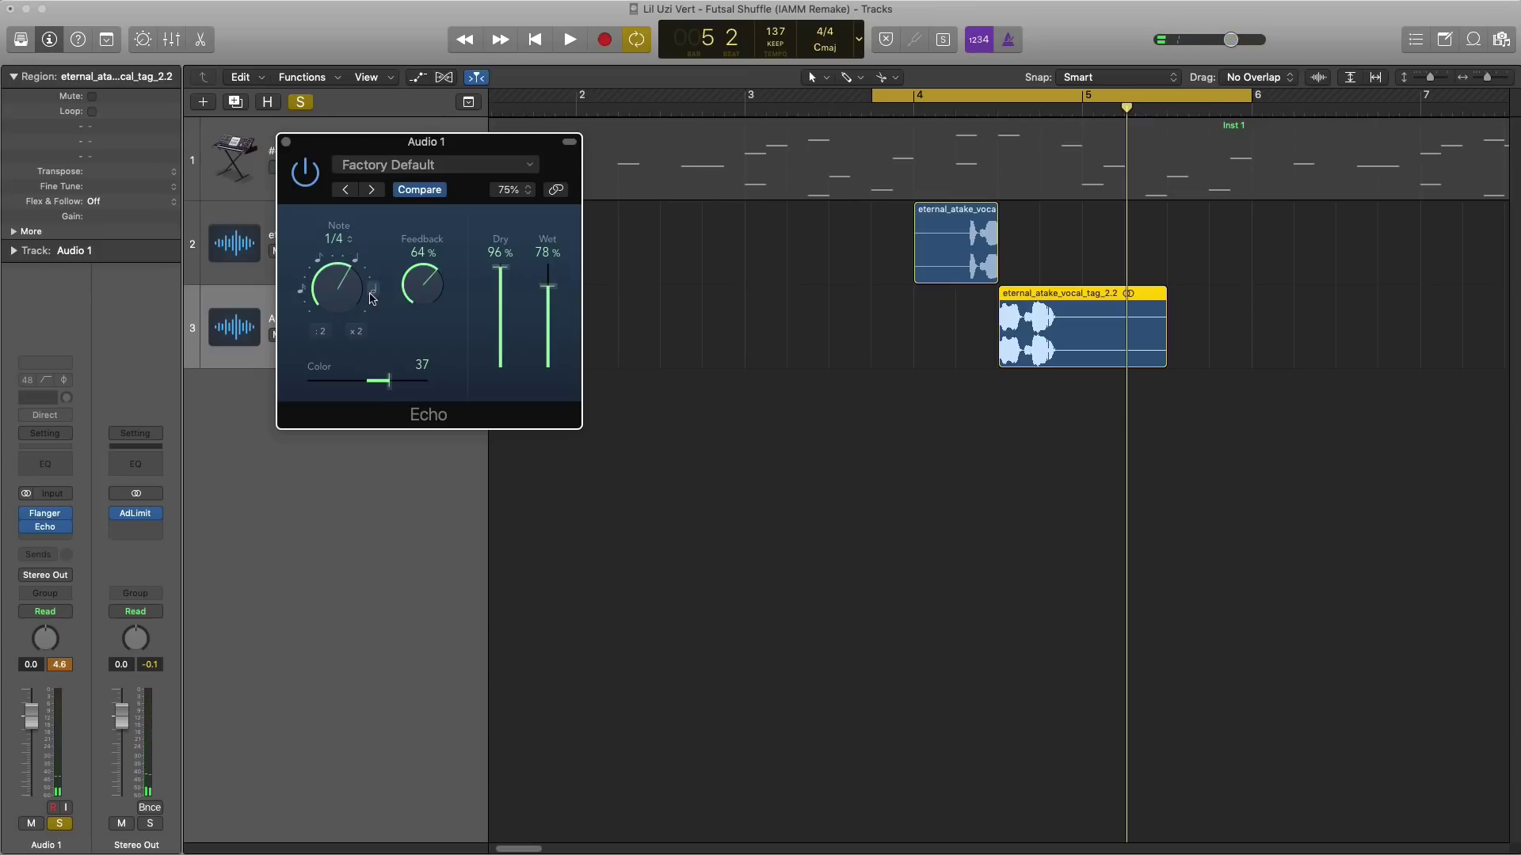
{"action": "key", "text": "space"}
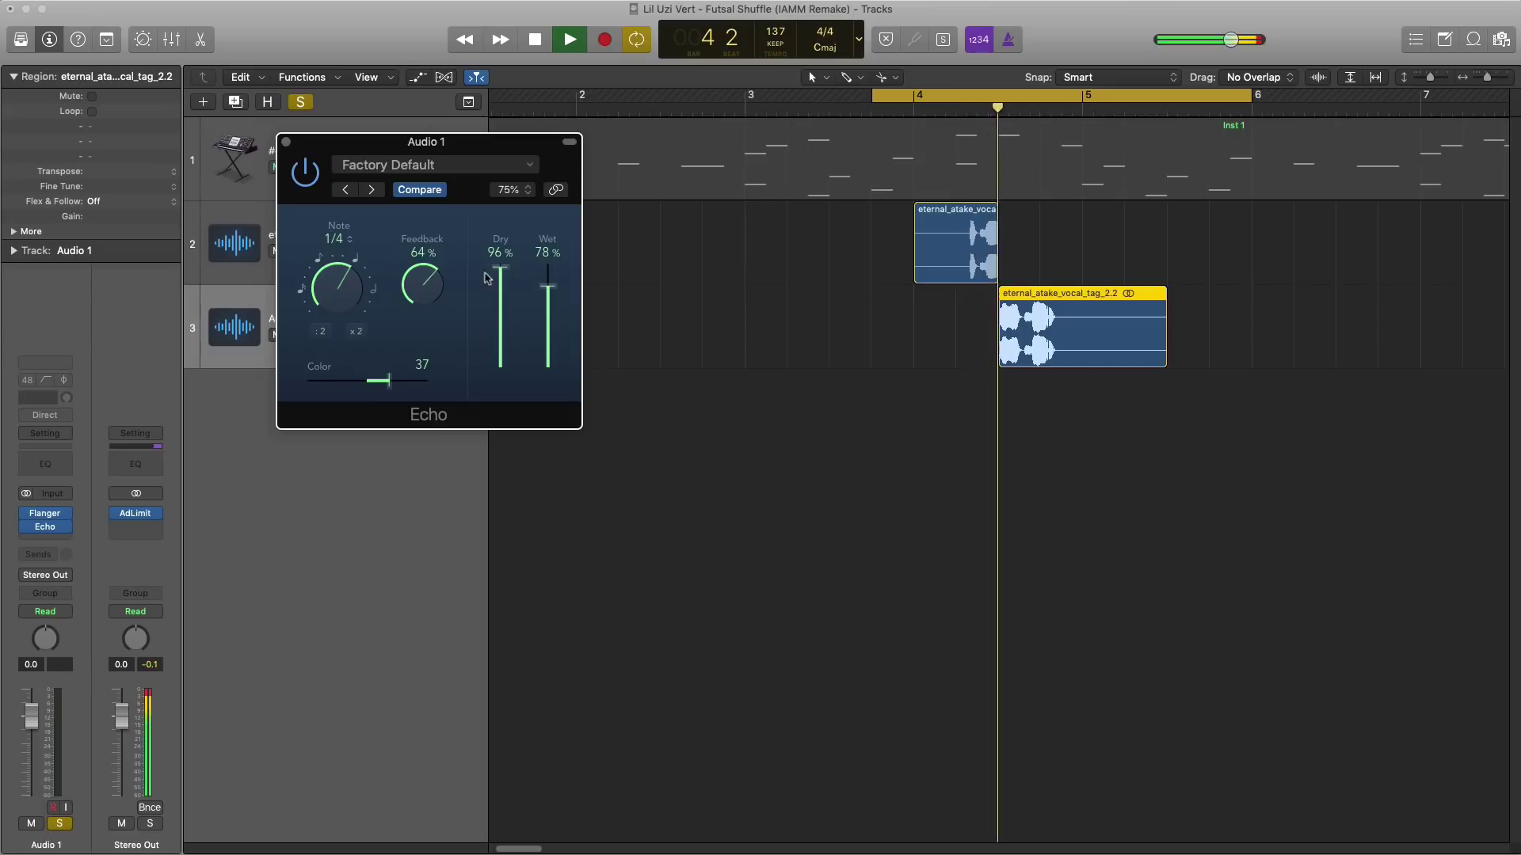
{"action": "key", "text": "space"}
Step: Set the Echo to 100% dry, 40% wet and 50% feedback while auditioning, and close its window
{"action": "left_click_drag", "start_coordinate": [496, 276], "coordinate": [502, 234]}
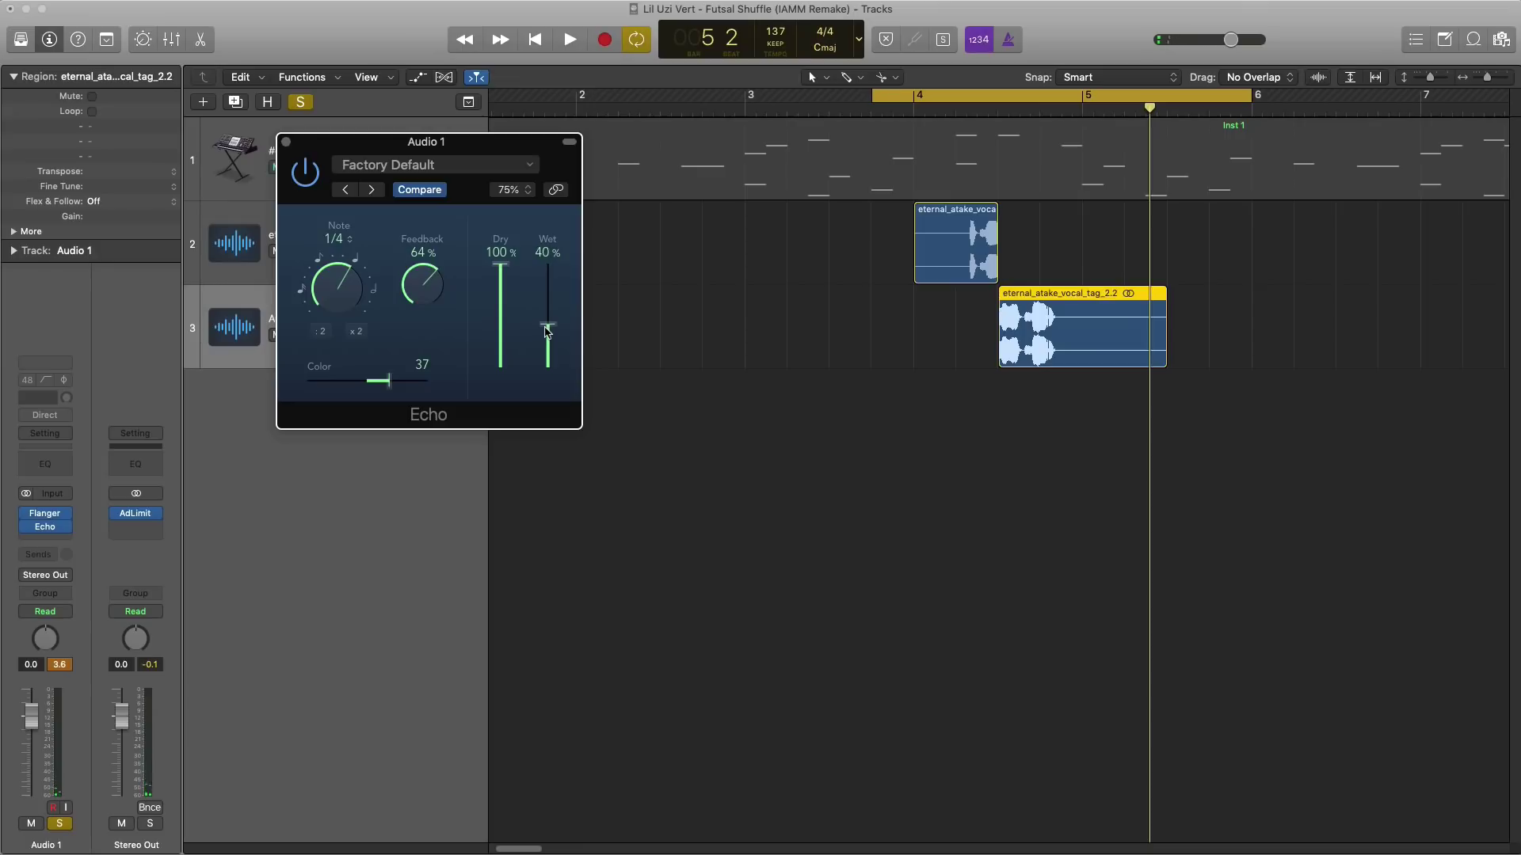
{"action": "key", "text": "space"}
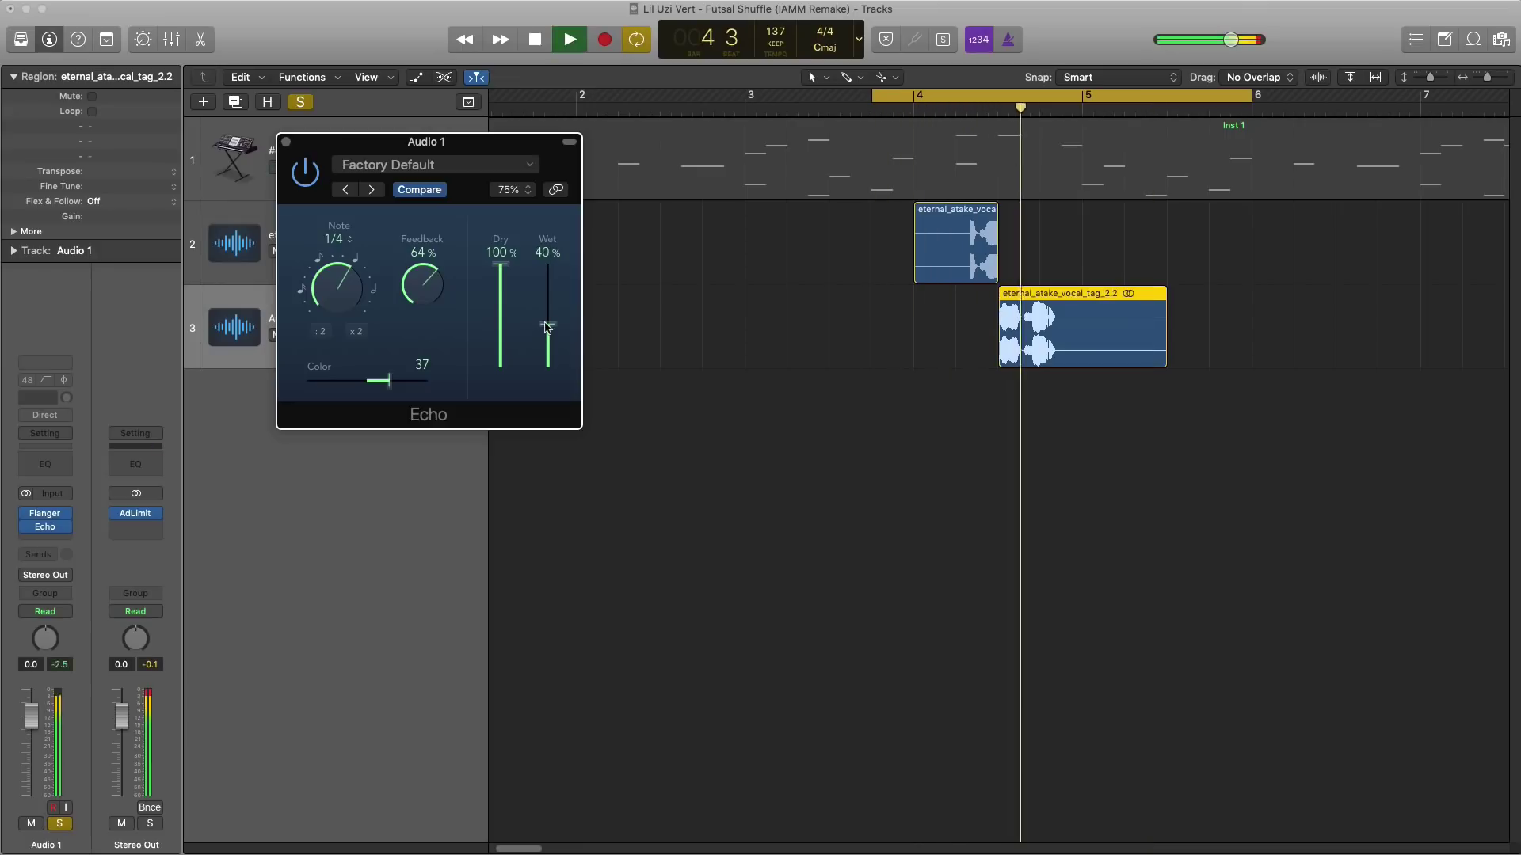
{"action": "key", "text": "space"}
{"action": "left_click_drag", "start_coordinate": [424, 284], "coordinate": [426, 289]}
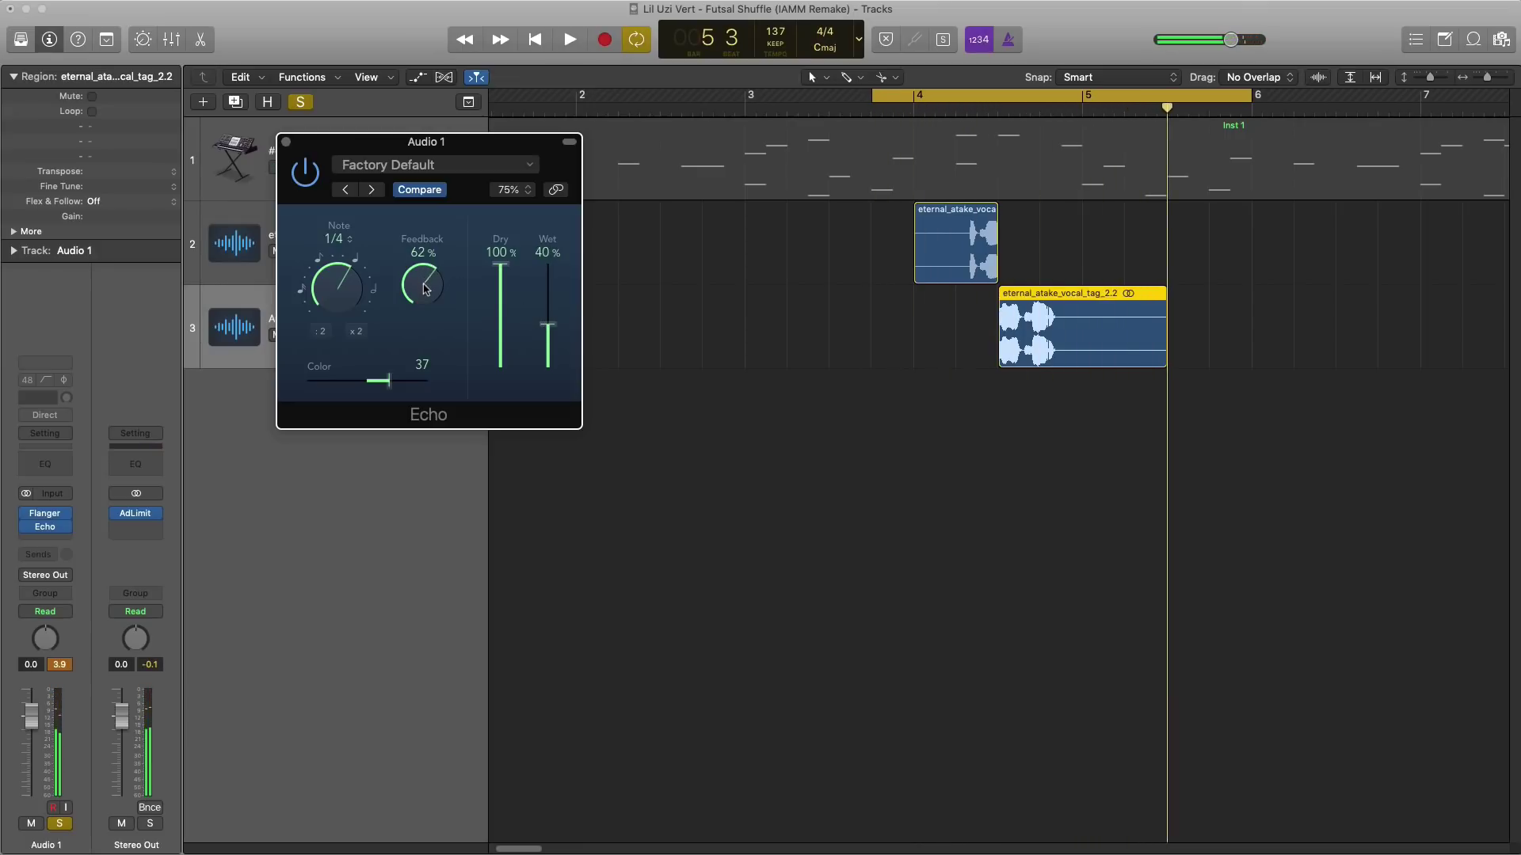
{"action": "key", "text": "space"}
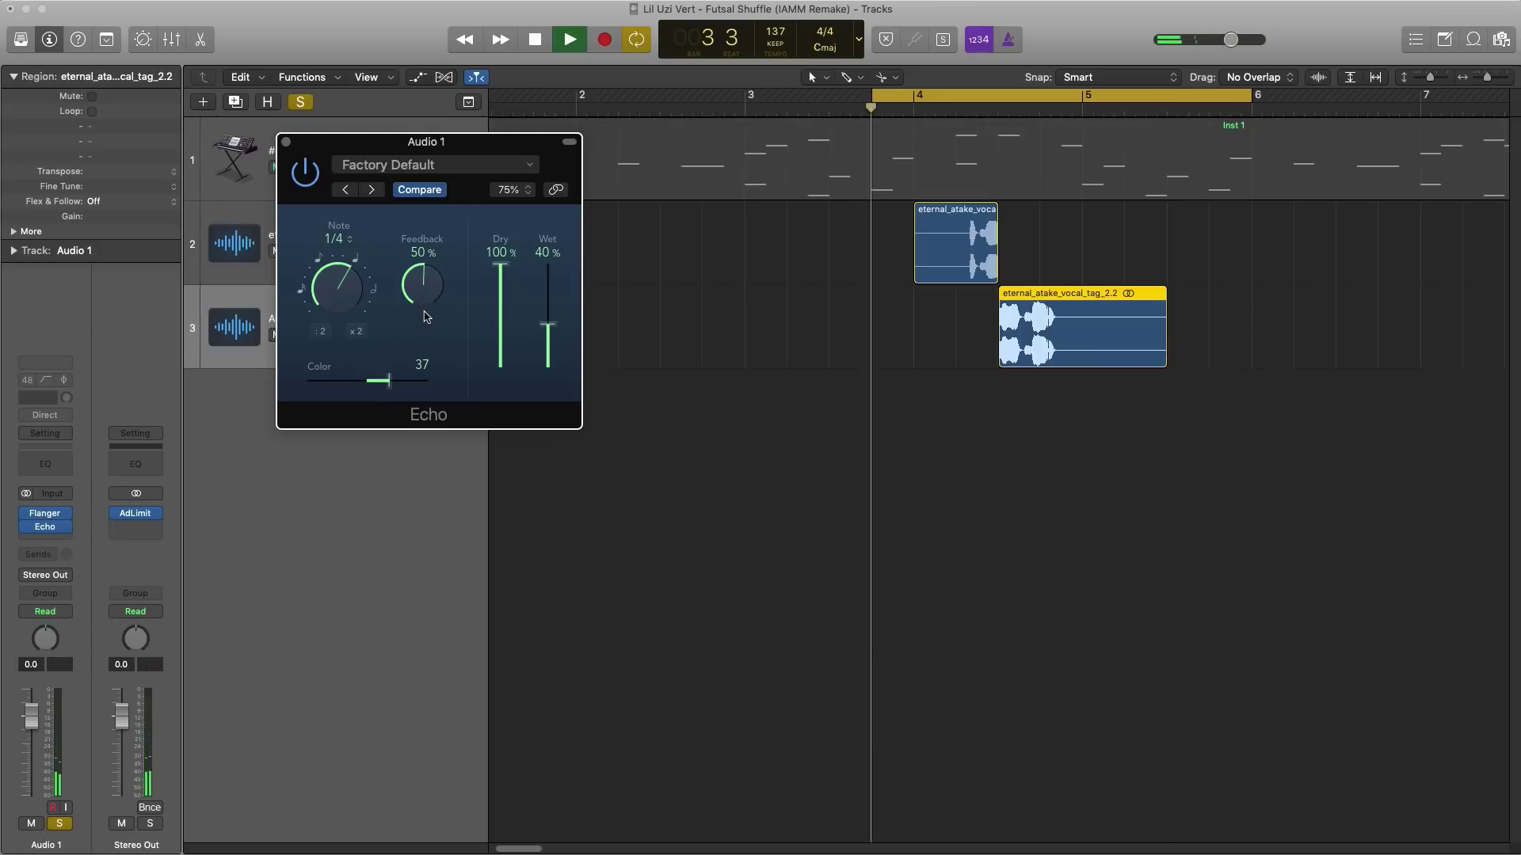
{"action": "key", "text": "super+w"}
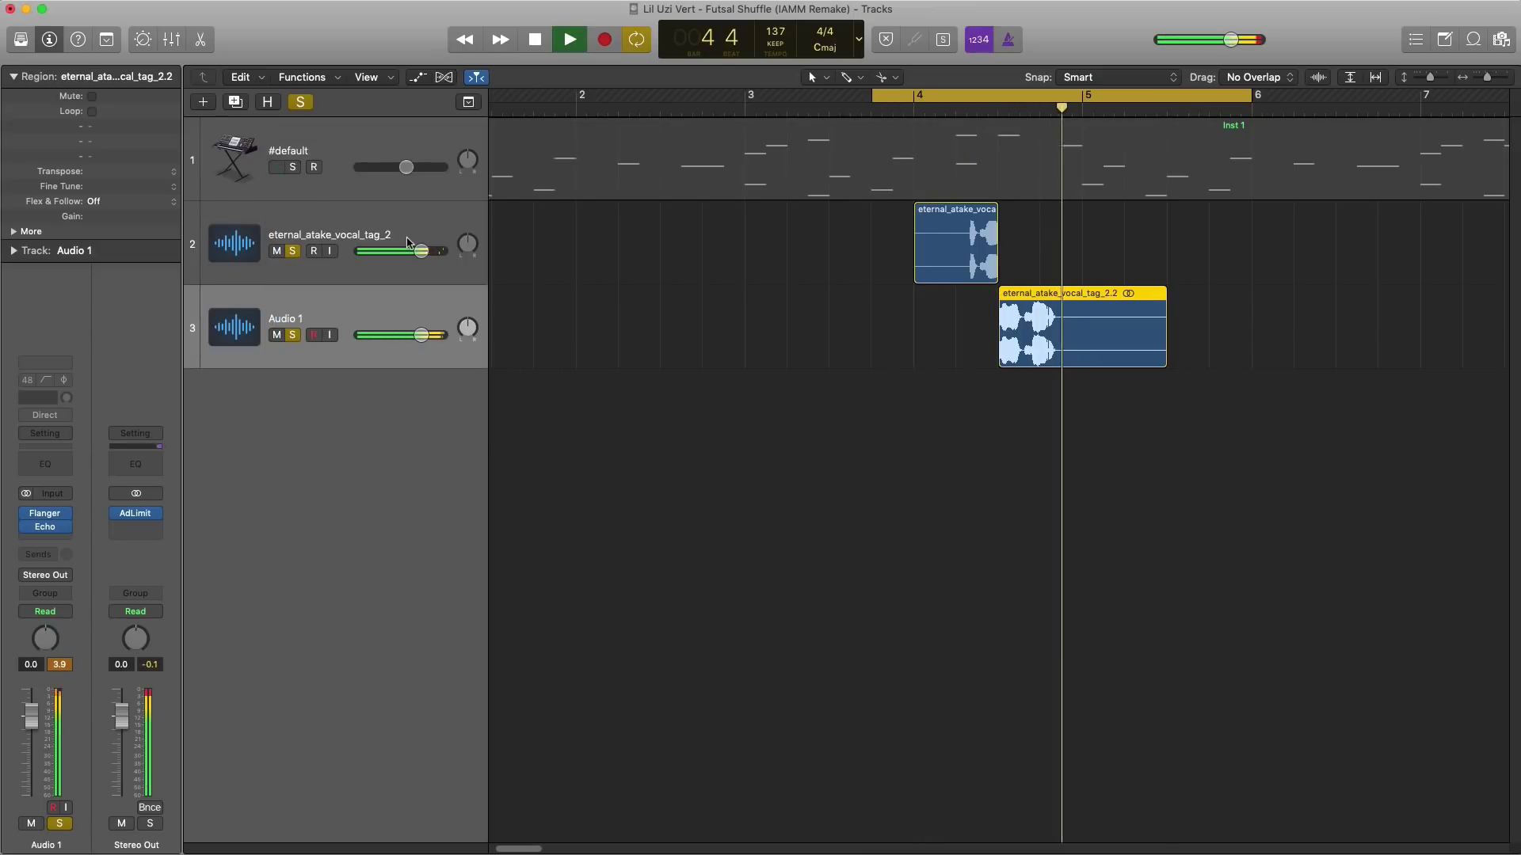
{"action": "key", "text": "space"}
Step: Solo the #default melody track as well and play the cycle range to hear the vocal tag over the melody
{"action": "left_click", "coordinate": [292, 168]}
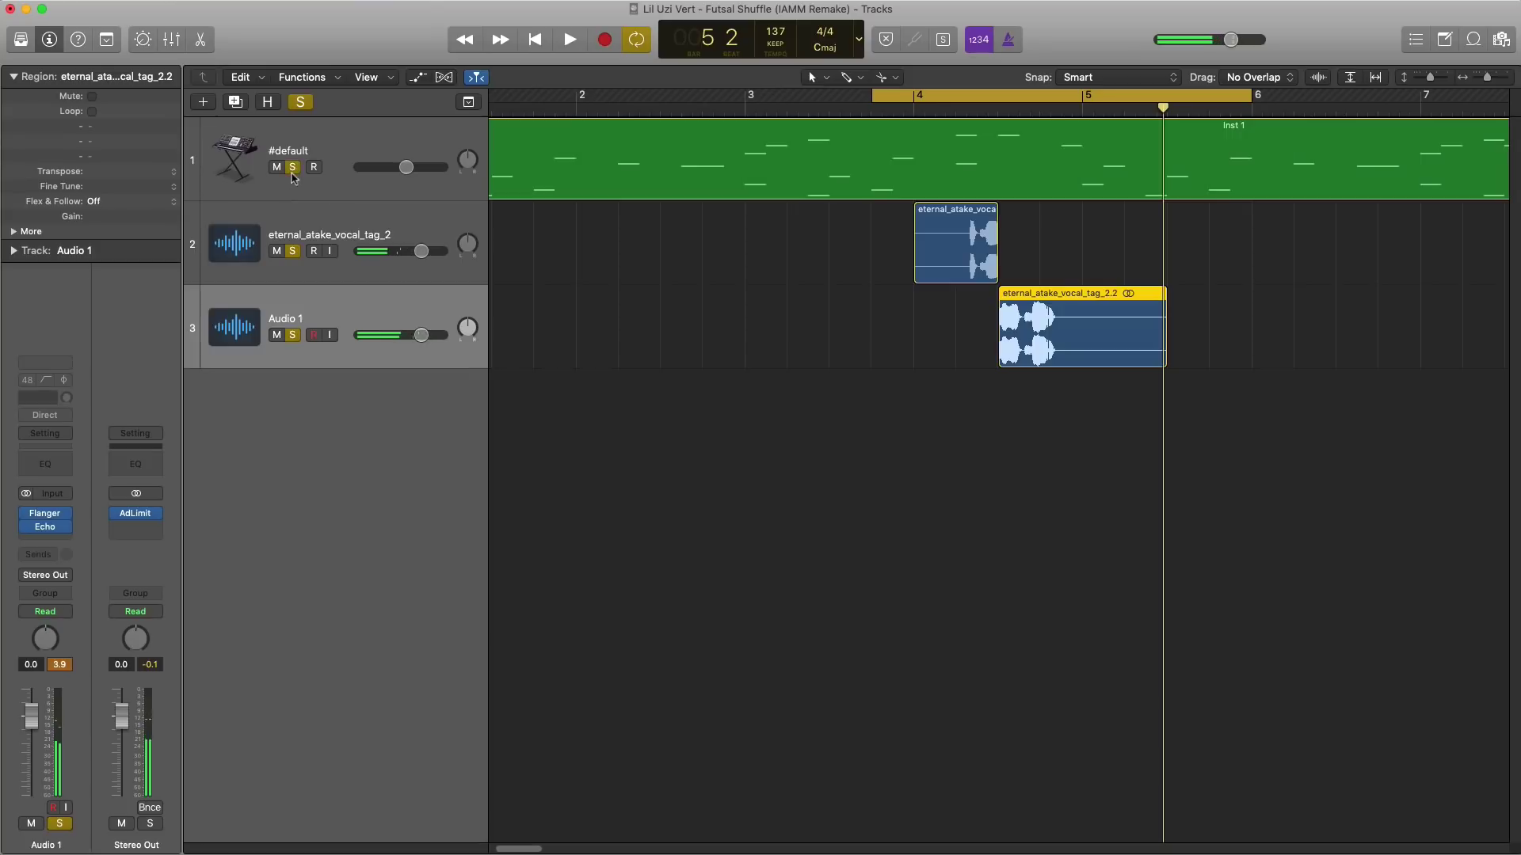
{"action": "key", "text": "space"}
{"action": "scroll", "coordinate": [721, 382], "scroll_direction": "down", "scroll_amount": 5}
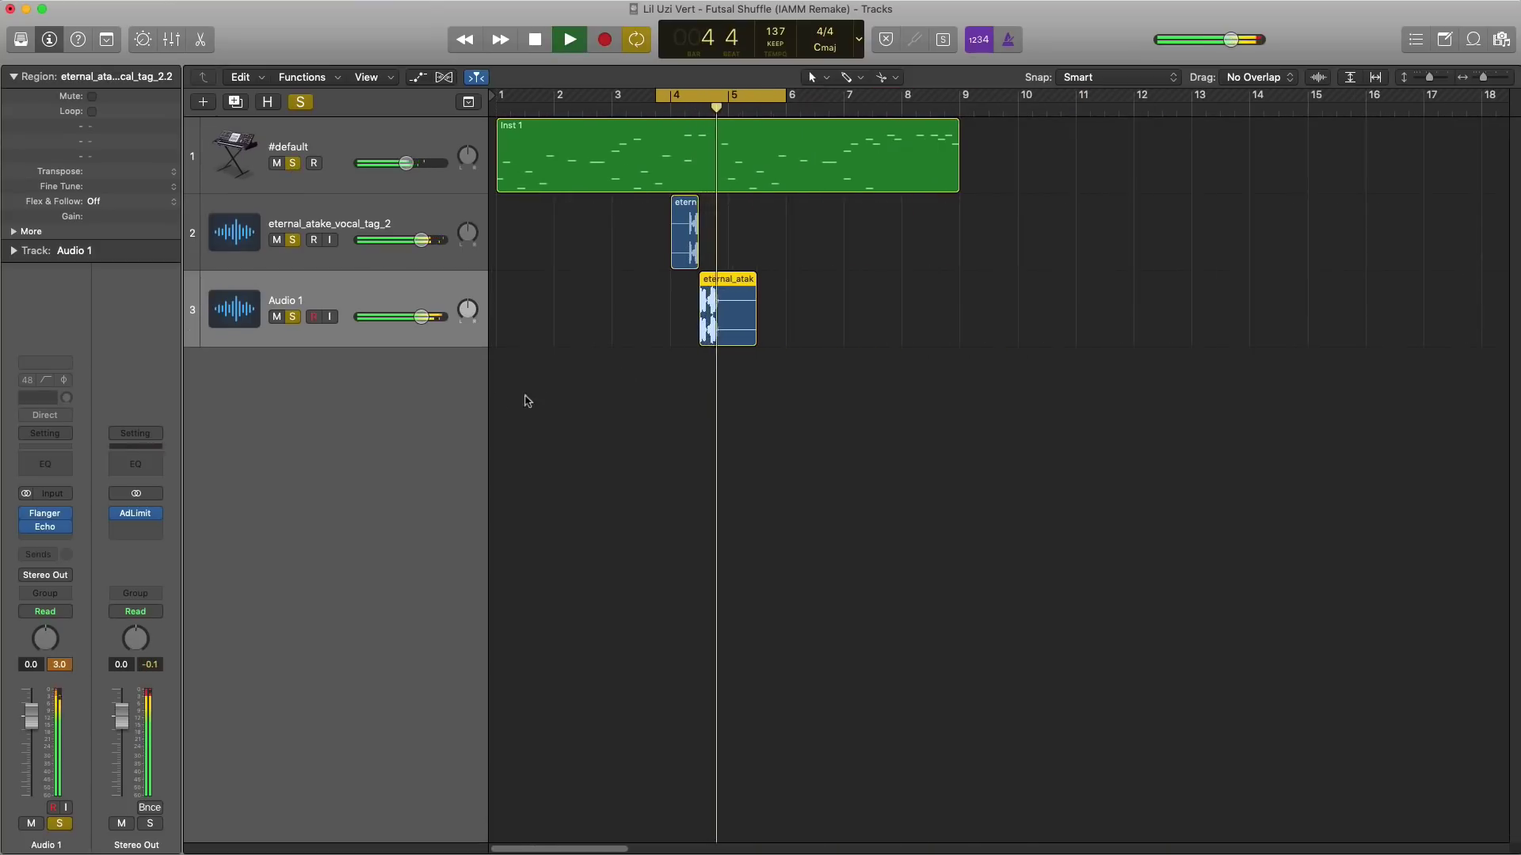
{"action": "key", "text": "space"}
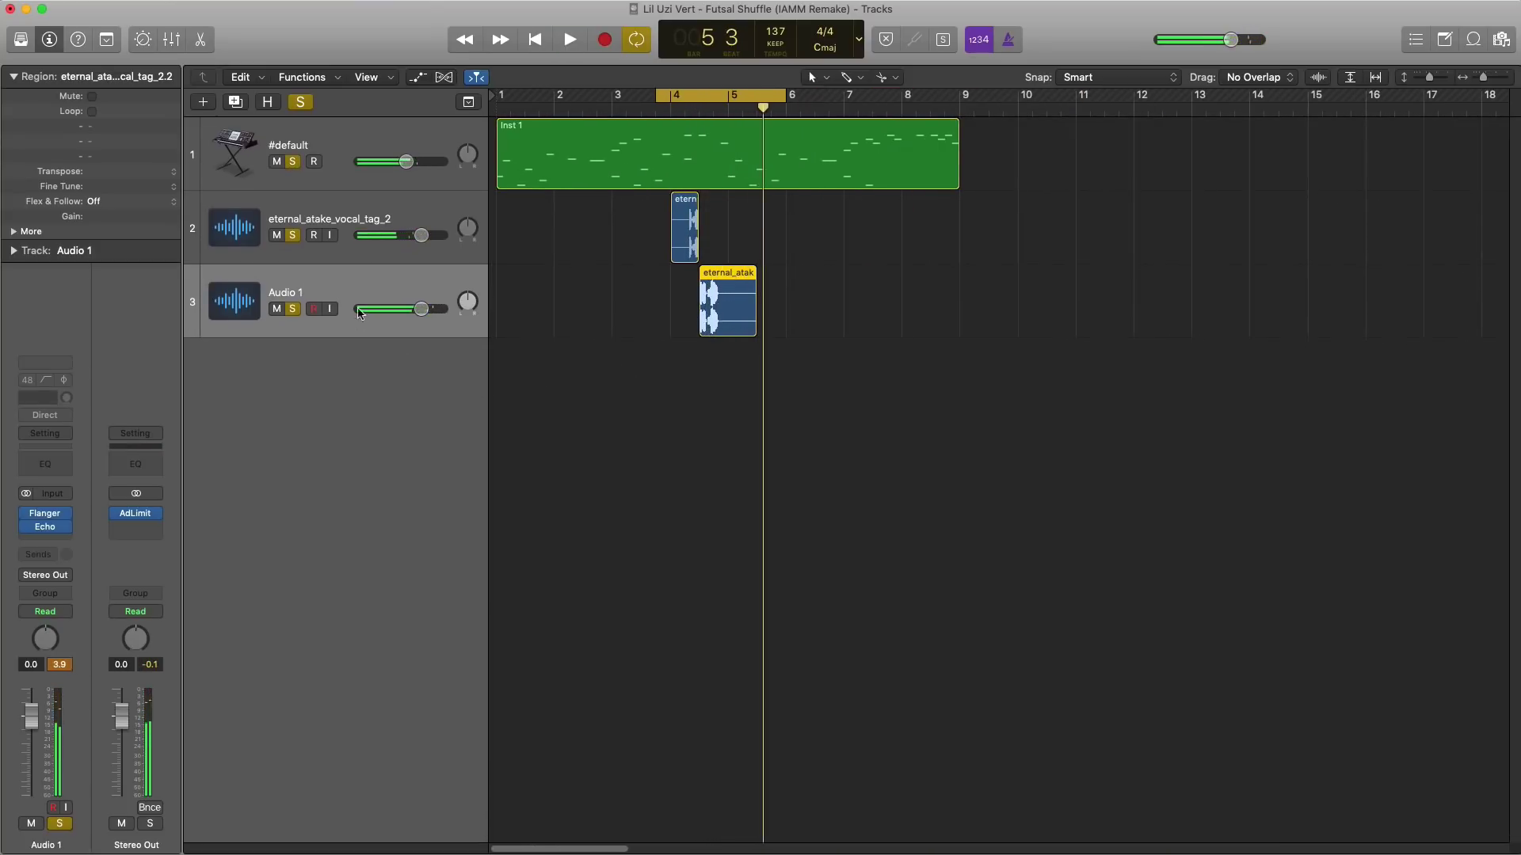
Step: Group the eternal_atake_vocal_tag_2 and Audio 1 tracks into a summing track stack
{"action": "left_click", "coordinate": [351, 212]}
{"action": "right_click", "coordinate": [352, 211]}
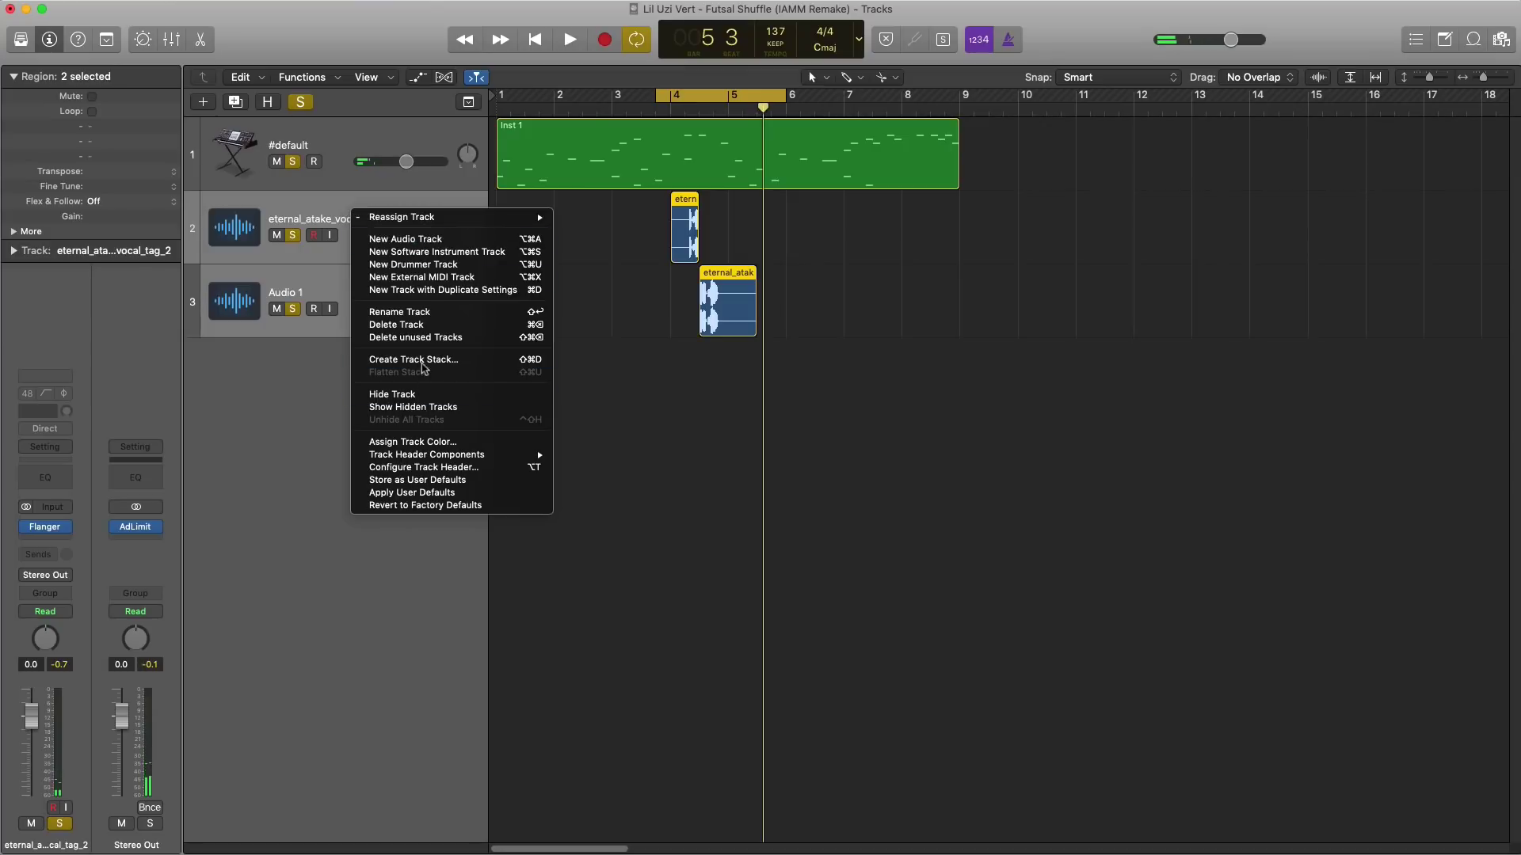
{"action": "left_click", "coordinate": [422, 363]}
{"action": "key", "text": "Return"}
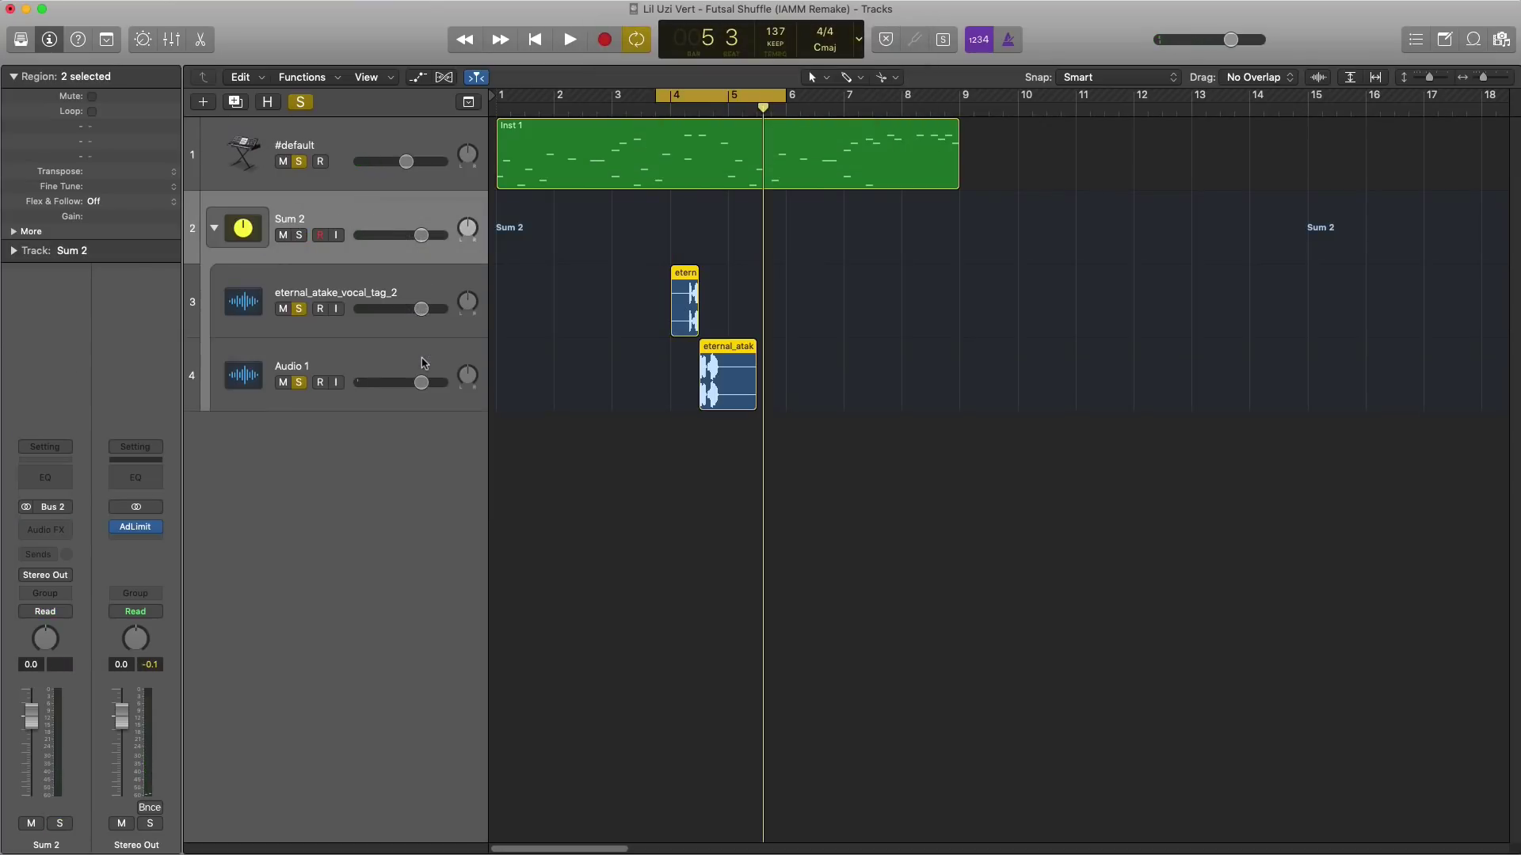
Step: Insert Space Designer on the Sum 2 stack with the 1.8s_Large & Brite impulse response, dry at -13.5 dB and wet at about -32 dB
{"action": "left_click", "coordinate": [45, 530]}
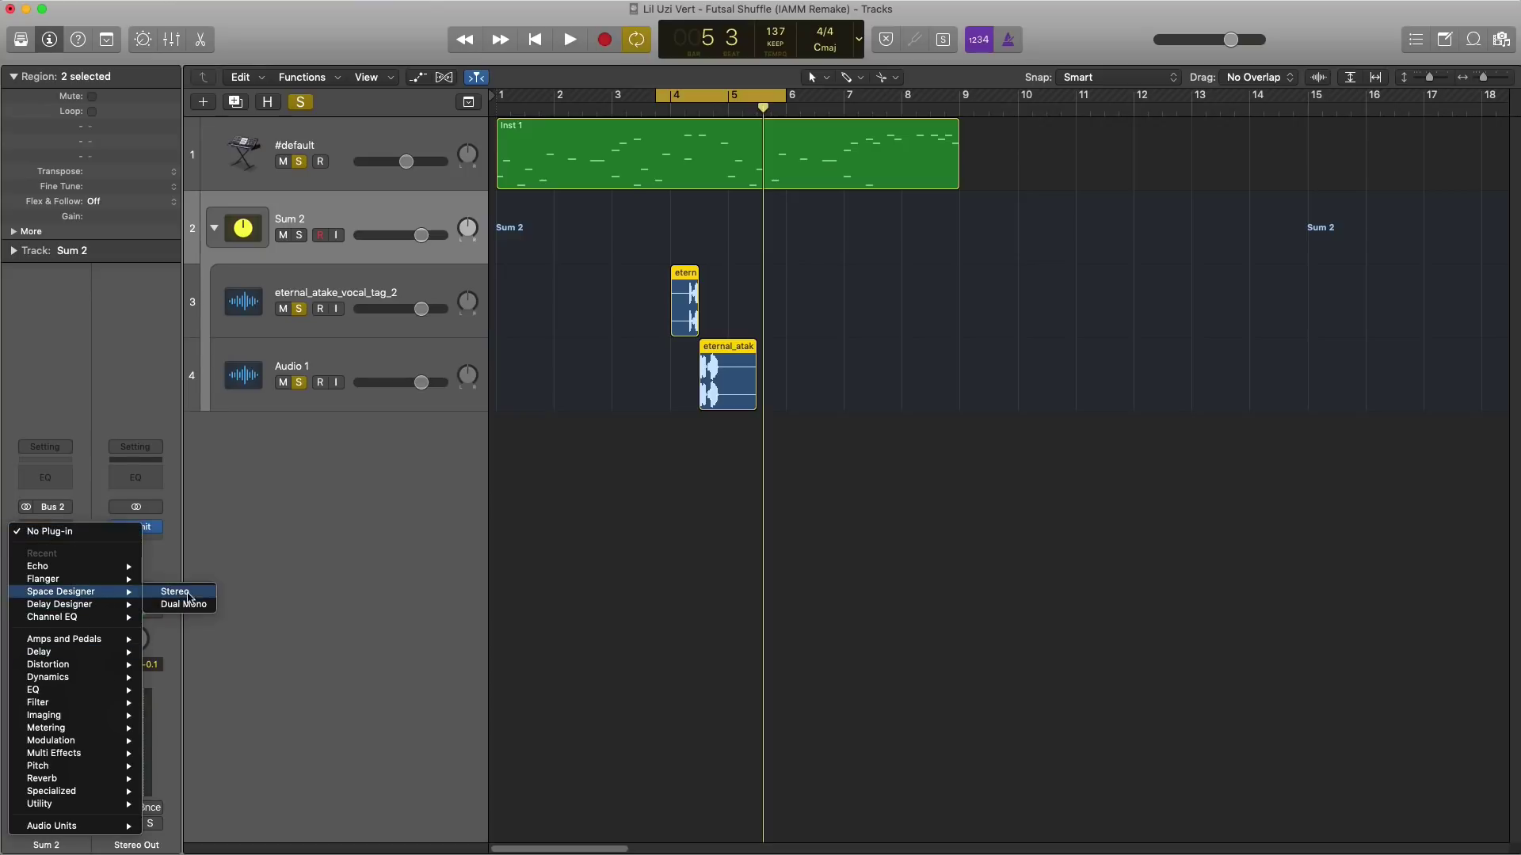
{"action": "left_click", "coordinate": [286, 621]}
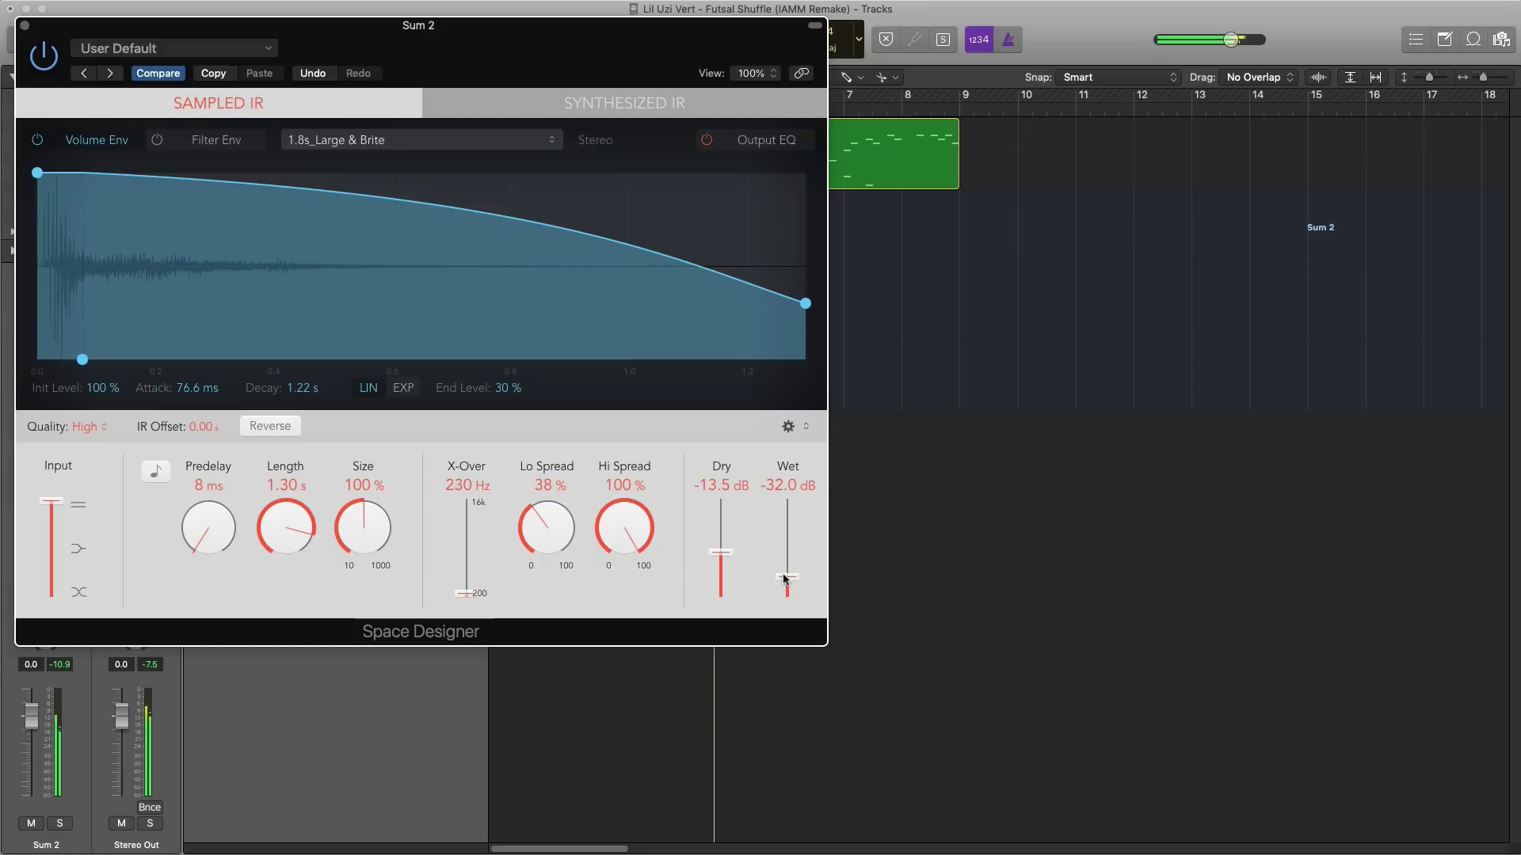
{"action": "left_click", "coordinate": [25, 26]}
{"action": "key", "text": "space"}
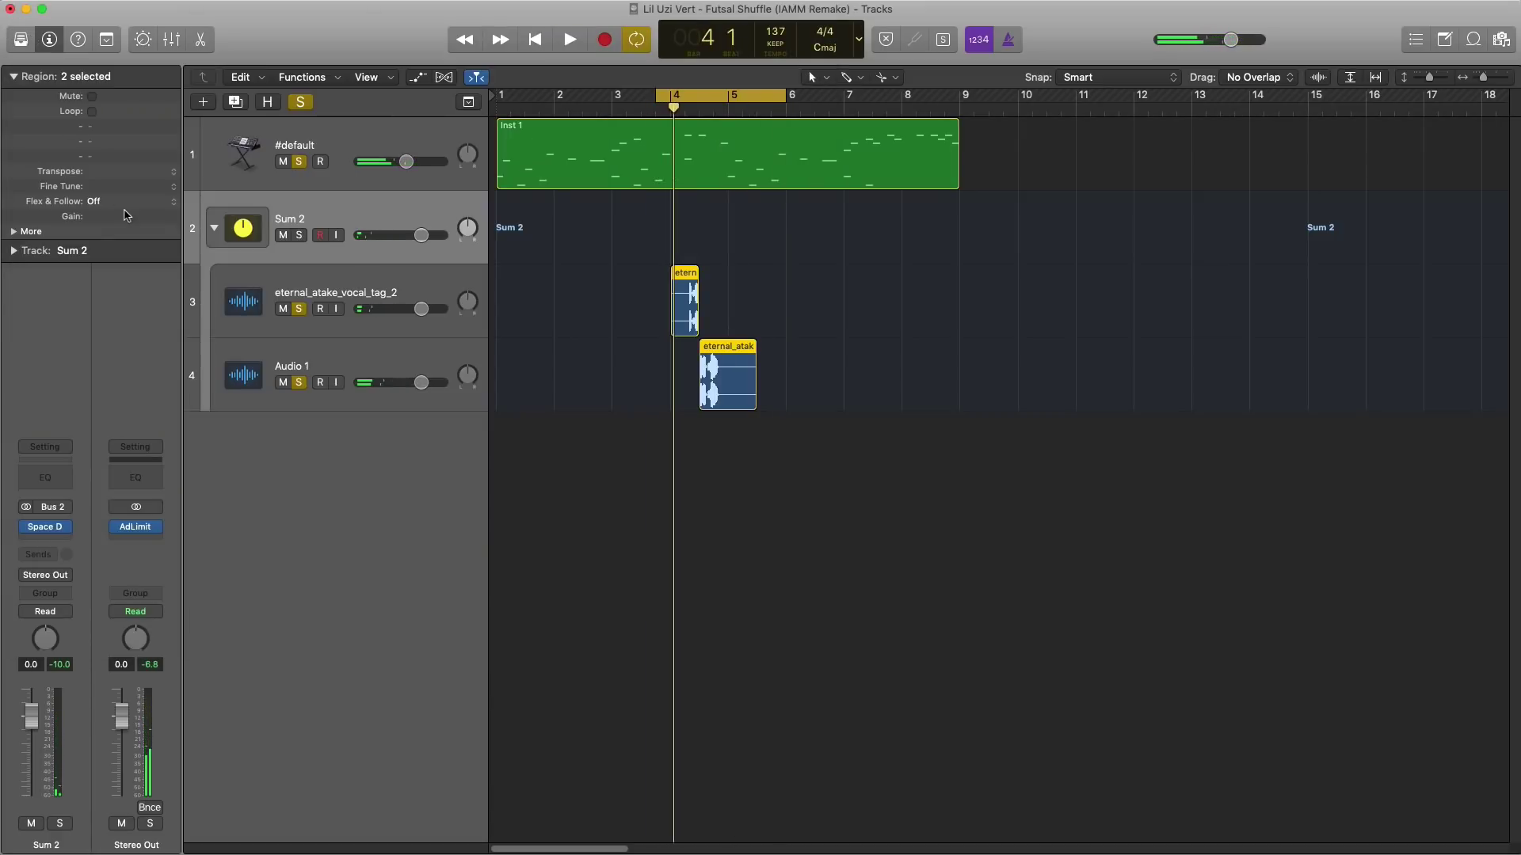
Step: Lower the Sum 2 stack's volume to -5.7 dB while playing the cycle range
{"action": "key", "text": "space"}
{"action": "left_click_drag", "start_coordinate": [421, 236], "coordinate": [401, 242]}
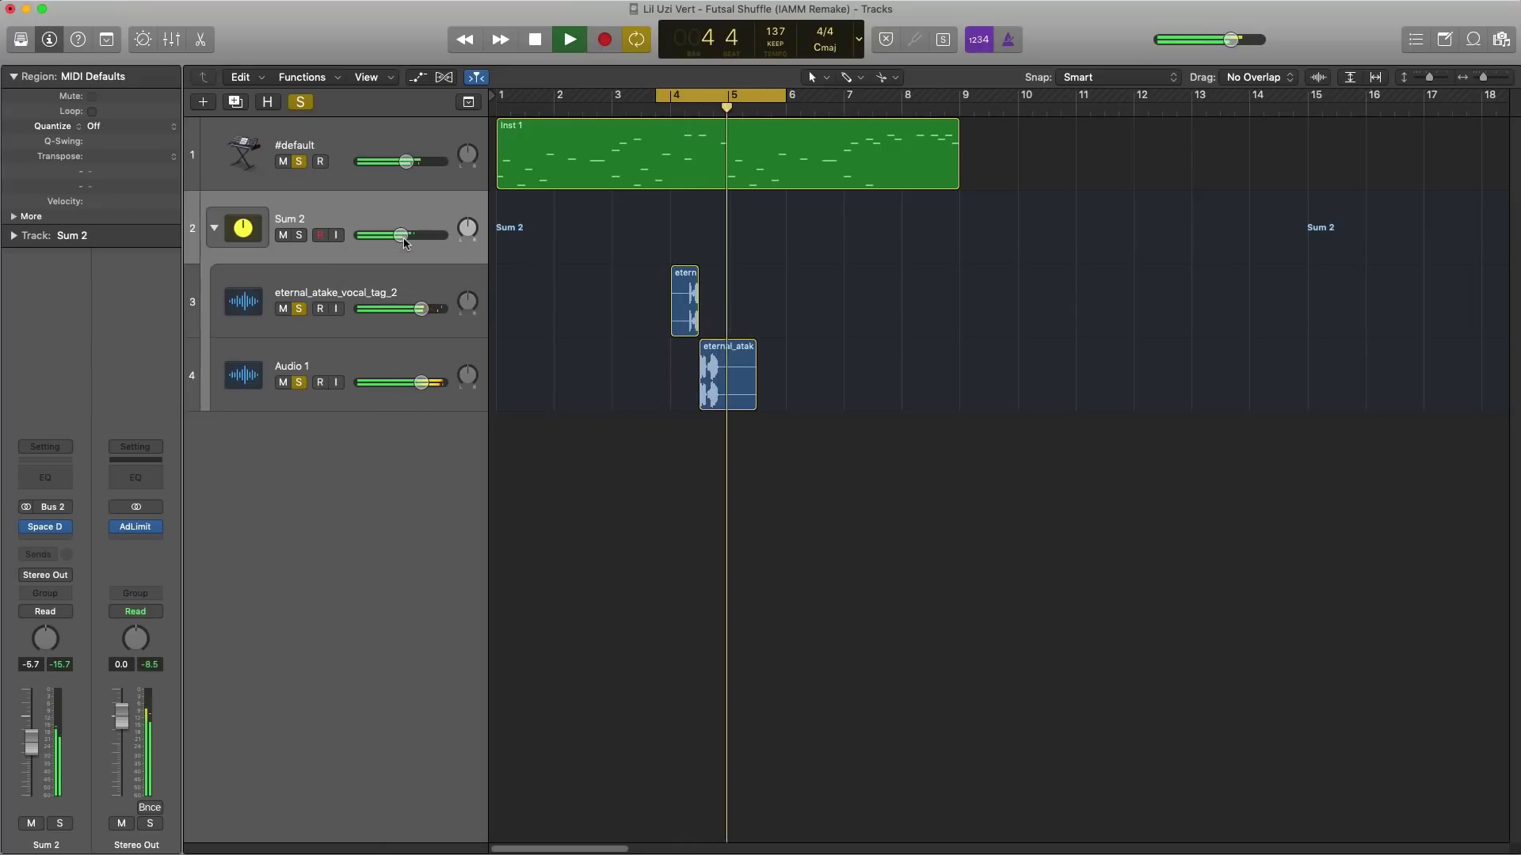
{"action": "key", "text": "space"}
Step: Set the cycle range to bars 1 through 9, start playback, and collapse the Sum 2 stack
{"action": "key", "text": "super+Left"}
{"action": "key", "text": "super+Up"}
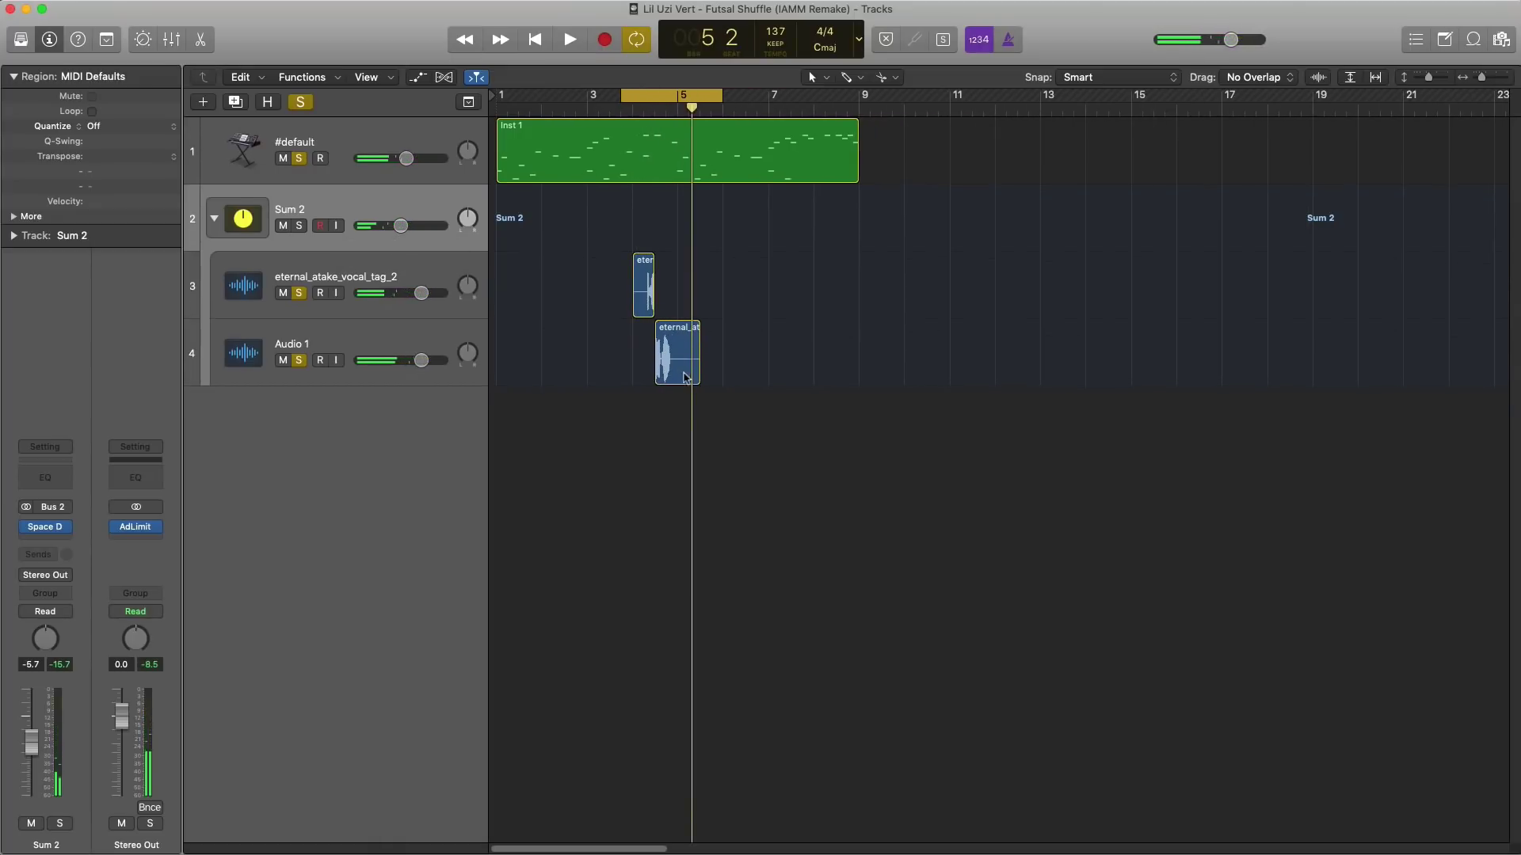
{"action": "left_click_drag", "start_coordinate": [507, 107], "coordinate": [858, 104]}
{"action": "key", "text": "space"}
{"action": "scroll", "coordinate": [777, 481], "scroll_direction": "down", "scroll_amount": 3}
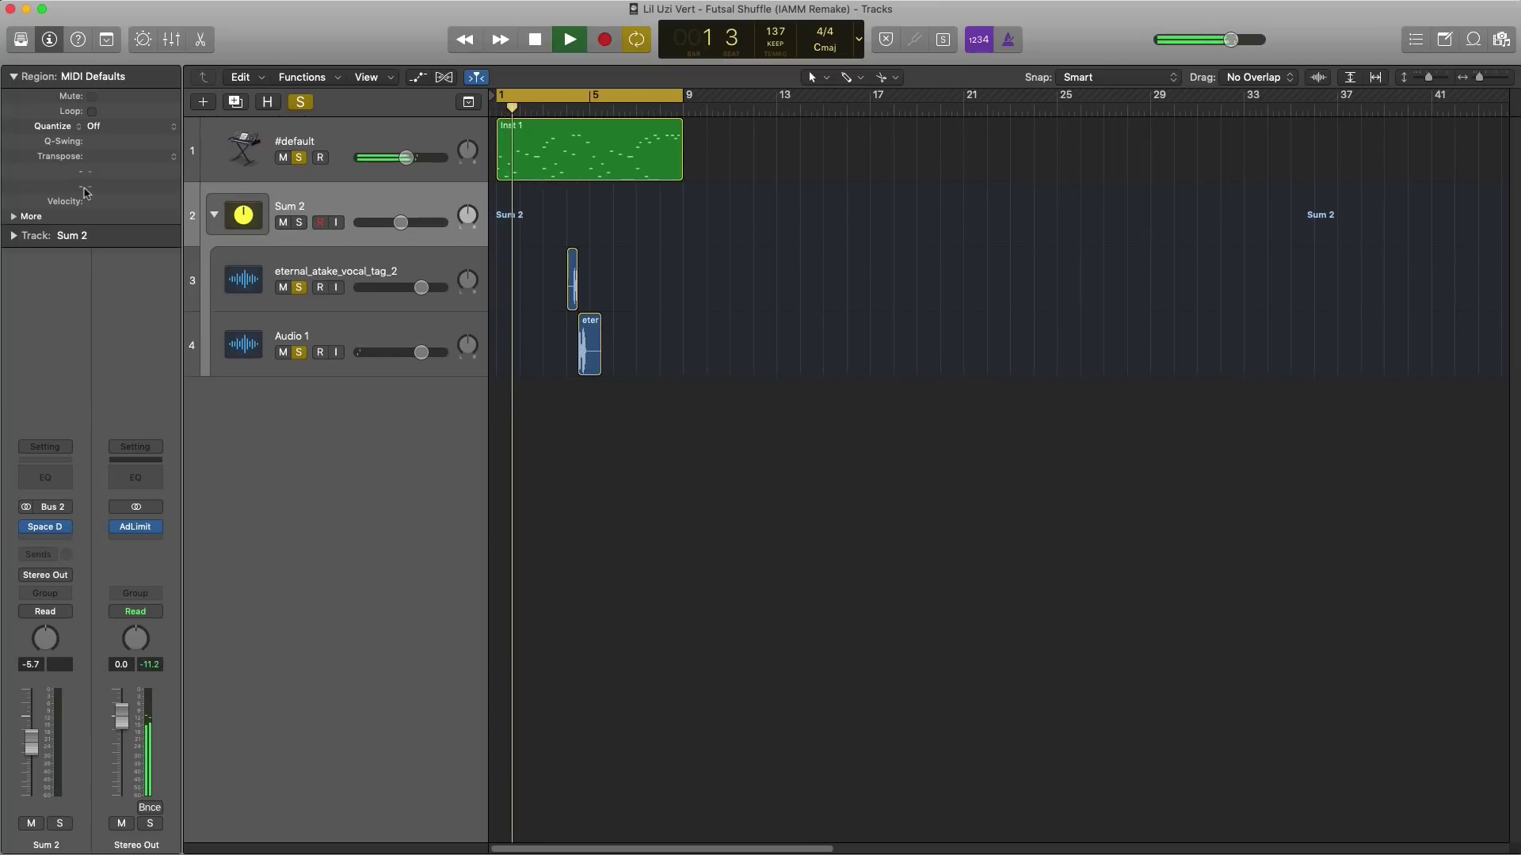
{"action": "left_click", "coordinate": [214, 215]}
{"action": "scroll", "coordinate": [638, 420], "scroll_direction": "down", "scroll_amount": 2}
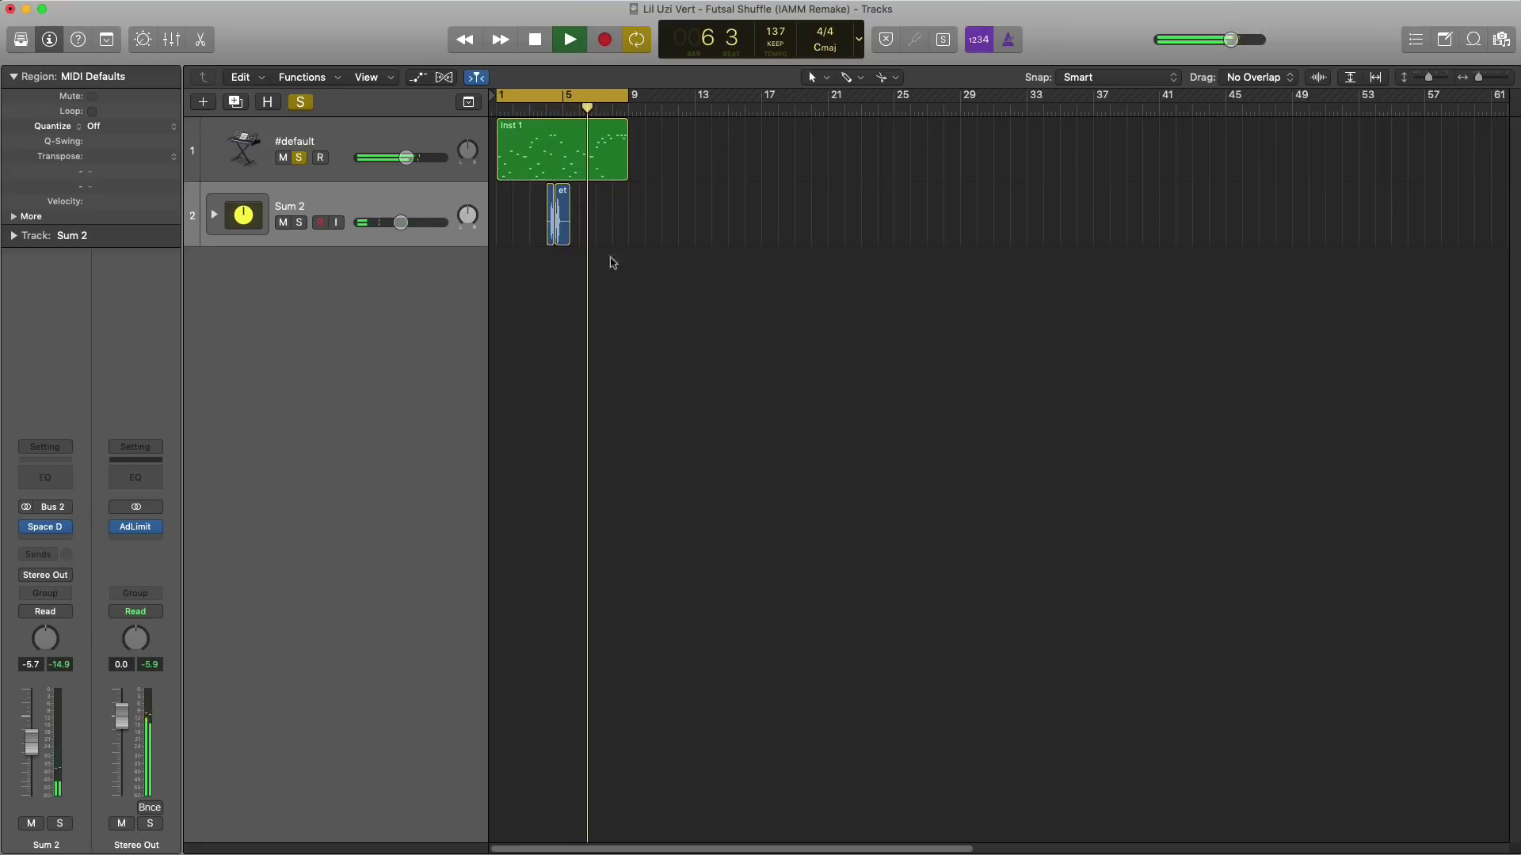
Step: Turn off cycle mode and repeat the Inst 1 melody region once so the copy starts at bar 9
{"action": "left_click", "coordinate": [615, 103]}
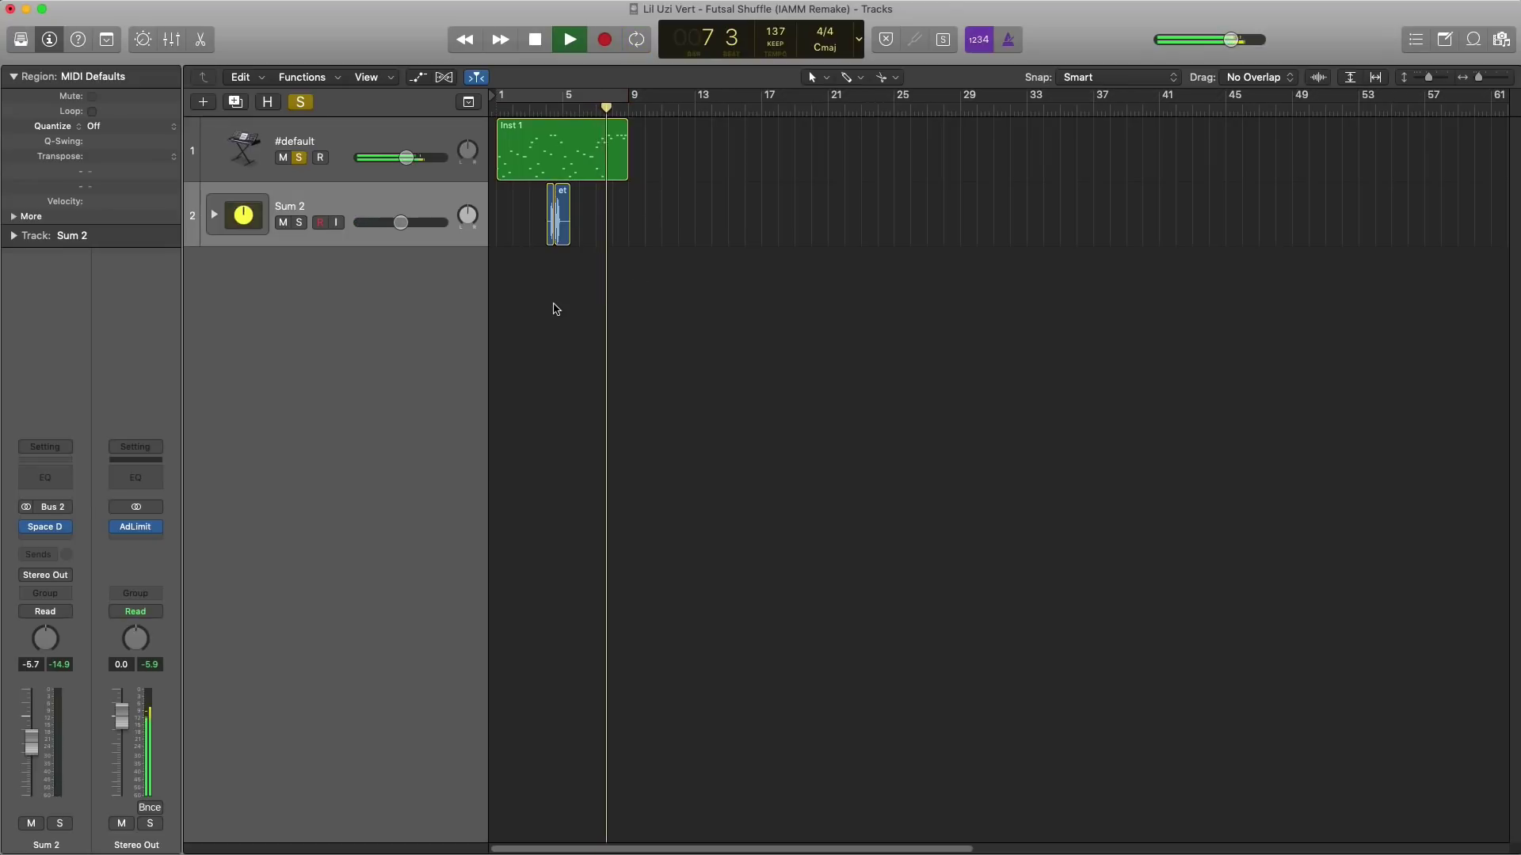
{"action": "left_click", "coordinate": [582, 159]}
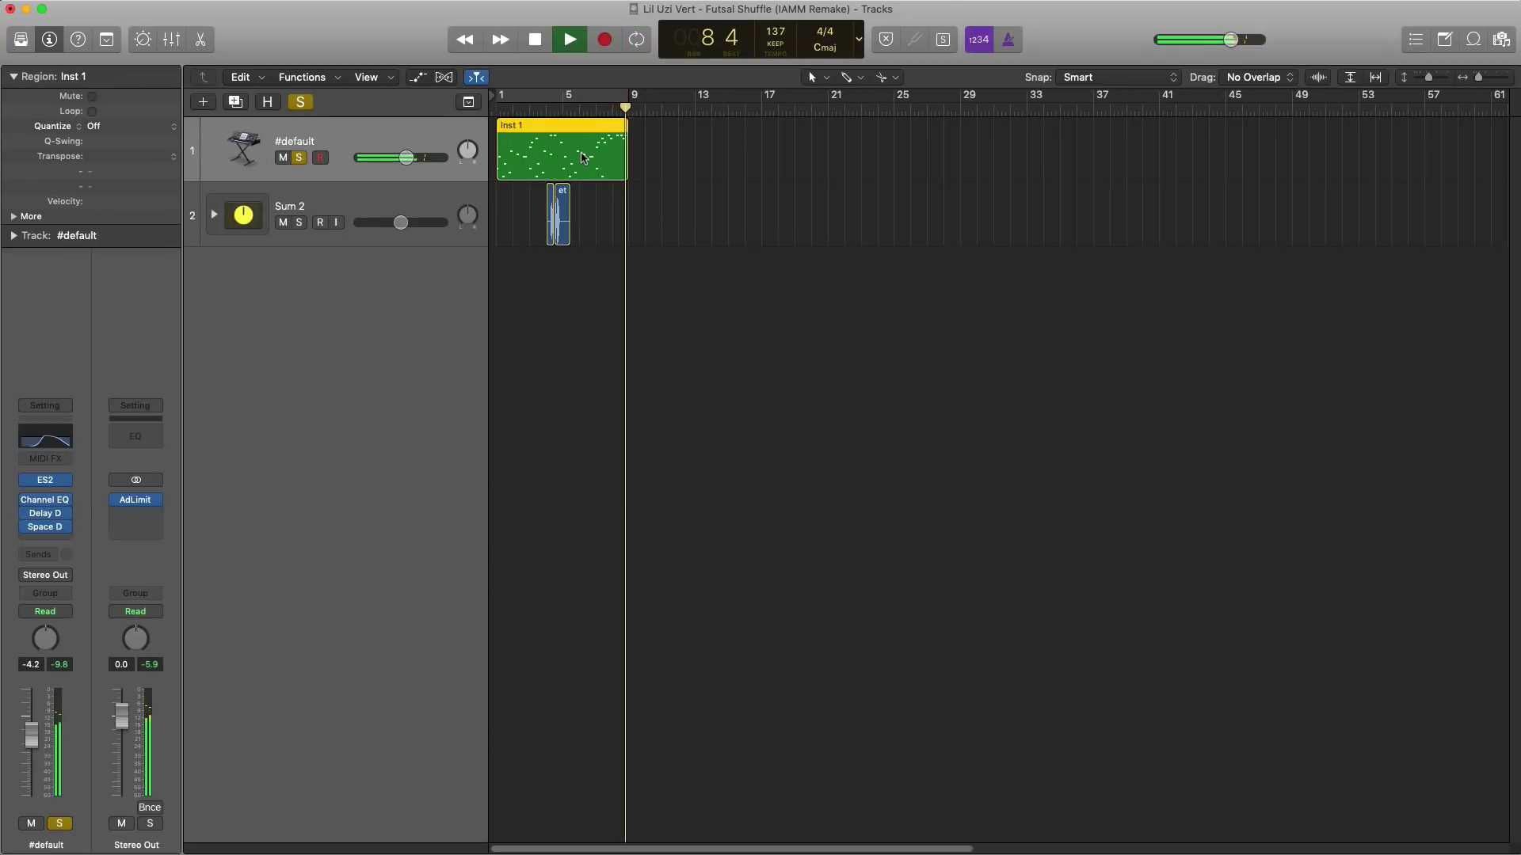
{"action": "key", "text": "space"}
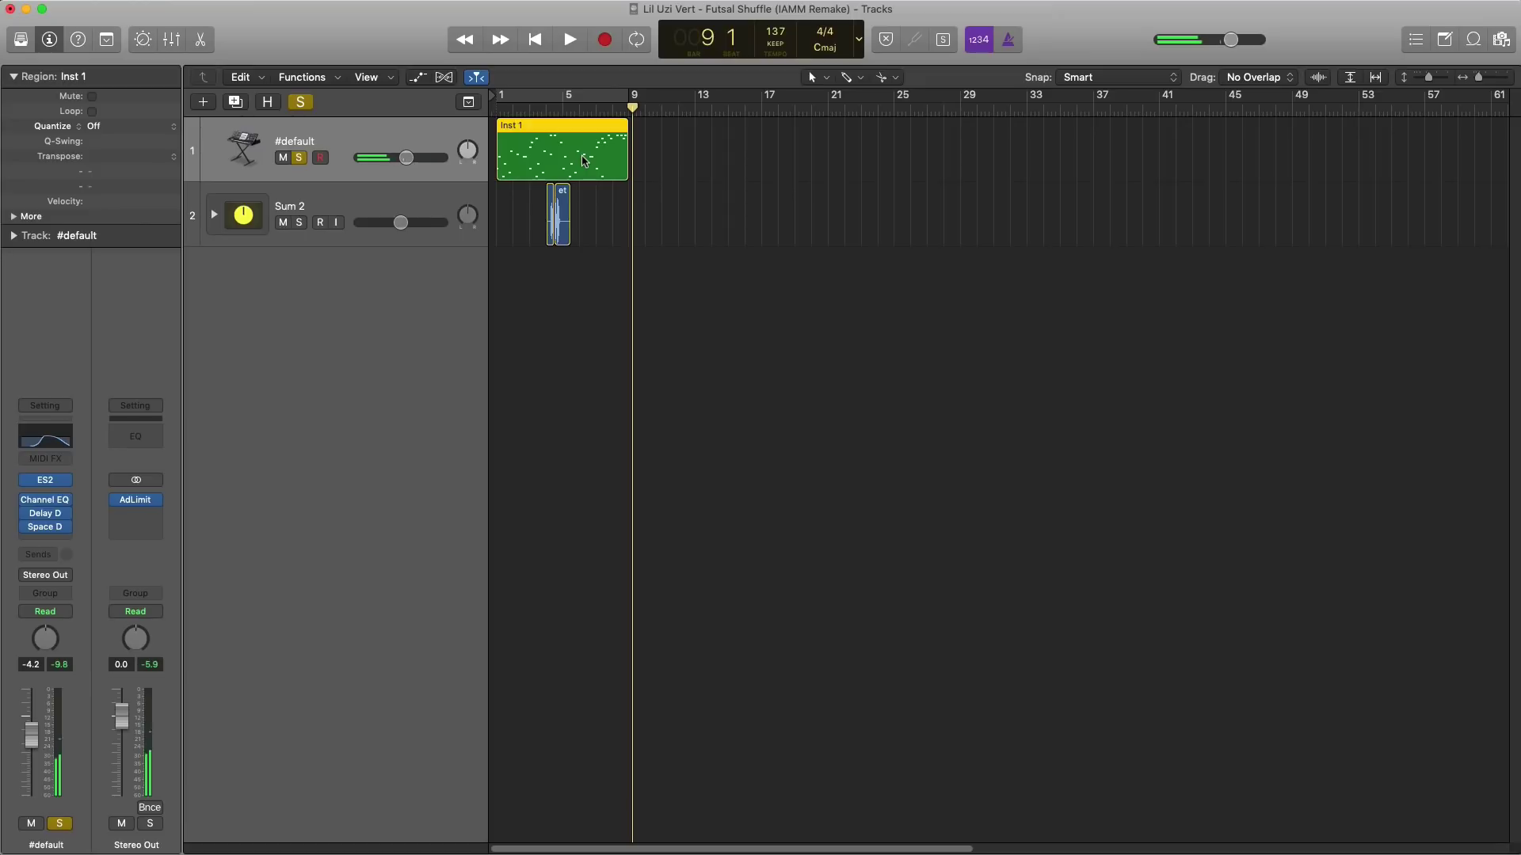
{"action": "key", "text": "super+r"}
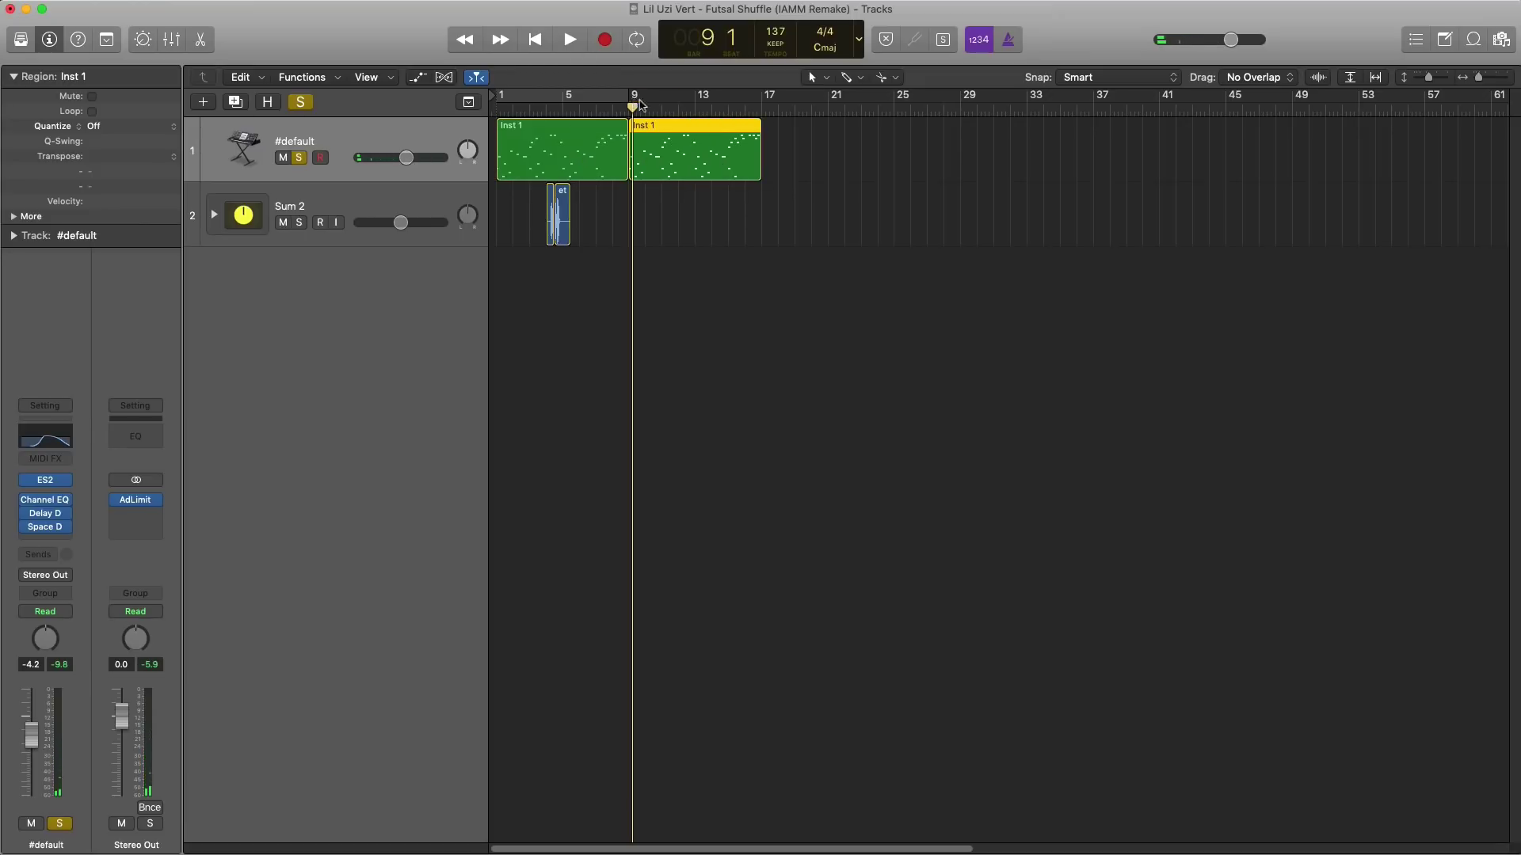
Step: Set the cycle range to bars 9 through 17, transpose all notes of the repeated melody region down an octave, and audition them
{"action": "left_click_drag", "start_coordinate": [640, 104], "coordinate": [761, 104]}
{"action": "double_click", "coordinate": [729, 150]}
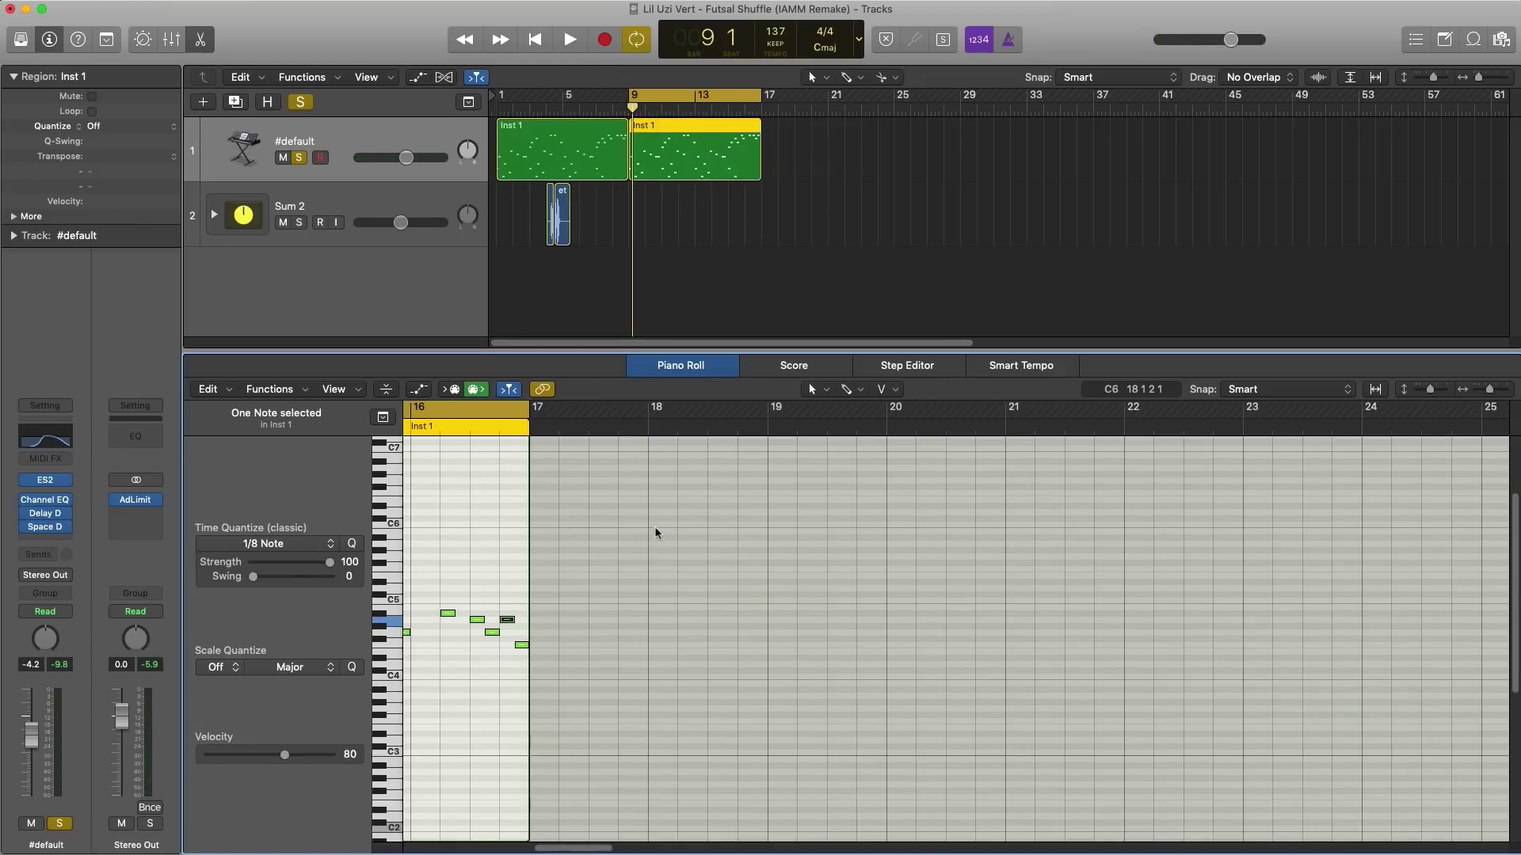
{"action": "key", "text": "super+a"}
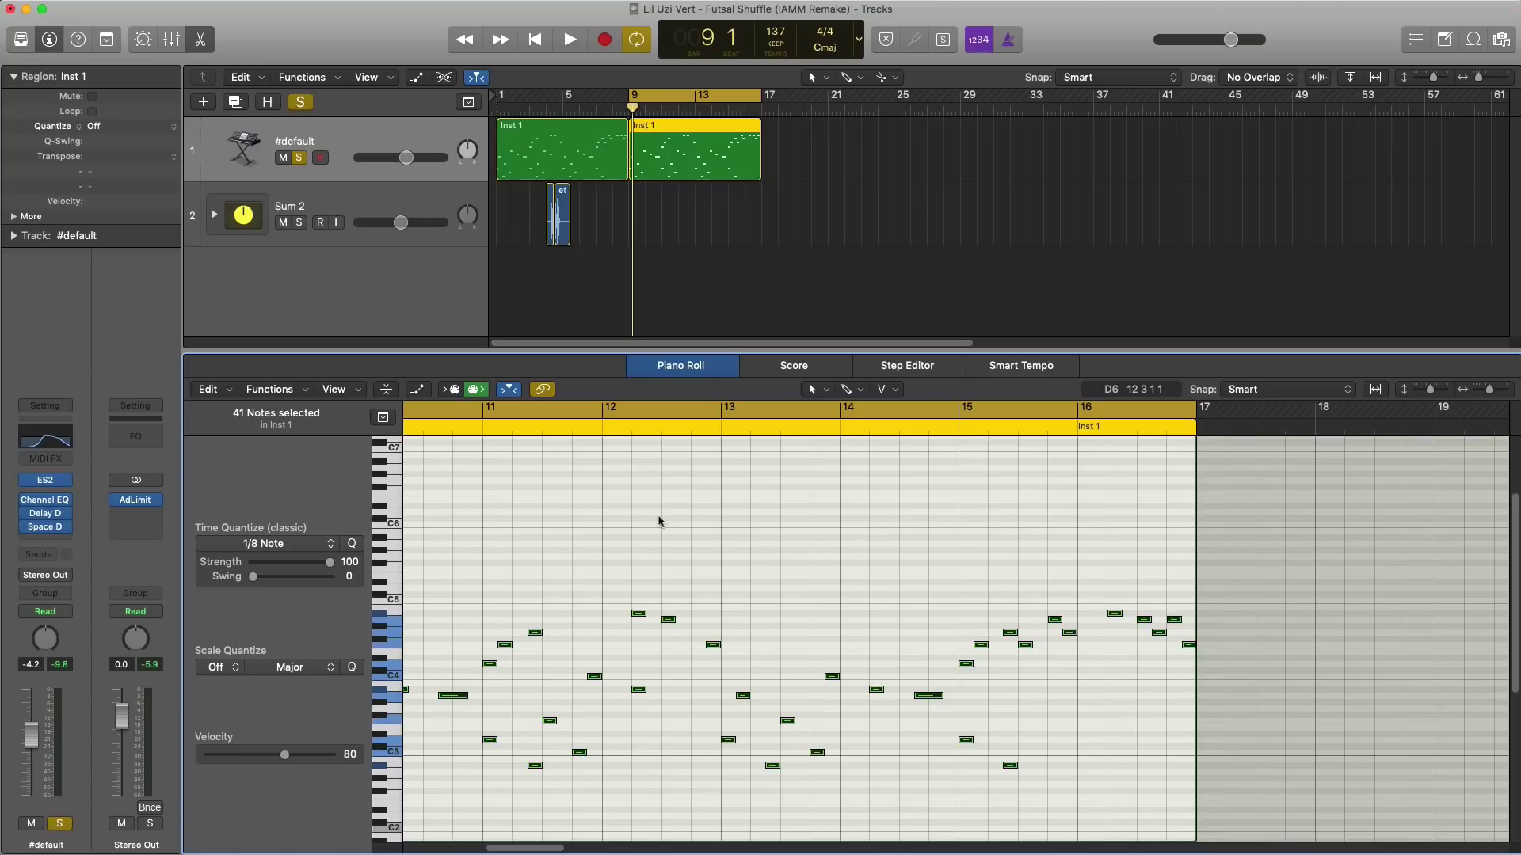
{"action": "key", "text": "alt+shift+Down"}
{"action": "key", "text": "space"}
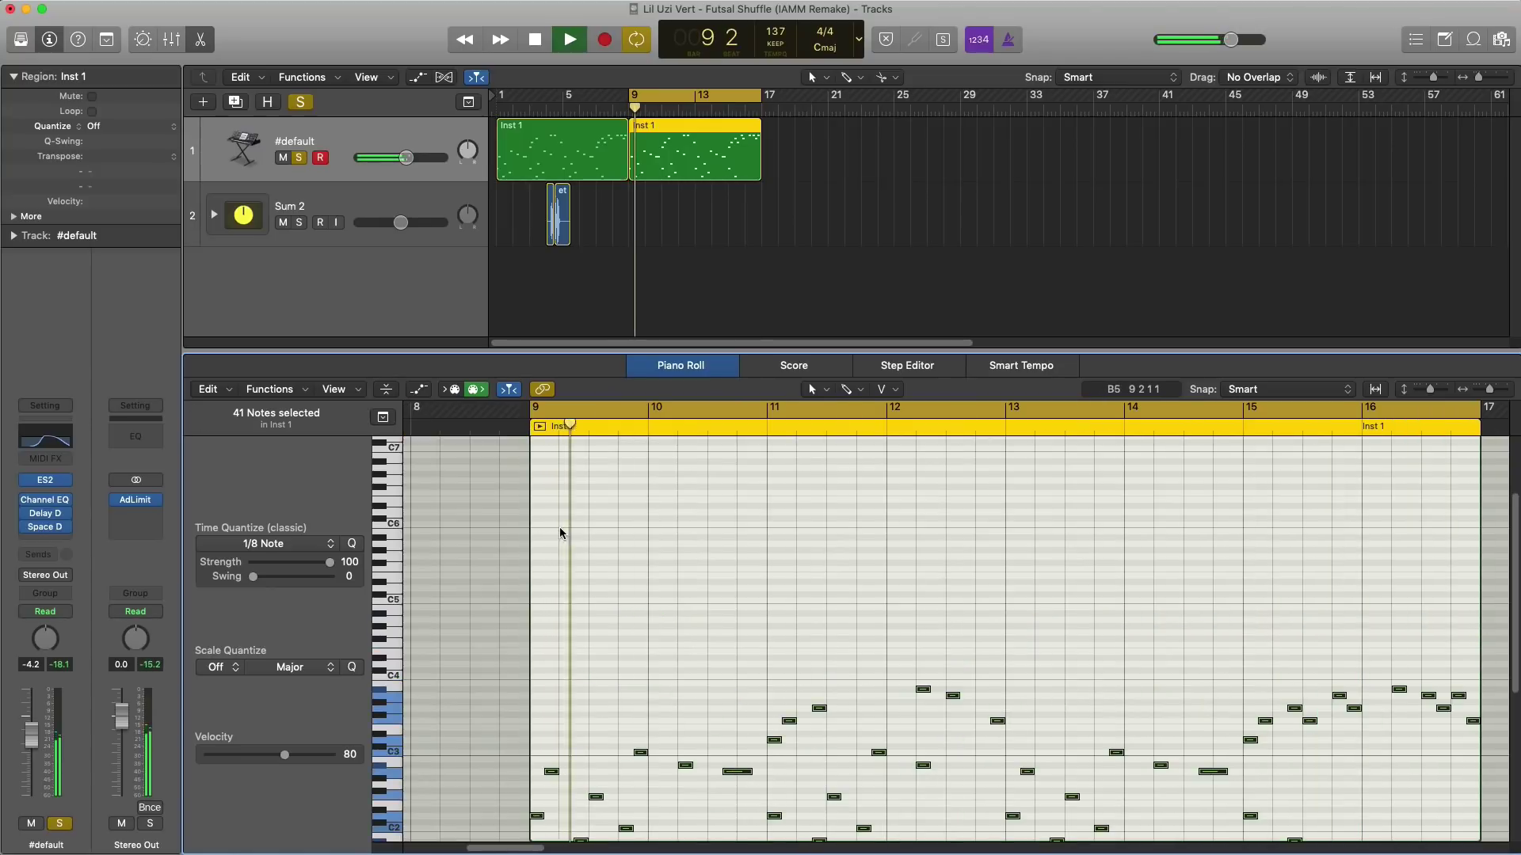
{"action": "key", "text": "e"}
{"action": "key", "text": "space"}
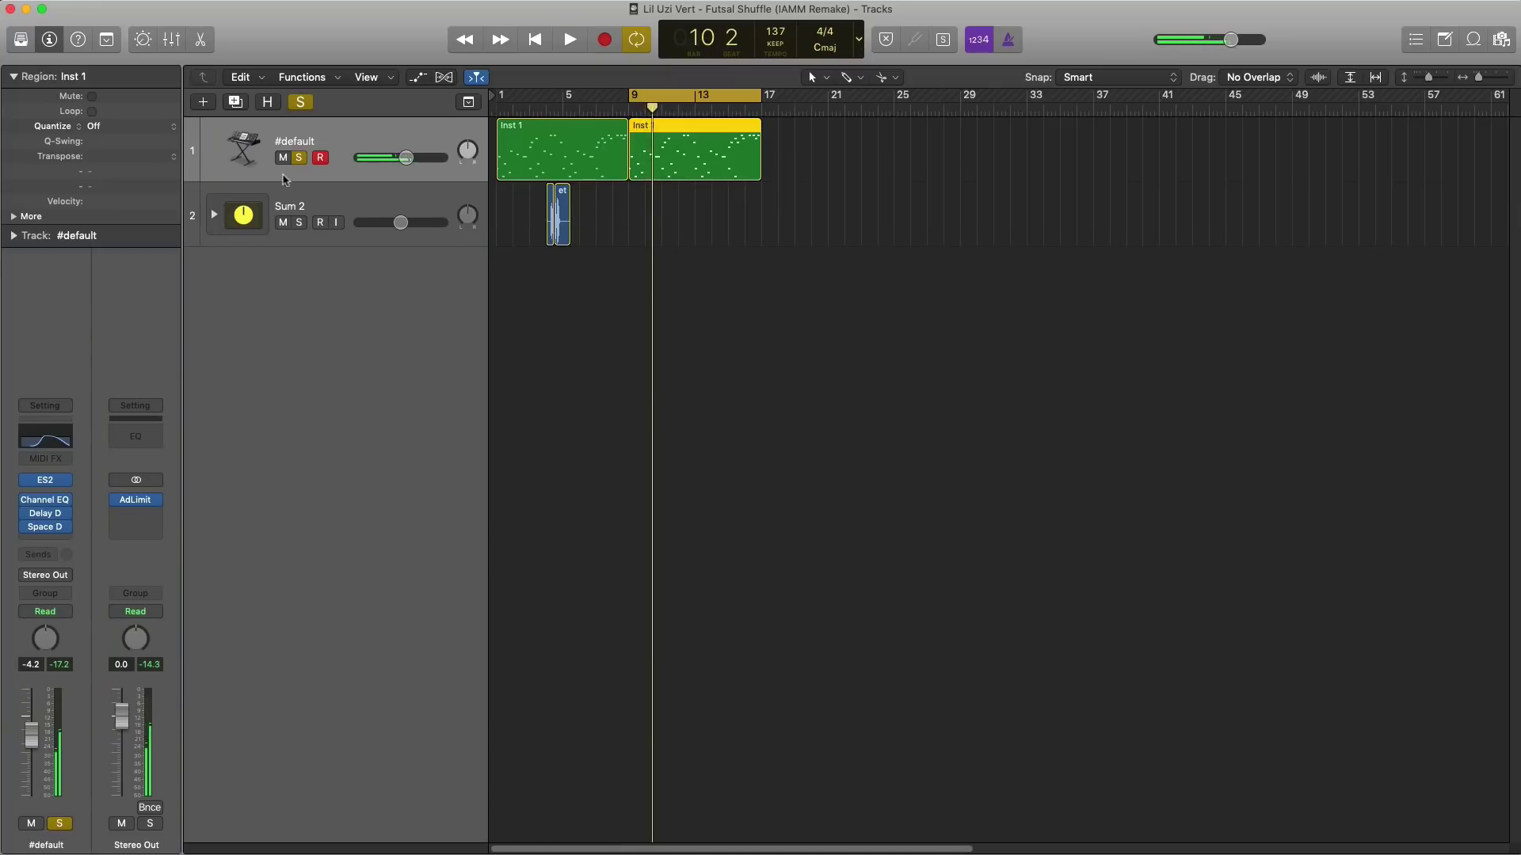
Step: Add an audio track and delete it again, and turn off solo on the #default melody track
{"action": "left_click", "coordinate": [204, 107]}
{"action": "key", "text": "Return"}
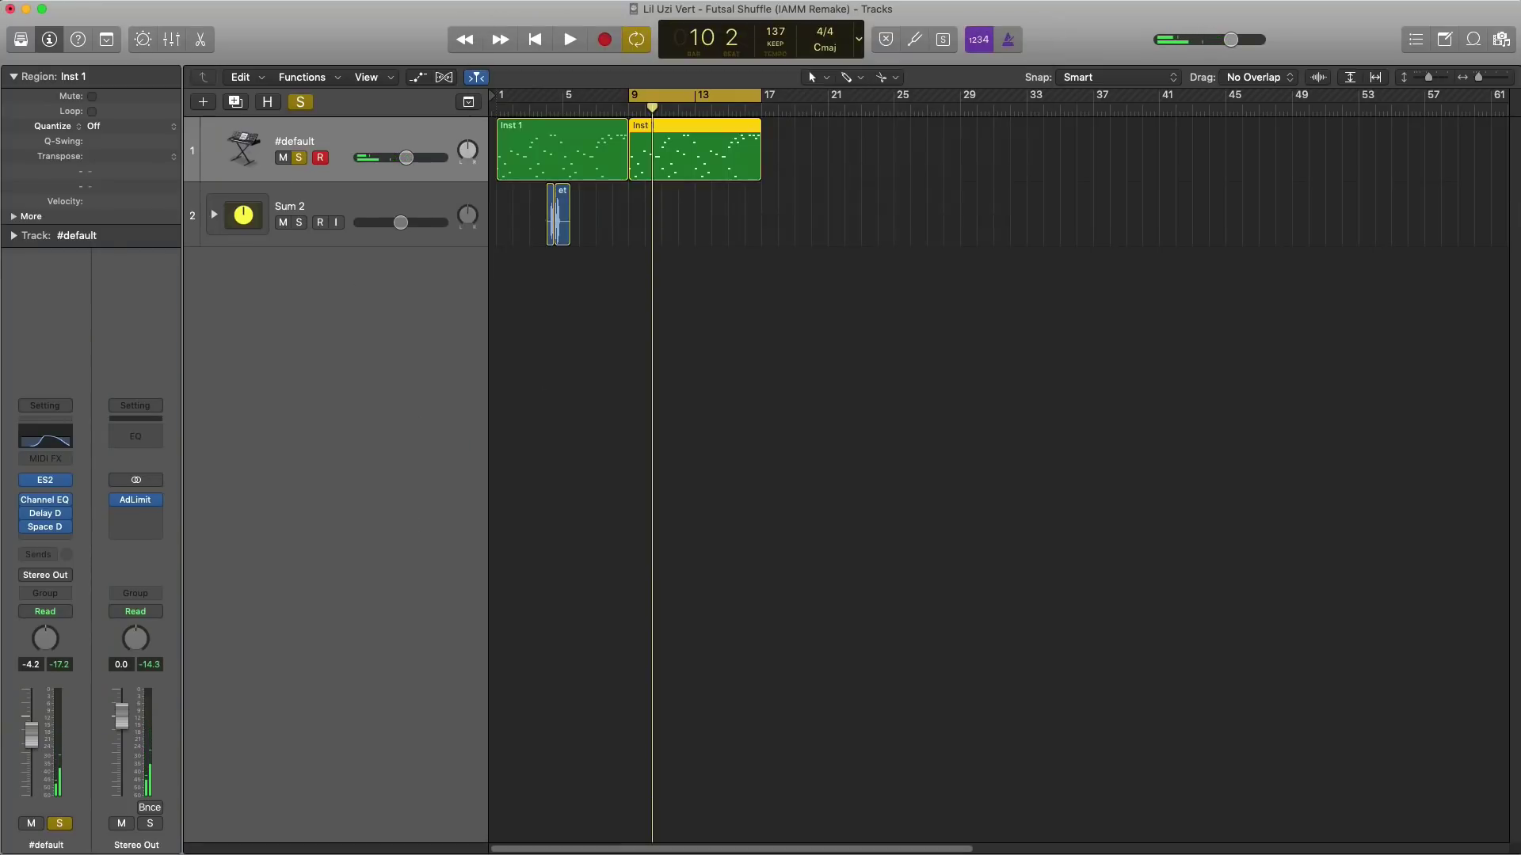
{"action": "left_click", "coordinate": [297, 160]}
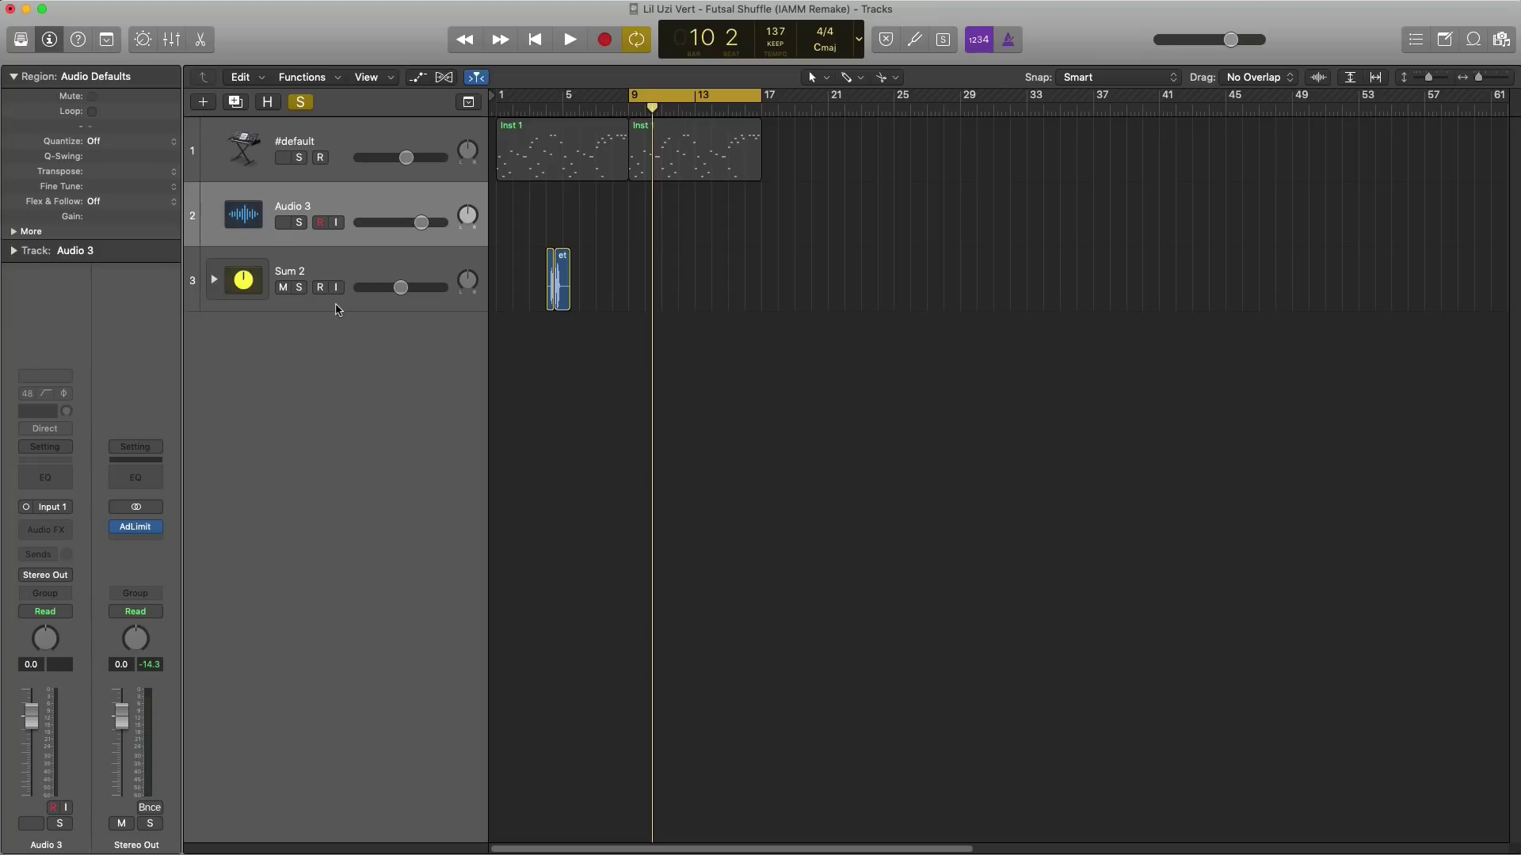
{"action": "key", "text": "super+BackSpace"}
Step: Create one software instrument track and move it below the Sum 2 stack
{"action": "key", "text": "alt+super+n"}
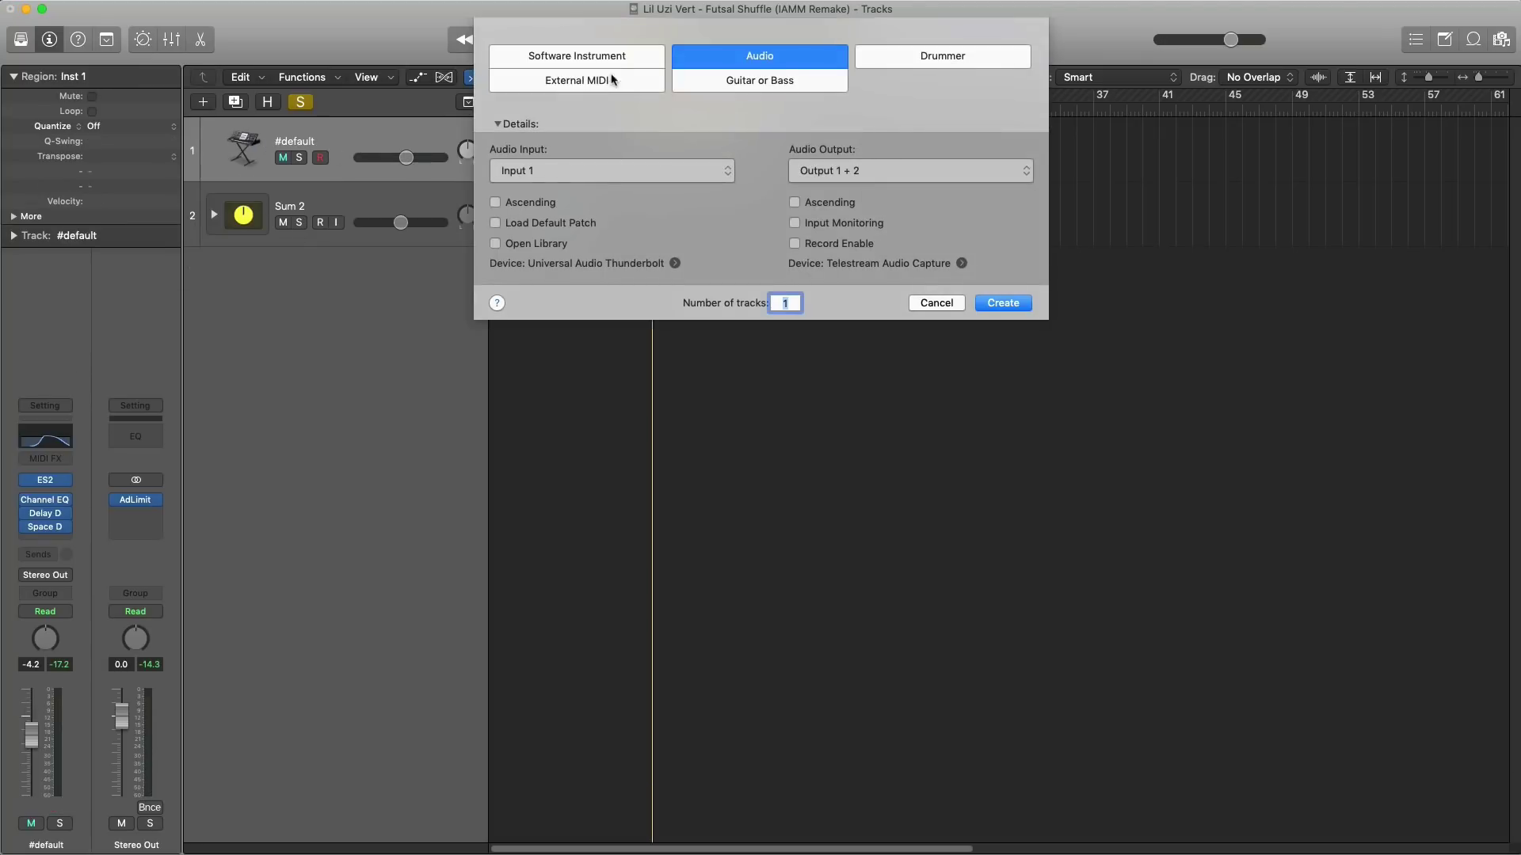
{"action": "left_click", "coordinate": [604, 60]}
{"action": "key", "text": "Return"}
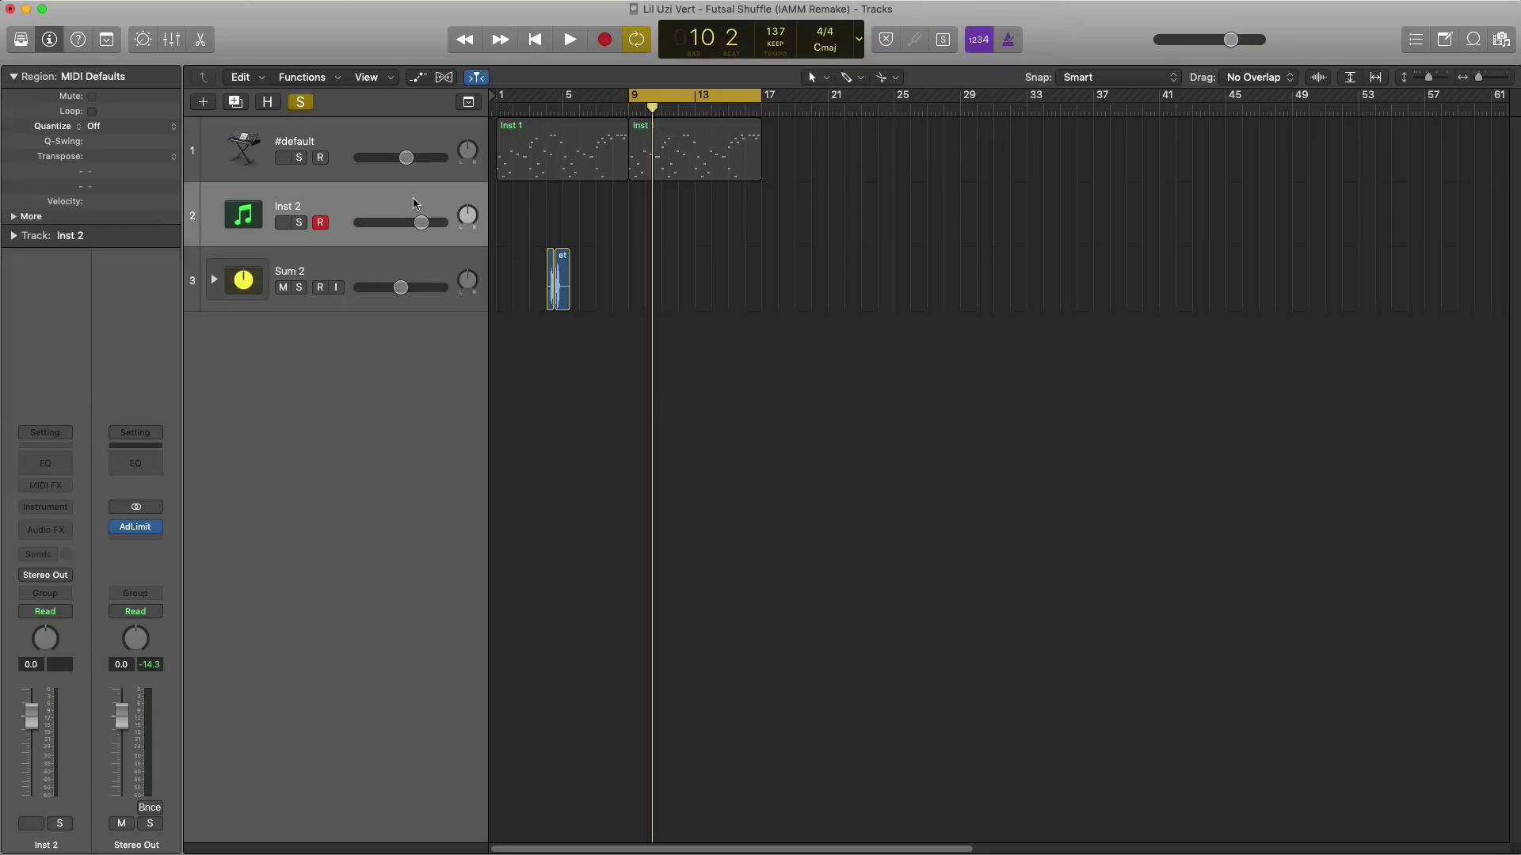
{"action": "left_click_drag", "start_coordinate": [413, 203], "coordinate": [397, 377]}
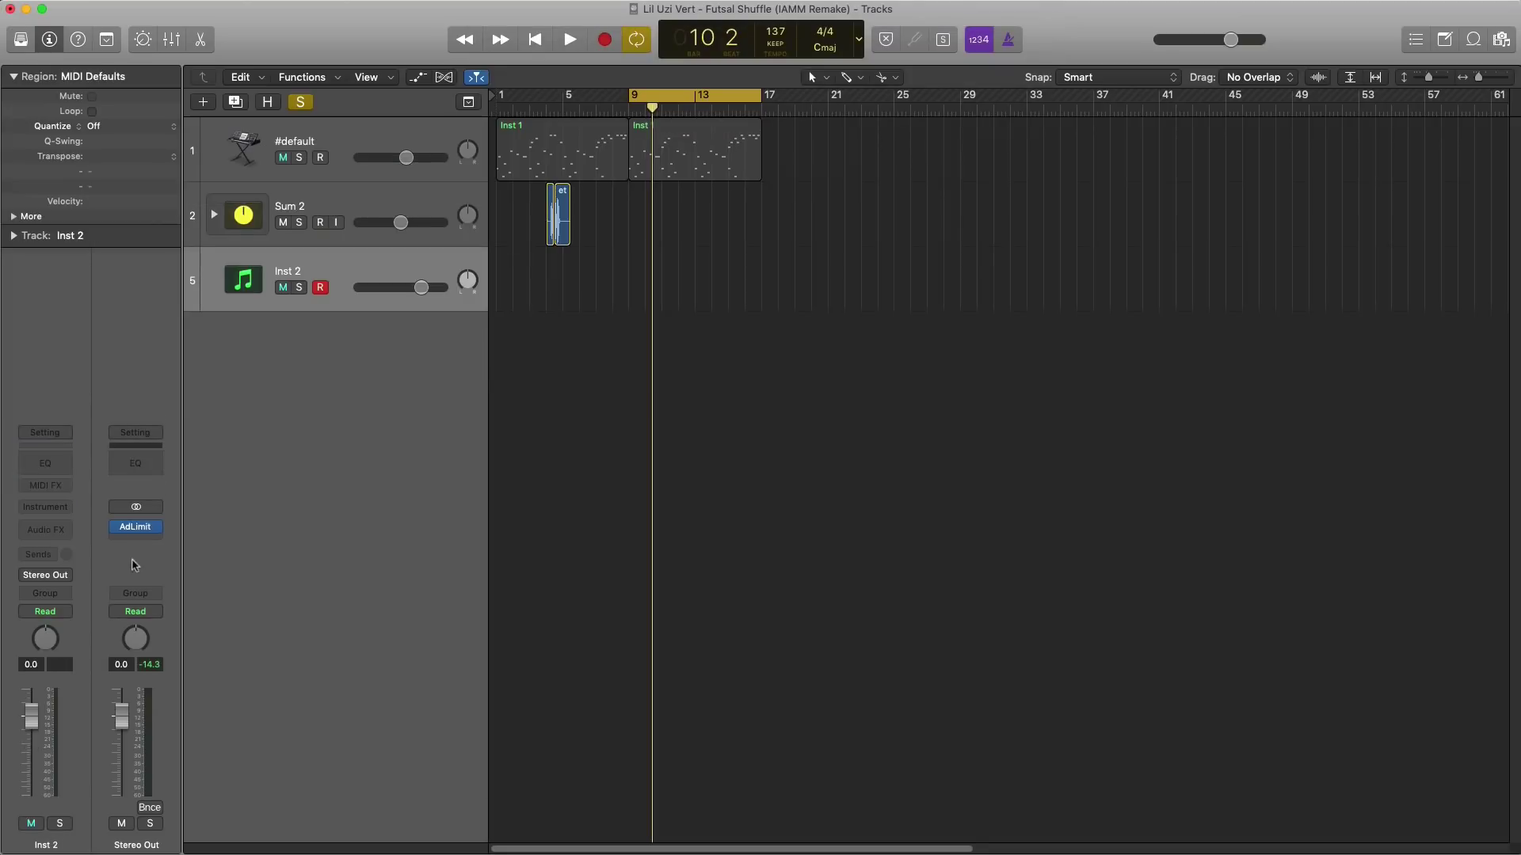
Step: Load the ES2 synthesizer on the Inst 2 track and close its window
{"action": "left_click", "coordinate": [53, 512]}
{"action": "left_click", "coordinate": [85, 545]}
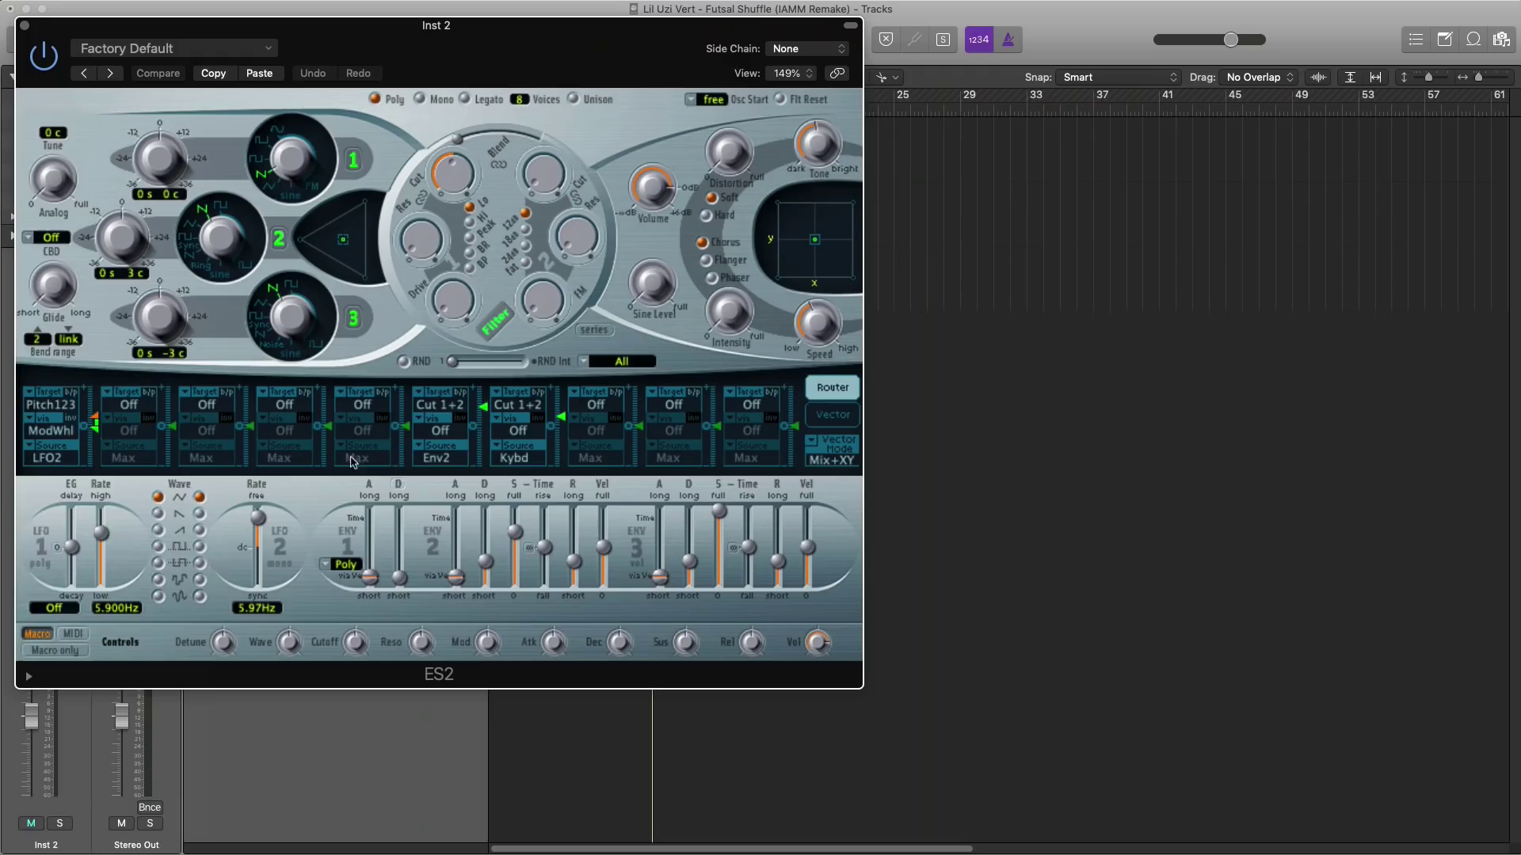
{"action": "left_click", "coordinate": [24, 25]}
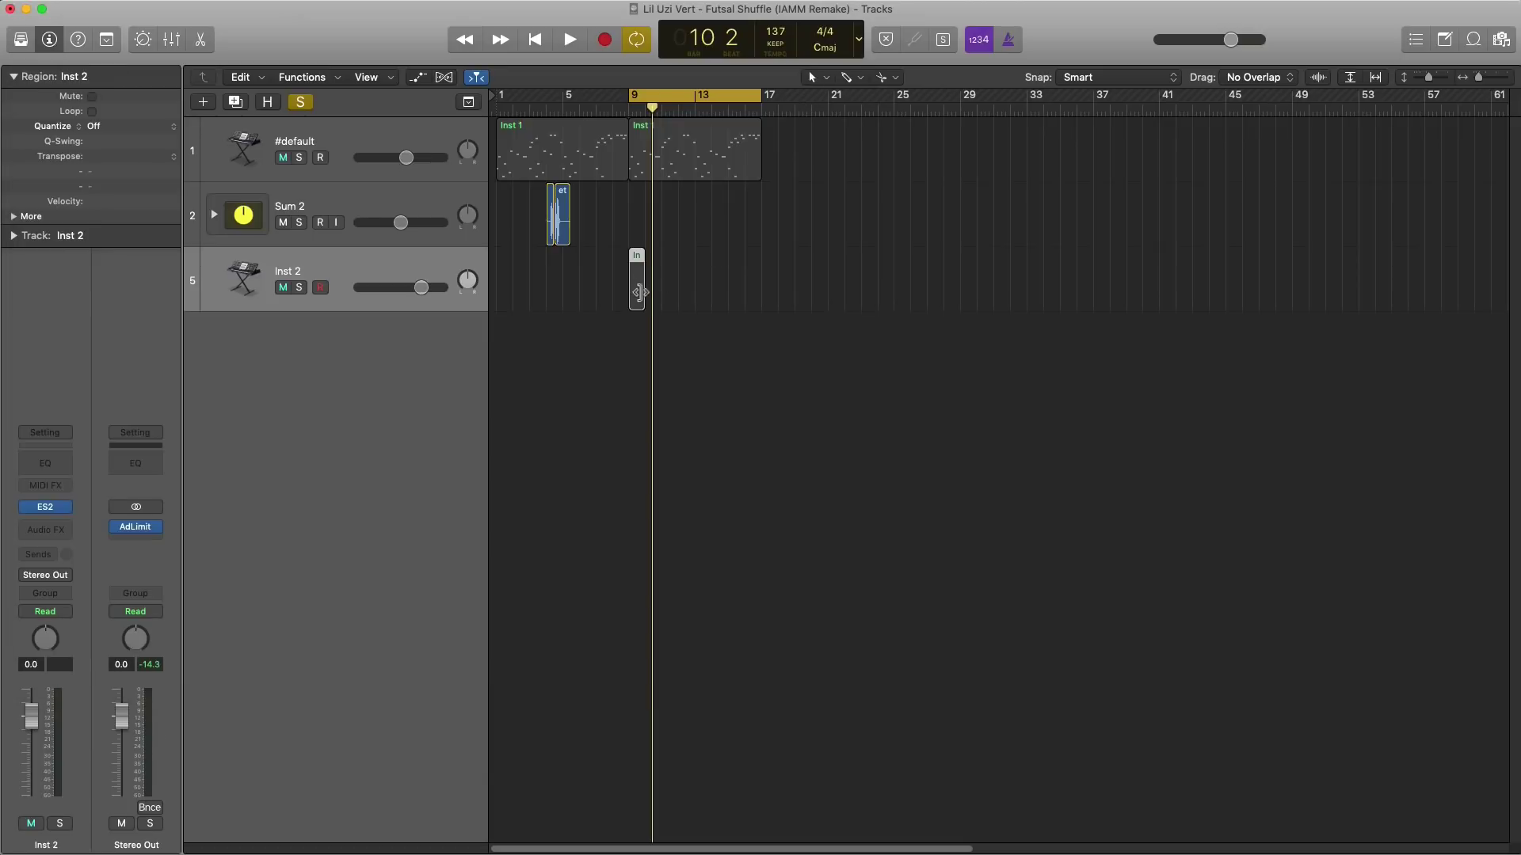
Step: Extend the Inst 2 region so it spans bars 9 to 13, and set the cycle range to the same bars
{"action": "left_click_drag", "start_coordinate": [640, 292], "coordinate": [693, 293]}
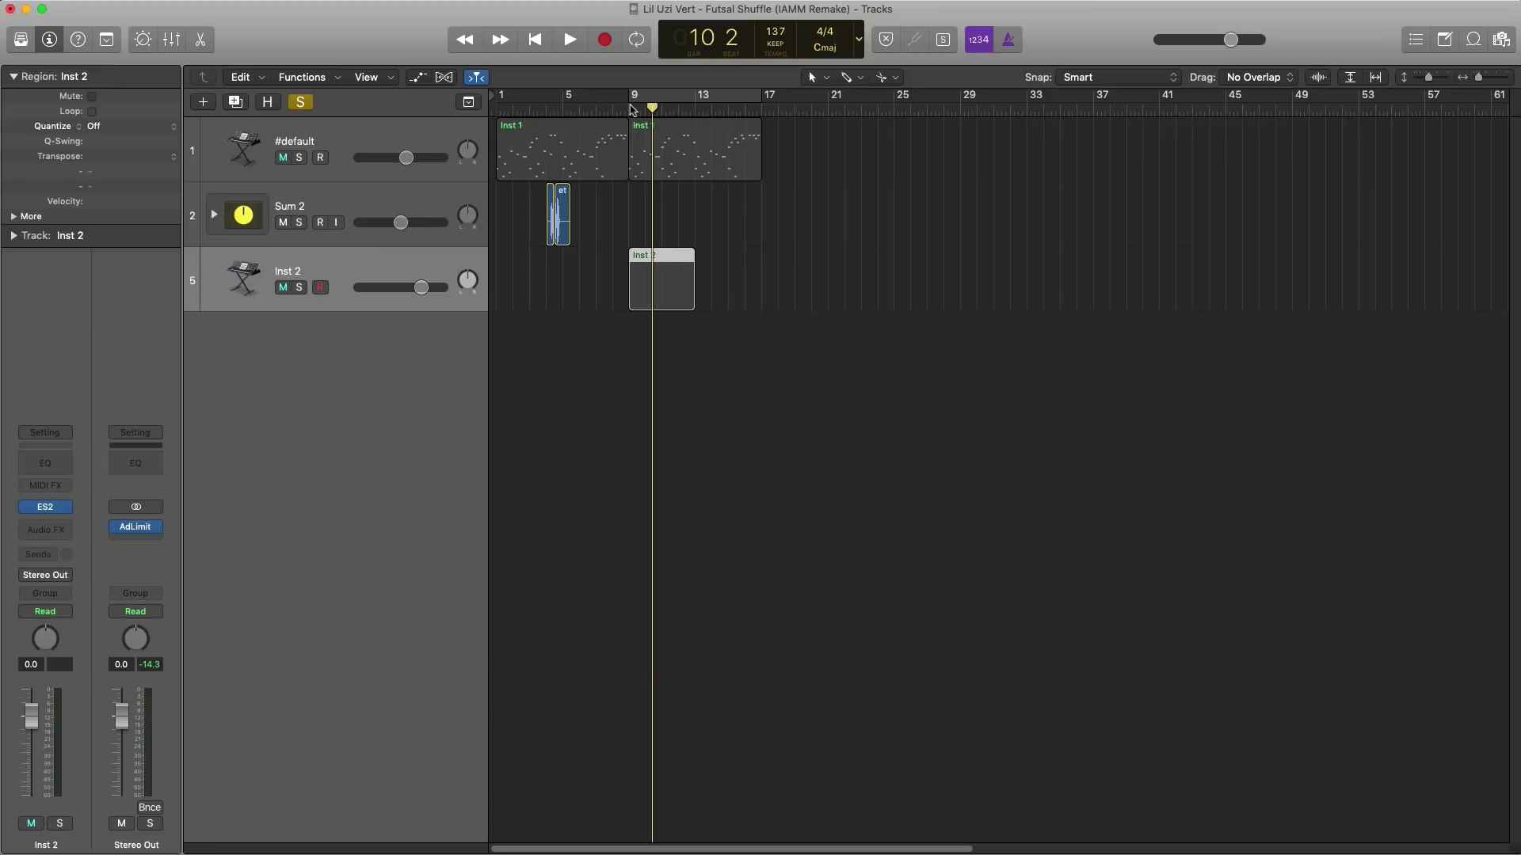
{"action": "left_click_drag", "start_coordinate": [633, 110], "coordinate": [695, 110]}
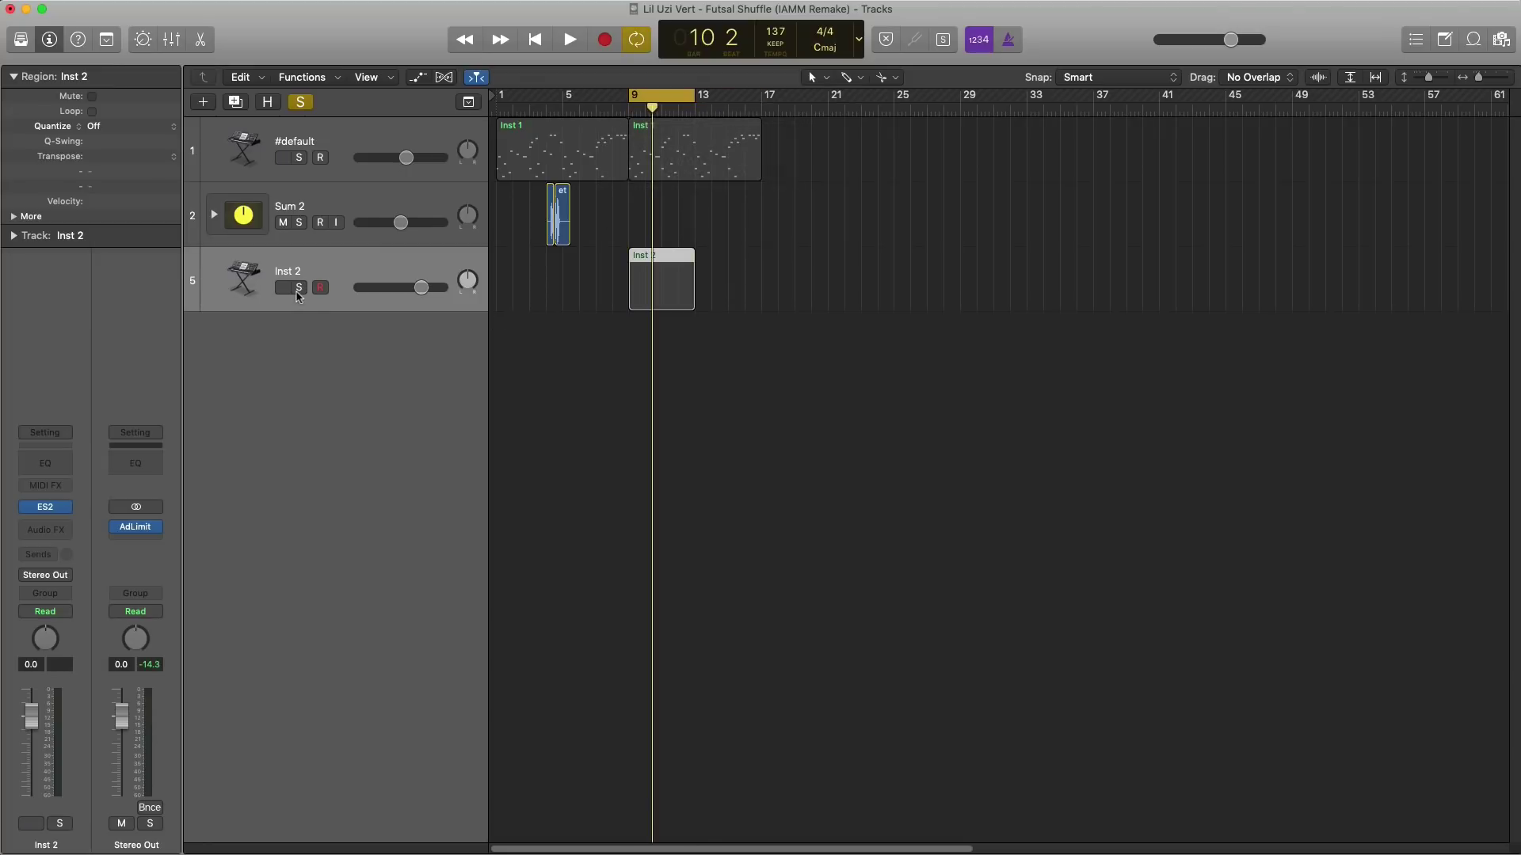
Step: Clear the solos so the #default and Inst 2 tracks are both audible, and play the cycled bars
{"action": "left_click", "coordinate": [298, 288]}
{"action": "key", "text": "s"}
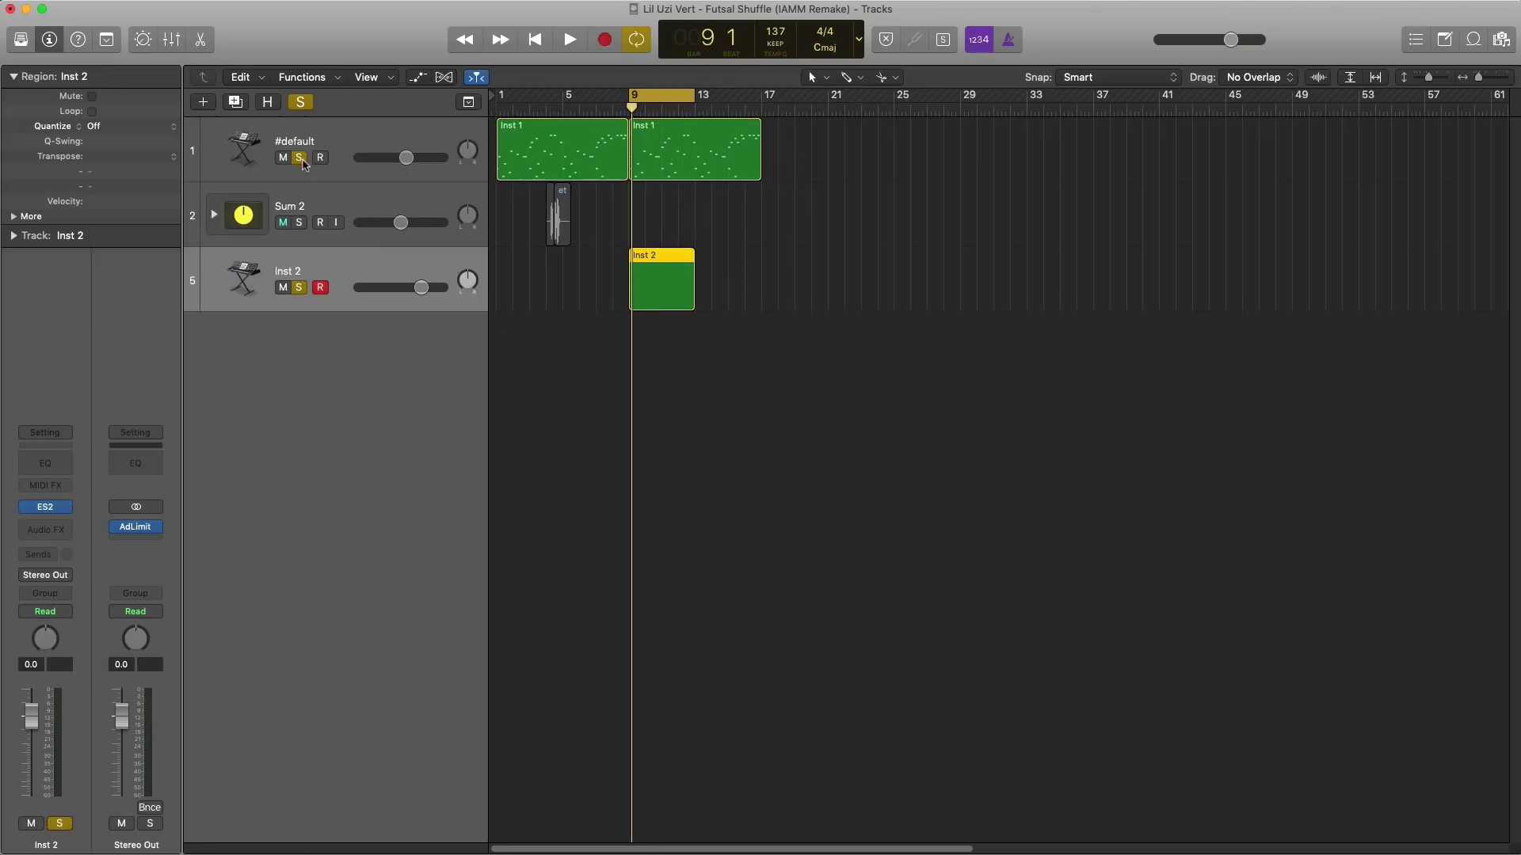
{"action": "key", "text": "space"}
{"action": "scroll", "coordinate": [609, 348], "scroll_direction": "up", "scroll_amount": 5}
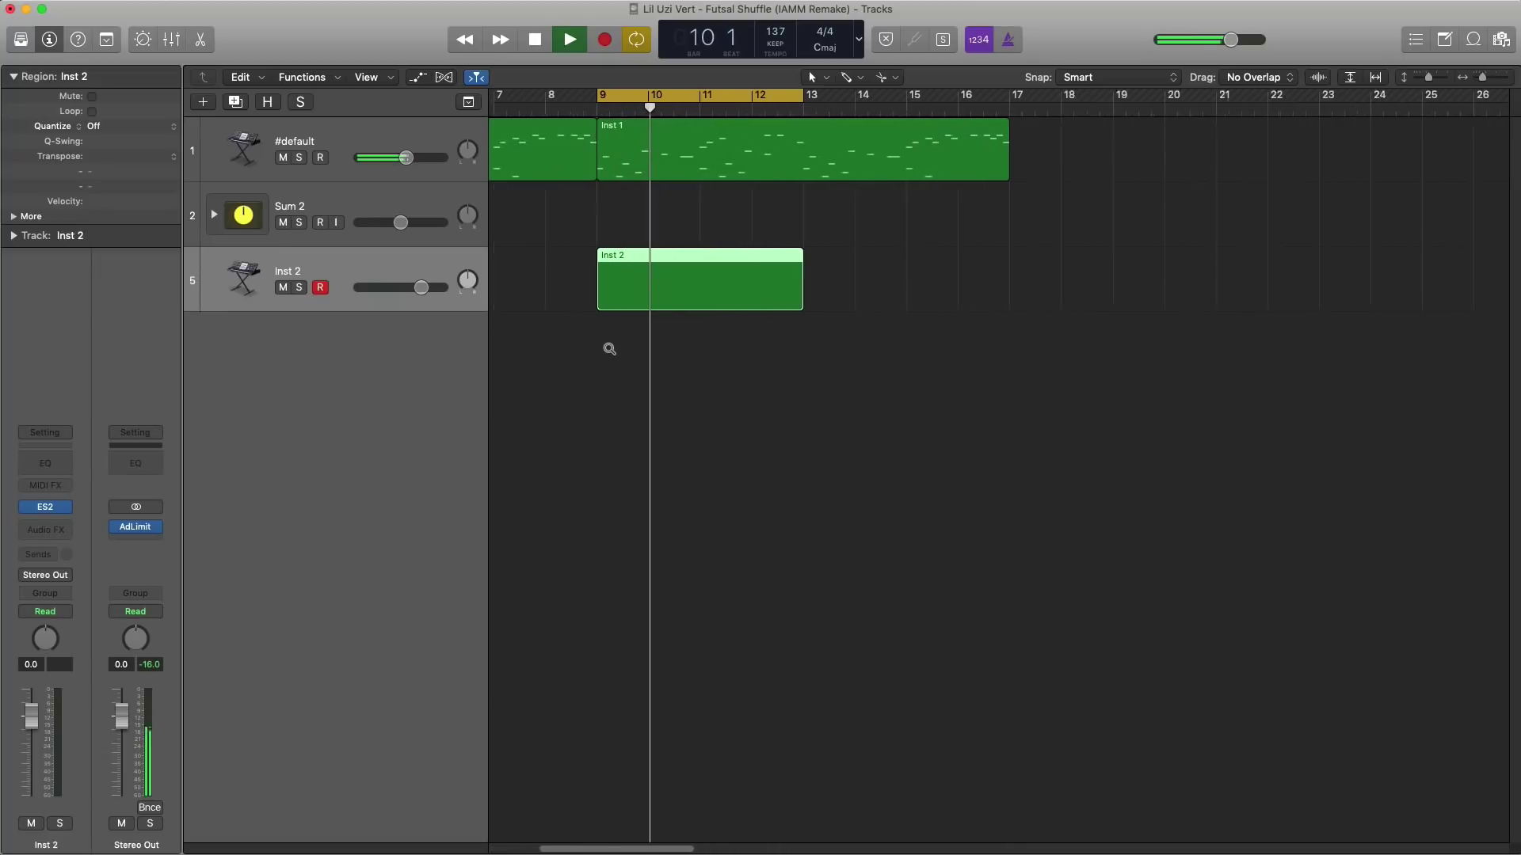
{"action": "key", "text": "space"}
Step: Open the Inst 2 region in the Piano Roll and enter two short A2 notes at 9 1 1 and 9 1 2
{"action": "double_click", "coordinate": [655, 292]}
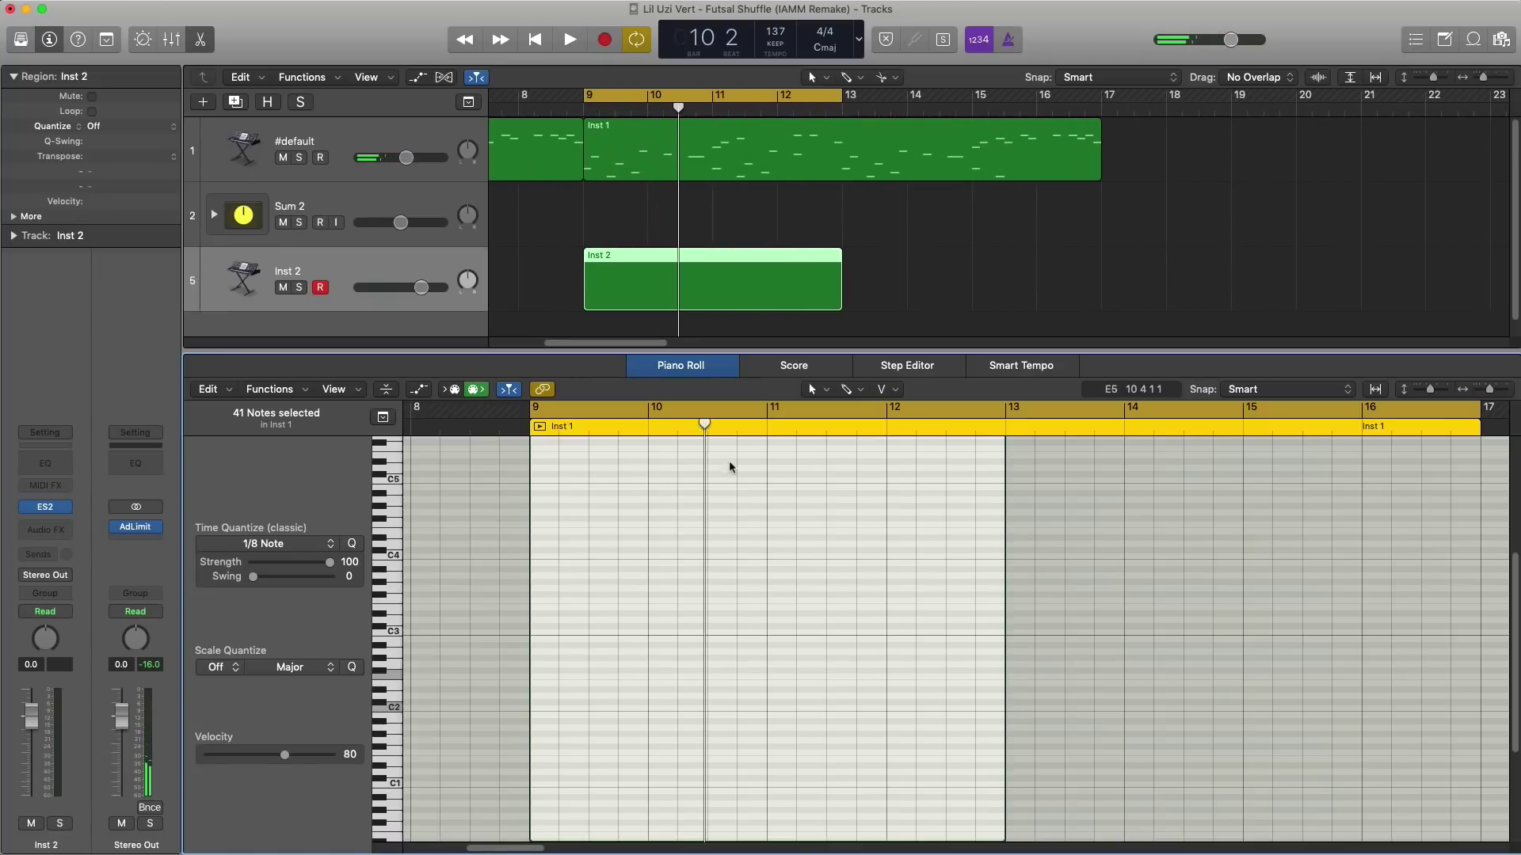
{"action": "scroll", "coordinate": [629, 605], "scroll_direction": "up", "scroll_amount": 5}
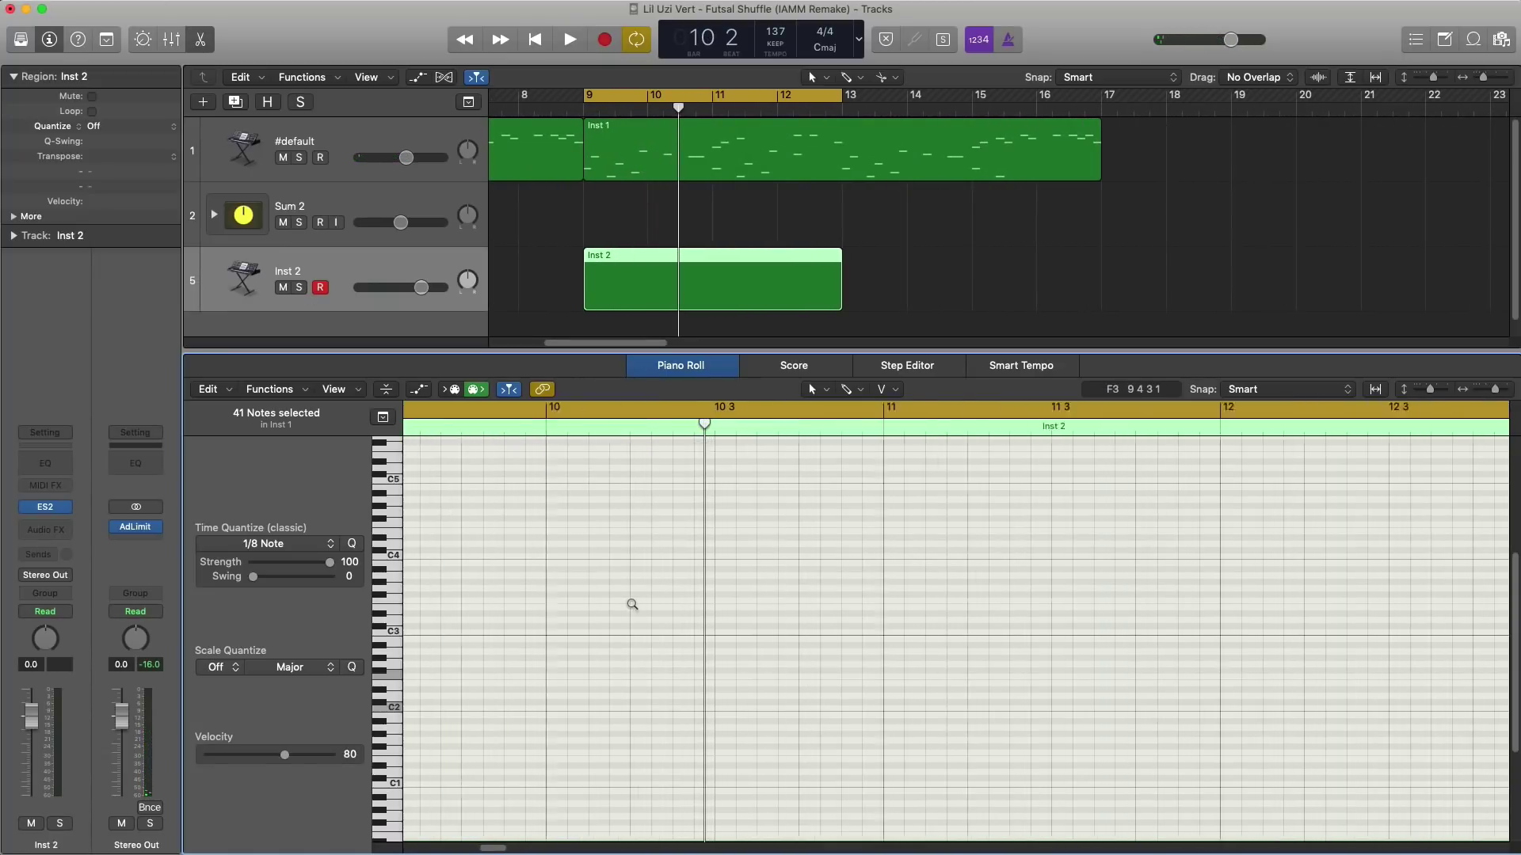
{"action": "scroll", "coordinate": [631, 607], "scroll_direction": "left", "scroll_amount": 3}
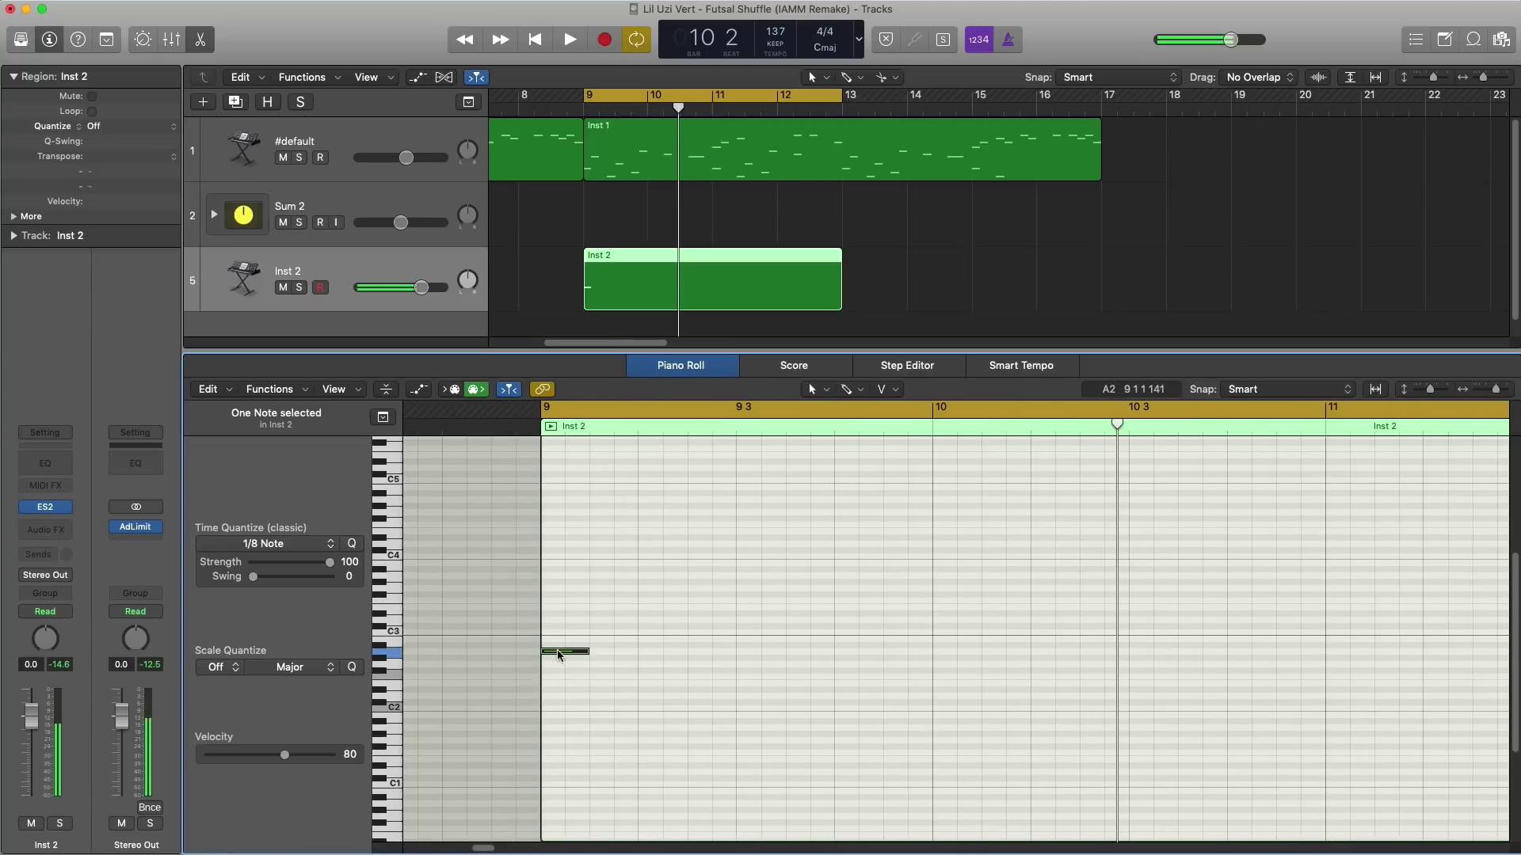
{"action": "left_click_drag", "start_coordinate": [586, 654], "coordinate": [555, 656]}
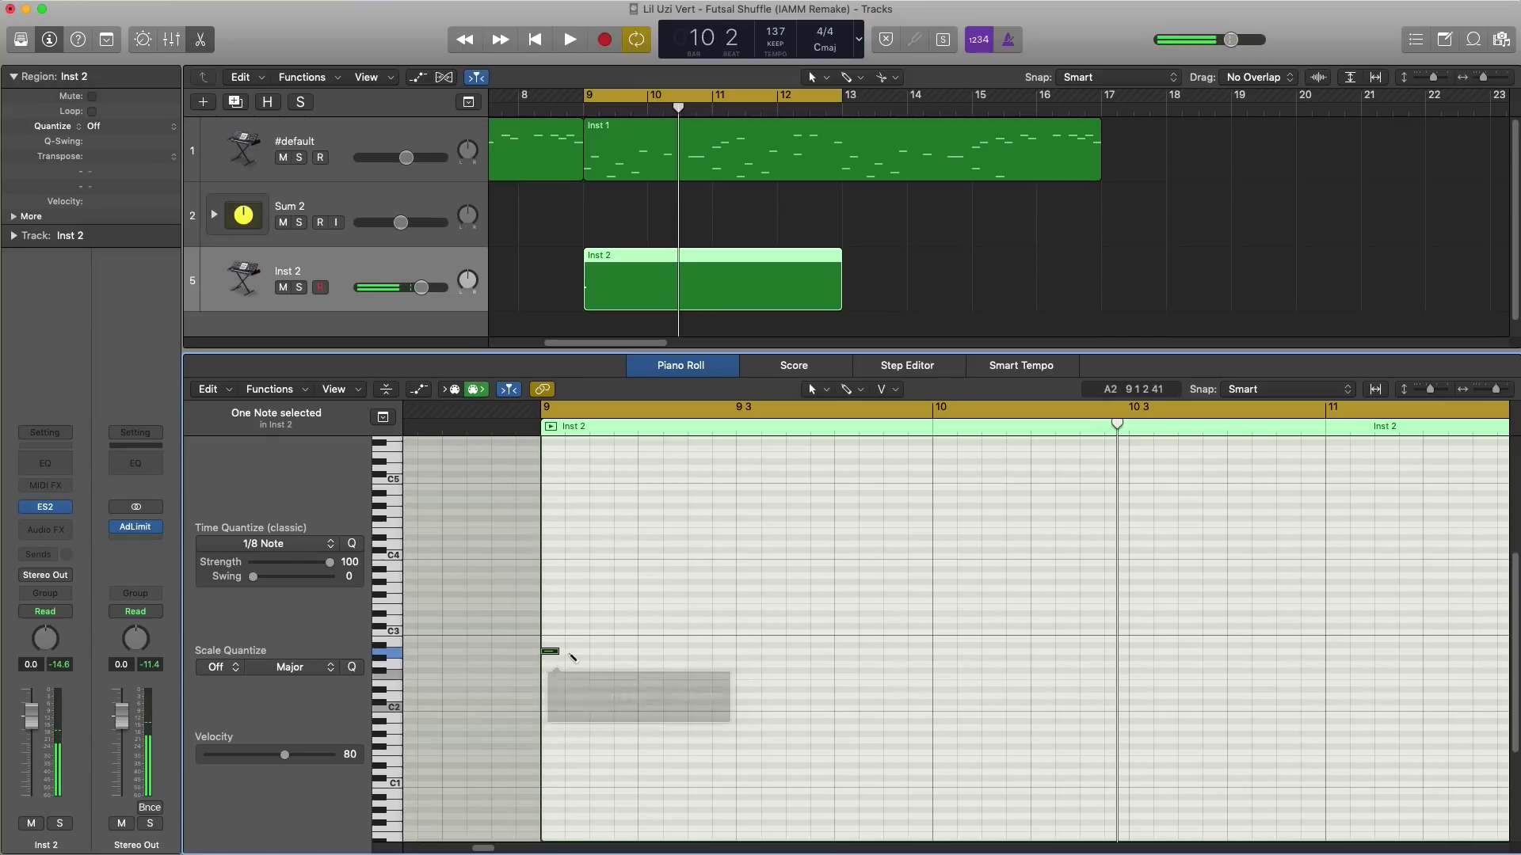
{"action": "key", "text": "super+r"}
{"action": "key", "text": "space"}
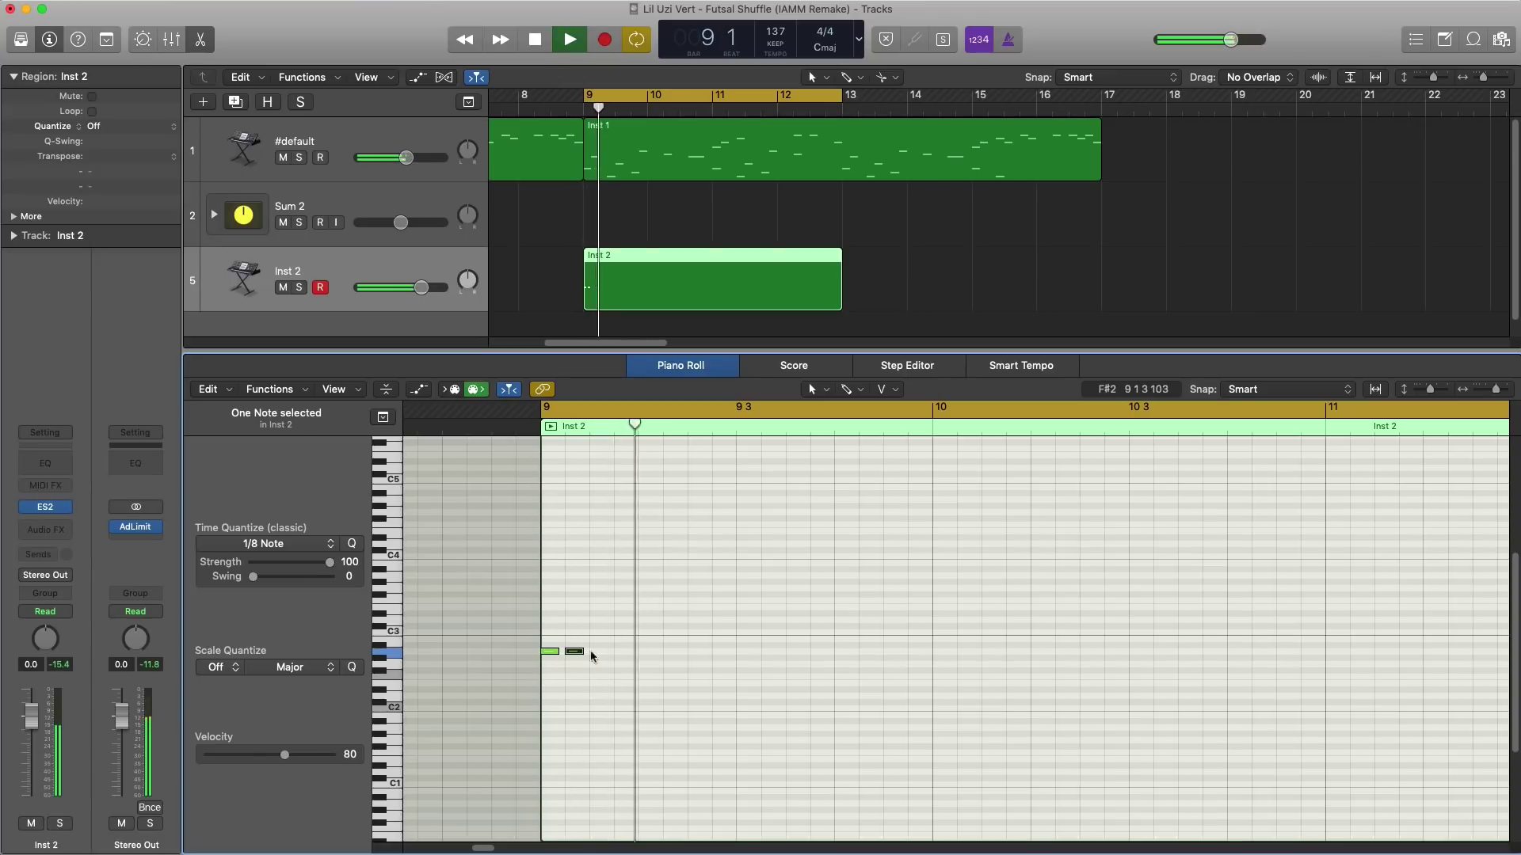
Step: Transpose both notes up two octaves to A4 and play them against the #default melody
{"action": "key", "text": "space"}
{"action": "left_click_drag", "start_coordinate": [624, 592], "coordinate": [534, 678]}
{"action": "key", "text": "space"}
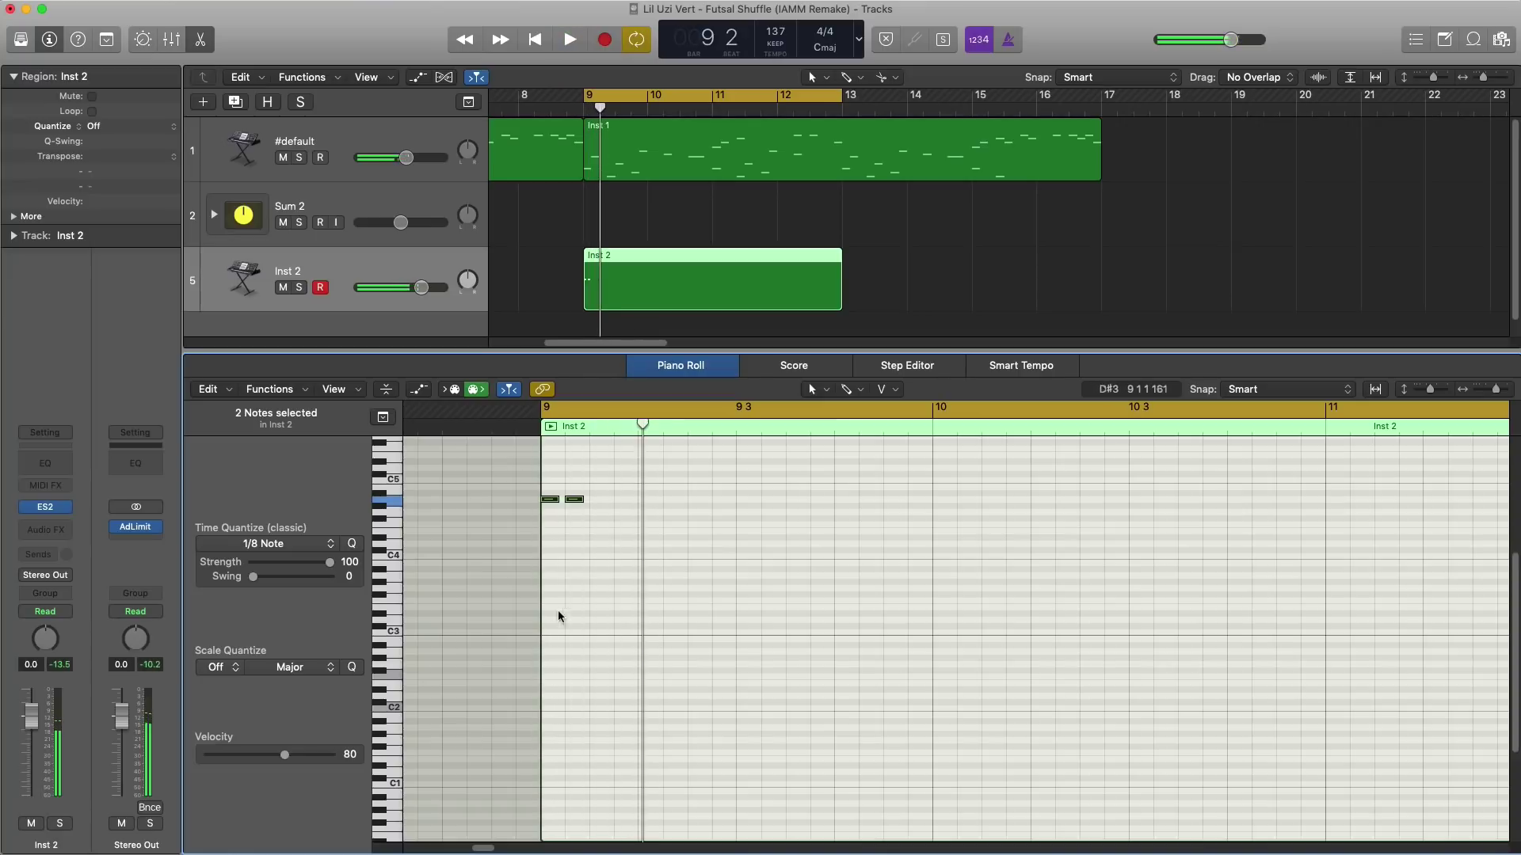
{"action": "key", "text": "space"}
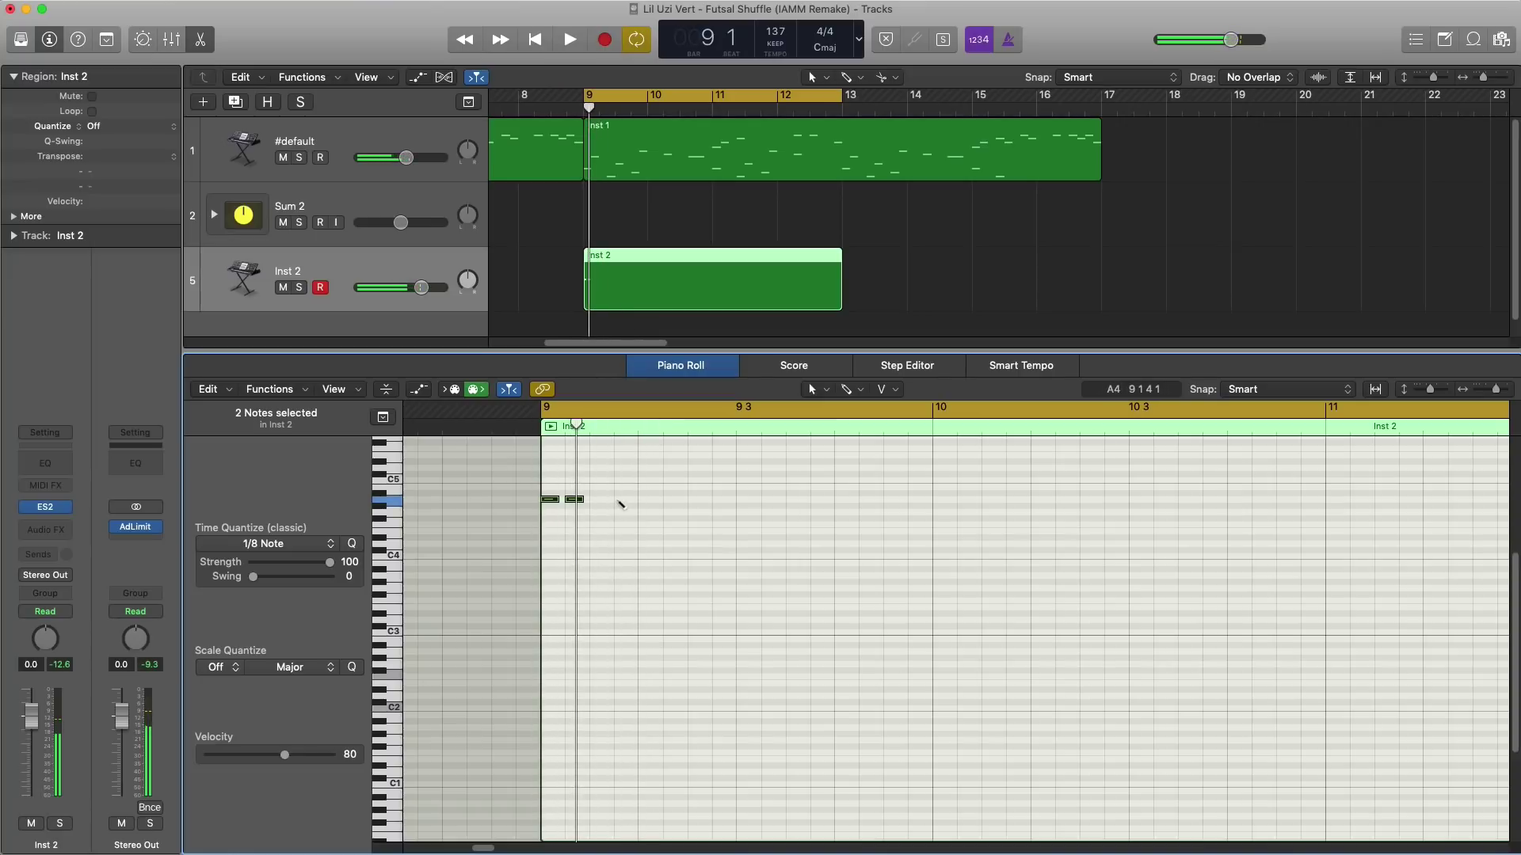
Step: Add three short A4 notes at 9 1 4, 9 2 1 and 9 2 2, and play back the phrase
{"action": "left_click", "coordinate": [621, 501]}
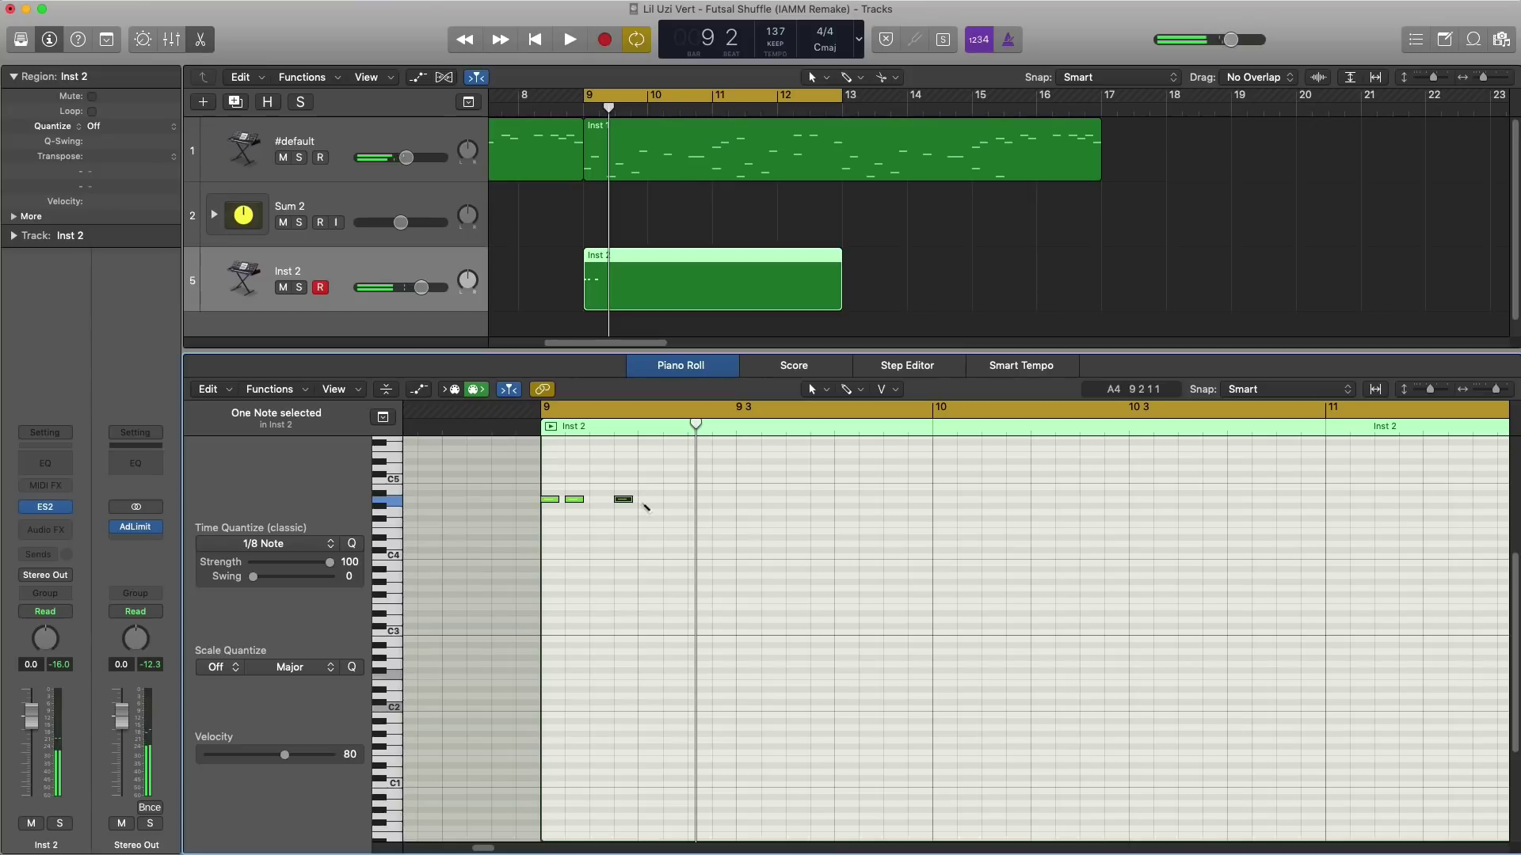
{"action": "left_click_drag", "start_coordinate": [672, 513], "coordinate": [673, 507]}
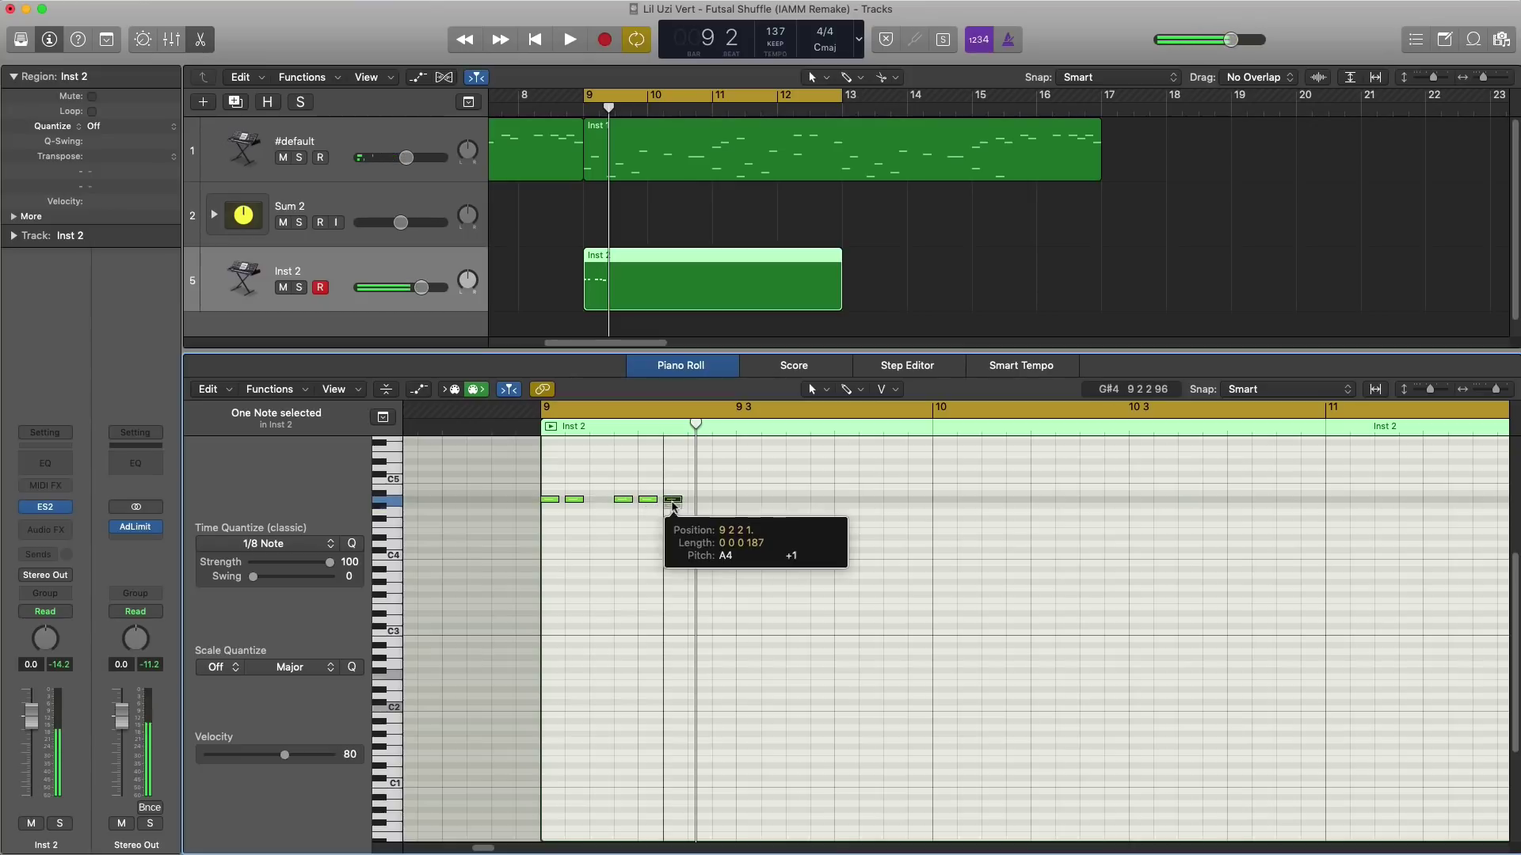
{"action": "key", "text": "space"}
{"action": "key", "text": "space"}
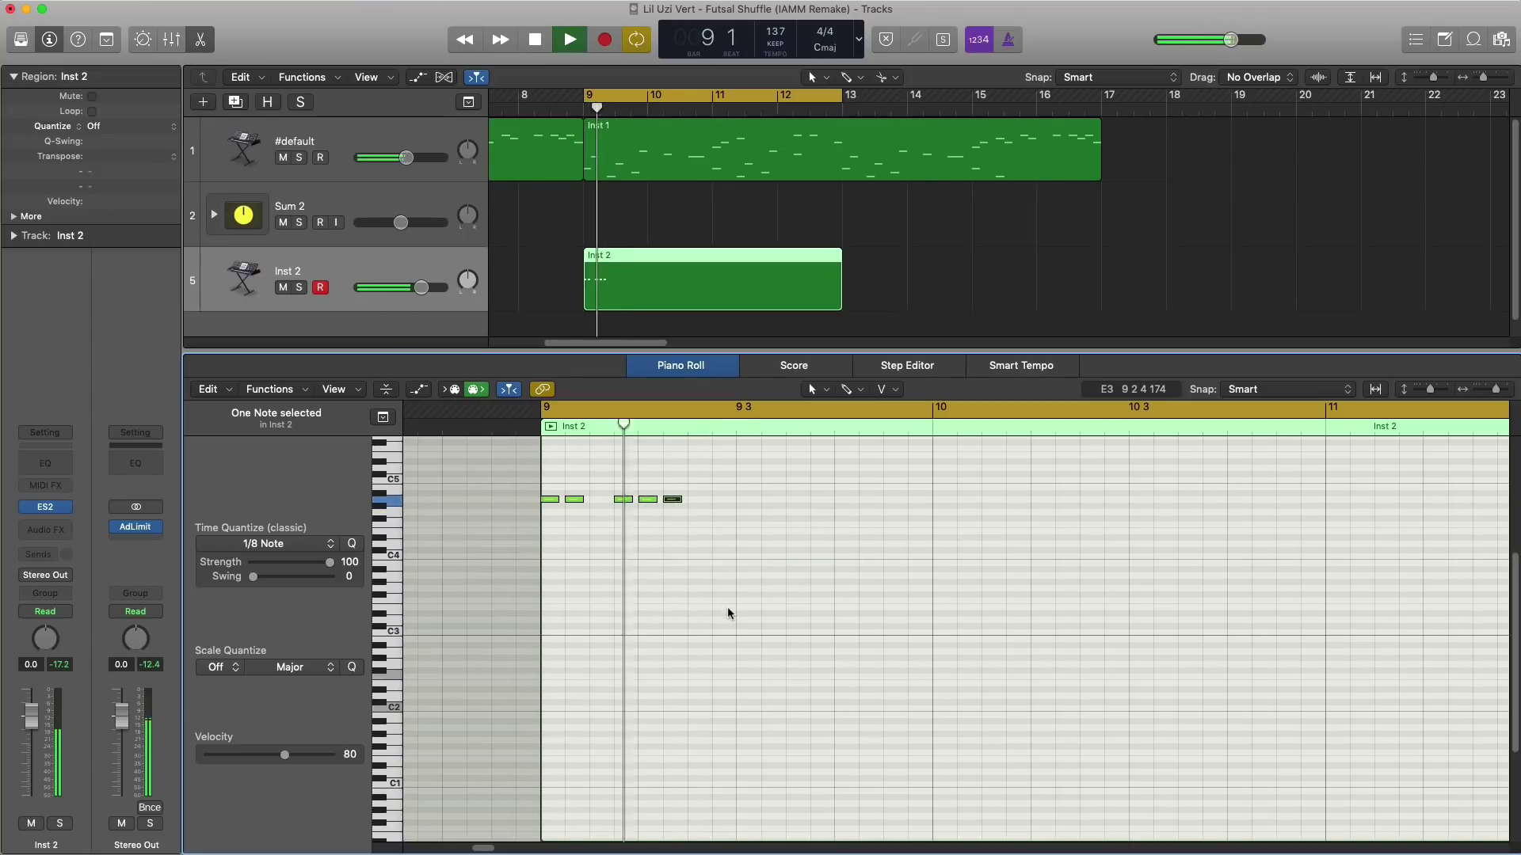
{"action": "key", "text": "space"}
{"action": "key", "text": "space"}
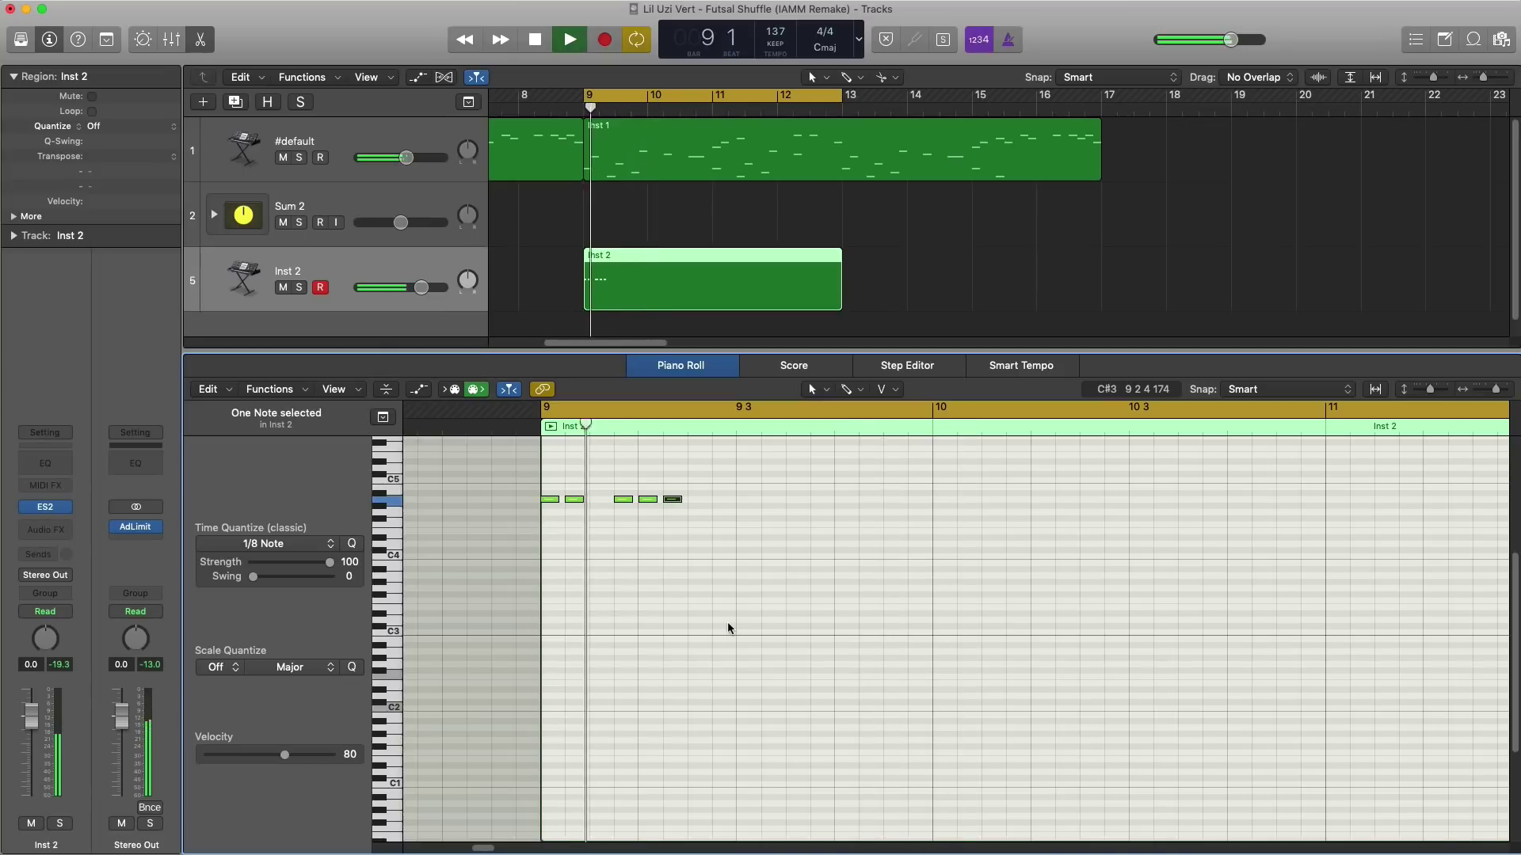
{"action": "key", "text": "space"}
Step: Draw a short G3 note at 9 3 1, raise it one octave to G4, and play back the phrase
{"action": "left_click", "coordinate": [741, 590]}
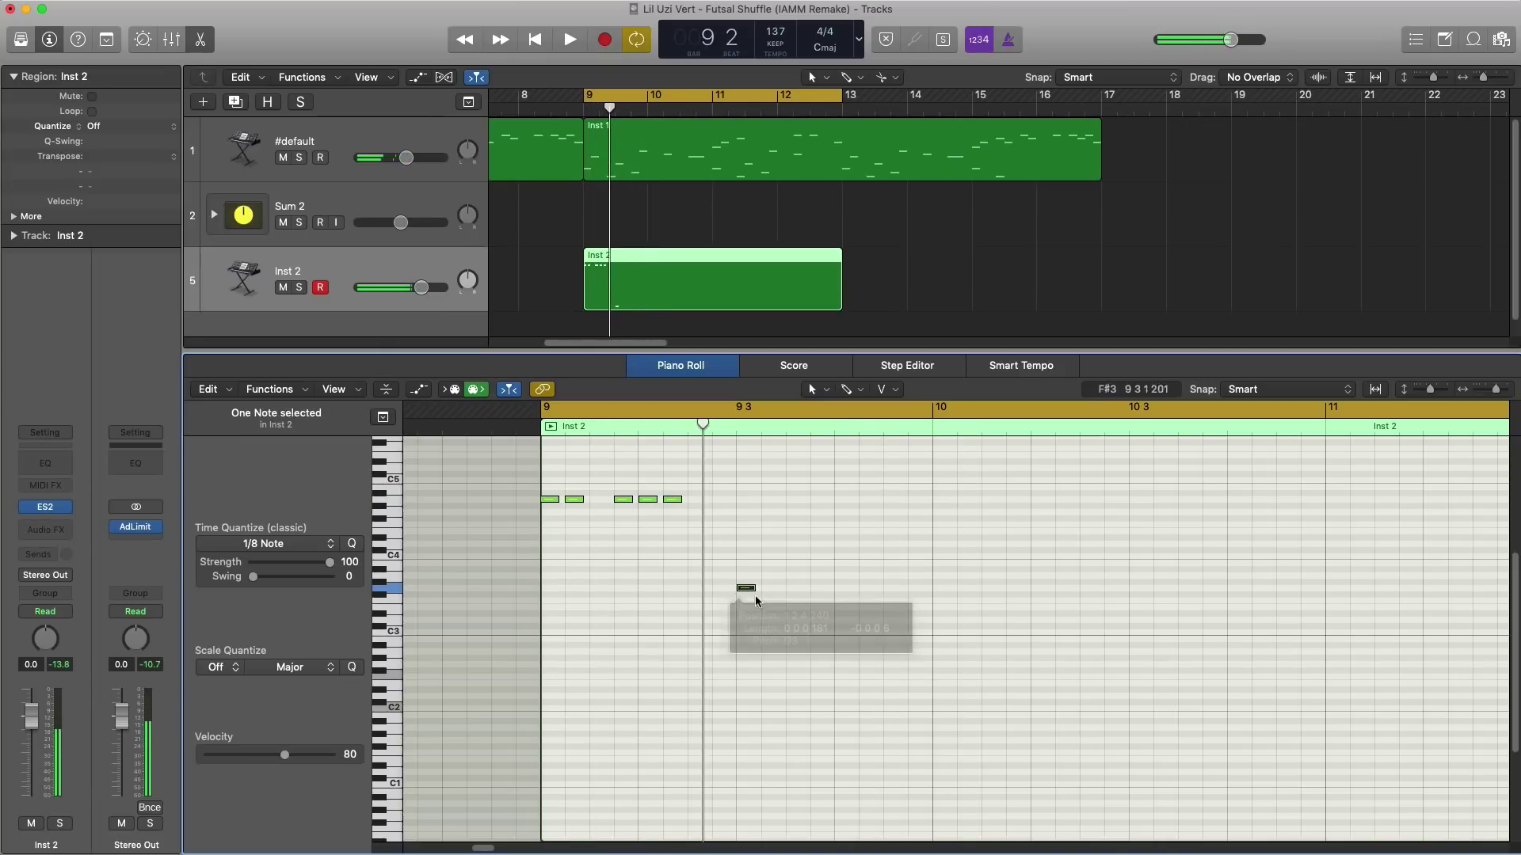
{"action": "key", "text": "space"}
{"action": "key", "text": "space"}
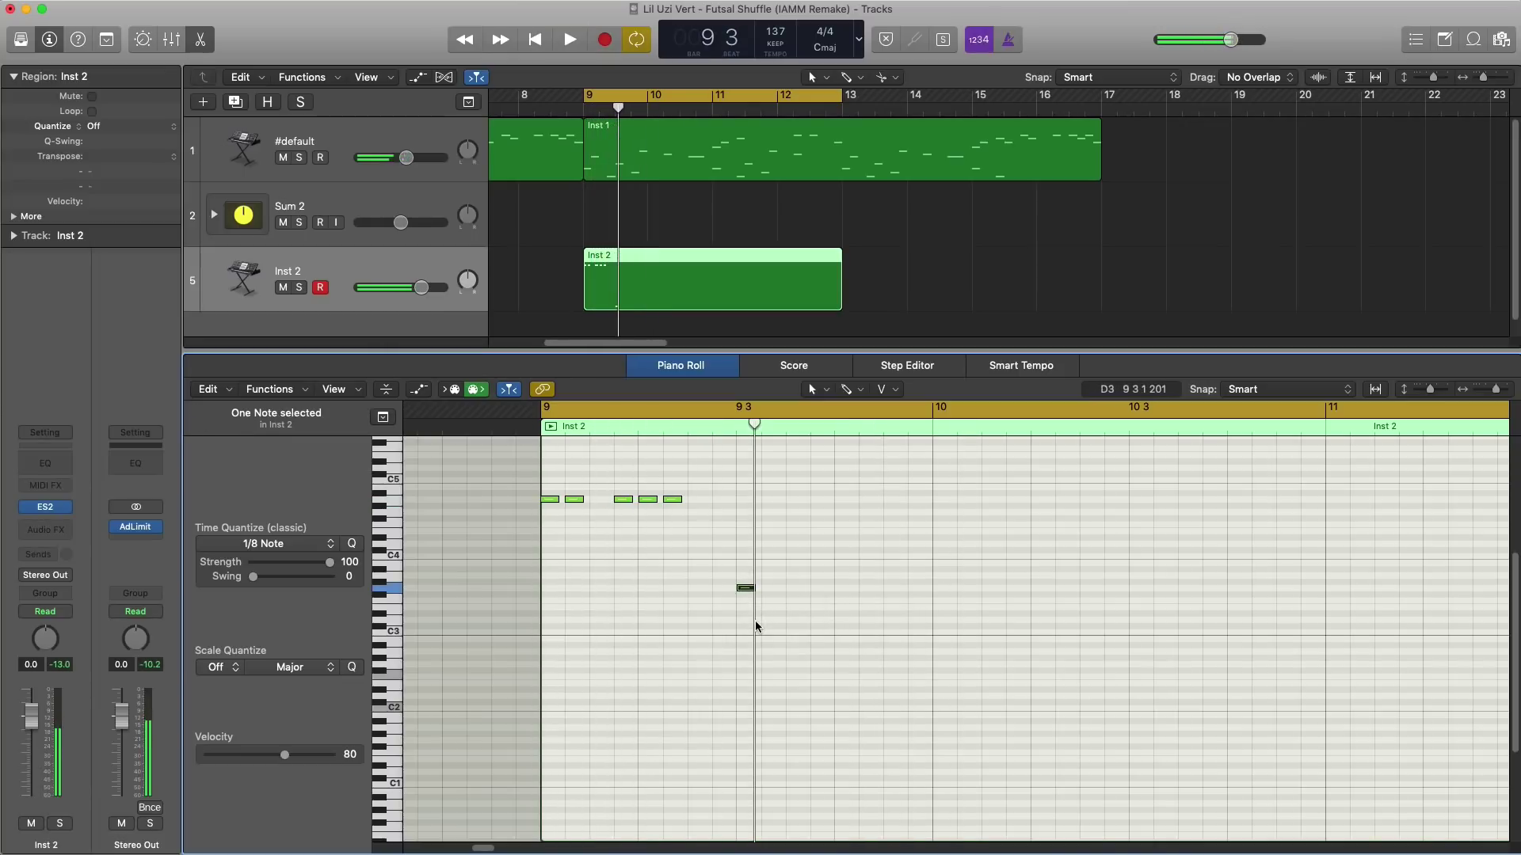
{"action": "key", "text": "space"}
{"action": "scroll", "coordinate": [761, 637], "scroll_direction": "up", "scroll_amount": 3}
{"action": "key", "text": "space"}
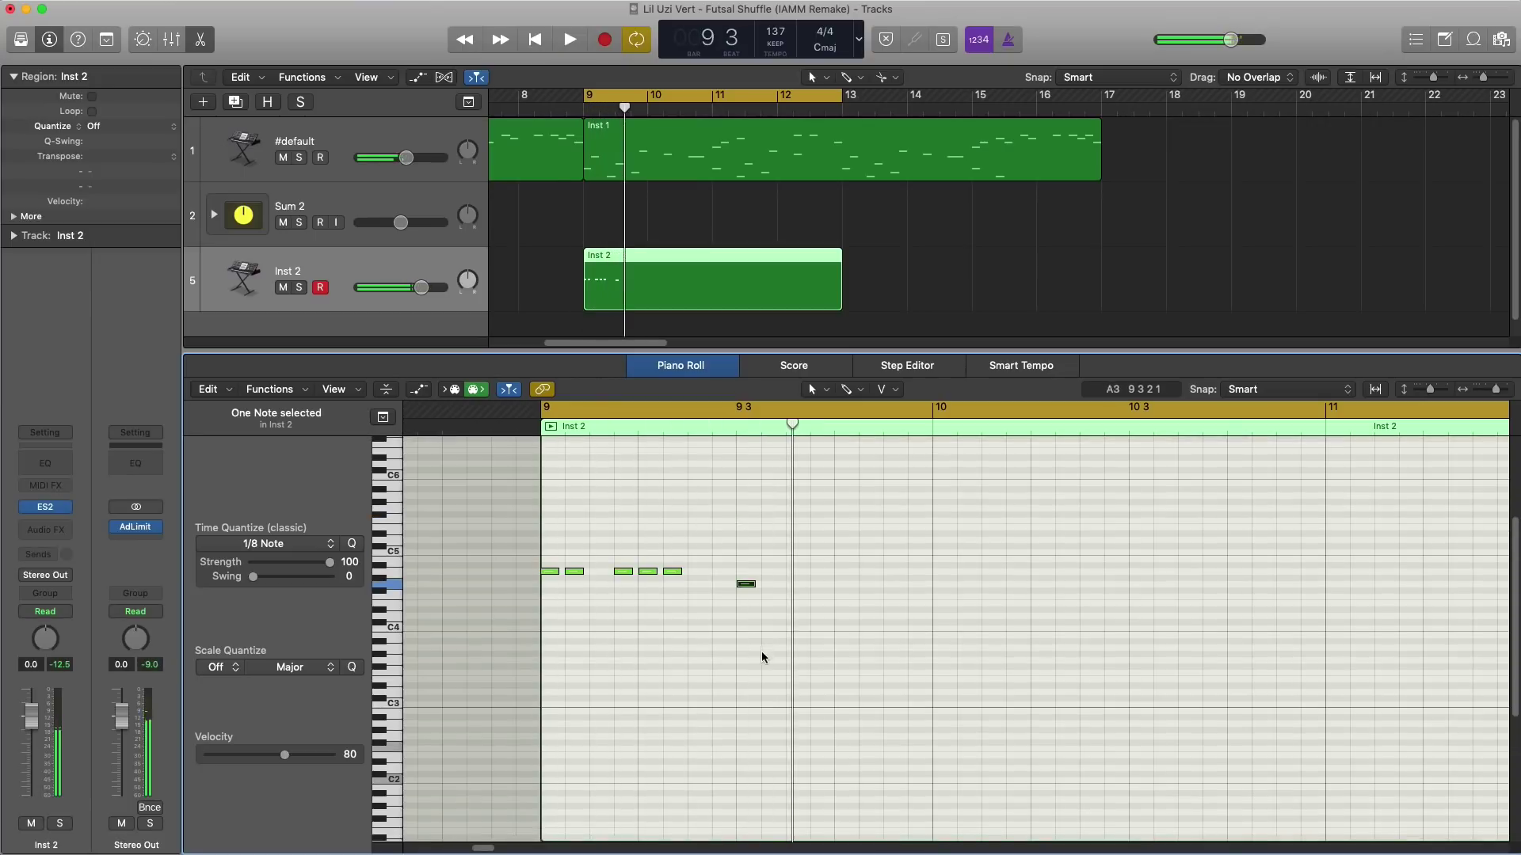
{"action": "key", "text": "space"}
{"action": "key", "text": "space"}
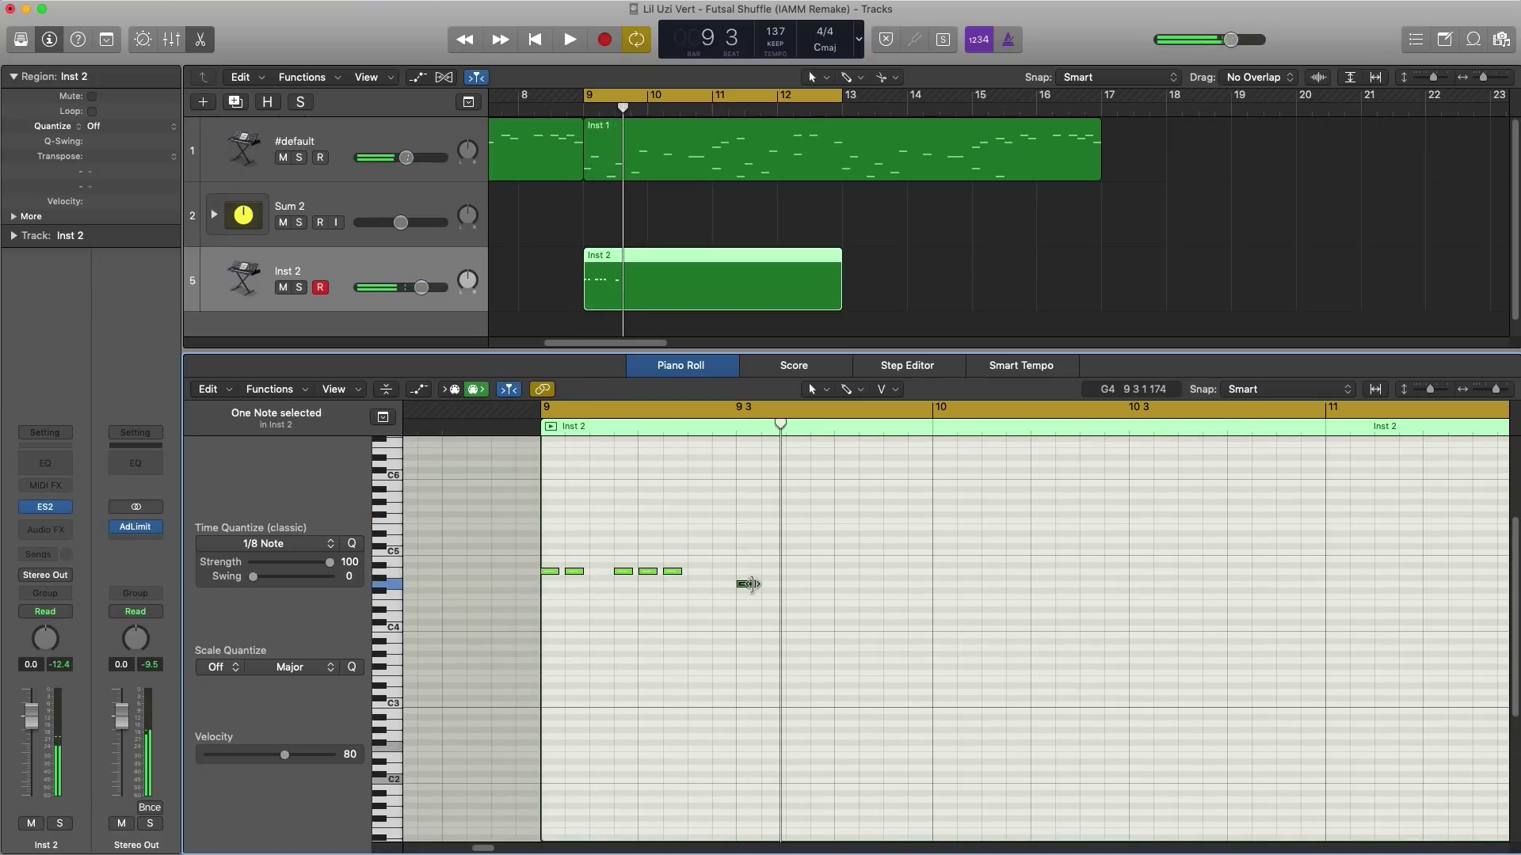
Step: Lengthen the G4 note at 9 3 1 to two sixteenths (0 0 2 0) and listen to it
{"action": "left_click_drag", "start_coordinate": [751, 584], "coordinate": [785, 584]}
{"action": "key", "text": "space"}
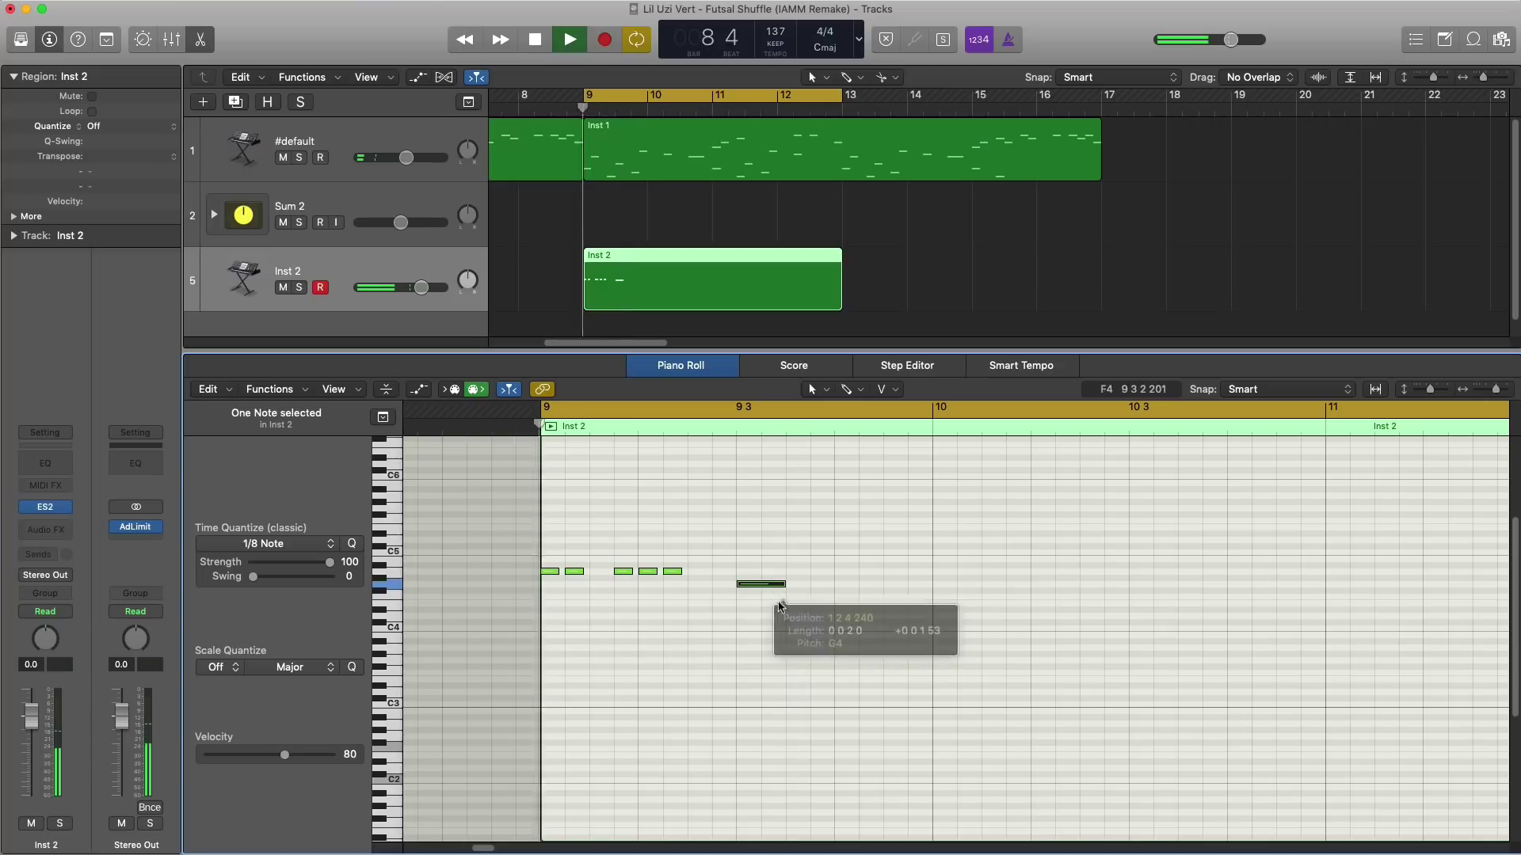
{"action": "key", "text": "space"}
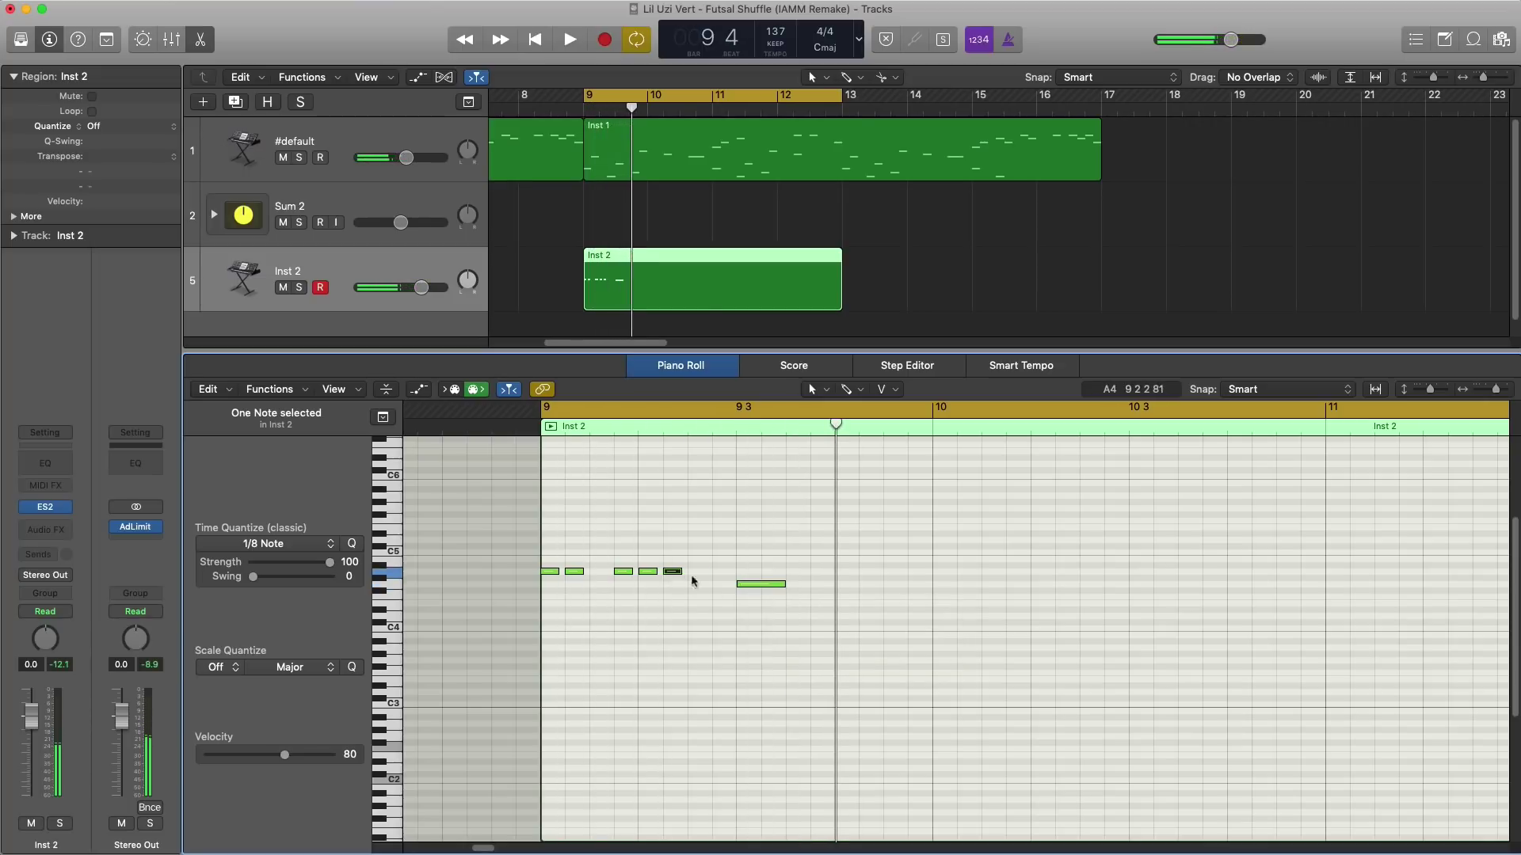
Step: Copy the last short A4 note to F4 at 9 3 3 and play back the phrase
{"action": "left_click_drag", "start_coordinate": [670, 573], "coordinate": [788, 601]}
{"action": "key", "text": "space"}
{"action": "key", "text": "space"}
{"action": "key", "text": "space"}
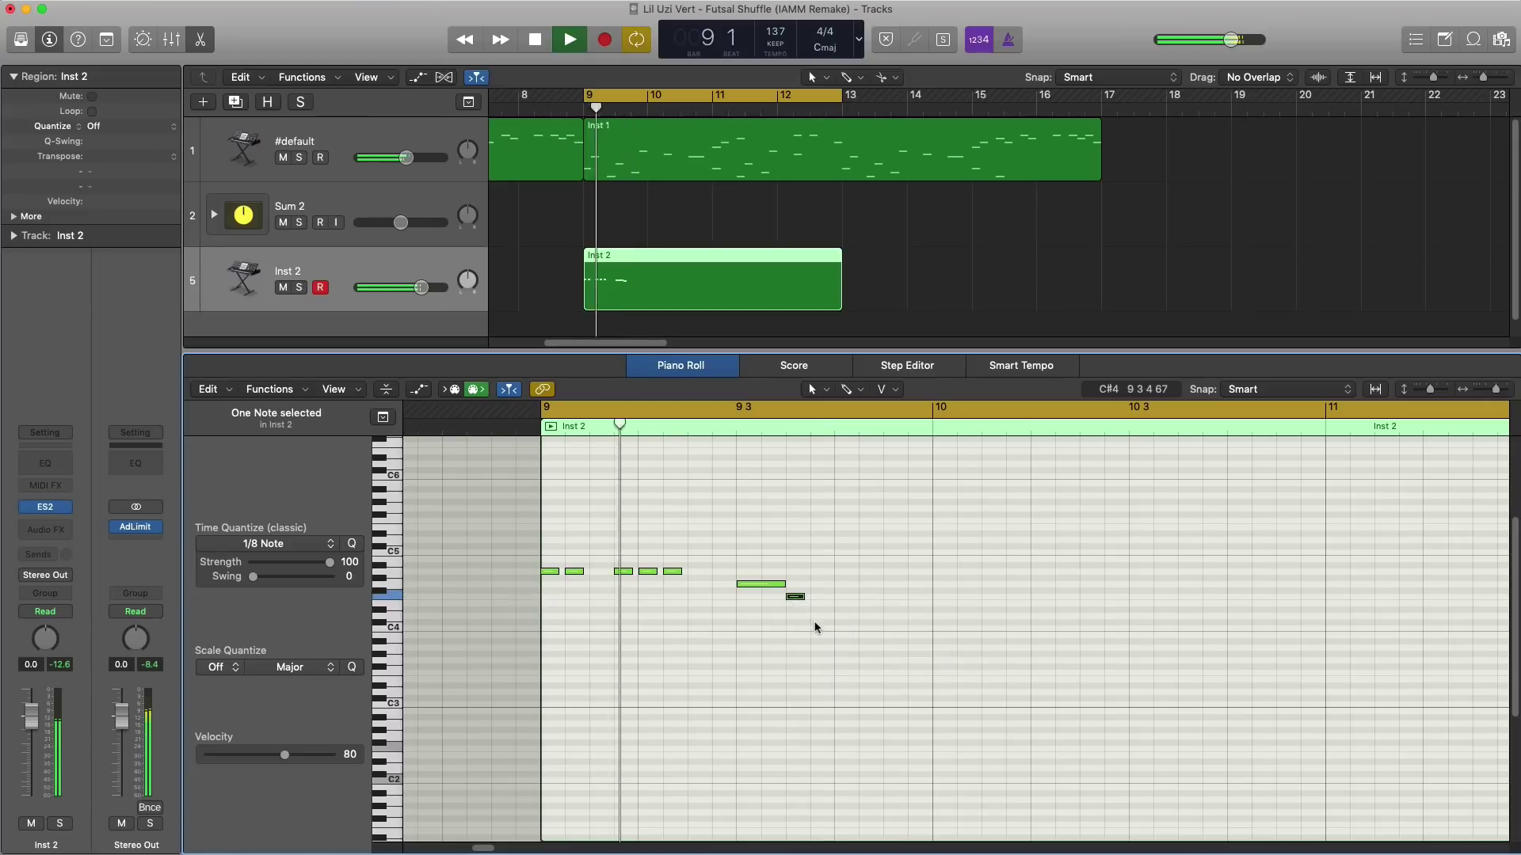
{"action": "key", "text": "space"}
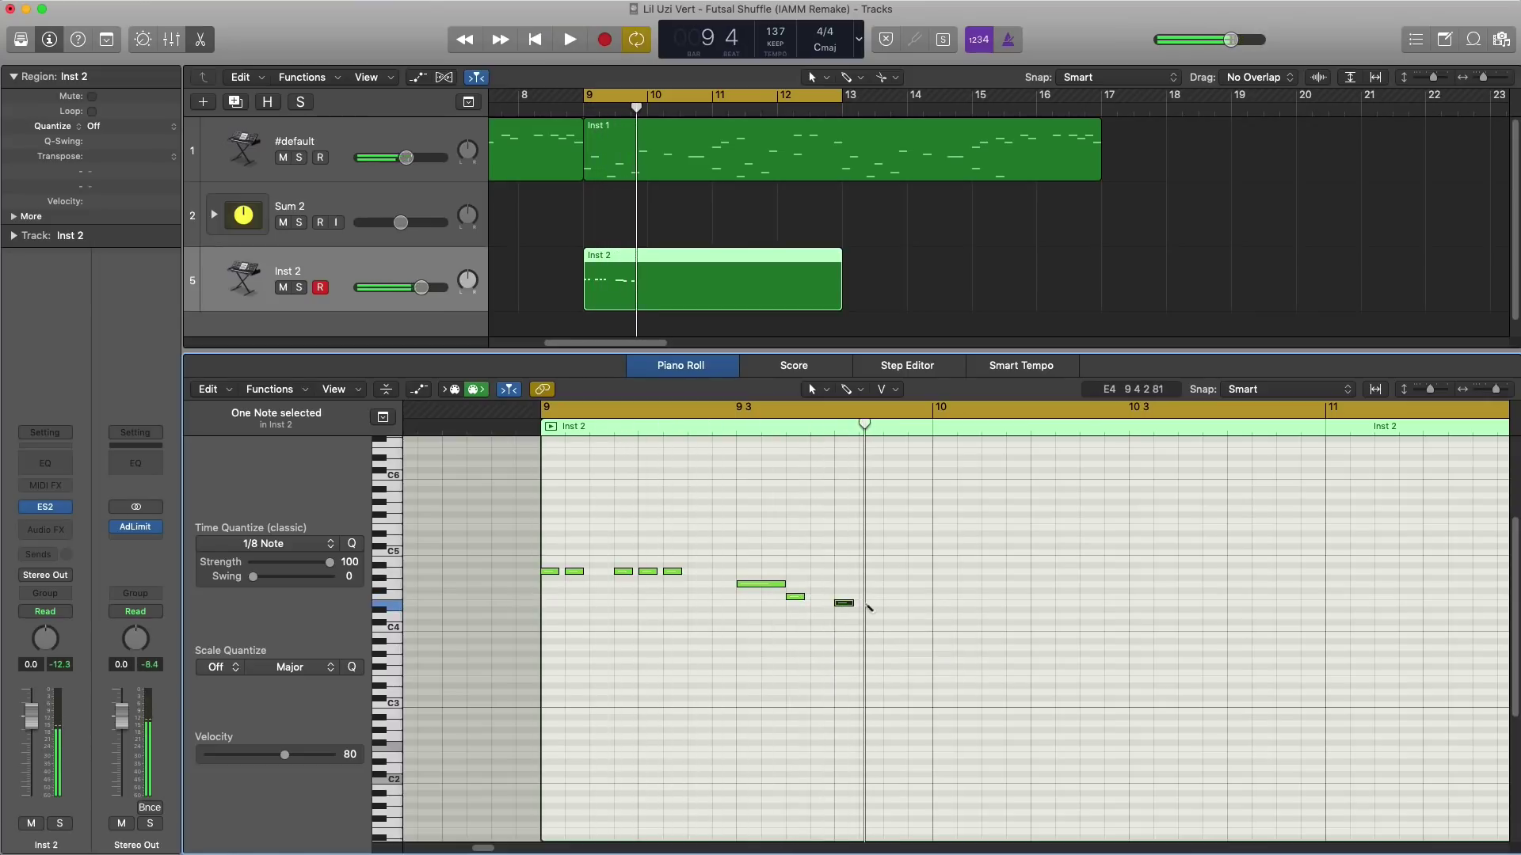
Step: Add short E4 notes at 9 4 1 and 9 4 2 and an F4 at 9 4 3, playing the phrase to check them
{"action": "left_click", "coordinate": [867, 603]}
{"action": "key", "text": "space"}
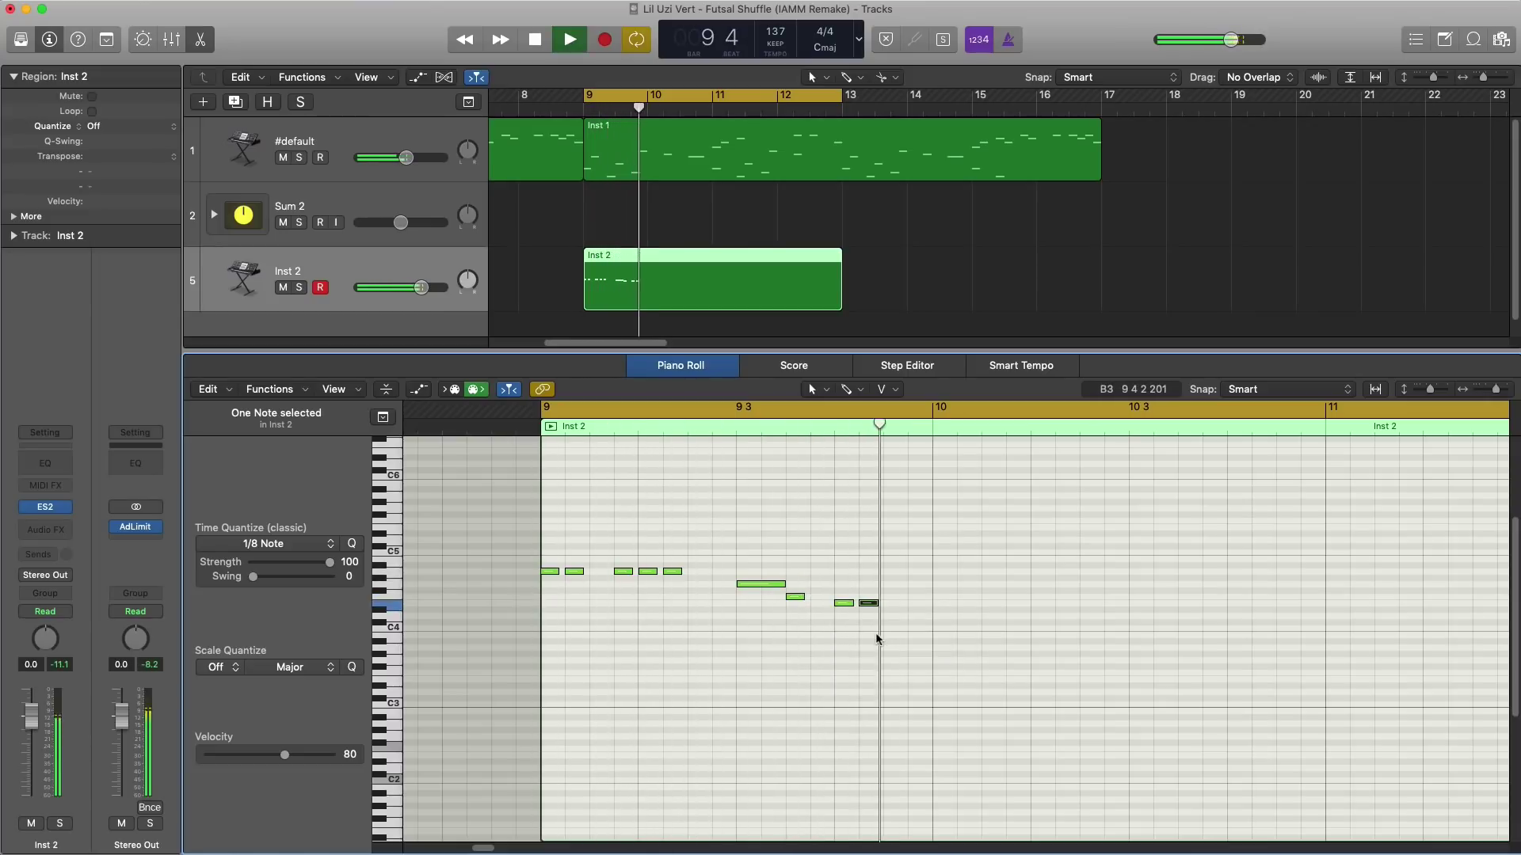
{"action": "key", "text": "space"}
{"action": "key", "text": "space"}
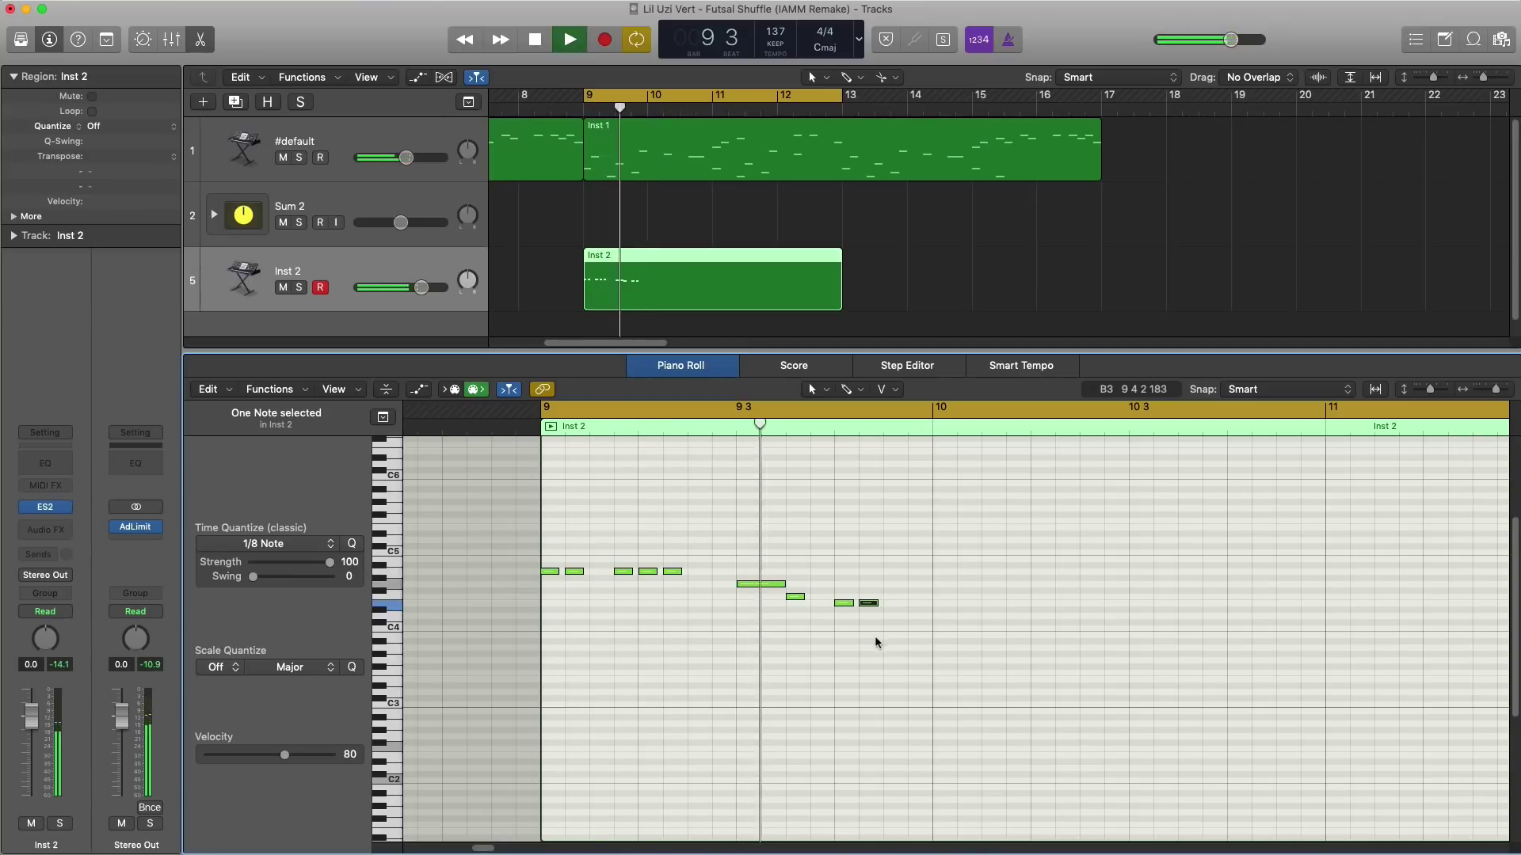
{"action": "key", "text": "space"}
{"action": "left_click_drag", "start_coordinate": [891, 596], "coordinate": [888, 610]}
{"action": "key", "text": "space"}
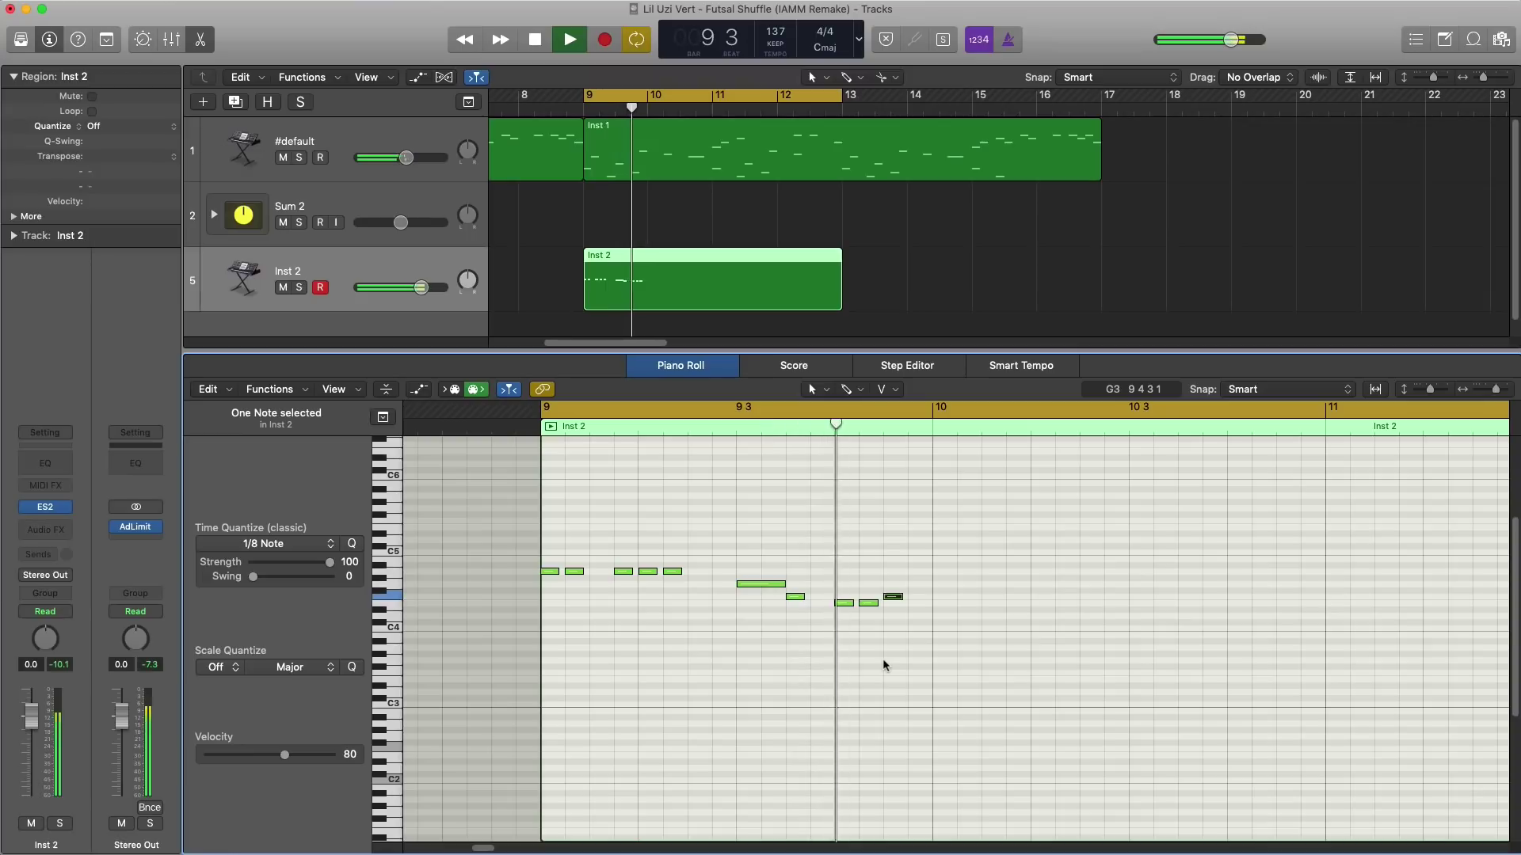
{"action": "left_click", "coordinate": [884, 662], "text": "ctrl+alt"}
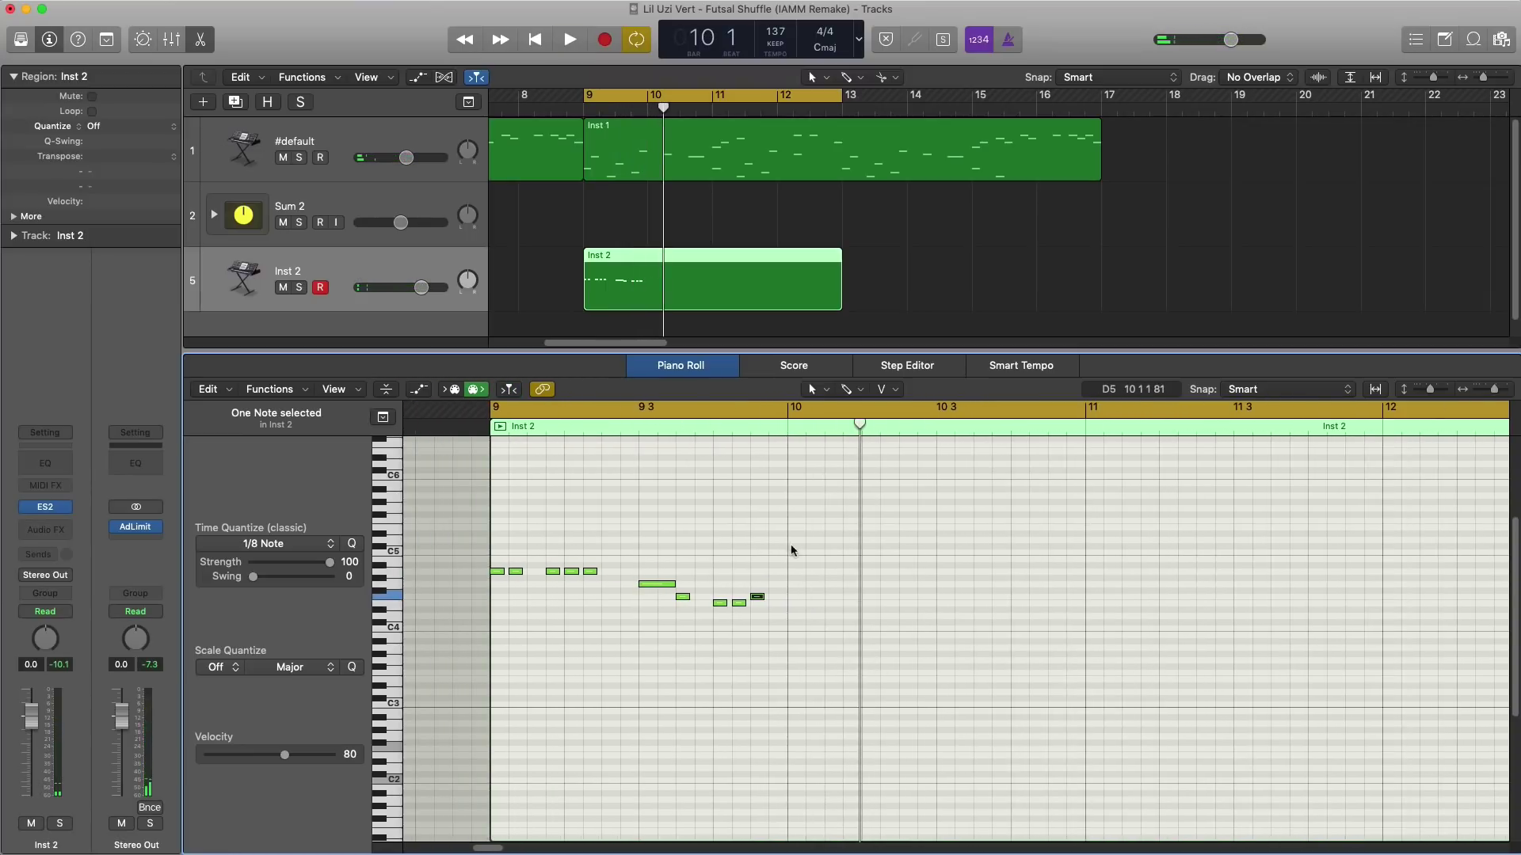
Step: Add short notes in bar 10: C5 at 10 1 1, A#4 at 10 1 2, and A4 at 10 1 3 and 10 1 4
{"action": "key", "text": "space"}
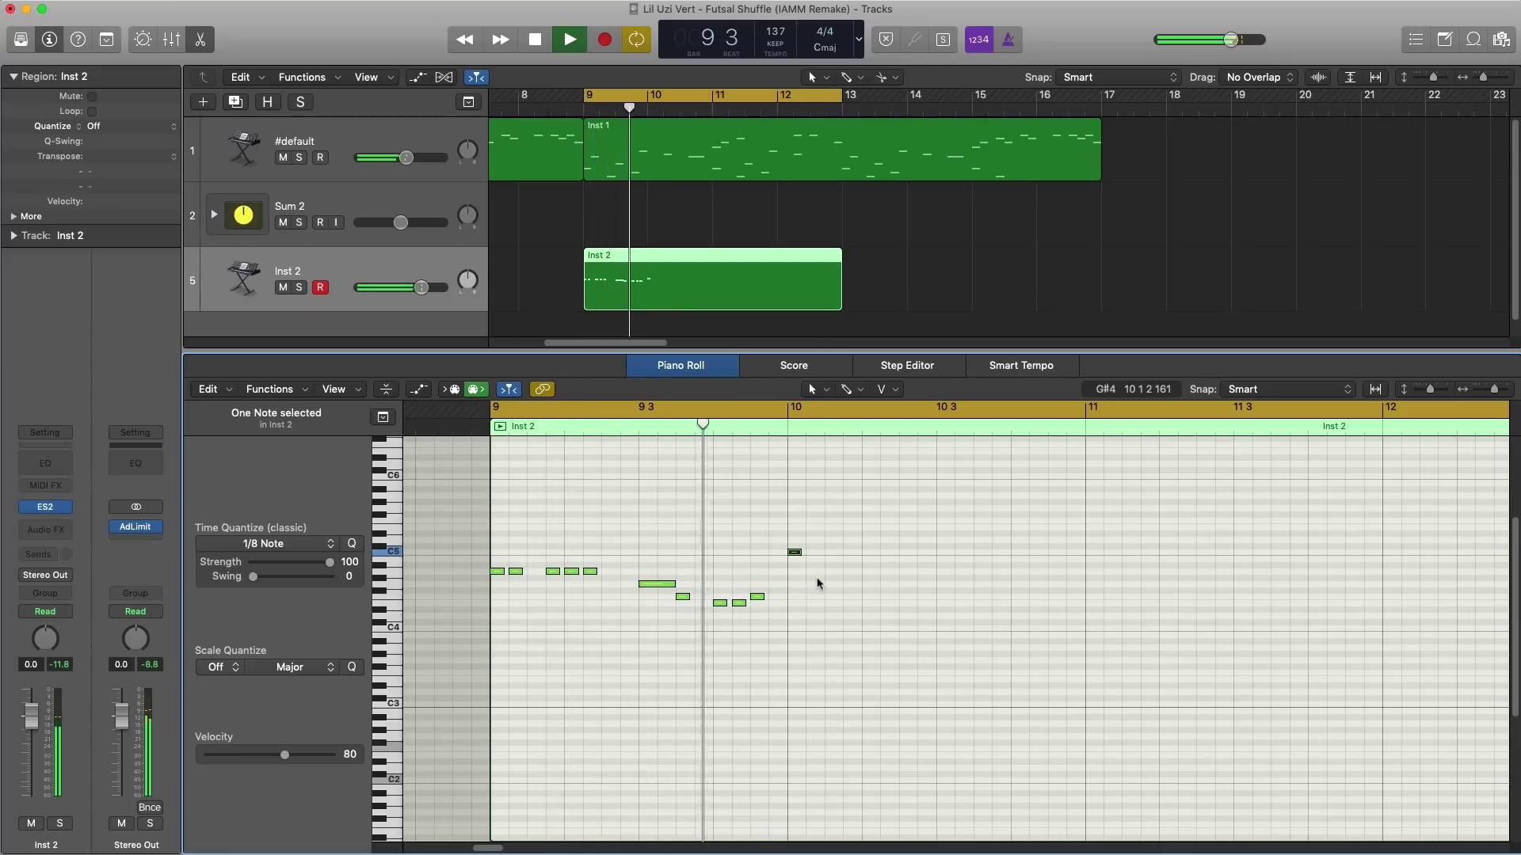
{"action": "key", "text": "space"}
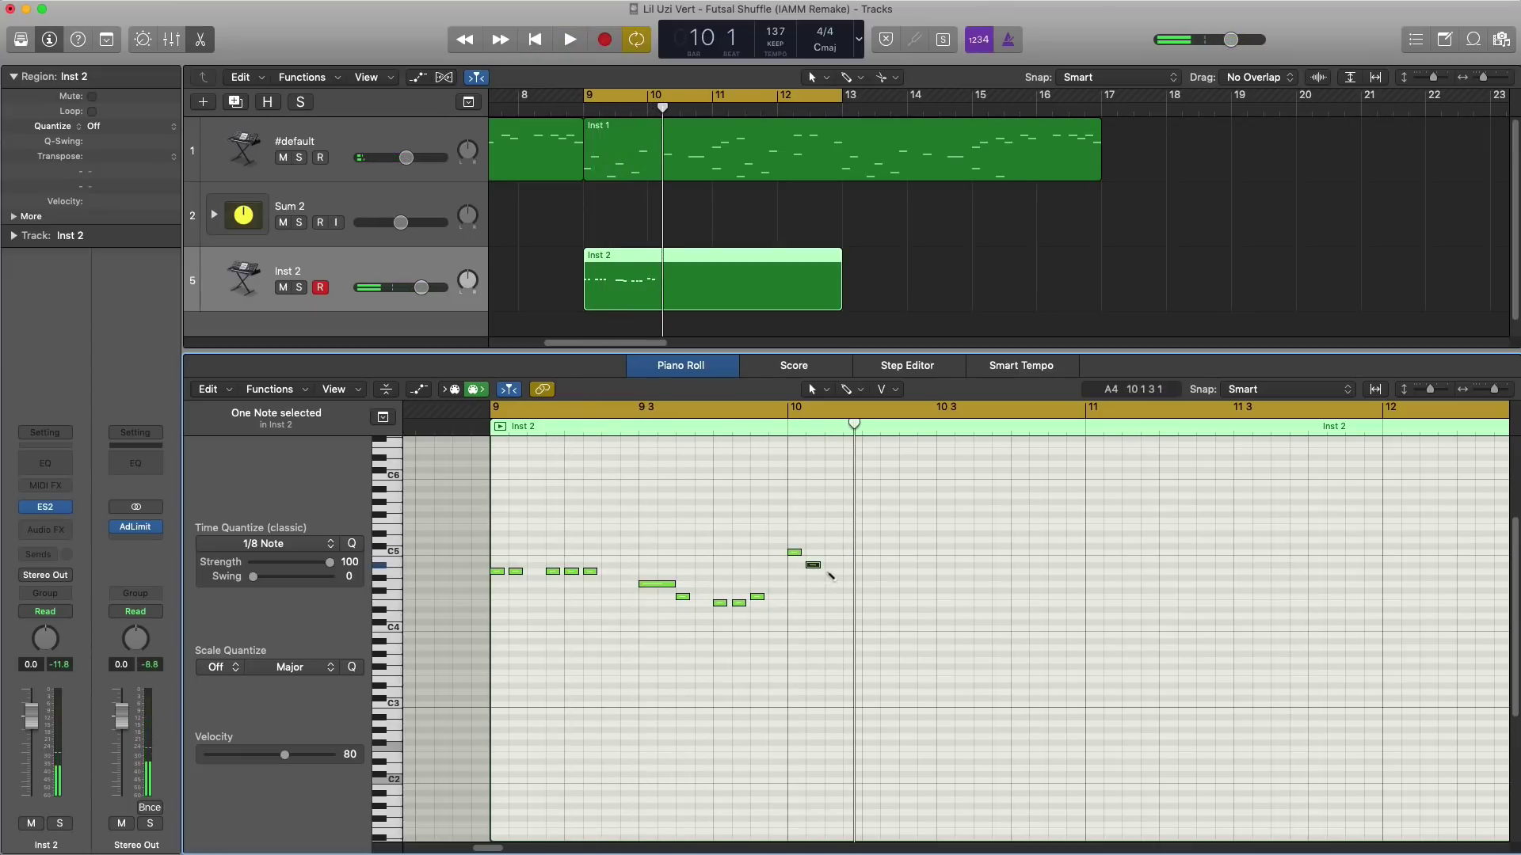
{"action": "left_click", "coordinate": [849, 572]}
{"action": "key", "text": "space"}
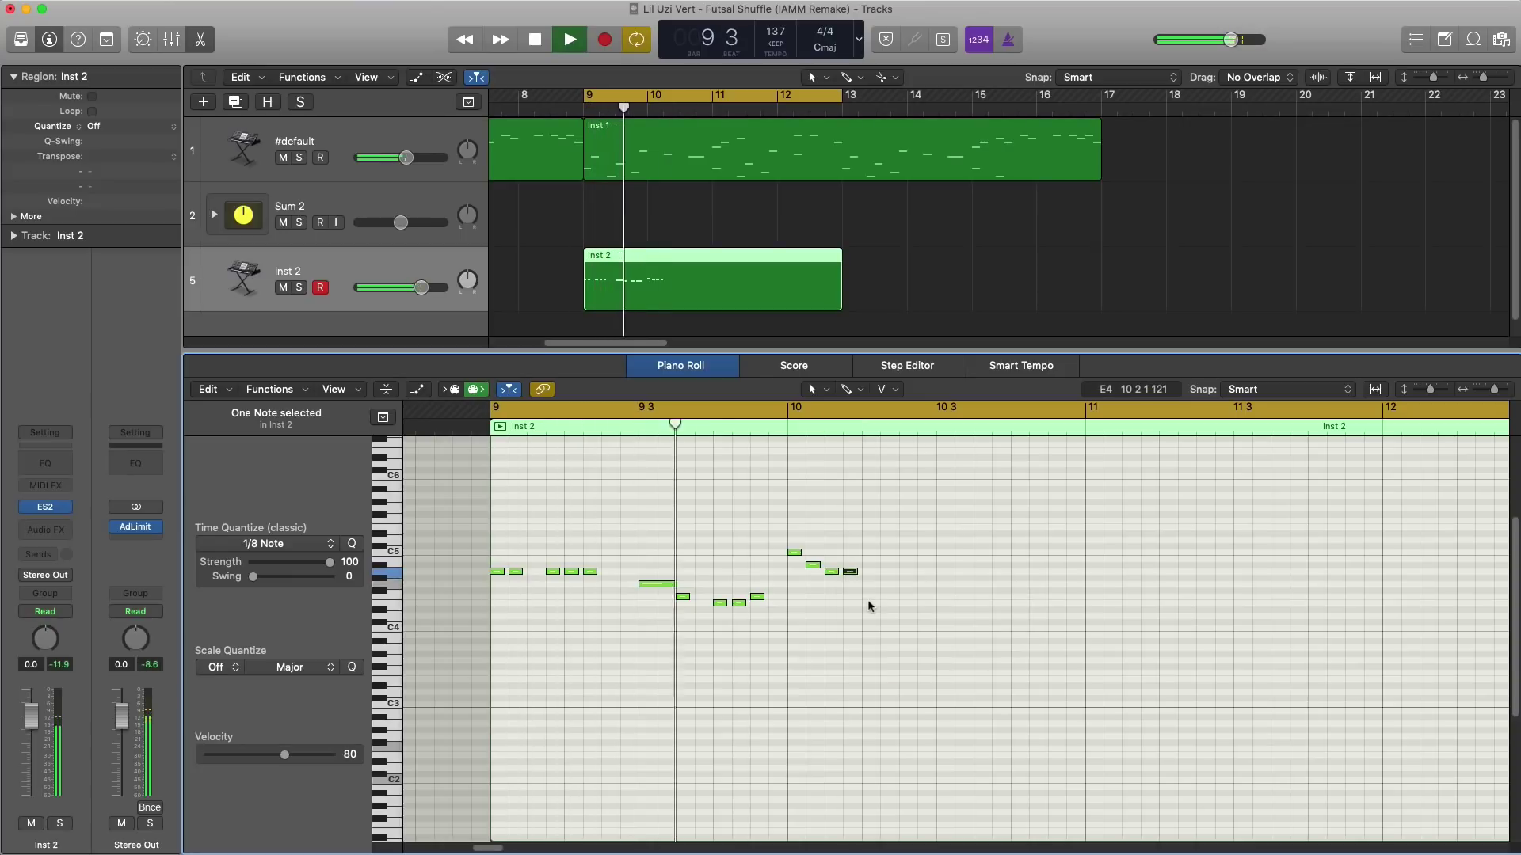
Step: Add a short G4 note at 10 2 1 and F4 notes at 10 2 3 and 10 2 4, and play back the melody
{"action": "left_click", "coordinate": [869, 583]}
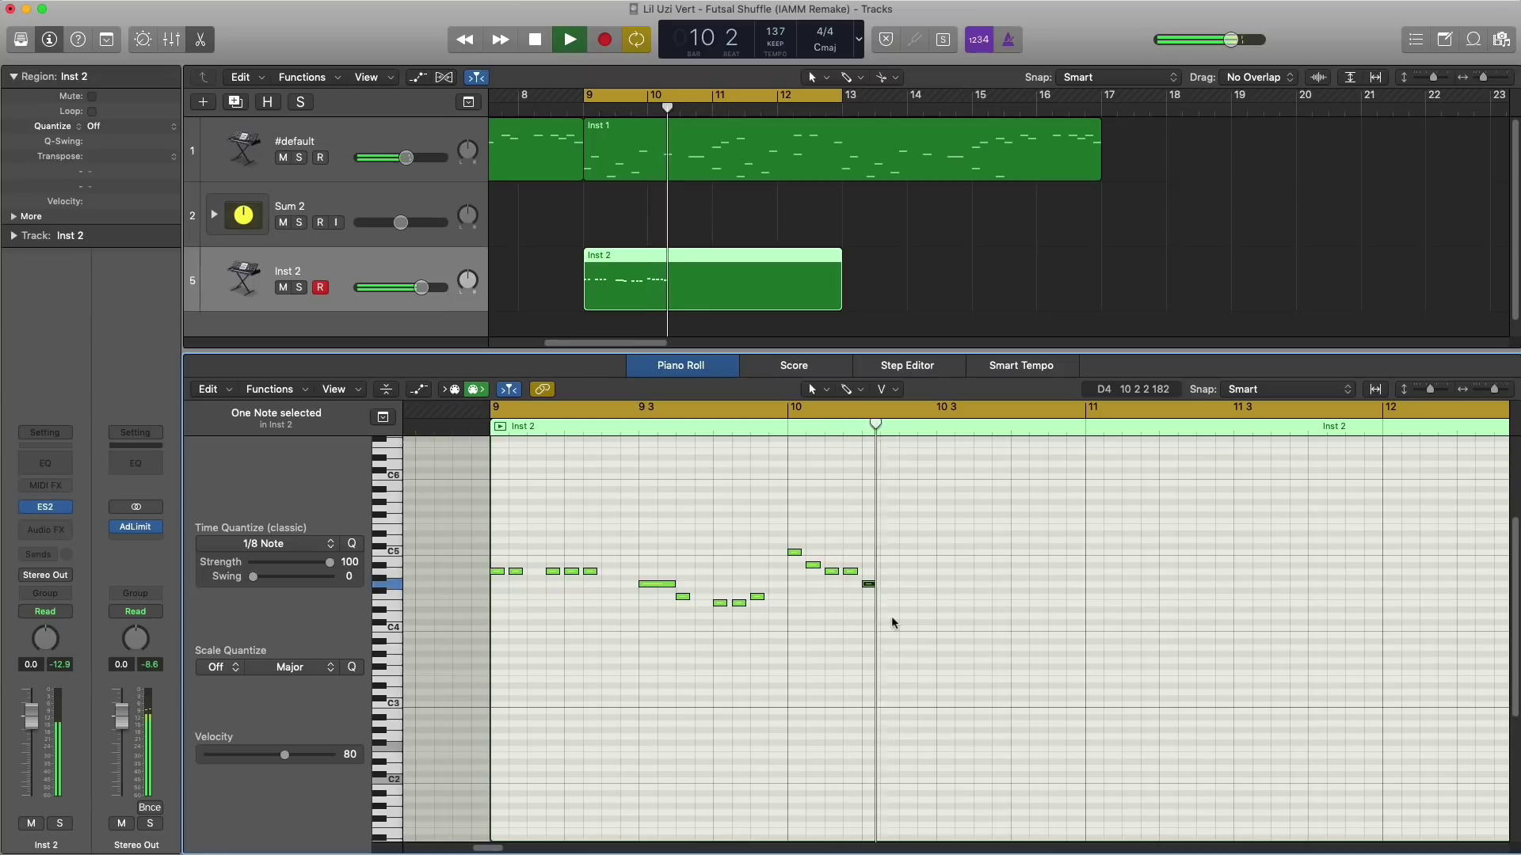
{"action": "key", "text": "space"}
{"action": "left_click", "coordinate": [906, 596]}
{"action": "left_click", "coordinate": [924, 596]}
{"action": "key", "text": "space"}
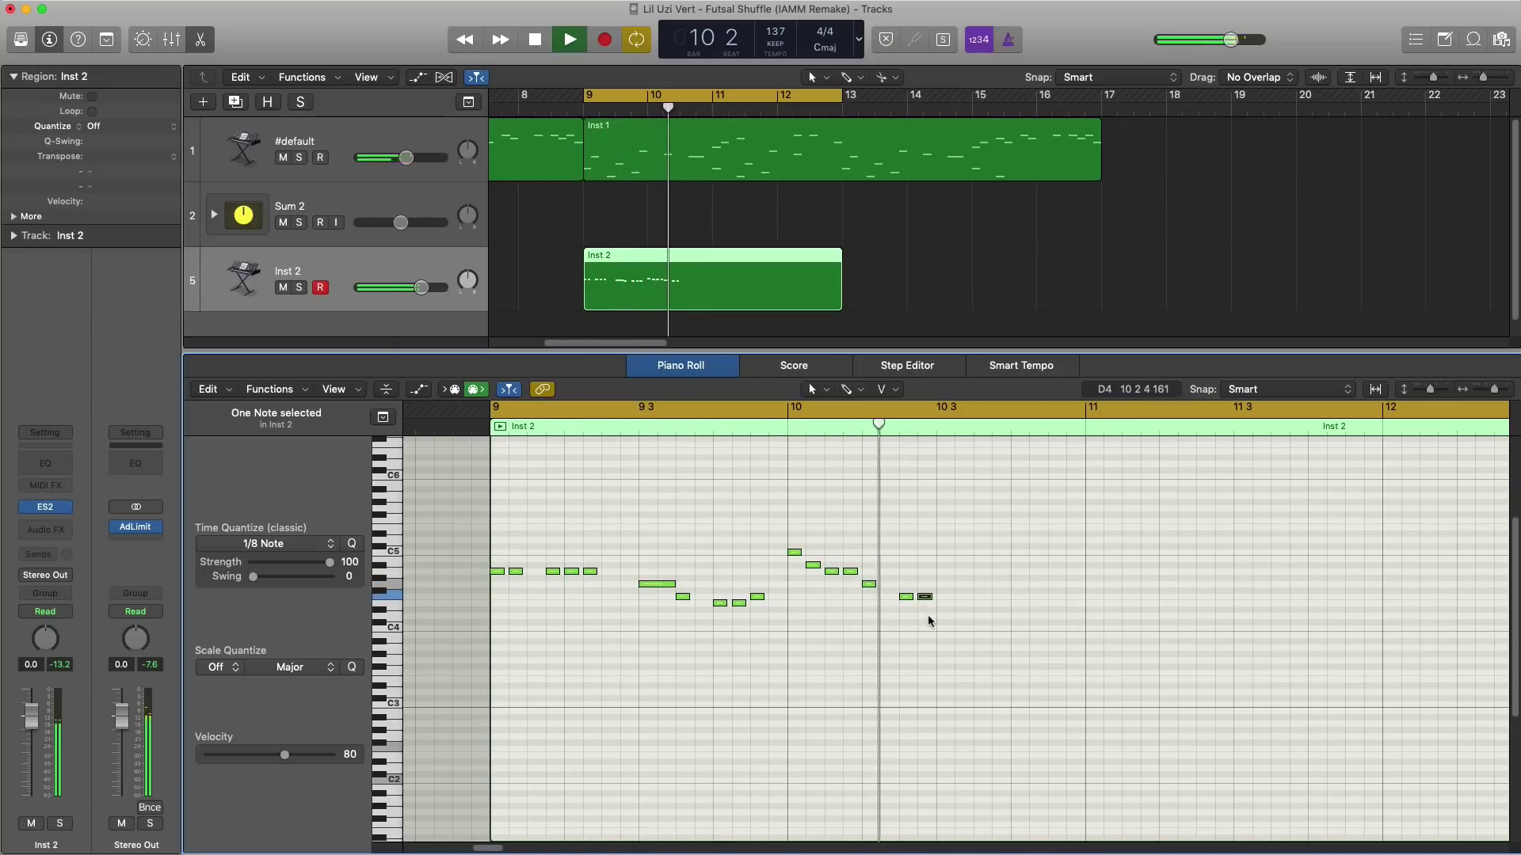
{"action": "key", "text": "space"}
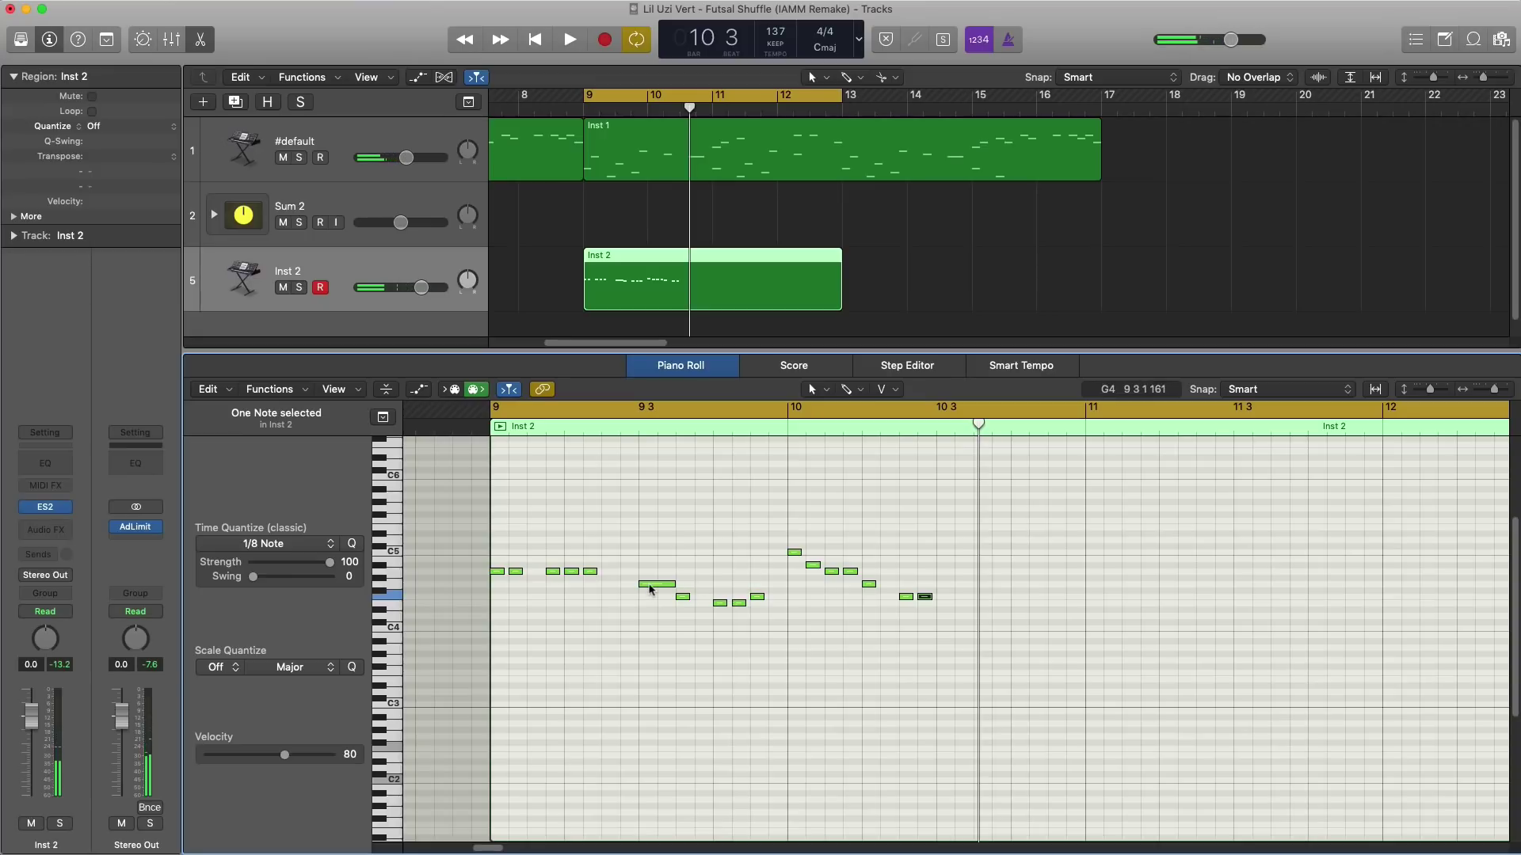
Step: Copy the long G4 note to A#4 at 10 3 1 and to A4 at 10 3 3, and play back the melody
{"action": "left_click_drag", "start_coordinate": [649, 585], "coordinate": [949, 567]}
{"action": "left_click_drag", "start_coordinate": [947, 567], "coordinate": [984, 578]}
{"action": "key", "text": "space"}
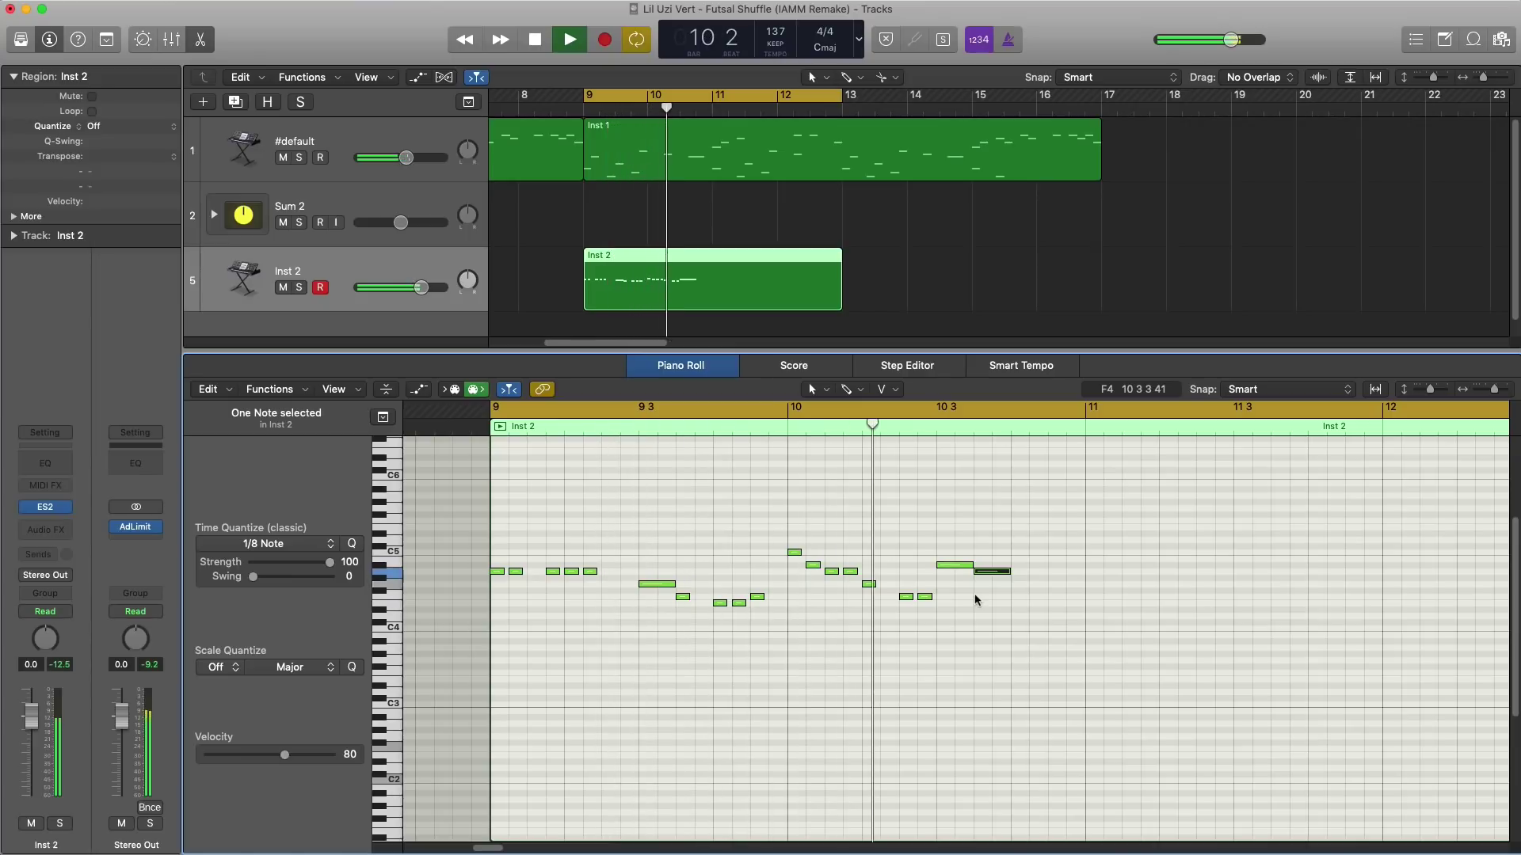
{"action": "key", "text": "space"}
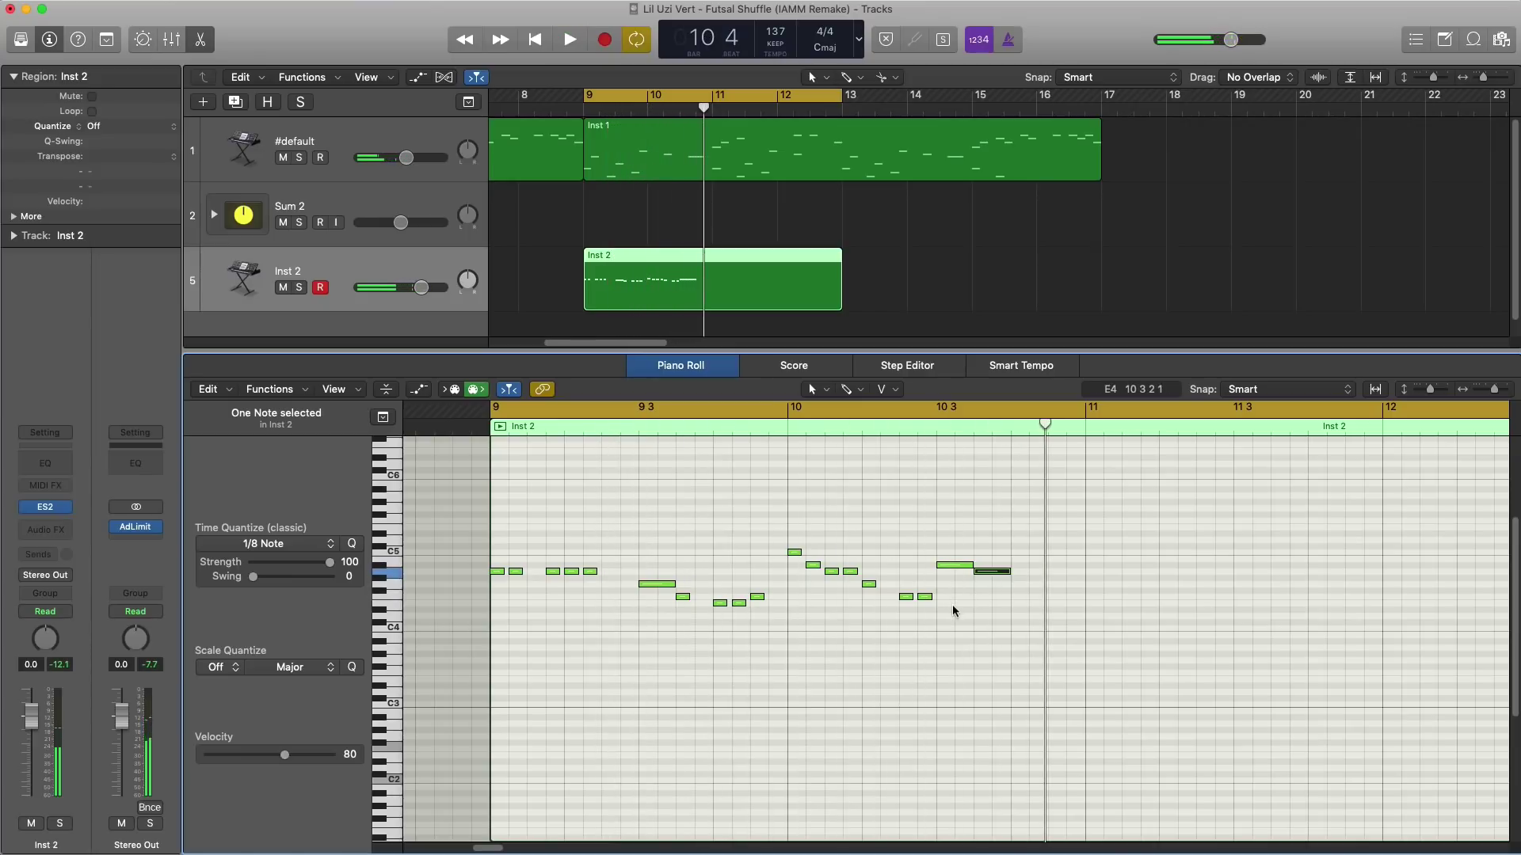
Step: Add short notes at the end of bar 10: F4 at 10 4 1 and G4 at 10 4 3 and 10 4 4, playing the phrase
{"action": "left_click_drag", "start_coordinate": [903, 599], "coordinate": [1014, 600]}
{"action": "key", "text": "space"}
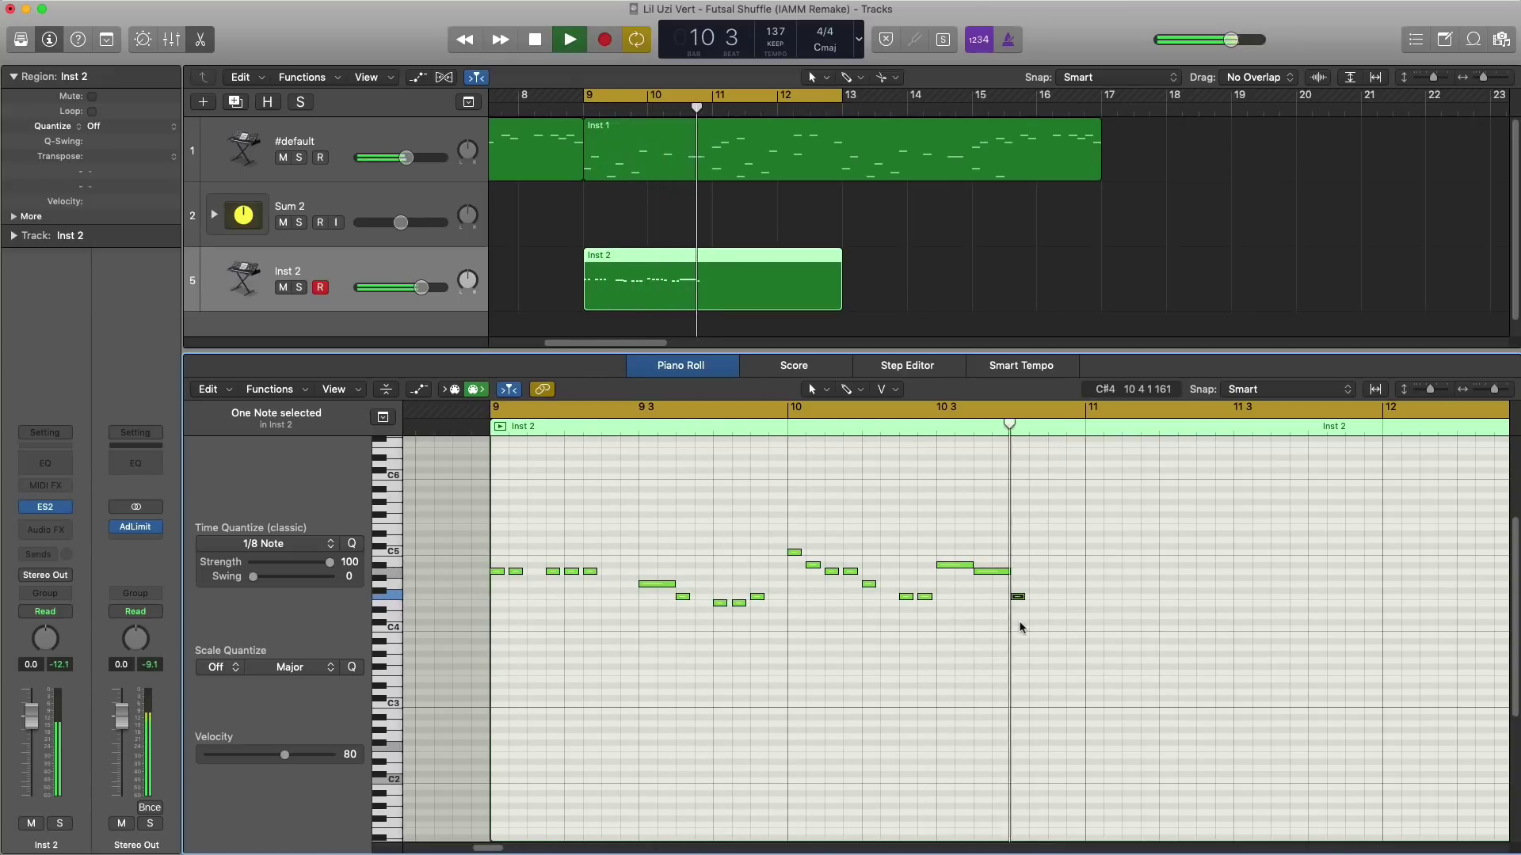
{"action": "key", "text": "space"}
{"action": "key", "text": "space"}
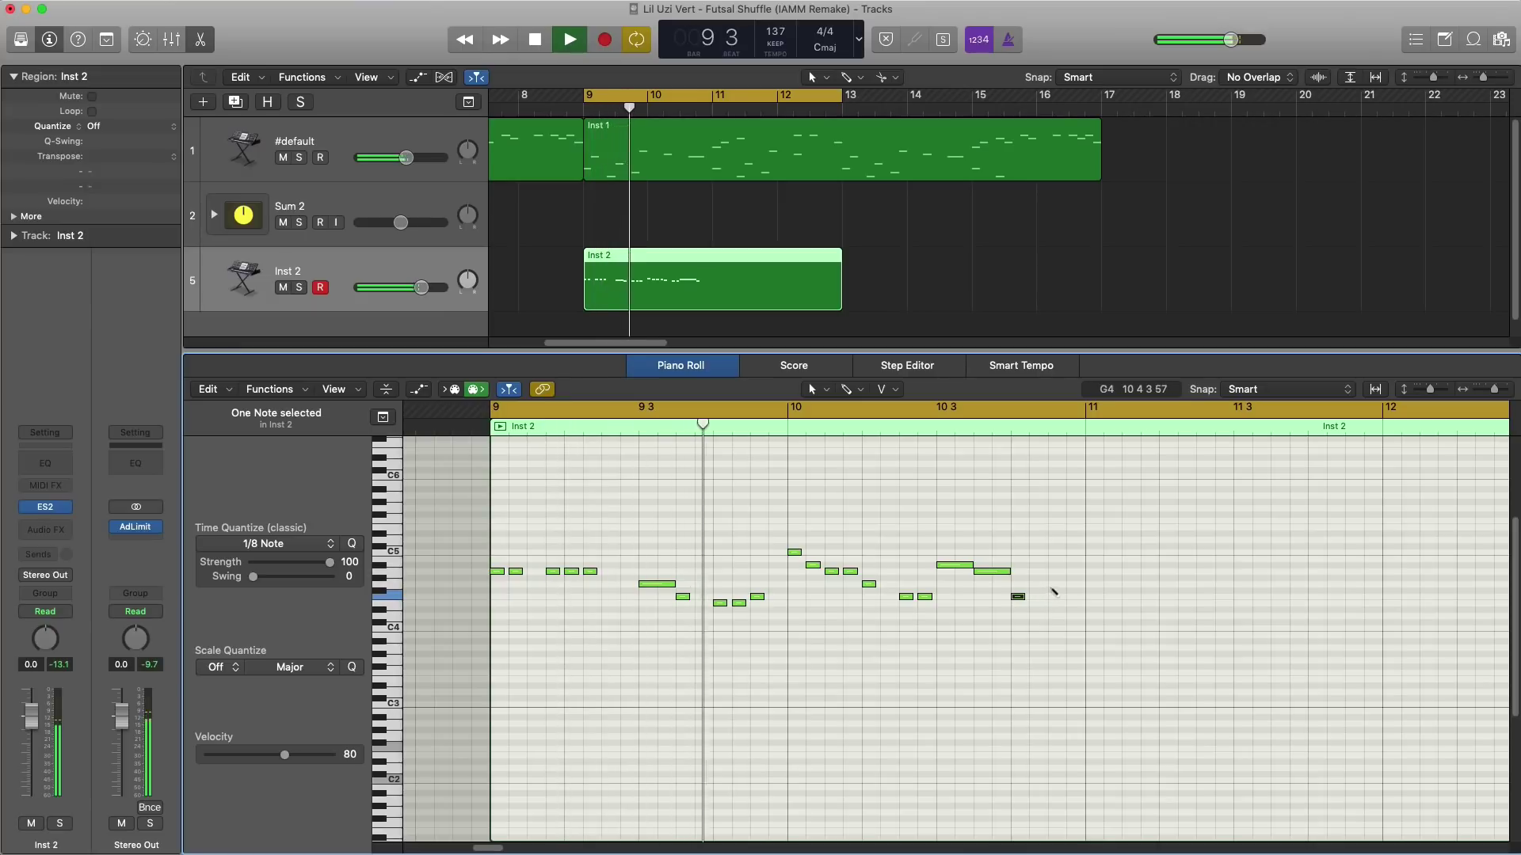
{"action": "left_click", "coordinate": [1052, 585], "text": "super"}
{"action": "left_click", "coordinate": [1070, 585], "text": "super"}
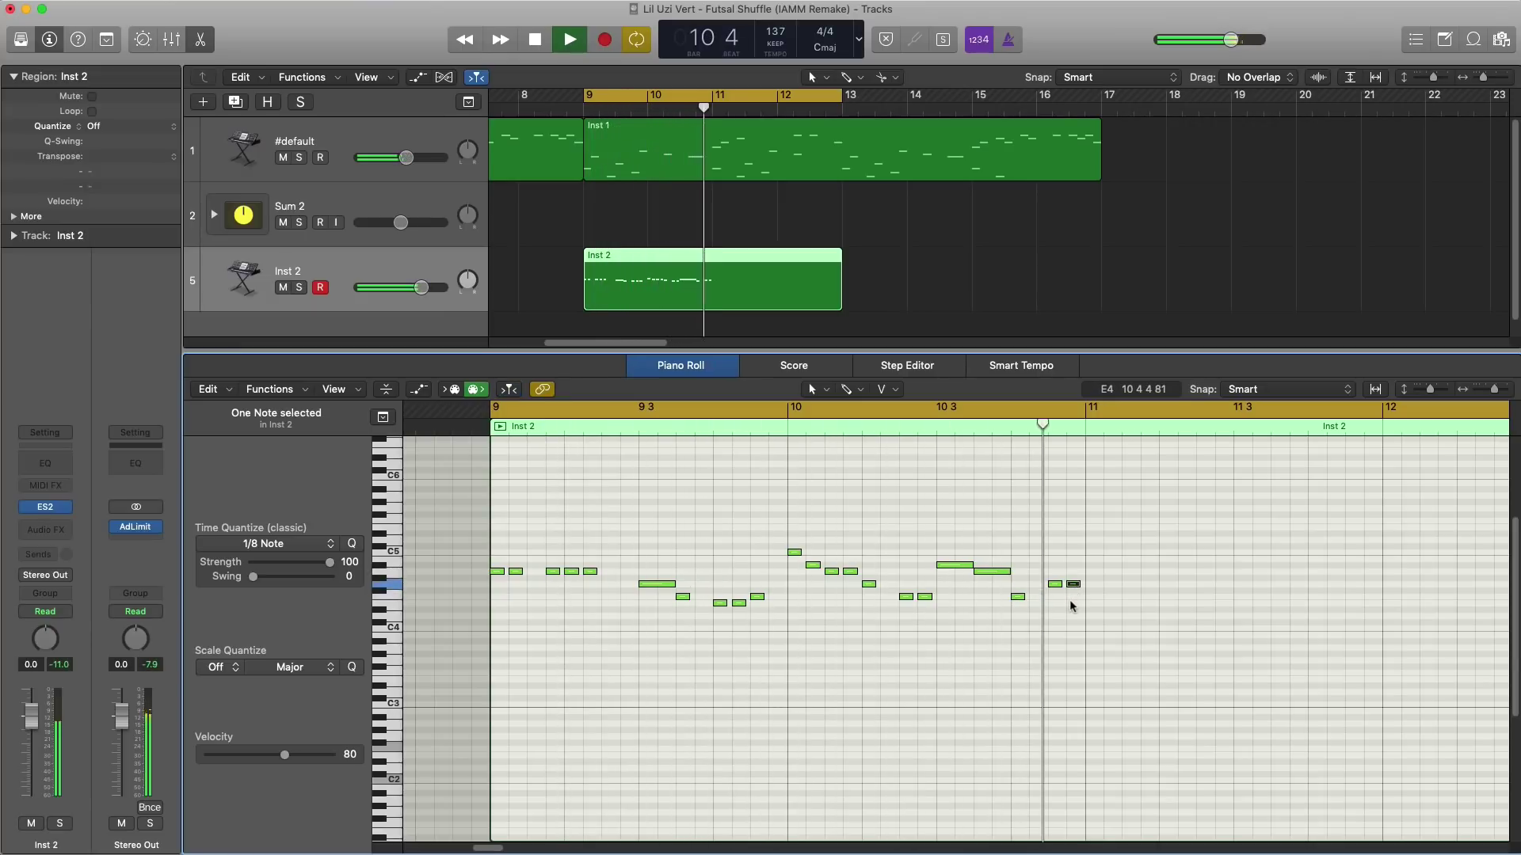
{"action": "key", "text": "space"}
Step: Set the cycle range to bars 11 to 13 and play it
{"action": "scroll", "coordinate": [1061, 580], "scroll_direction": "down", "scroll_amount": 3}
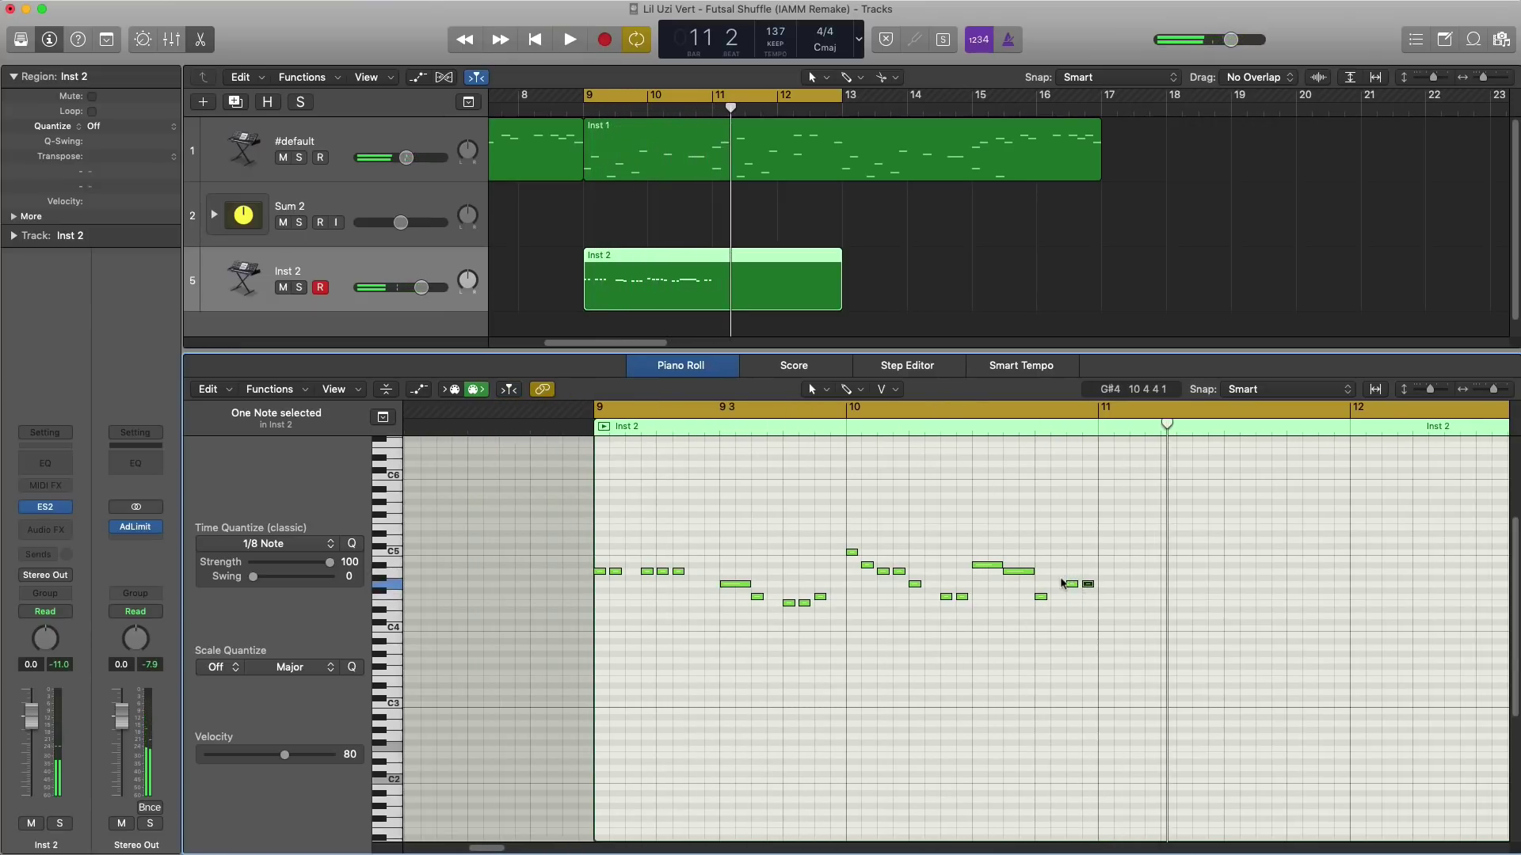
{"action": "scroll", "coordinate": [1045, 579], "scroll_direction": "right", "scroll_amount": 5}
{"action": "left_click_drag", "start_coordinate": [940, 414], "coordinate": [1405, 440]}
{"action": "key", "text": "space"}
{"action": "scroll", "coordinate": [945, 733], "scroll_direction": "right", "scroll_amount": 3}
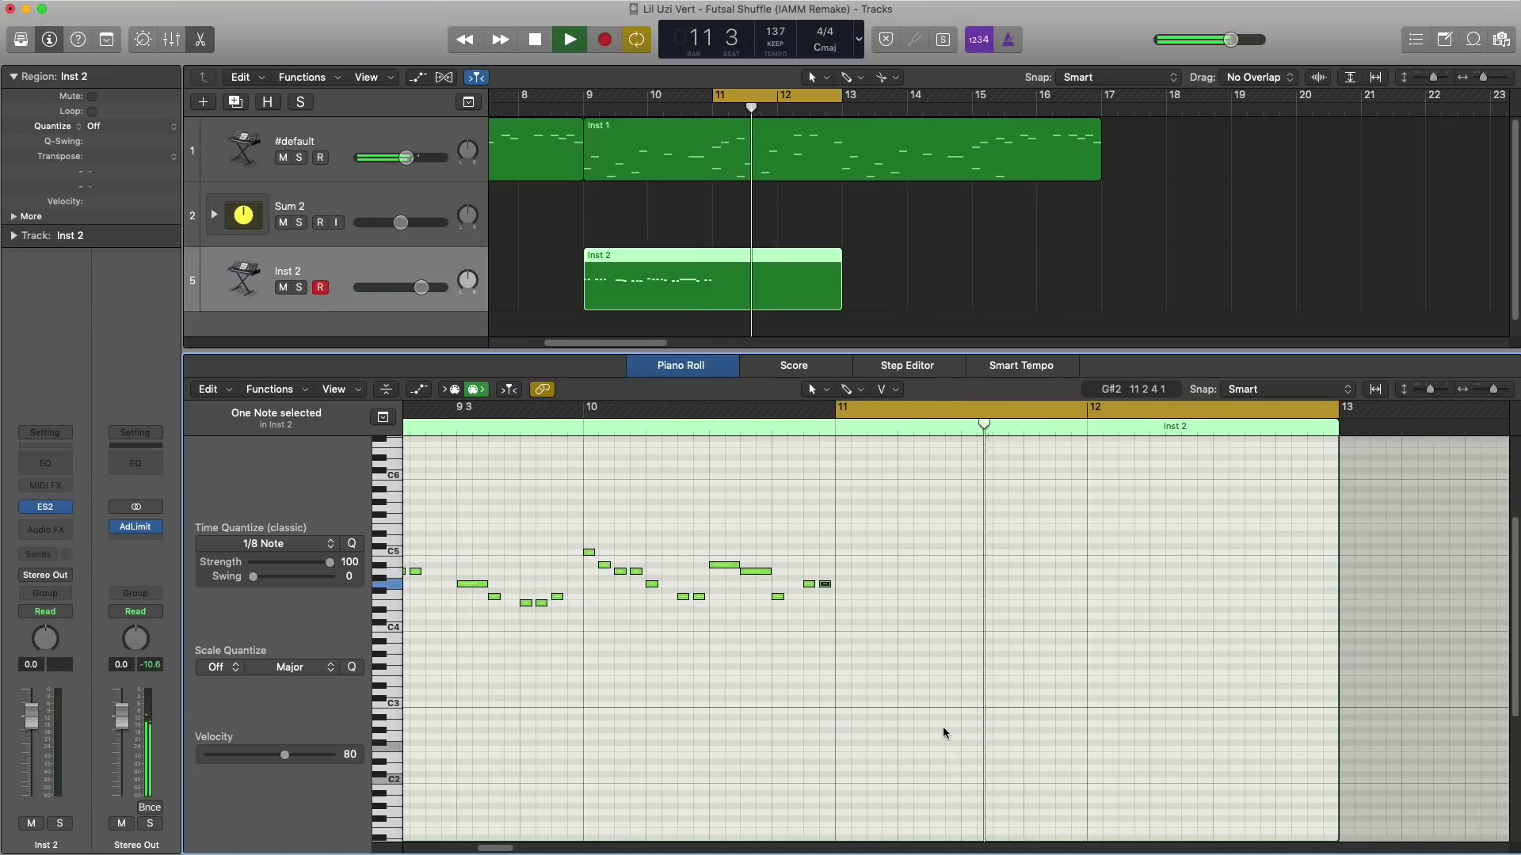
Step: Add short D5 notes at 11 1 1, 11 1 2, 11 1 3, 11 2 1, 11 2 2 and 11 2 3, playing them back
{"action": "key", "text": "space"}
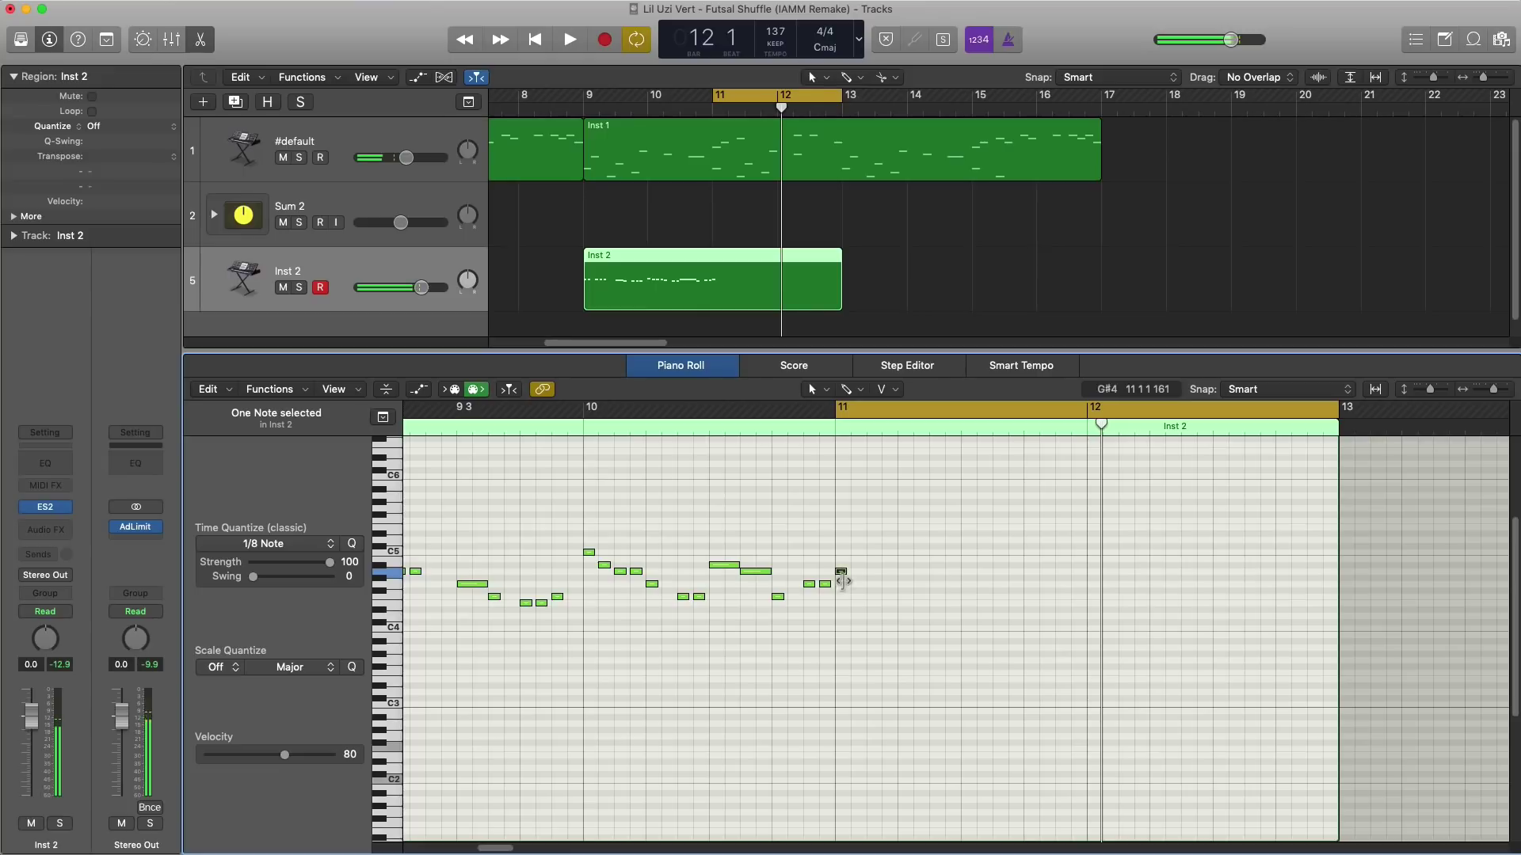
{"action": "key", "text": "space"}
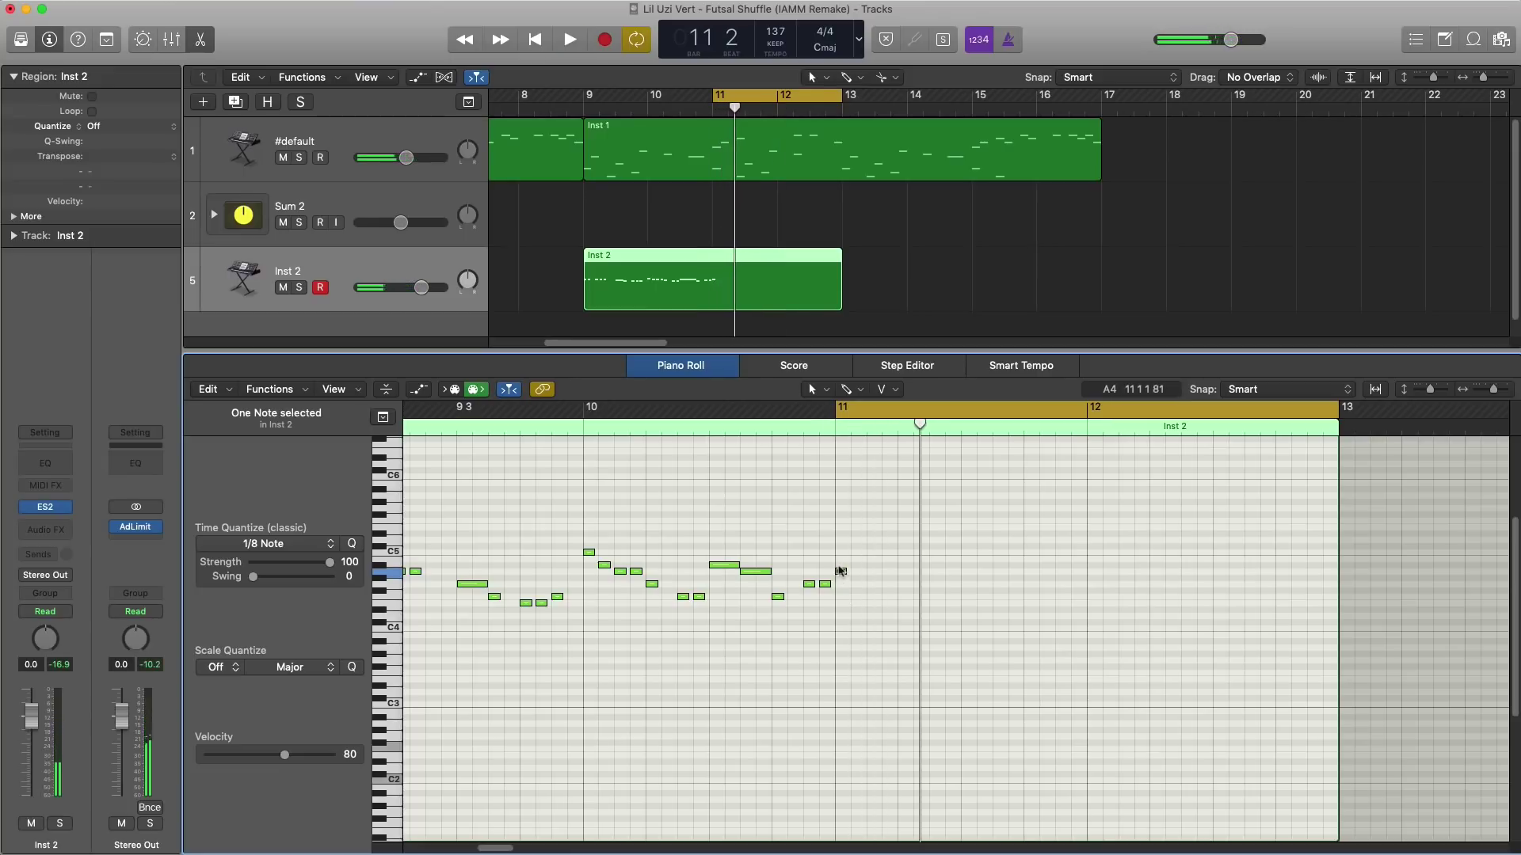
{"action": "left_click_drag", "start_coordinate": [841, 571], "coordinate": [873, 541]}
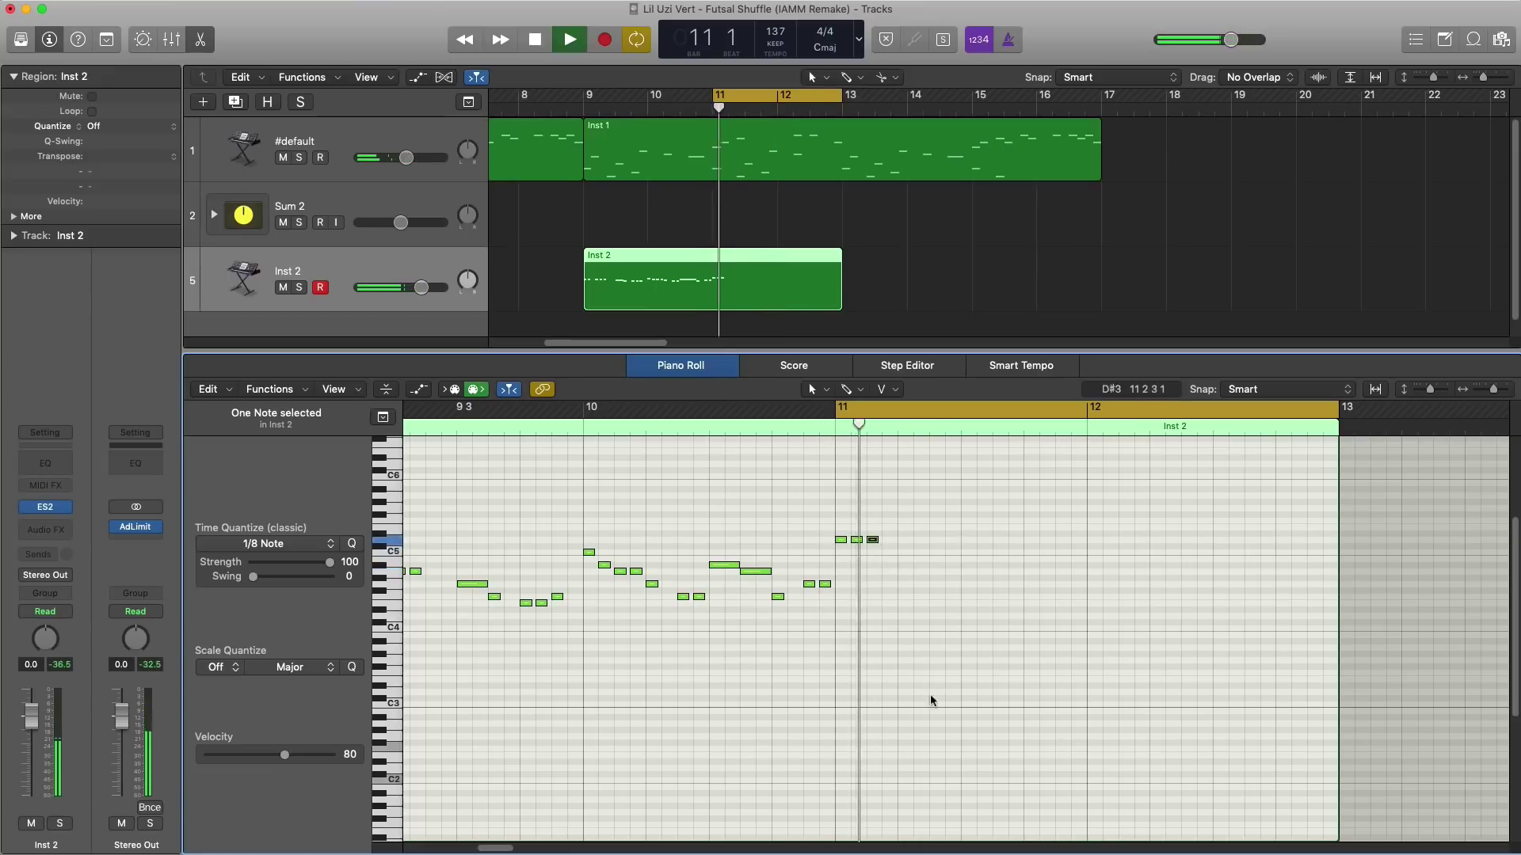
{"action": "left_click", "coordinate": [918, 541]}
{"action": "left_click", "coordinate": [935, 540]}
{"action": "key", "text": "space"}
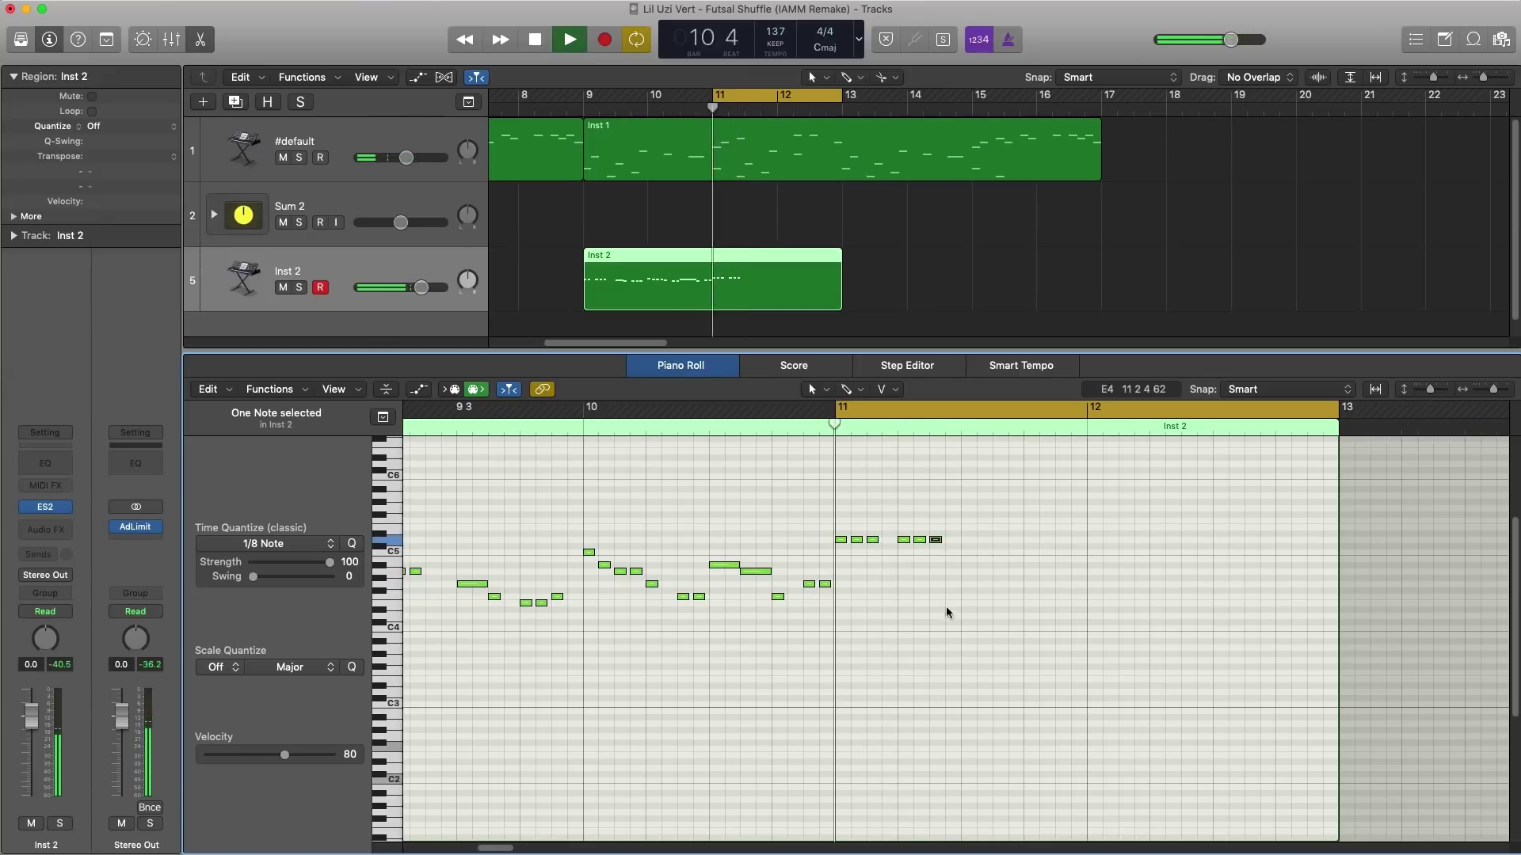
{"action": "key", "text": "space"}
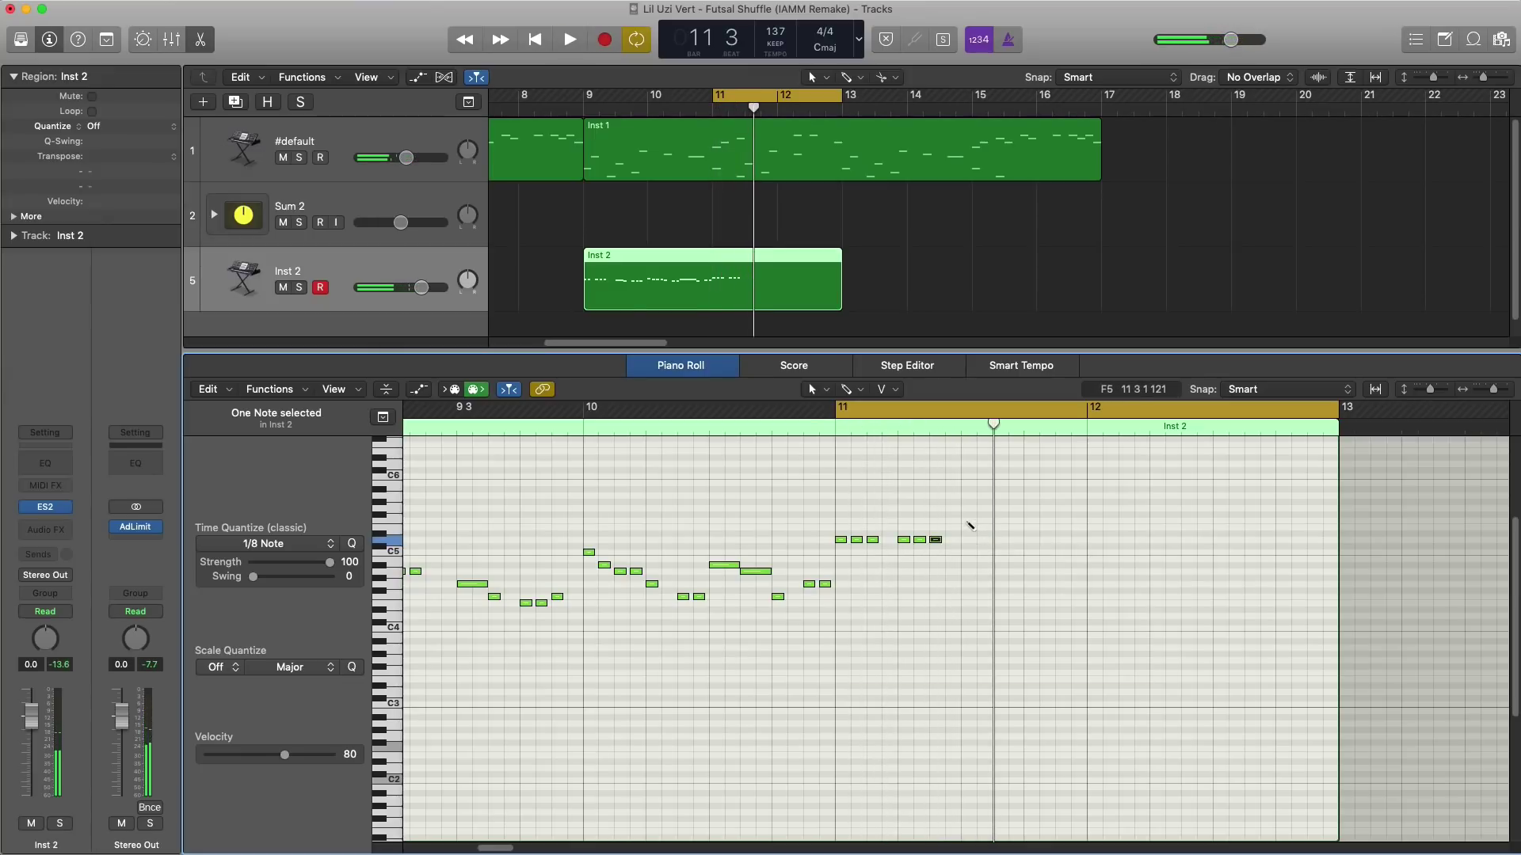
Step: Add two longer F5 notes at 11 3 1 and 11 3 3, and play back the melody
{"action": "left_click_drag", "start_coordinate": [968, 521], "coordinate": [988, 537]}
{"action": "key", "text": "space"}
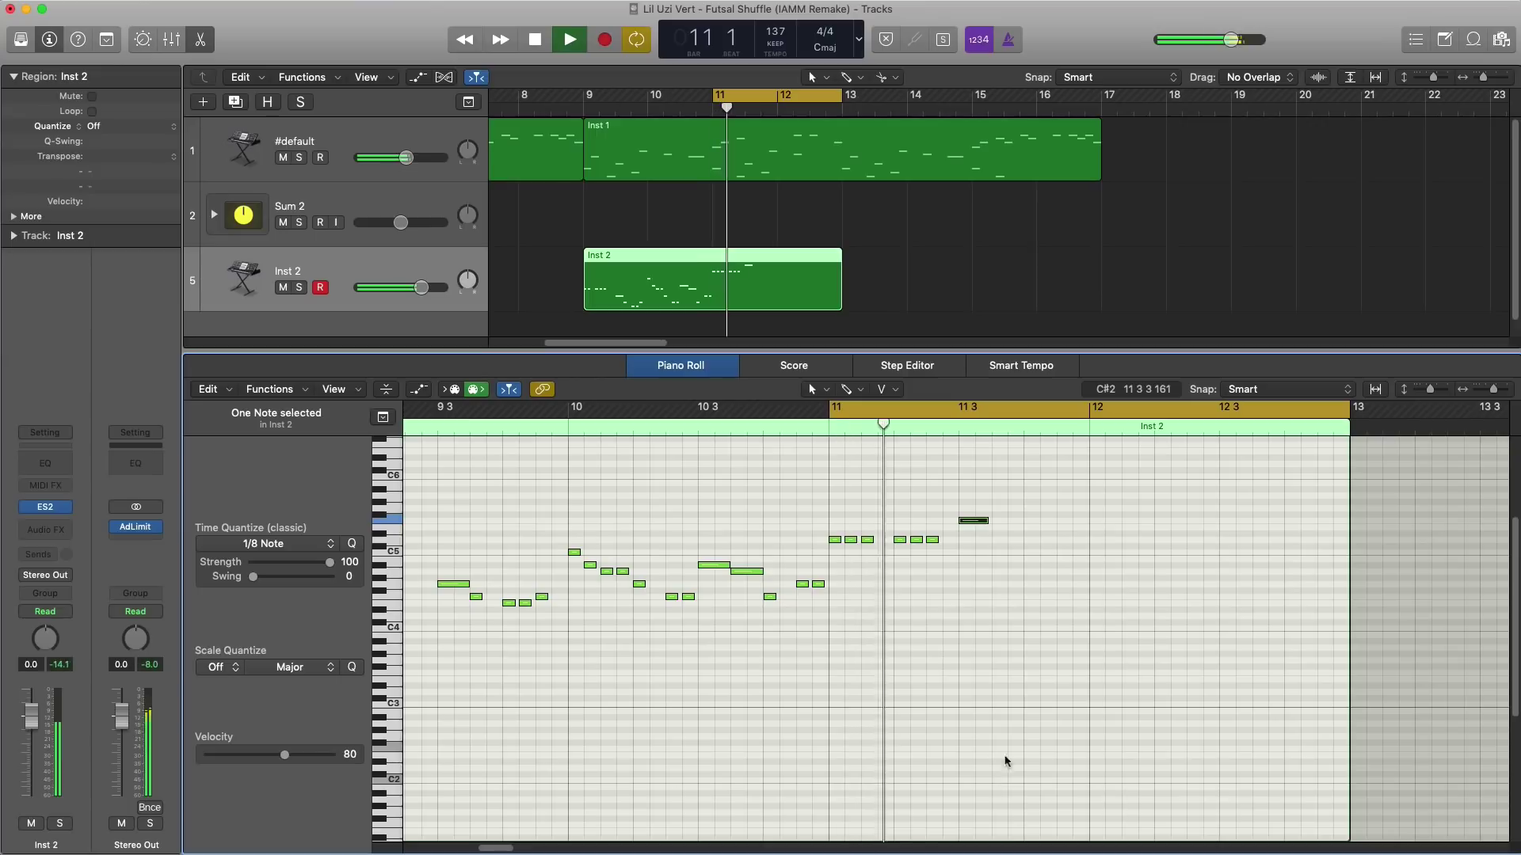
{"action": "key", "text": "space"}
{"action": "left_click", "coordinate": [996, 522]}
{"action": "key", "text": "space"}
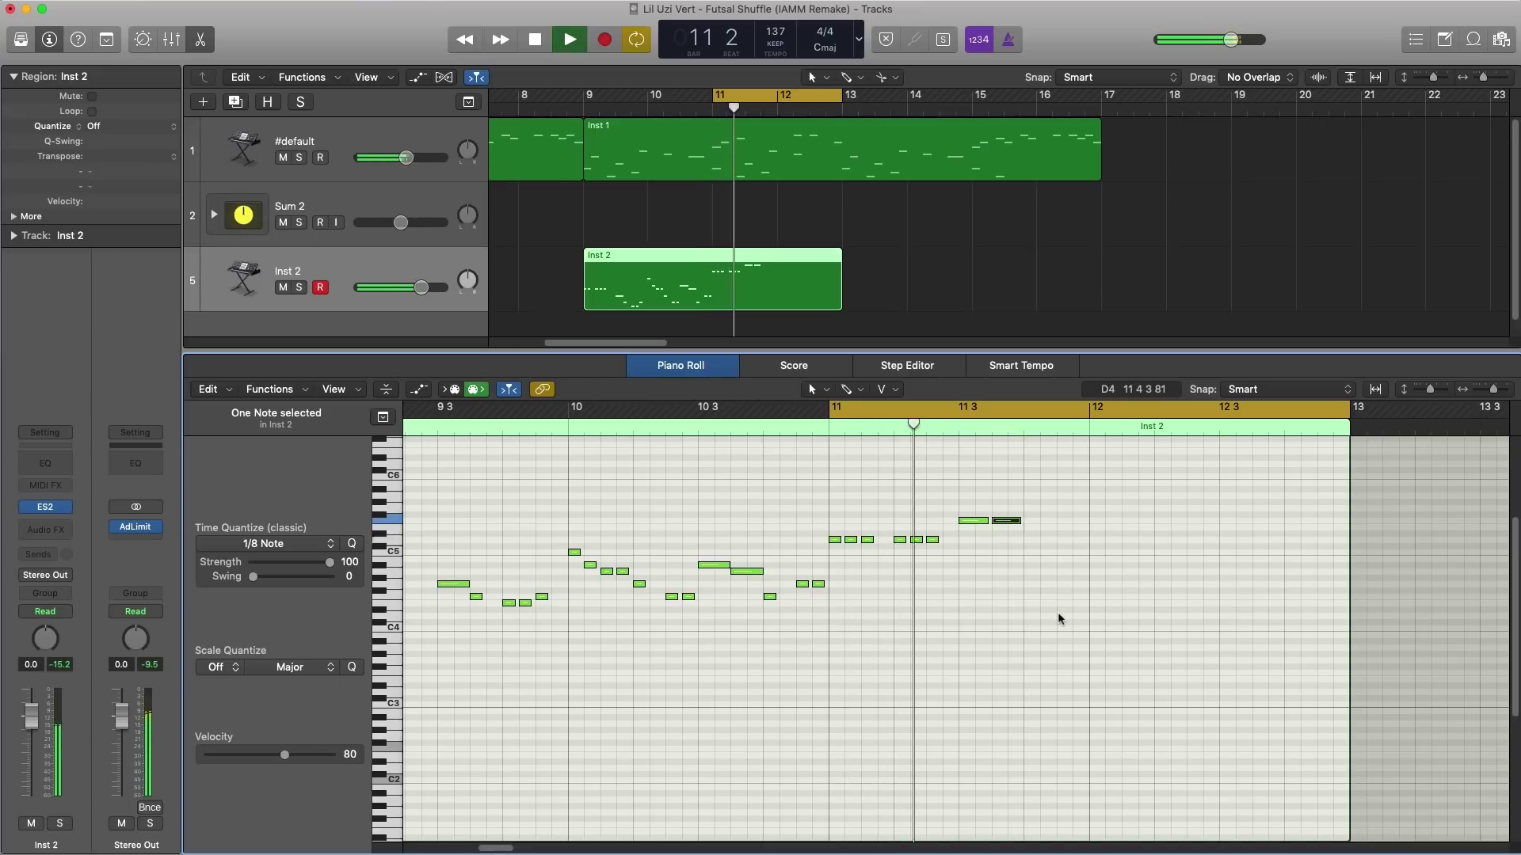
Step: Fill beat 4 of bar 11 with four short F5 notes from 11 4 1 to 11 4 4, playing them back
{"action": "left_click_drag", "start_coordinate": [930, 543], "coordinate": [1033, 525]}
{"action": "left_click", "coordinate": [1046, 522]}
{"action": "left_click", "coordinate": [1063, 522]}
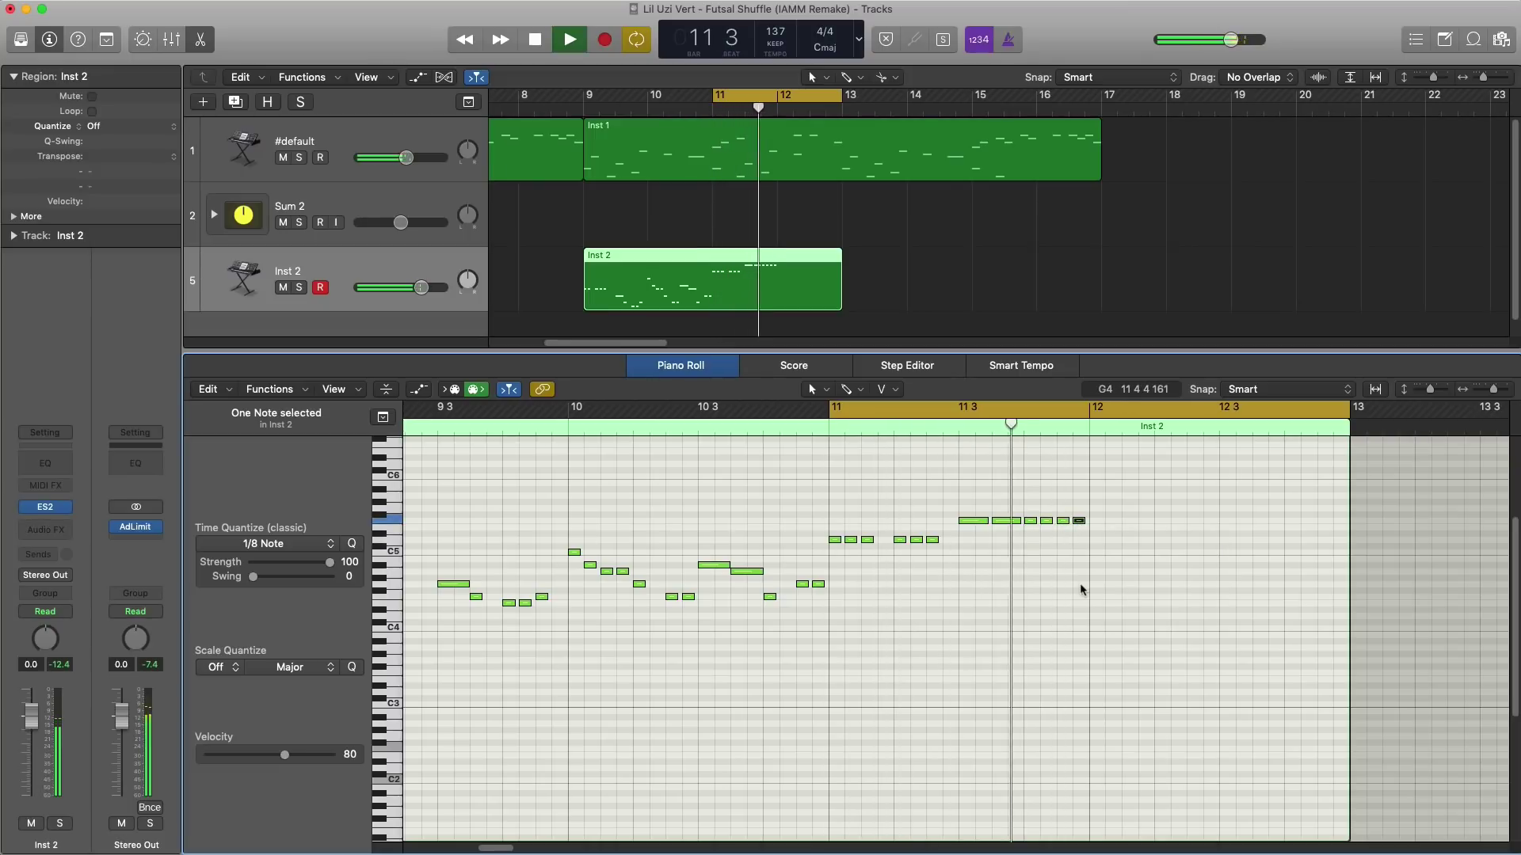
{"action": "key", "text": "space"}
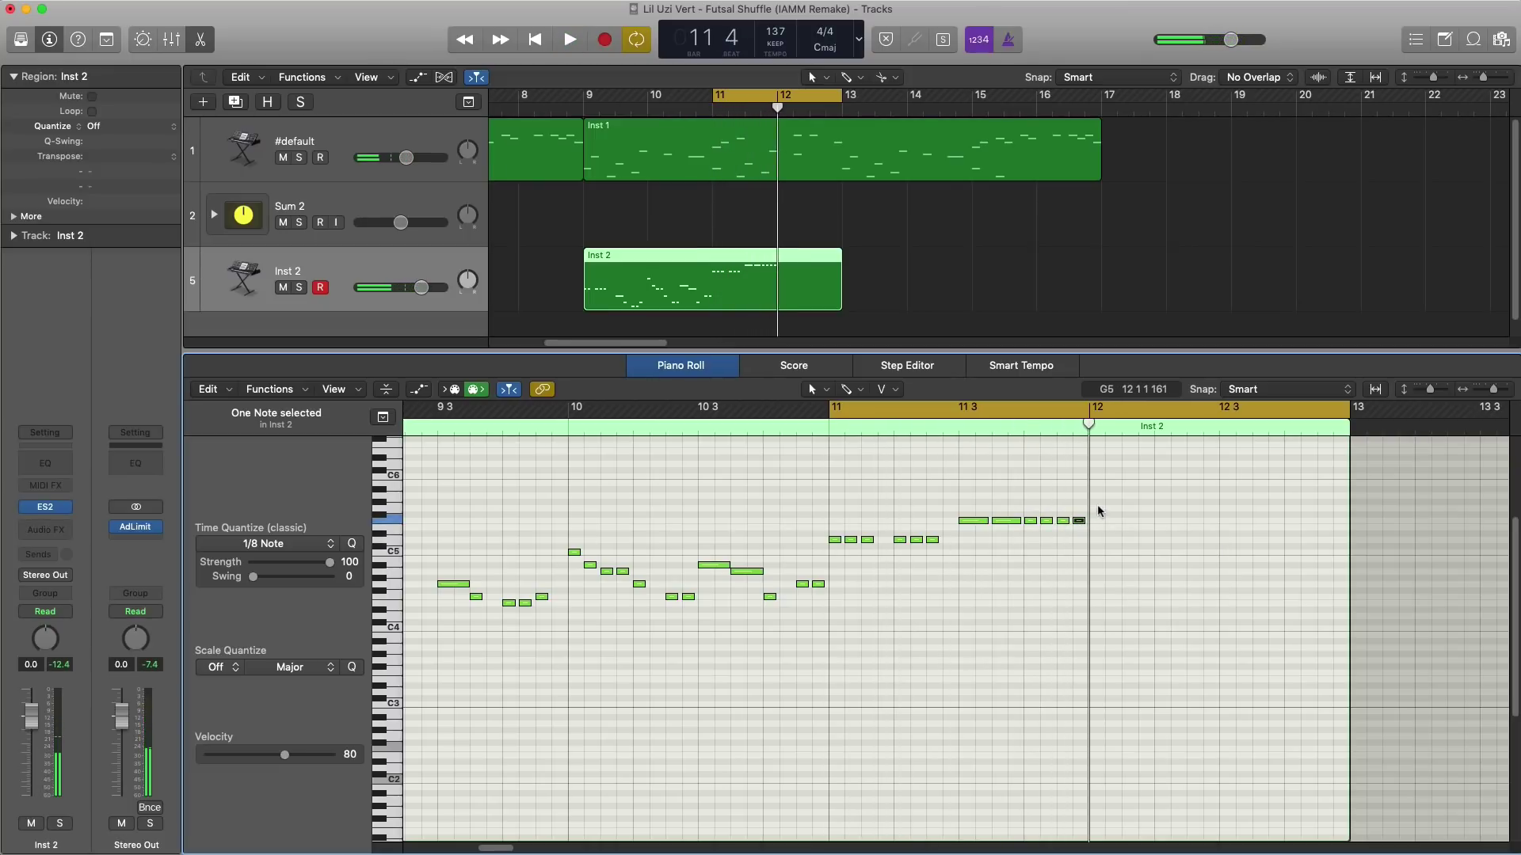
Step: Add six short notes over the first two beats of bar 12: C6, A#5, A#5, G5, A5 and F5
{"action": "key", "text": "space"}
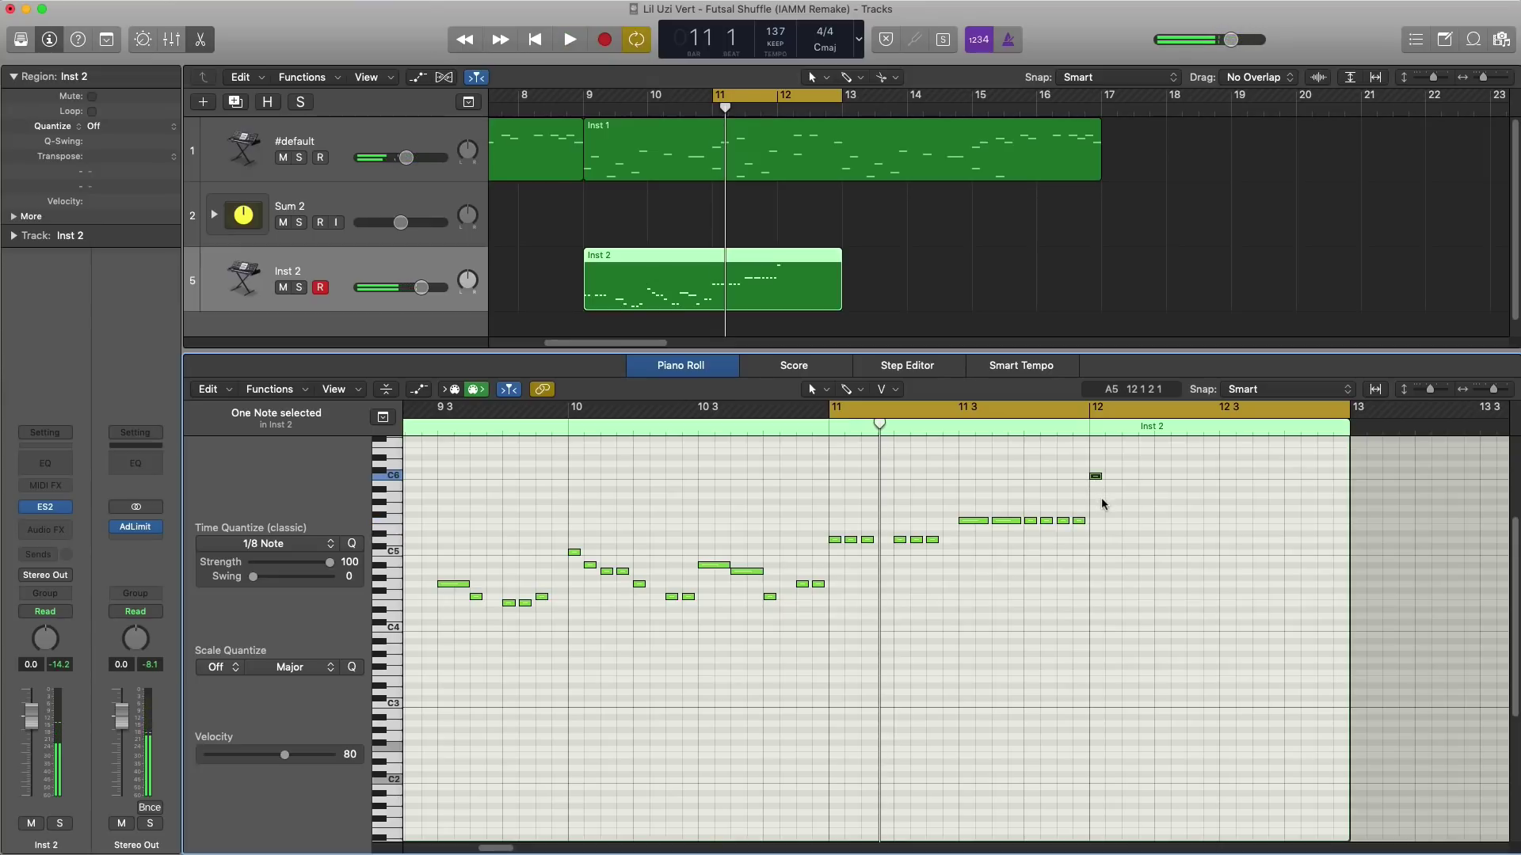
{"action": "key", "text": "space"}
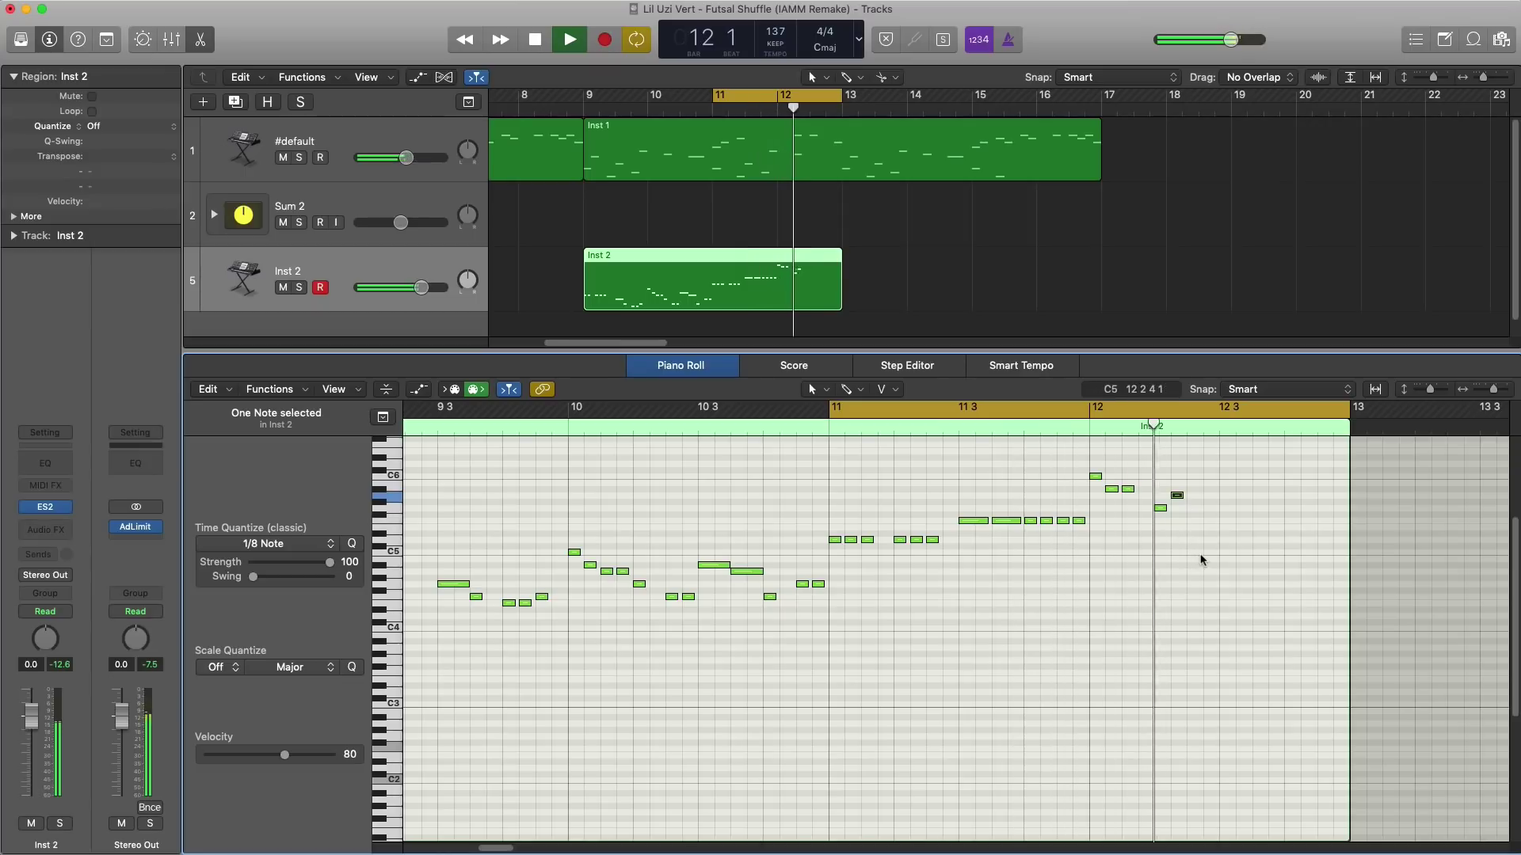
{"action": "key", "text": "space"}
{"action": "key", "text": "space"}
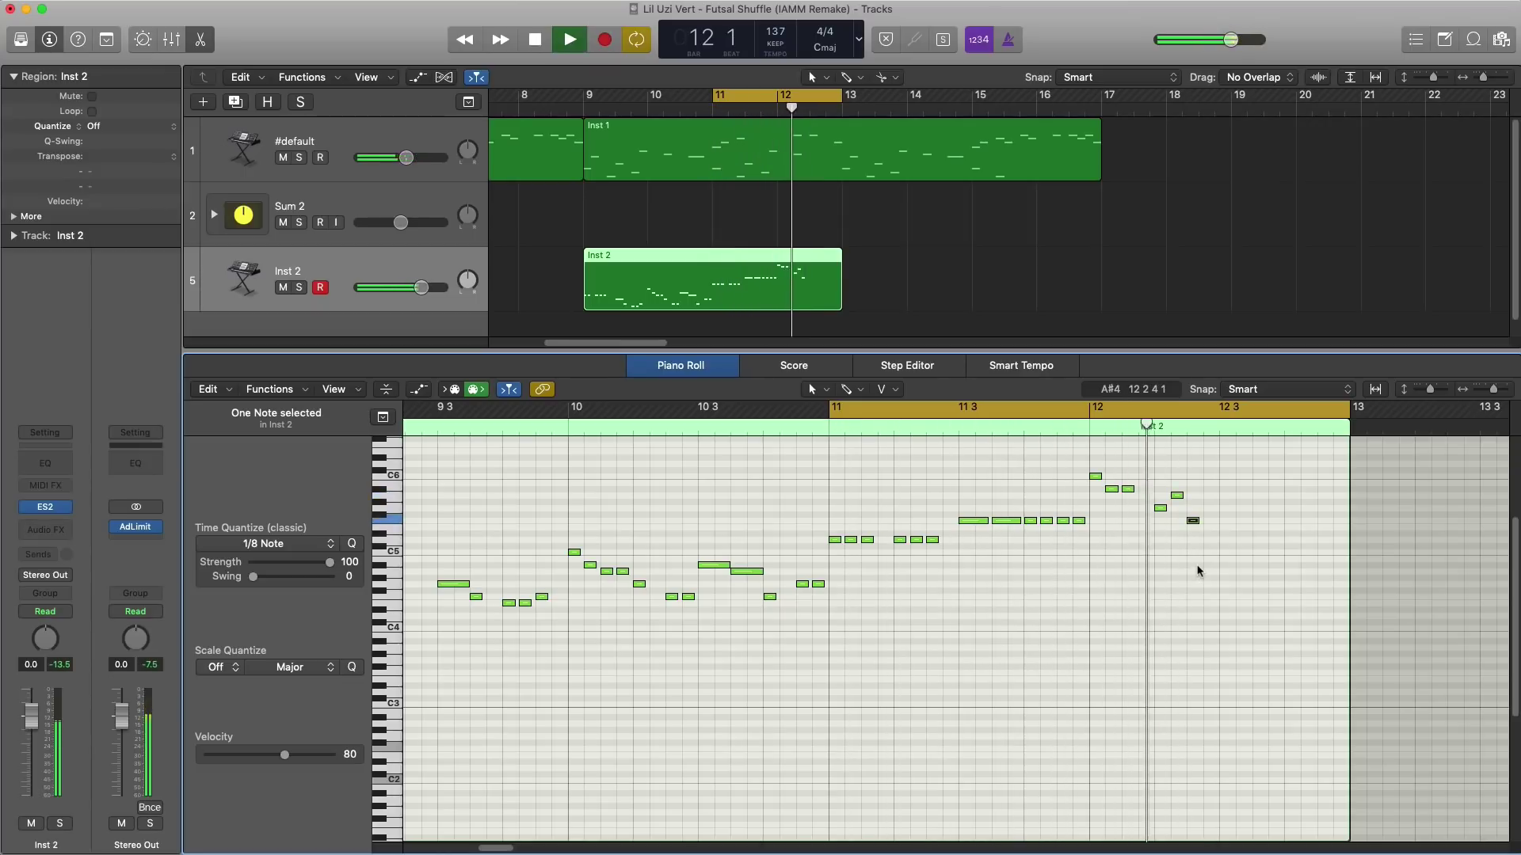
{"action": "key", "text": "space"}
Step: Copy bar 10's two long notes an octave up to A#5 at 12 3 1 and A5 at 12 3 3, and play back the melody
{"action": "left_click_drag", "start_coordinate": [719, 547], "coordinate": [1274, 495]}
{"action": "key", "text": "space"}
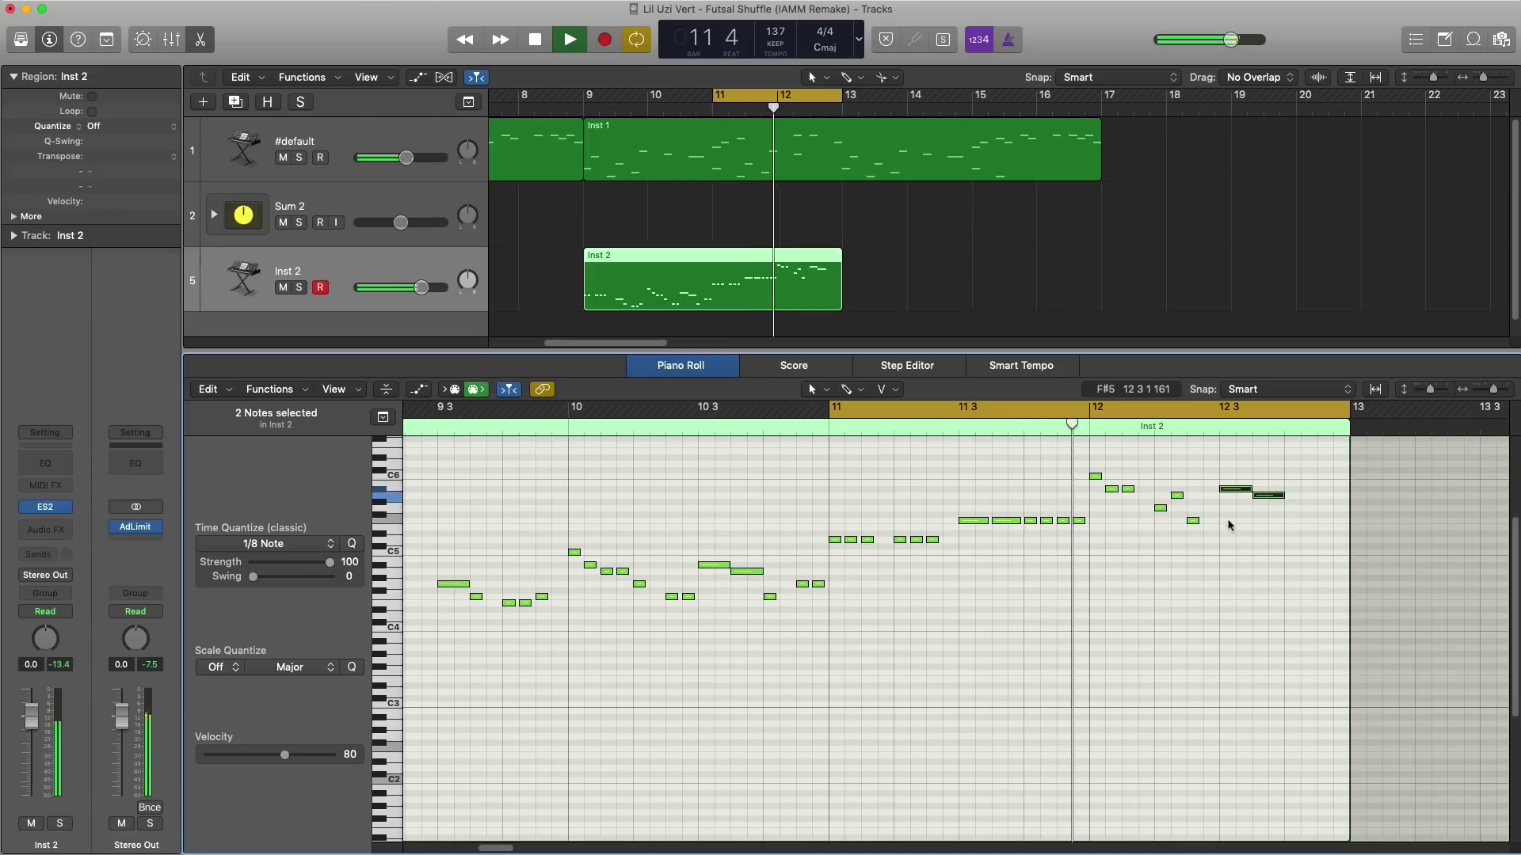
{"action": "key", "text": "space"}
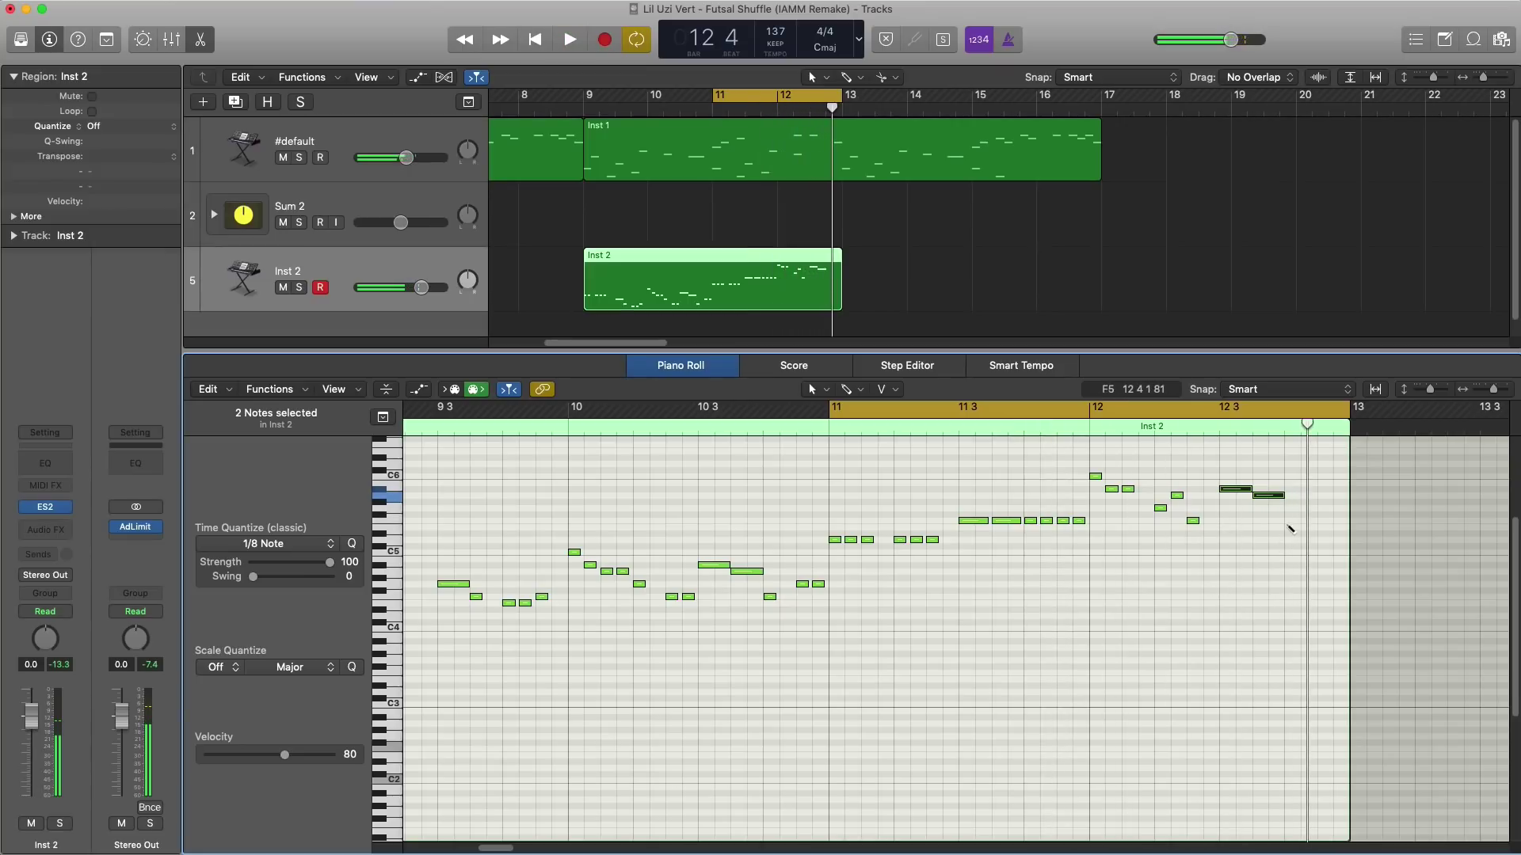
Step: Finish bar 12 with short F5 notes at 12 4 1 and 12 4 2 and G5 notes at 12 4 3 and 12 4 4
{"action": "left_click", "coordinate": [1303, 521], "text": "super"}
{"action": "key", "text": "BackSpace"}
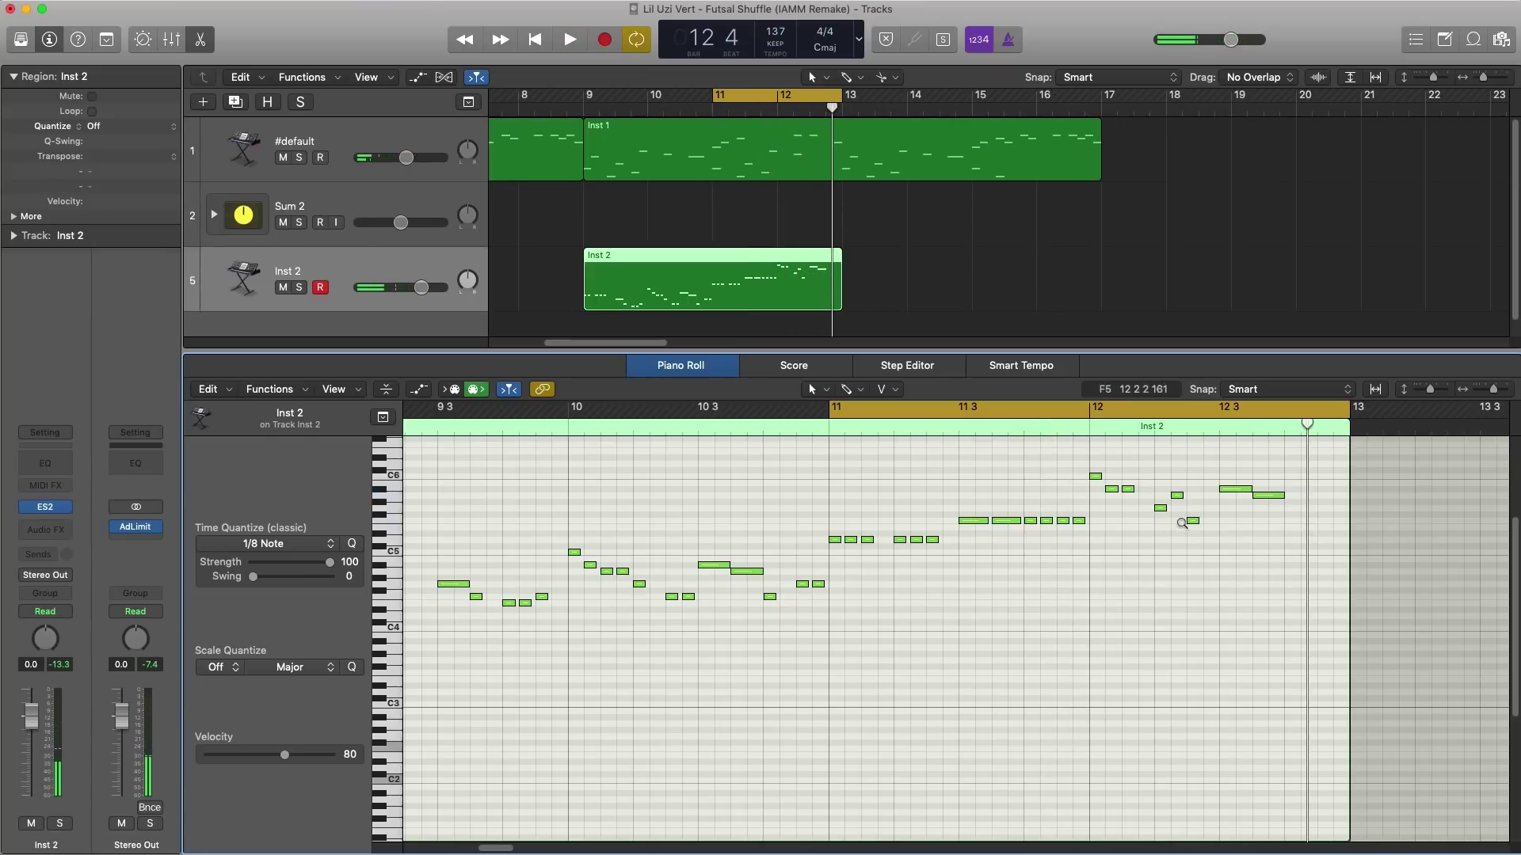
{"action": "left_click_drag", "start_coordinate": [1190, 523], "coordinate": [1338, 511]}
Step: Play back the finished melody with the cycle range set to bars 9 to 13
{"action": "key", "text": "space"}
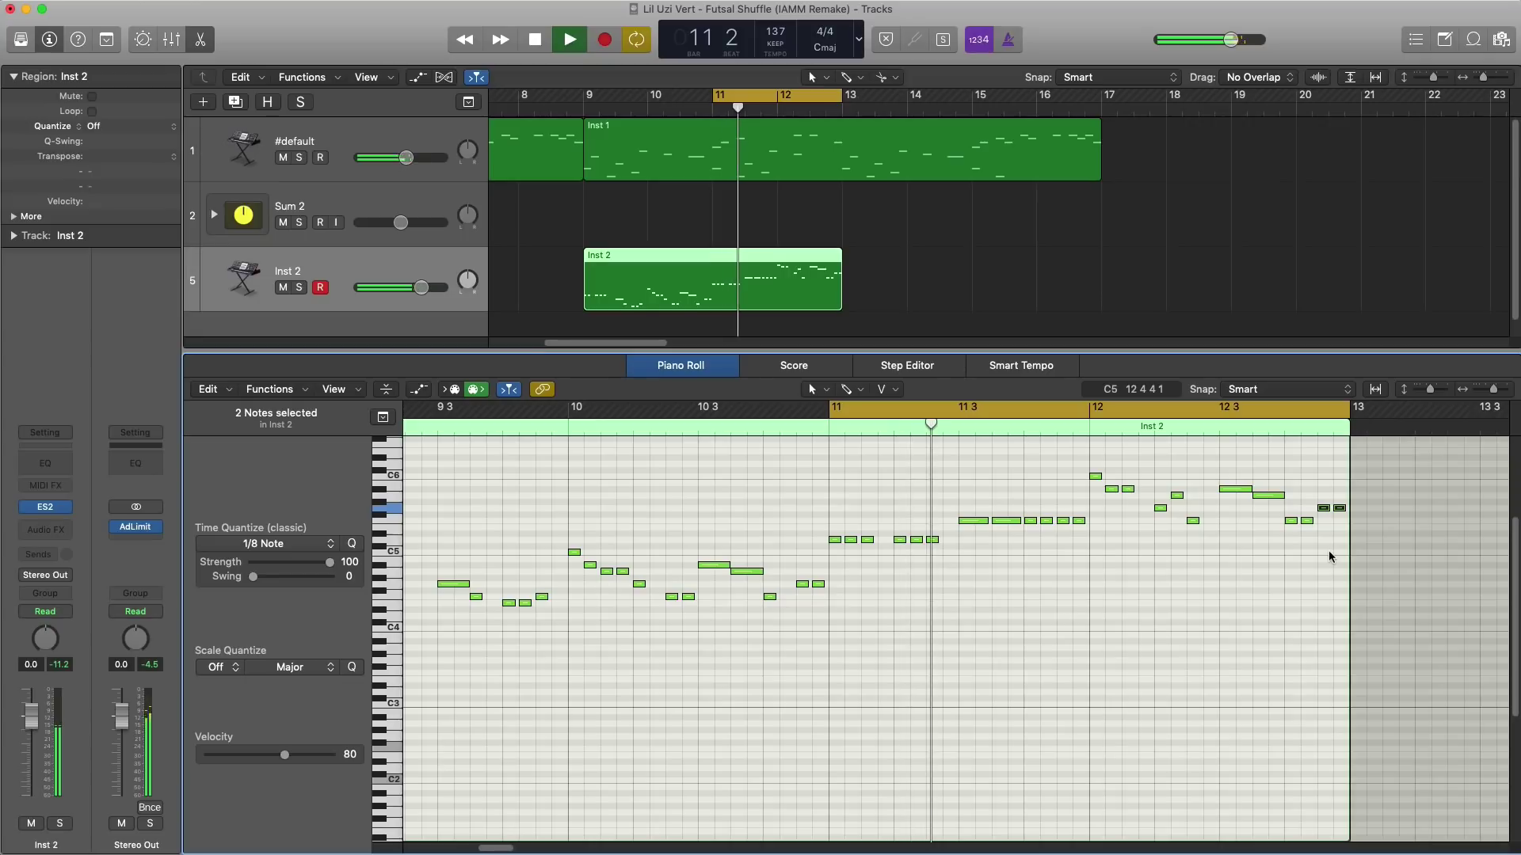
{"action": "left_click_drag", "start_coordinate": [589, 101], "coordinate": [842, 102]}
{"action": "key", "text": "space"}
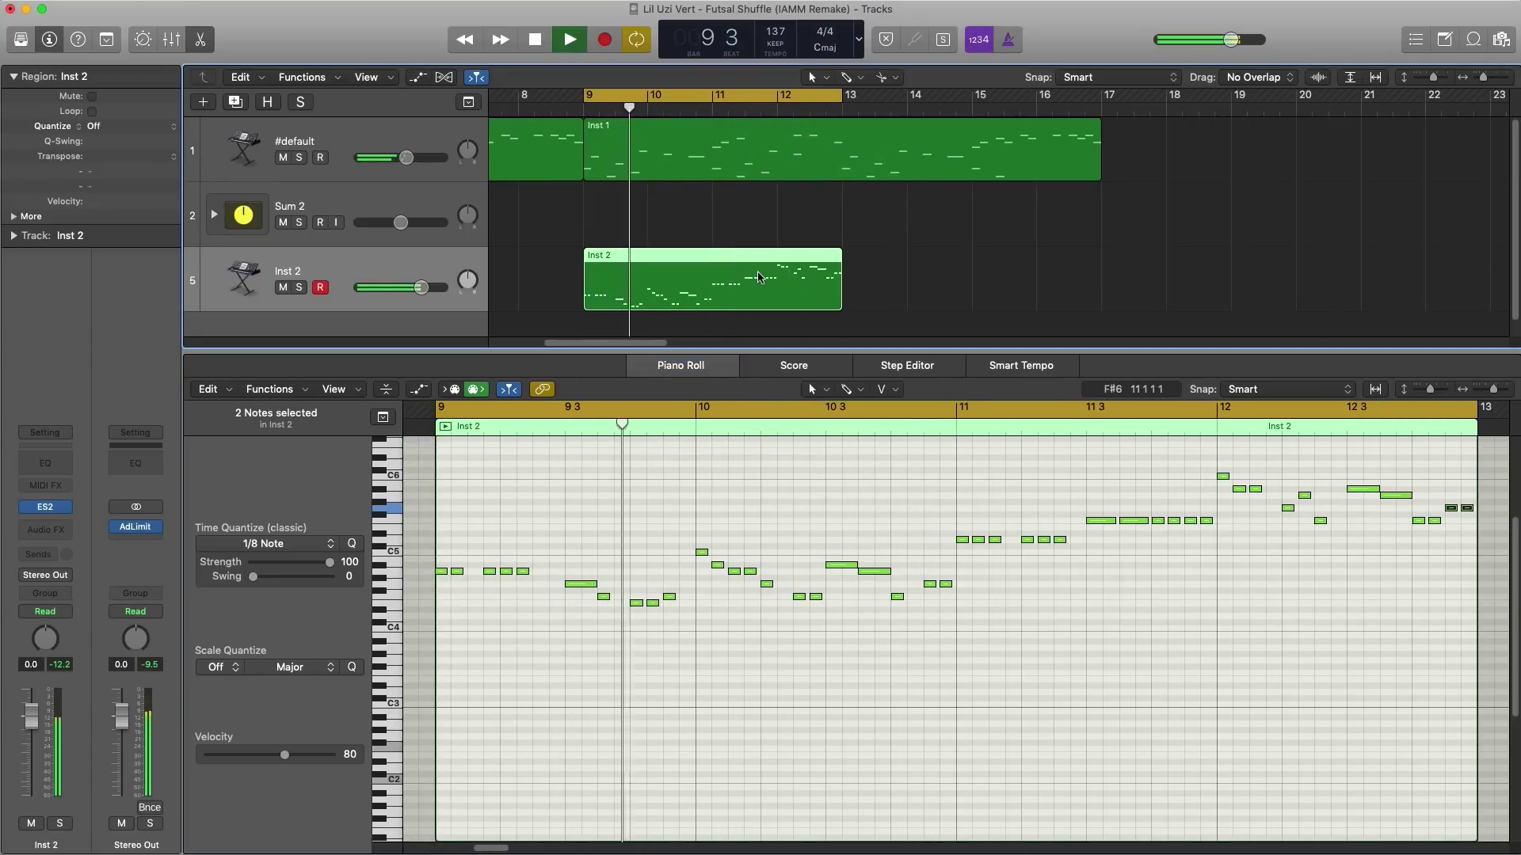
Step: Repeat the Inst 2 region at bar 13, set the cycle range to bars 9 to 17, and close the Piano Roll
{"action": "key", "text": "super+r"}
{"action": "left_click_drag", "start_coordinate": [836, 109], "coordinate": [1100, 124]}
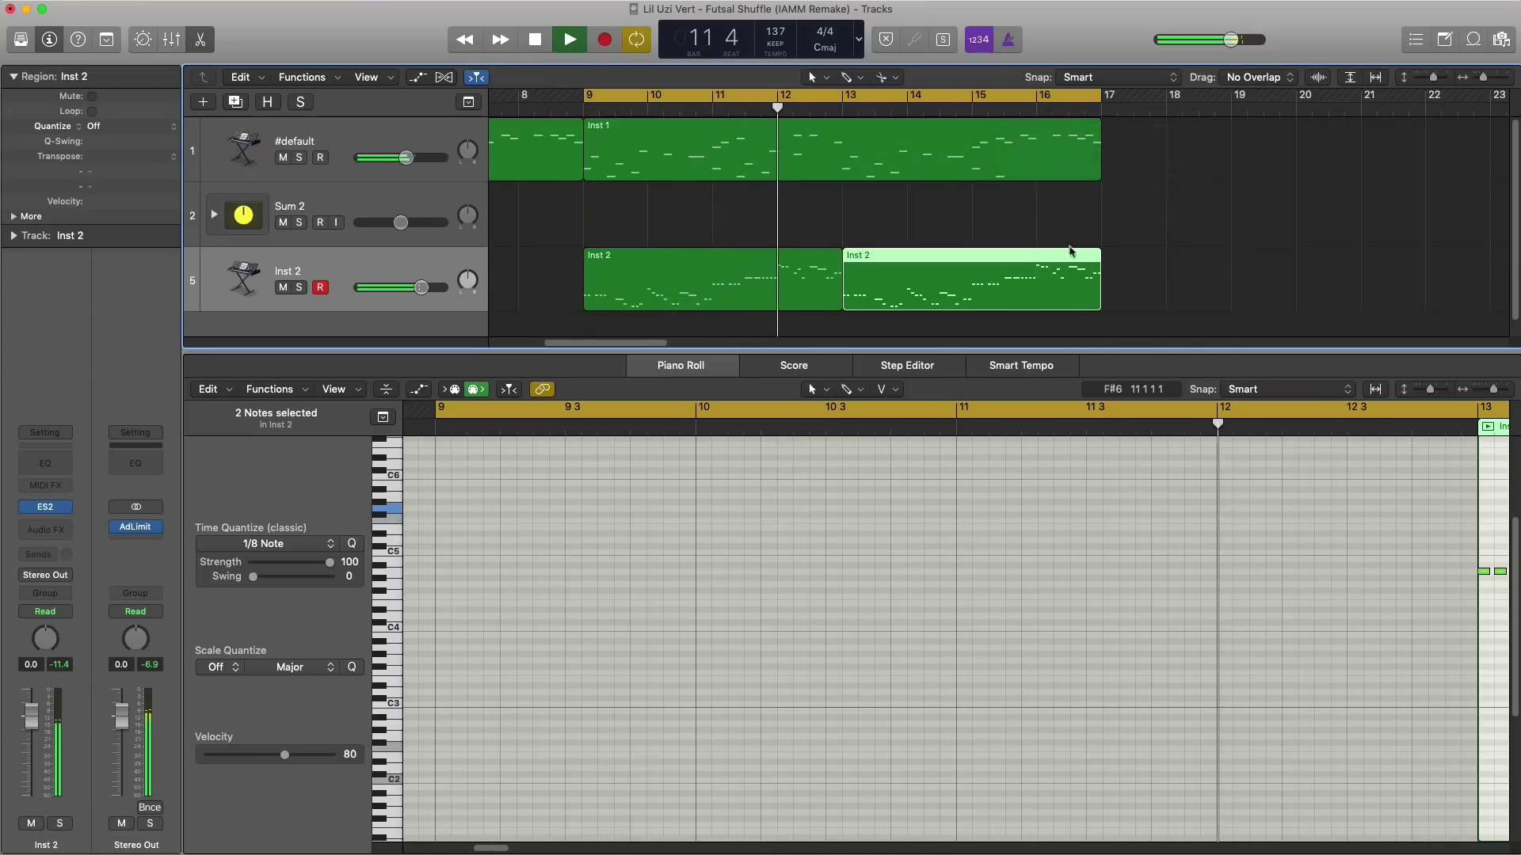
{"action": "key", "text": "p"}
{"action": "left_click", "coordinate": [1025, 320], "text": "ctrl+alt"}
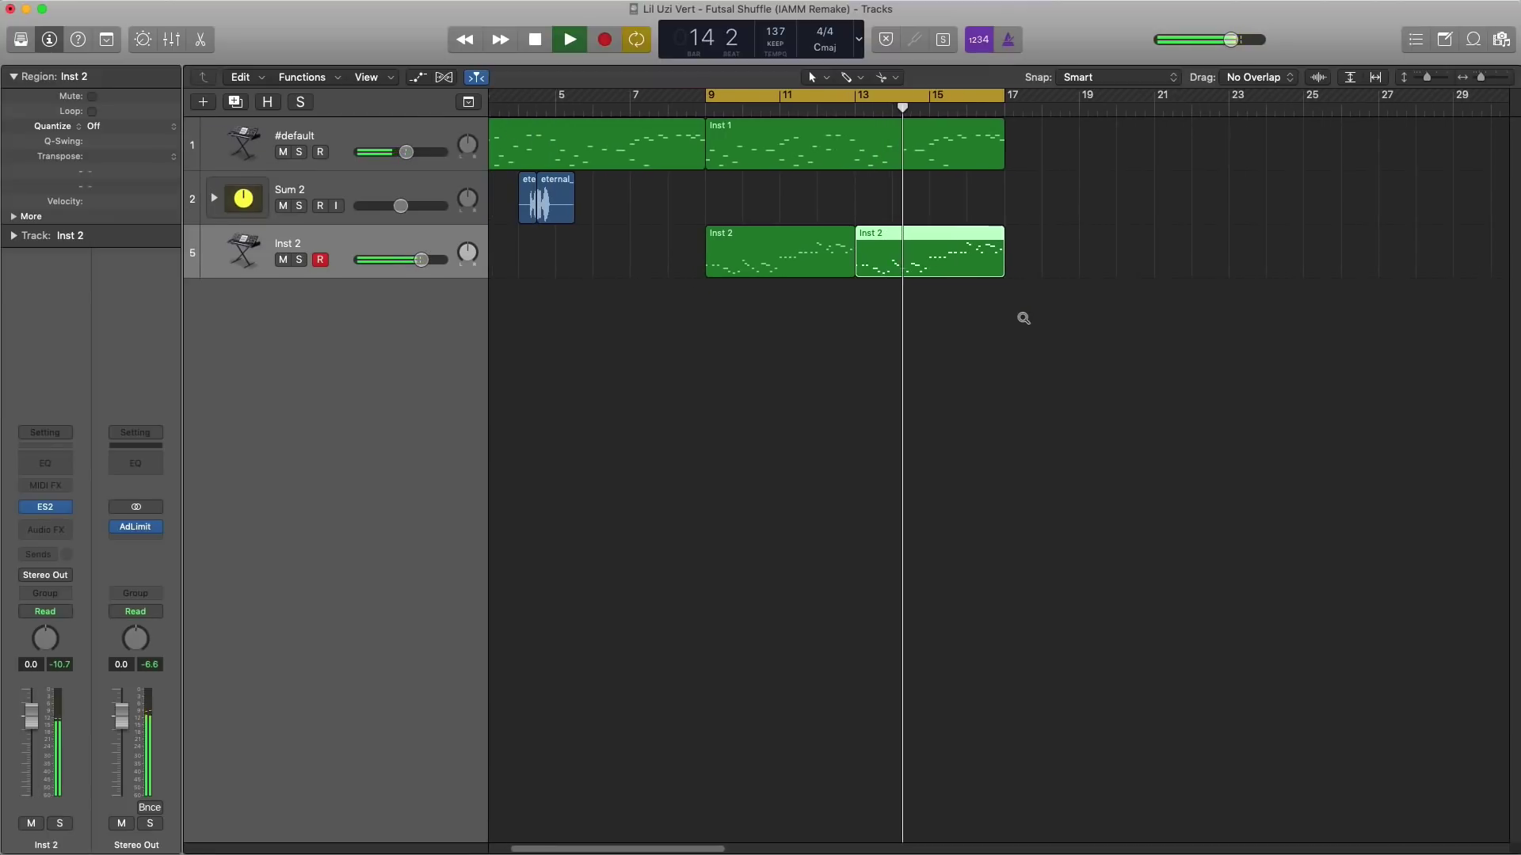
{"action": "left_click", "coordinate": [1022, 317], "text": "ctrl+alt"}
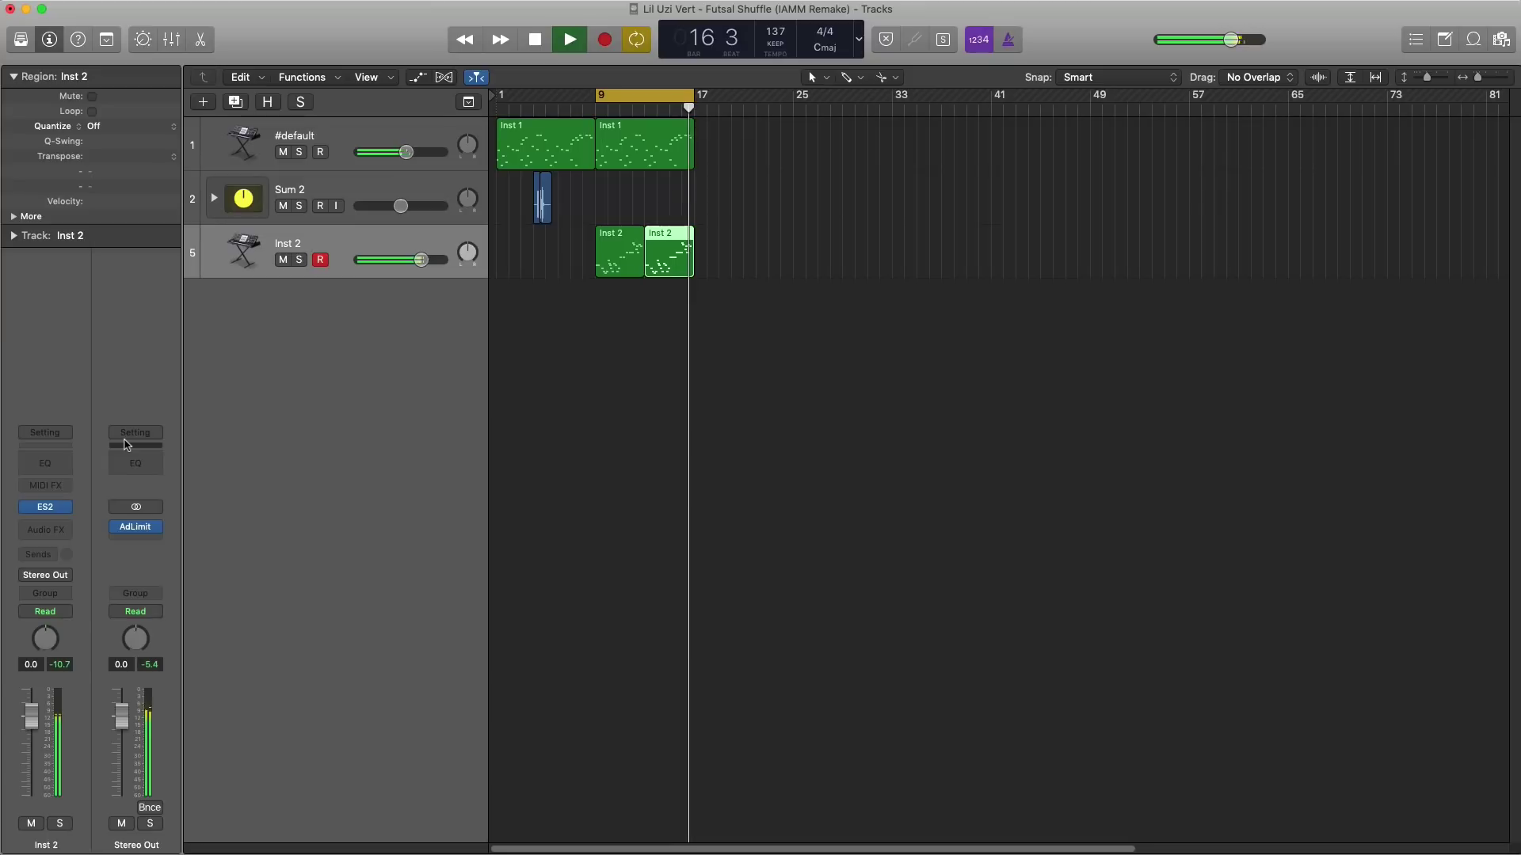
{"action": "key", "text": "space"}
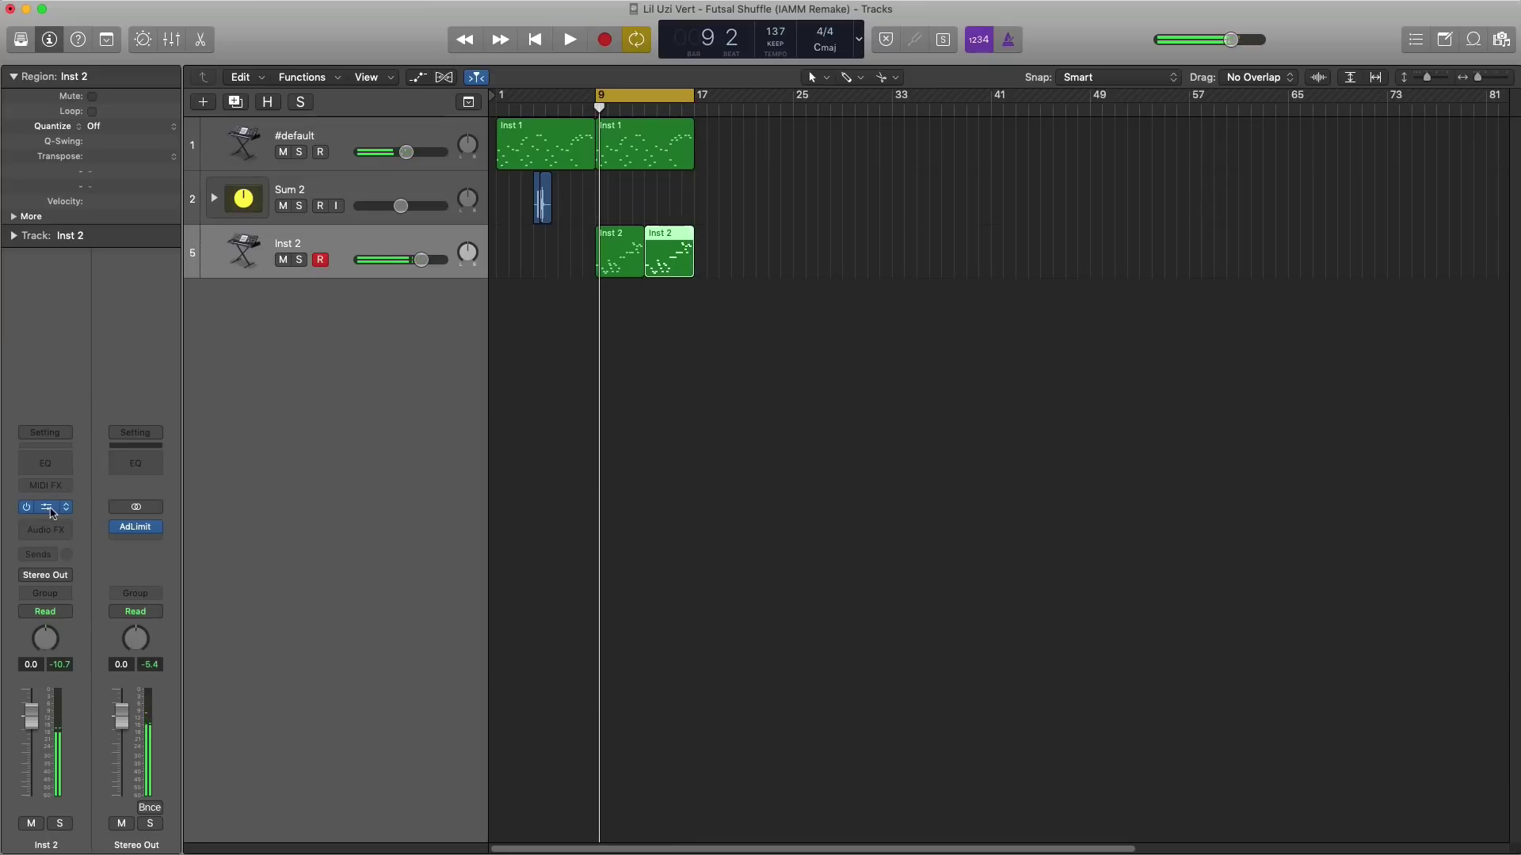
Step: Open the ES2 synth on the Inst 2 track and load the Euro Hook preset
{"action": "left_click", "coordinate": [48, 508]}
{"action": "left_click_drag", "start_coordinate": [384, 54], "coordinate": [554, 87]}
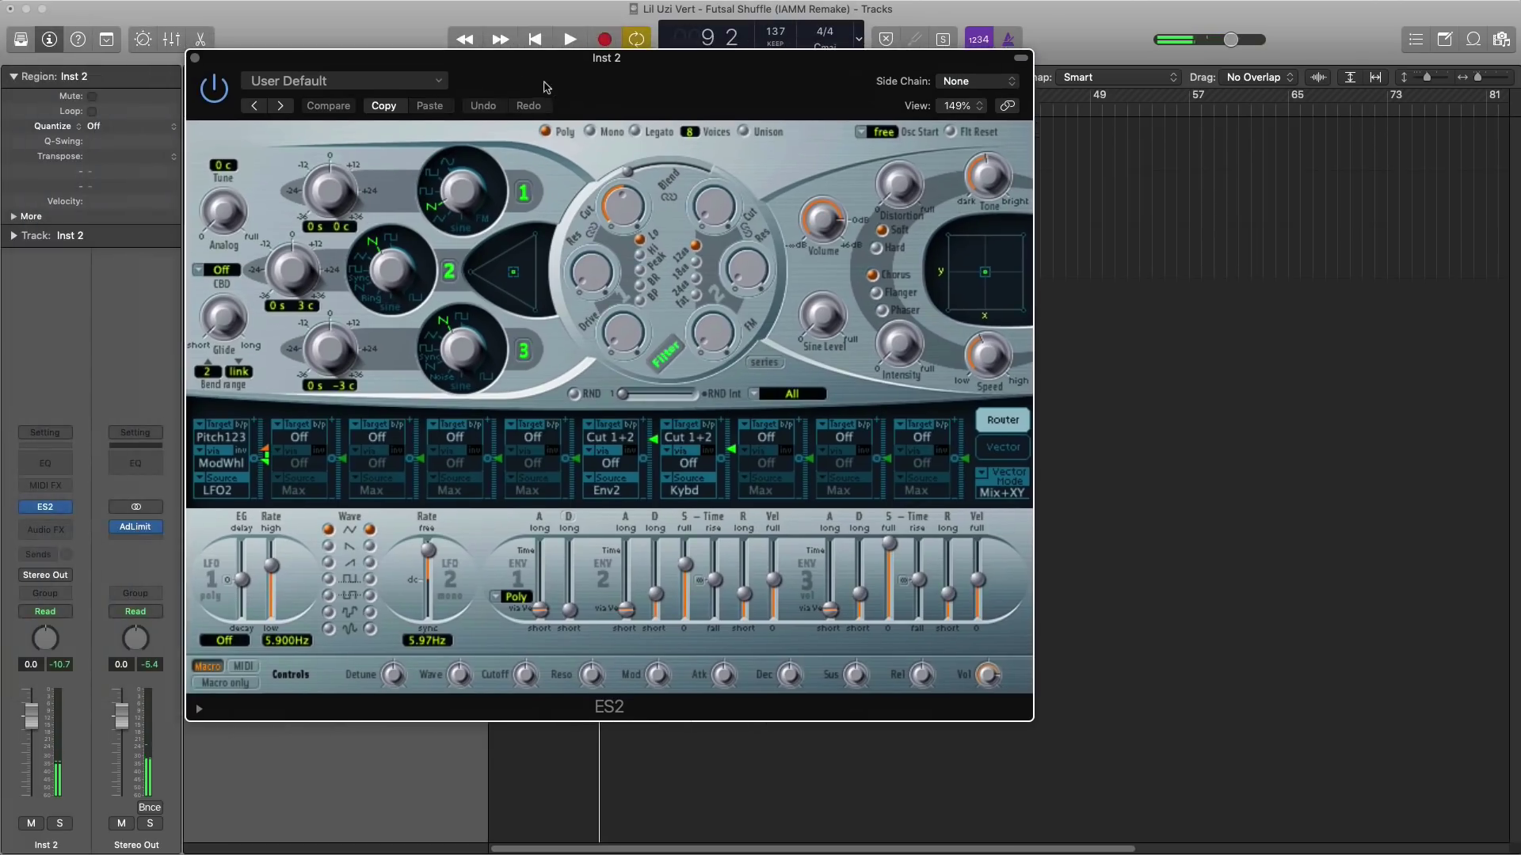
{"action": "left_click", "coordinate": [428, 82]}
{"action": "scroll", "coordinate": [377, 716], "scroll_direction": "down", "scroll_amount": 10}
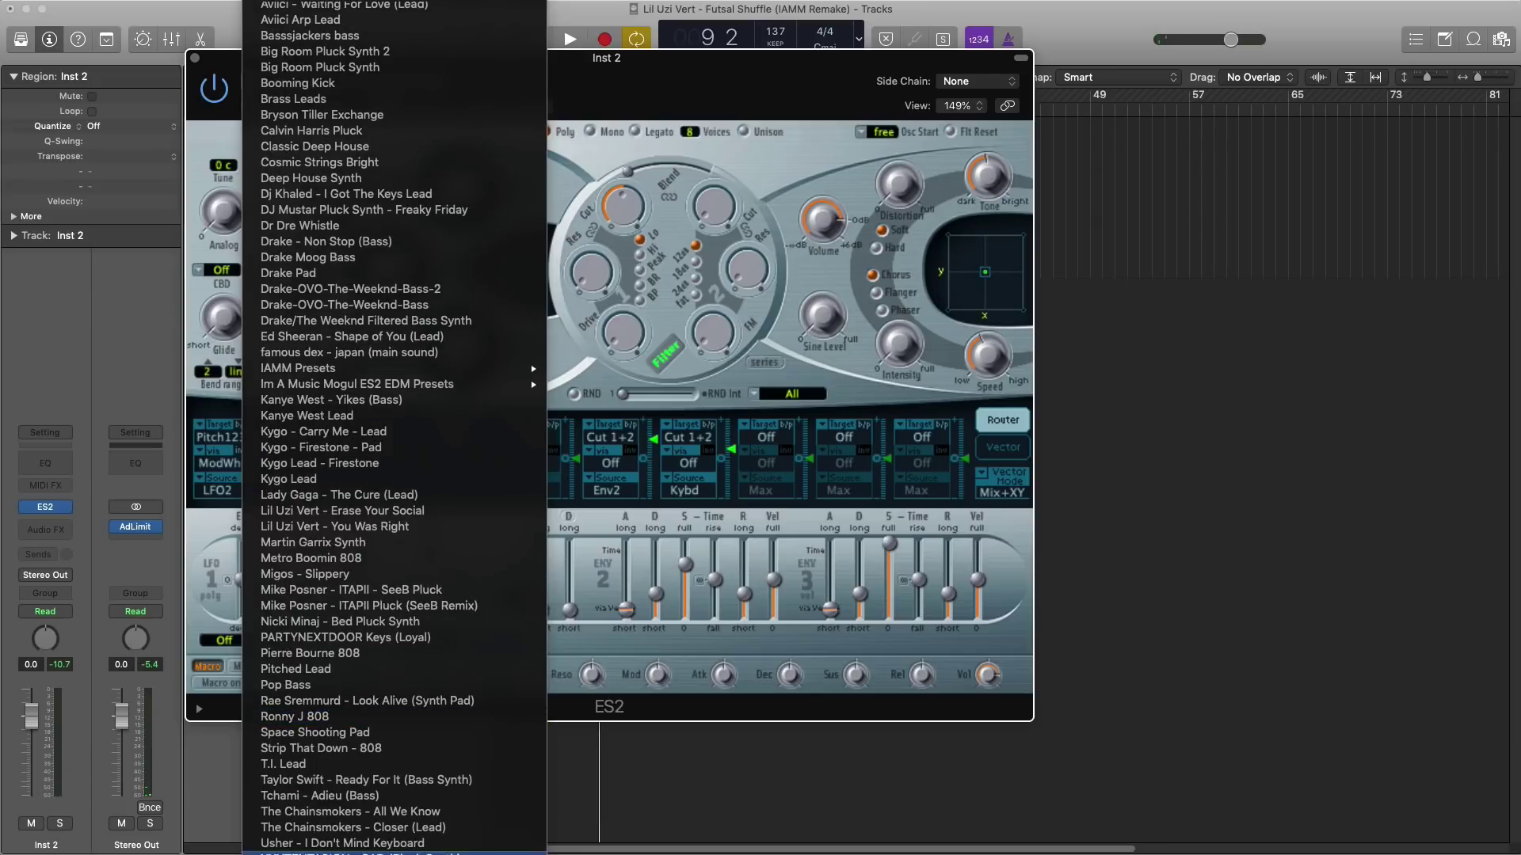
{"action": "mouse_move", "coordinate": [377, 854]}
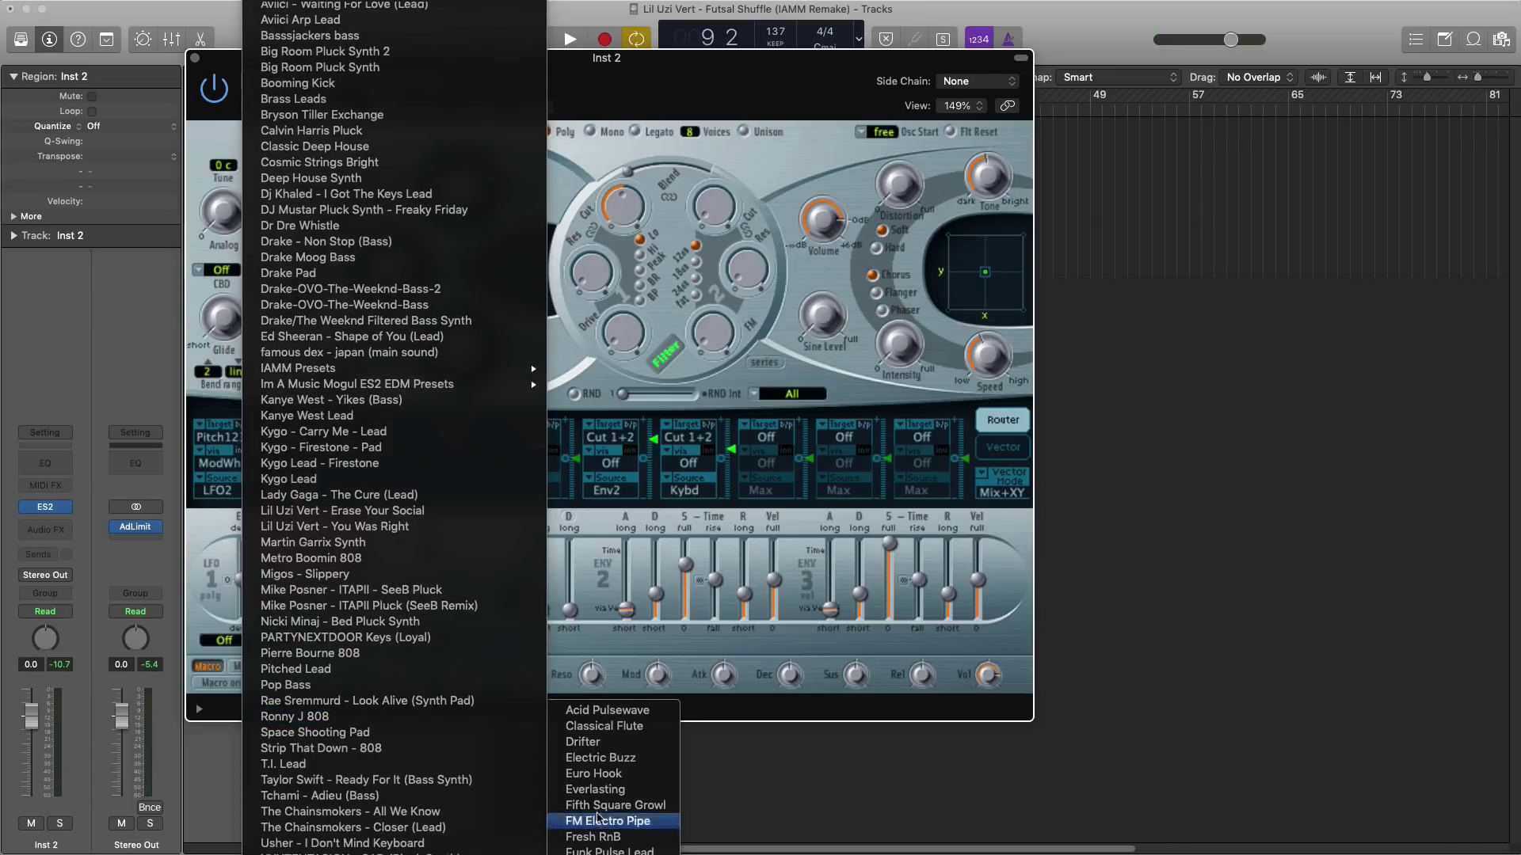
{"action": "left_click", "coordinate": [596, 774]}
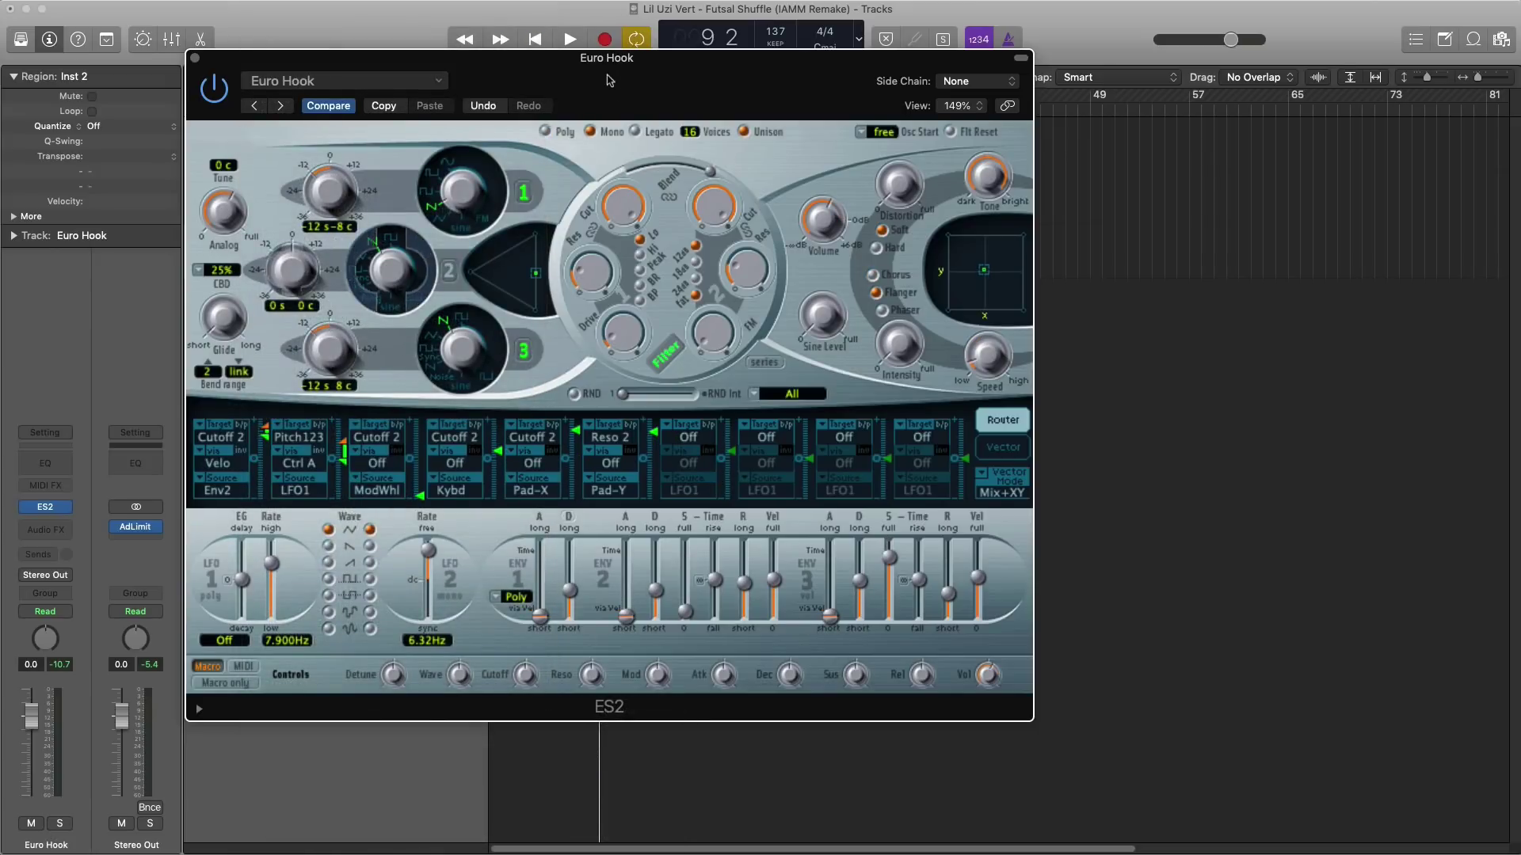
Step: Move the ES2 window clear of the tracks and play the melody with the Euro Hook sound
{"action": "left_click_drag", "start_coordinate": [606, 73], "coordinate": [778, 346]}
{"action": "key", "text": "space"}
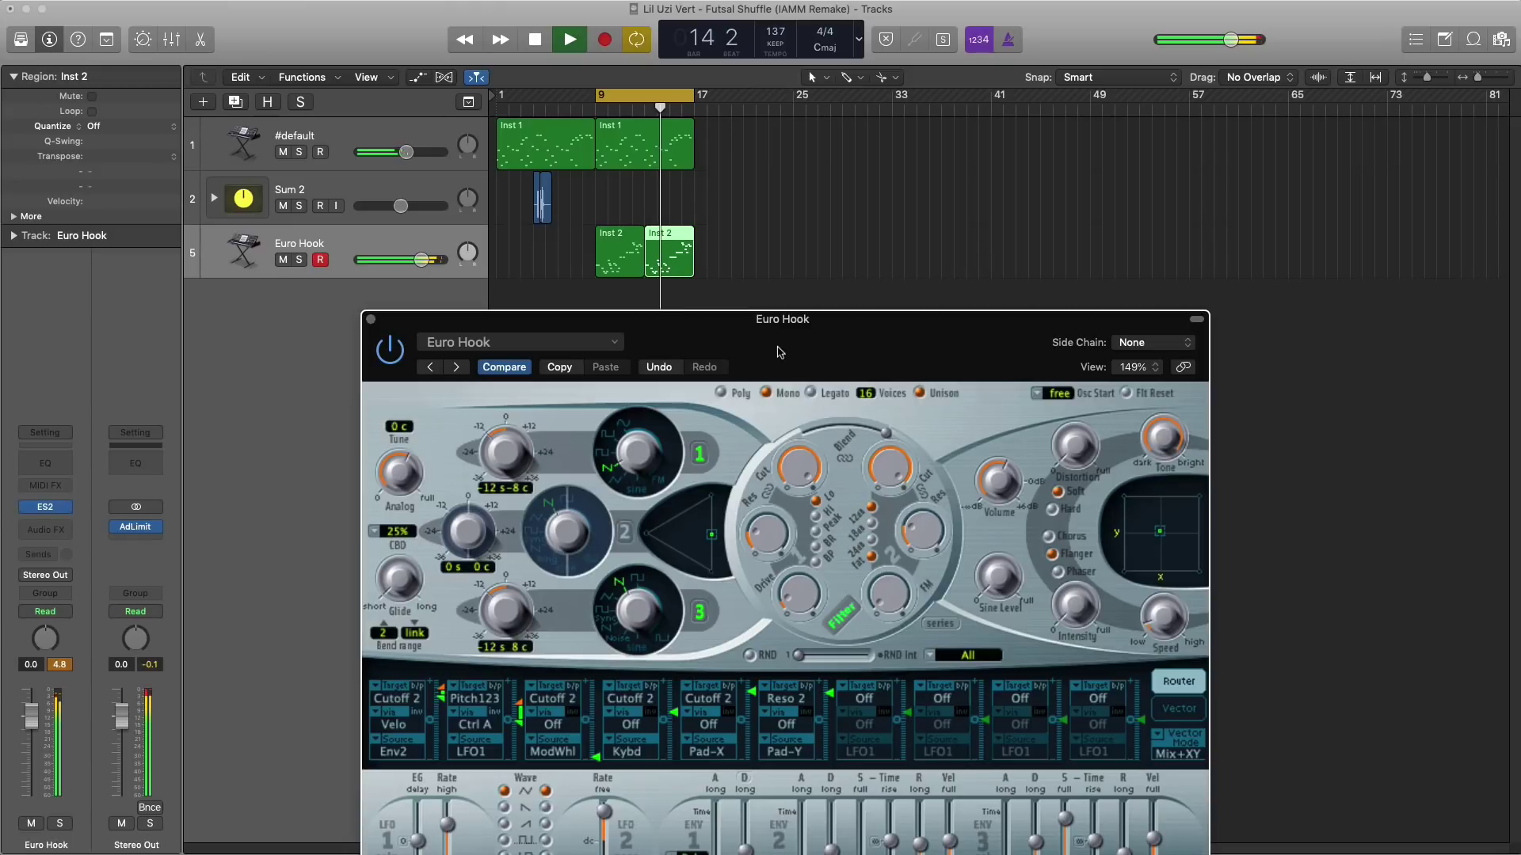
{"action": "key", "text": "space"}
Step: Shape ES2's envelope 3 with an attack of about 36 ms and zero sustain, and switch off the Flanger effect
{"action": "left_click_drag", "start_coordinate": [780, 353], "coordinate": [719, 140]}
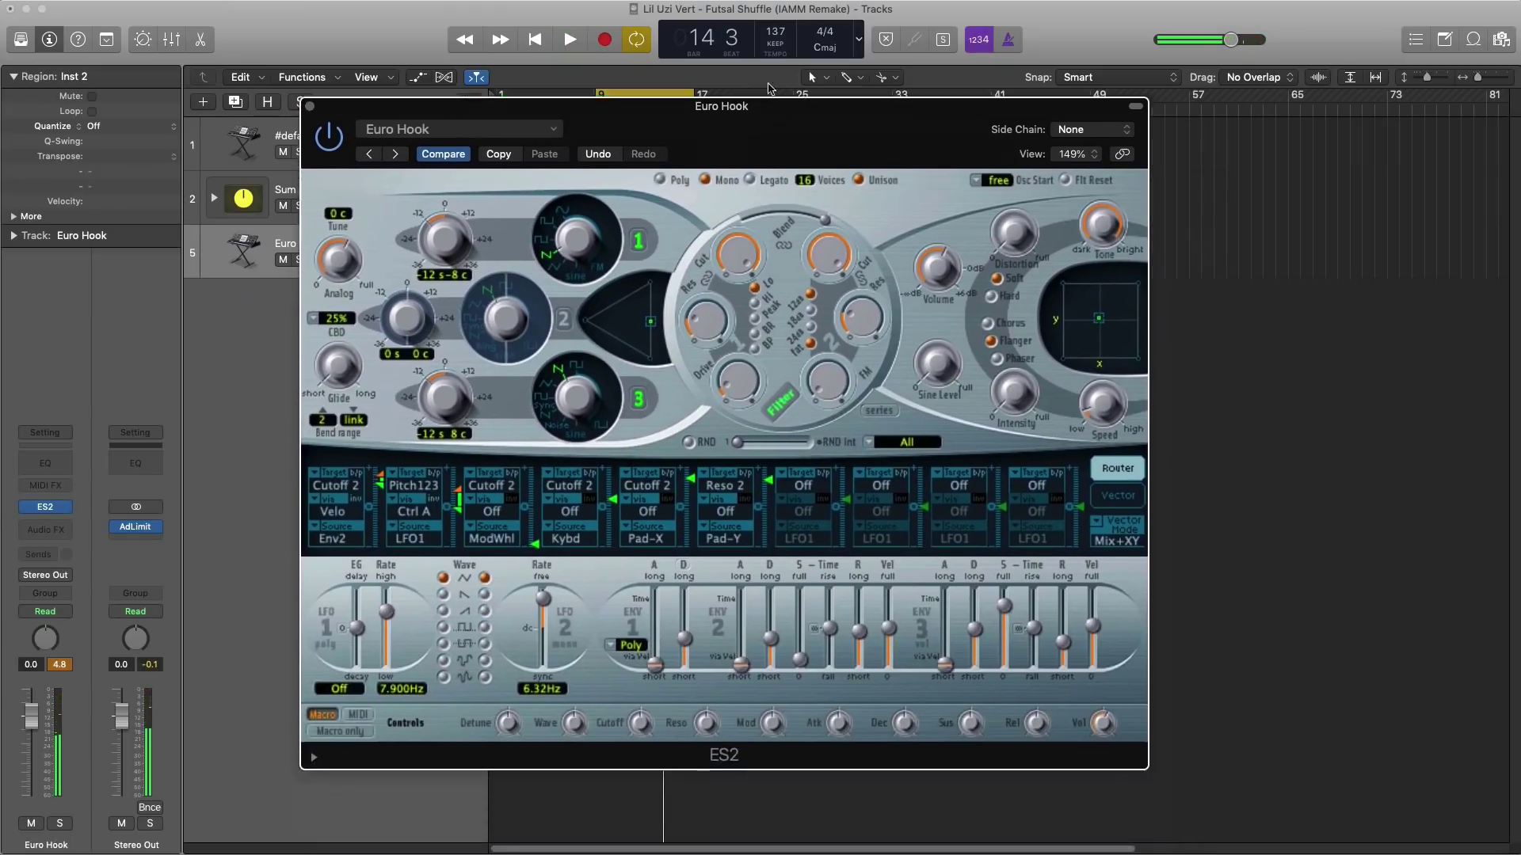
{"action": "left_click_drag", "start_coordinate": [767, 89], "coordinate": [807, 206]}
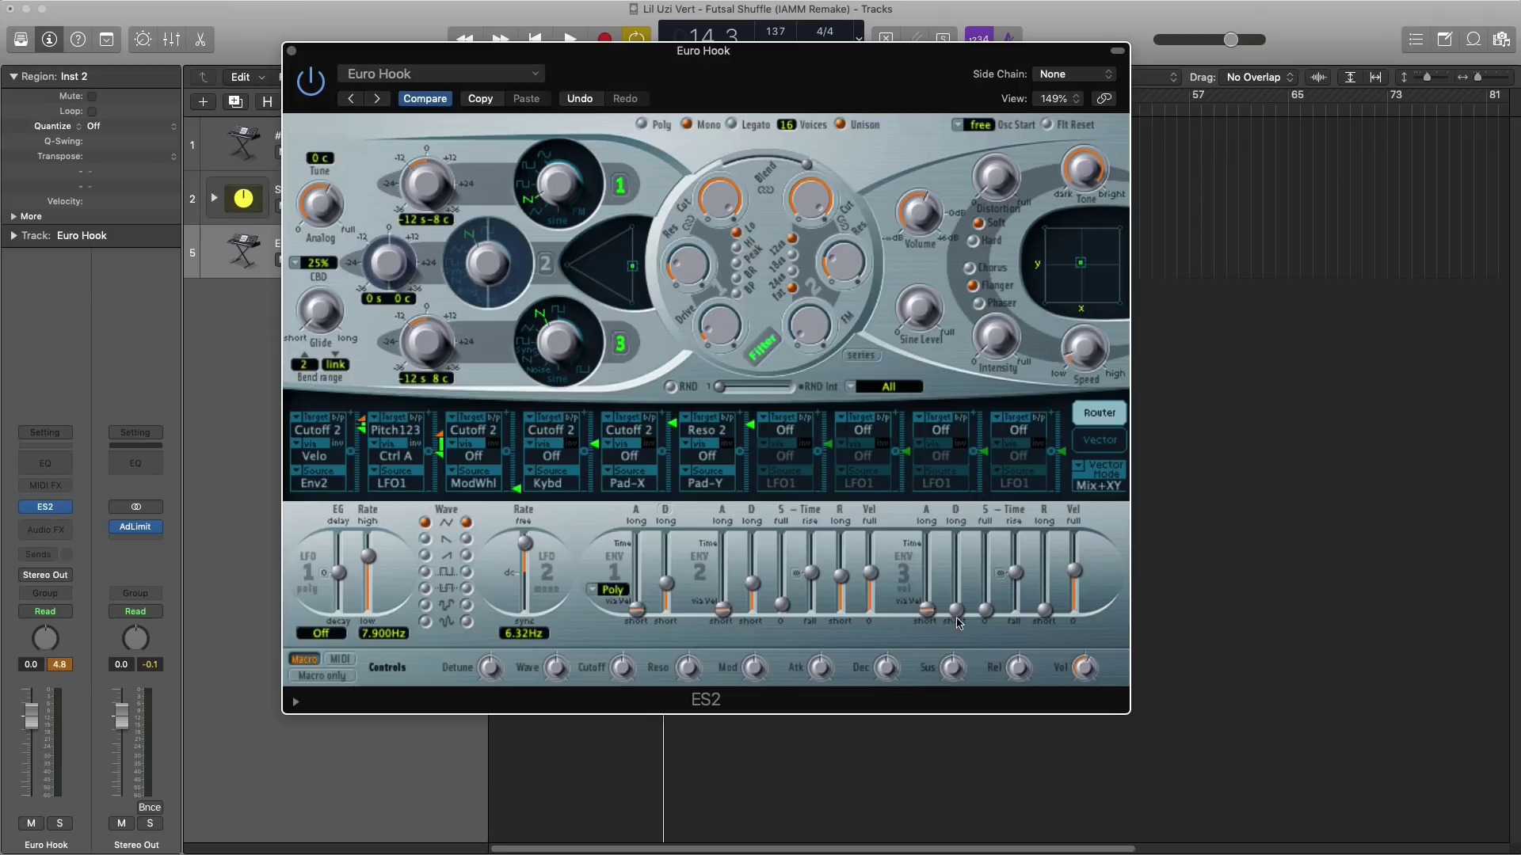
{"action": "key", "text": "space"}
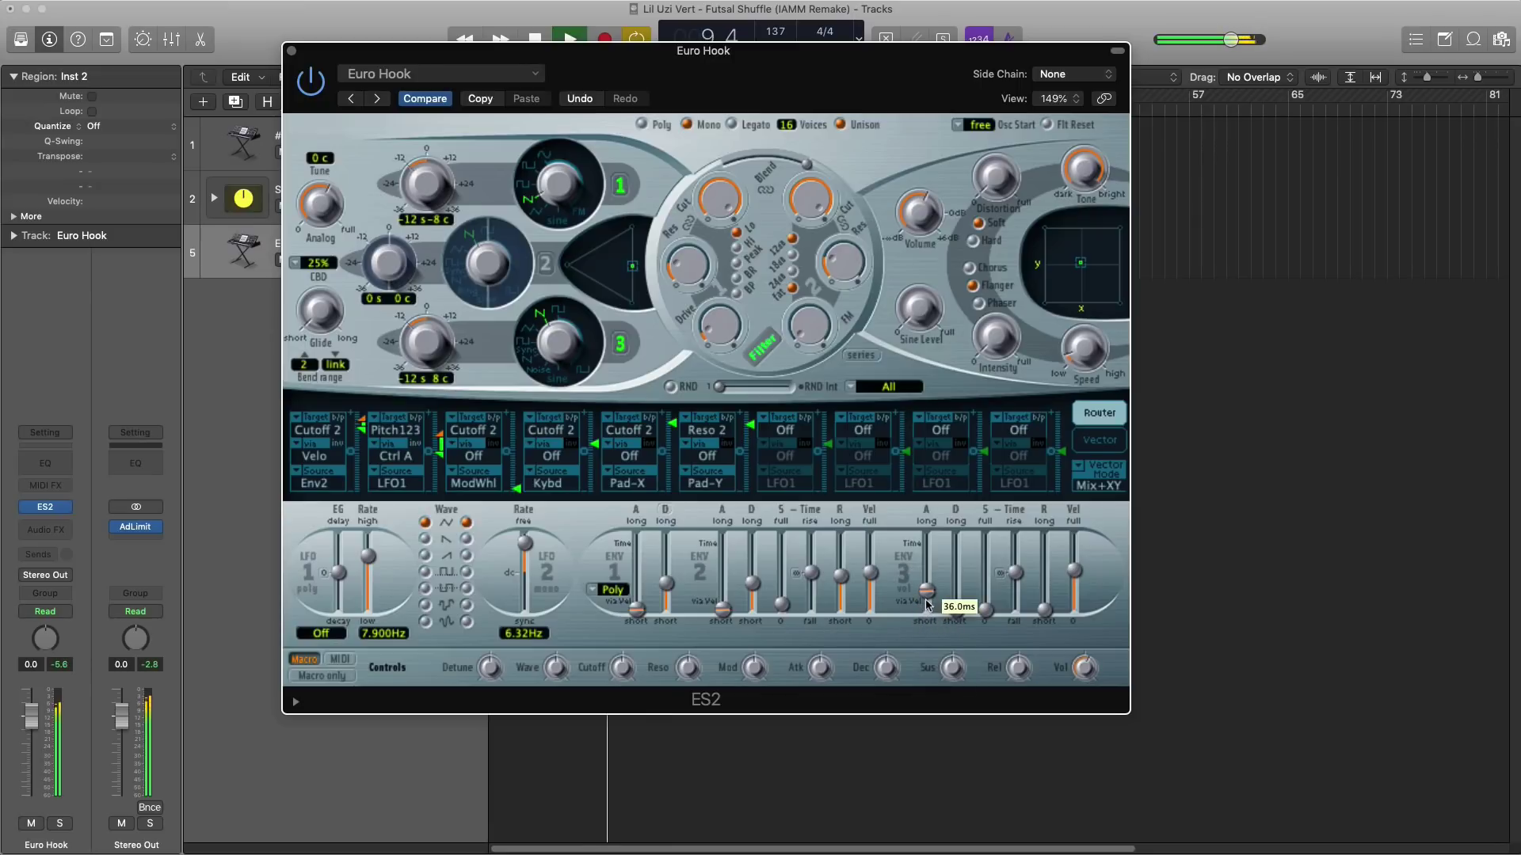
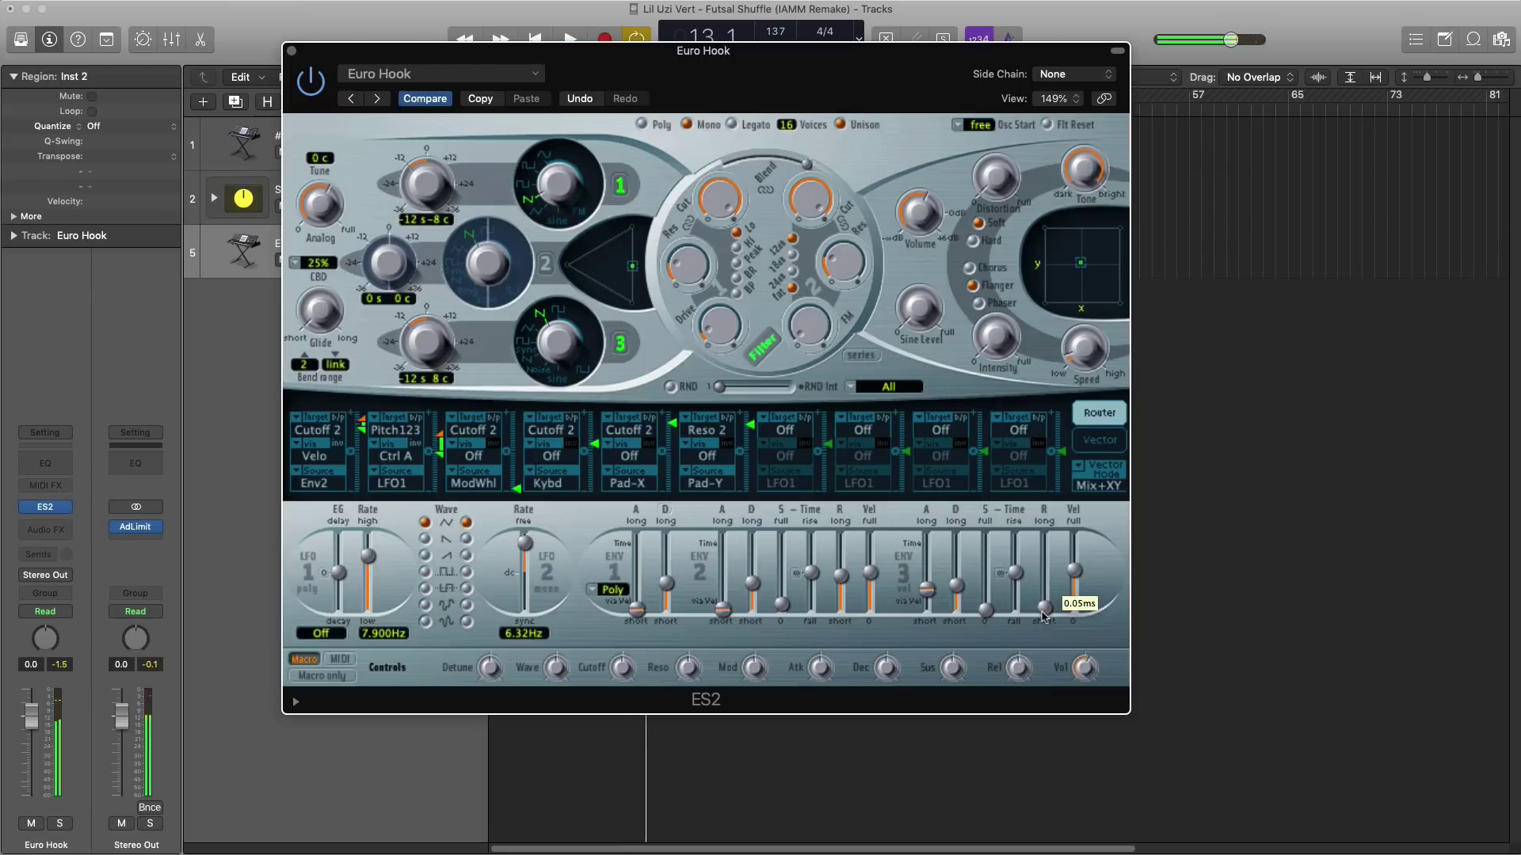
{"action": "key", "text": "space"}
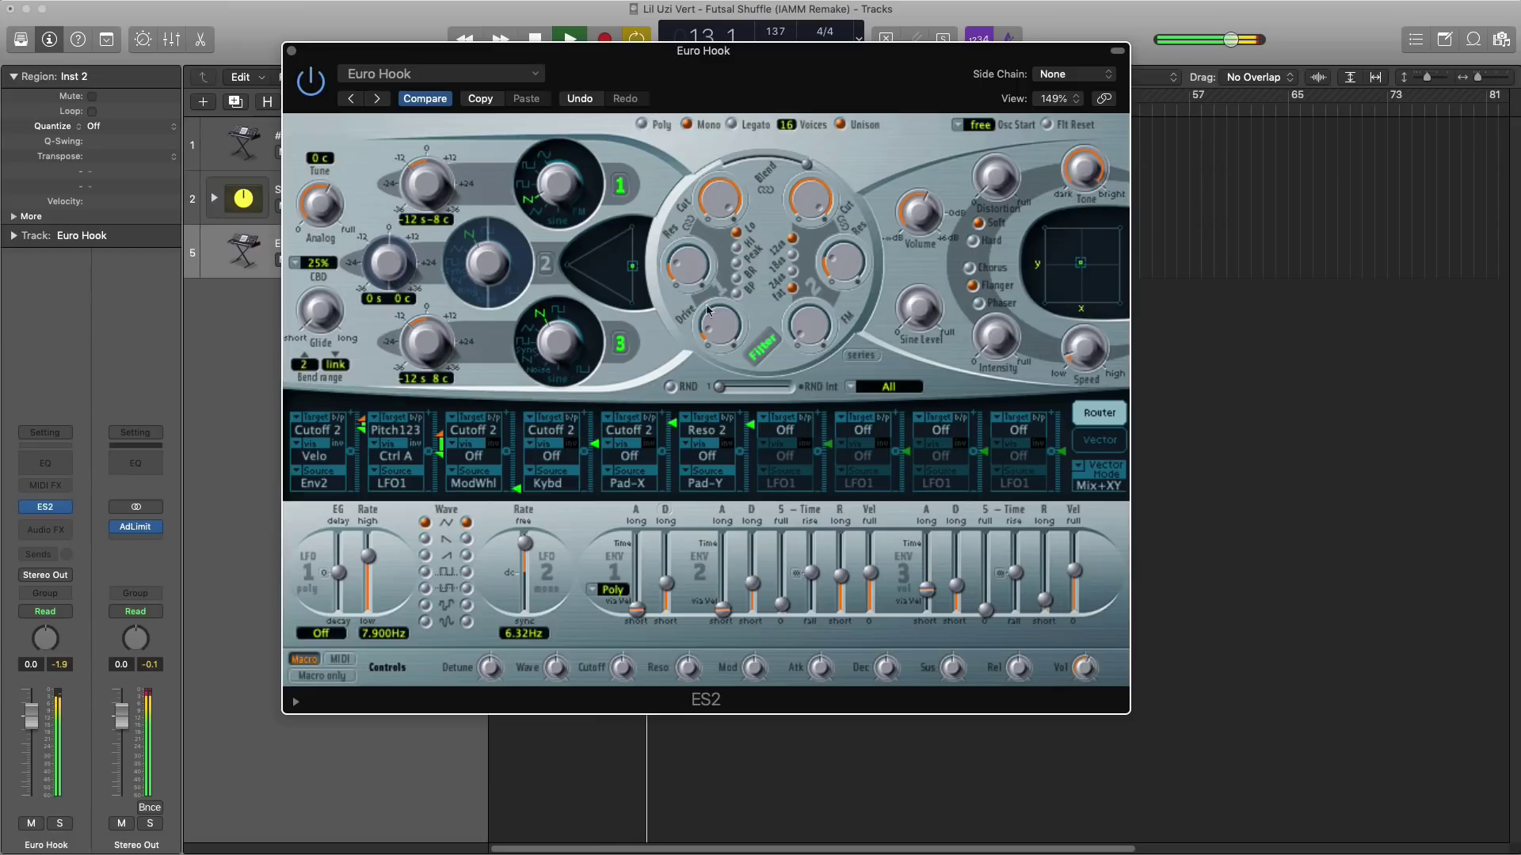
{"action": "left_click", "coordinate": [291, 51]}
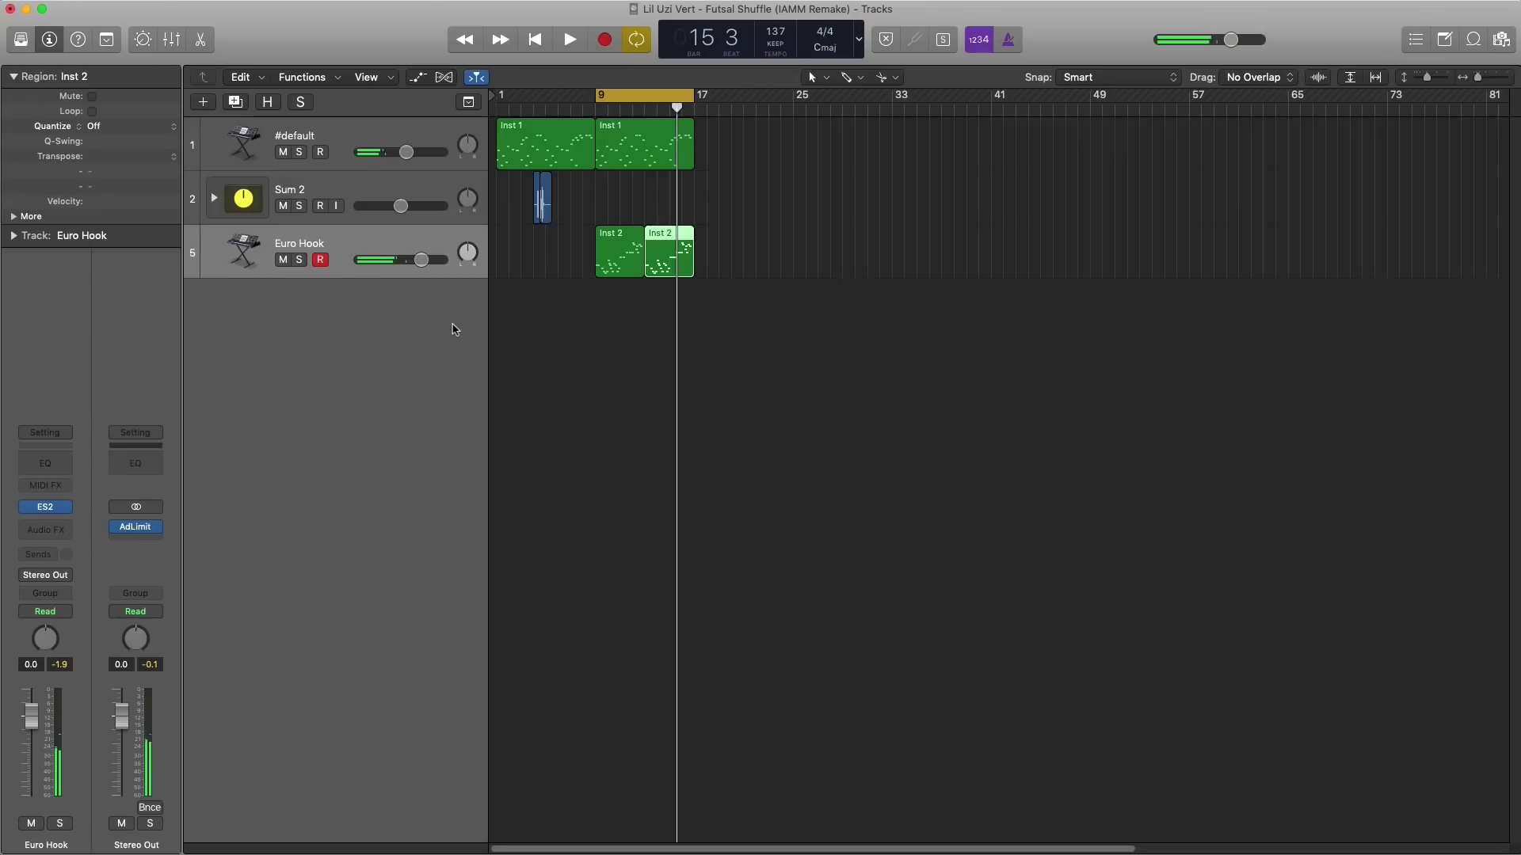
Step: Add a Channel EQ to the Euro Hook track and set its low cut to 1000 Hz, 36 dB/Oct, with Q 0.21
{"action": "left_click", "coordinate": [50, 463]}
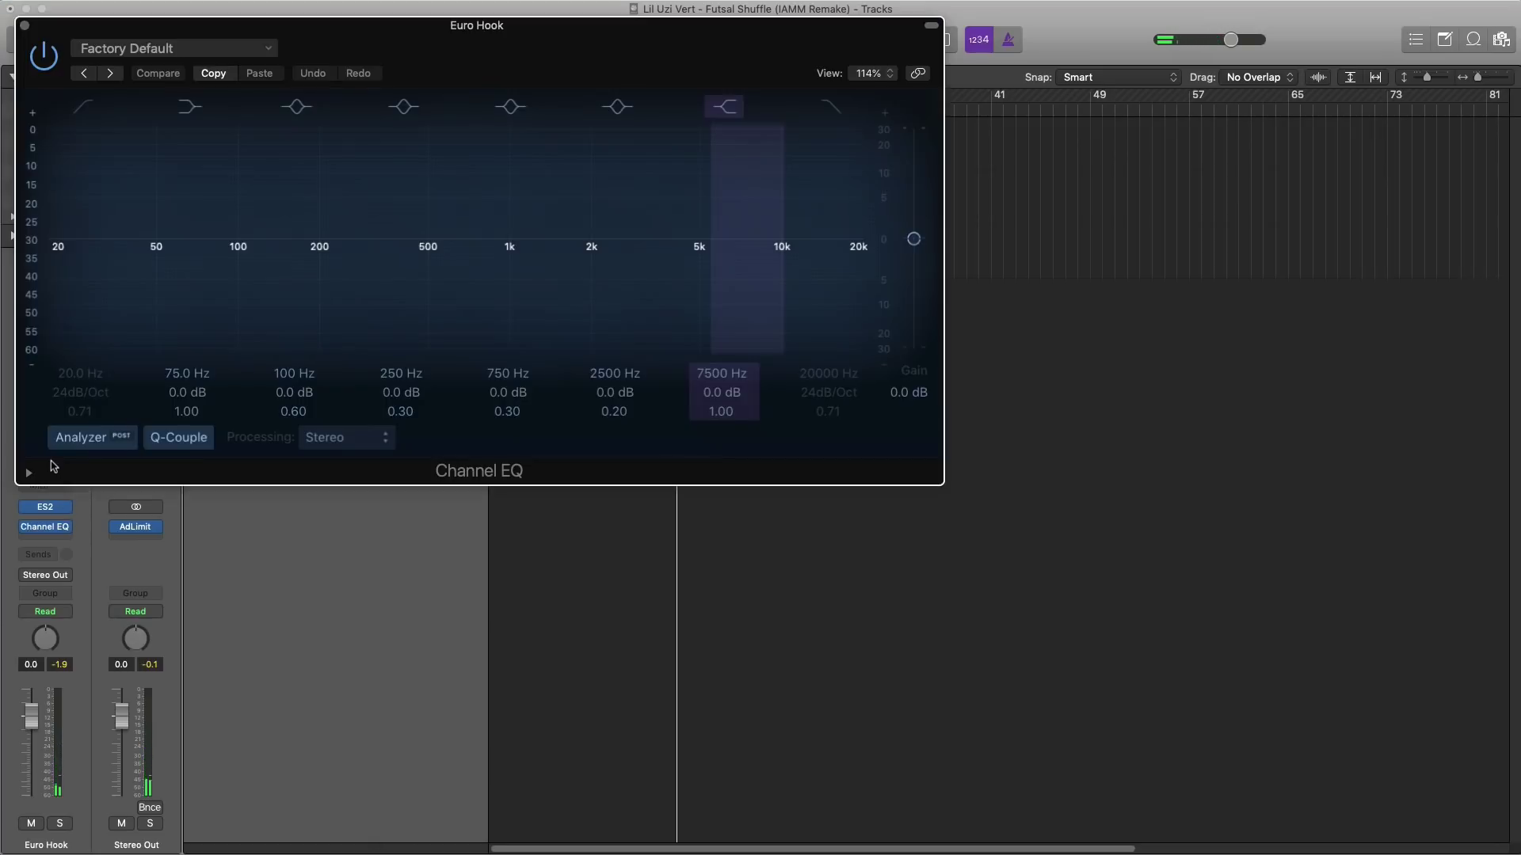
{"action": "left_click", "coordinate": [84, 107]}
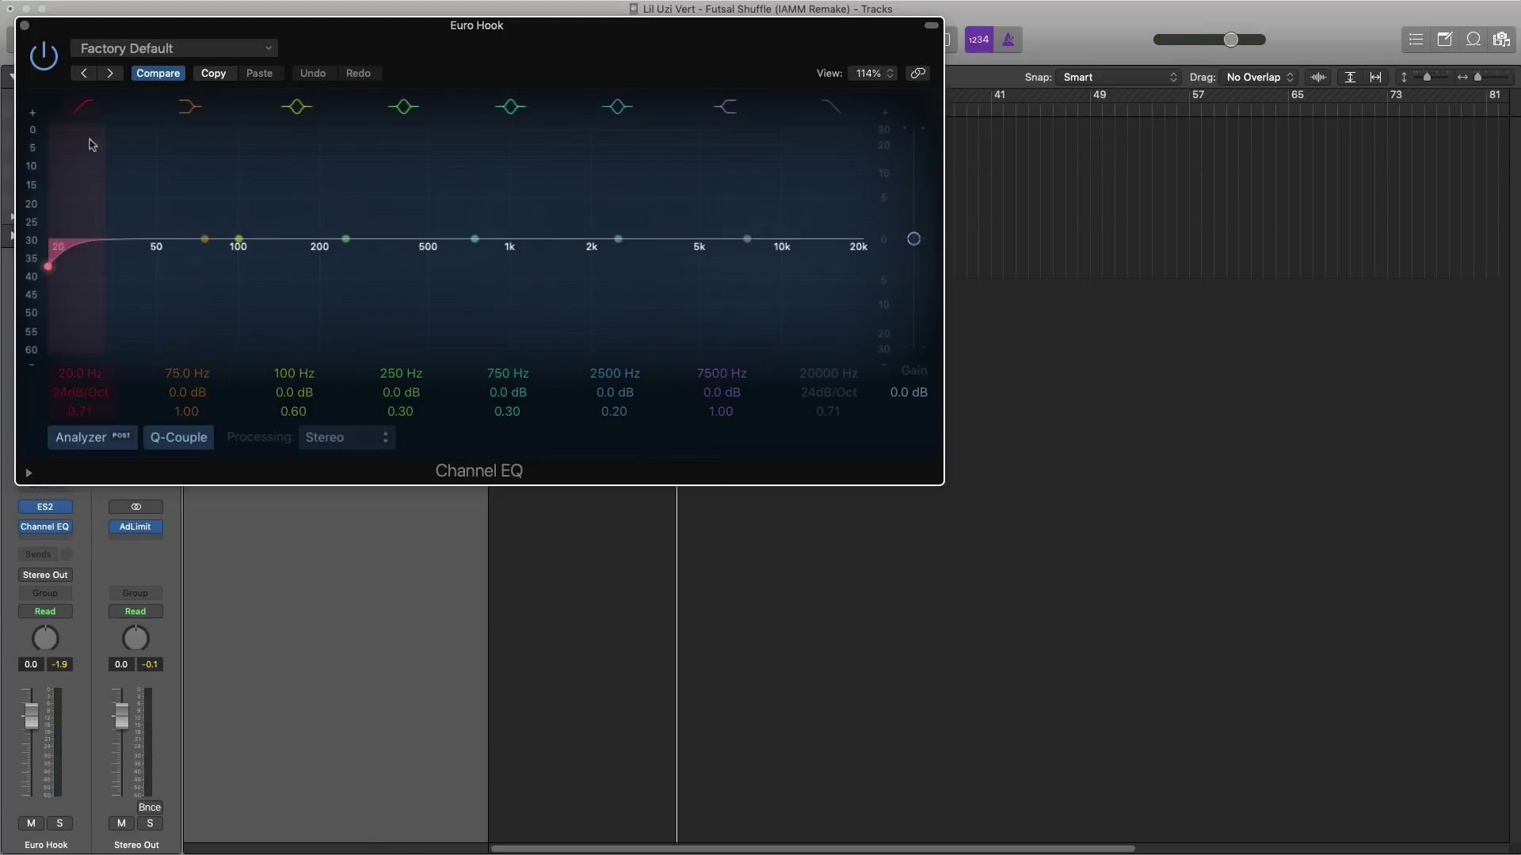
{"action": "key", "text": "space"}
{"action": "left_click_drag", "start_coordinate": [75, 375], "coordinate": [75, 268]}
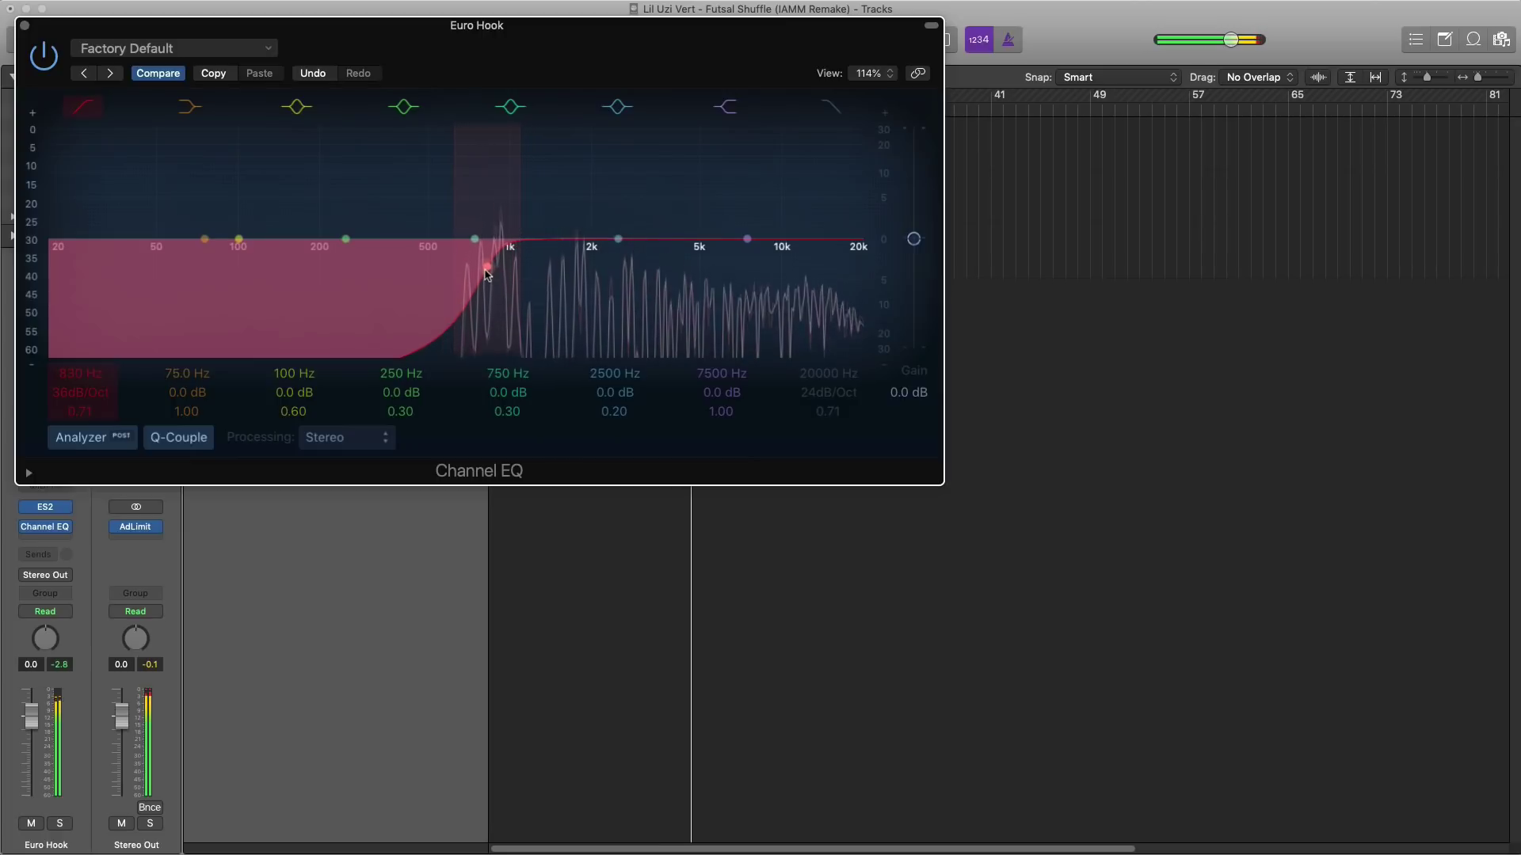
{"action": "left_click_drag", "start_coordinate": [79, 411], "coordinate": [79, 424]}
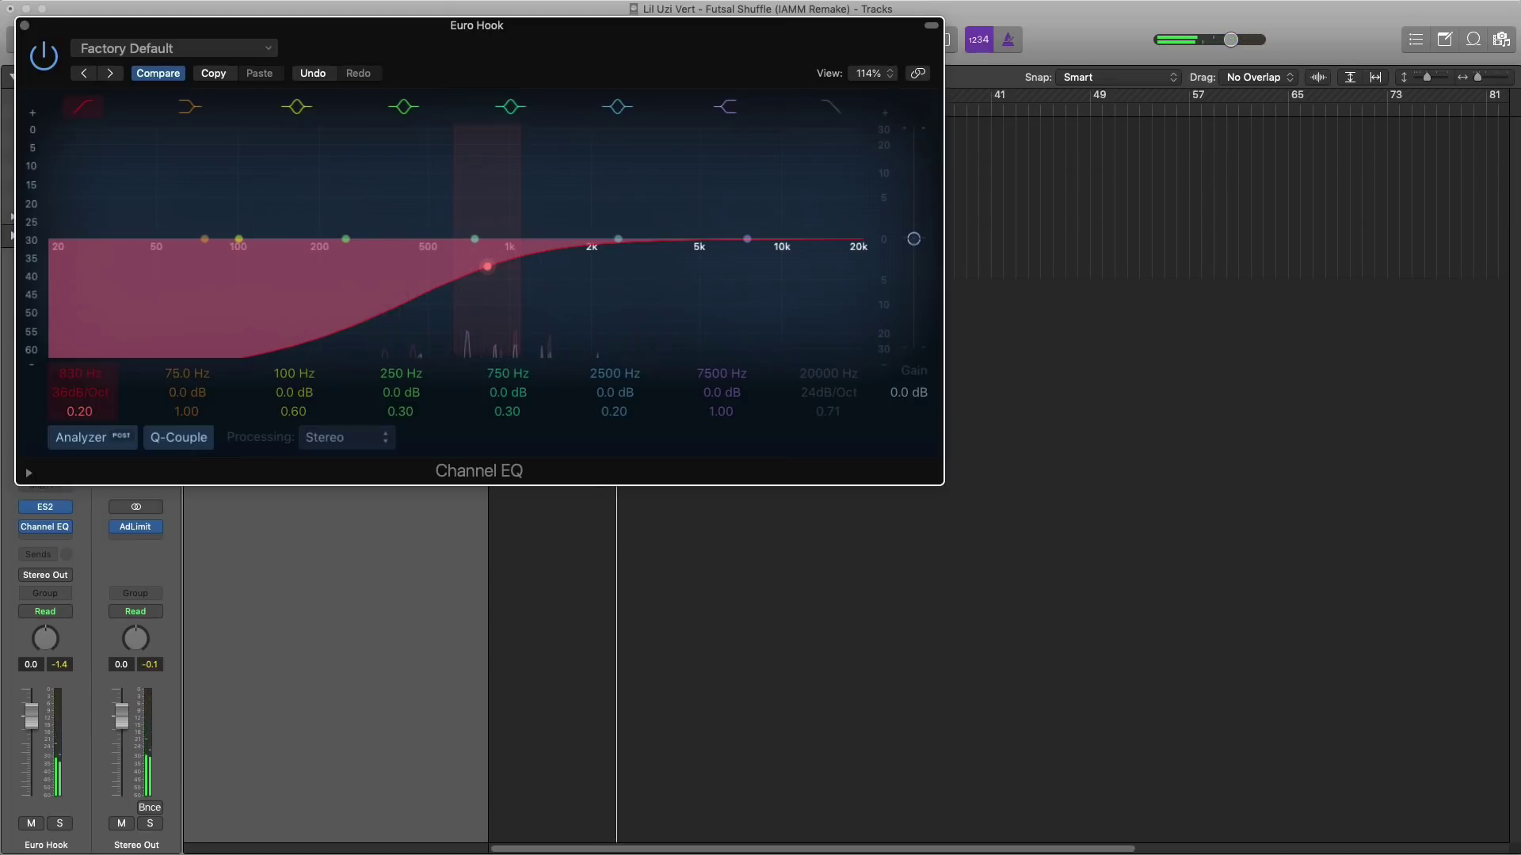
{"action": "left_click_drag", "start_coordinate": [86, 415], "coordinate": [92, 369]}
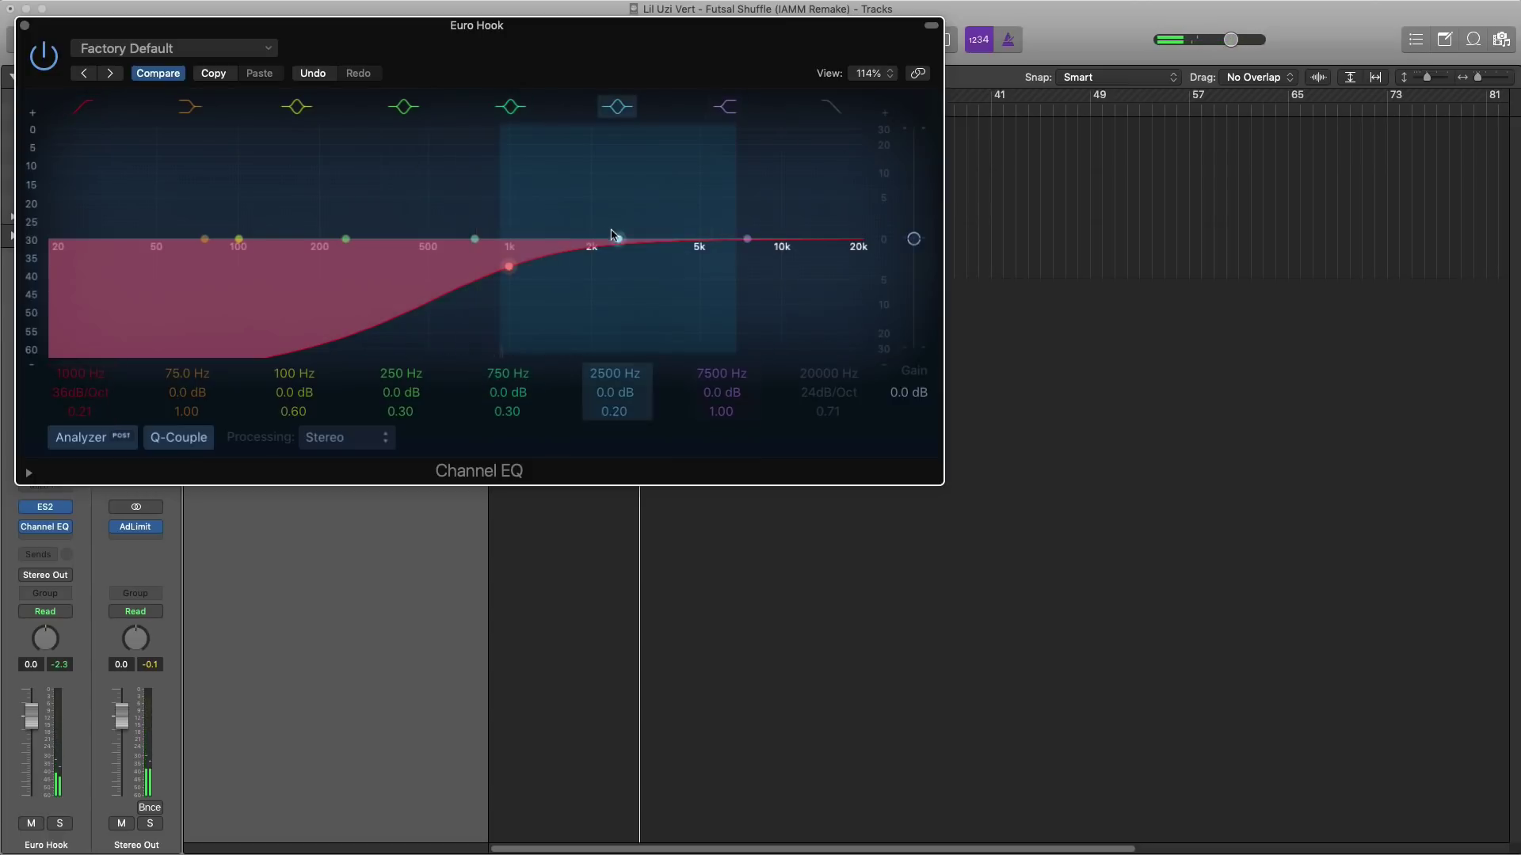
Step: Boost the Channel EQ's upper-mid bell by 1.0 dB at 3800 Hz and switch off the high shelf band
{"action": "left_click_drag", "start_coordinate": [746, 238], "coordinate": [667, 230]}
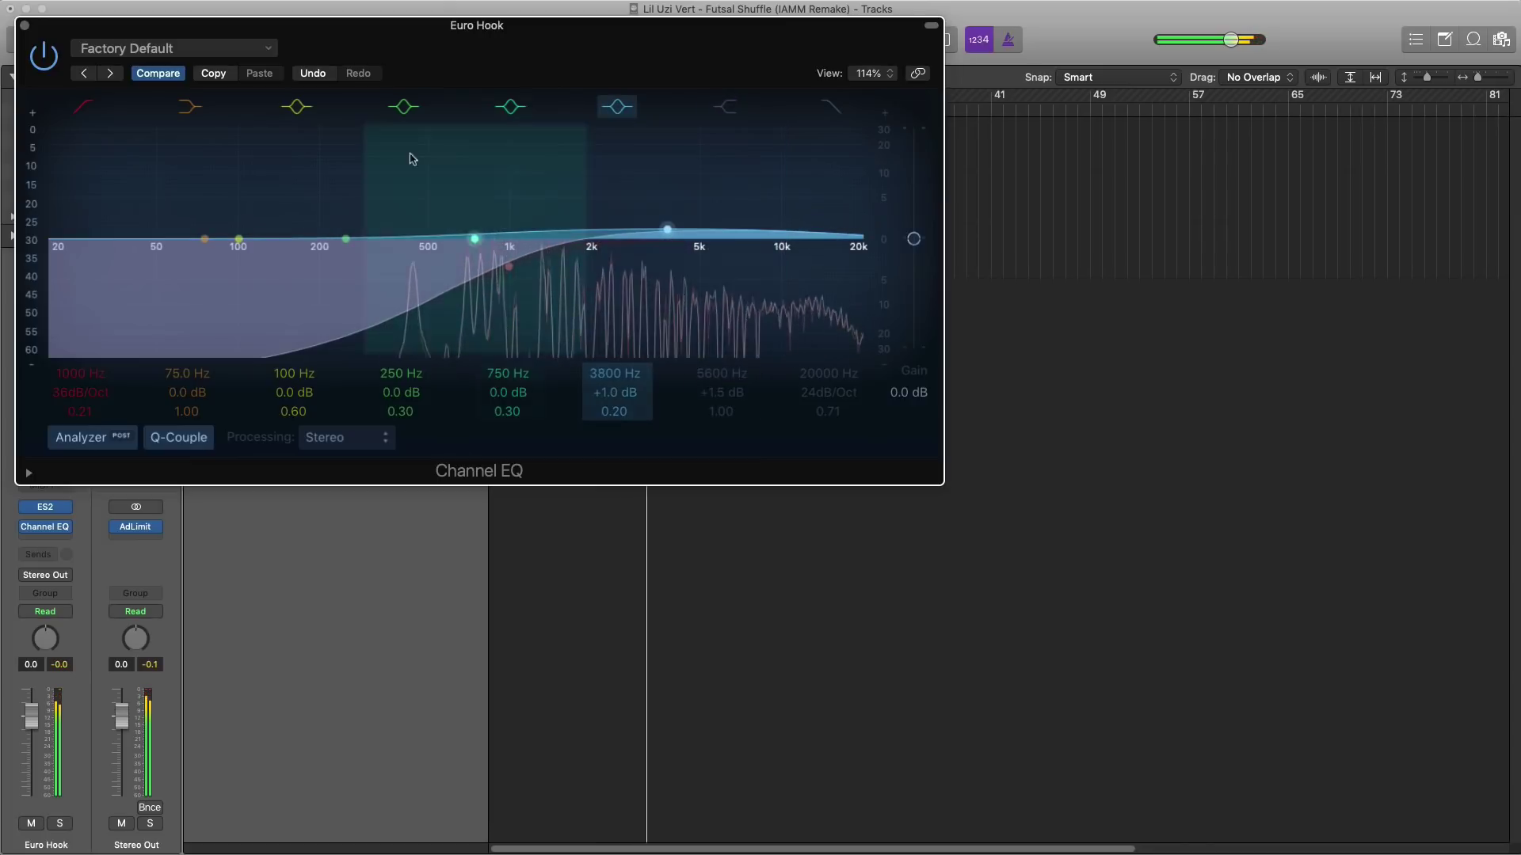
{"action": "left_click", "coordinate": [24, 25]}
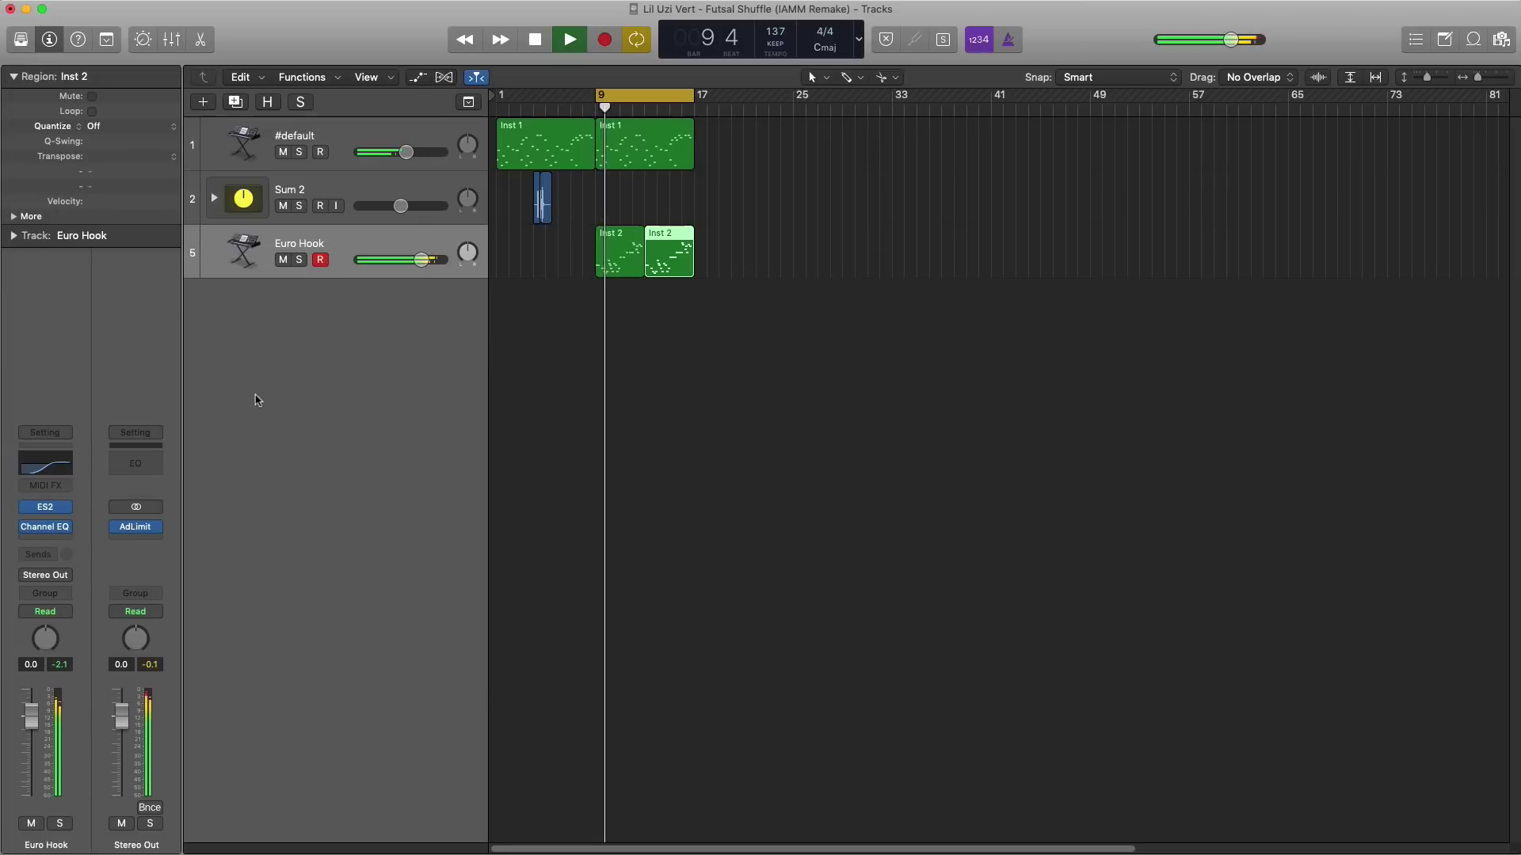
{"action": "key", "text": "space"}
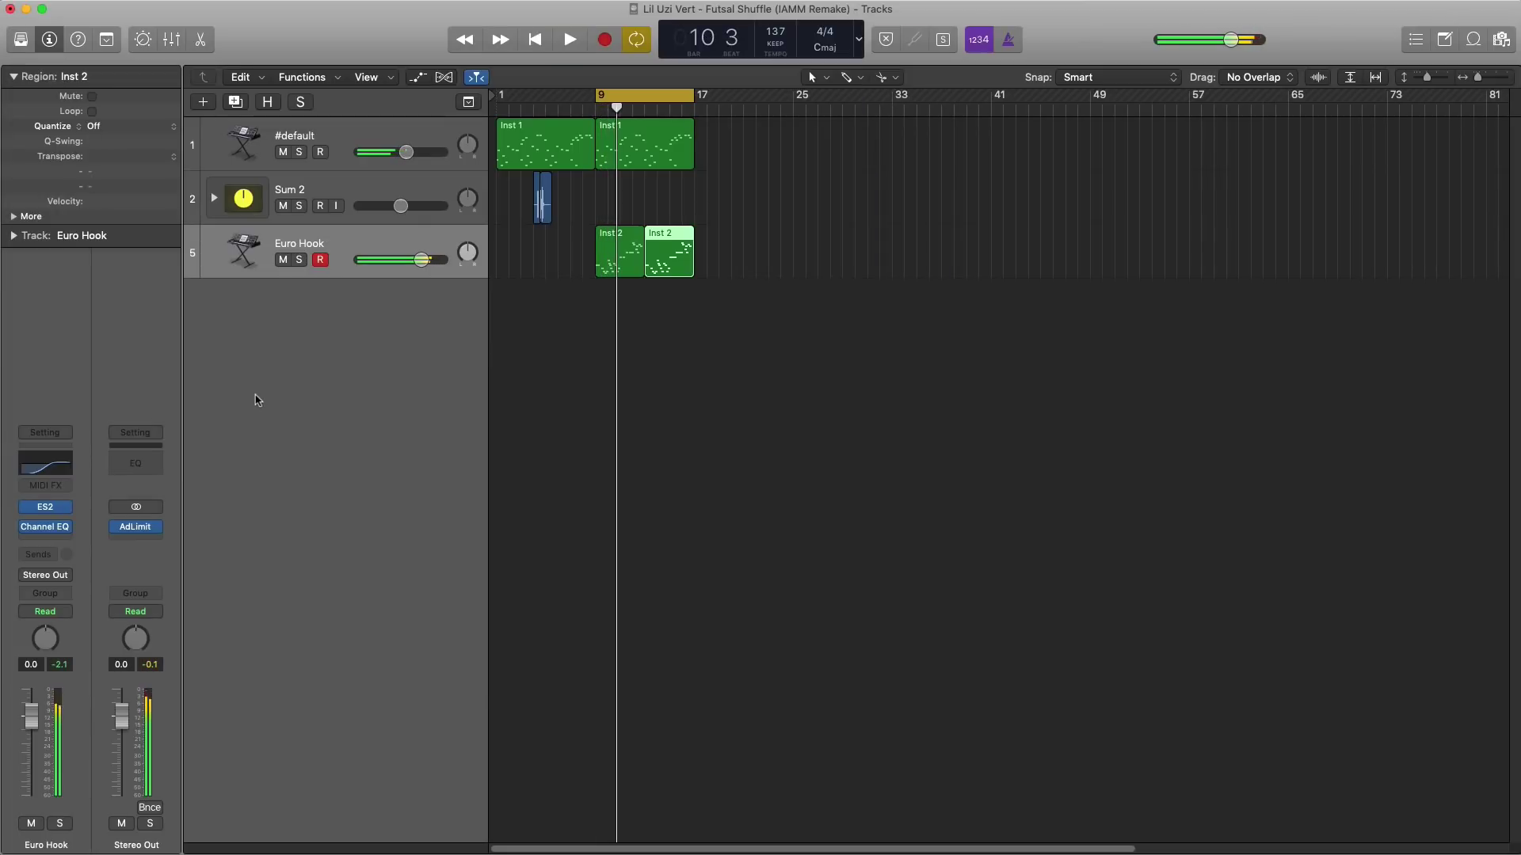
Step: Insert a stereo Overdrive after the Channel EQ and lower the Euro Hook track's volume to -6.0 dB
{"action": "left_click", "coordinate": [55, 541]}
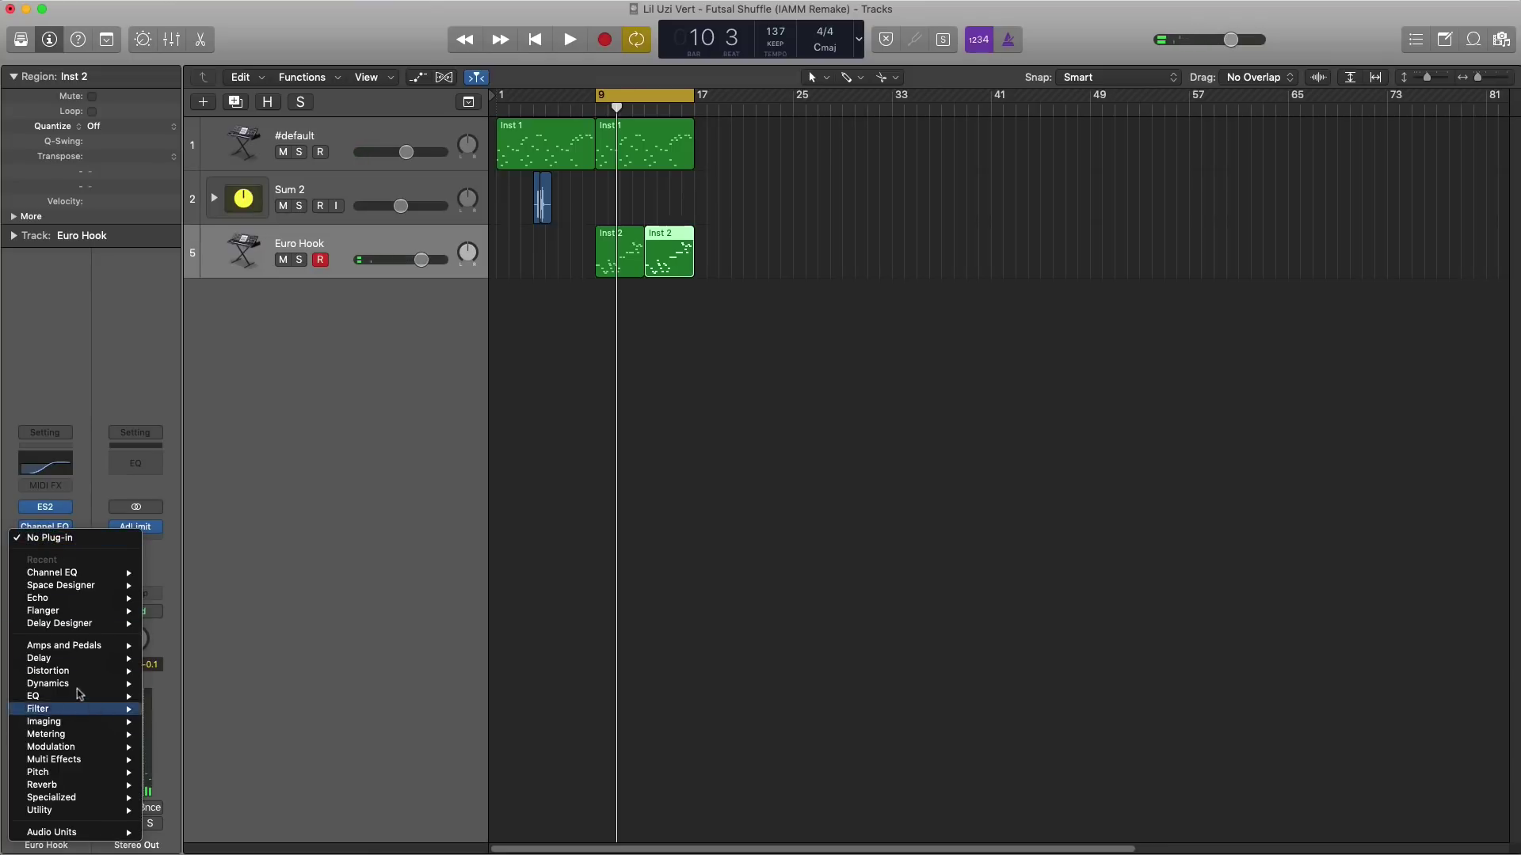
{"action": "mouse_move", "coordinate": [79, 672]}
{"action": "mouse_move", "coordinate": [228, 722]}
{"action": "left_click", "coordinate": [294, 723]}
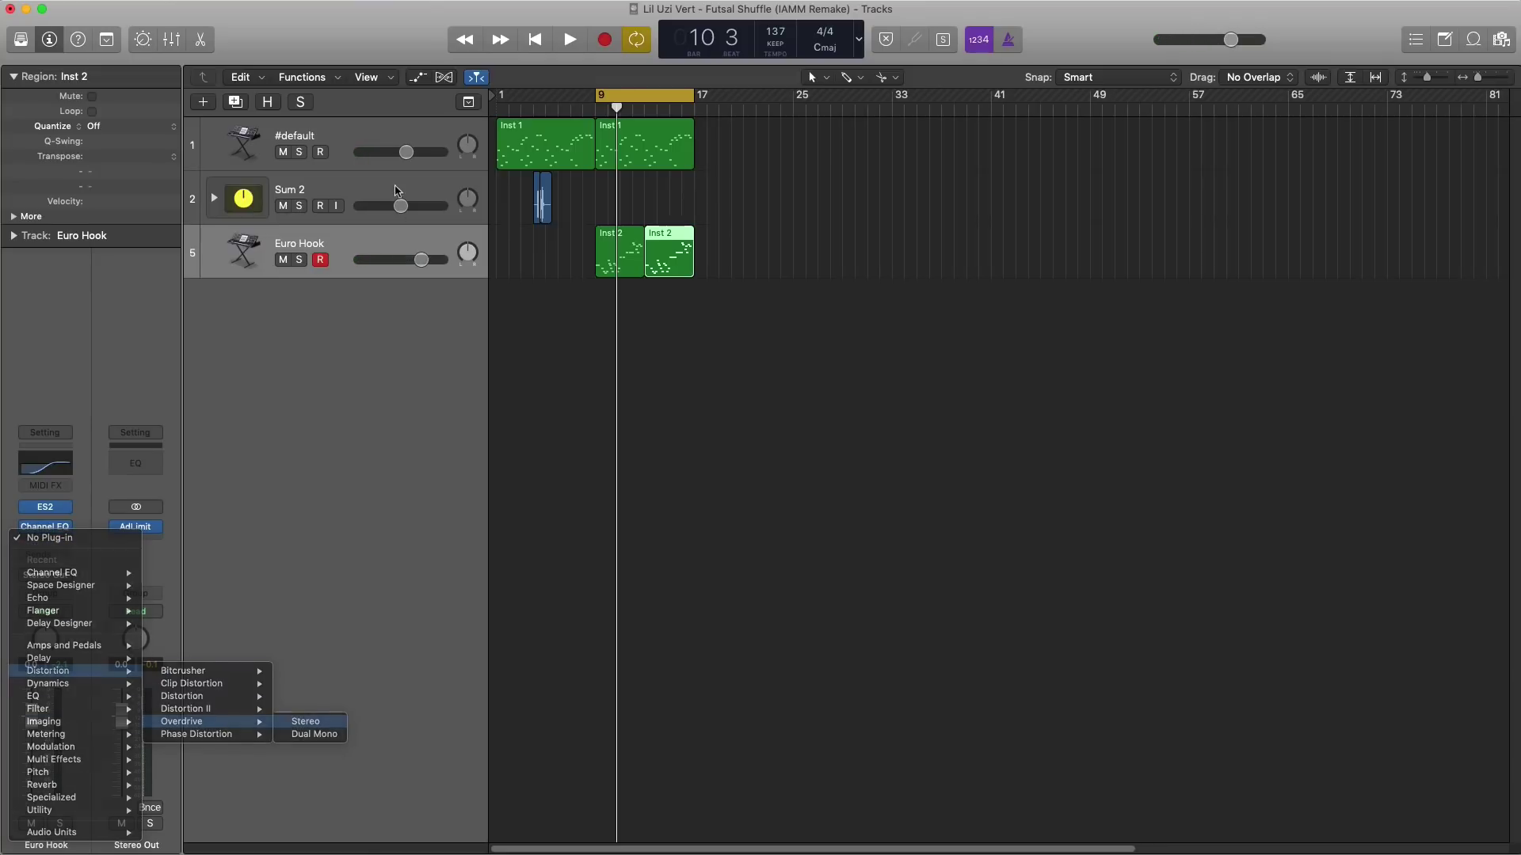
{"action": "left_click_drag", "start_coordinate": [239, 11], "coordinate": [674, 446]}
{"action": "left_click_drag", "start_coordinate": [421, 266], "coordinate": [400, 260]}
{"action": "key", "text": "space"}
{"action": "left_click_drag", "start_coordinate": [569, 593], "coordinate": [556, 473]}
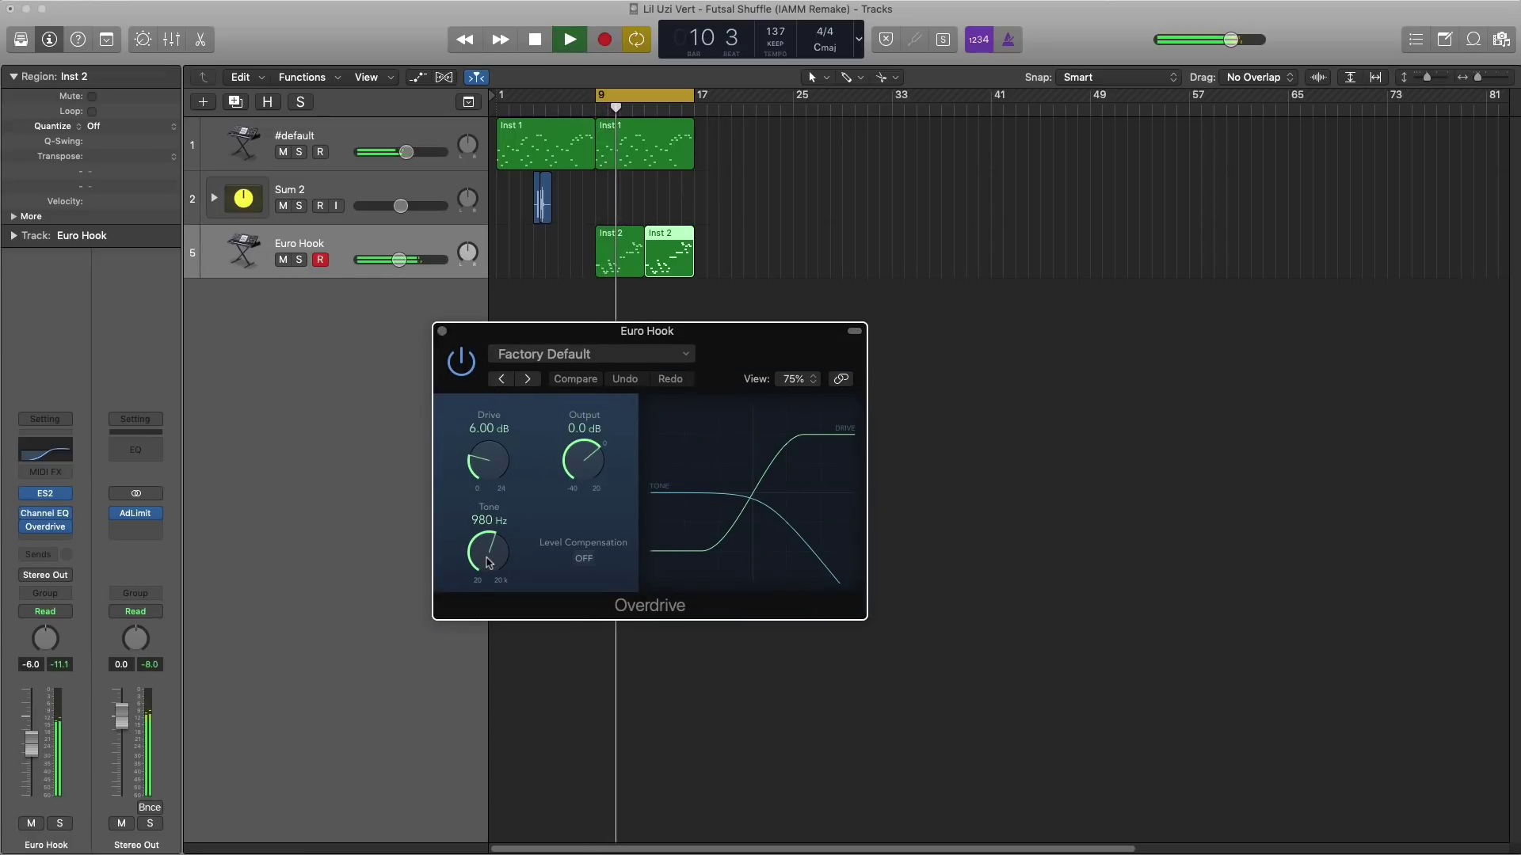
Step: Set the Overdrive's Drive to 2.00 dB and its Tone to 8900 Hz while listening to the melody
{"action": "left_click_drag", "start_coordinate": [489, 563], "coordinate": [489, 559]}
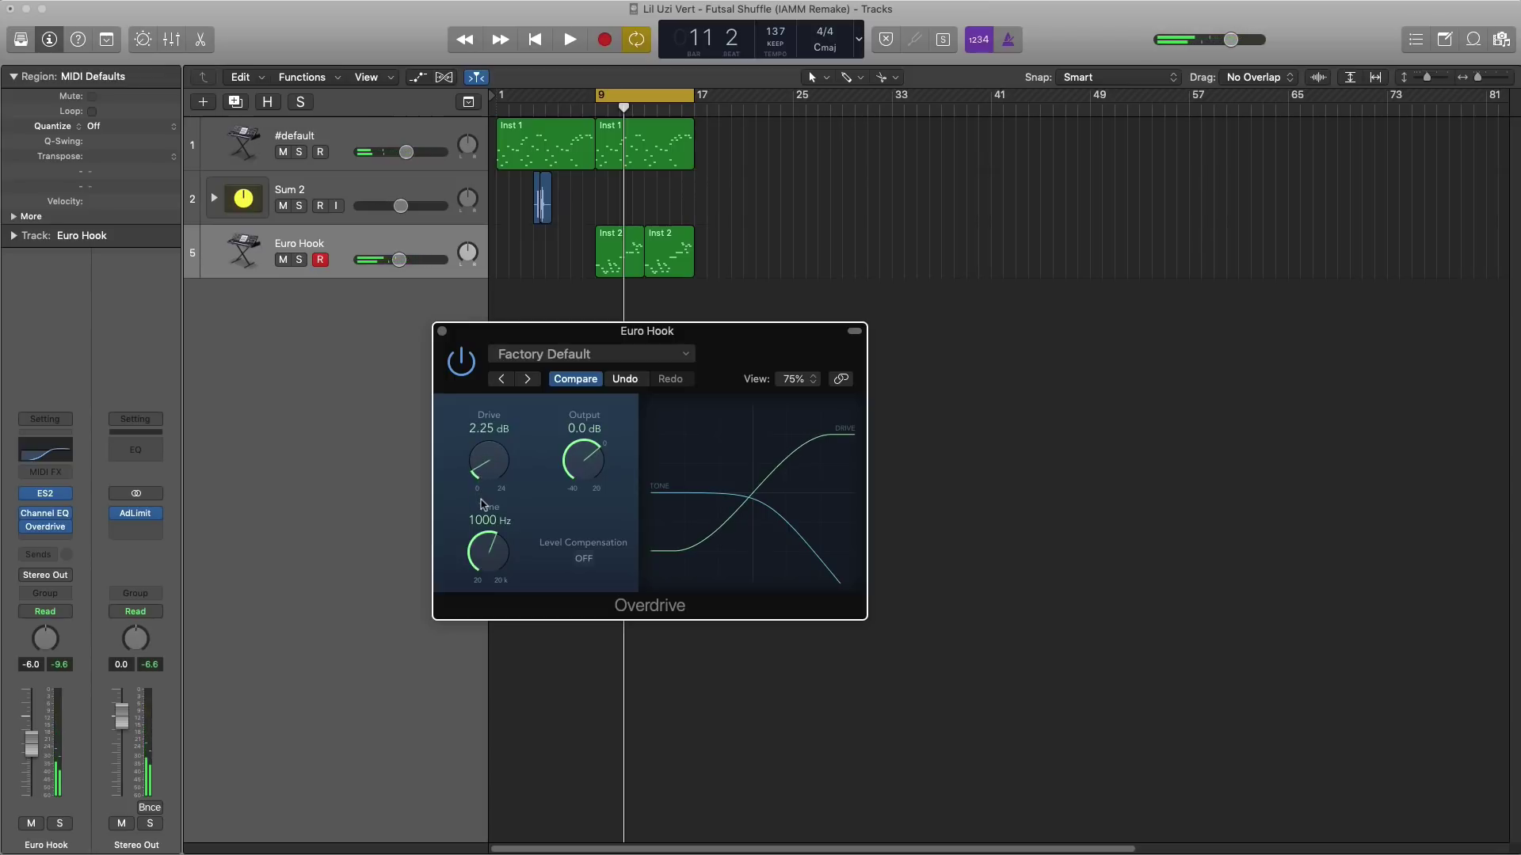
{"action": "key", "text": "space"}
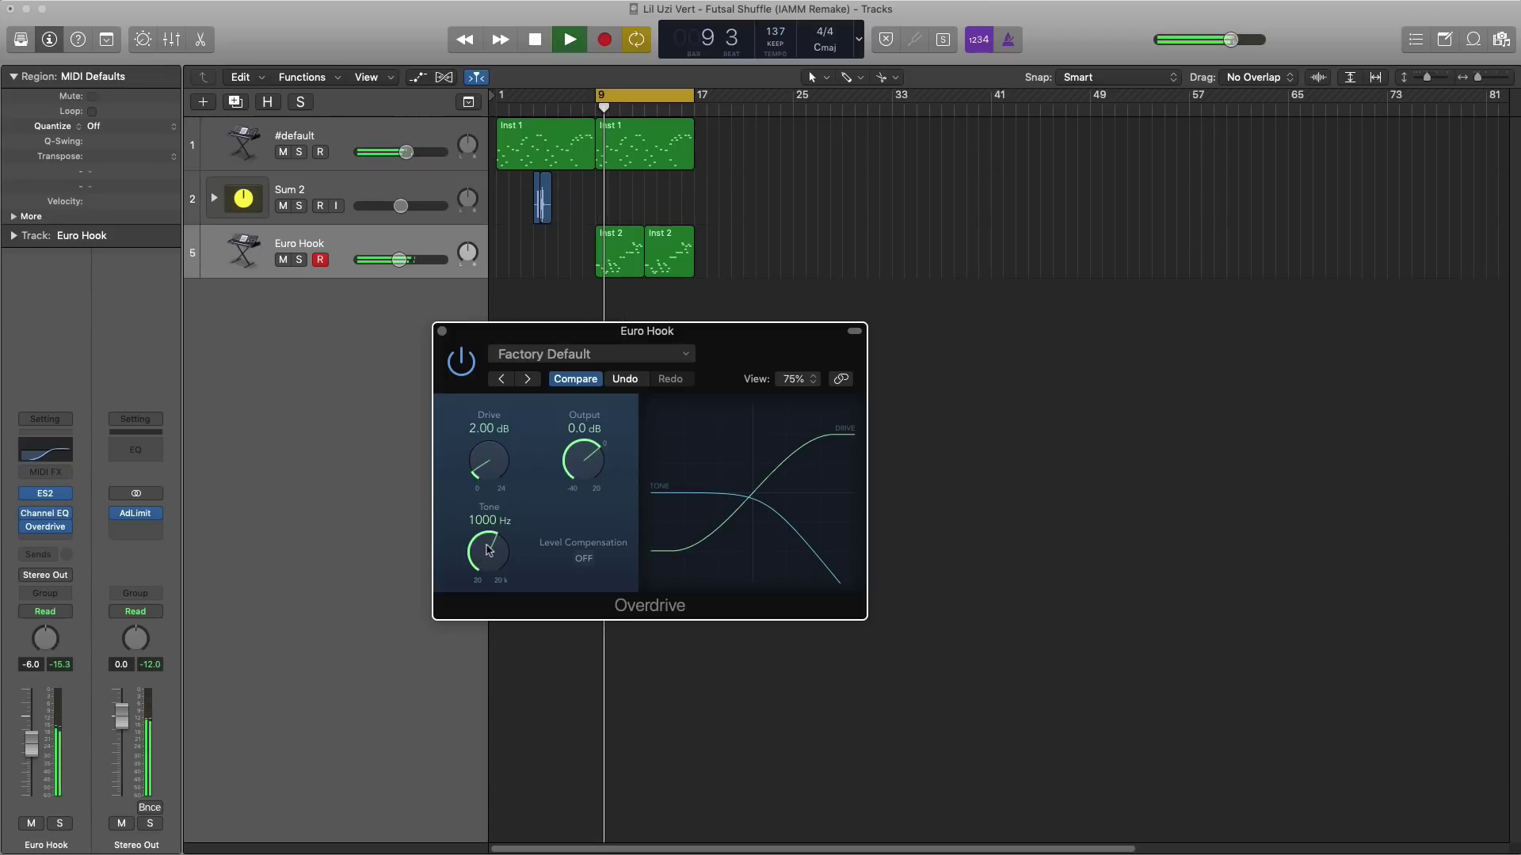
{"action": "left_click_drag", "start_coordinate": [487, 550], "coordinate": [487, 531]}
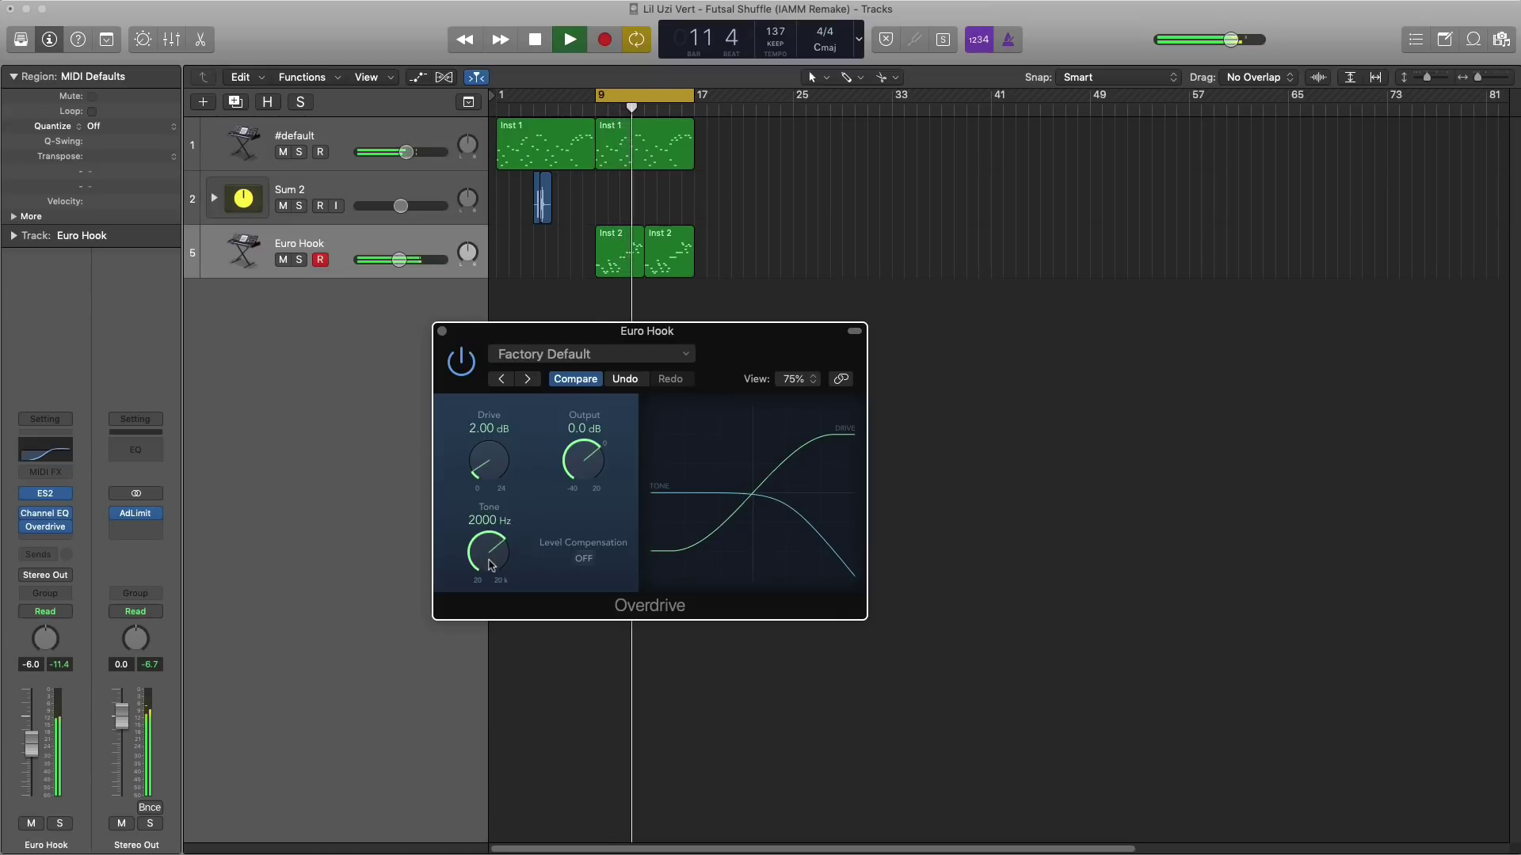
{"action": "left_click_drag", "start_coordinate": [489, 566], "coordinate": [497, 516]}
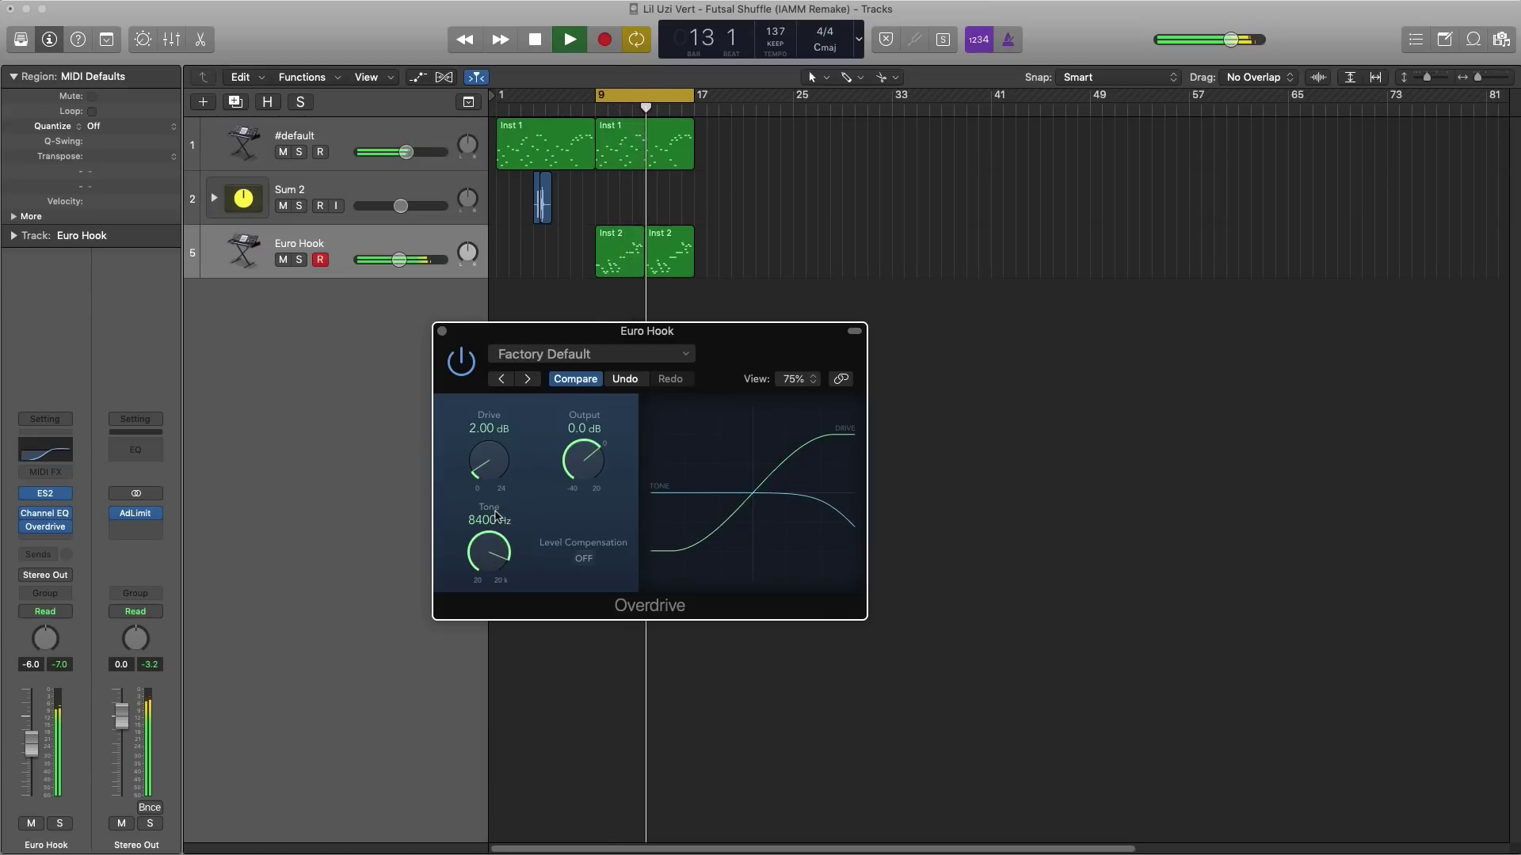
{"action": "left_click_drag", "start_coordinate": [496, 555], "coordinate": [496, 551]}
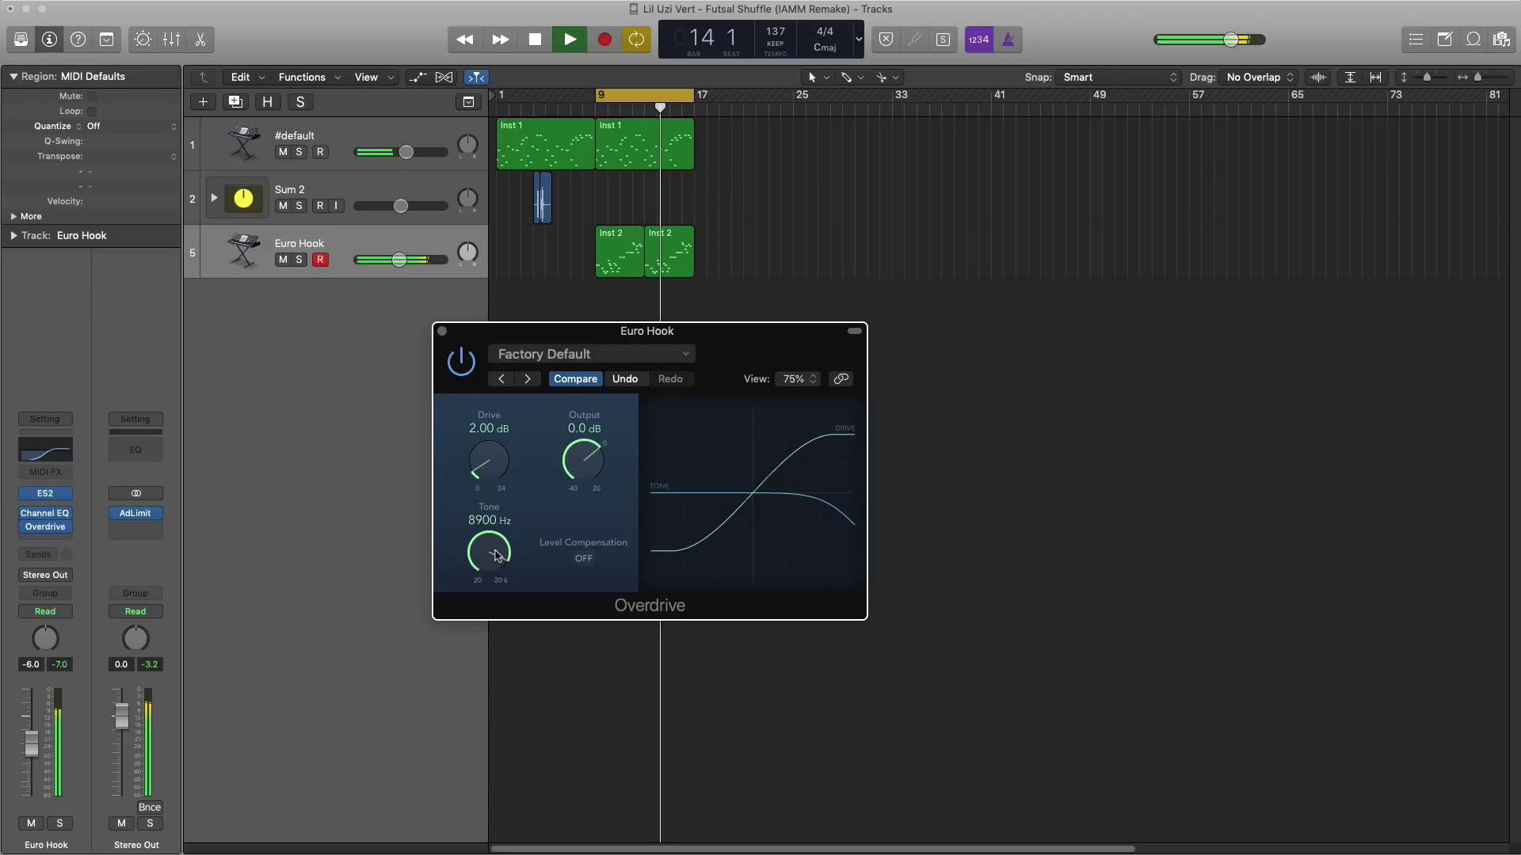
{"action": "left_click", "coordinate": [442, 331]}
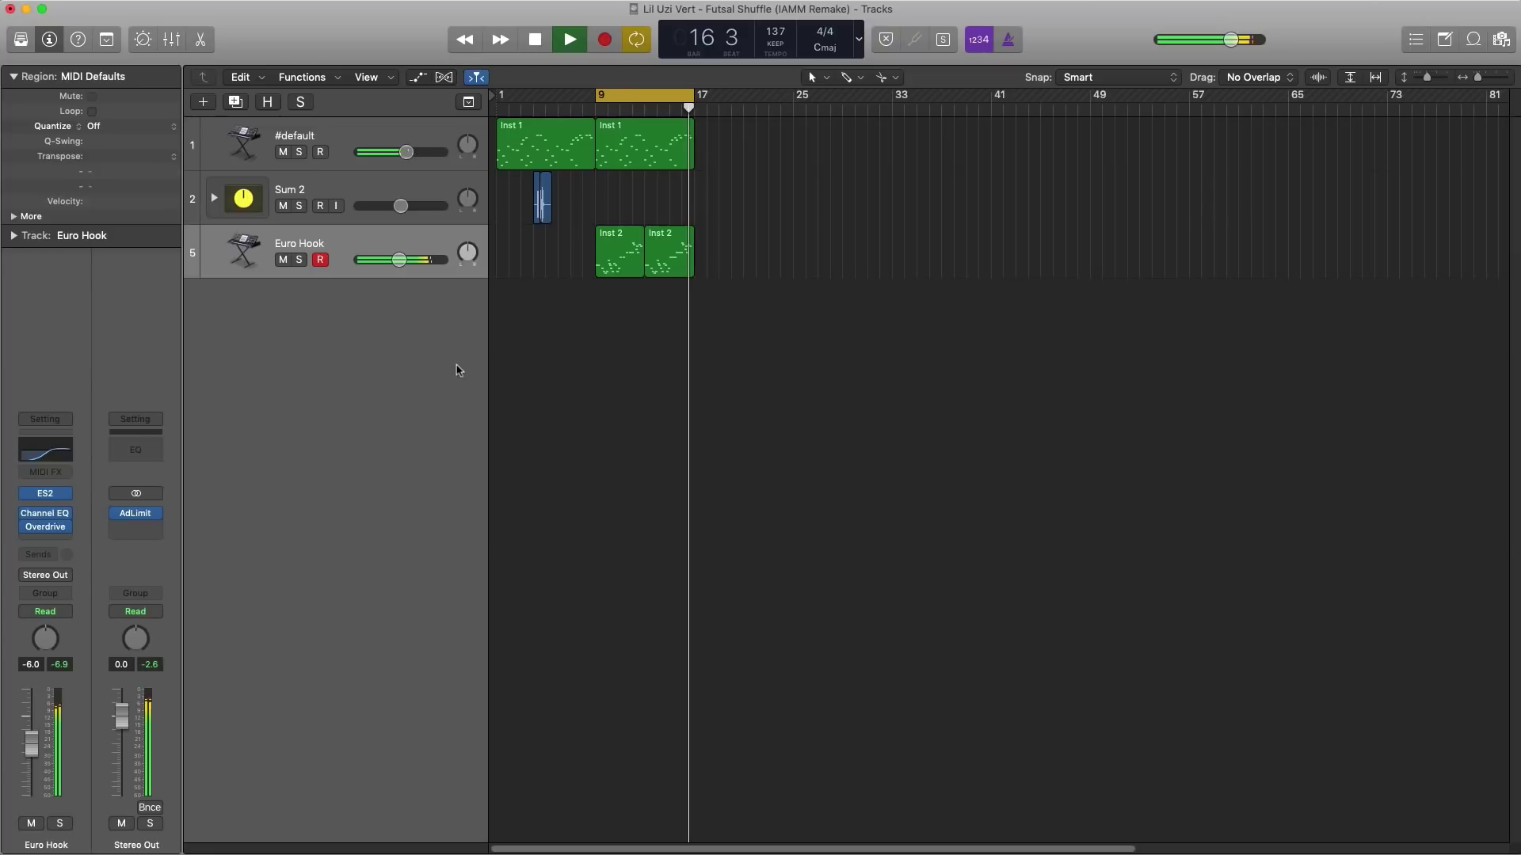
{"action": "key", "text": "space"}
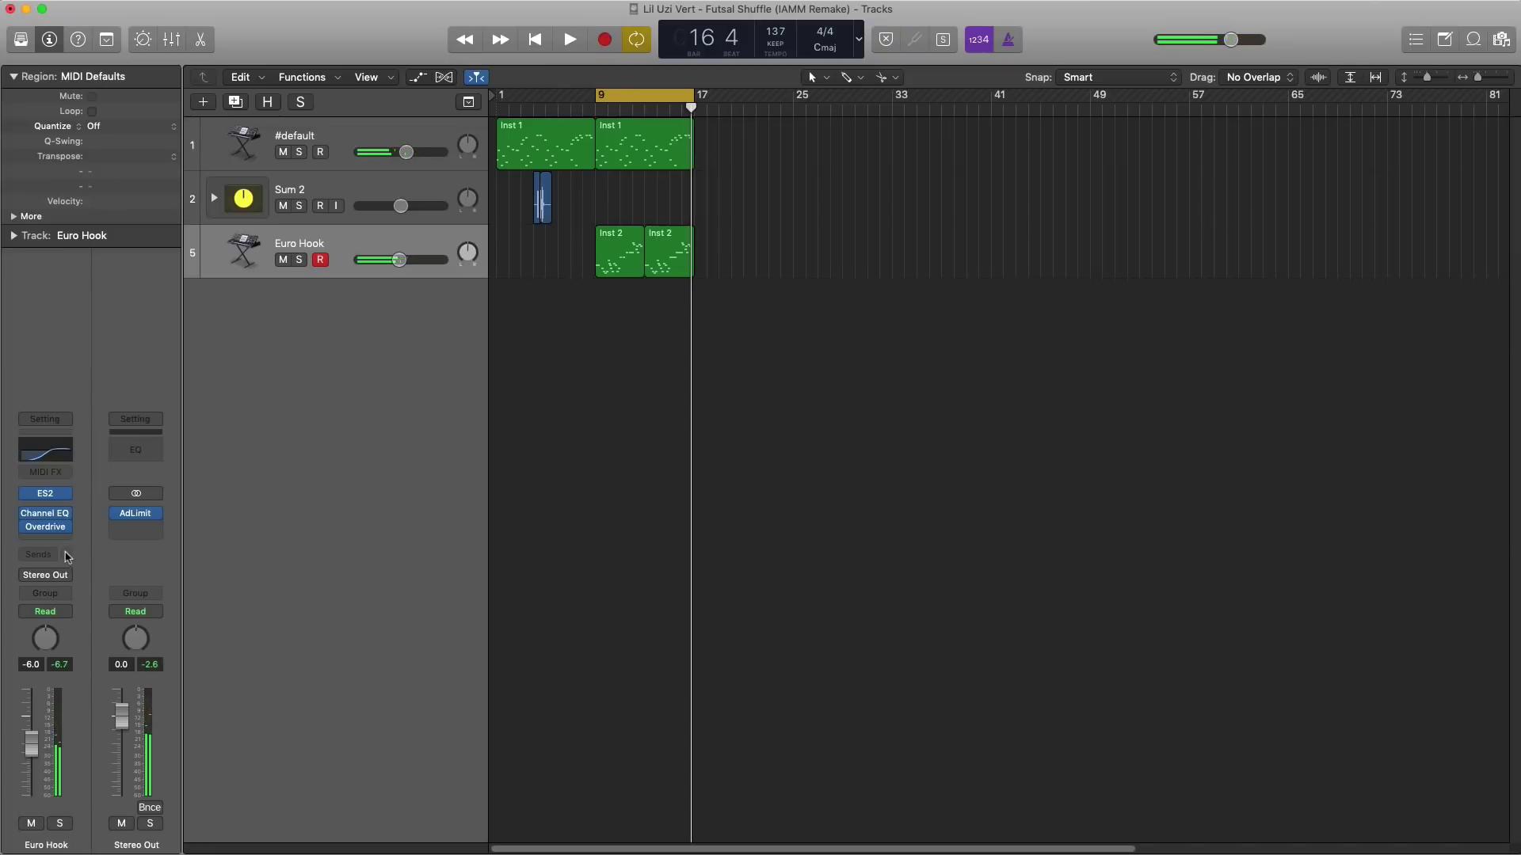
Step: Insert a Chorus after the Overdrive and load its Glimmering Chorus preset during playback
{"action": "left_click", "coordinate": [64, 543]}
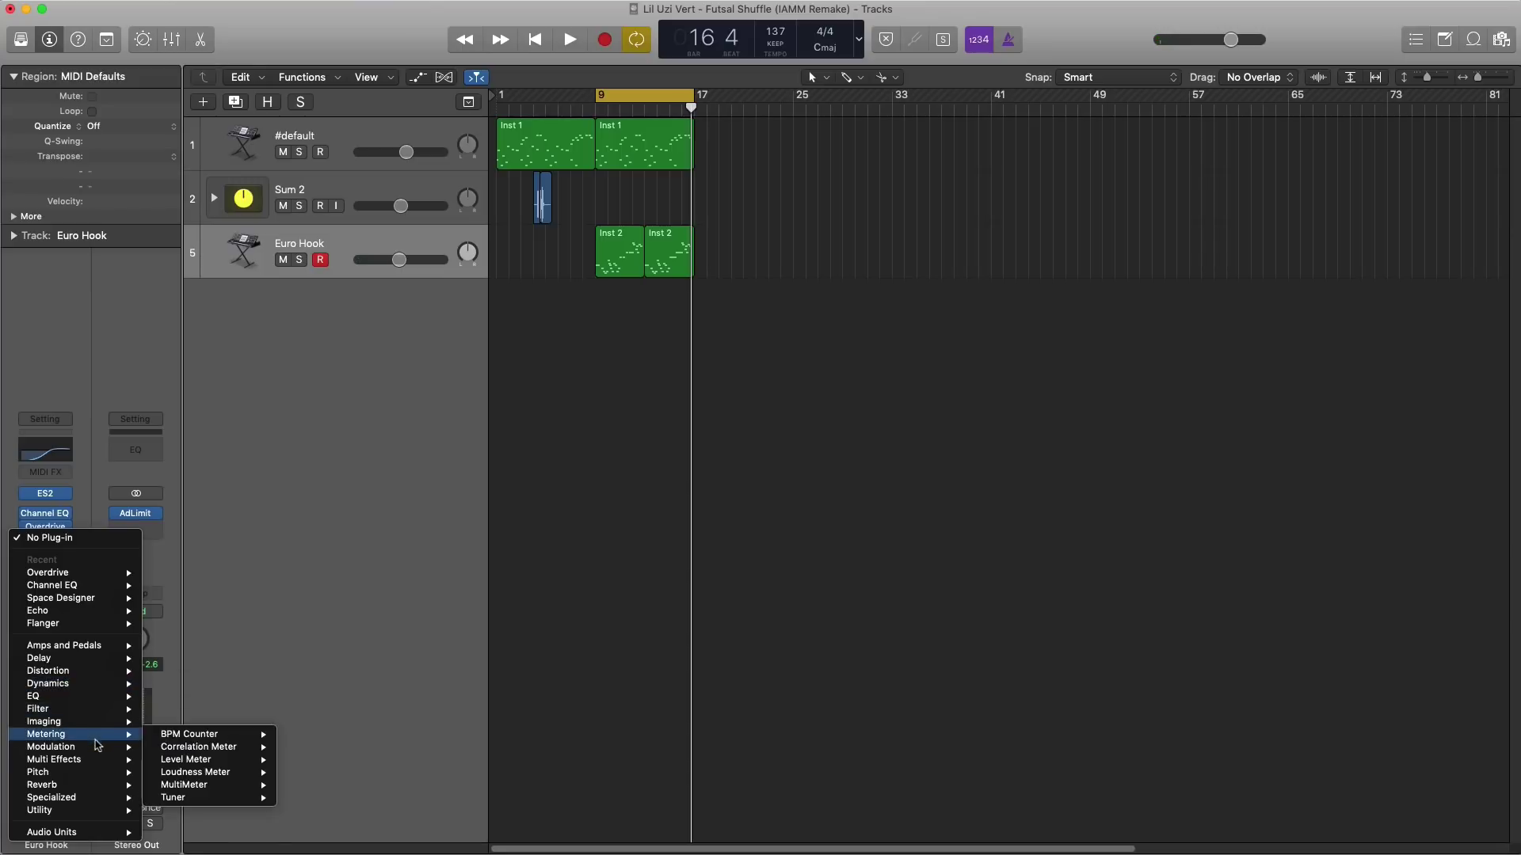
{"action": "mouse_move", "coordinate": [95, 747]}
{"action": "mouse_move", "coordinate": [194, 751]}
{"action": "left_click", "coordinate": [309, 747]}
{"action": "key", "text": "space"}
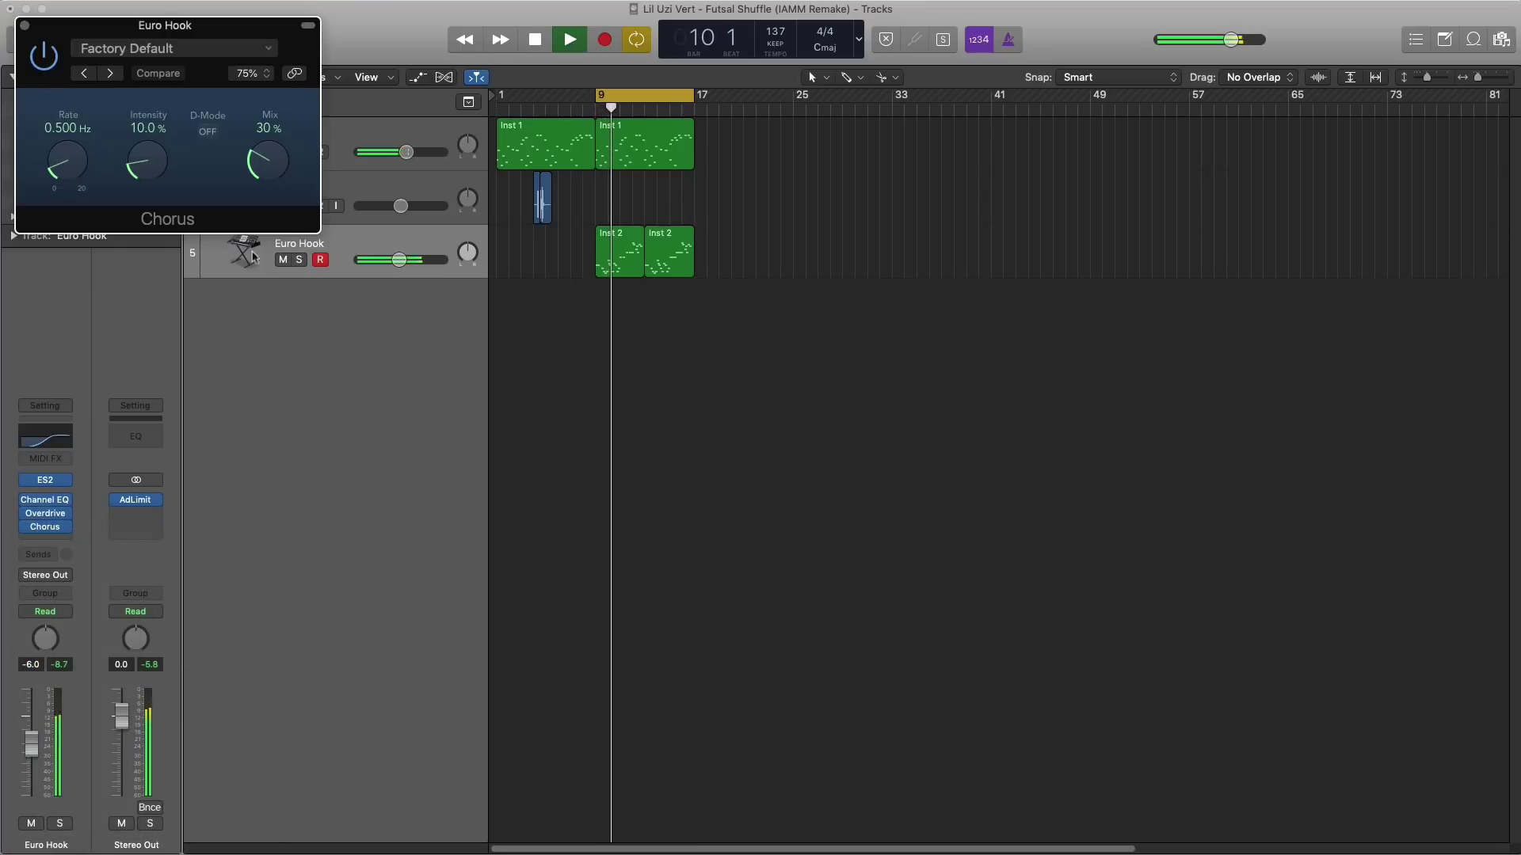
{"action": "left_click_drag", "start_coordinate": [252, 42], "coordinate": [736, 286]}
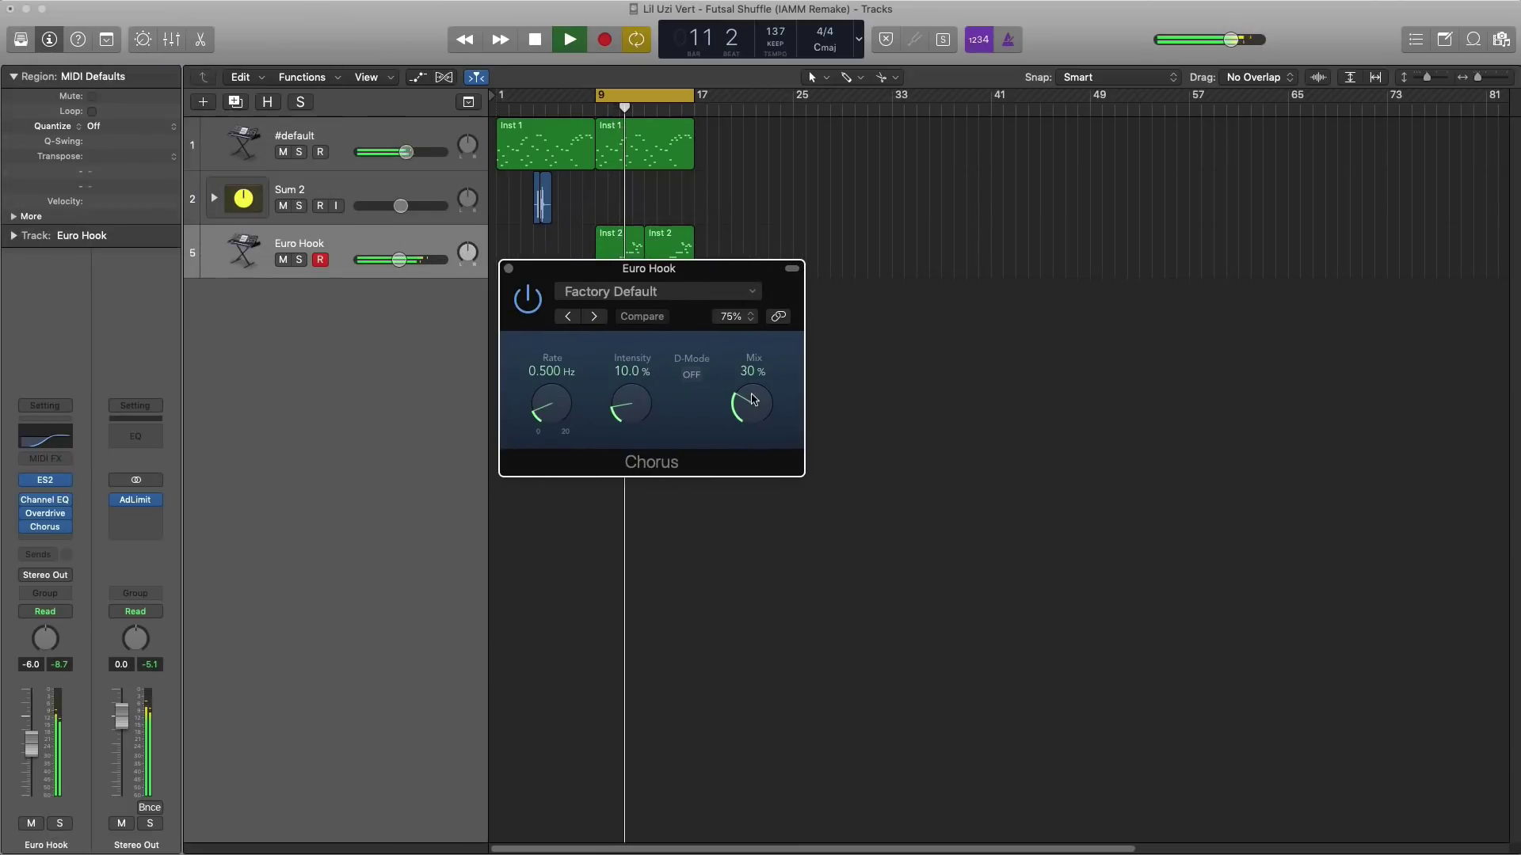
{"action": "left_click", "coordinate": [593, 316]}
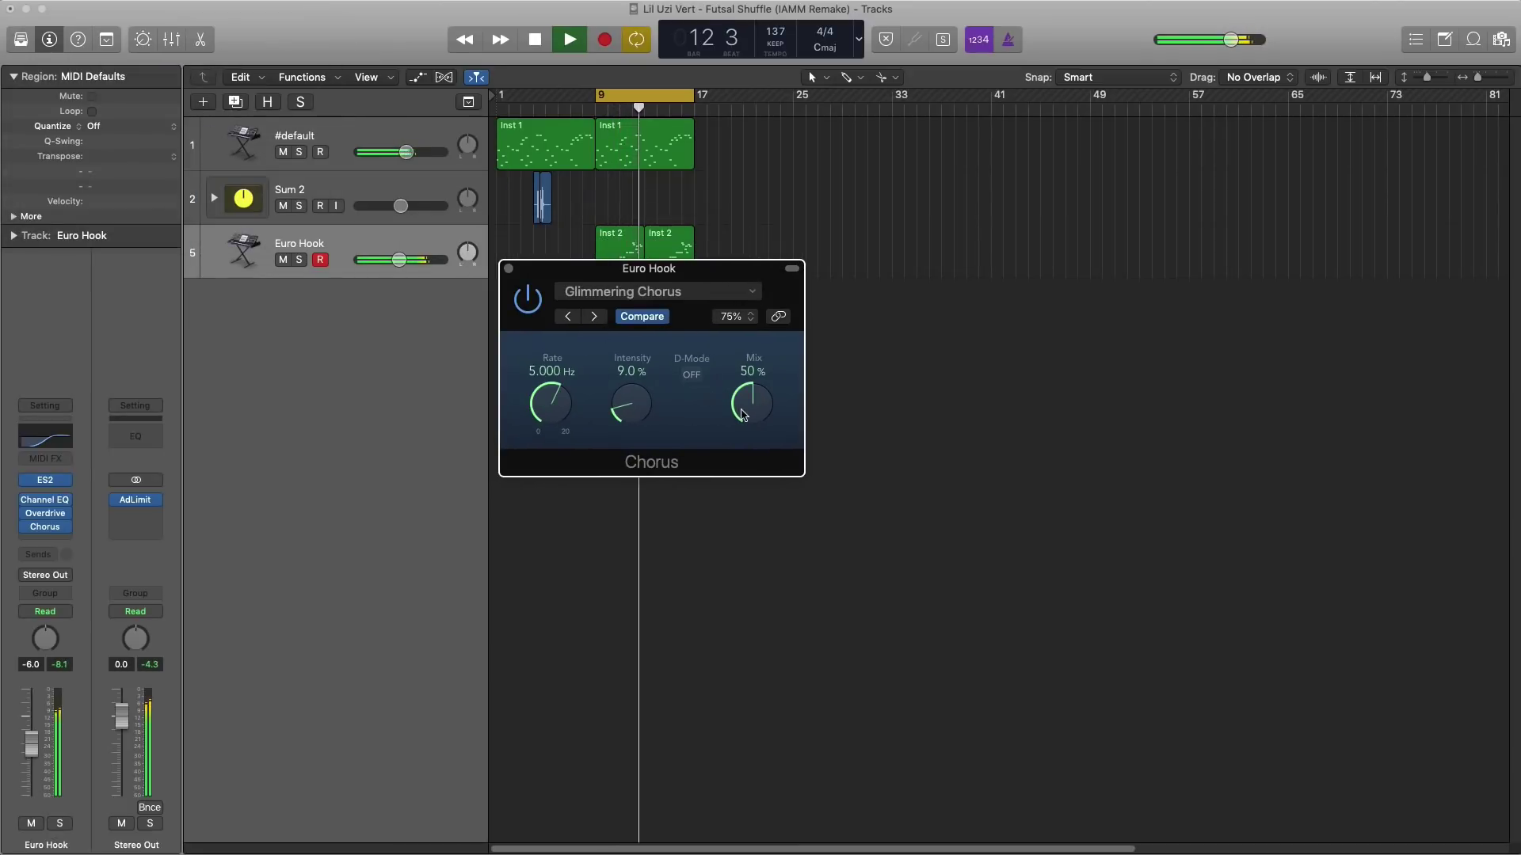
{"action": "left_click", "coordinate": [508, 268]}
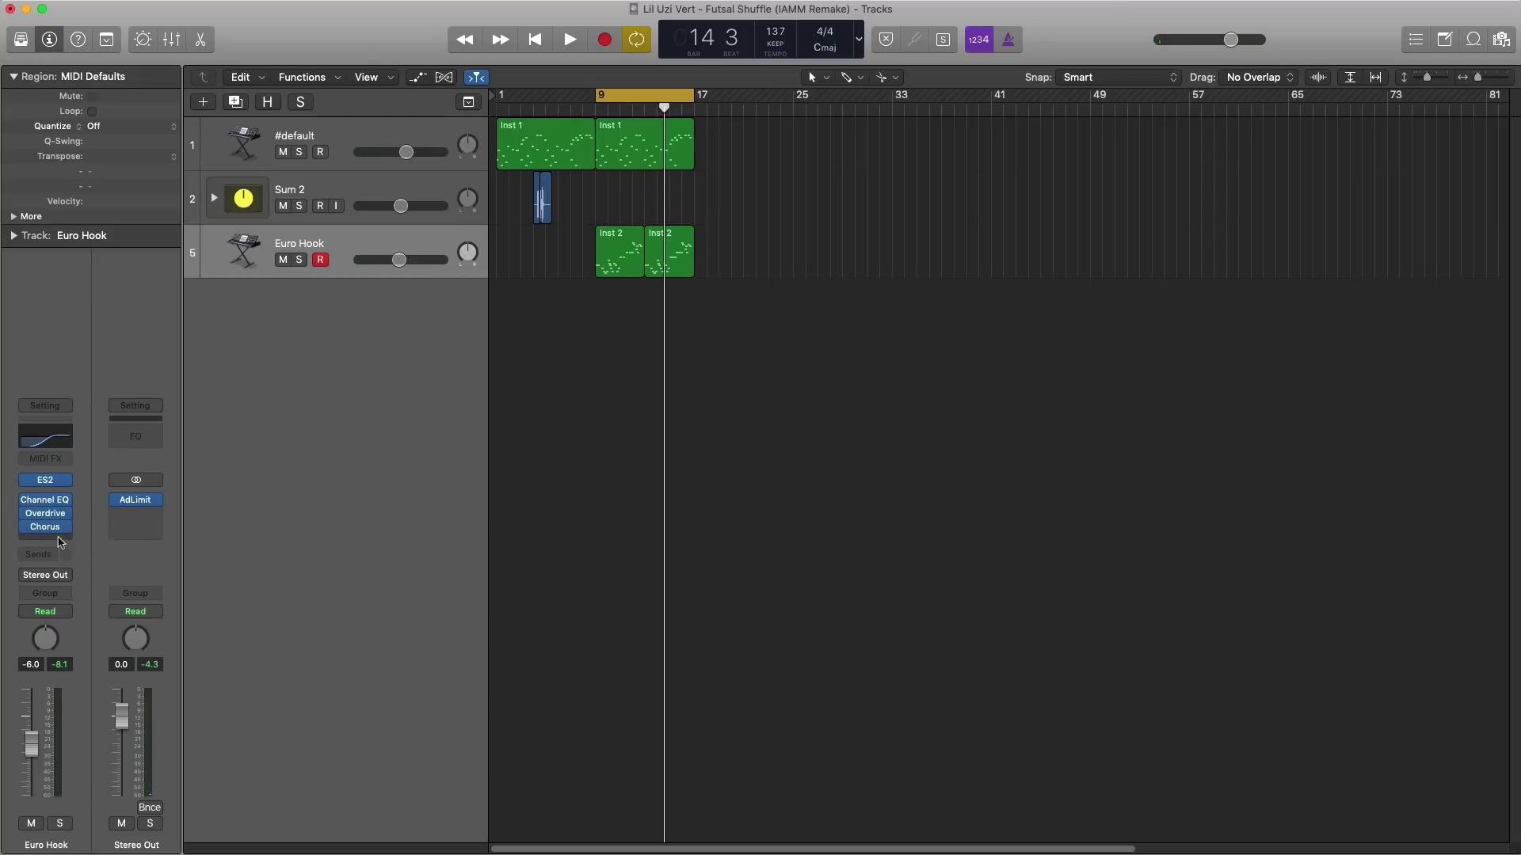
Step: Insert a Tape Delay after the Chorus and set its output to 100% dry and 20% wet
{"action": "left_click", "coordinate": [60, 542]}
{"action": "mouse_move", "coordinate": [76, 659]}
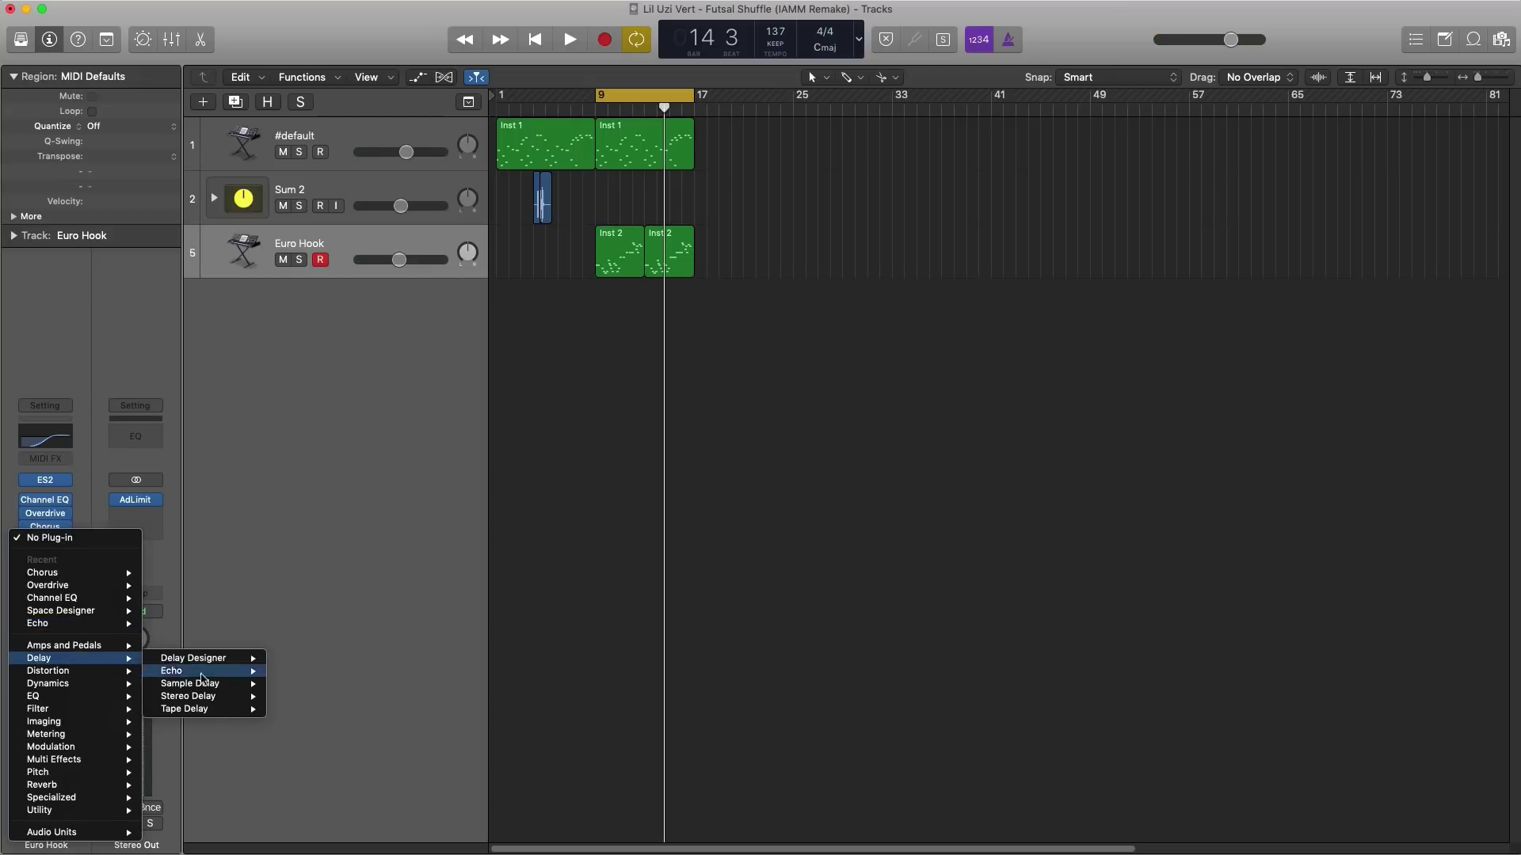
{"action": "left_click", "coordinate": [288, 710]}
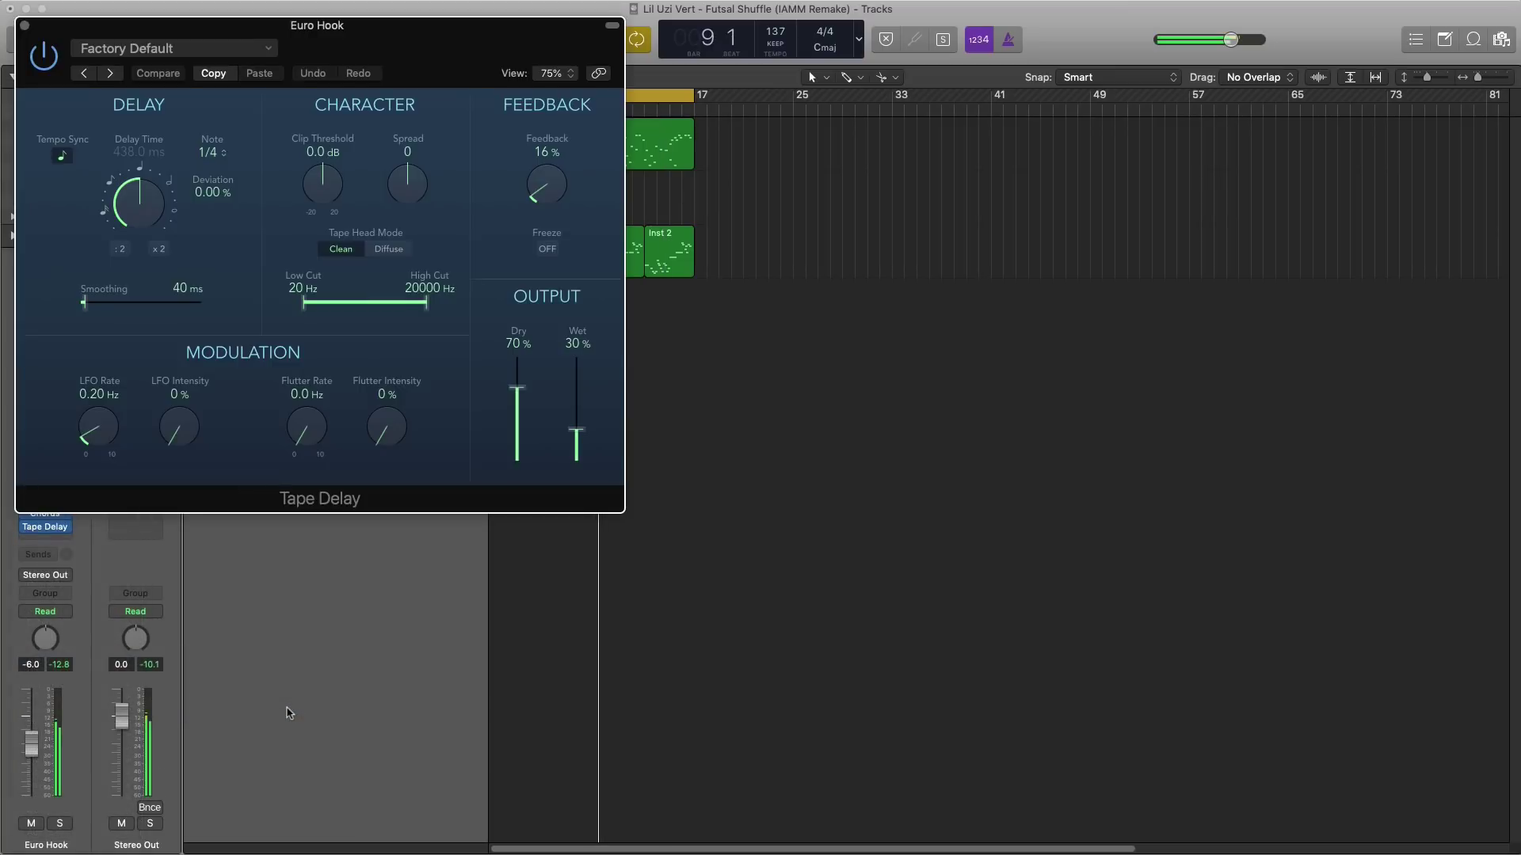
{"action": "left_click_drag", "start_coordinate": [515, 410], "coordinate": [555, 301]}
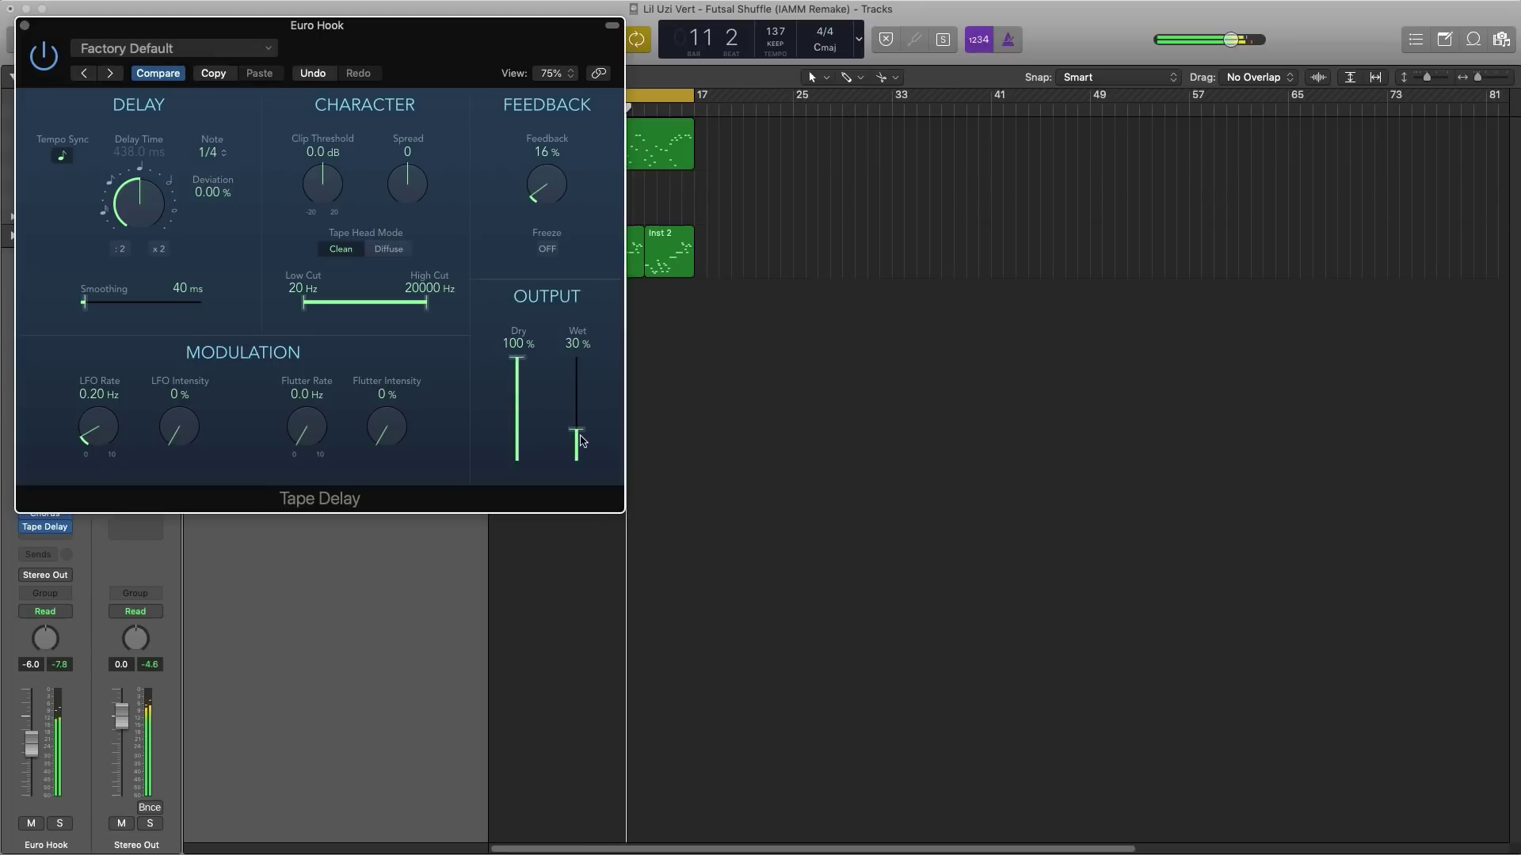
{"action": "left_click_drag", "start_coordinate": [581, 442], "coordinate": [580, 452]}
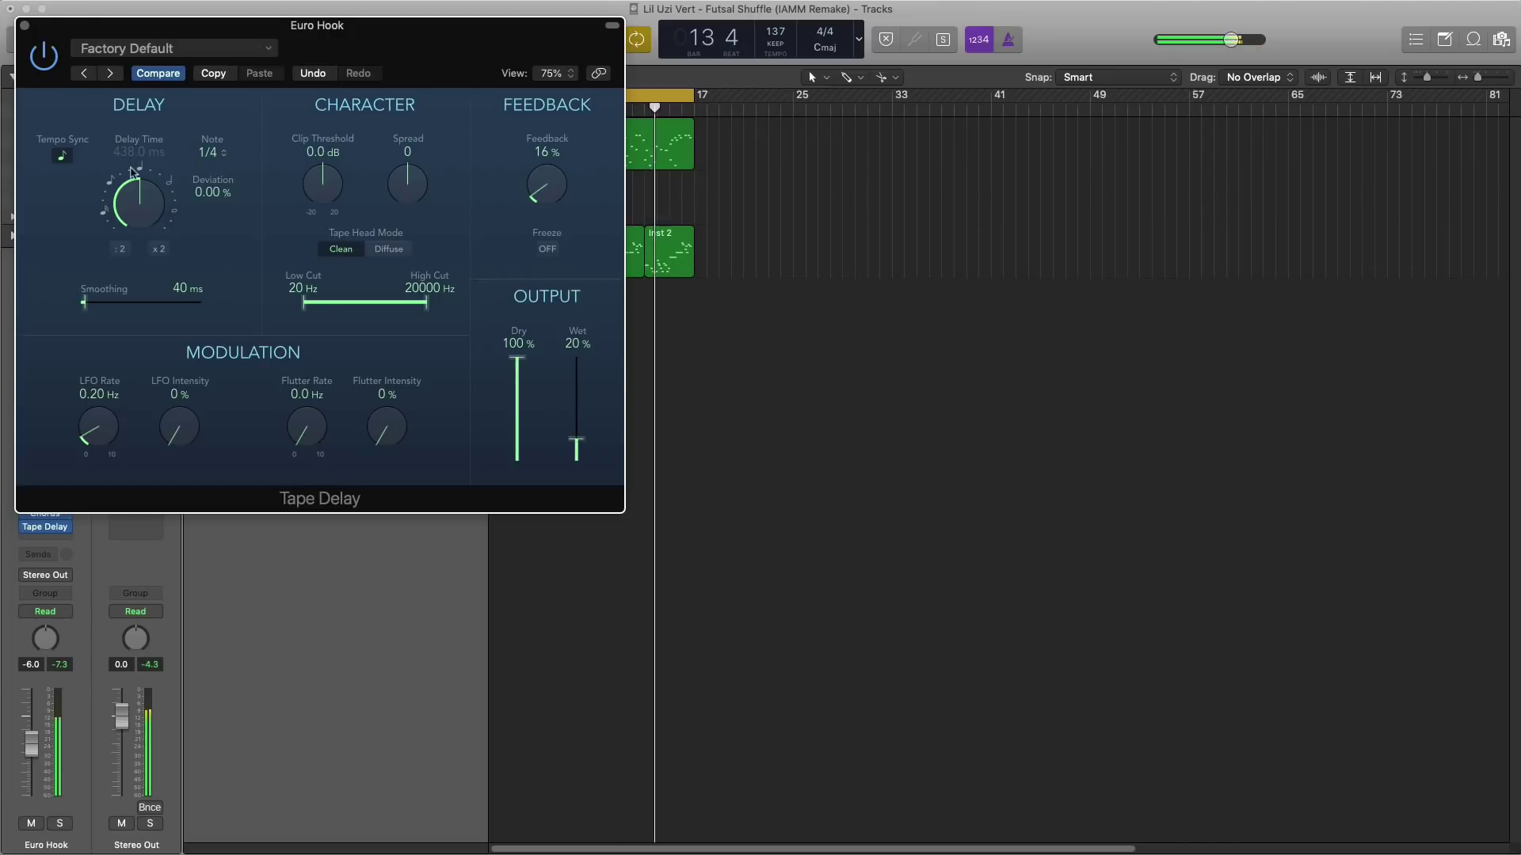
{"action": "left_click", "coordinate": [25, 26]}
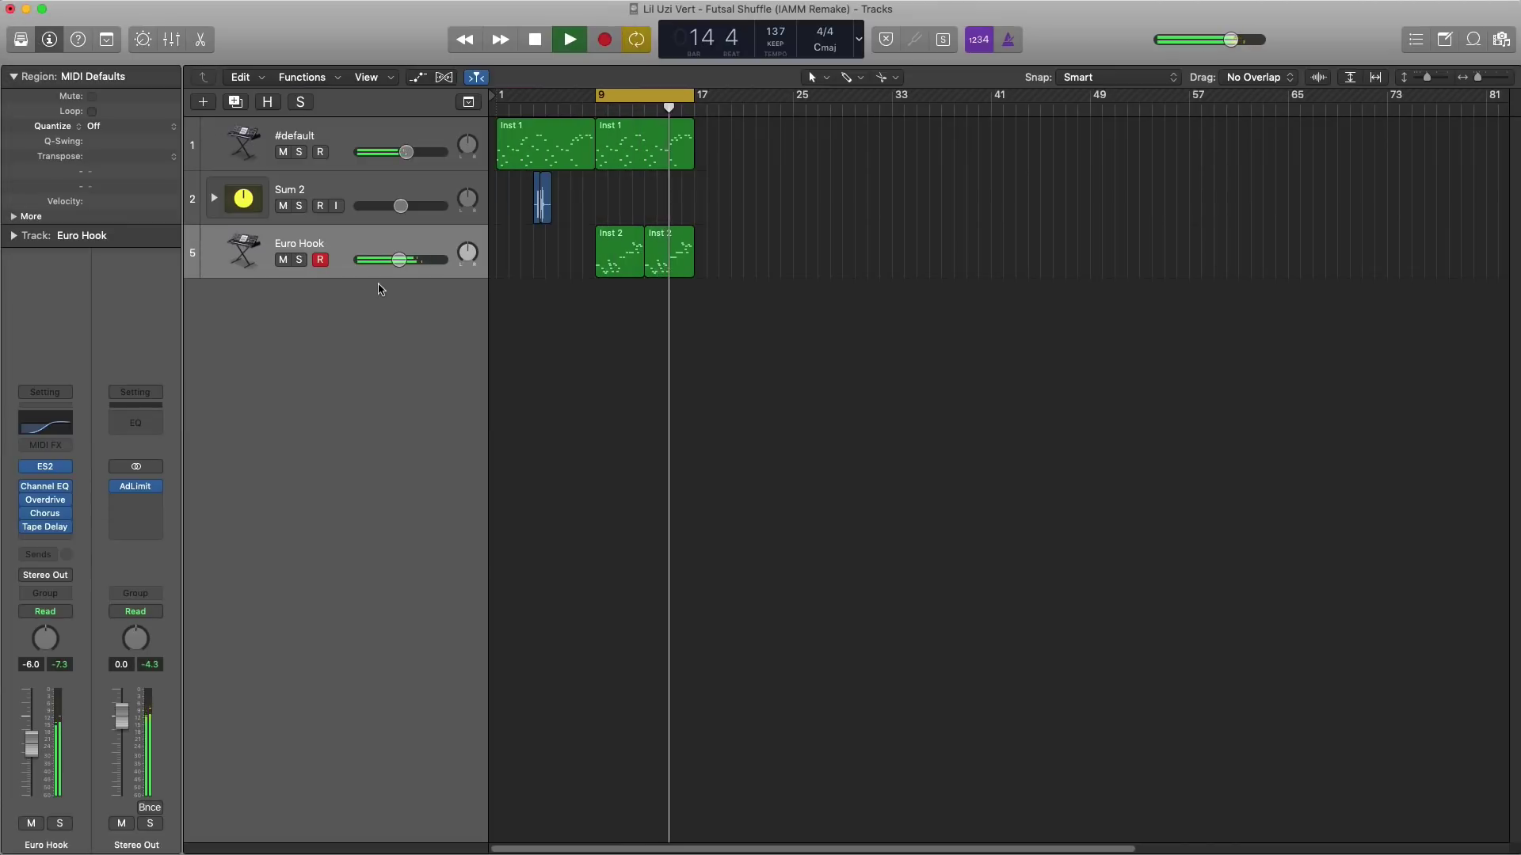
{"action": "key", "text": "space"}
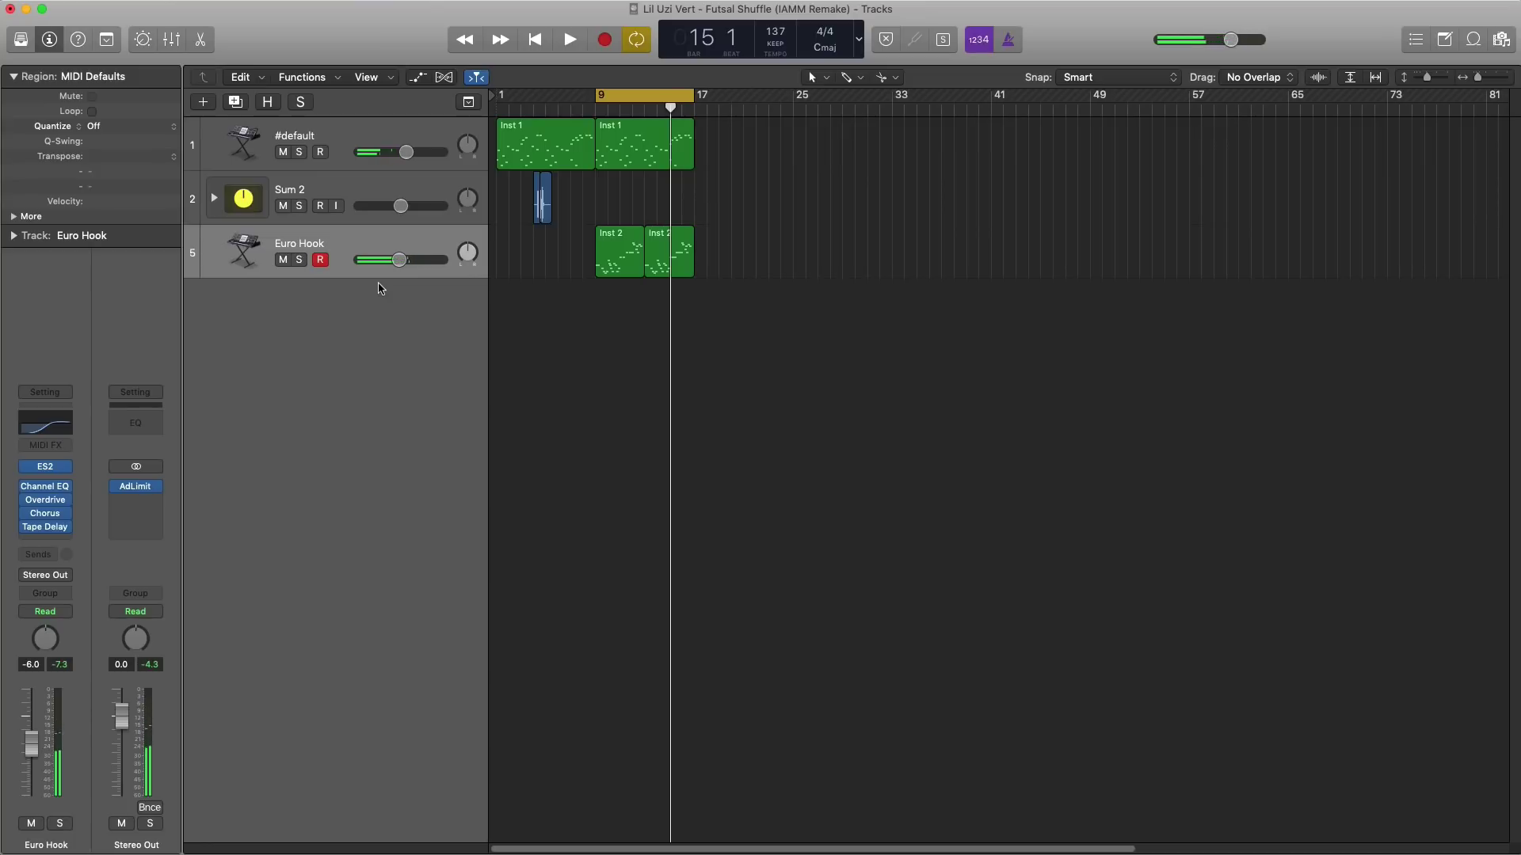
Step: Lower the Euro Hook track's volume to -7.6 dB and add one new software instrument track
{"action": "key", "text": "space"}
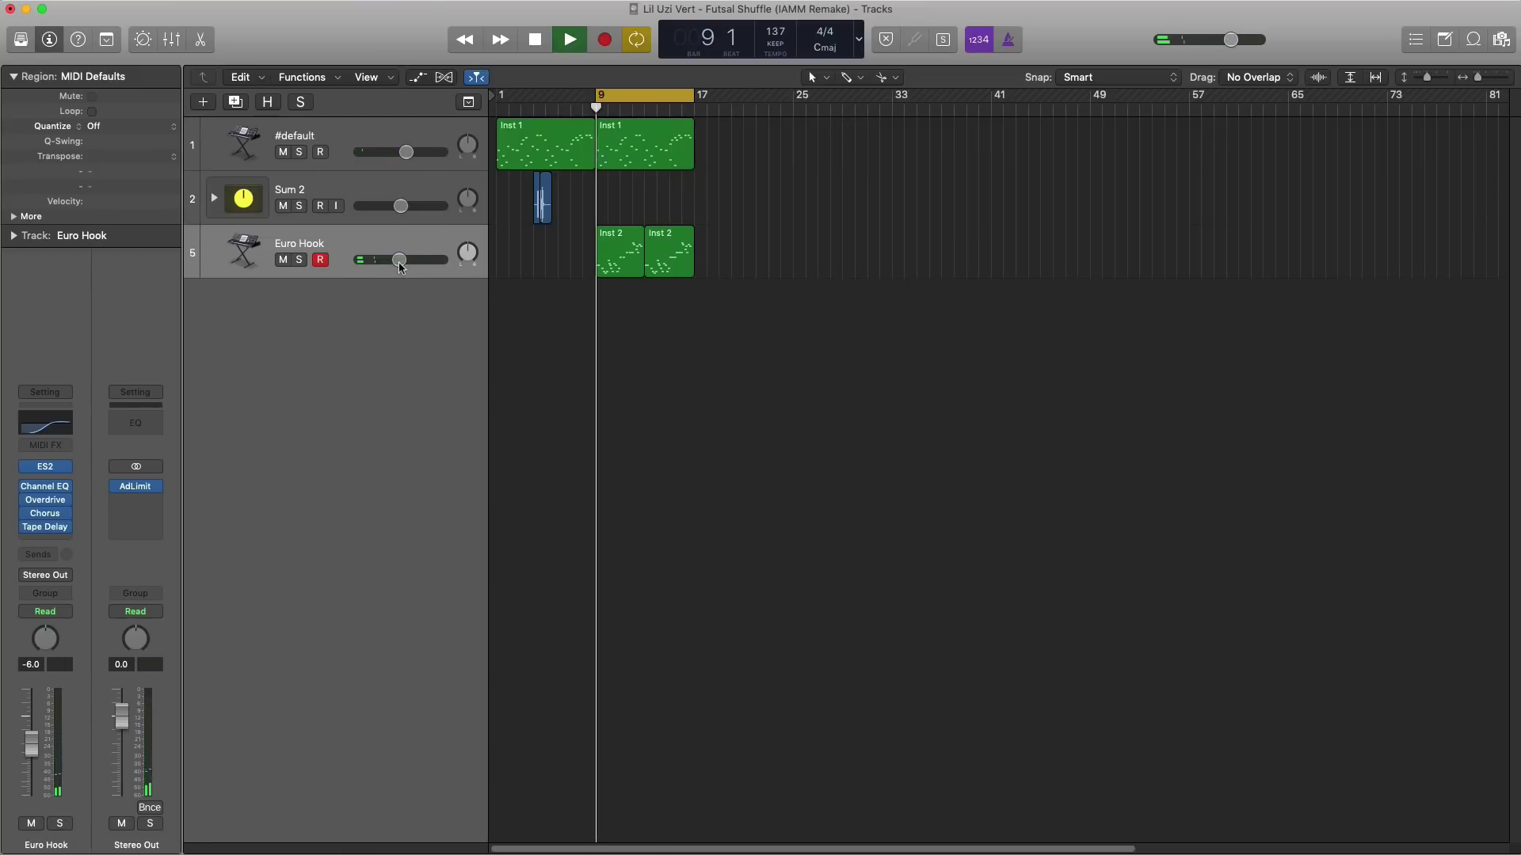
{"action": "left_click_drag", "start_coordinate": [402, 267], "coordinate": [398, 268]}
{"action": "left_click", "coordinate": [210, 111]}
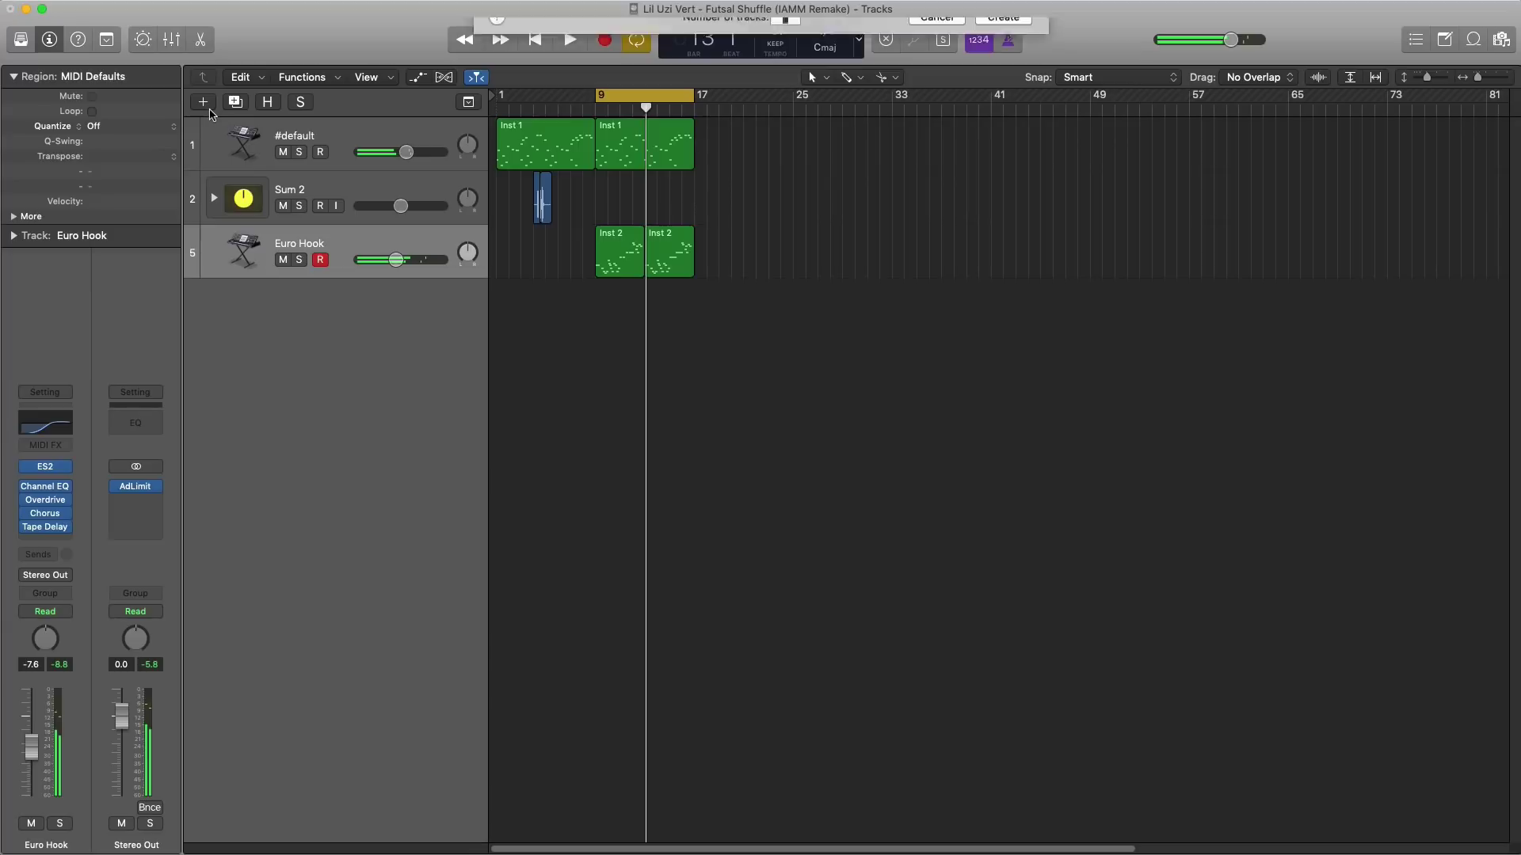
{"action": "key", "text": "Return"}
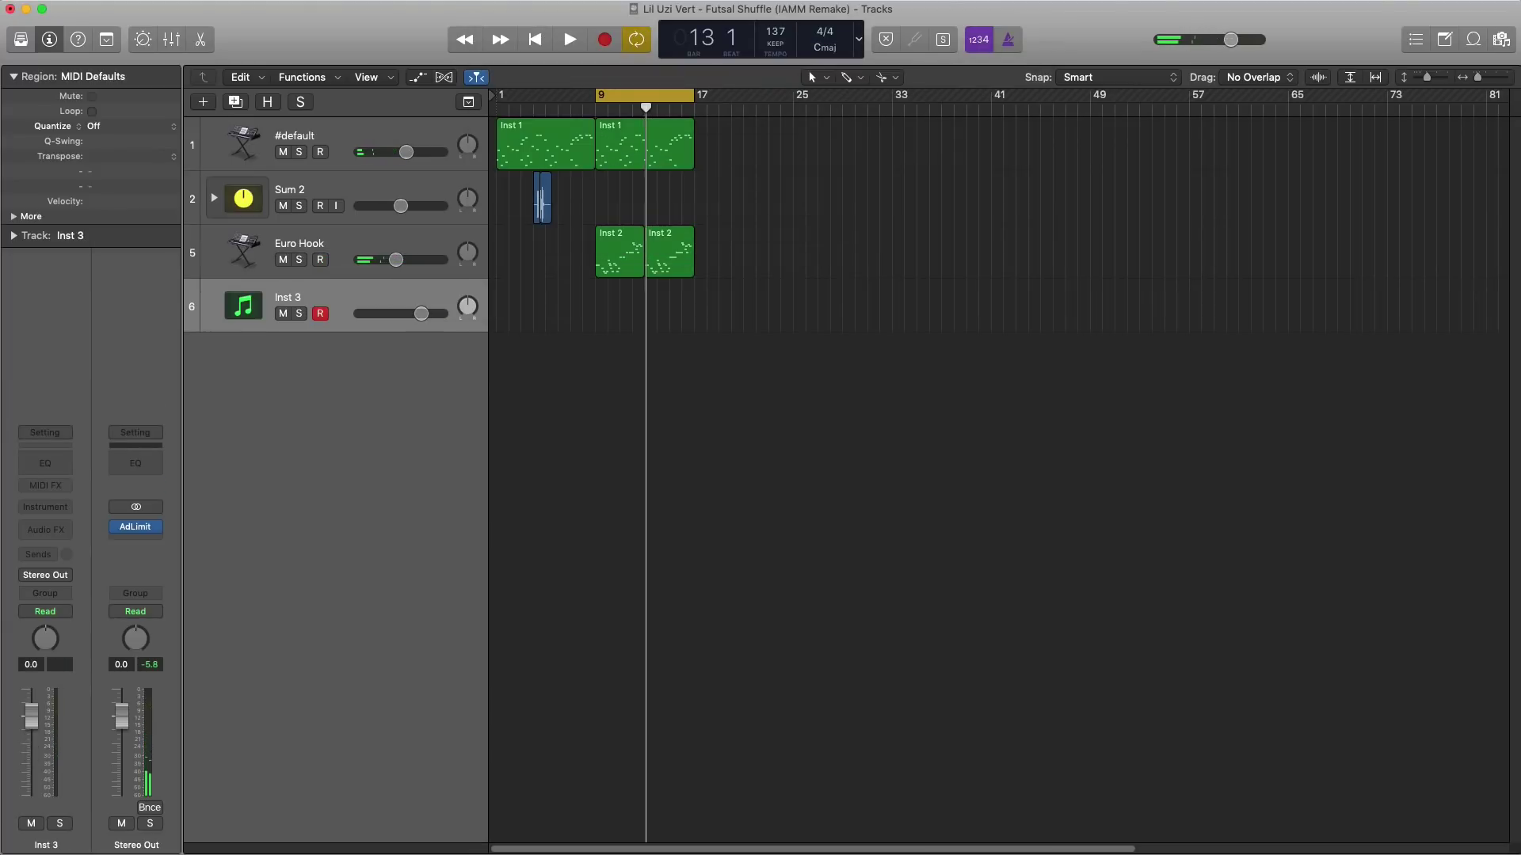
Step: Load the EXS24 sampler on the new track with the futsal drum kit sampler instrument
{"action": "left_click", "coordinate": [42, 511]}
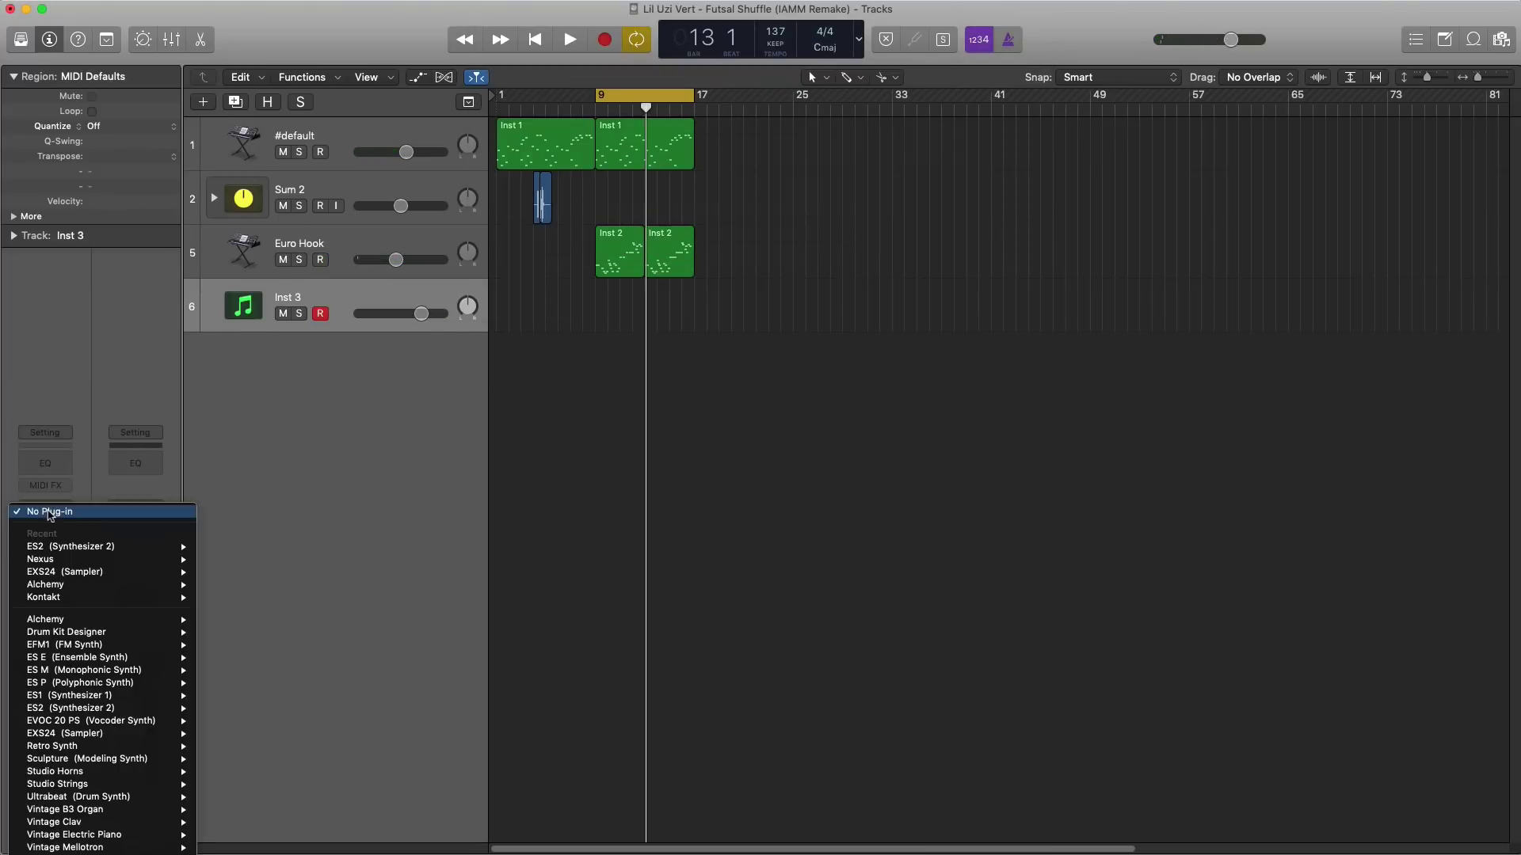
{"action": "left_click", "coordinate": [732, 552]}
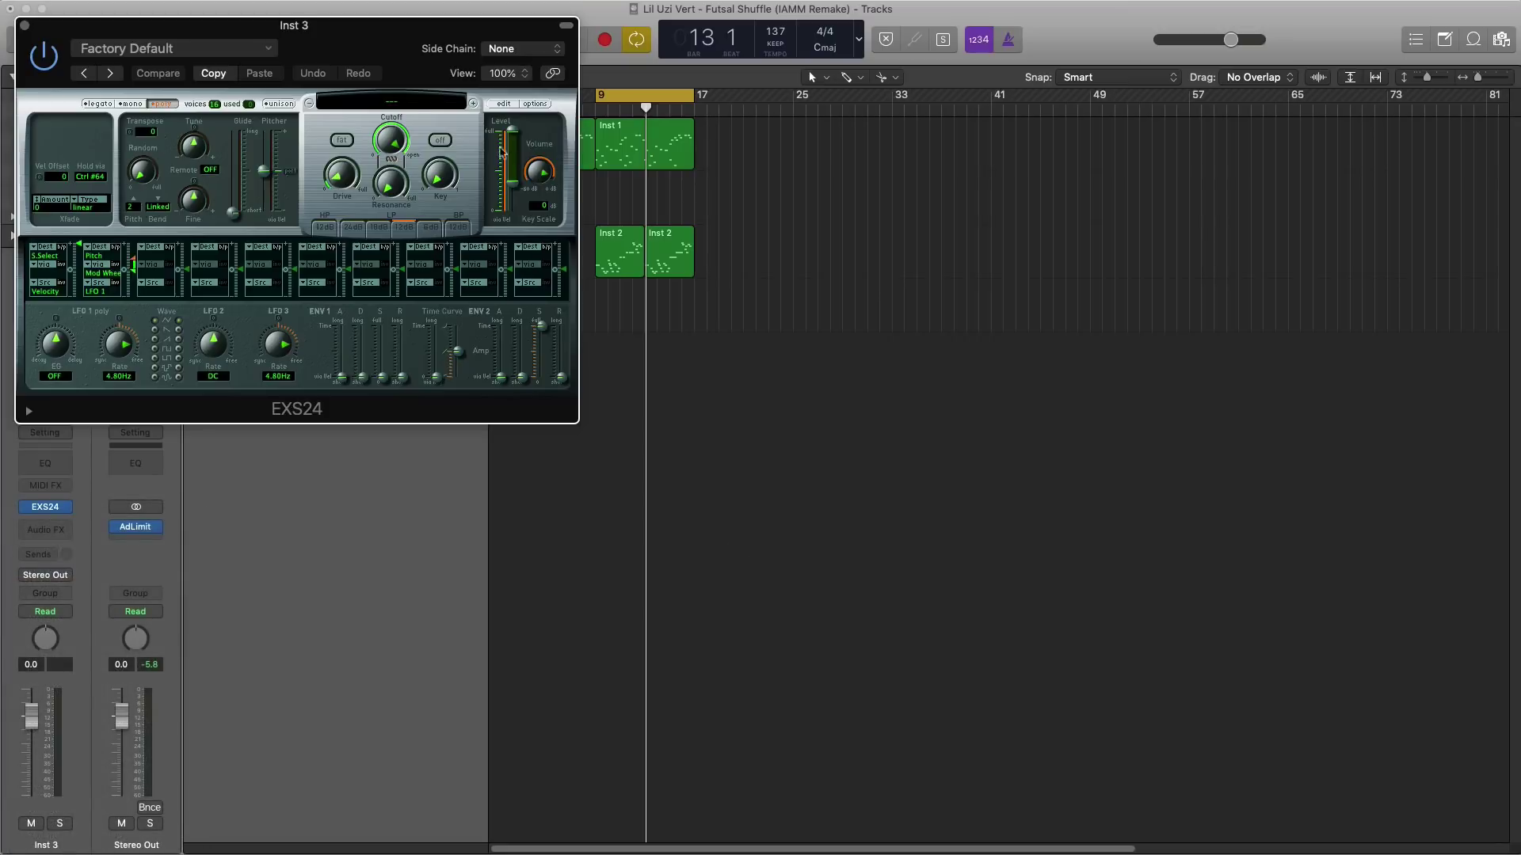
{"action": "left_click", "coordinate": [396, 105]}
{"action": "mouse_move", "coordinate": [454, 217]}
{"action": "left_click", "coordinate": [612, 218]}
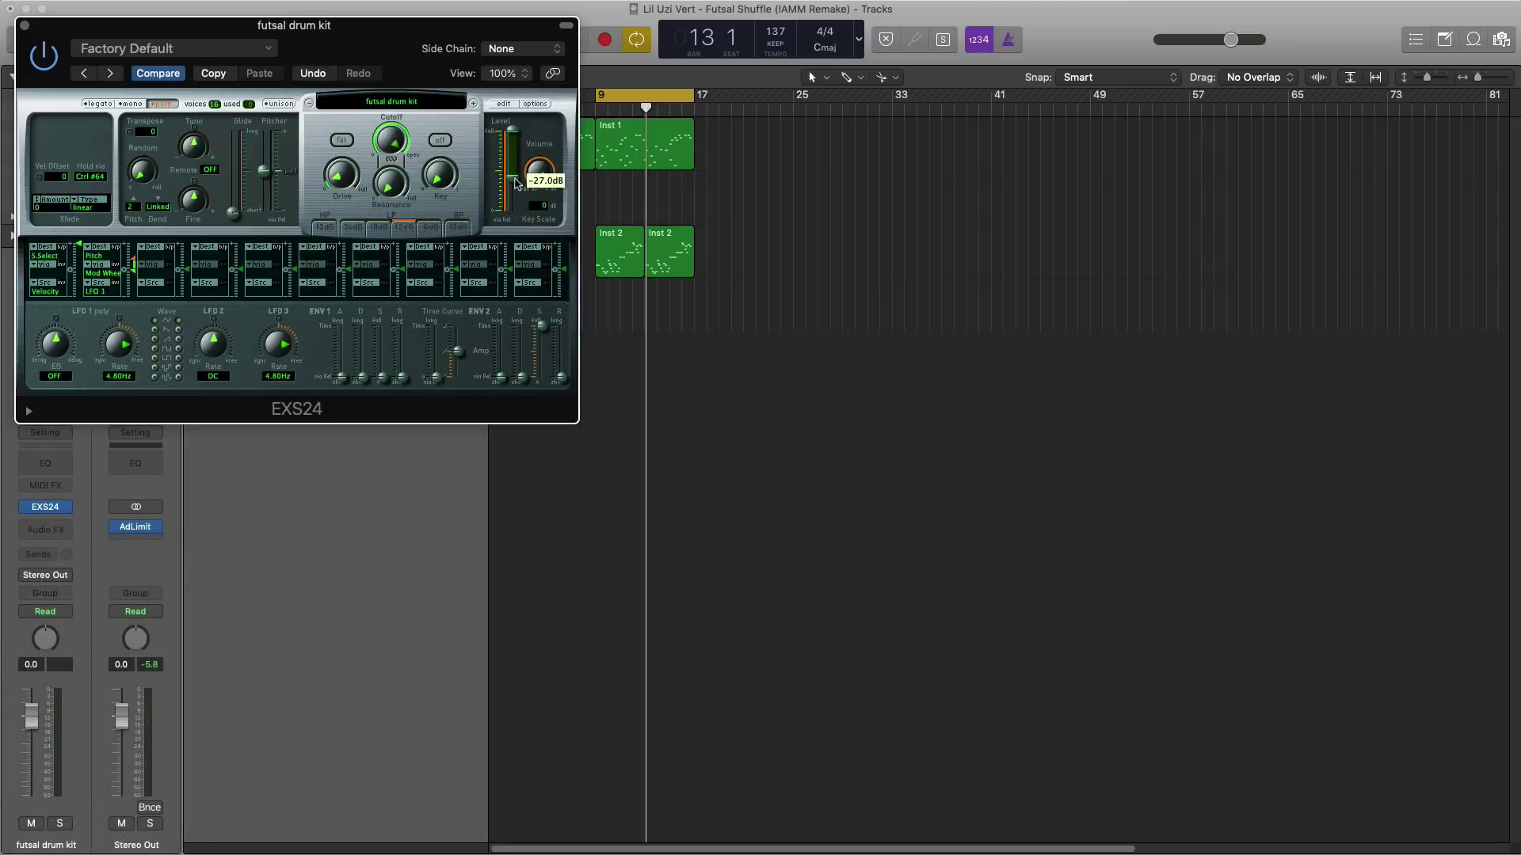
{"action": "left_click", "coordinate": [25, 25]}
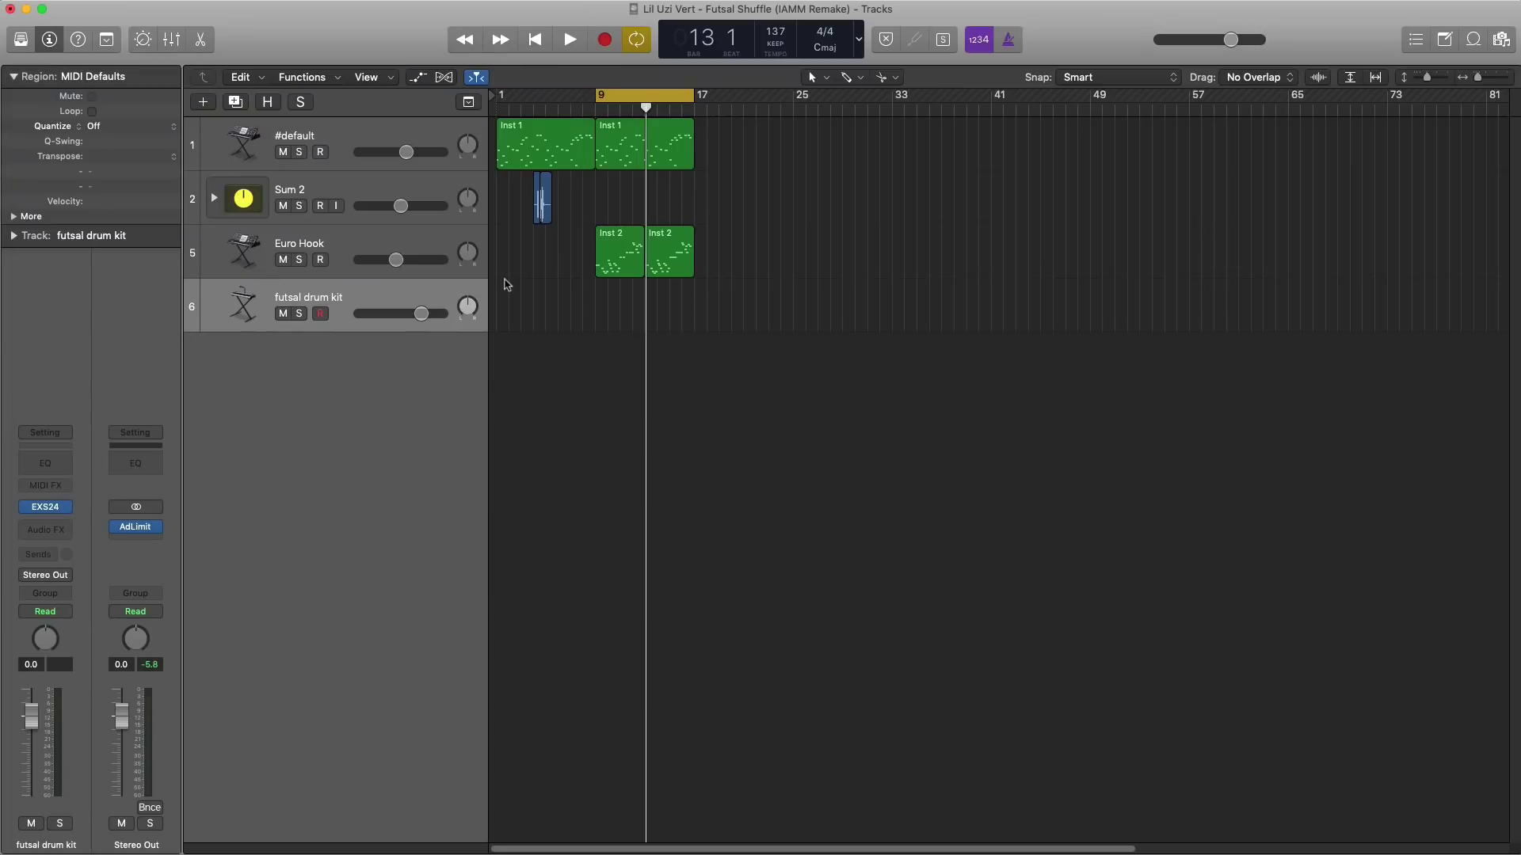
Step: Create a MIDI region from bar 9 to bar 17 on the futsal drum kit track and add a C4 note at its start
{"action": "left_click_drag", "start_coordinate": [604, 324], "coordinate": [694, 326]}
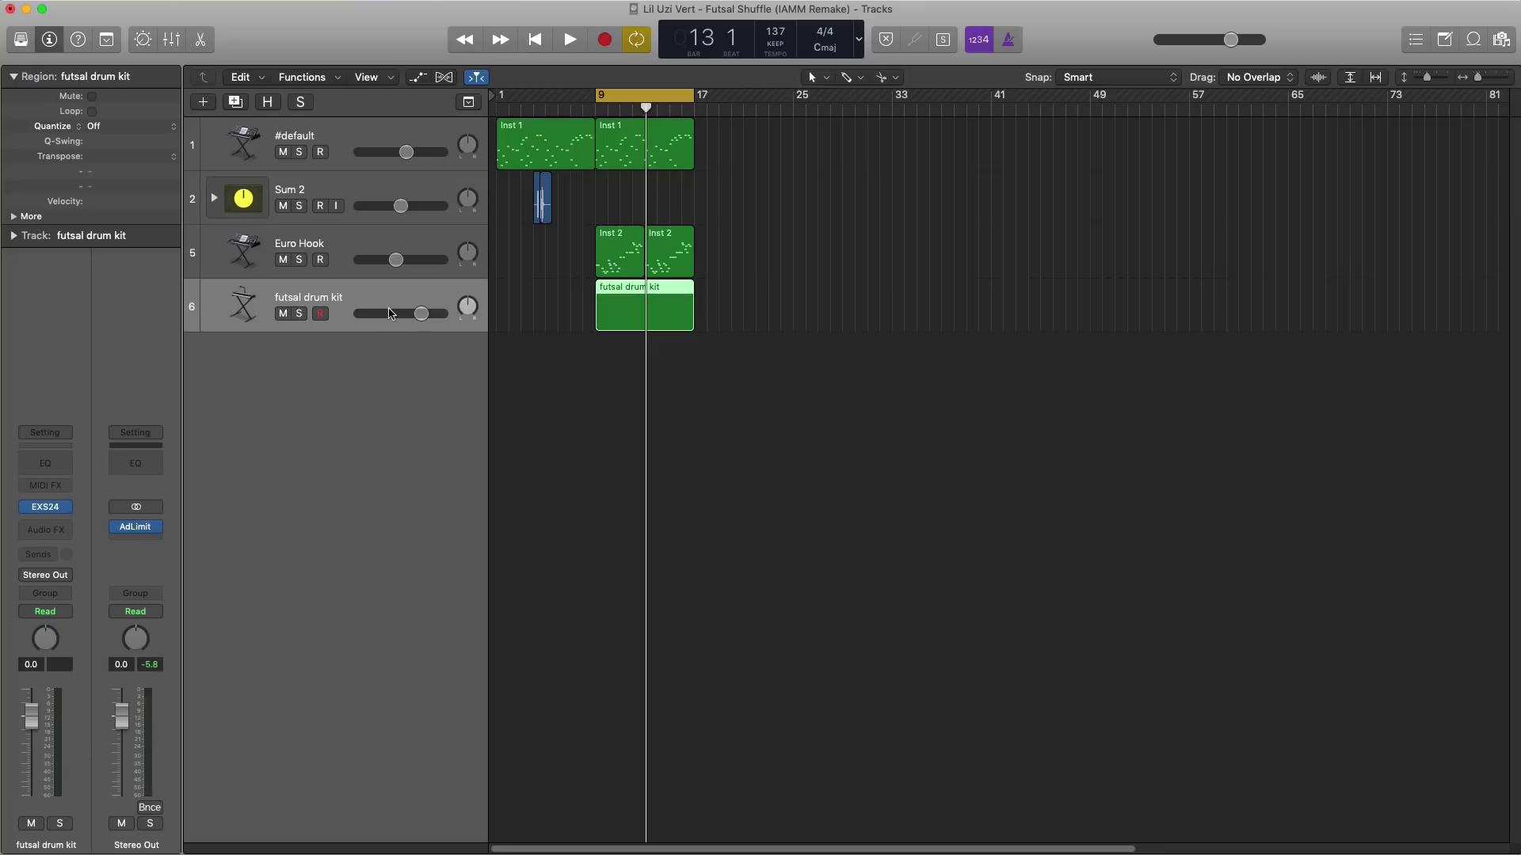
{"action": "double_click", "coordinate": [646, 315]}
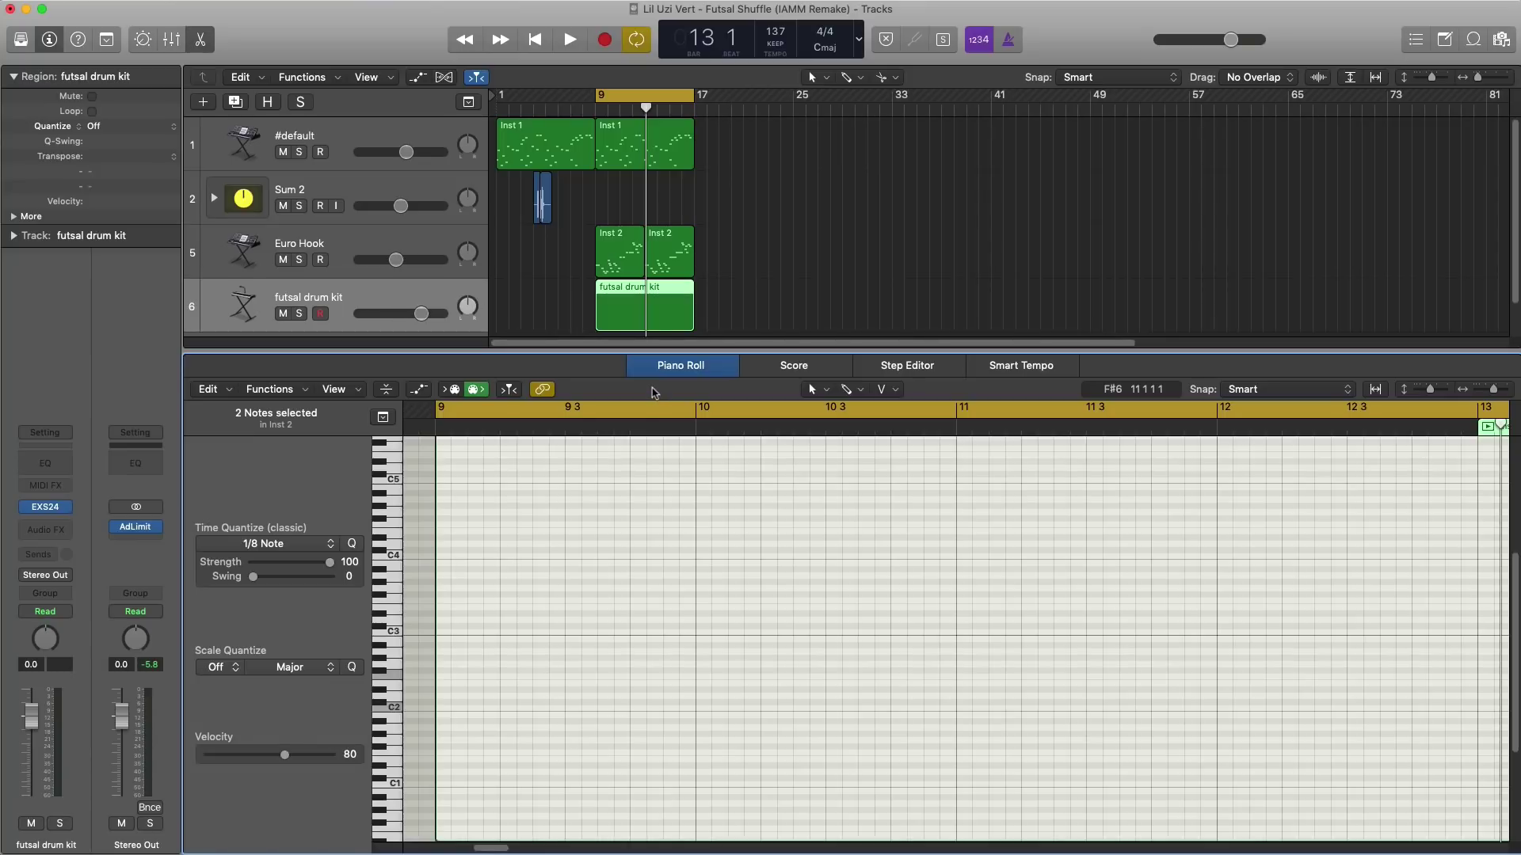
{"action": "scroll", "coordinate": [481, 616], "scroll_direction": "up", "scroll_amount": 1}
{"action": "left_click", "coordinate": [441, 566]}
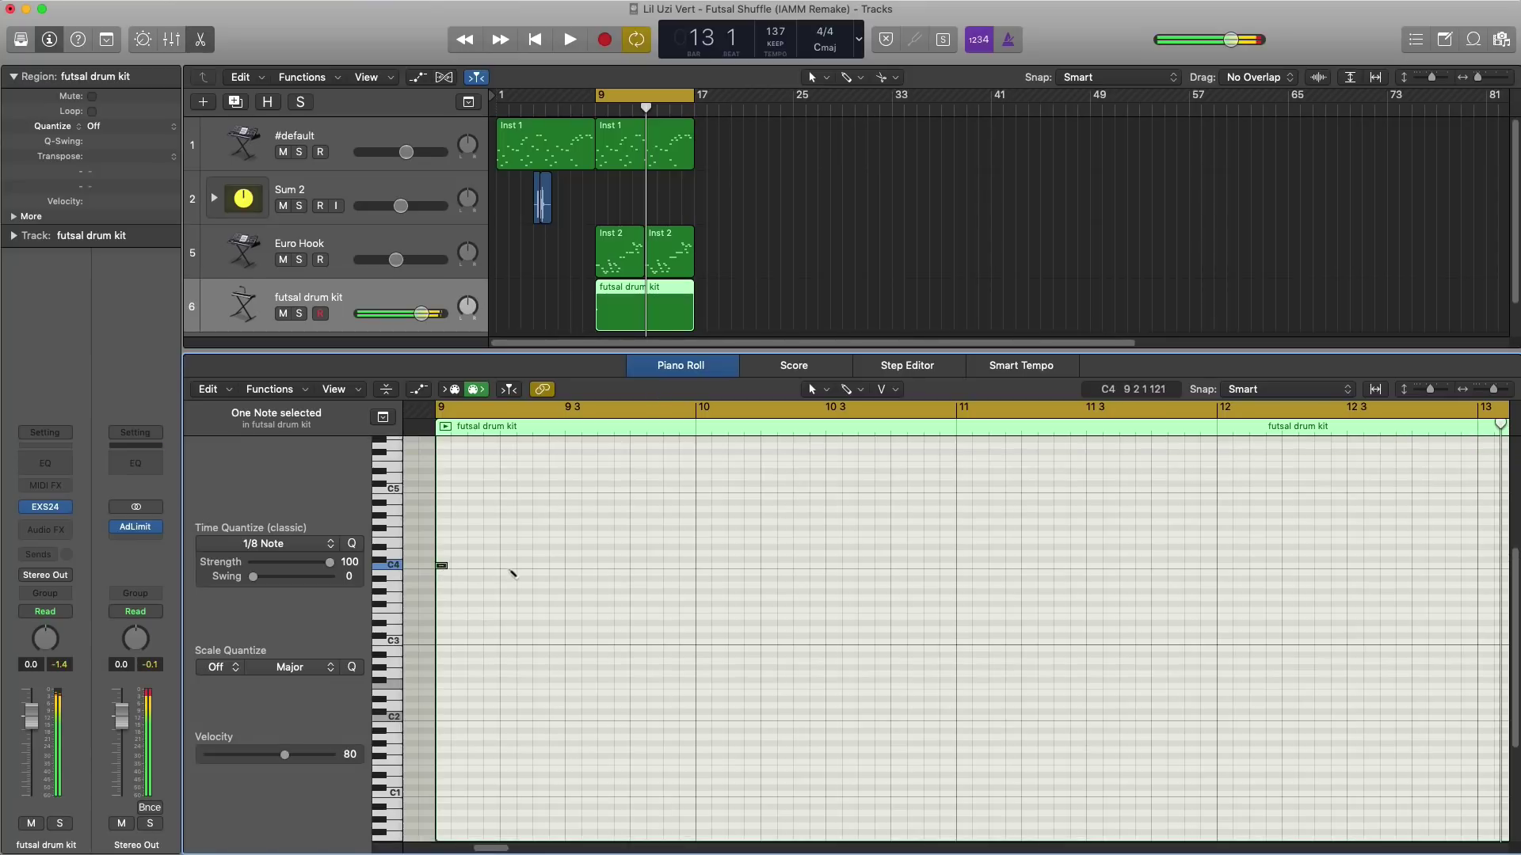
{"action": "key", "text": "space"}
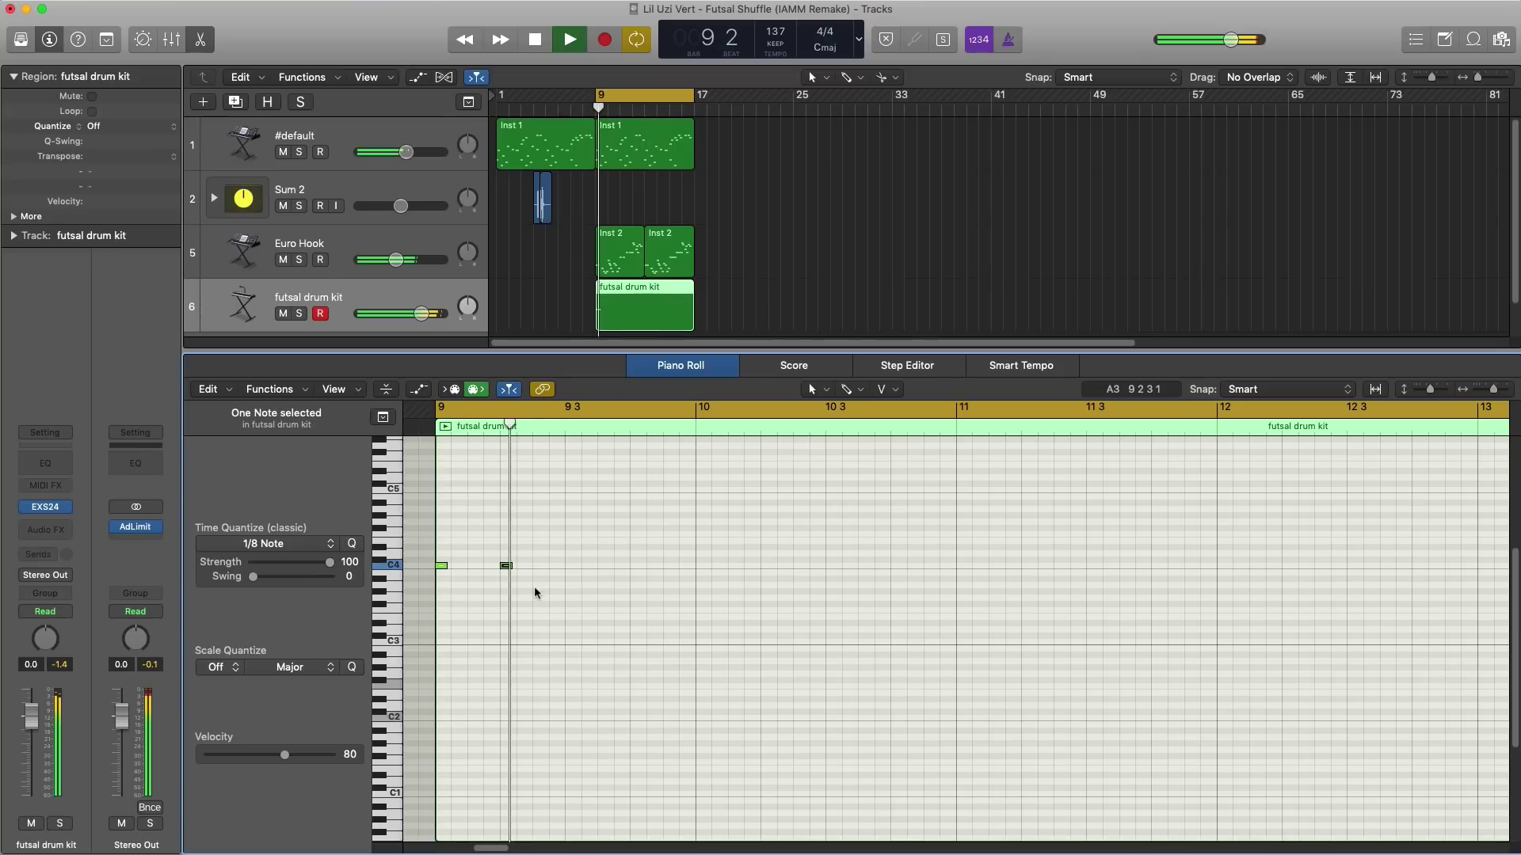
{"action": "key", "text": "space"}
{"action": "left_click_drag", "start_coordinate": [502, 567], "coordinate": [567, 574]}
{"action": "key", "text": "super+z"}
{"action": "key", "text": "super+z"}
Step: Add a second C4 note on beat 3 of bar 9 in the drum region and play it back
{"action": "left_click", "coordinate": [569, 567]}
{"action": "key", "text": "space"}
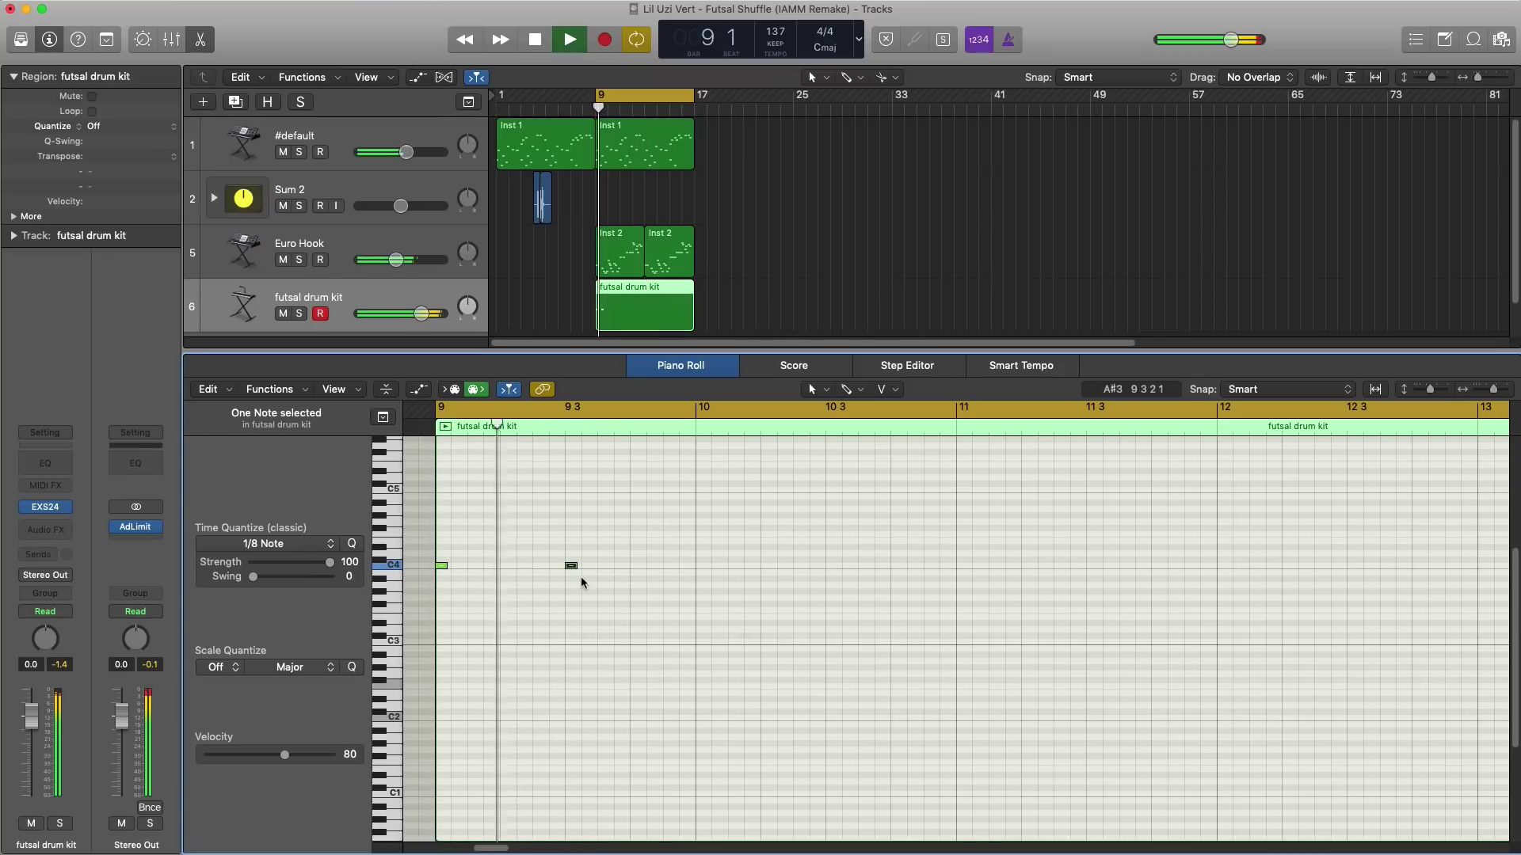
{"action": "key", "text": "space"}
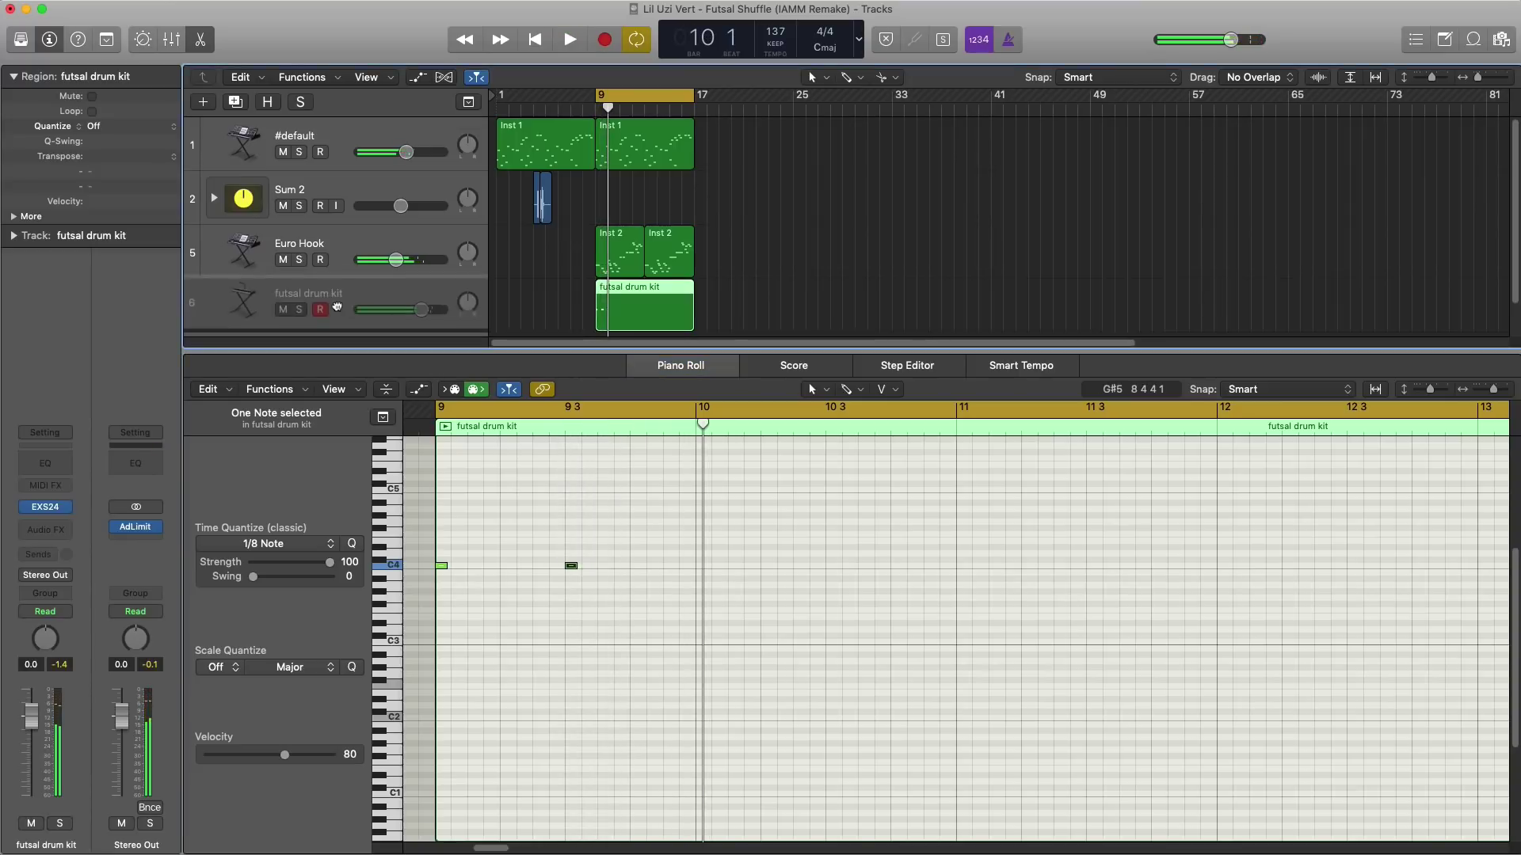
Step: Lower the futsal drum kit track's volume to -12.8 dB during playback
{"action": "left_click_drag", "start_coordinate": [421, 314], "coordinate": [371, 327]}
{"action": "key", "text": "space"}
{"action": "scroll", "coordinate": [371, 326], "scroll_direction": "down", "scroll_amount": 6}
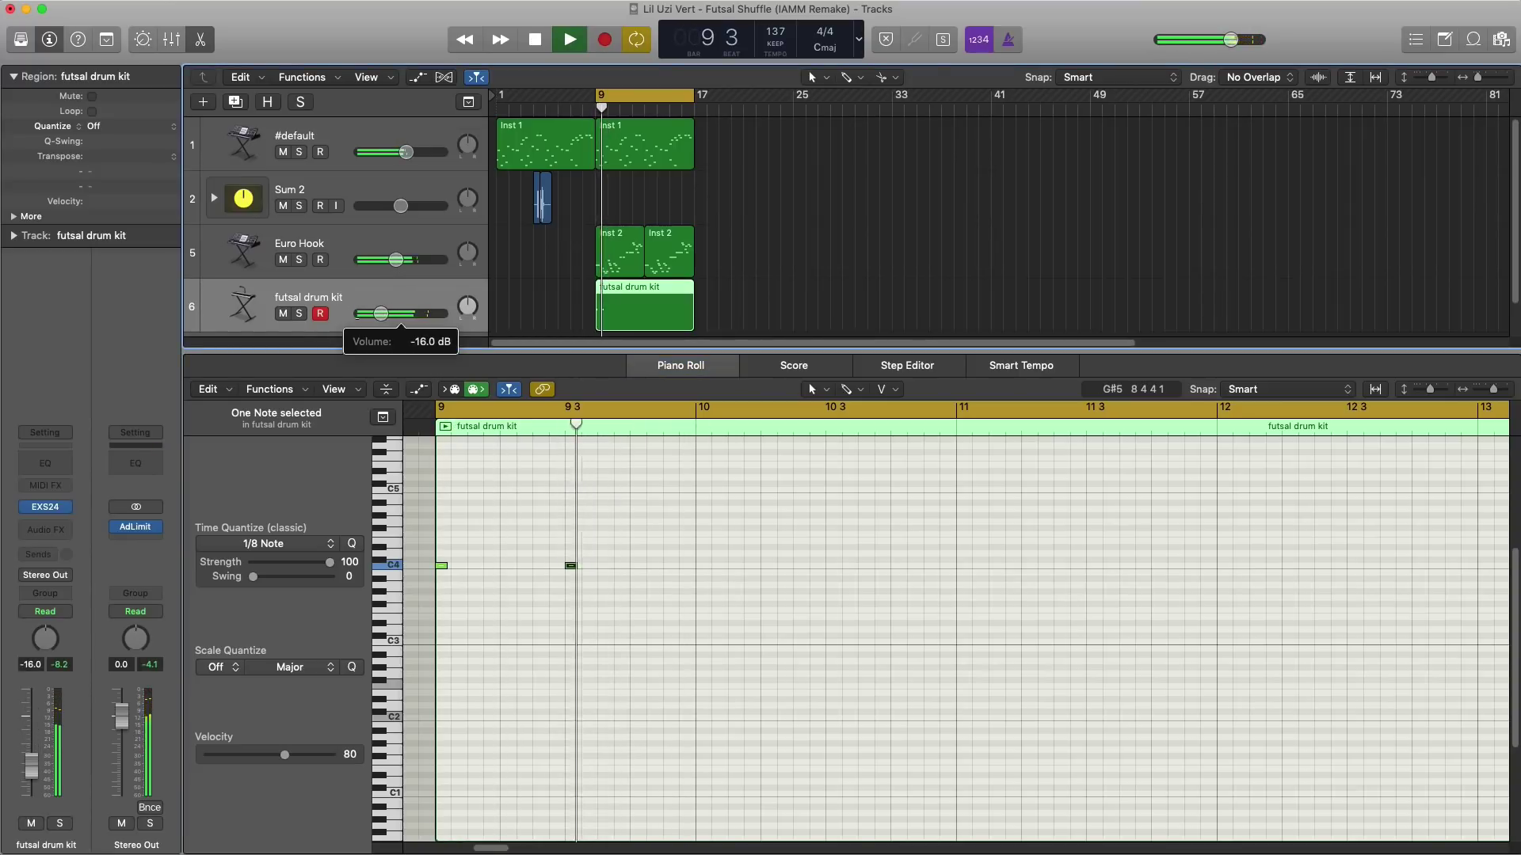
Step: Insert a Space Designer reverb on the futsal drum kit track and load its 02.3s Gun Shot preset from the large warped spaces
{"action": "left_click", "coordinate": [45, 530]}
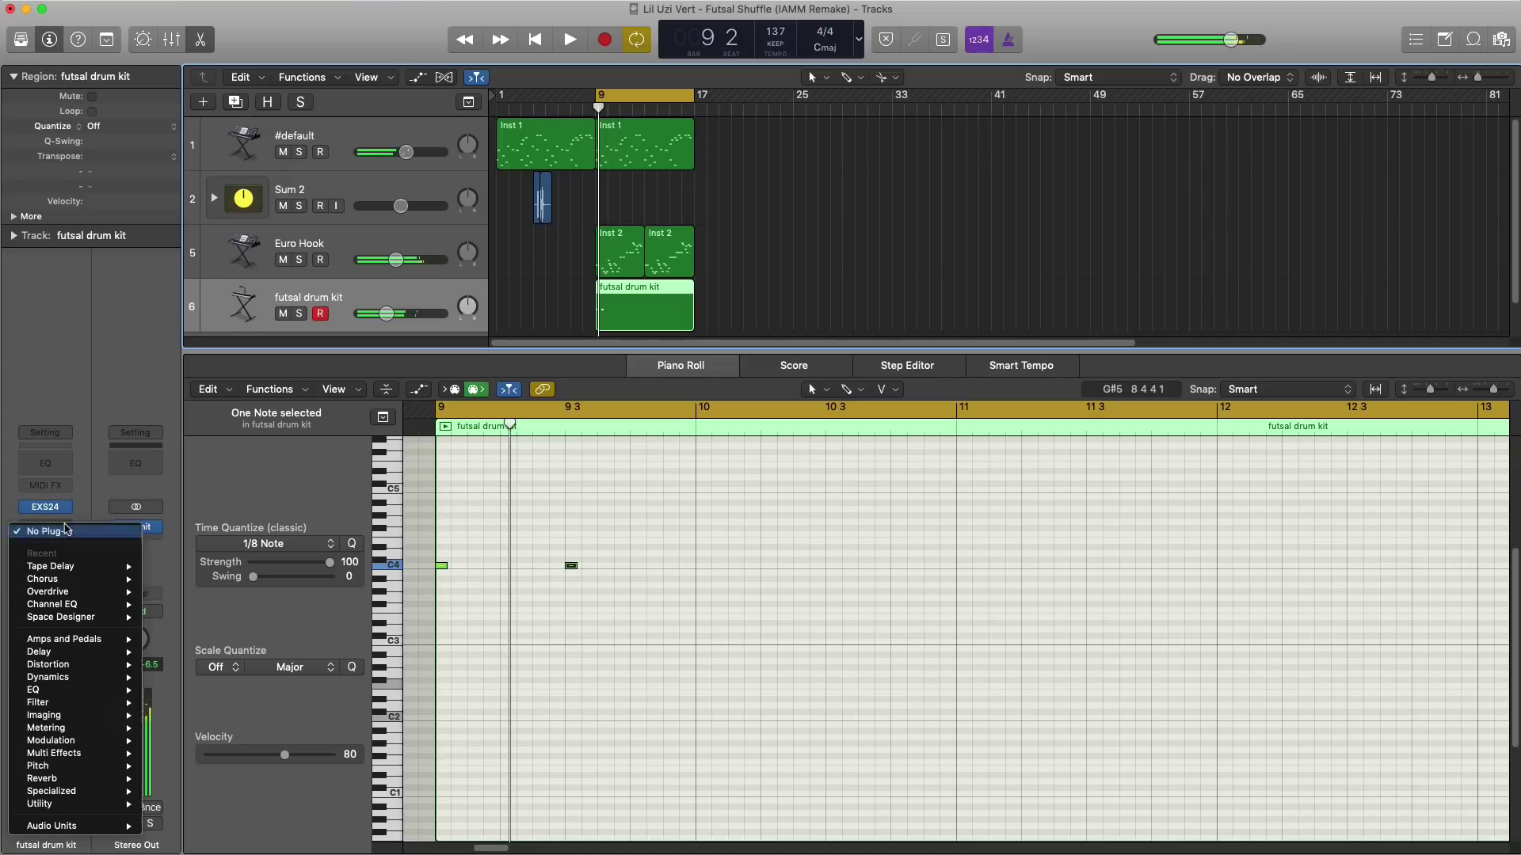
{"action": "mouse_move", "coordinate": [97, 625]}
{"action": "left_click", "coordinate": [169, 621]}
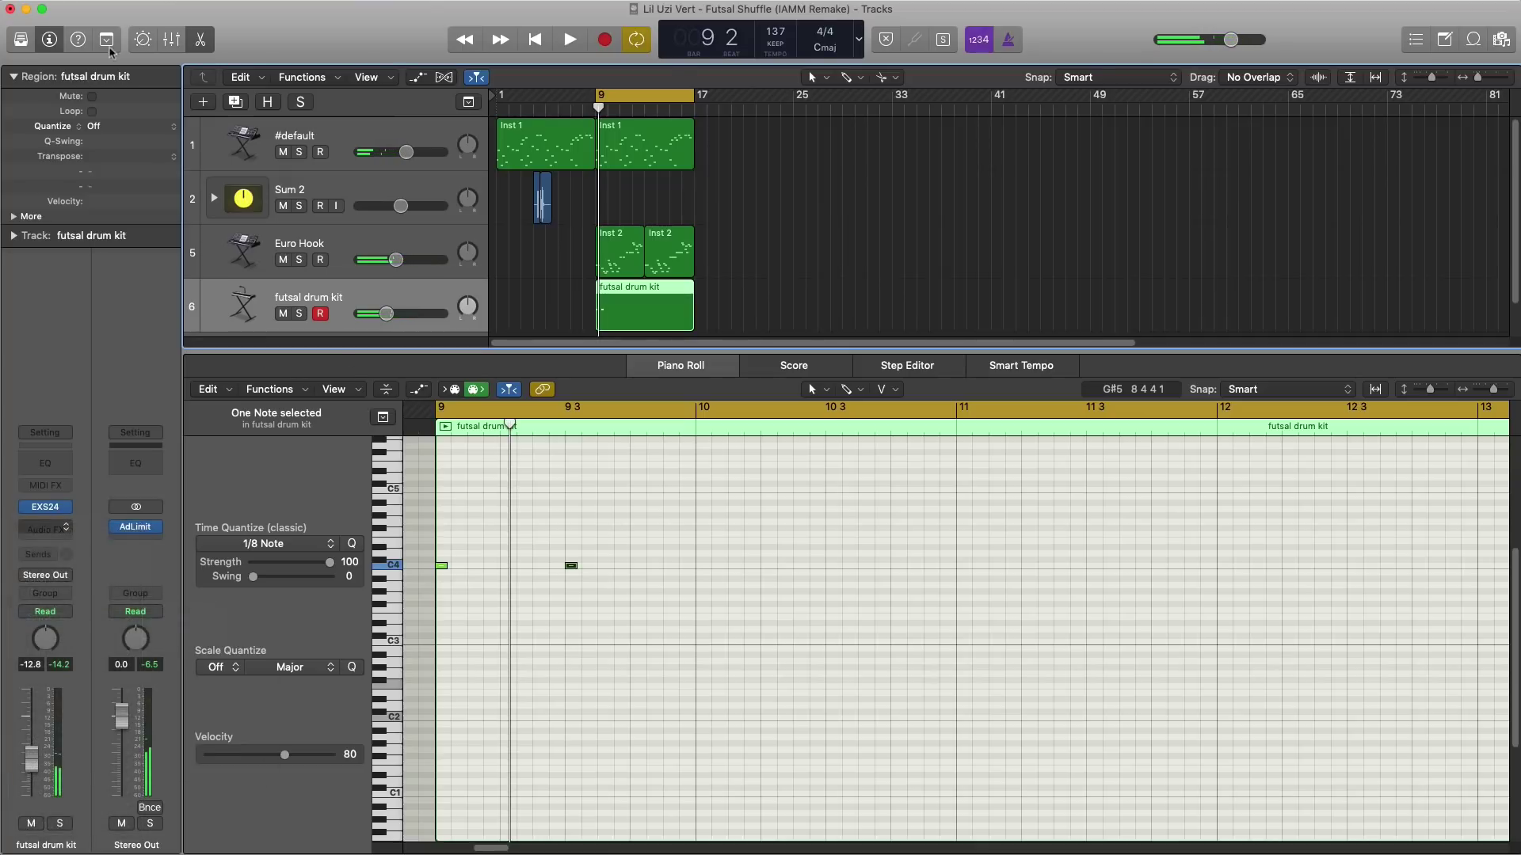
{"action": "left_click", "coordinate": [181, 49]}
{"action": "mouse_move", "coordinate": [237, 349]}
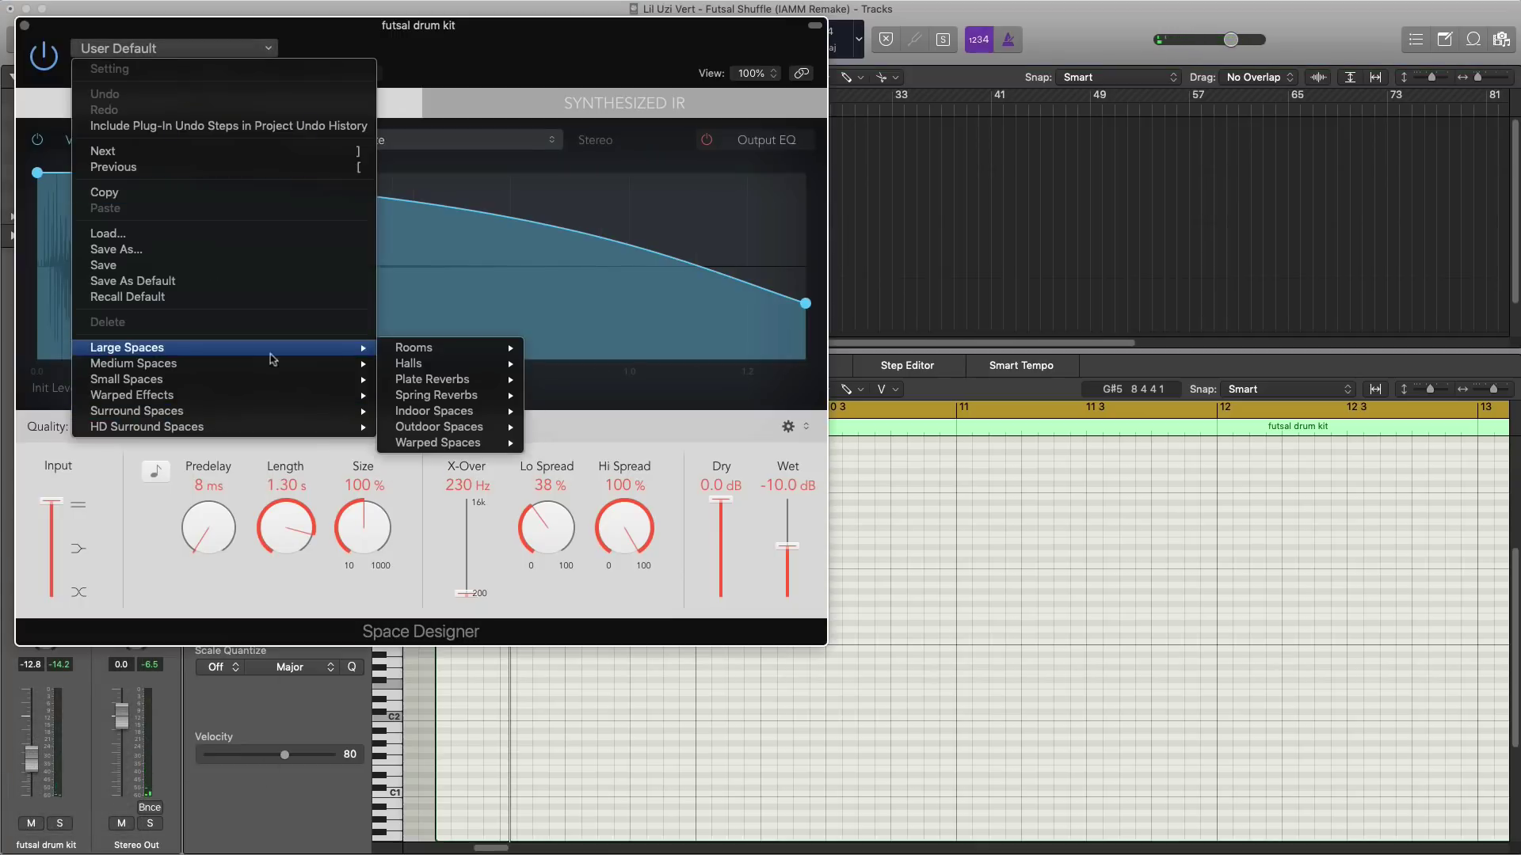
{"action": "mouse_move", "coordinate": [471, 443]}
{"action": "left_click", "coordinate": [590, 458]}
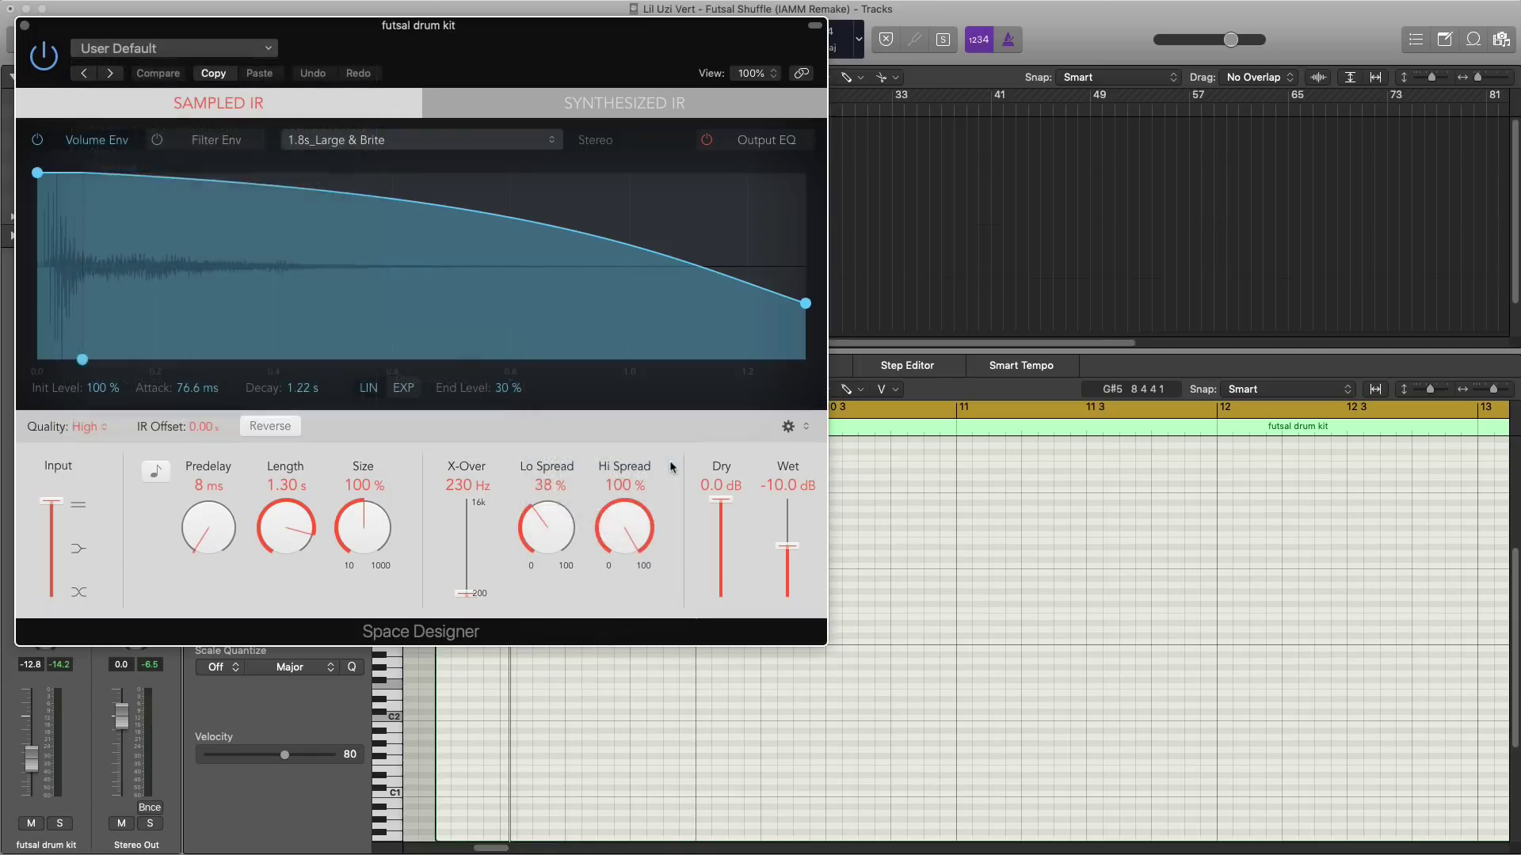
Step: Set Space Designer's Wet level to -27.0 dB and raise the drum kit track's volume to -12.0 dB while listening
{"action": "left_click_drag", "start_coordinate": [787, 546], "coordinate": [788, 579]}
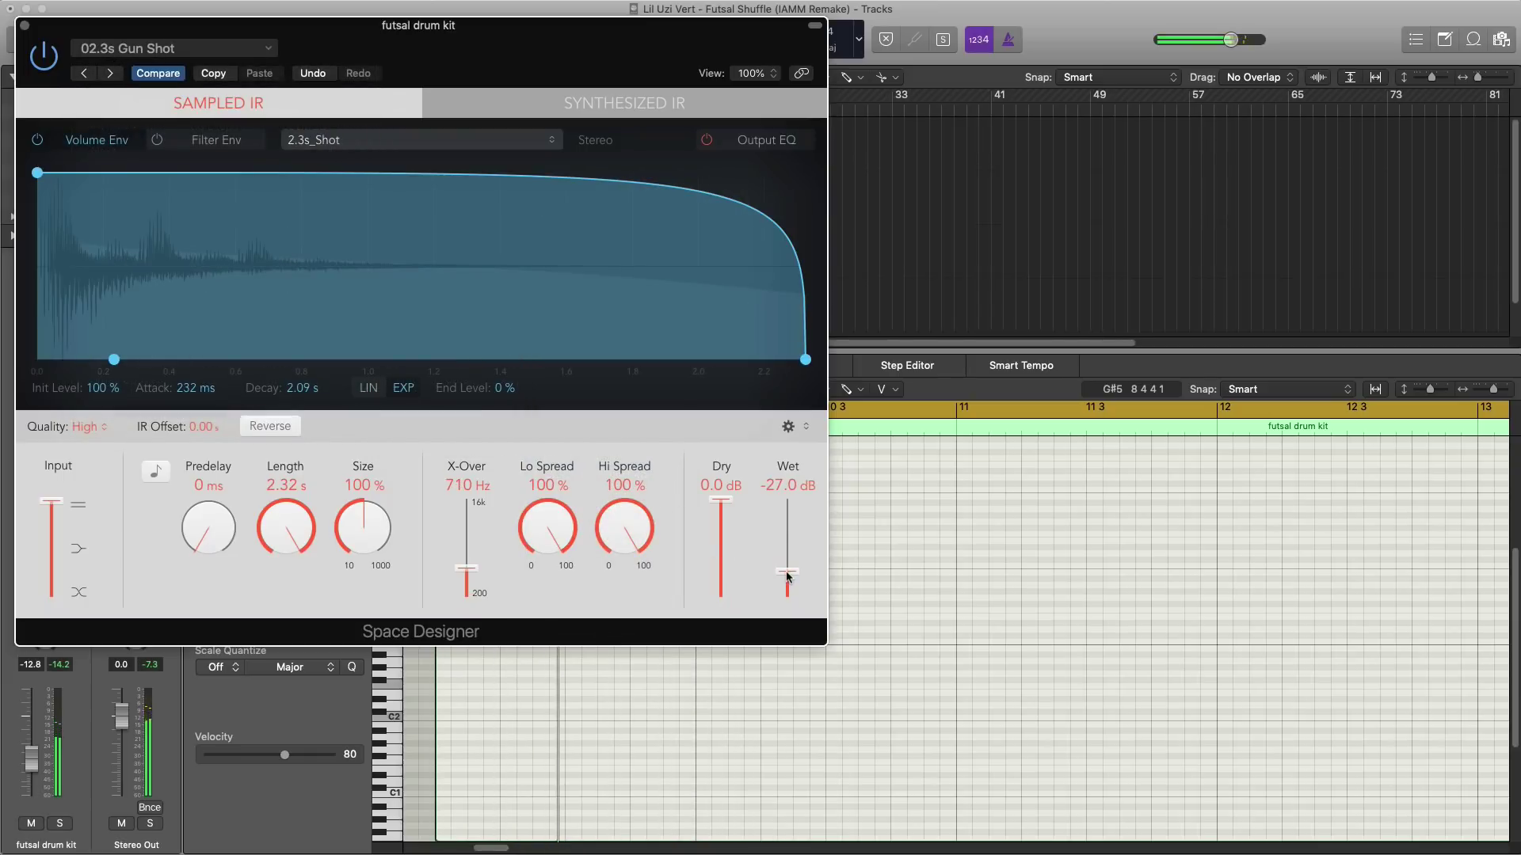
{"action": "left_click", "coordinate": [24, 26]}
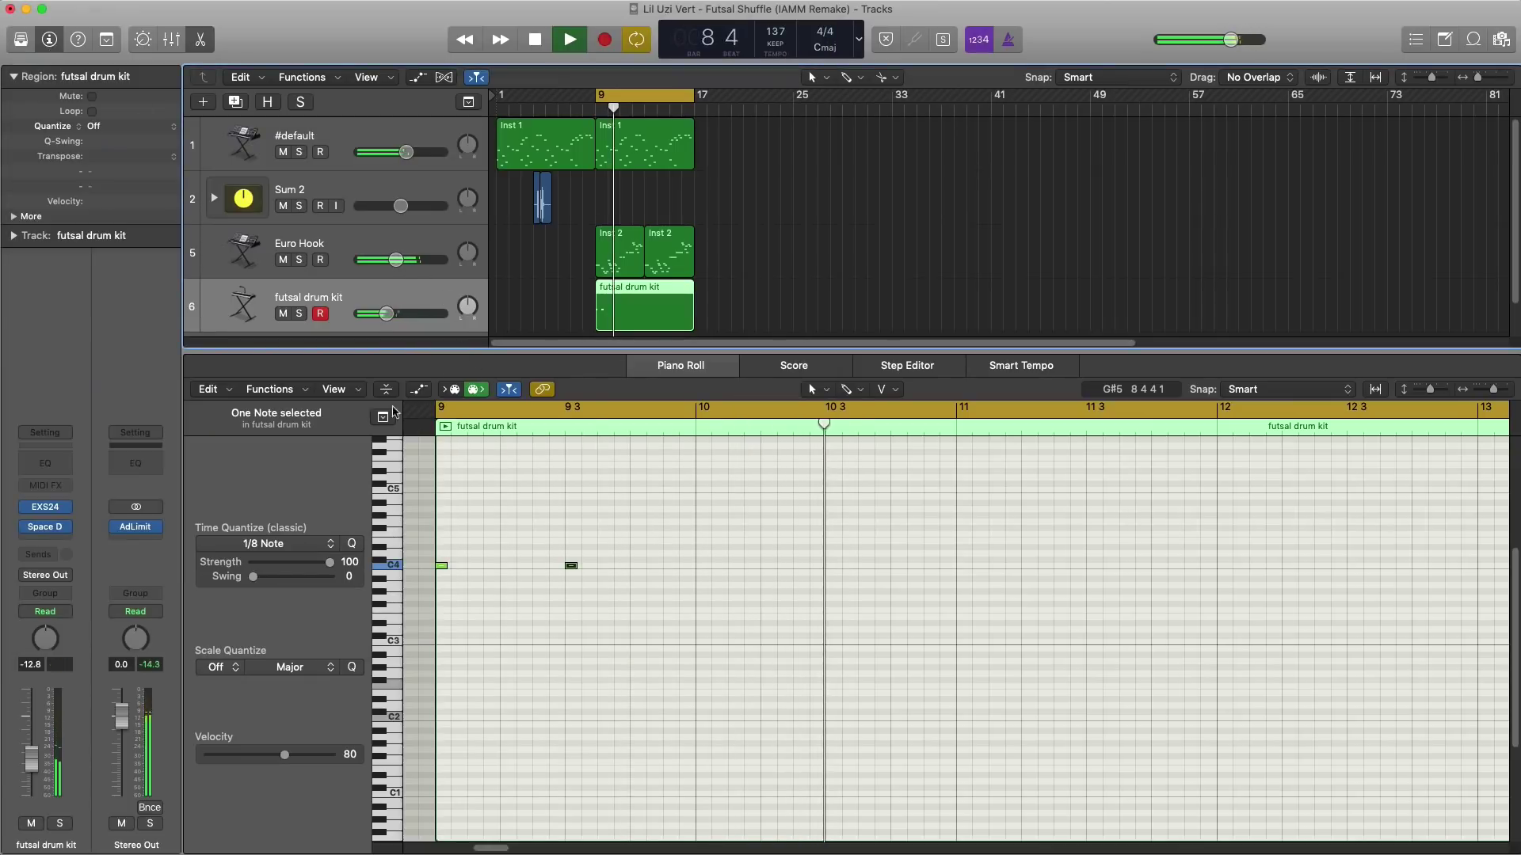
{"action": "left_click_drag", "start_coordinate": [387, 314], "coordinate": [391, 319]}
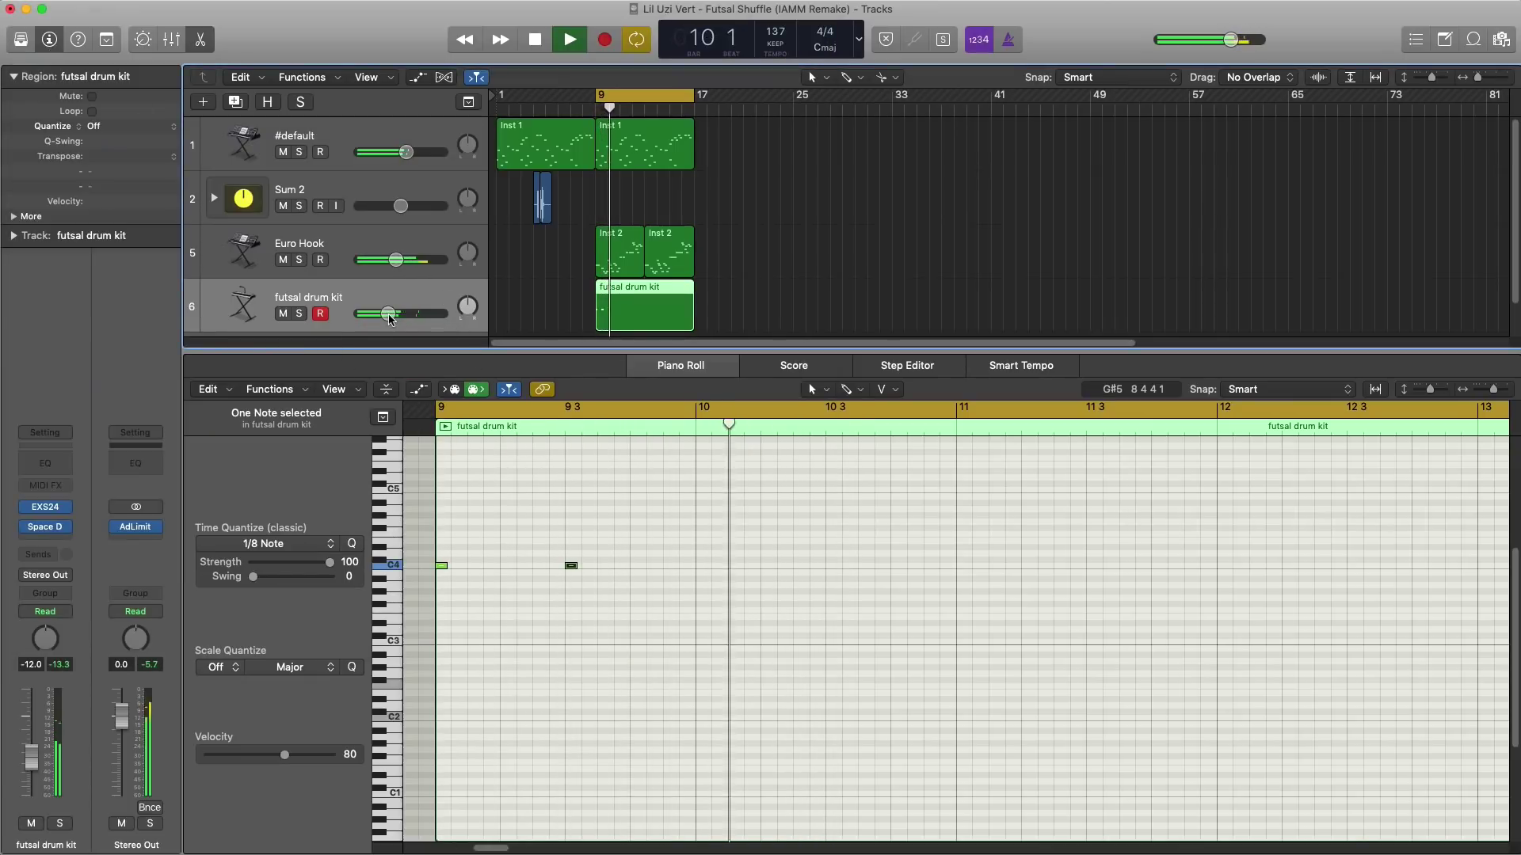
{"action": "key", "text": "space"}
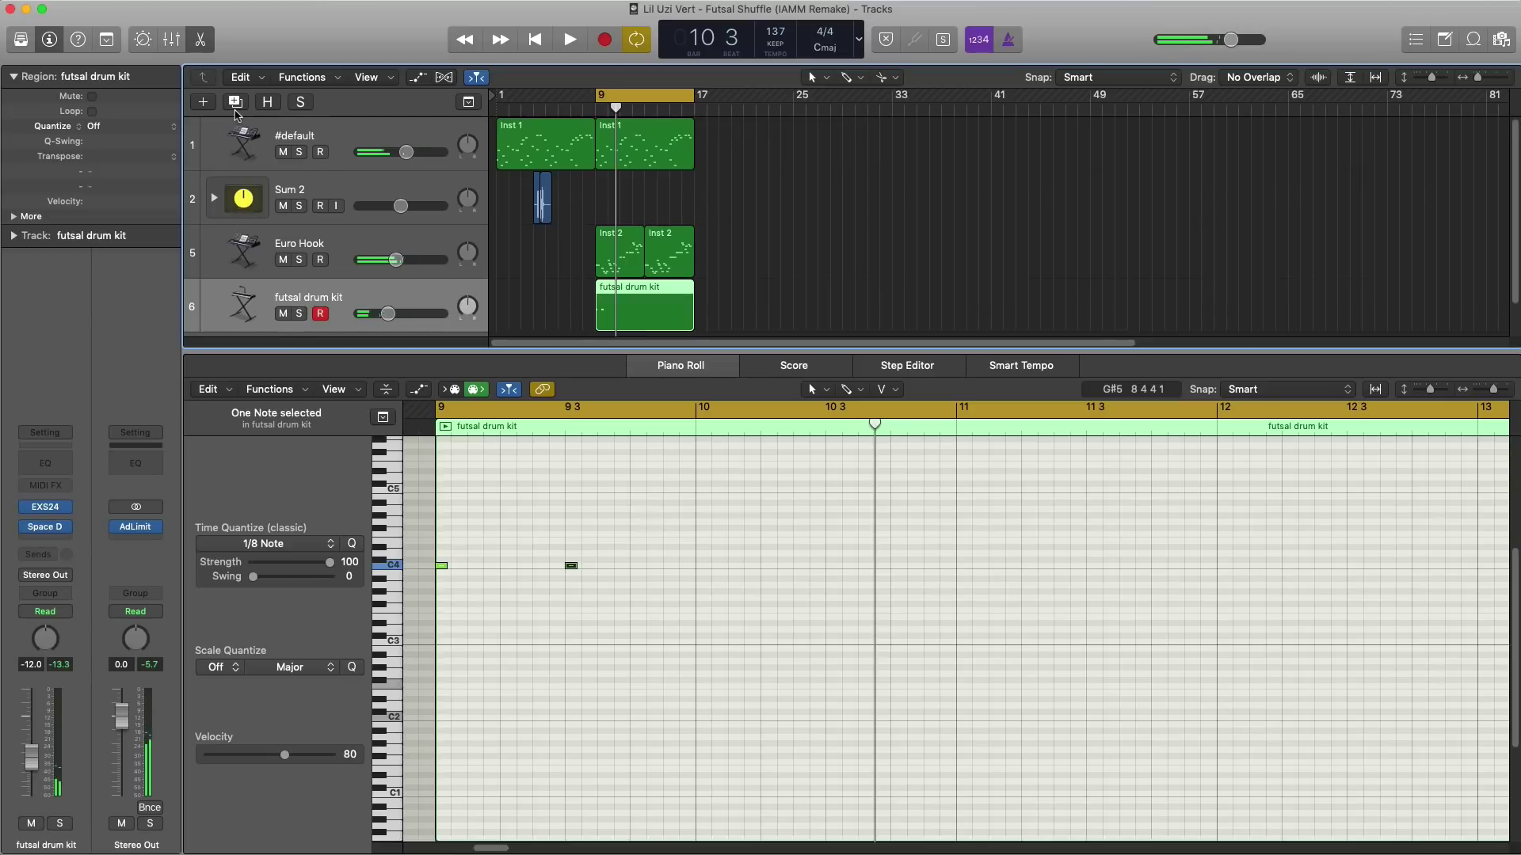
Step: Duplicate the futsal drum kit track with its settings, remove Space Designer from the copy and check its EXS24 instrument
{"action": "left_click", "coordinate": [235, 104]}
{"action": "left_click", "coordinate": [70, 532]}
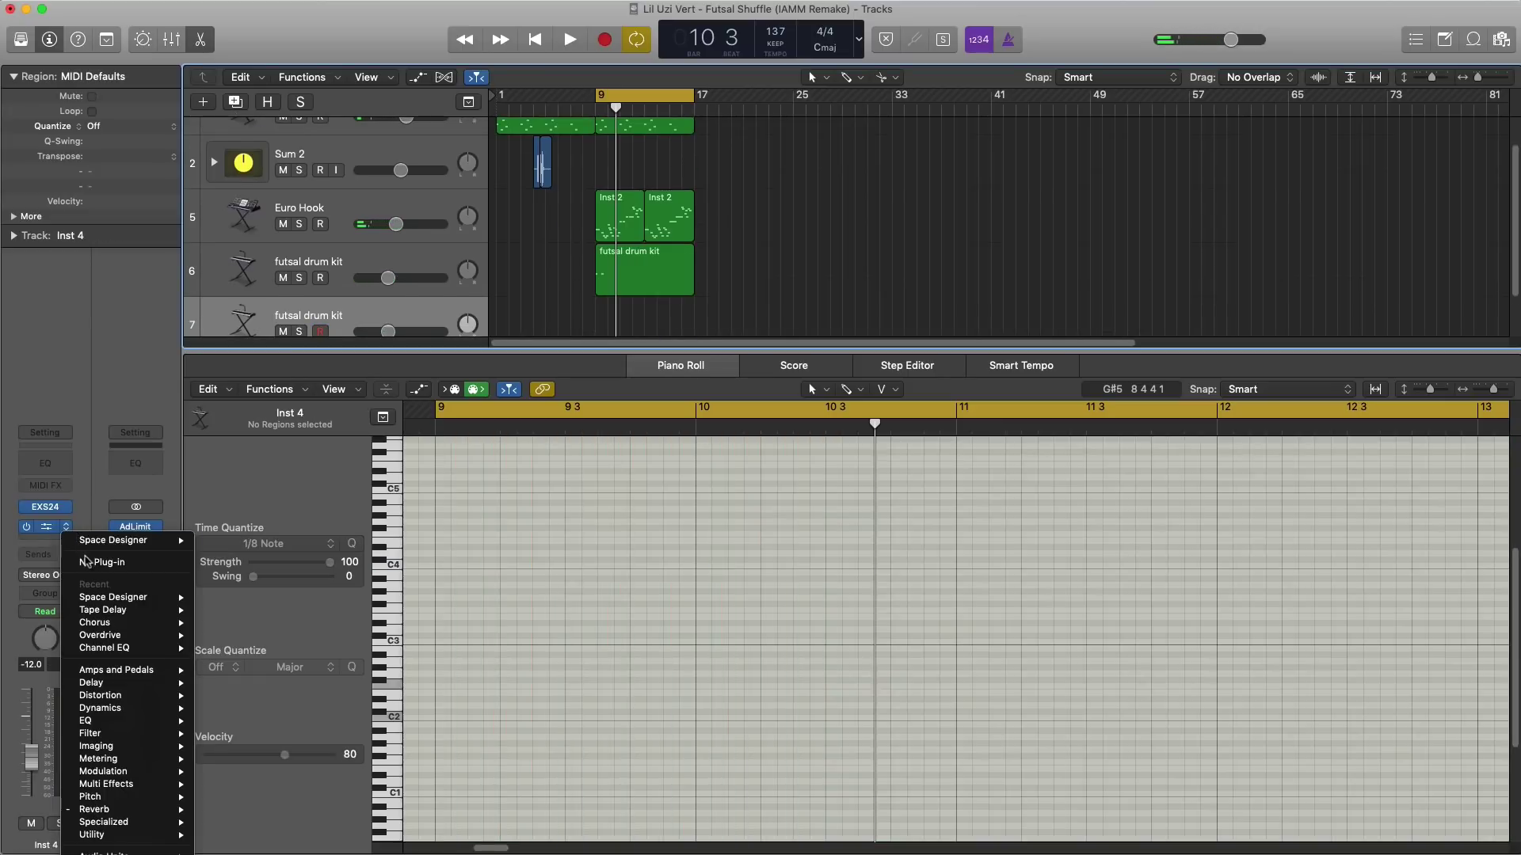
{"action": "left_click", "coordinate": [83, 561]}
{"action": "left_click", "coordinate": [48, 508]}
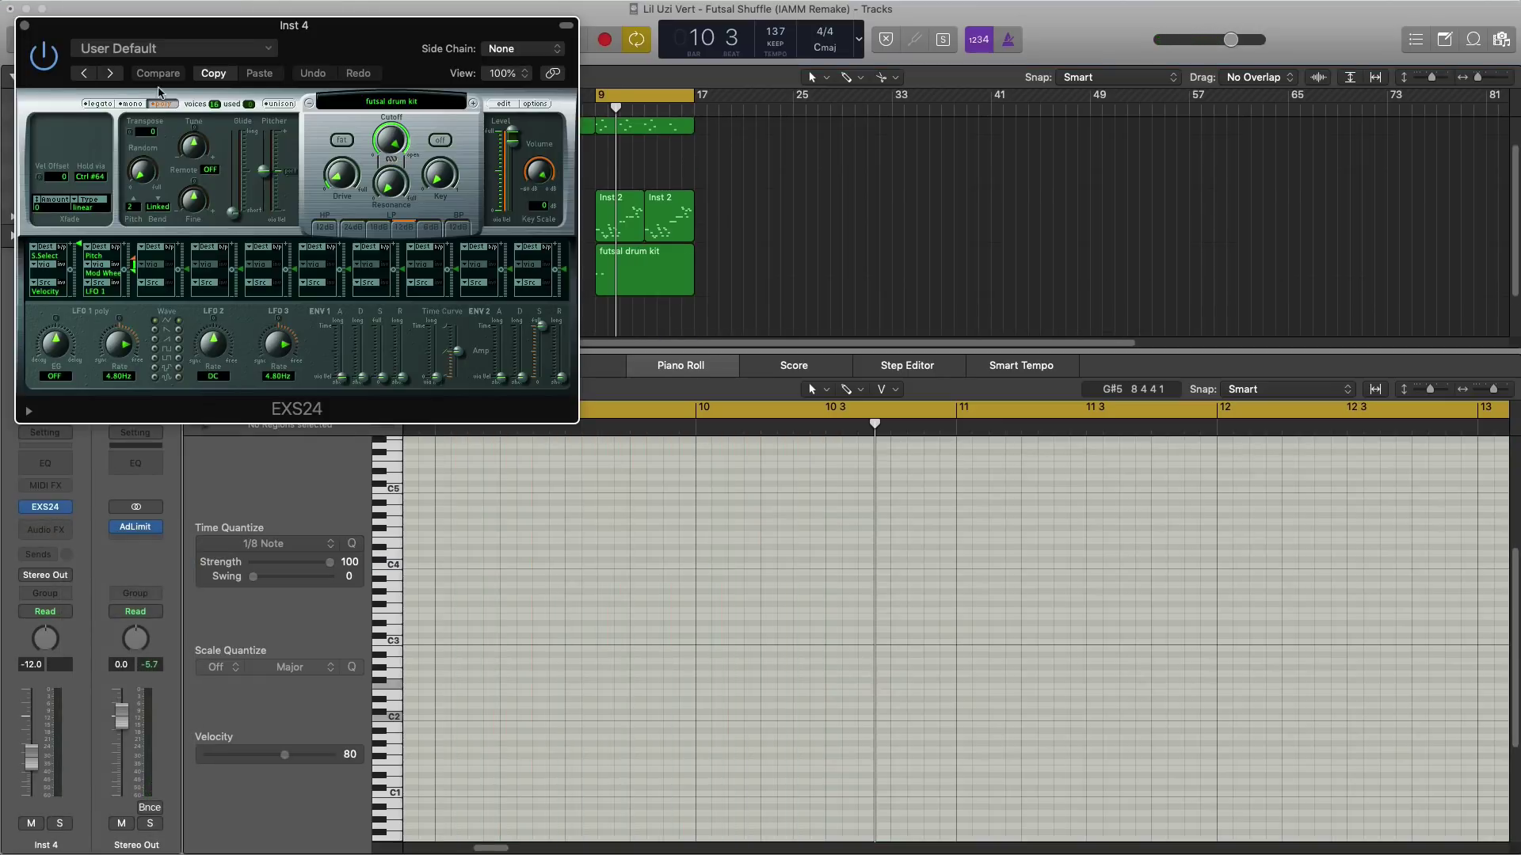
{"action": "left_click", "coordinate": [24, 25]}
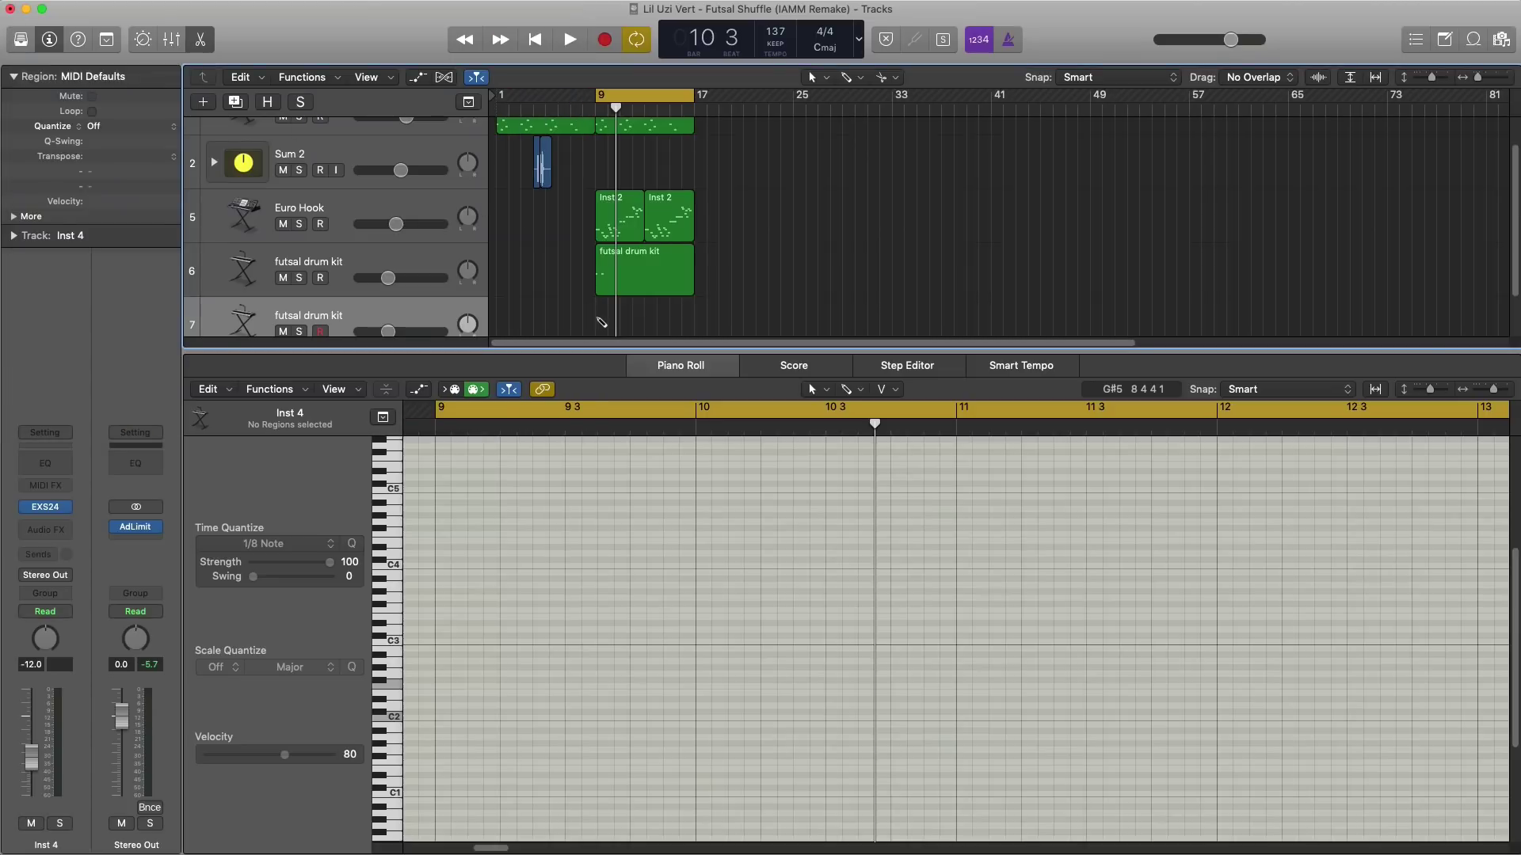
Step: Create a MIDI region from bar 9 to bar 17 on the duplicated drum kit track and add an eighth-note D2 at its start
{"action": "left_click", "coordinate": [601, 323]}
{"action": "left_click_drag", "start_coordinate": [640, 334], "coordinate": [694, 321]}
{"action": "key", "text": "e"}
{"action": "double_click", "coordinate": [648, 361]}
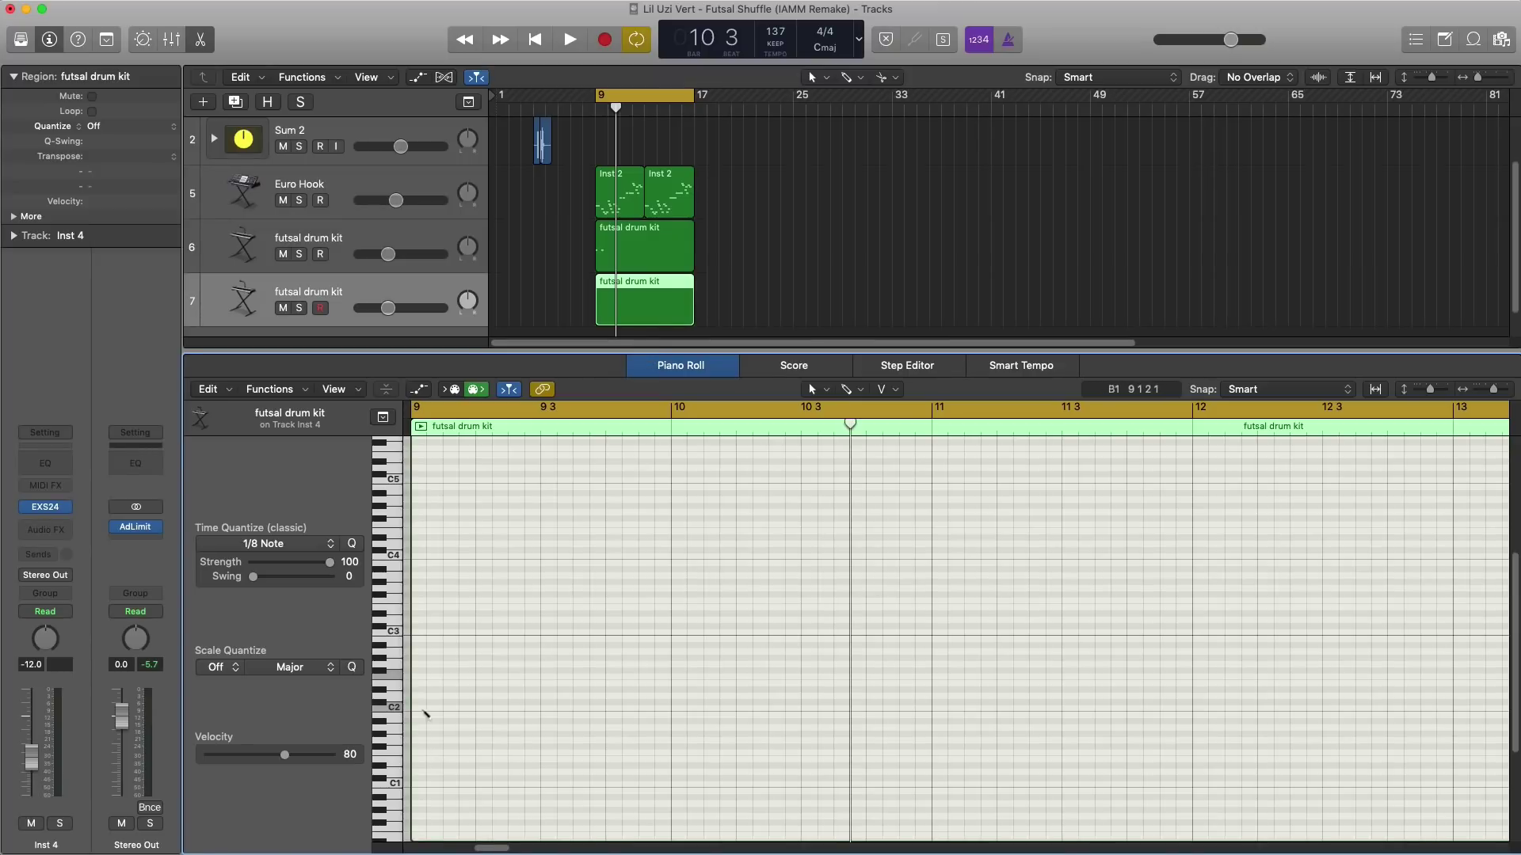
{"action": "left_click", "coordinate": [419, 696]}
{"action": "left_click_drag", "start_coordinate": [423, 698], "coordinate": [442, 697]}
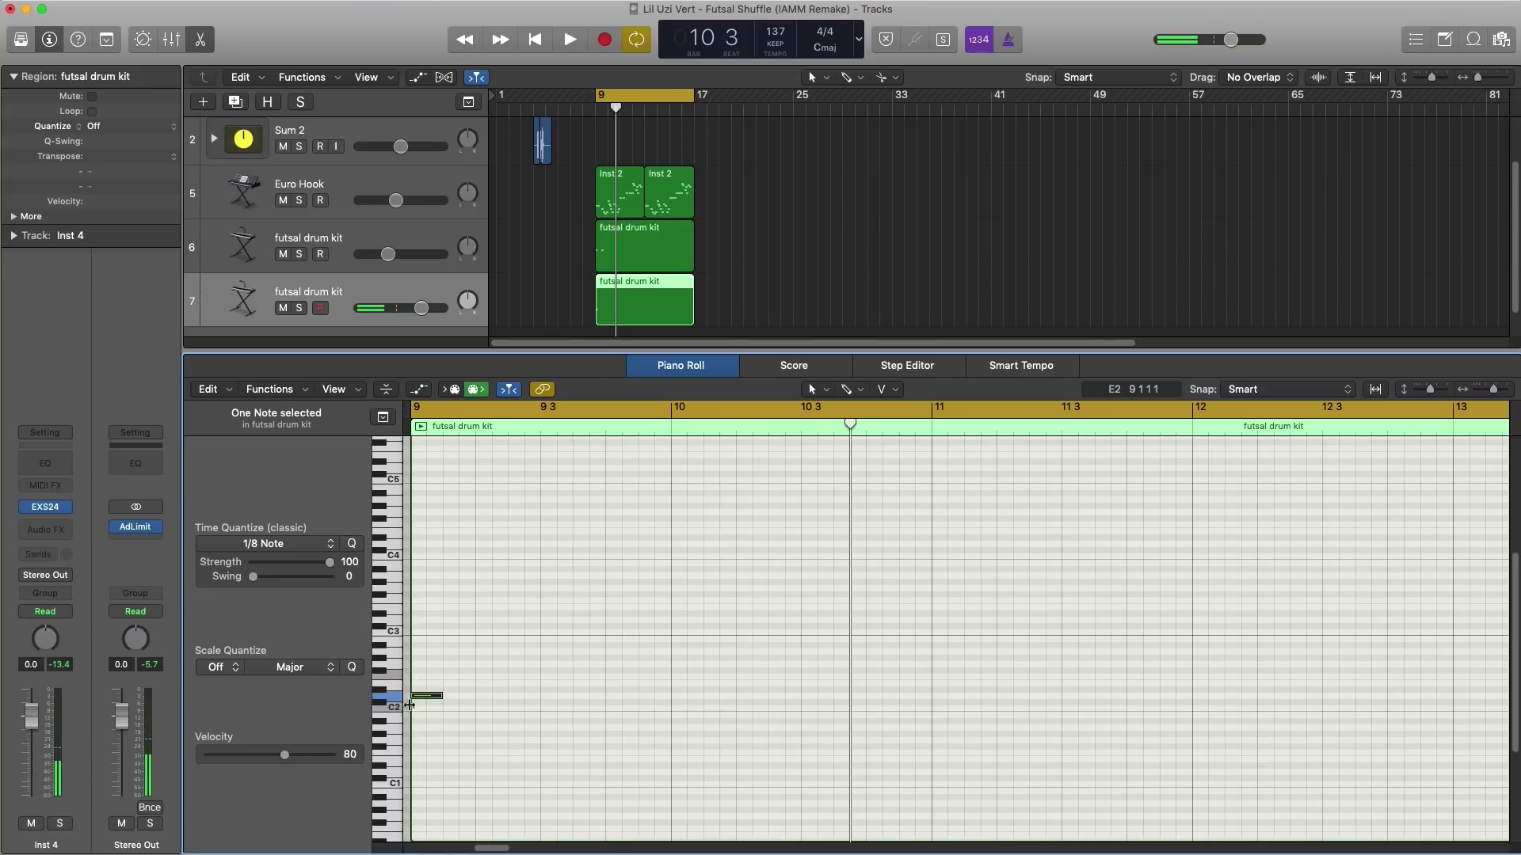
Step: Add a D2 note midway between beats 2 and 3 and a C2 note on beat 4 of bar 9, checking against playback
{"action": "key", "text": "space"}
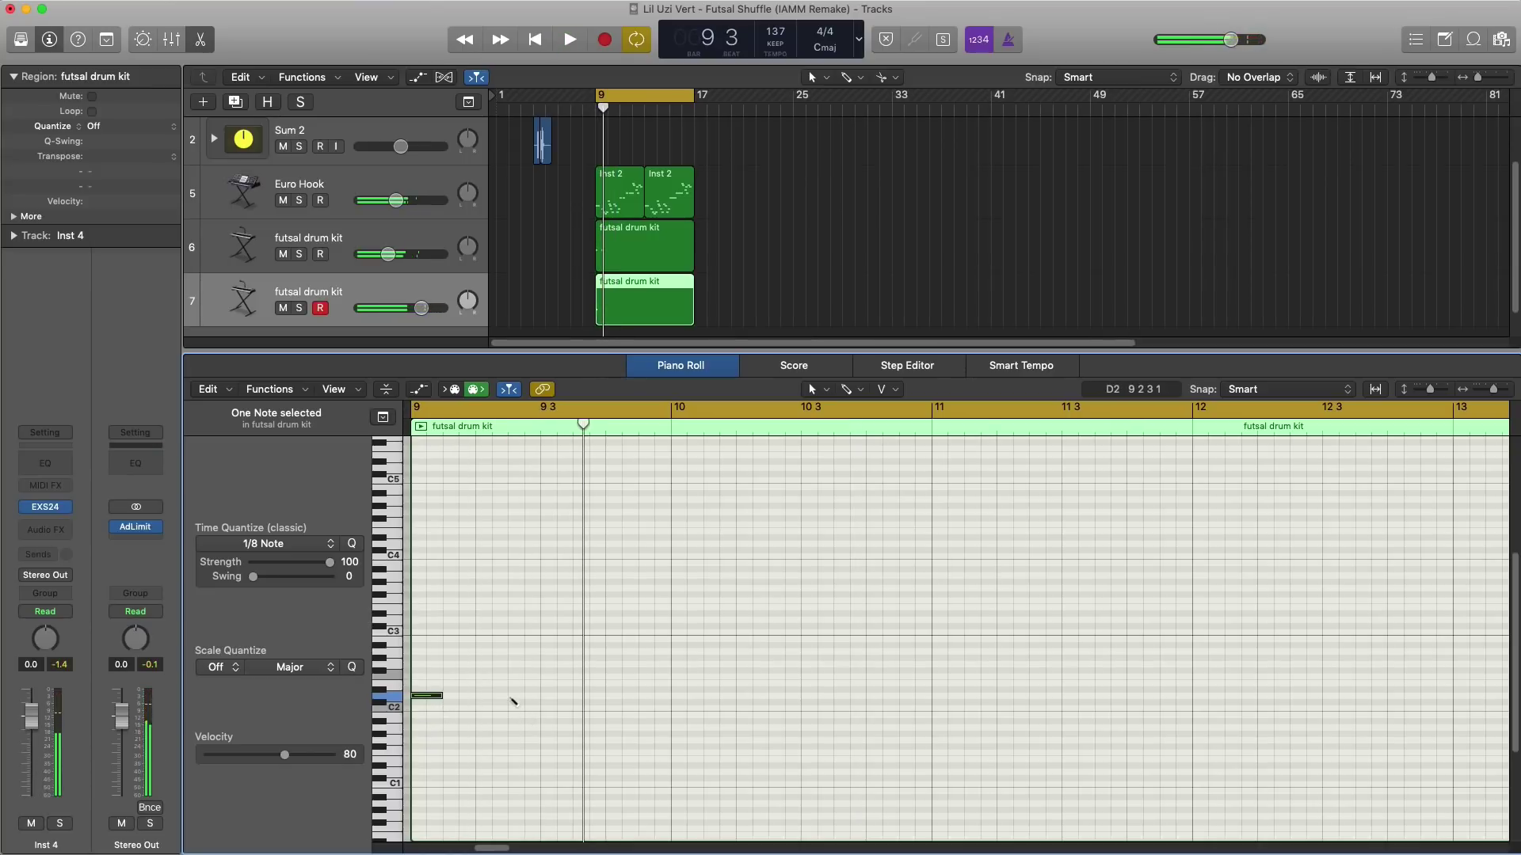
{"action": "left_click", "coordinate": [510, 697]}
{"action": "scroll", "coordinate": [510, 701], "scroll_direction": "left", "scroll_amount": 3}
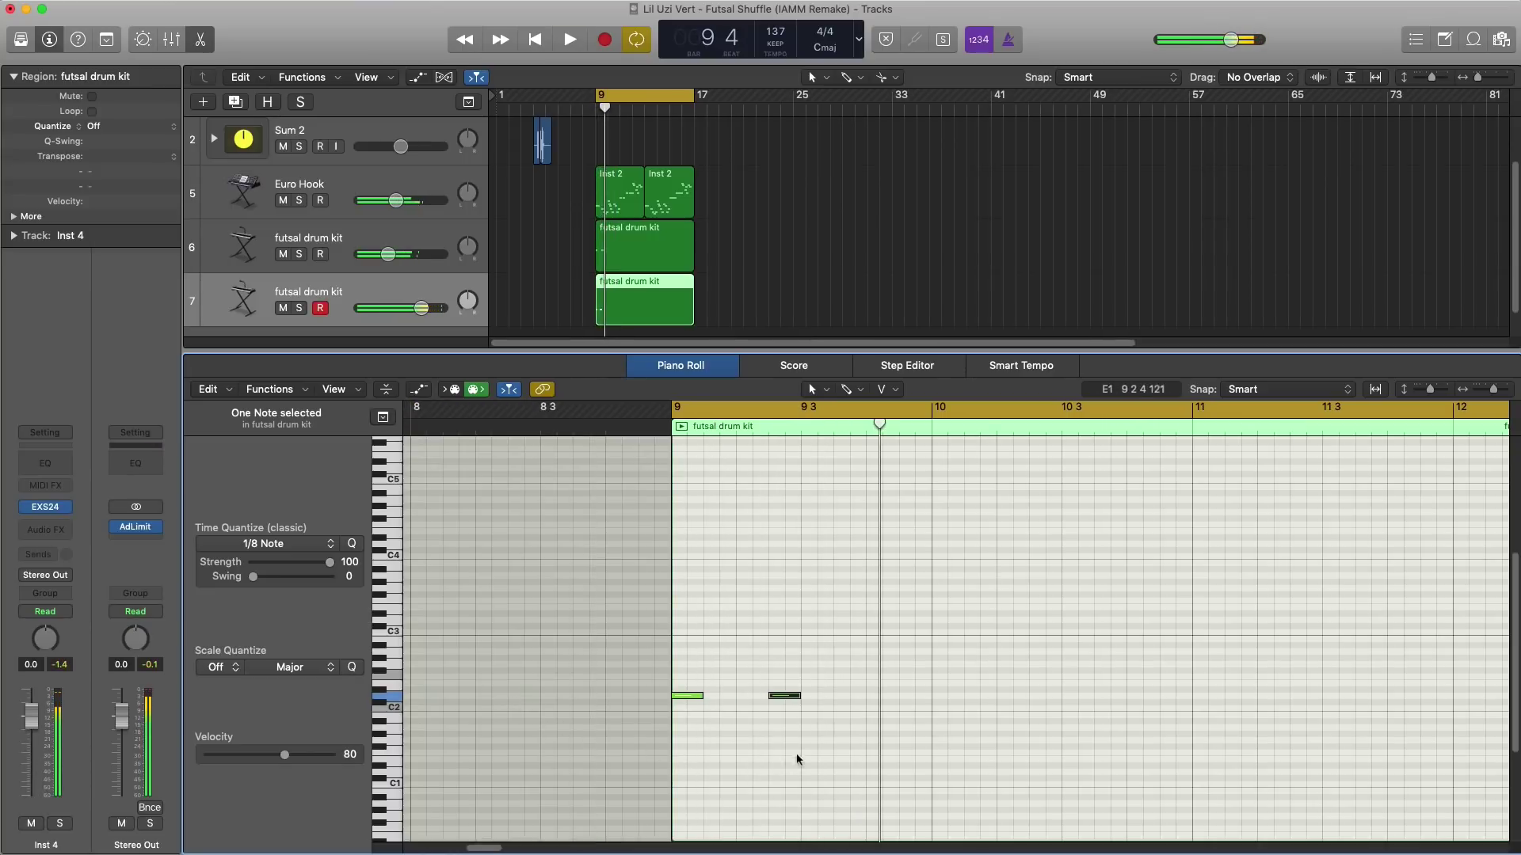
{"action": "left_click", "coordinate": [872, 708]}
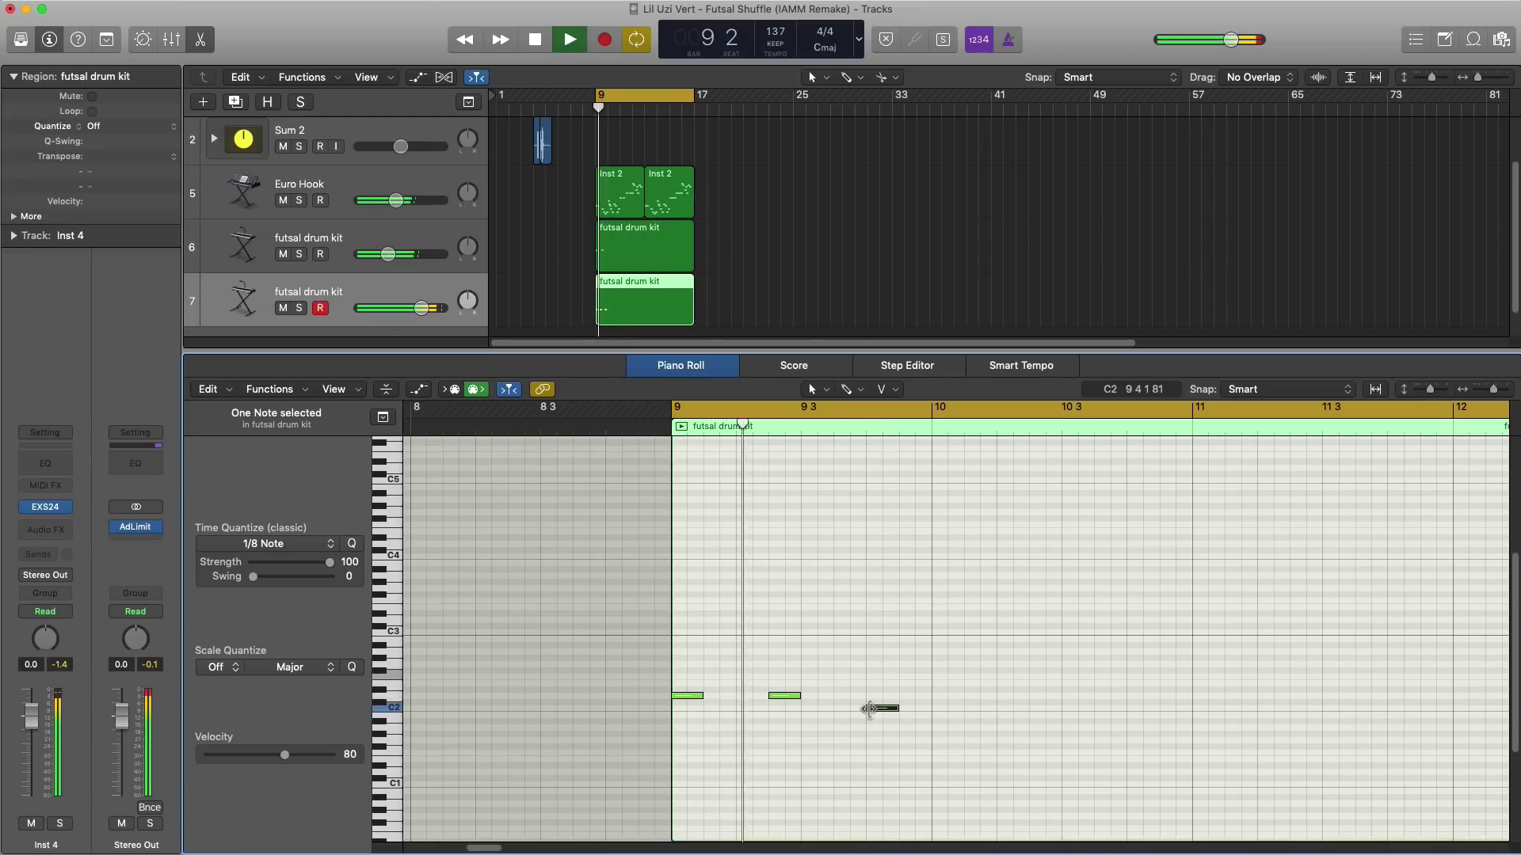
{"action": "key", "text": "space"}
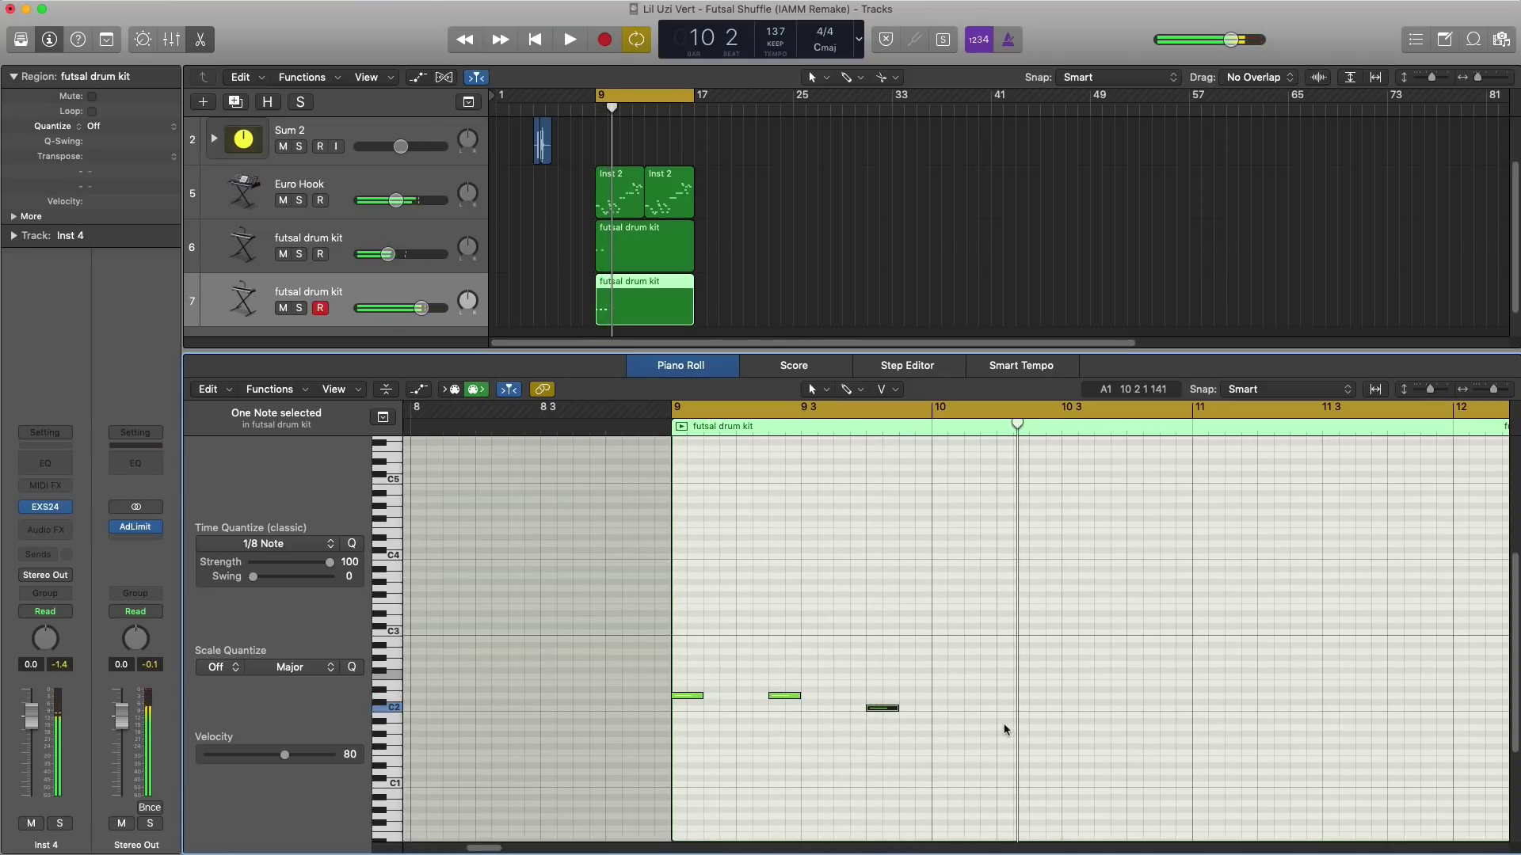
Step: Add a C2 note half a beat into bar 10 and a D2 note at the start of bar 11, checking against playback
{"action": "left_click", "coordinate": [968, 708]}
{"action": "key", "text": "space"}
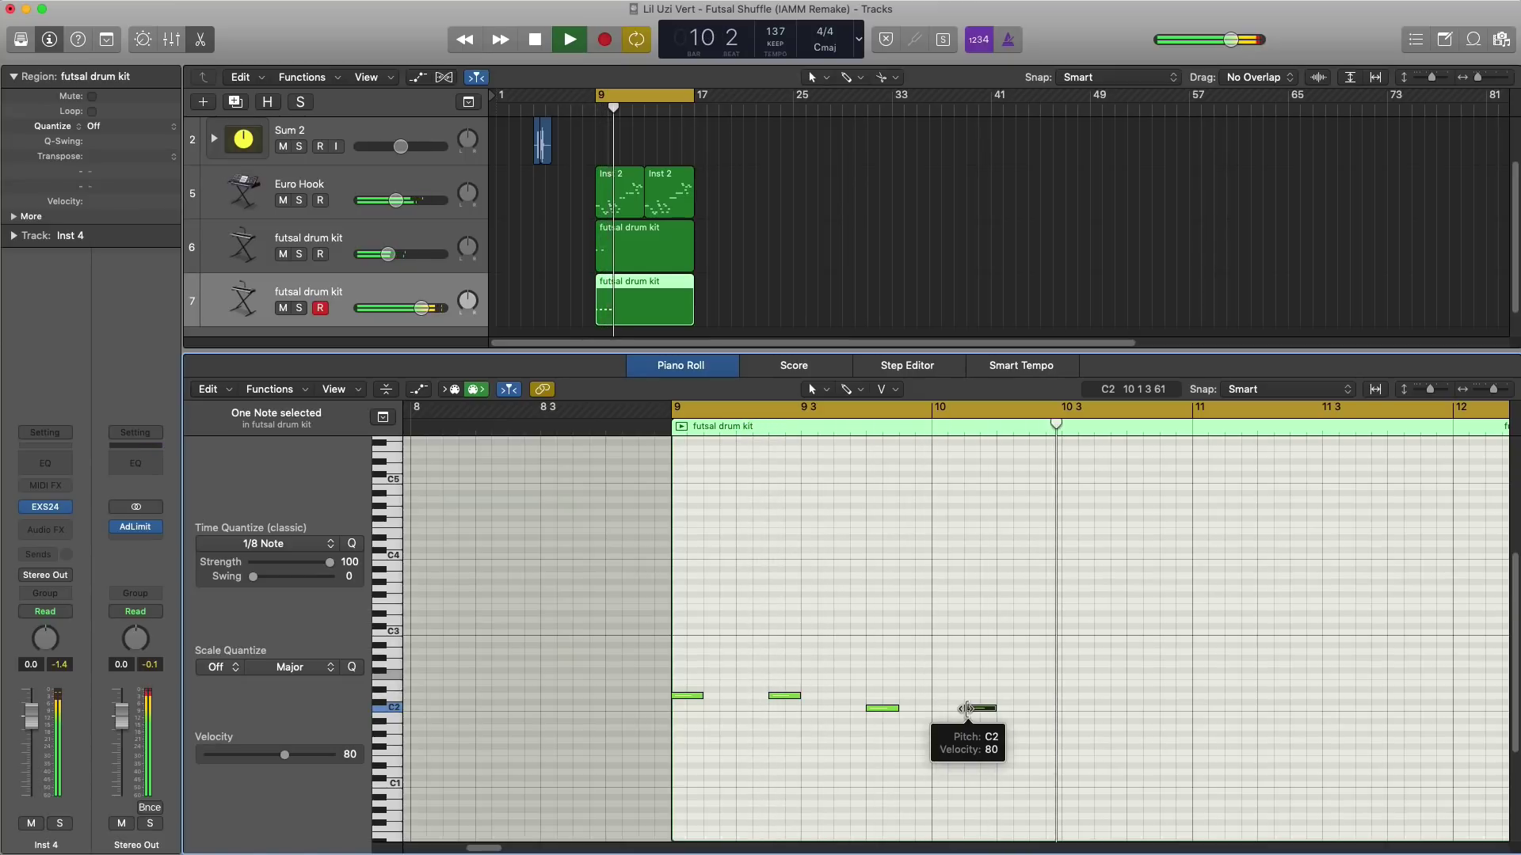
{"action": "key", "text": "space"}
{"action": "key", "text": "space"}
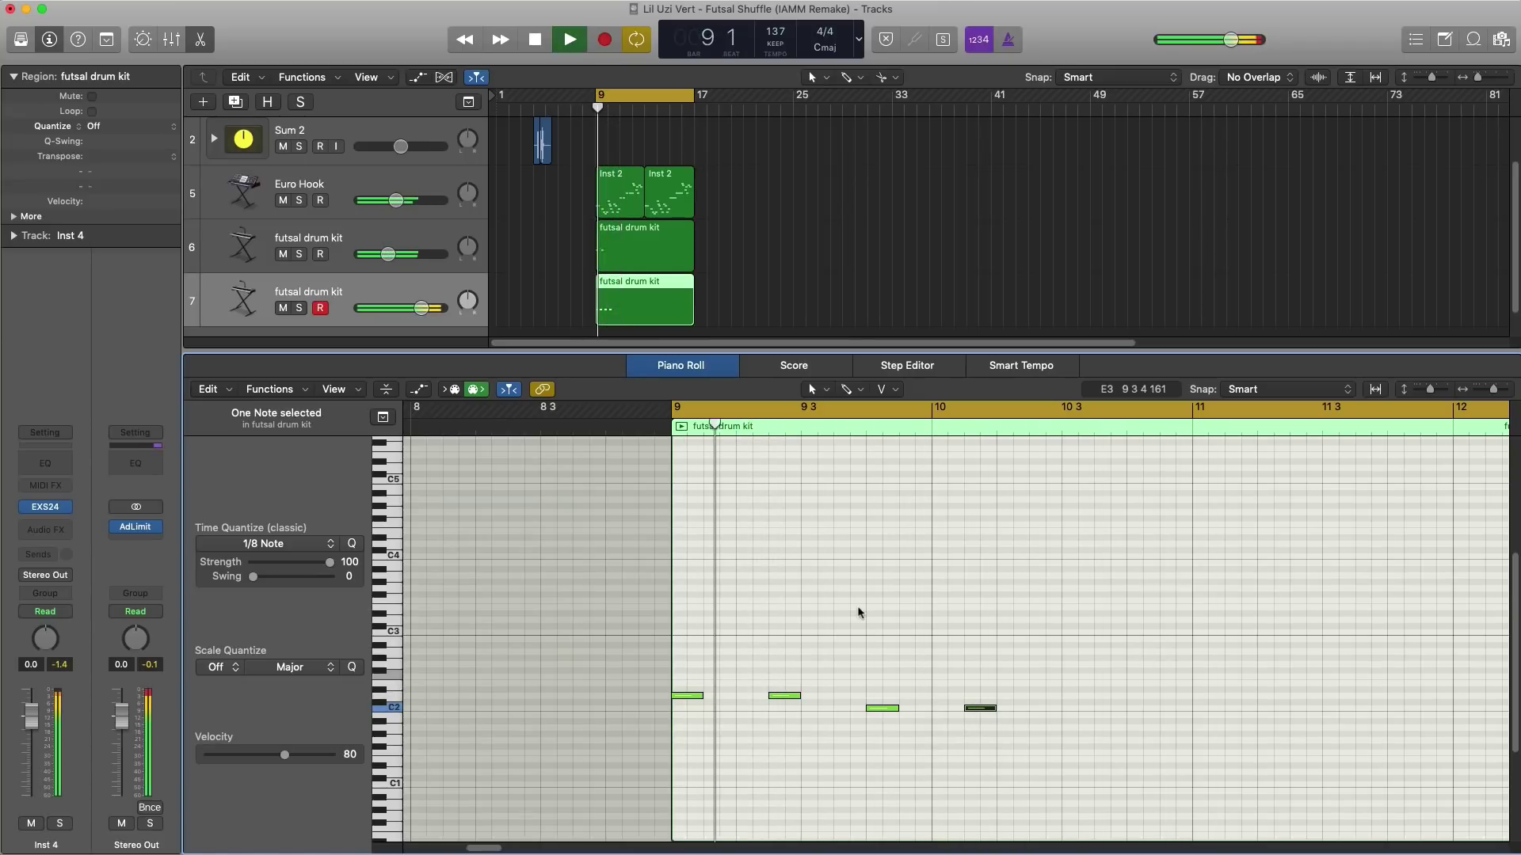
{"action": "scroll", "coordinate": [860, 609], "scroll_direction": "down", "scroll_amount": 3}
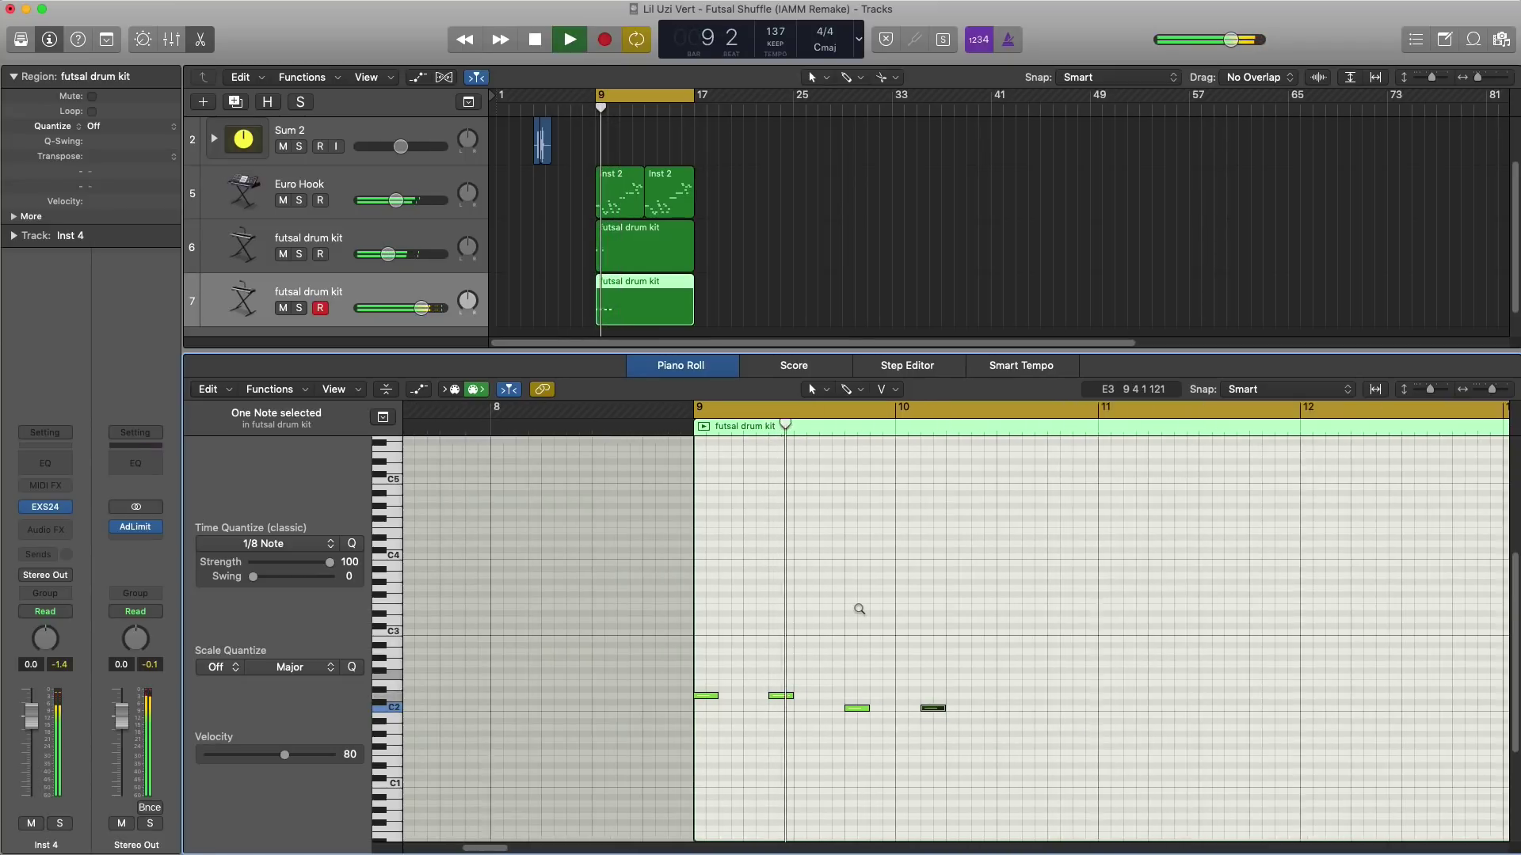
{"action": "left_click", "coordinate": [1068, 697]}
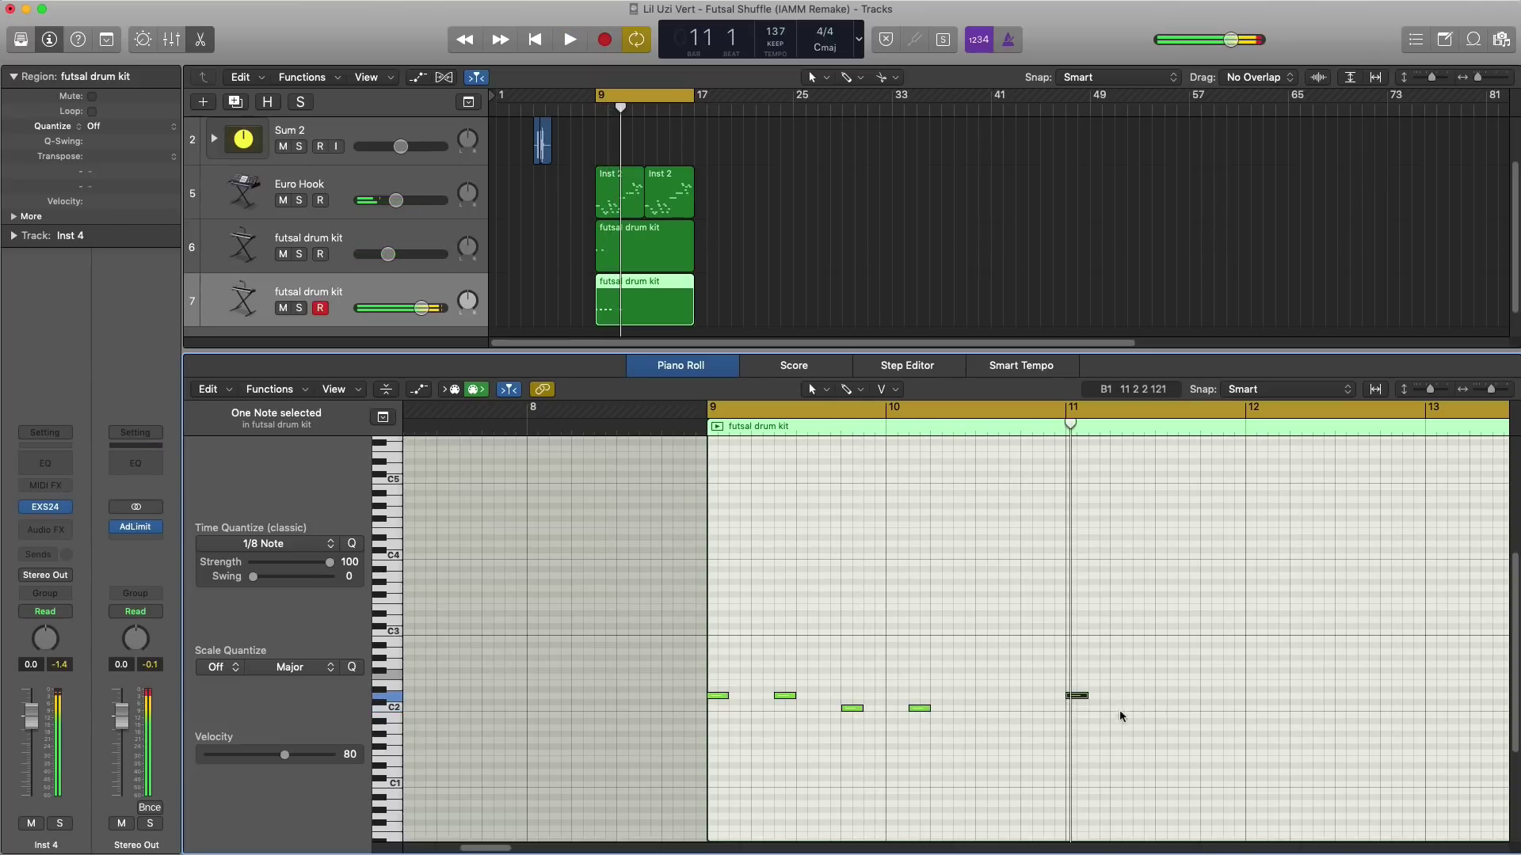
Step: Finish the drum pattern with D3 opening bar 11 and D2 notes at 11 2 3, 11 4 1 and 12 1 3, and repeat it from bar 13
{"action": "key", "text": "space"}
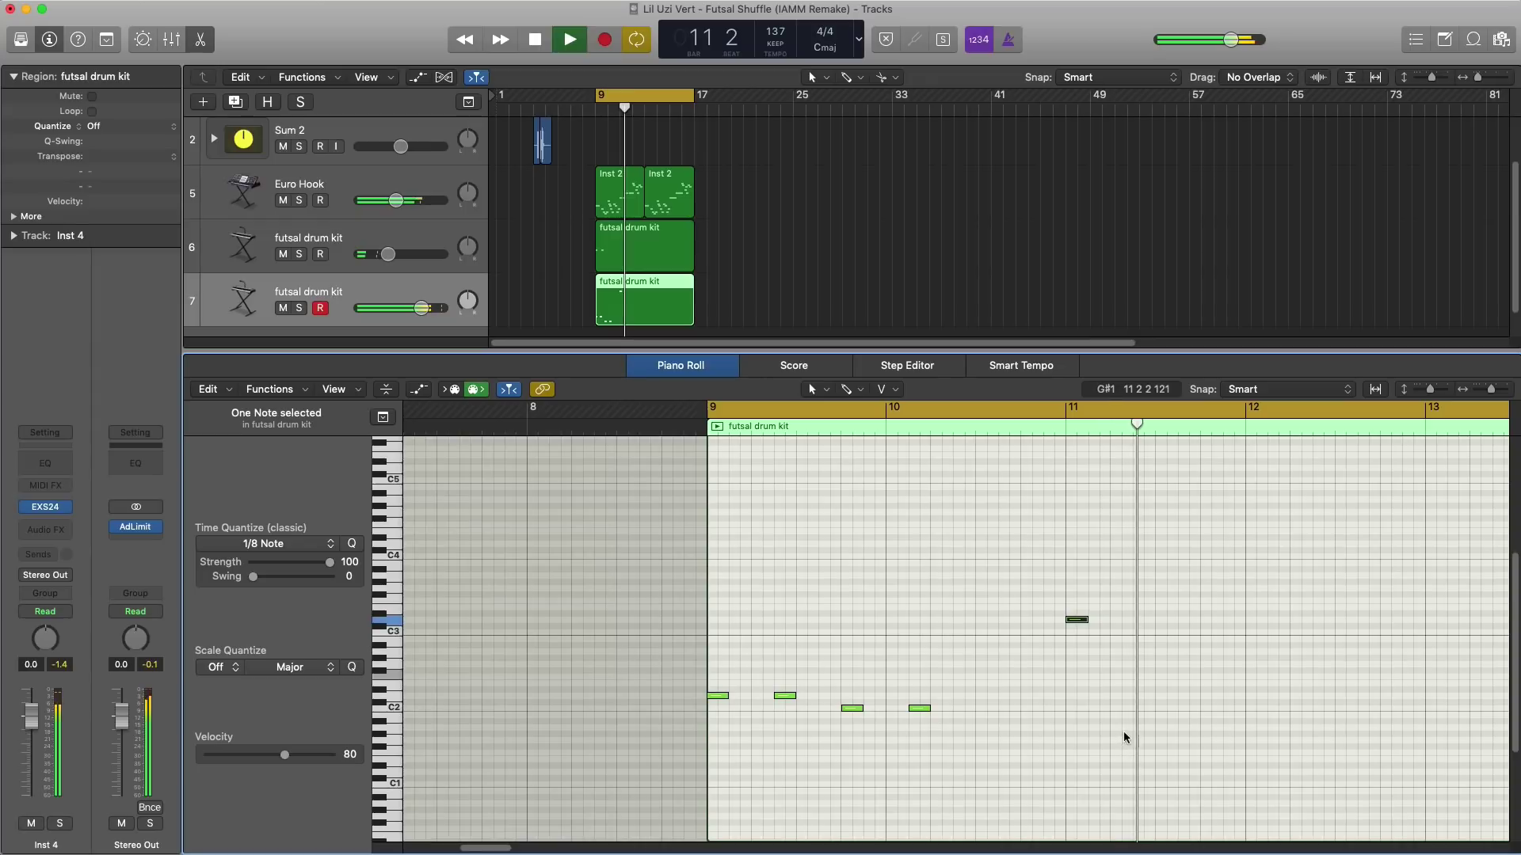
{"action": "left_click", "coordinate": [1140, 696]}
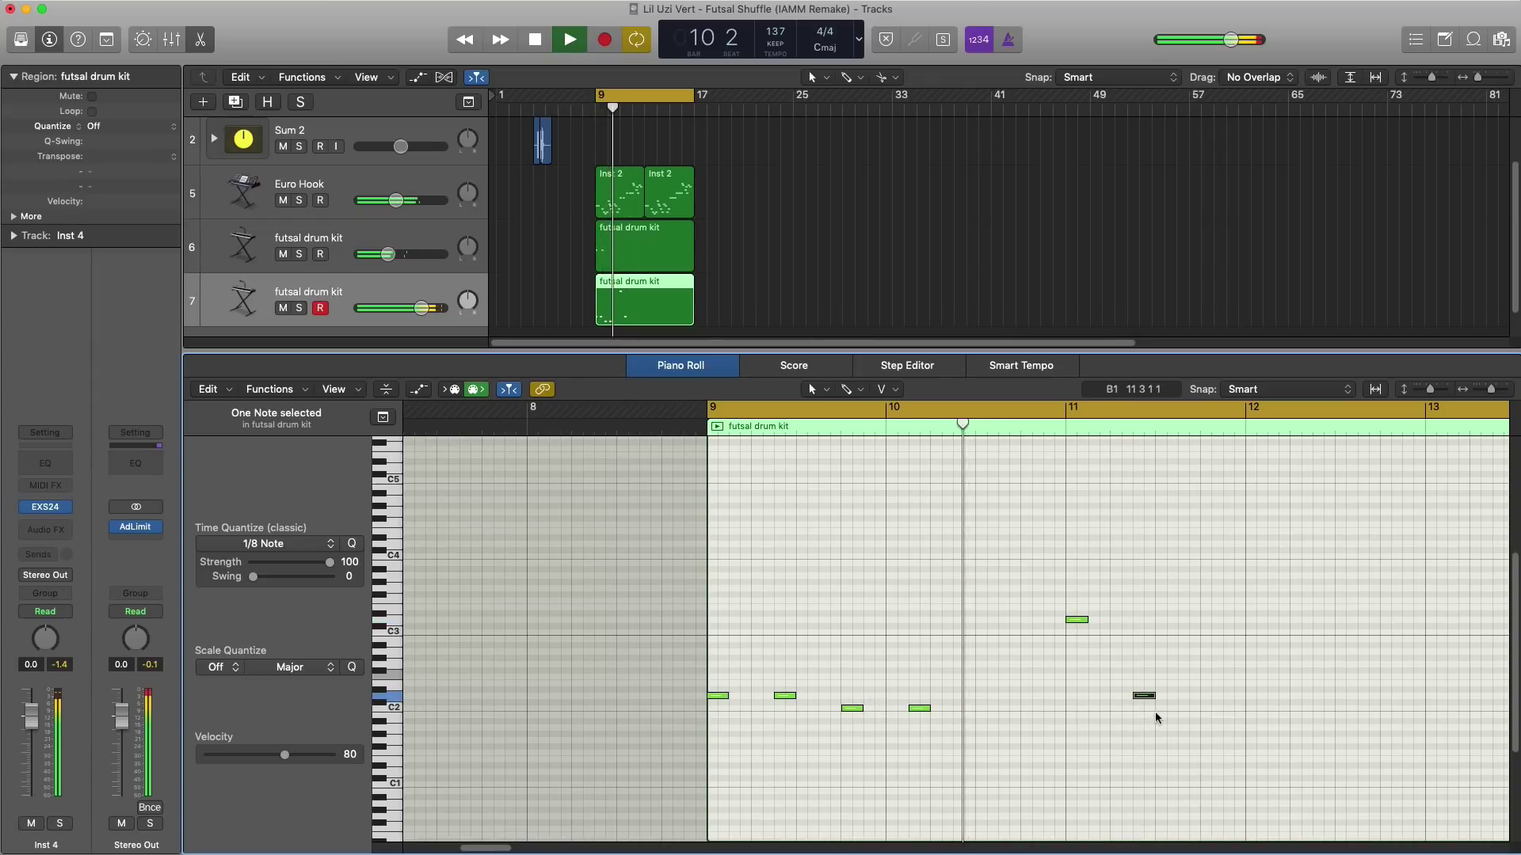
{"action": "left_click", "coordinate": [1207, 696]}
{"action": "left_click", "coordinate": [1271, 697]}
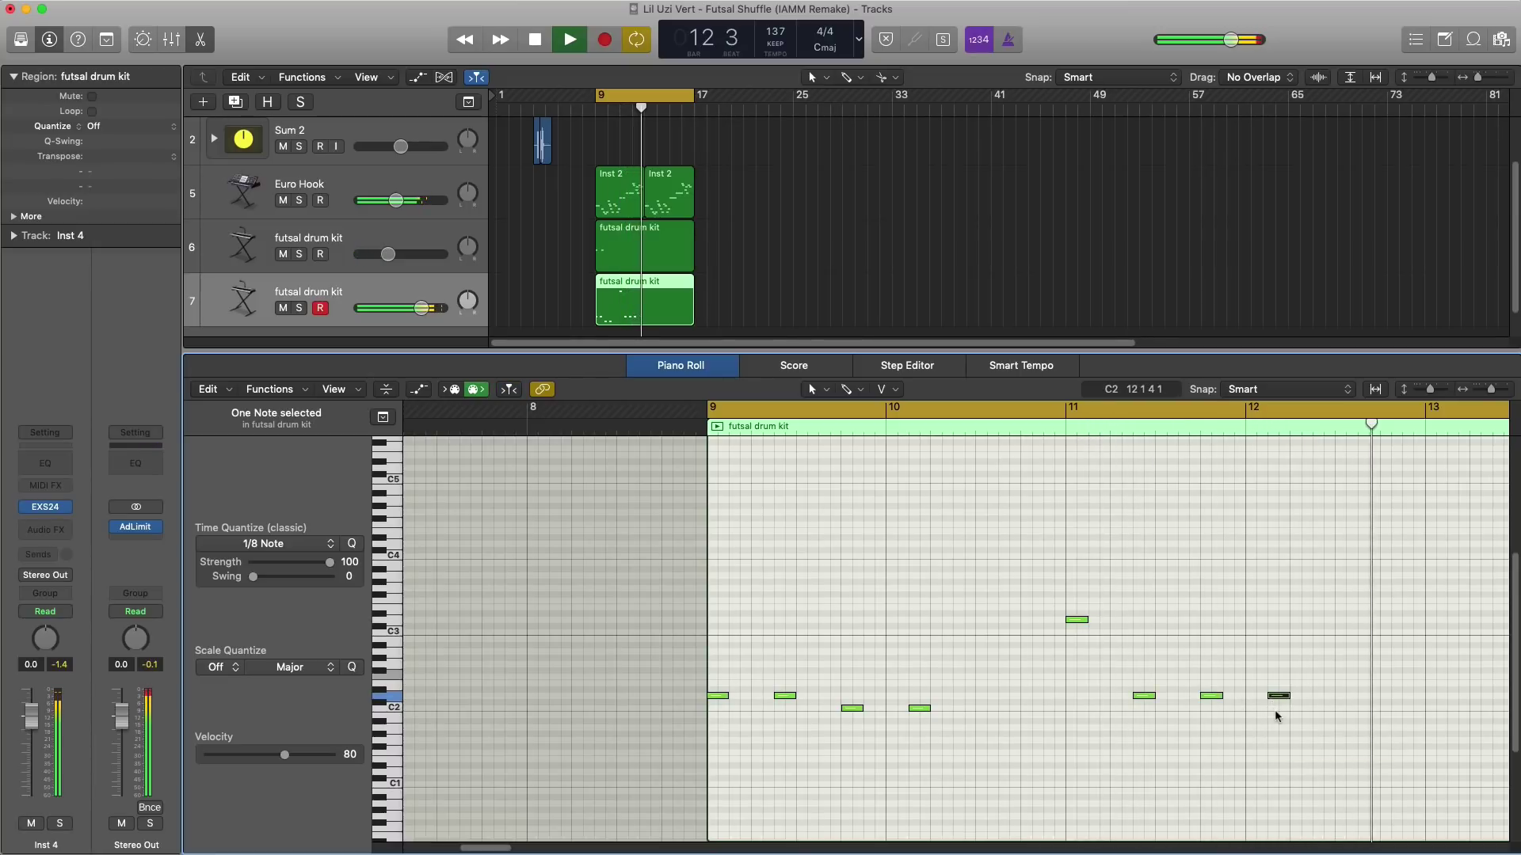
{"action": "key", "text": "space"}
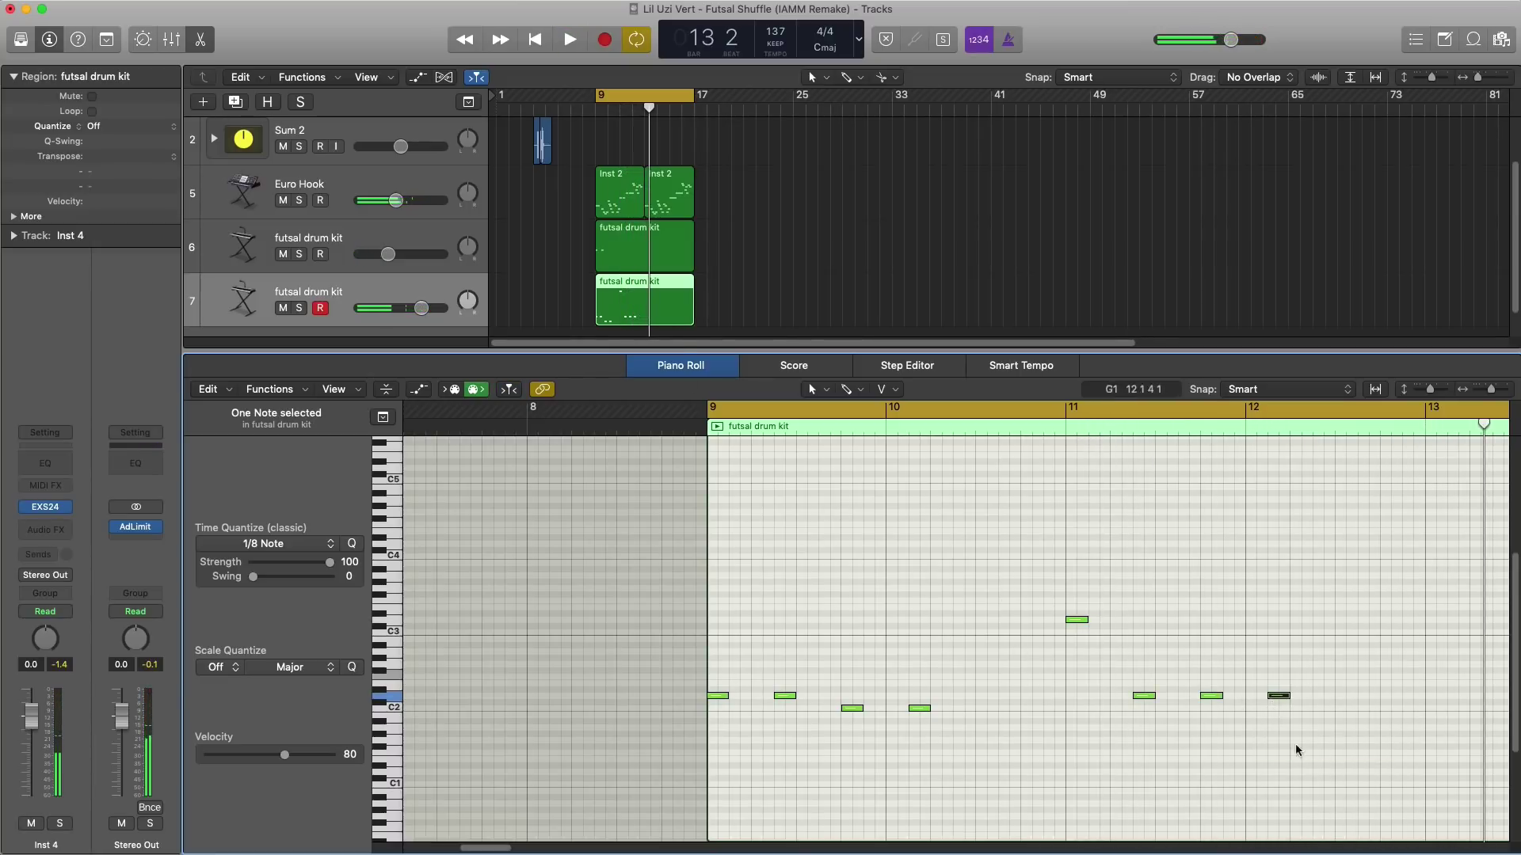
{"action": "left_click_drag", "start_coordinate": [1329, 754], "coordinate": [689, 560]}
Step: Balance levels during playback: lower Euro Hook slightly, set track 7 to +0.9 dB and track 6 to -9.6 dB
{"action": "key", "text": "space"}
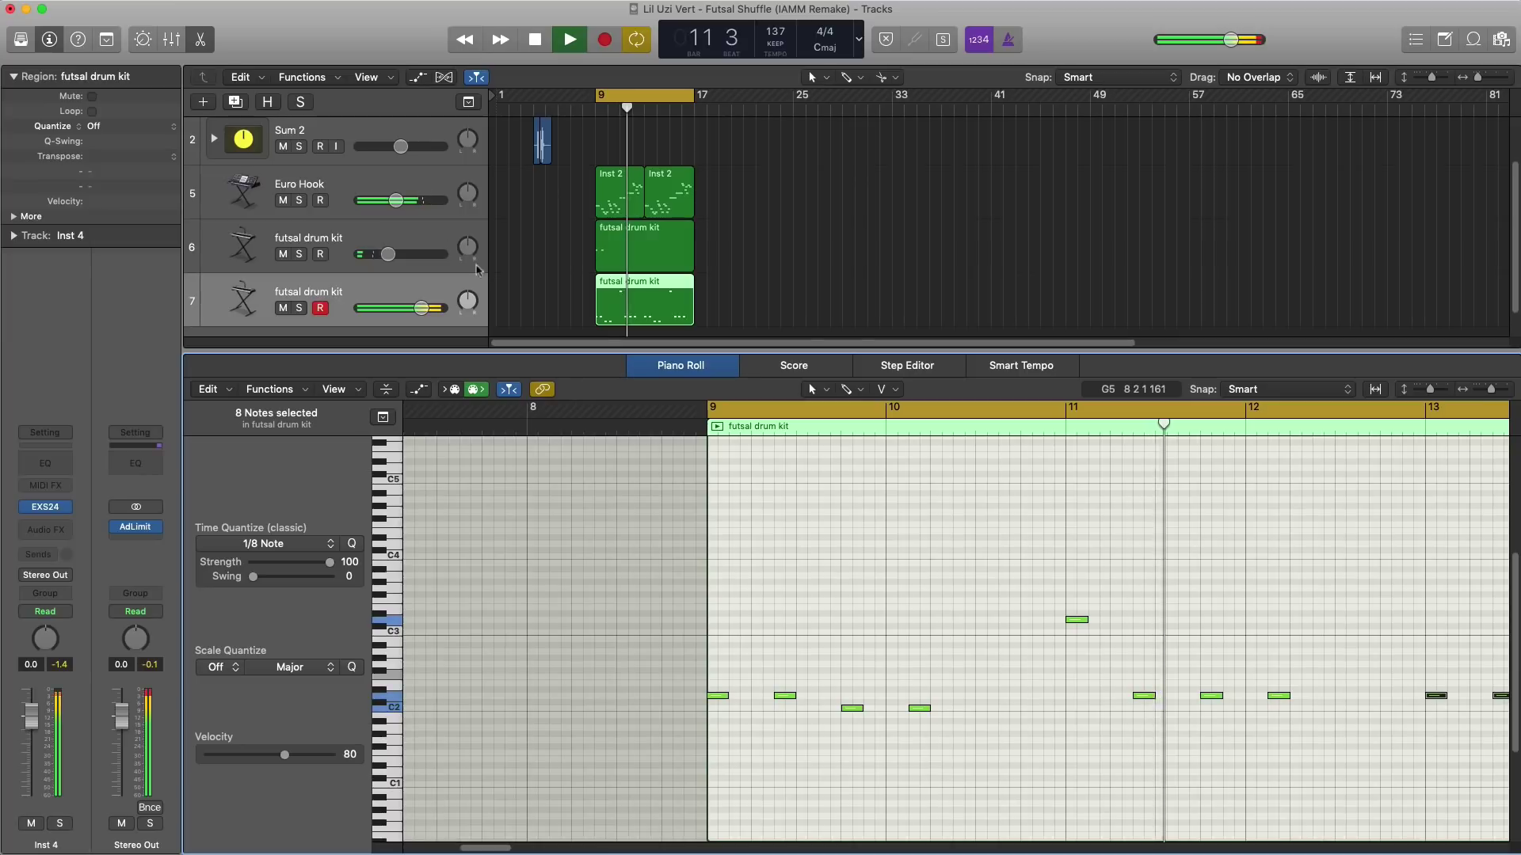
{"action": "left_click_drag", "start_coordinate": [395, 201], "coordinate": [393, 200]}
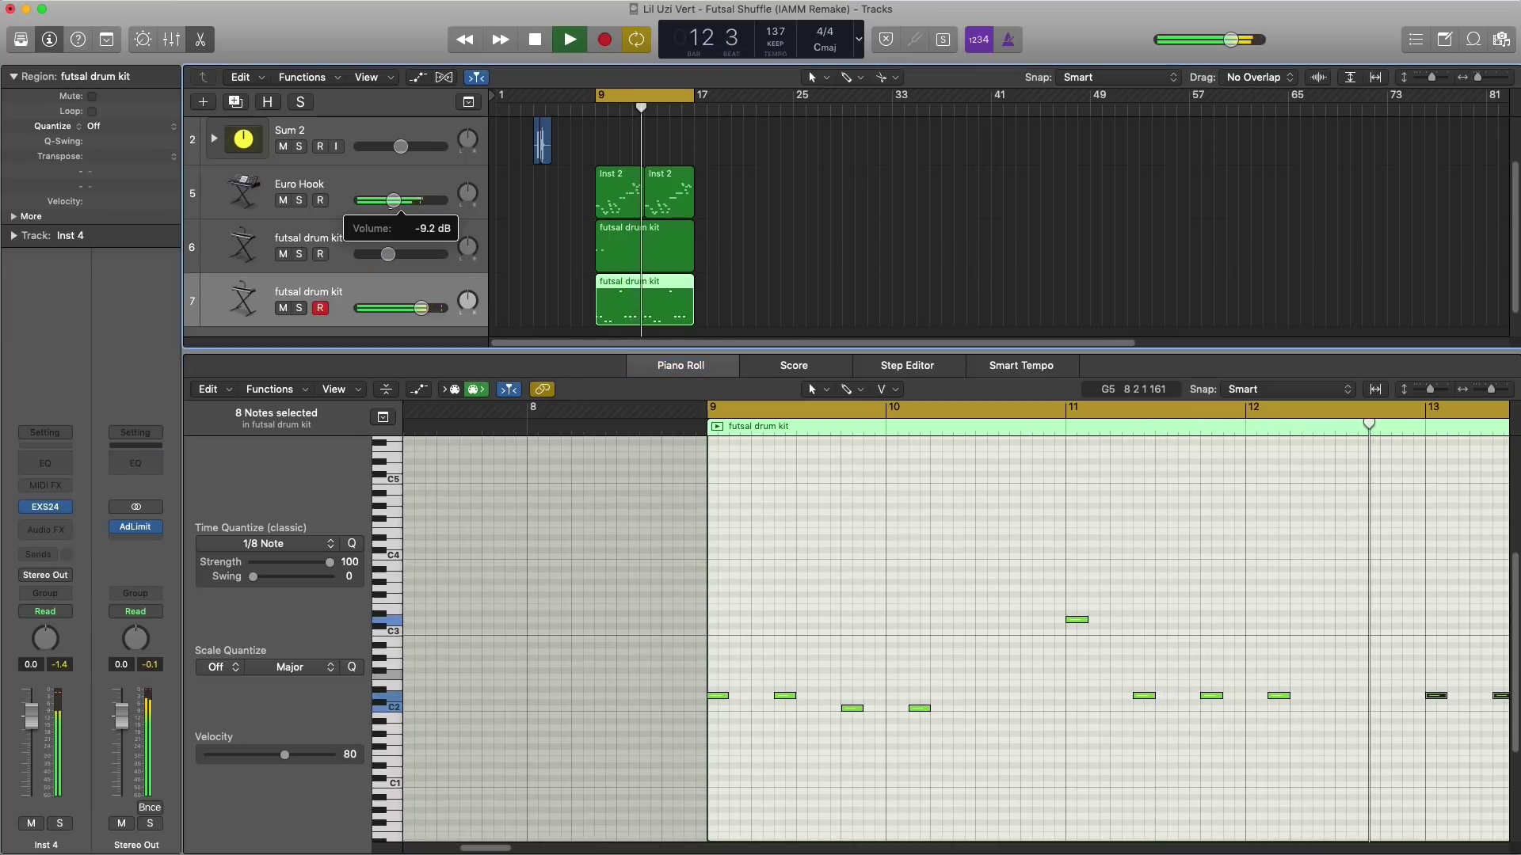
{"action": "left_click_drag", "start_coordinate": [421, 308], "coordinate": [427, 315]}
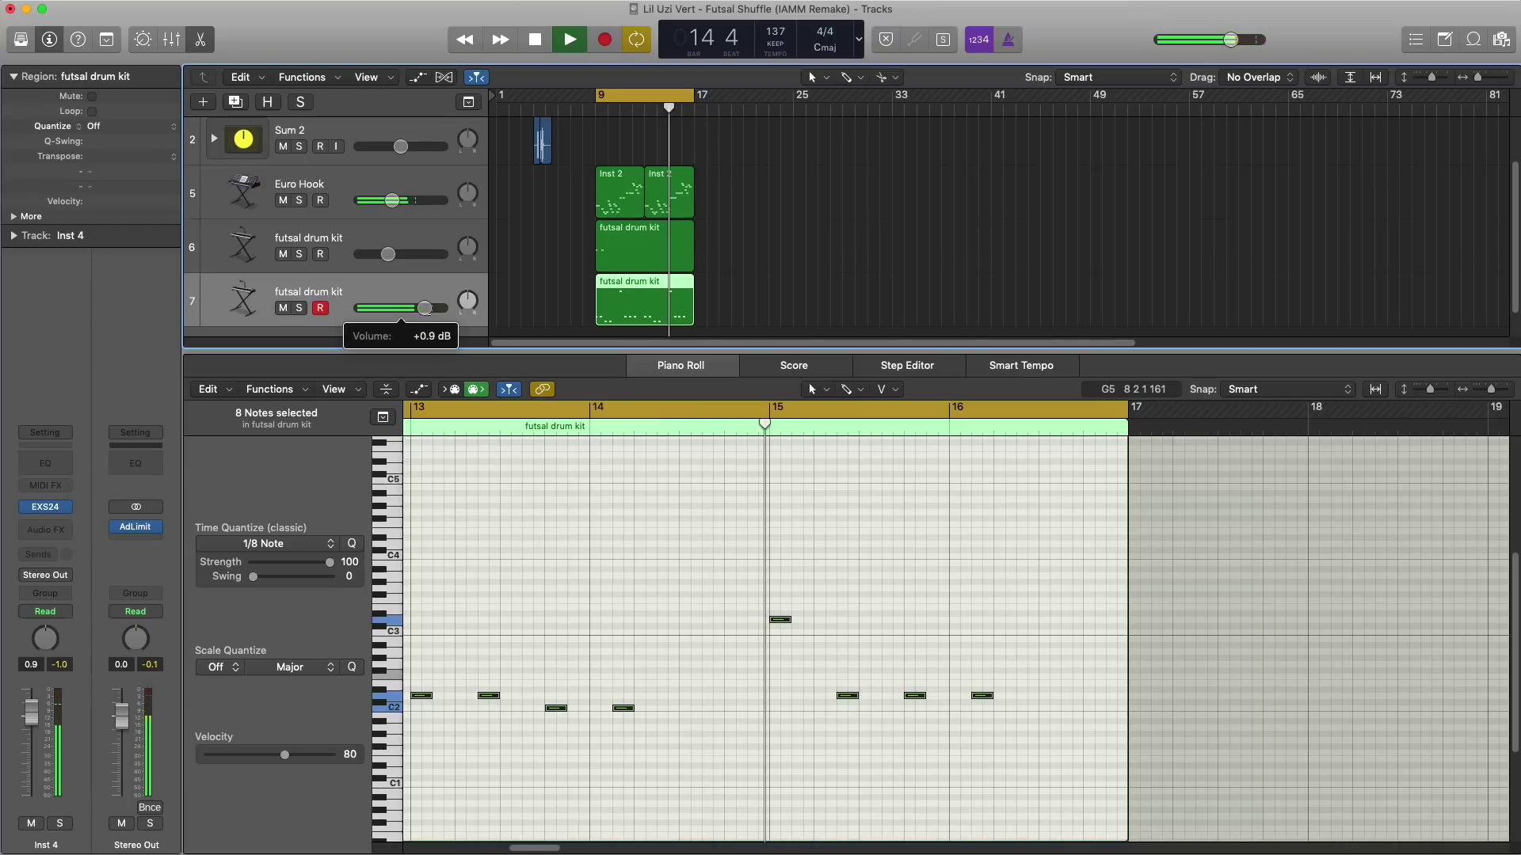
{"action": "left_click_drag", "start_coordinate": [388, 258], "coordinate": [392, 259]}
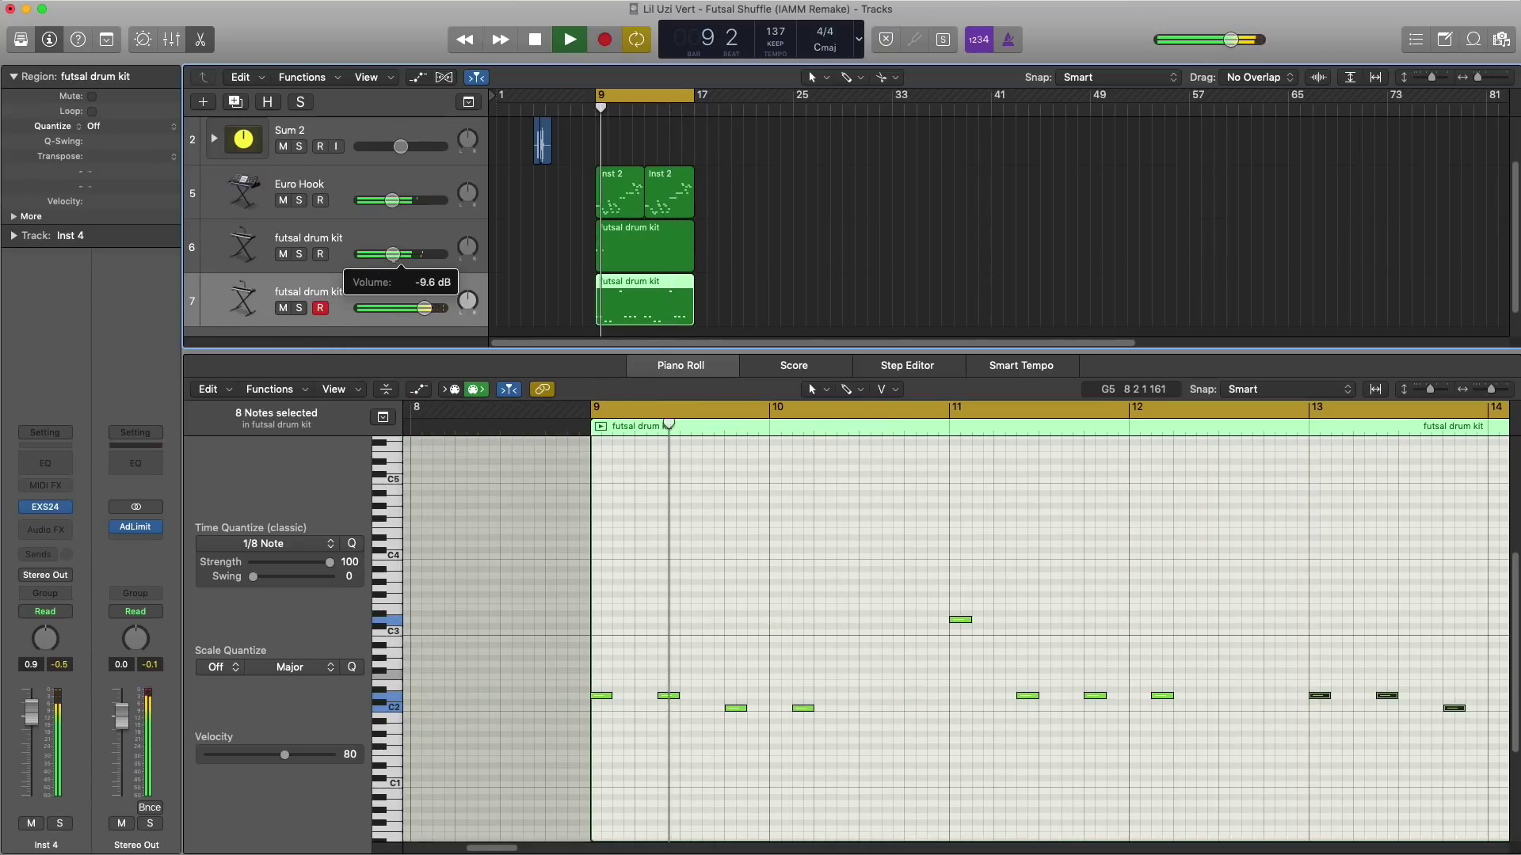
{"action": "key", "text": "space"}
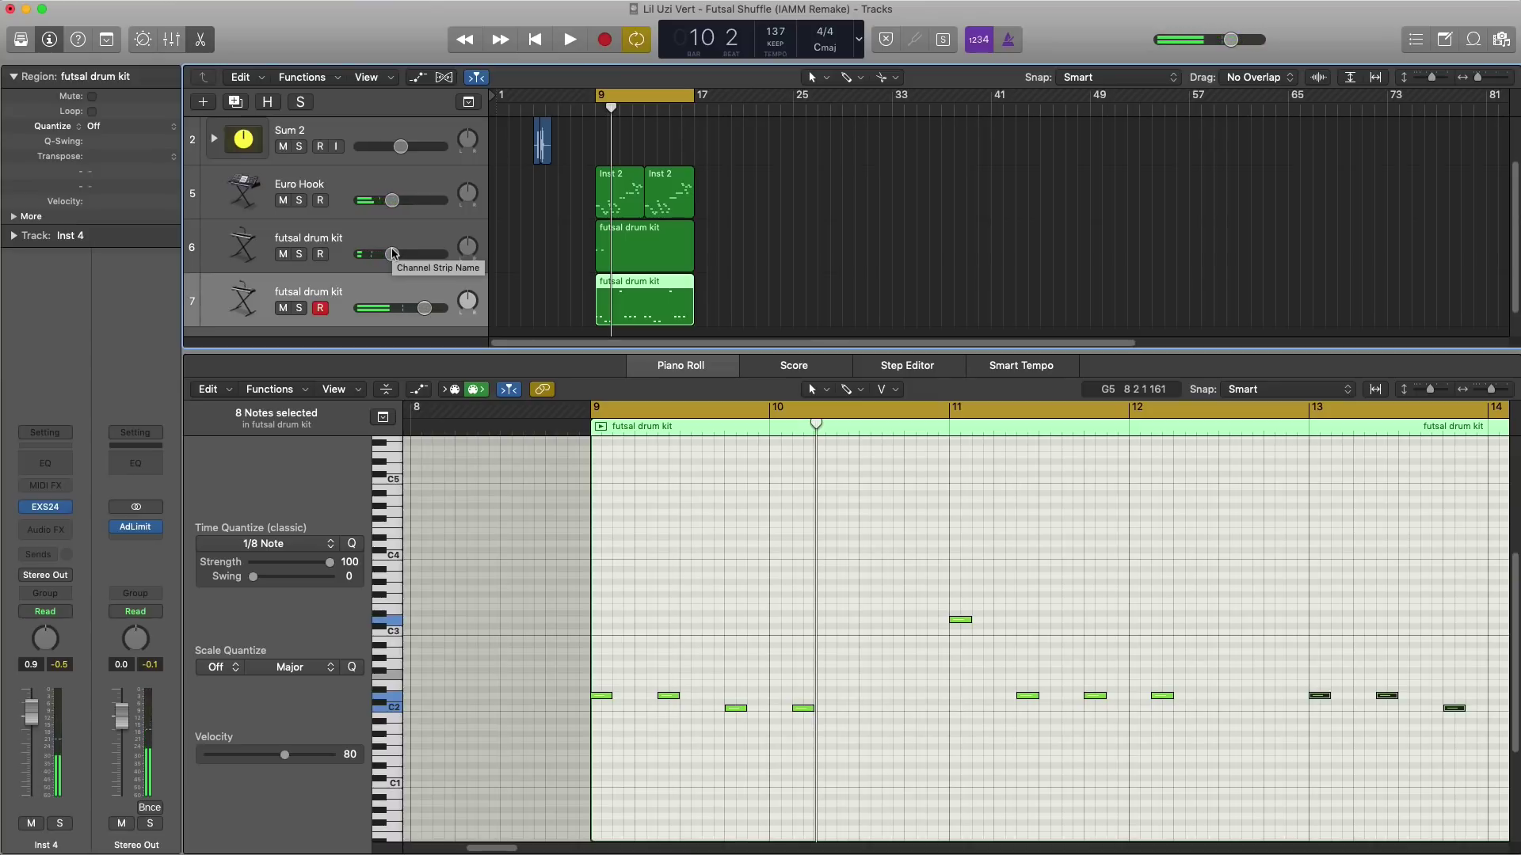
Step: Repeat all regions between bars 9 and 17 at bar 17, and delete the copied drum kit region on track 6
{"action": "key", "text": "e"}
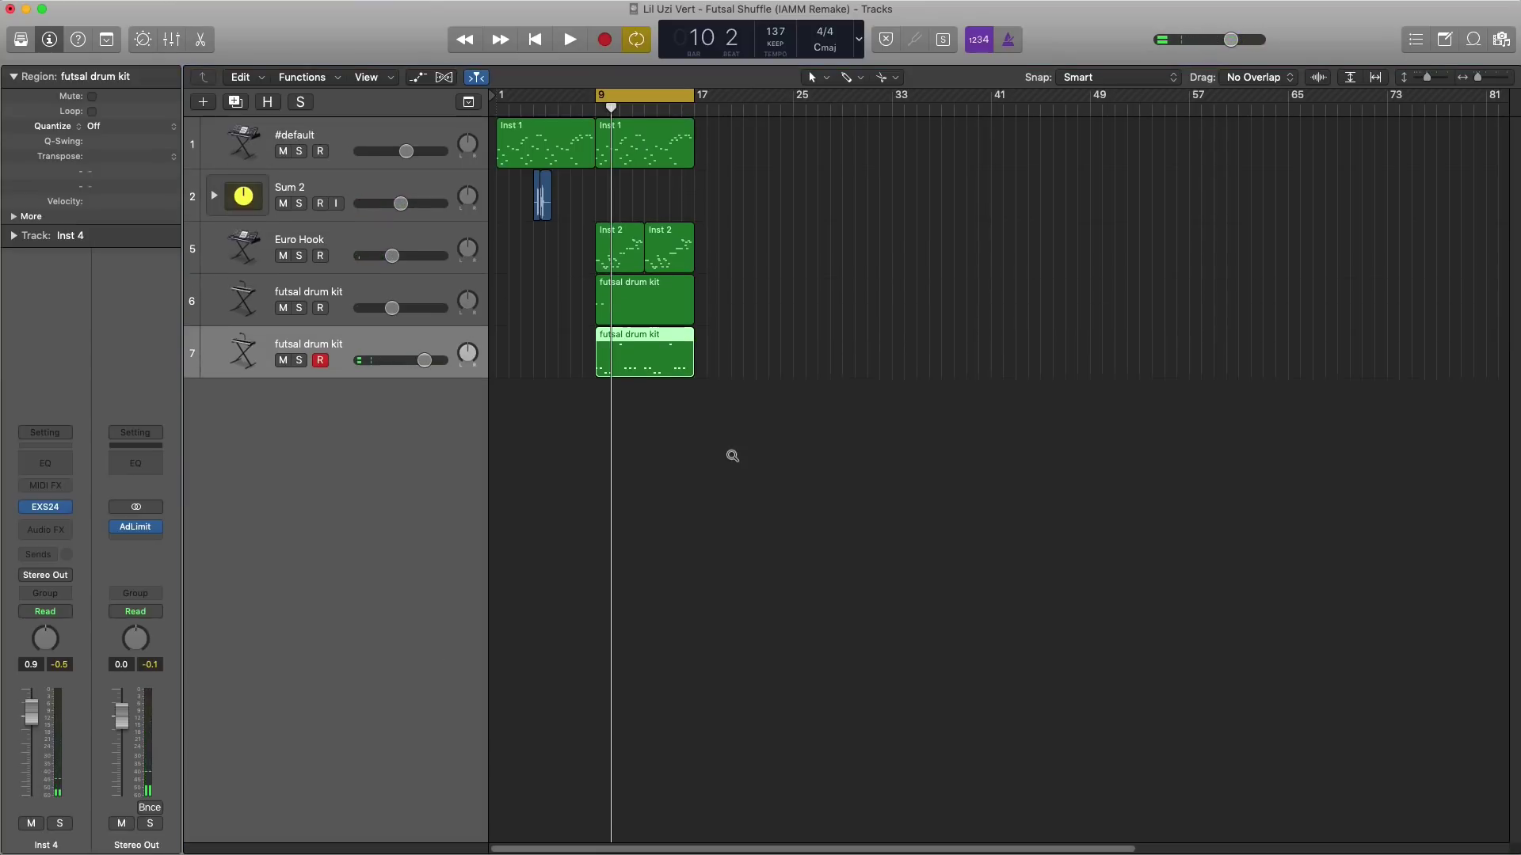
{"action": "left_click_drag", "start_coordinate": [768, 431], "coordinate": [632, 165]}
{"action": "key", "text": "super+r"}
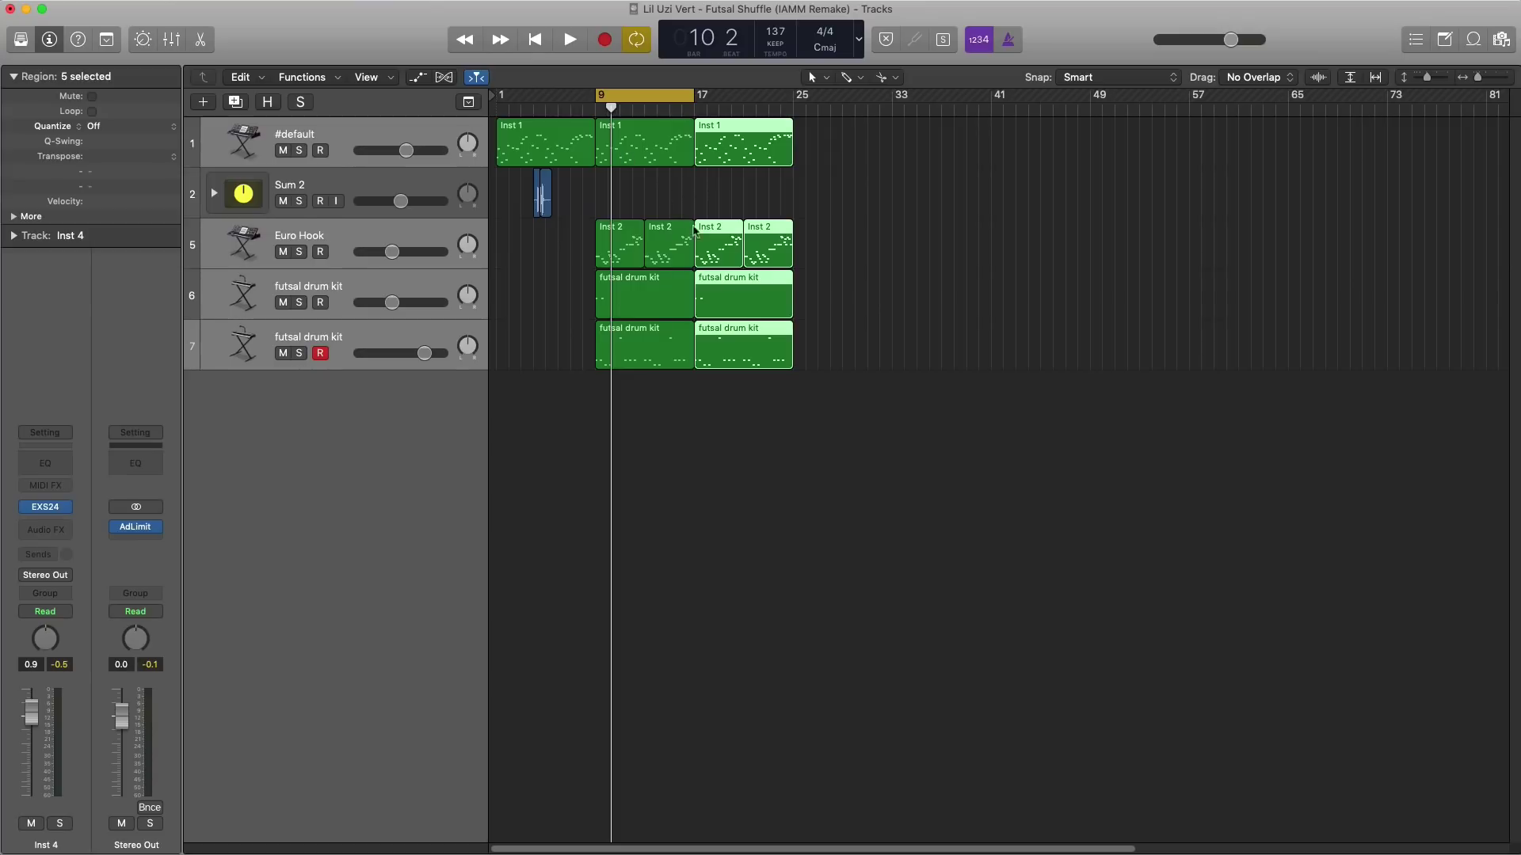
{"action": "left_click", "coordinate": [903, 305]}
{"action": "left_click", "coordinate": [745, 299]}
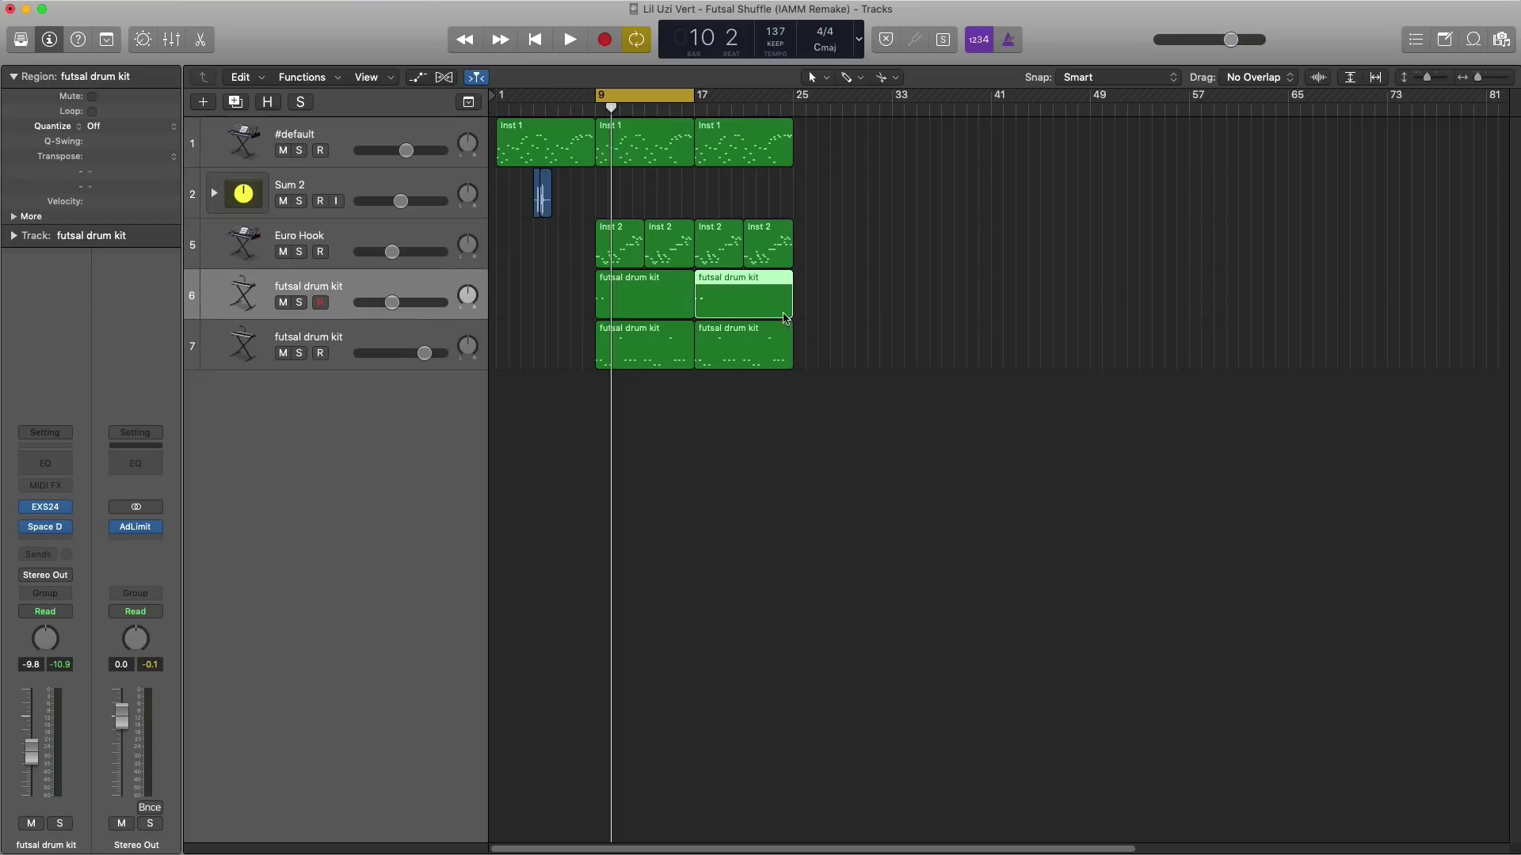
{"action": "key", "text": "Delete"}
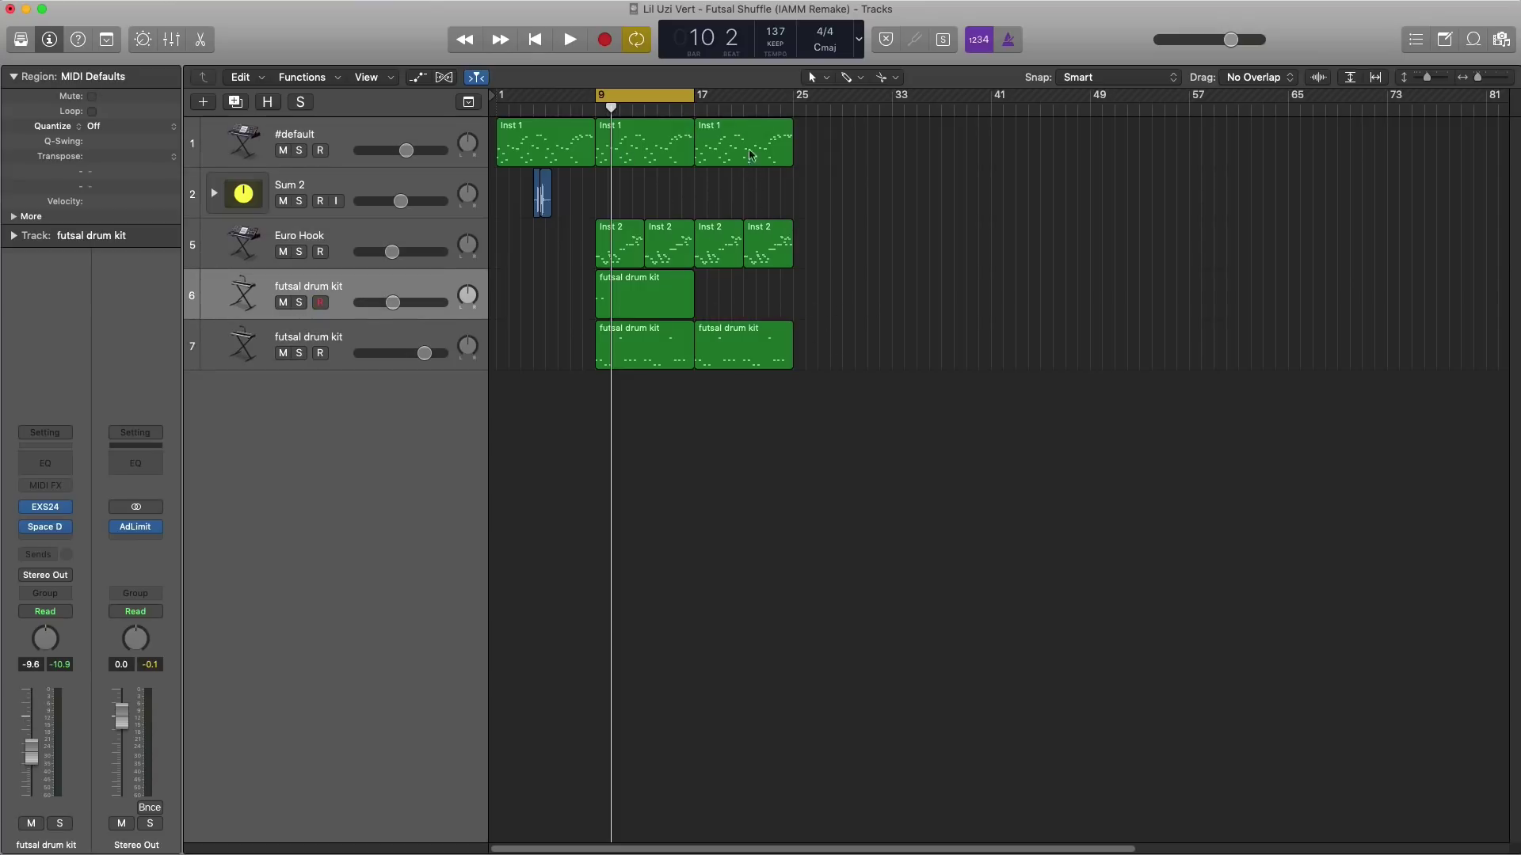
Step: Transpose all notes in the #default region at bar 17 up an octave and play it with the cycle range on bars 17 to 25
{"action": "left_click", "coordinate": [748, 150]}
{"action": "key", "text": "e"}
{"action": "key", "text": "super+a"}
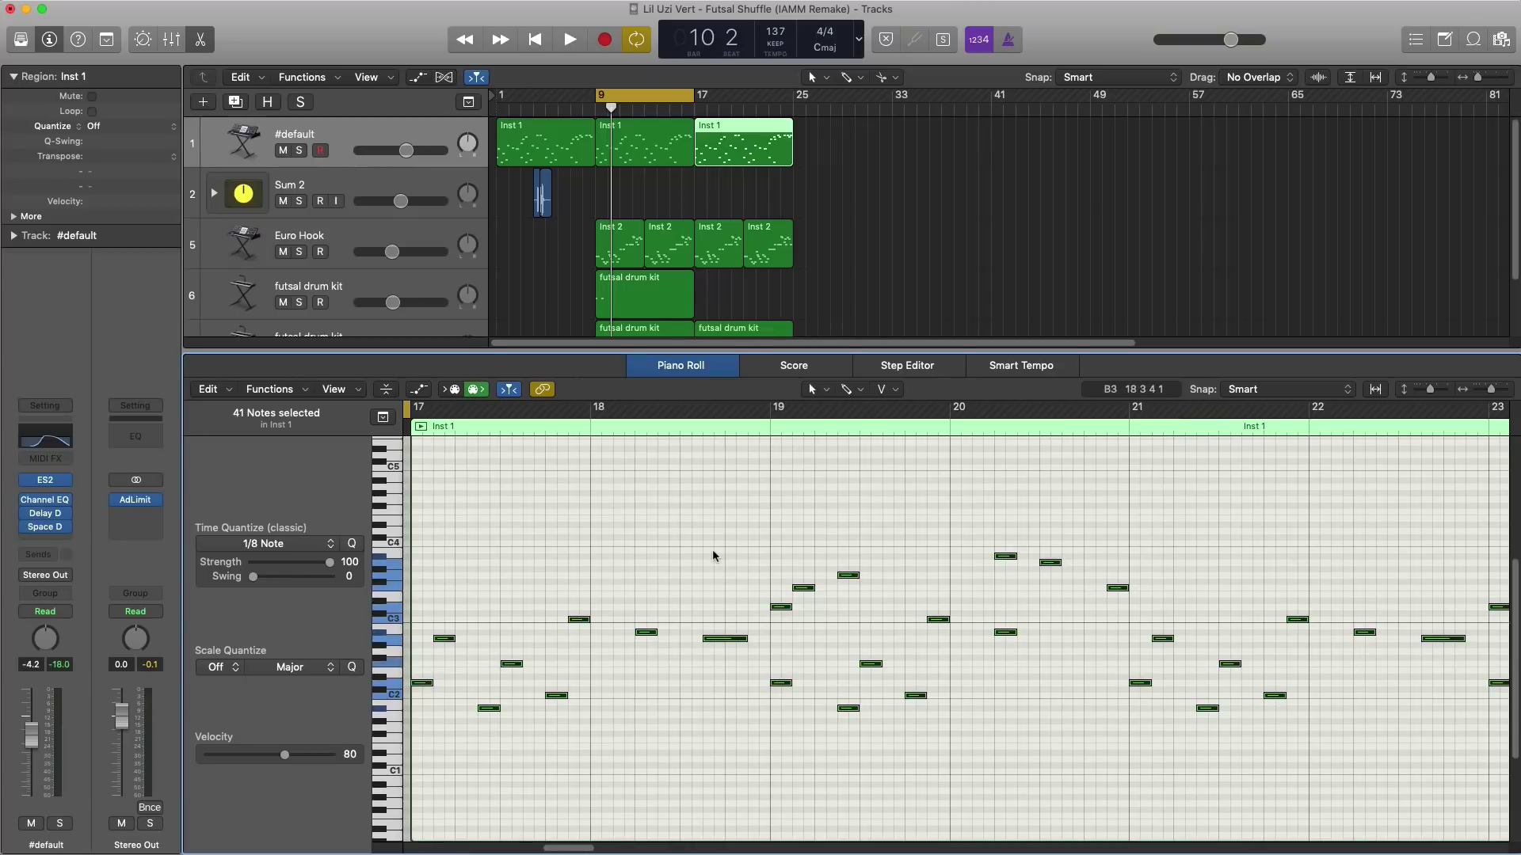
{"action": "key", "text": "alt+shift+Up"}
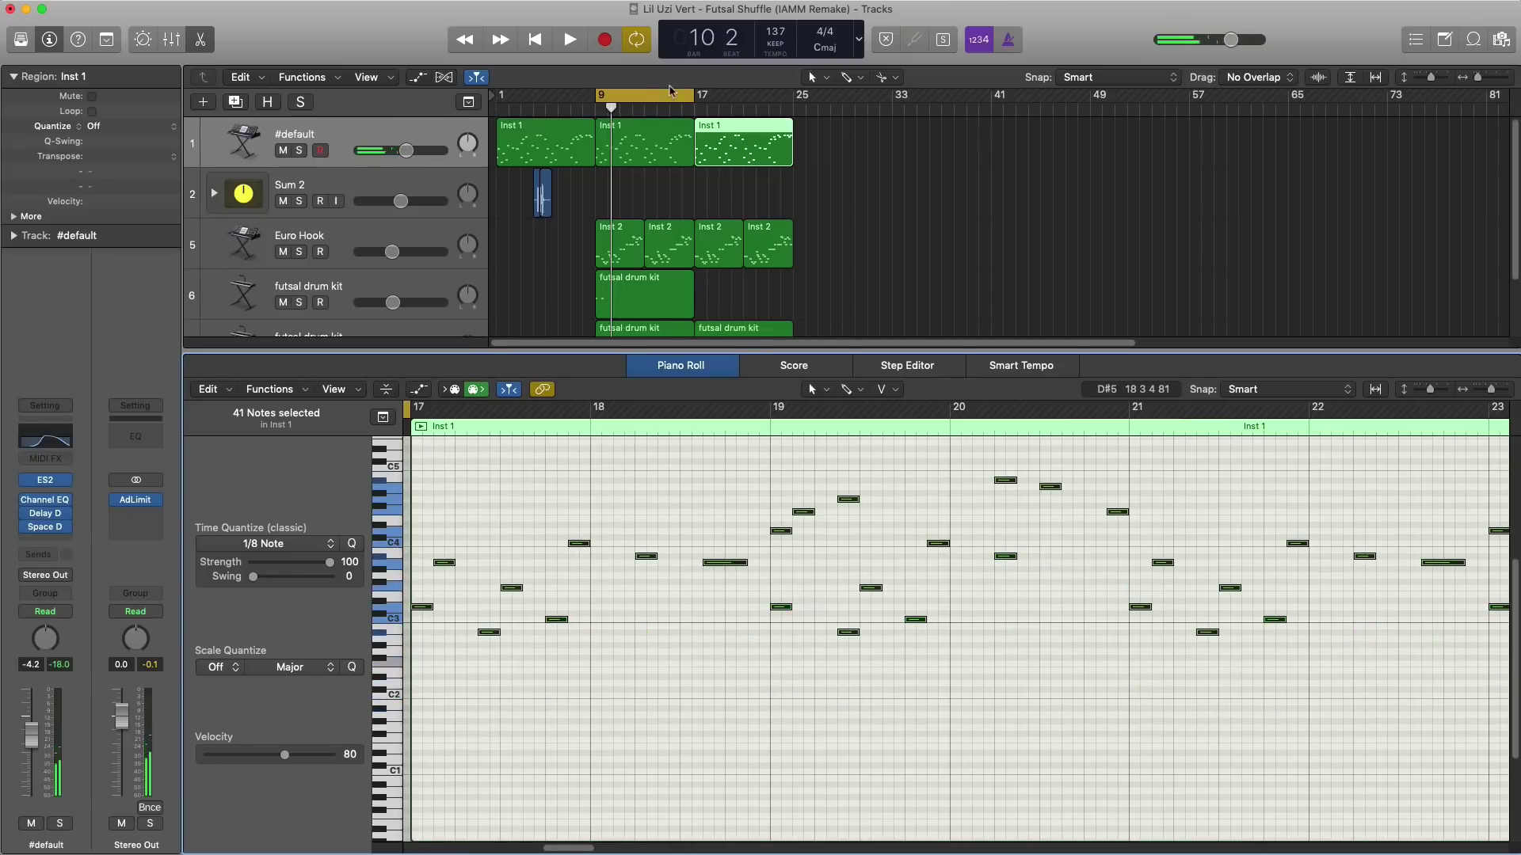
{"action": "left_click_drag", "start_coordinate": [669, 90], "coordinate": [747, 95]}
{"action": "key", "text": "space"}
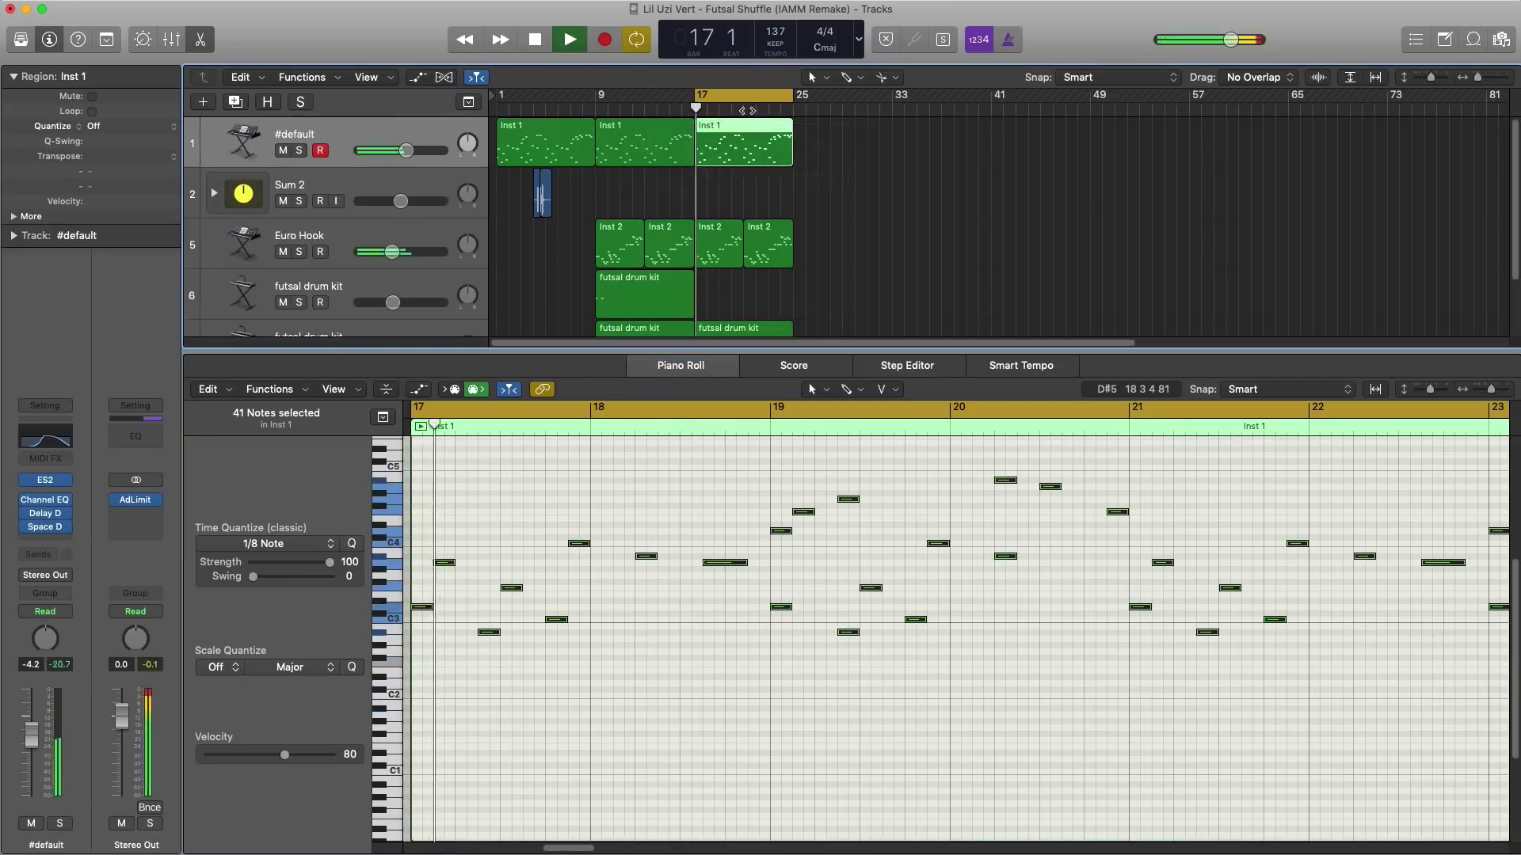
Step: Close the editor and set the volumes of #default to -4.0 dB and Euro Hook to -9.6 dB during playback
{"action": "key", "text": "x"}
{"action": "key", "text": "x"}
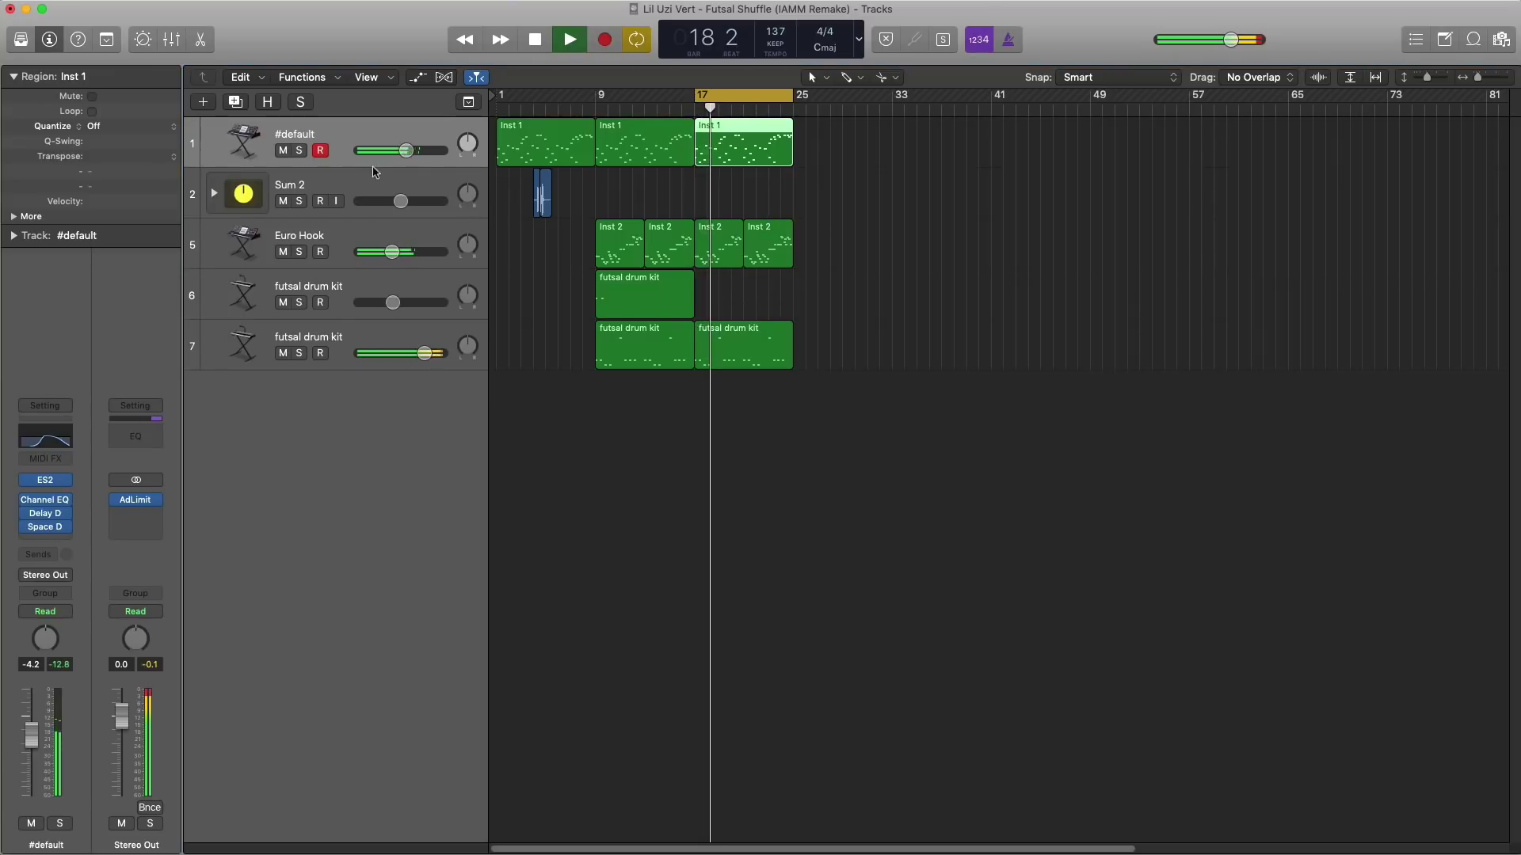
{"action": "left_click_drag", "start_coordinate": [405, 160], "coordinate": [402, 165]}
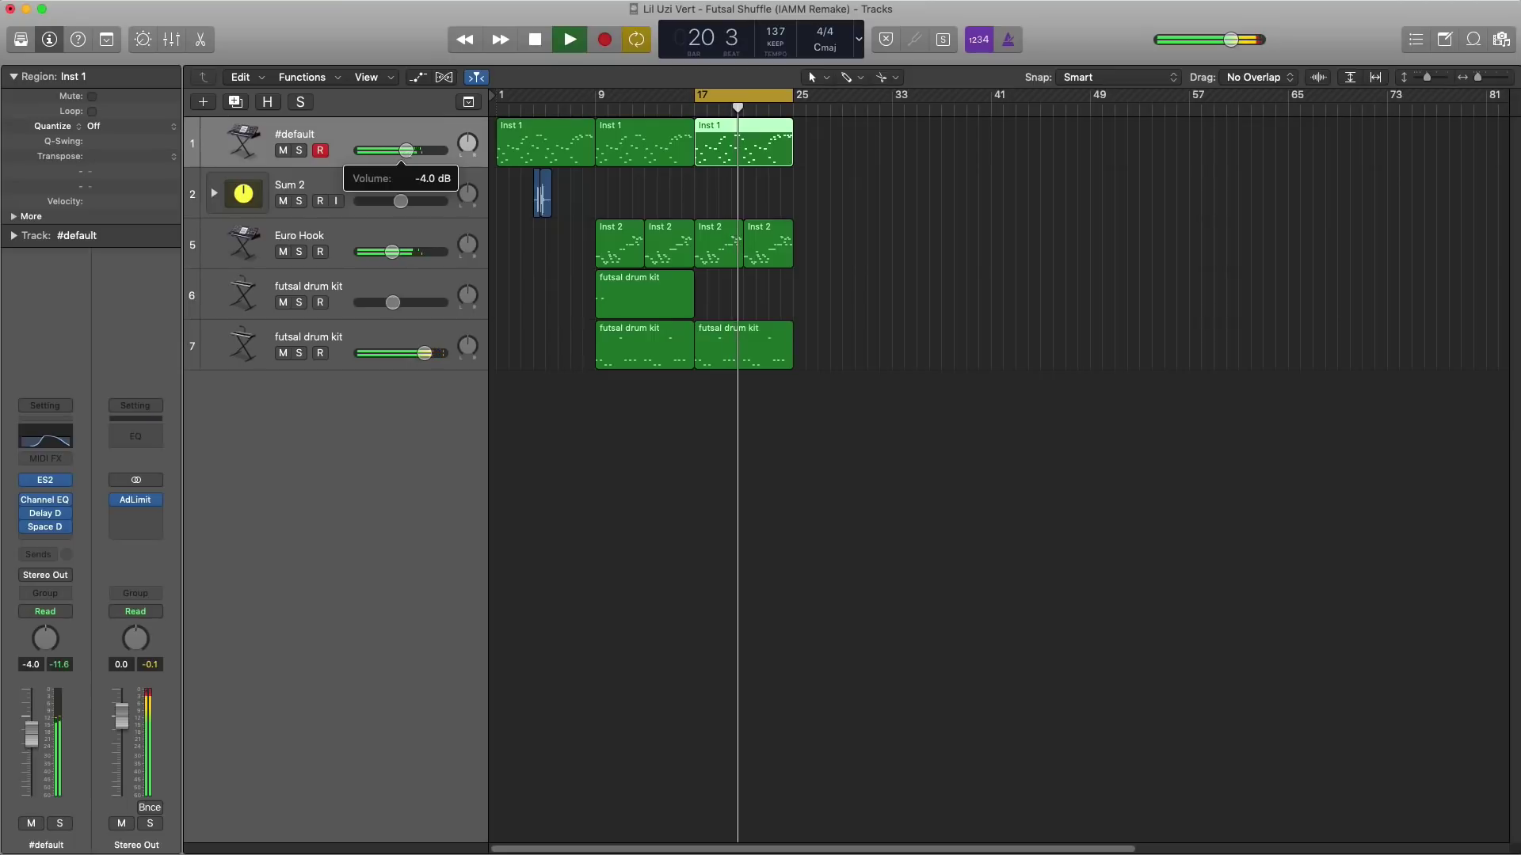
{"action": "left_click_drag", "start_coordinate": [392, 252], "coordinate": [394, 252]}
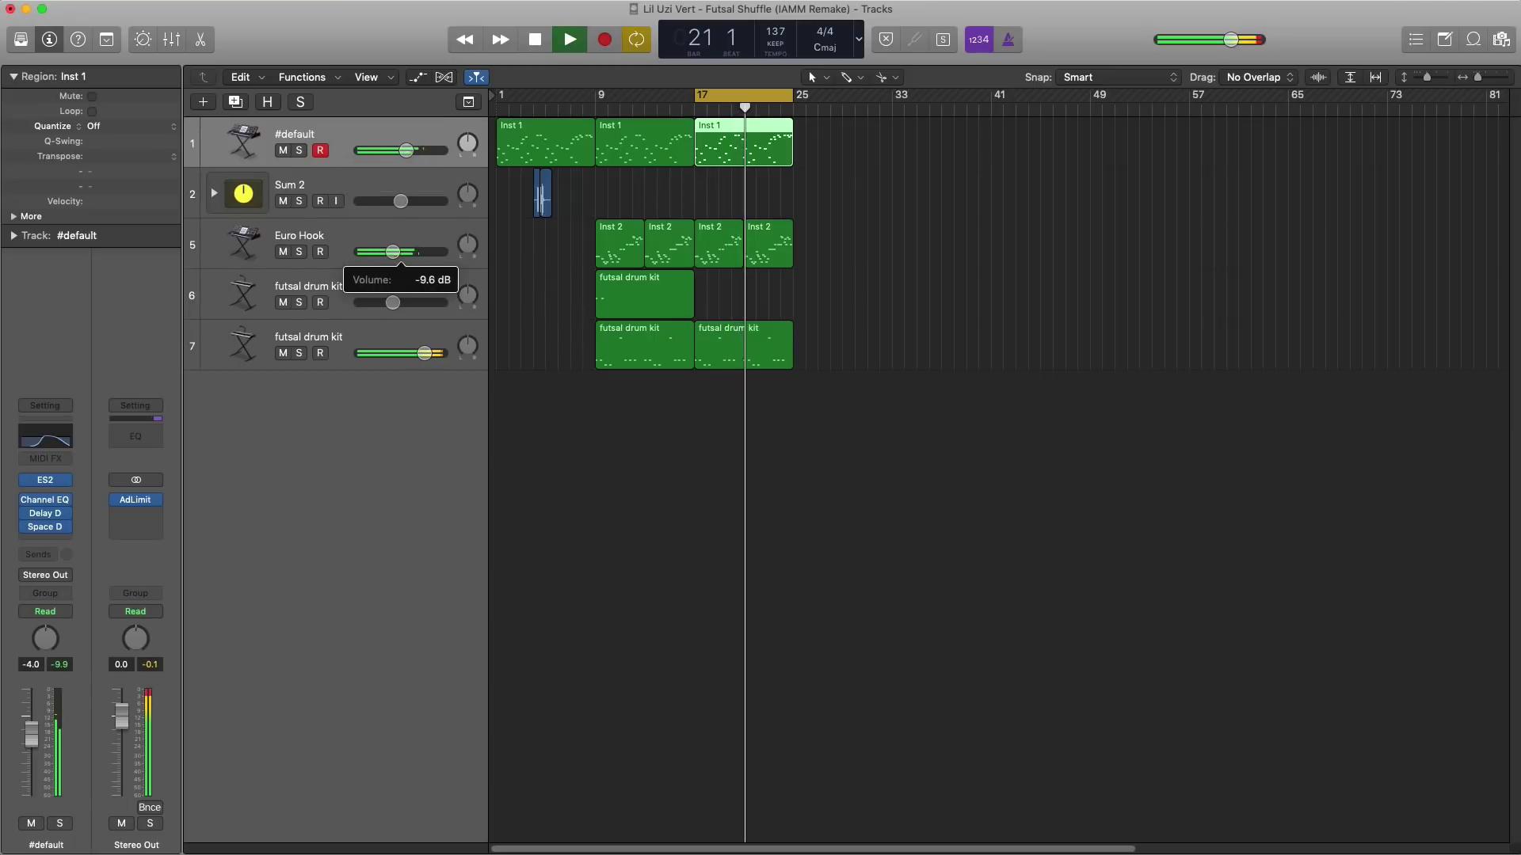
Step: Duplicate drum kit track 7 and create a MIDI region from bar 17 to bar 25 on the copy, opened in the piano roll
{"action": "left_click", "coordinate": [327, 344]}
{"action": "left_click", "coordinate": [238, 105]}
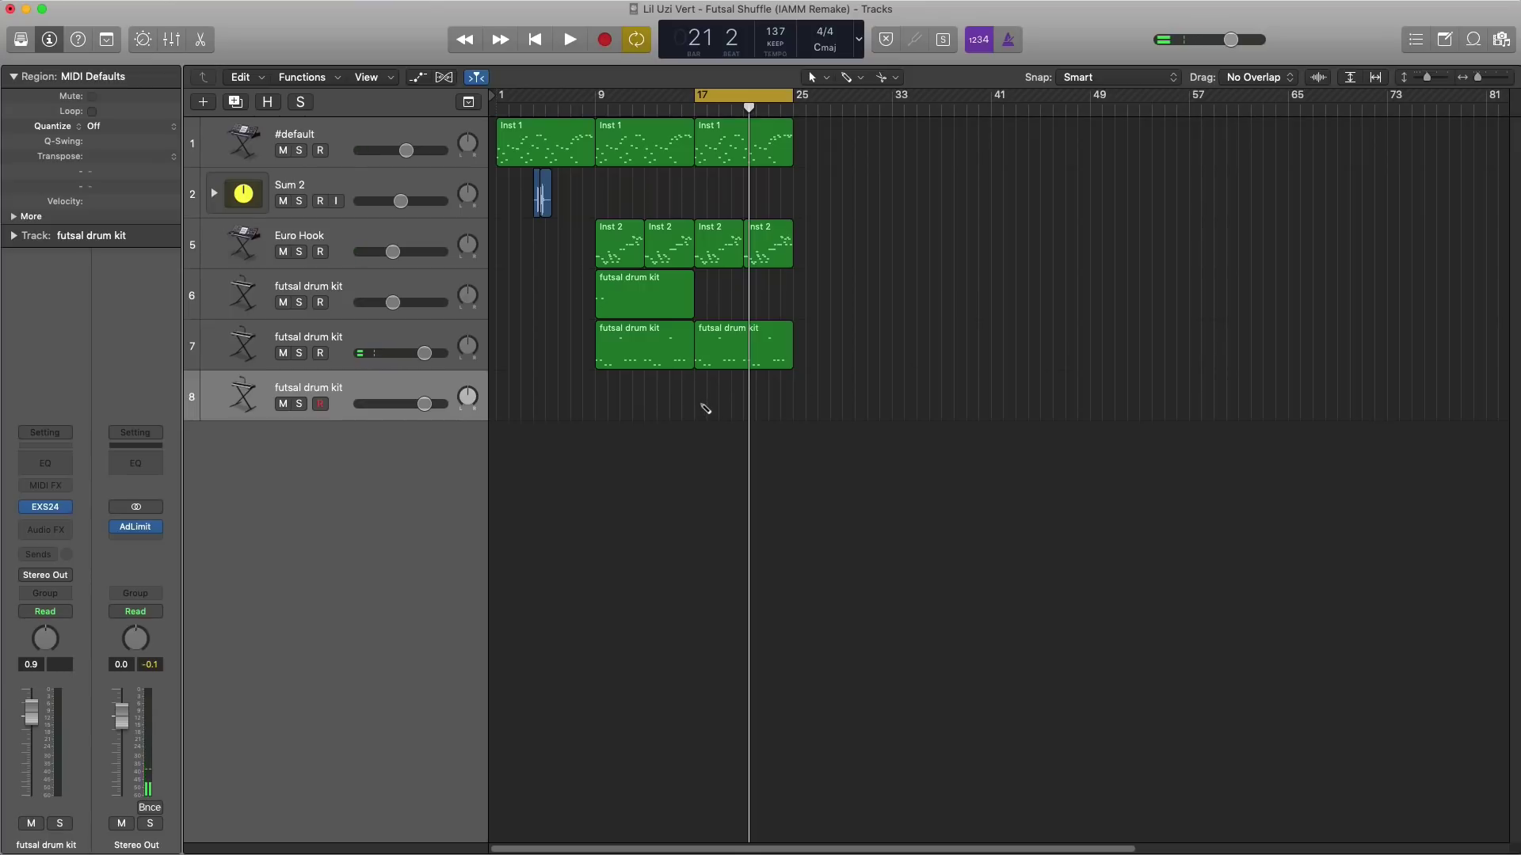
{"action": "left_click_drag", "start_coordinate": [703, 405], "coordinate": [792, 397]}
{"action": "key", "text": "e"}
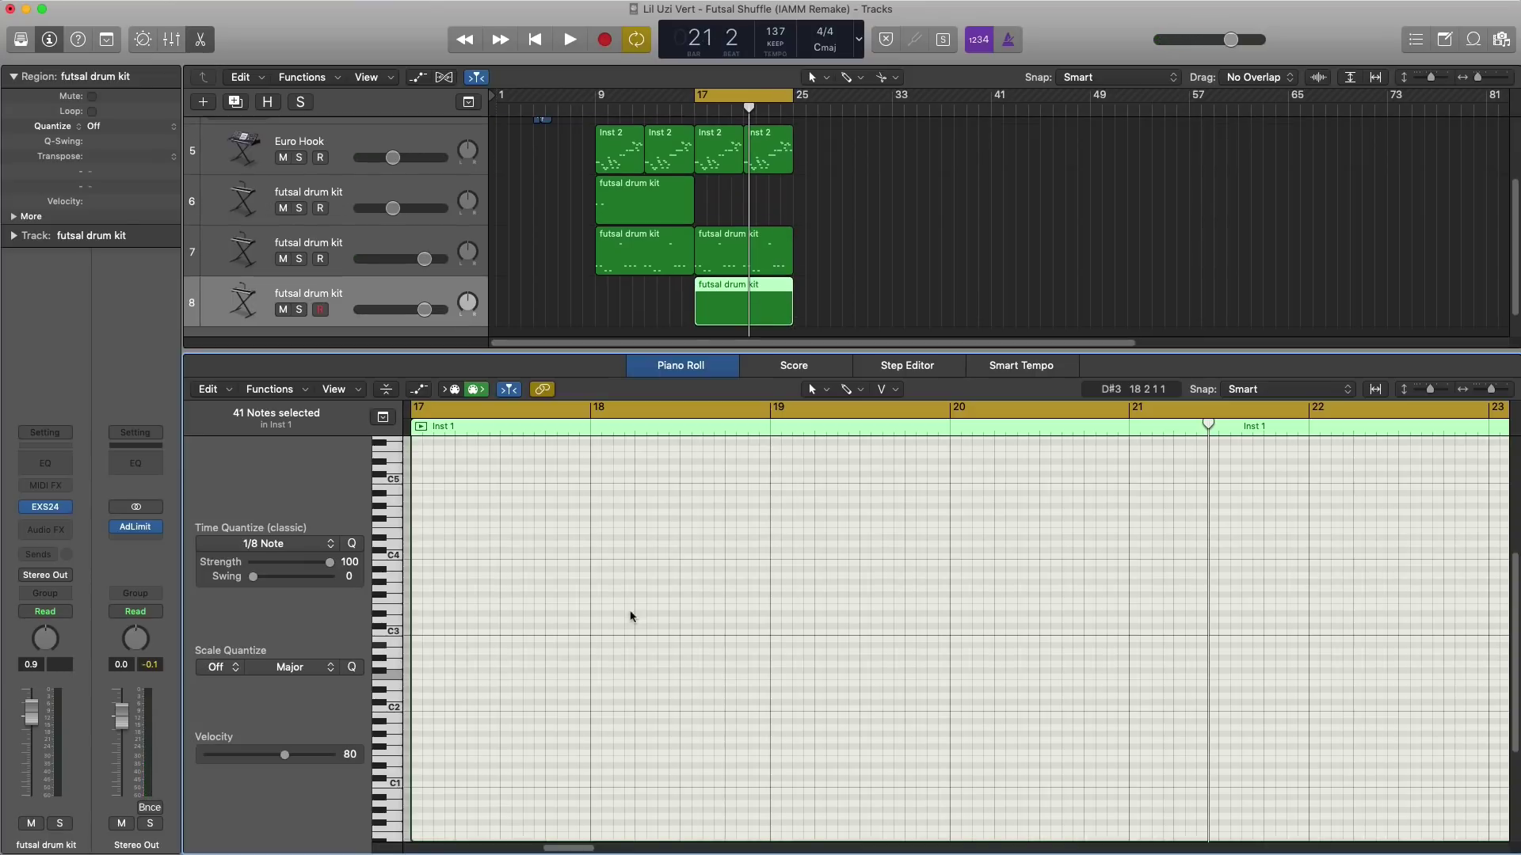
Step: Add an eighth-note C#4 on beat 3 of every bar in the new region and set track 8's volume to -1.0 dB
{"action": "left_click", "coordinate": [507, 550]}
{"action": "left_click_drag", "start_coordinate": [793, 577], "coordinate": [314, 515]}
{"action": "key", "text": "space"}
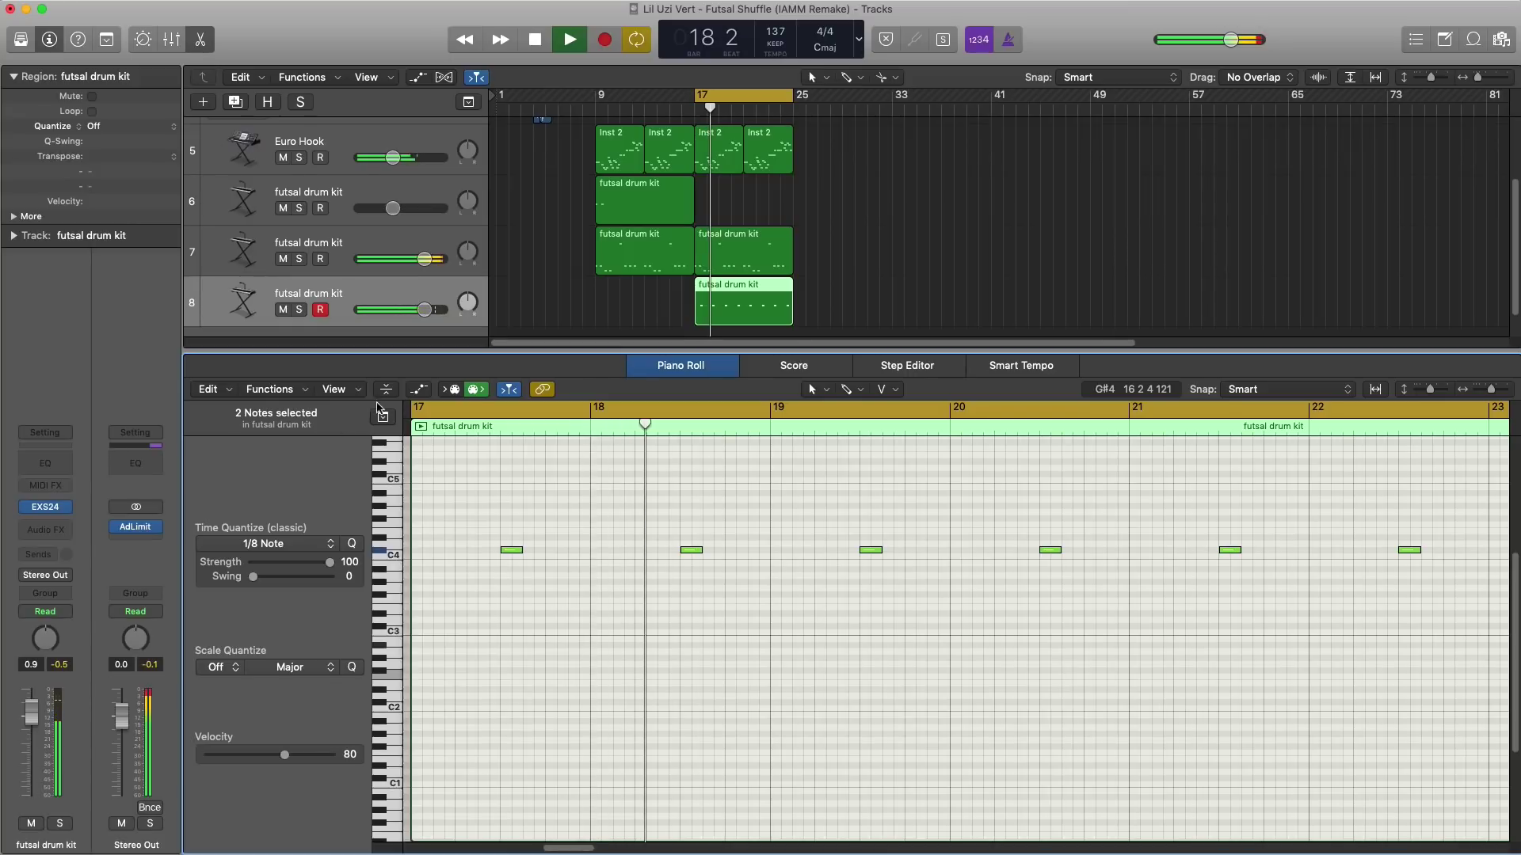
{"action": "left_click_drag", "start_coordinate": [425, 309], "coordinate": [415, 311]}
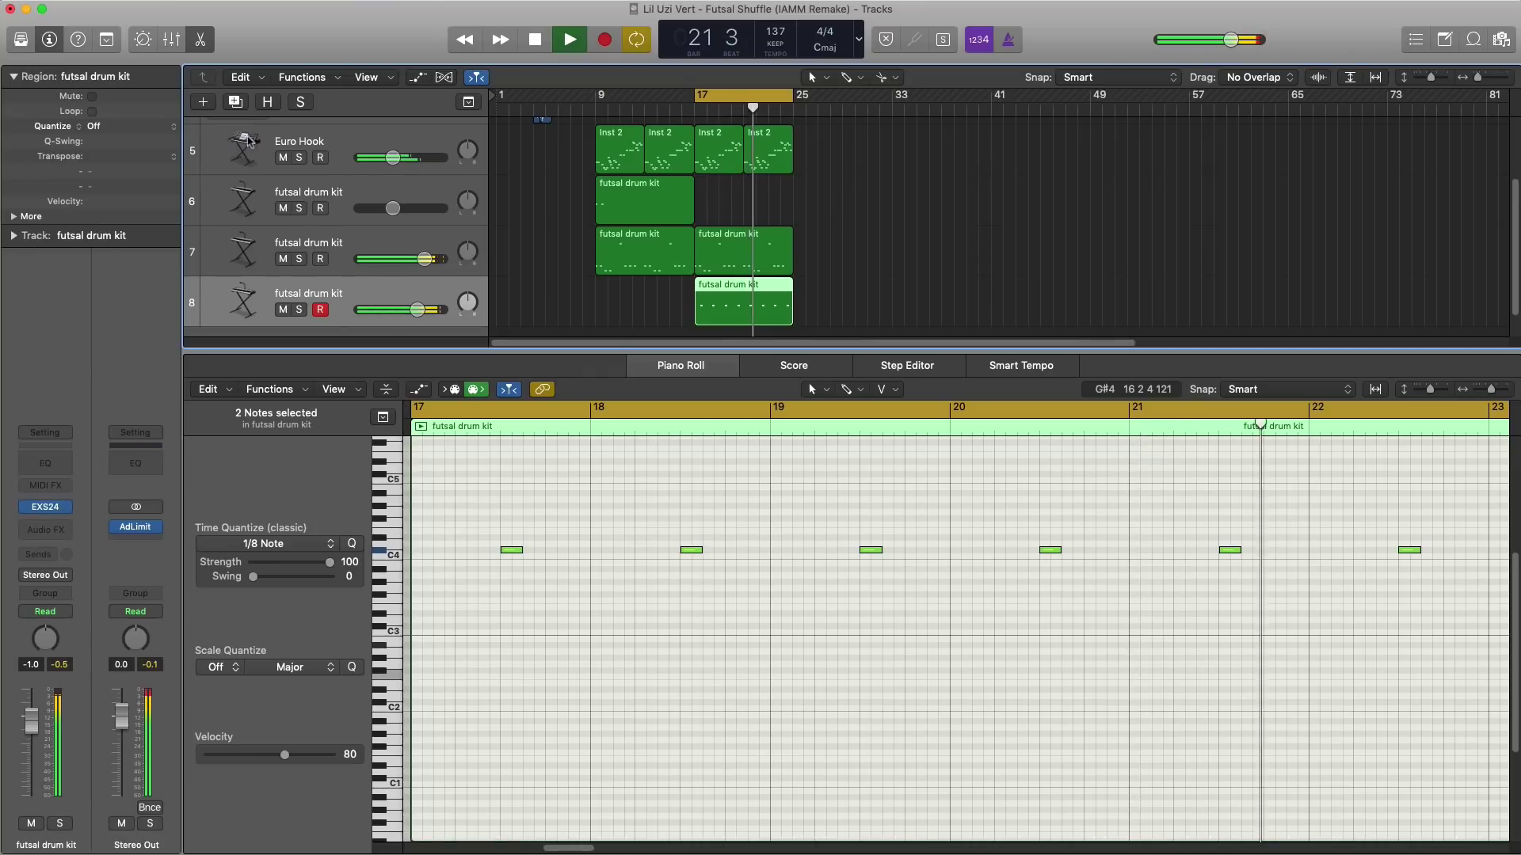
Step: Duplicate drum kit track 8 and create a MIDI region from bar 17 to bar 25 on the copy
{"action": "left_click", "coordinate": [229, 102]}
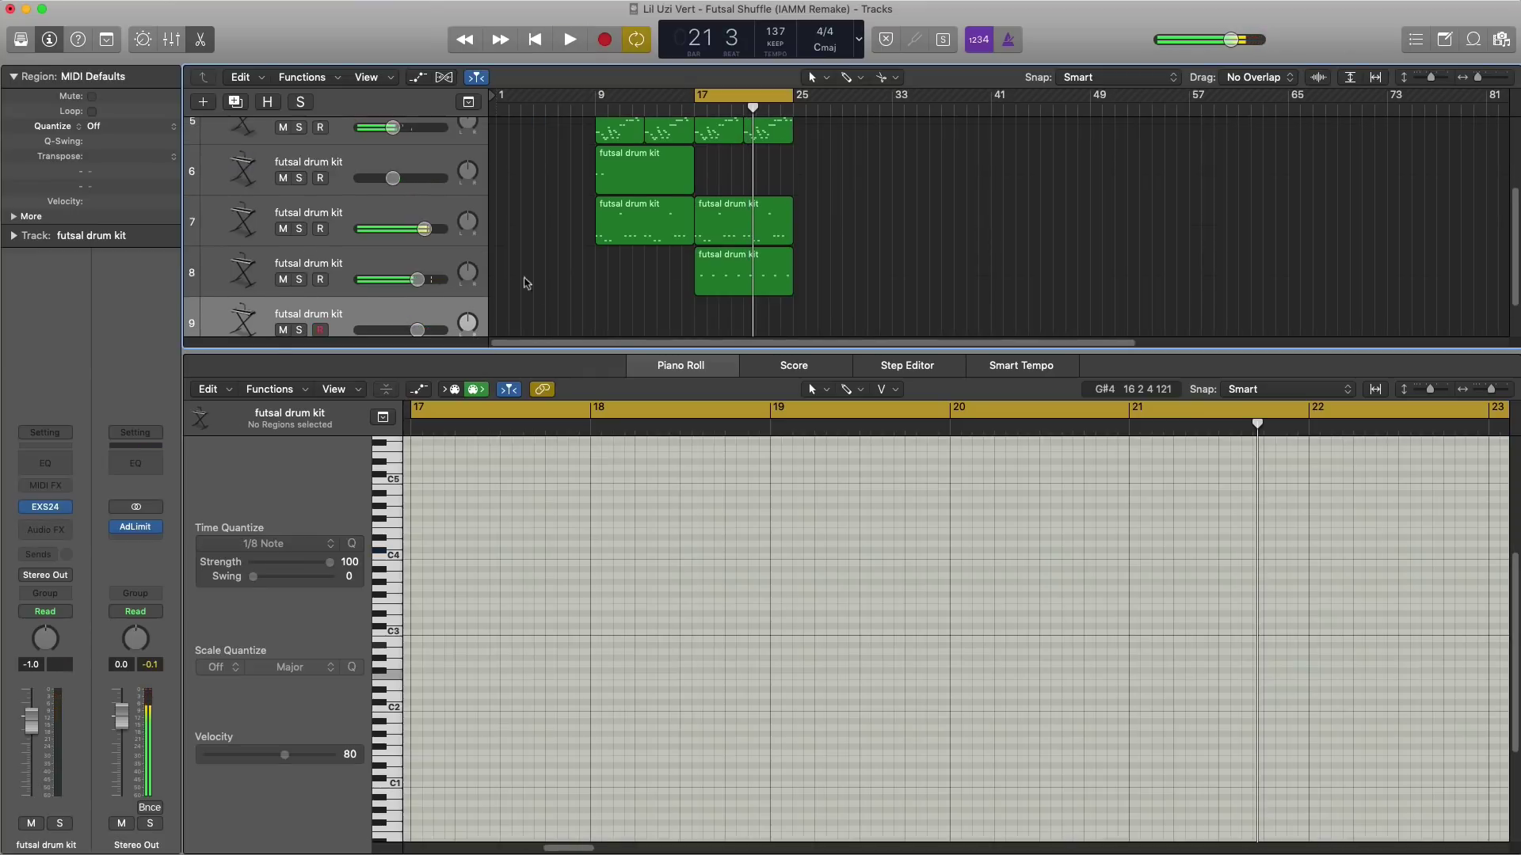
{"action": "left_click", "coordinate": [701, 312]}
{"action": "left_click_drag", "start_coordinate": [741, 318], "coordinate": [792, 319]}
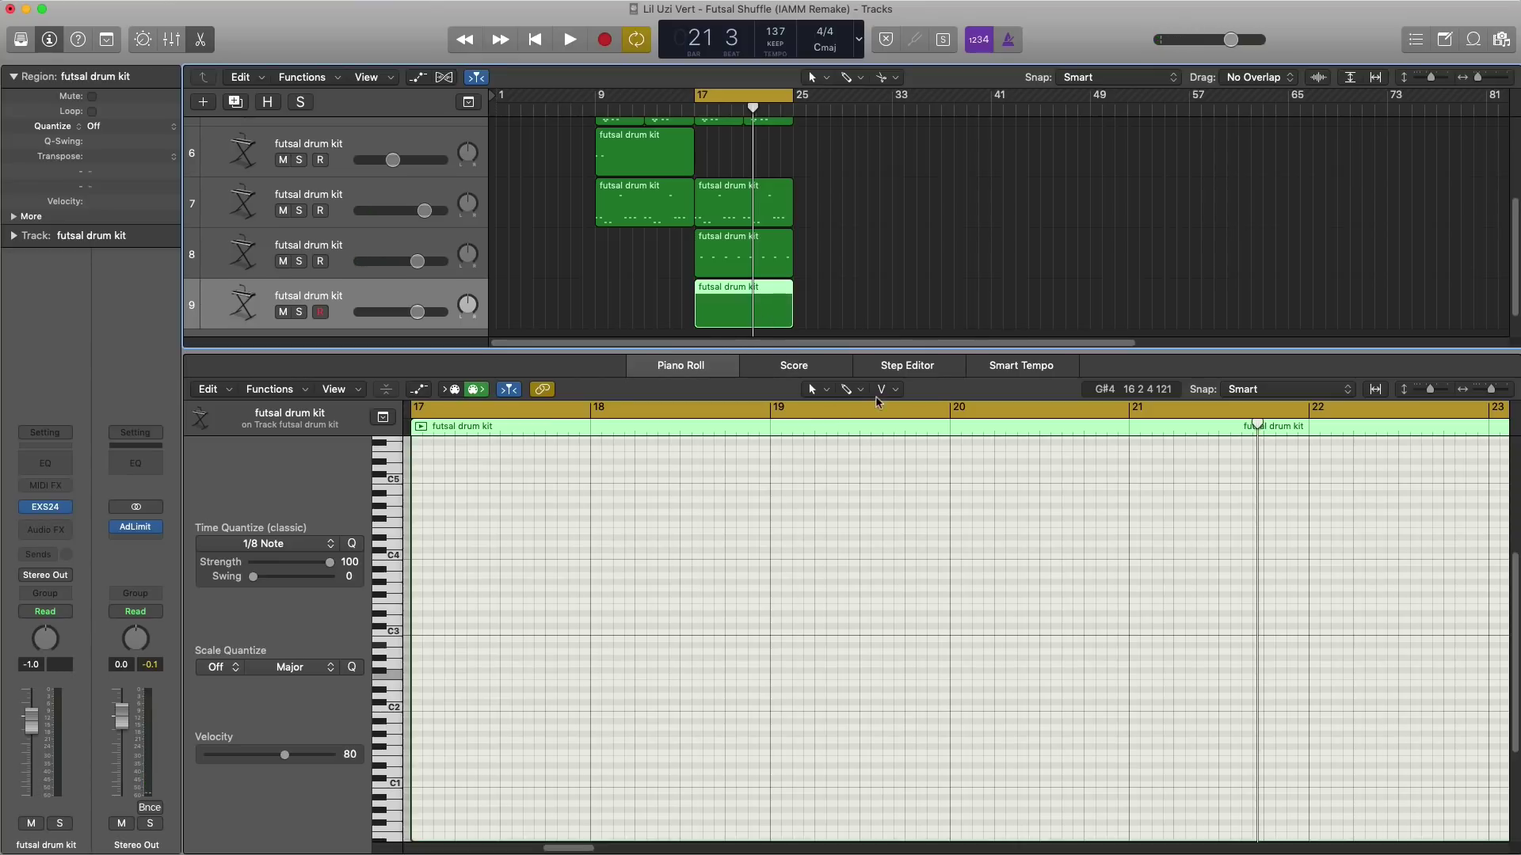
Step: Add eighth-note D4 hits at 17 1 1, 17 1 3 and 17 2 3 in the track 9 region, checking against playback
{"action": "left_click", "coordinate": [423, 559]}
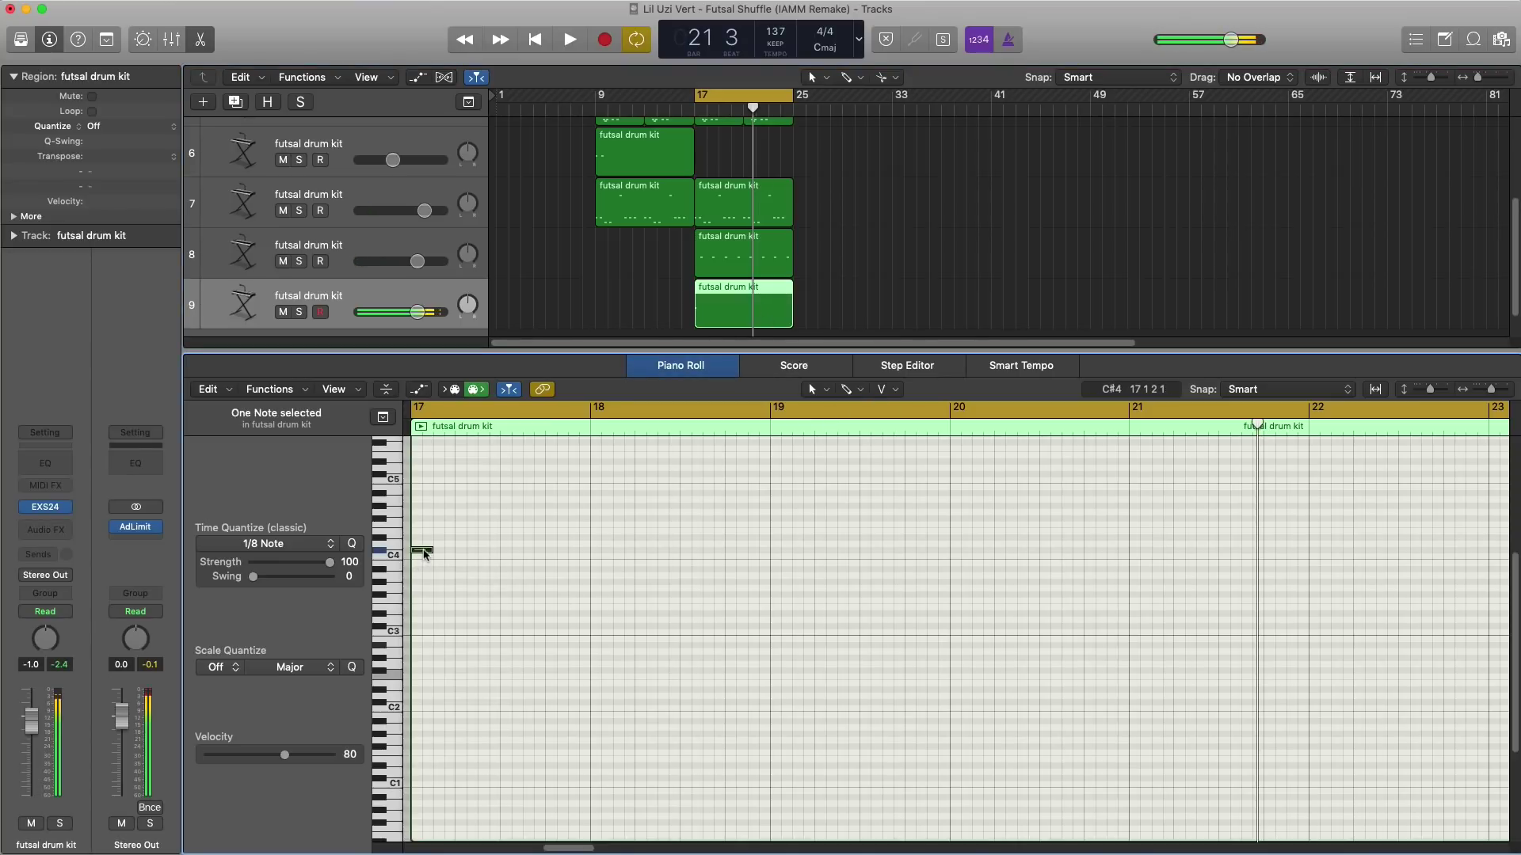
{"action": "left_click", "coordinate": [423, 559]}
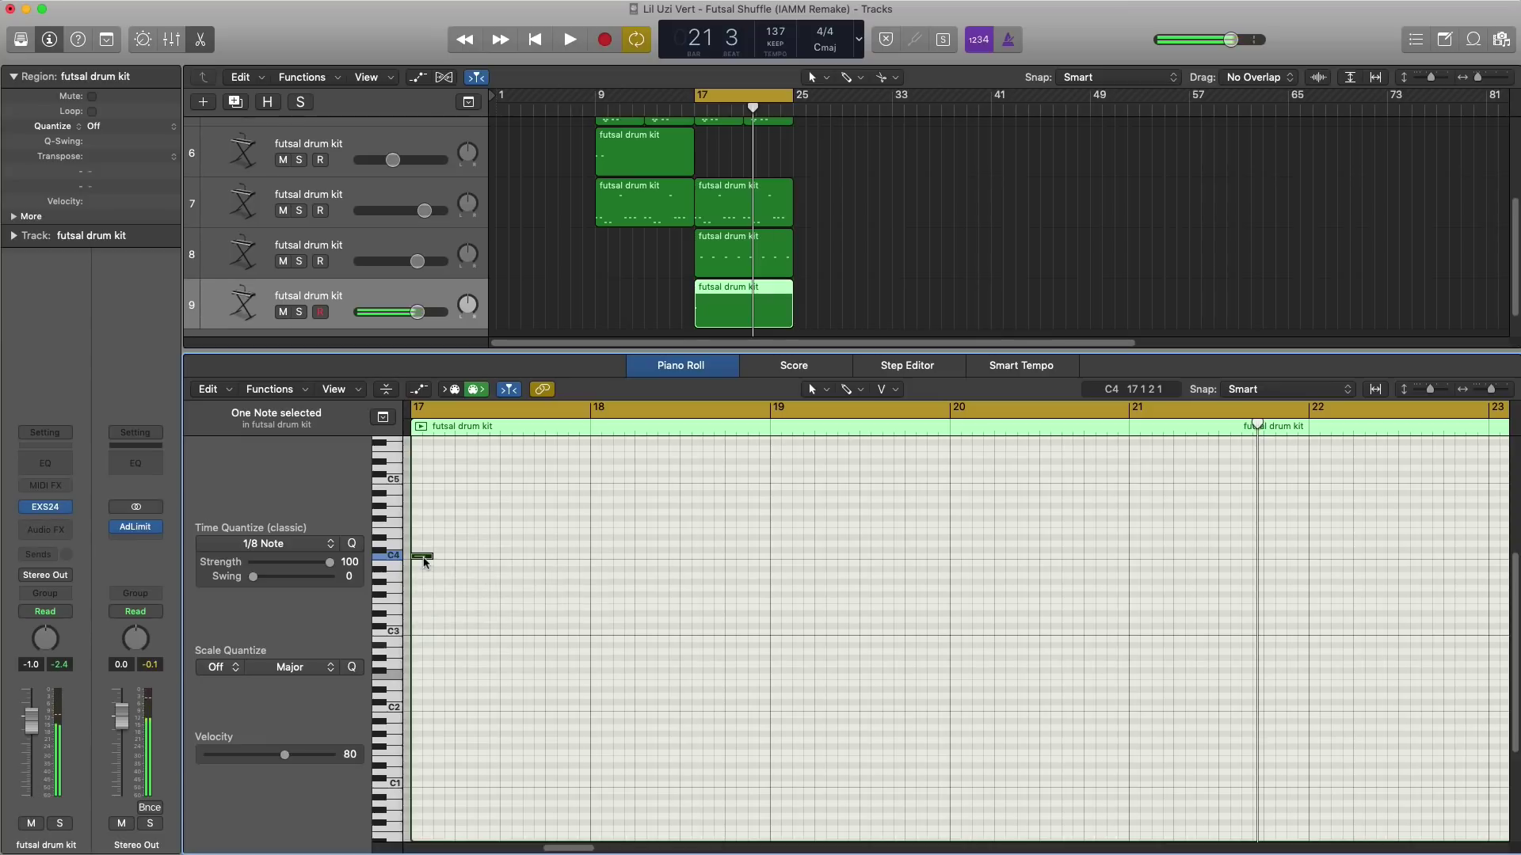
{"action": "left_click_drag", "start_coordinate": [424, 561], "coordinate": [429, 548]}
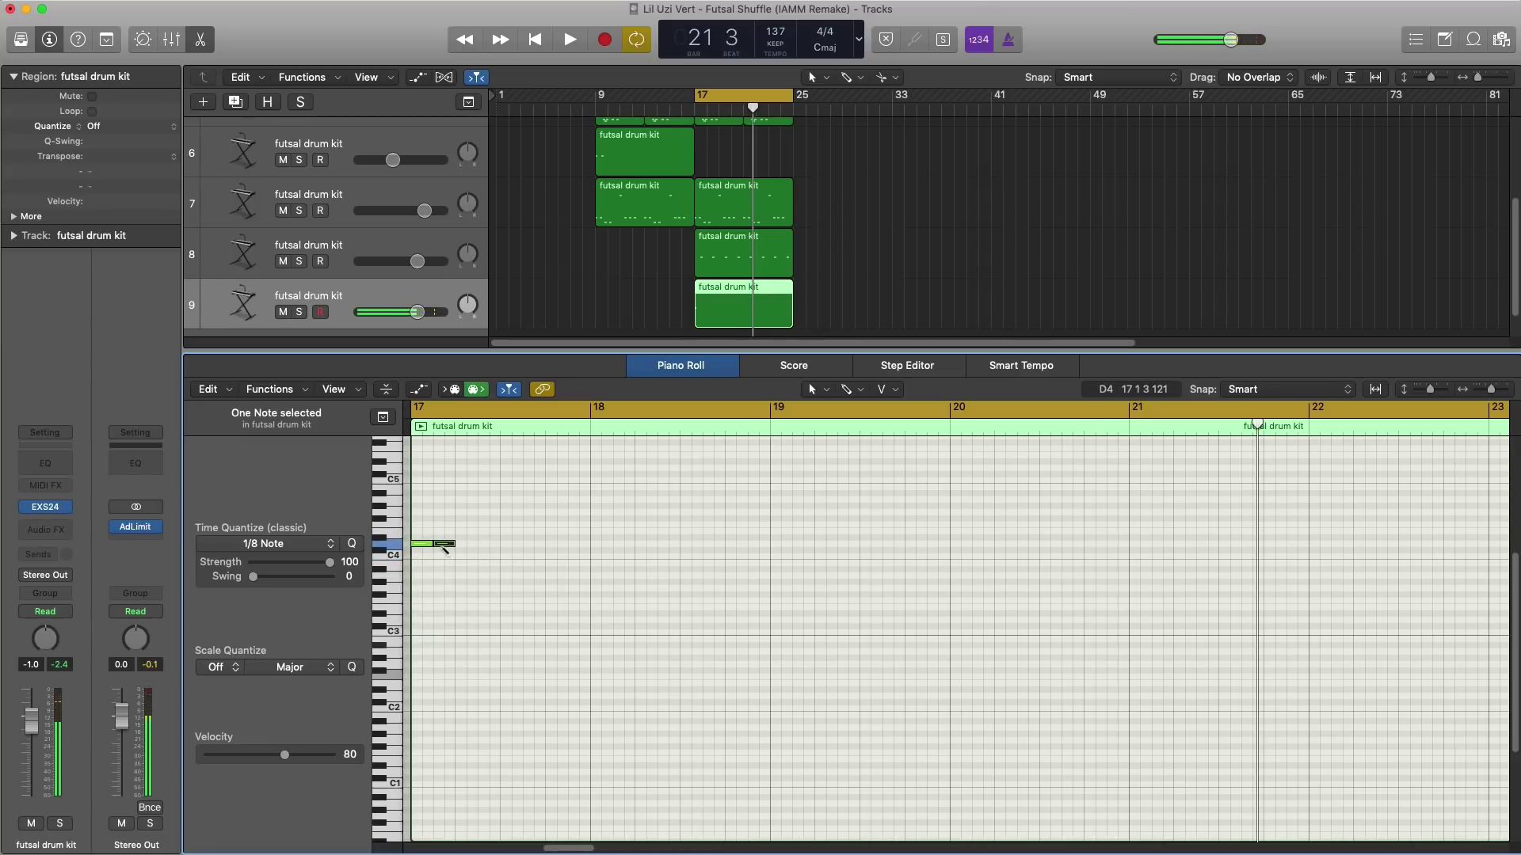
{"action": "key", "text": "space"}
{"action": "left_click", "coordinate": [479, 544], "text": "super"}
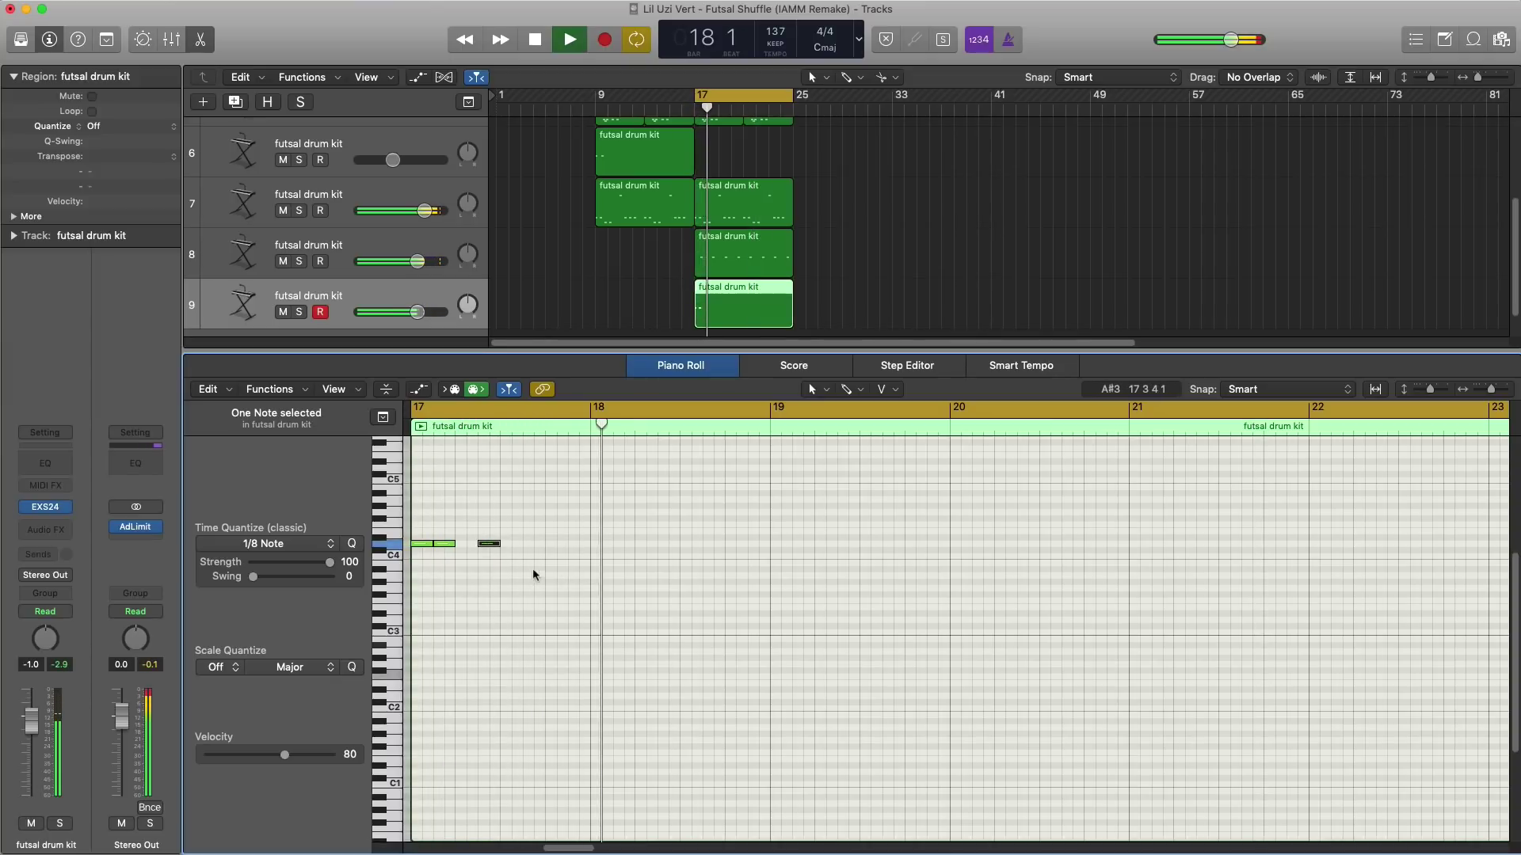
Step: Repeat the three-note D4 pattern in every bar of the track 9 region and set the track's volume to -2.4 dB
{"action": "key", "text": "space"}
{"action": "left_click_drag", "start_coordinate": [534, 567], "coordinate": [411, 529]}
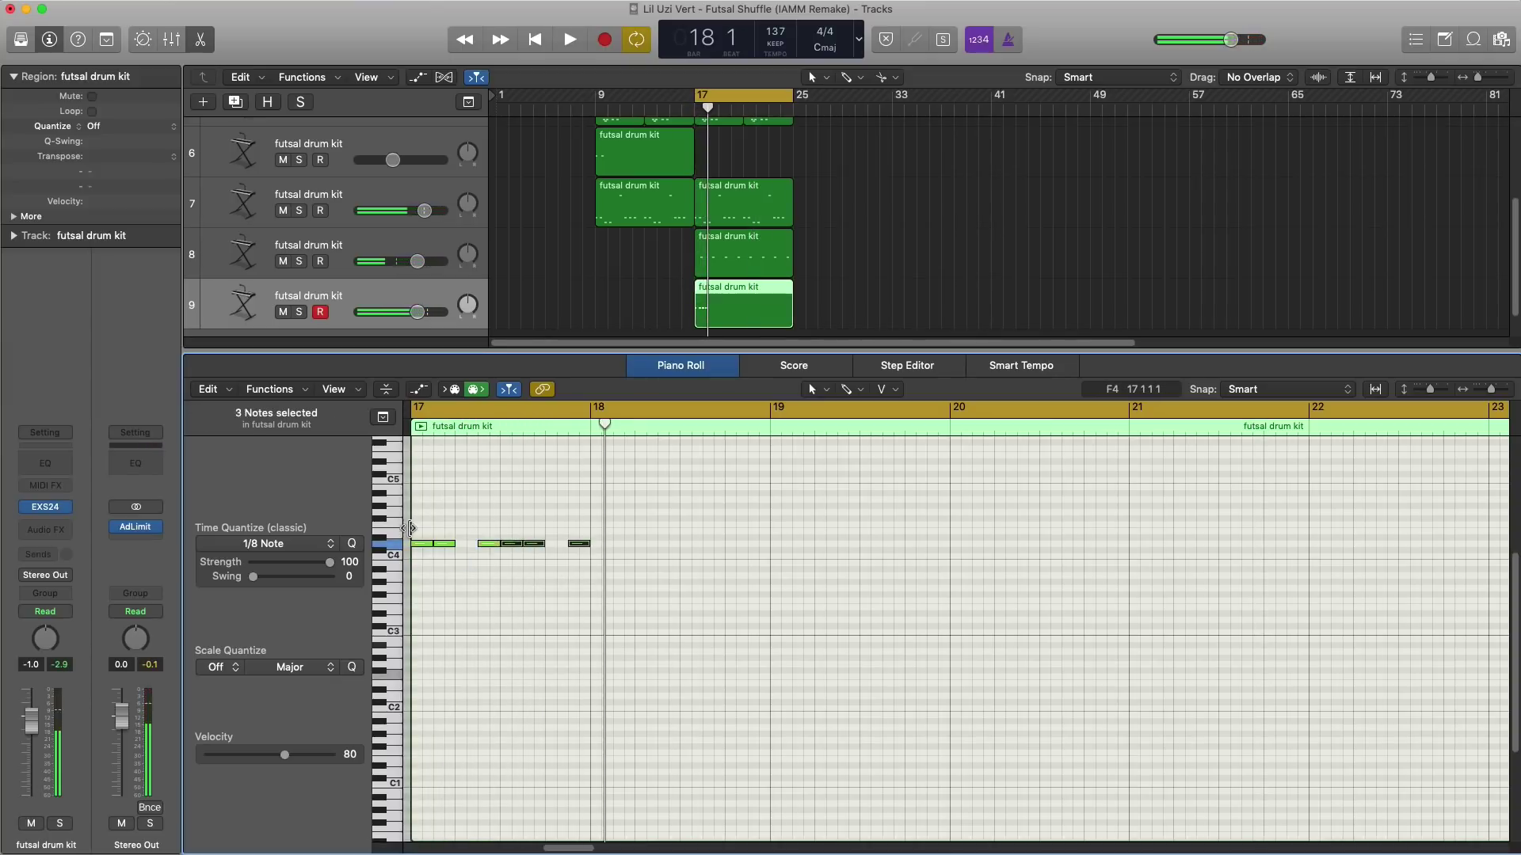
{"action": "left_click_drag", "start_coordinate": [511, 546], "coordinate": [601, 546]}
{"action": "left_click_drag", "start_coordinate": [741, 573], "coordinate": [411, 507]}
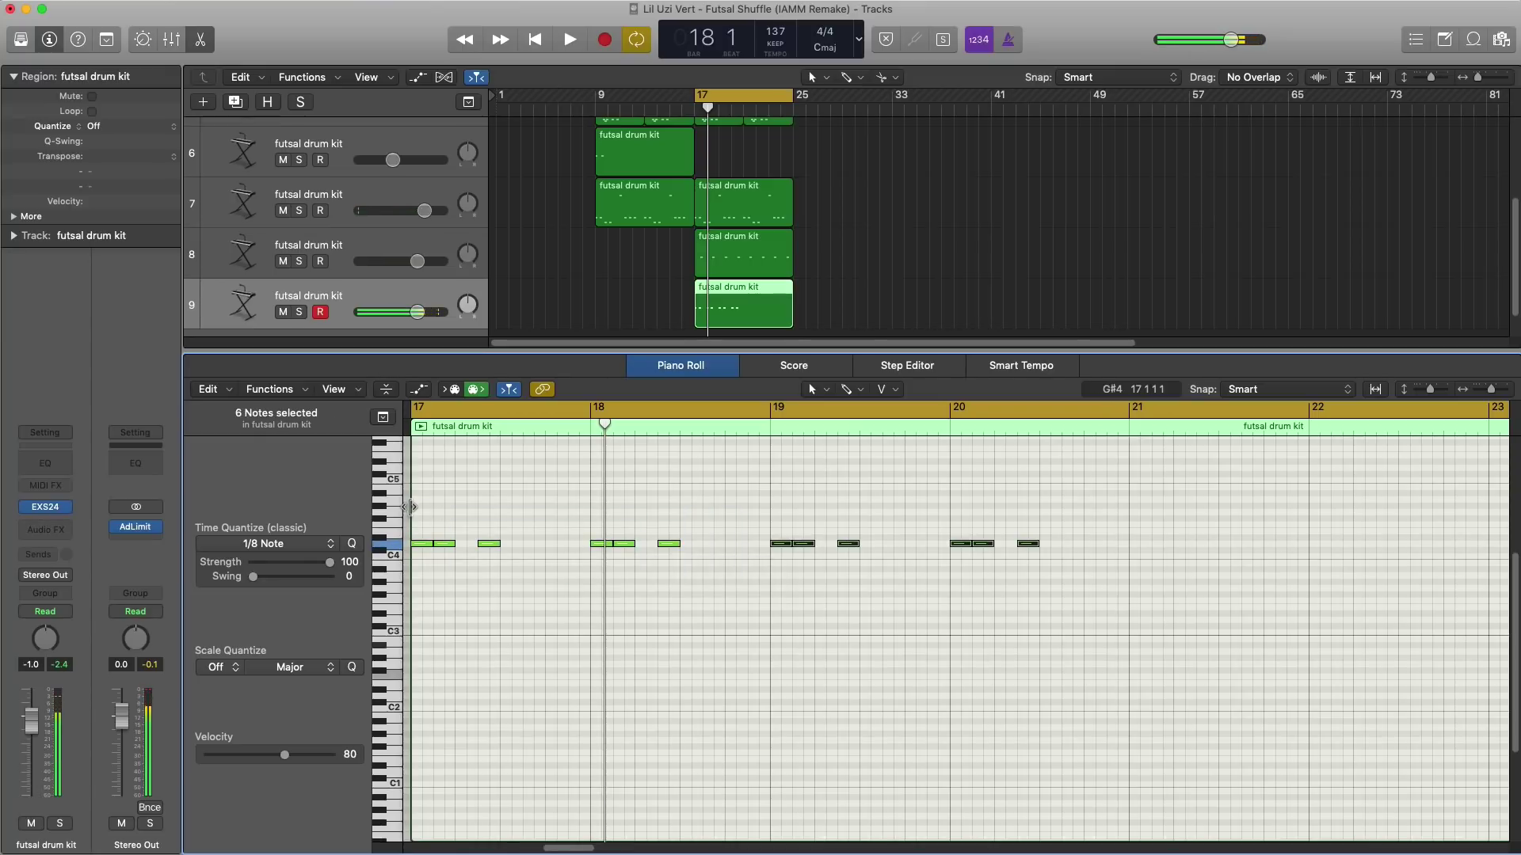
{"action": "key", "text": "space"}
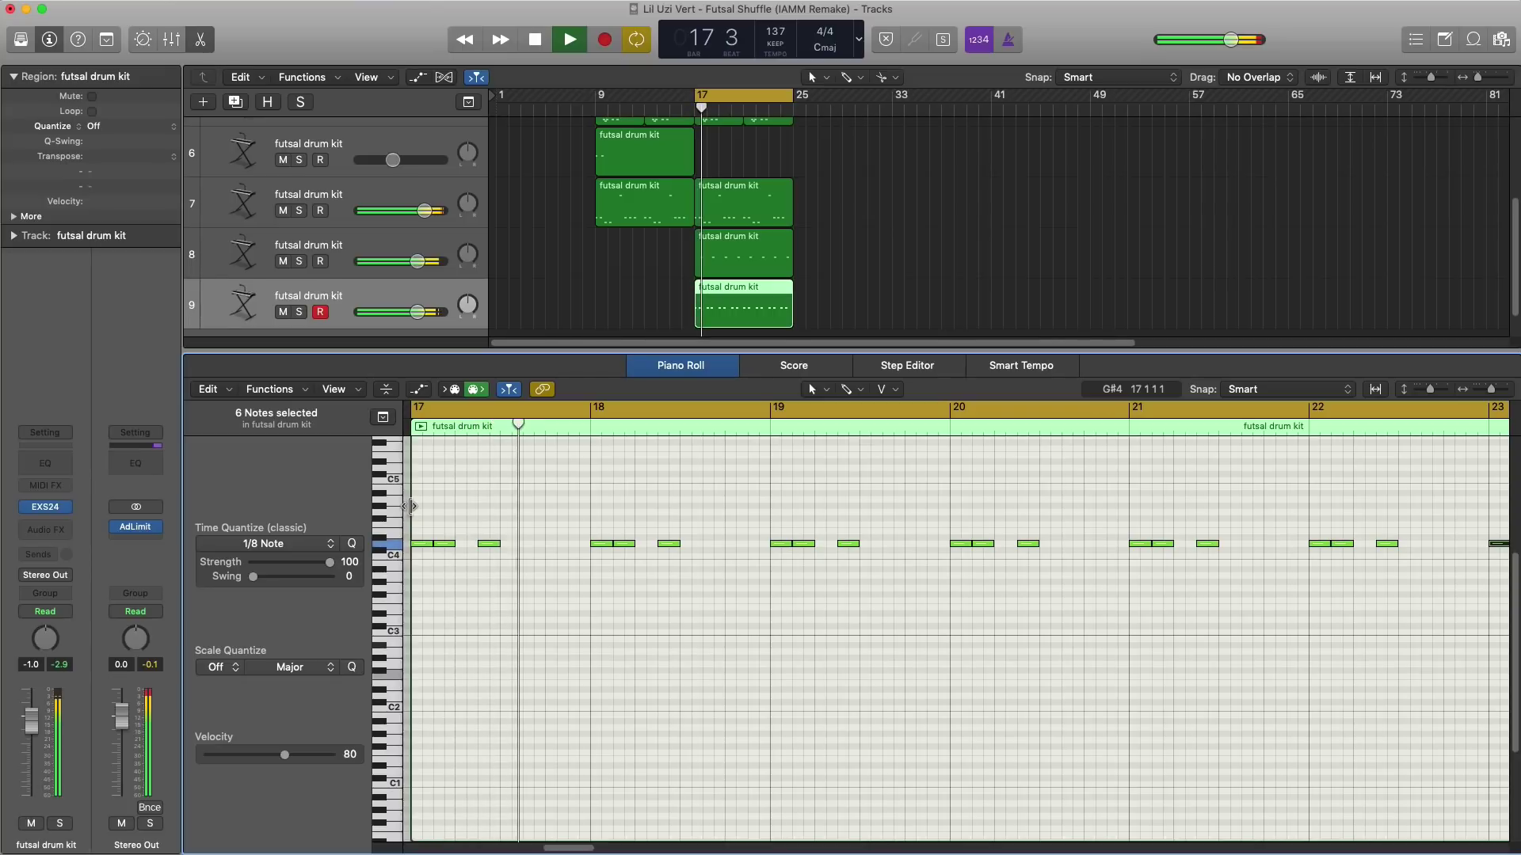
{"action": "left_click_drag", "start_coordinate": [417, 312], "coordinate": [413, 312]}
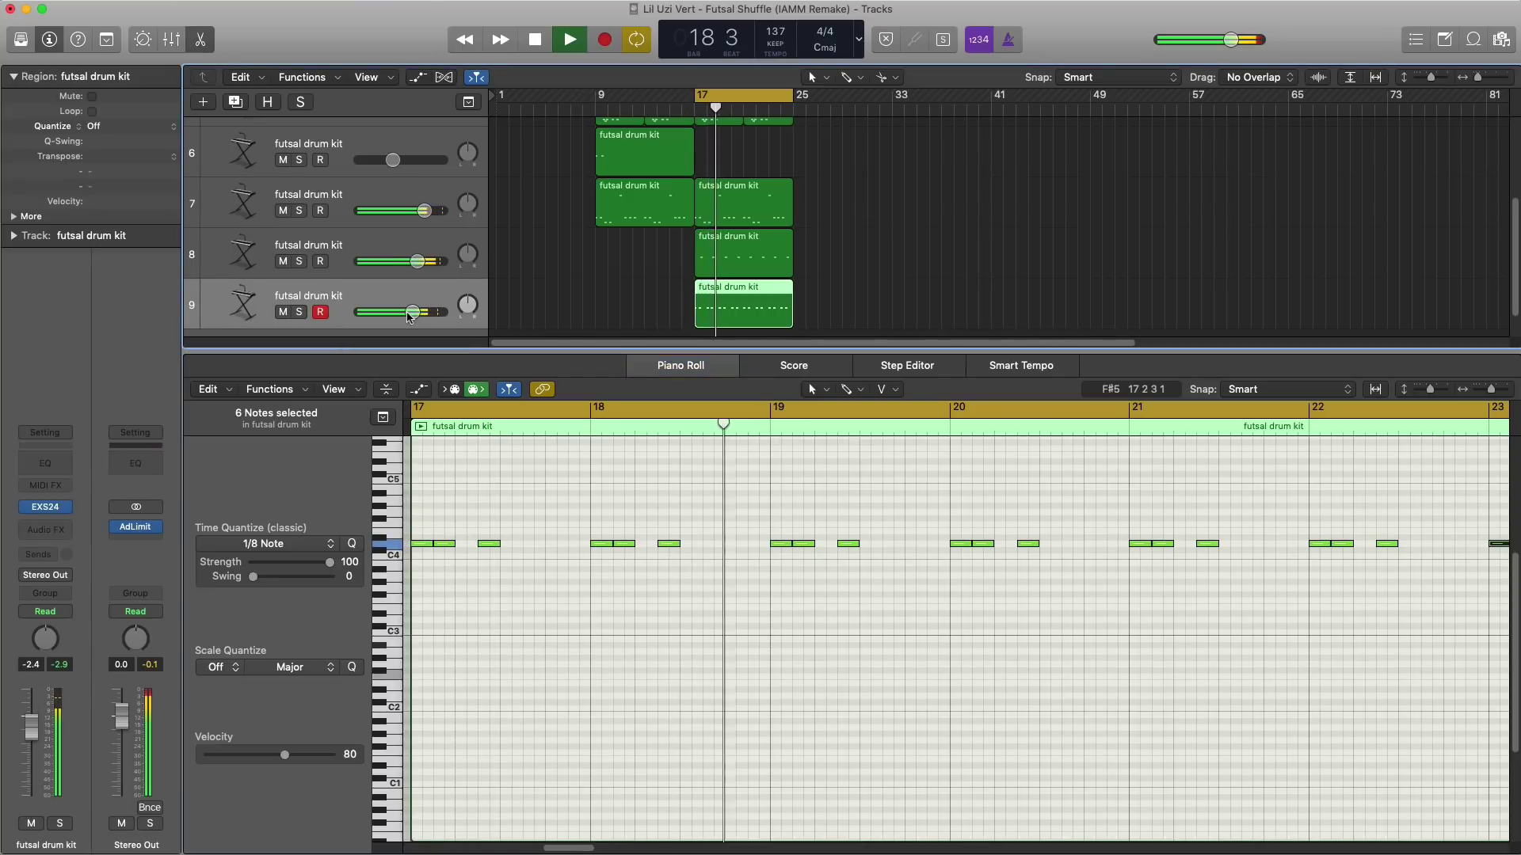
Step: Close the piano roll and duplicate drum kit track 9 with its settings
{"action": "key", "text": "p"}
{"action": "key", "text": "x"}
{"action": "key", "text": "x"}
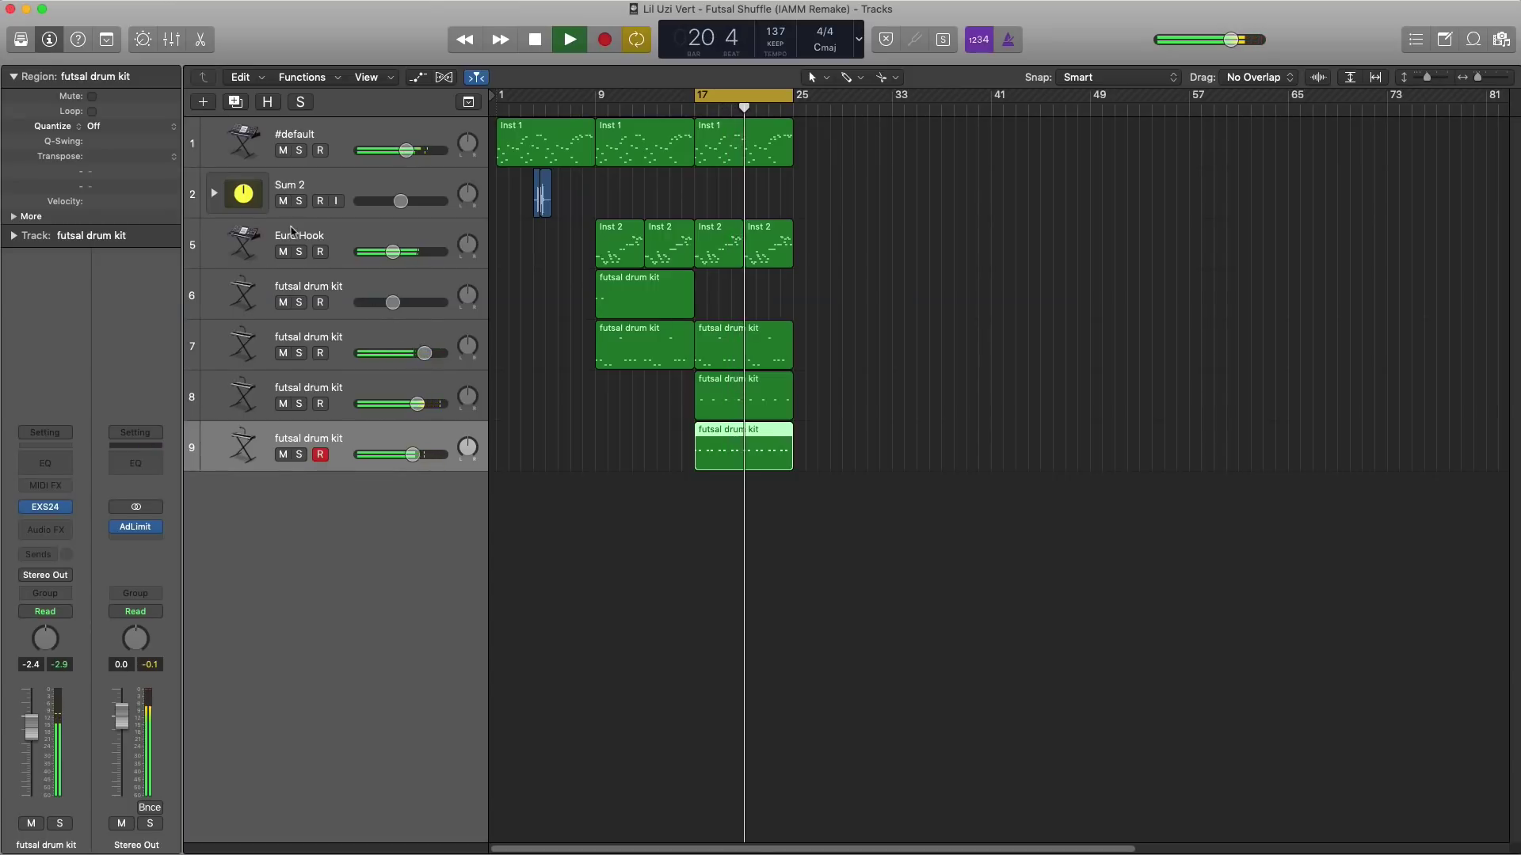
{"action": "key", "text": "super+d"}
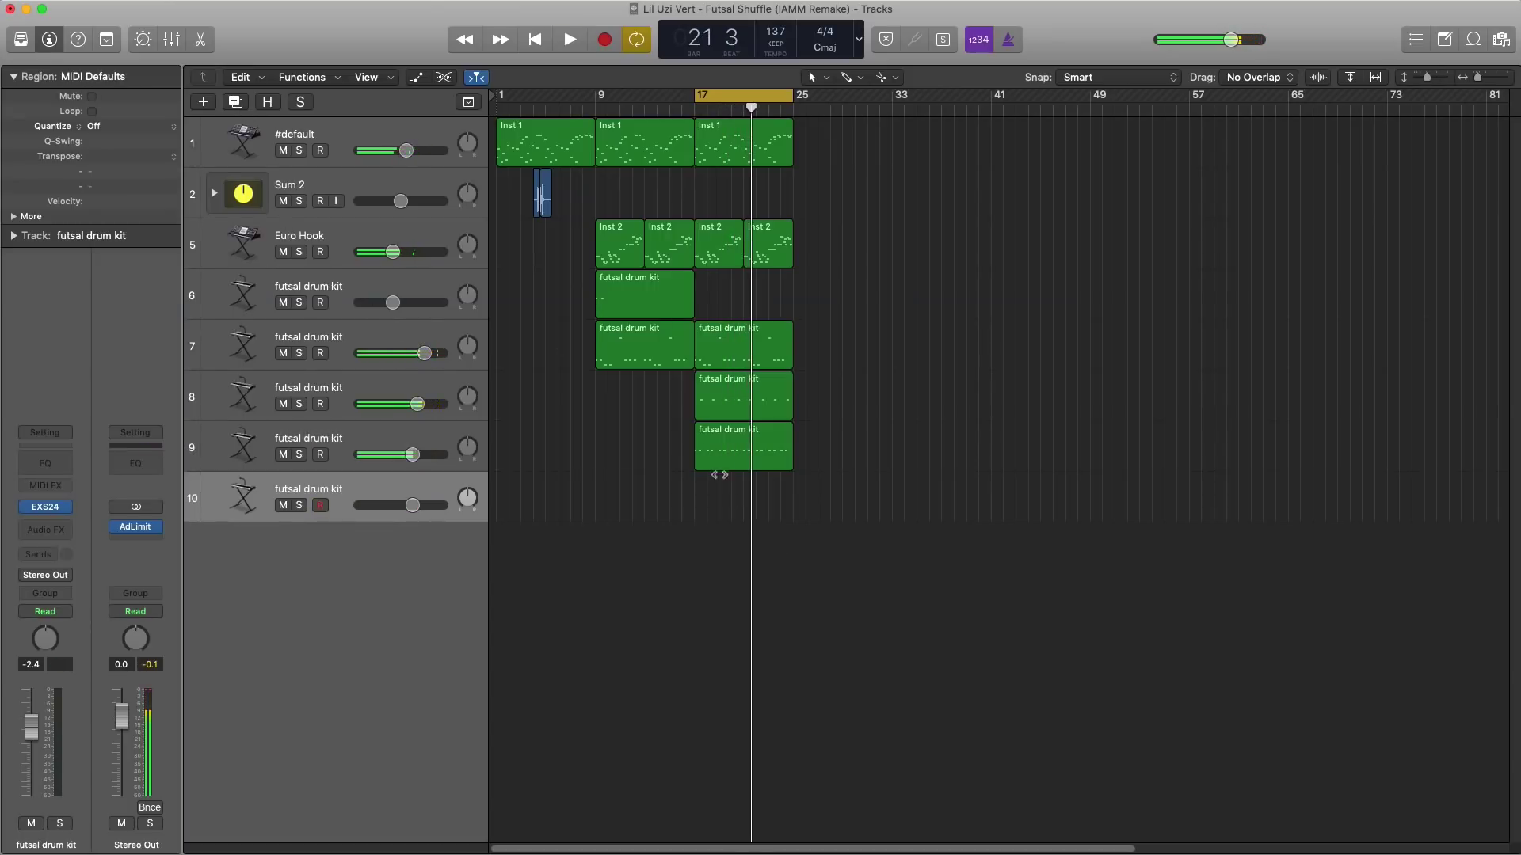
Step: Create a region from bar 17 to bar 25 on drum kit track 10 and add a D#4 eighth note on beat 2 of every bar
{"action": "left_click_drag", "start_coordinate": [726, 470], "coordinate": [792, 508]}
{"action": "double_click", "coordinate": [765, 511]}
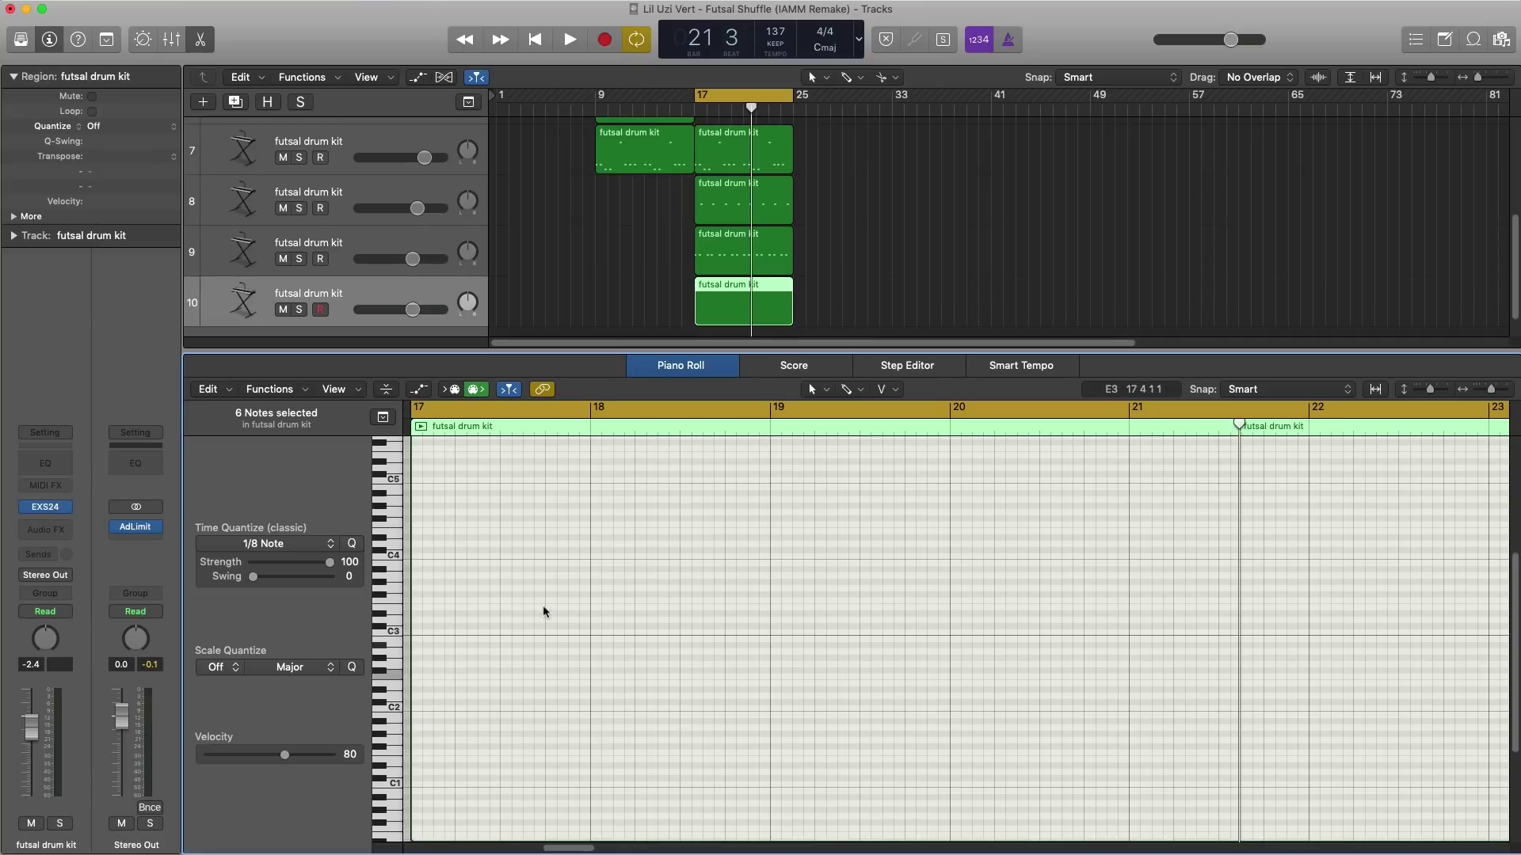
{"action": "left_click_drag", "start_coordinate": [465, 554], "coordinate": [464, 542]}
{"action": "key", "text": "space"}
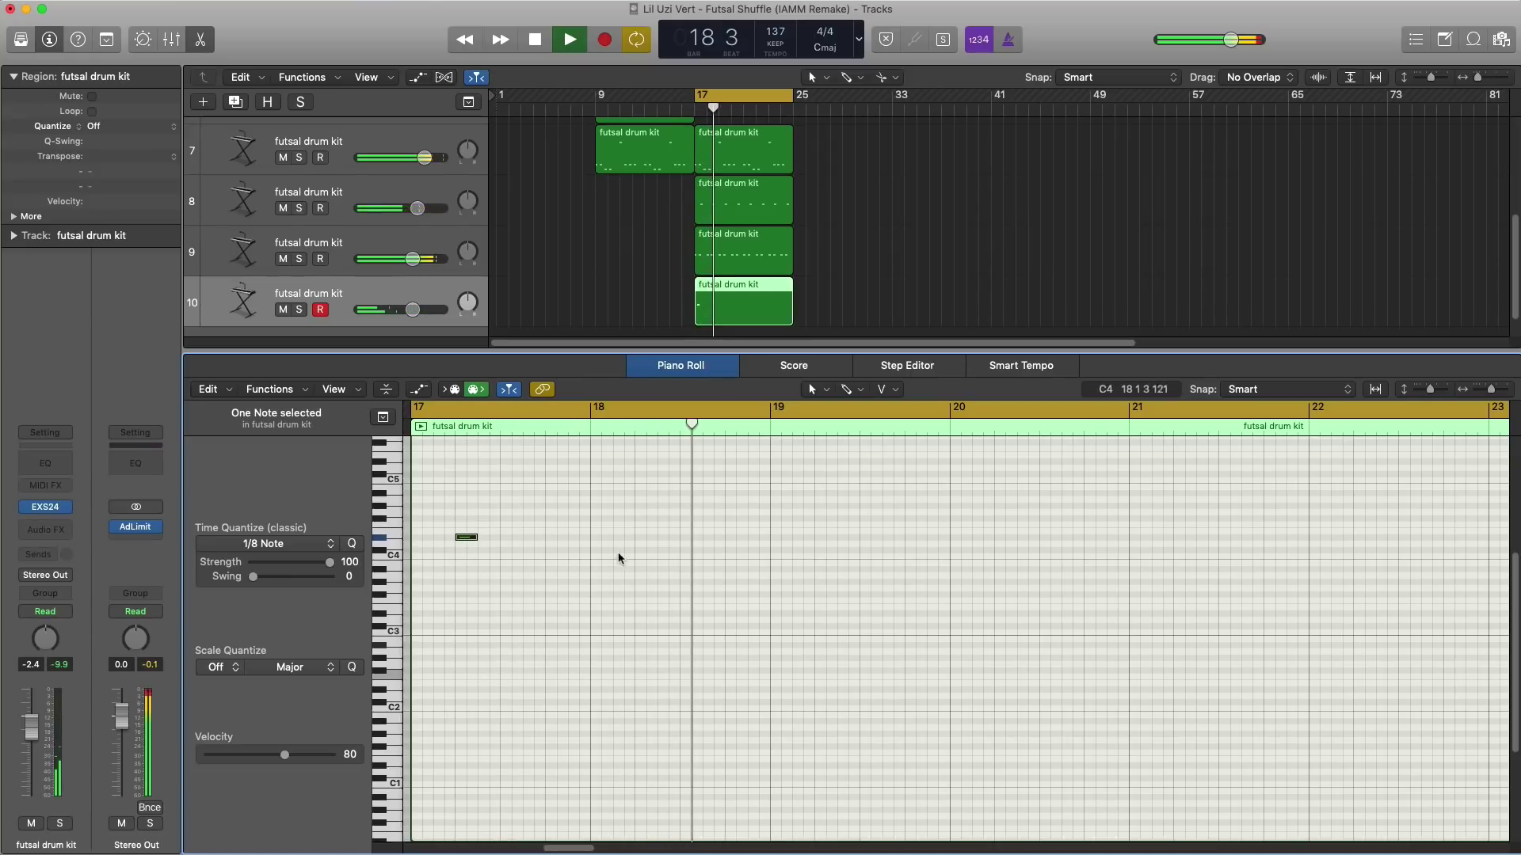
{"action": "key", "text": "space"}
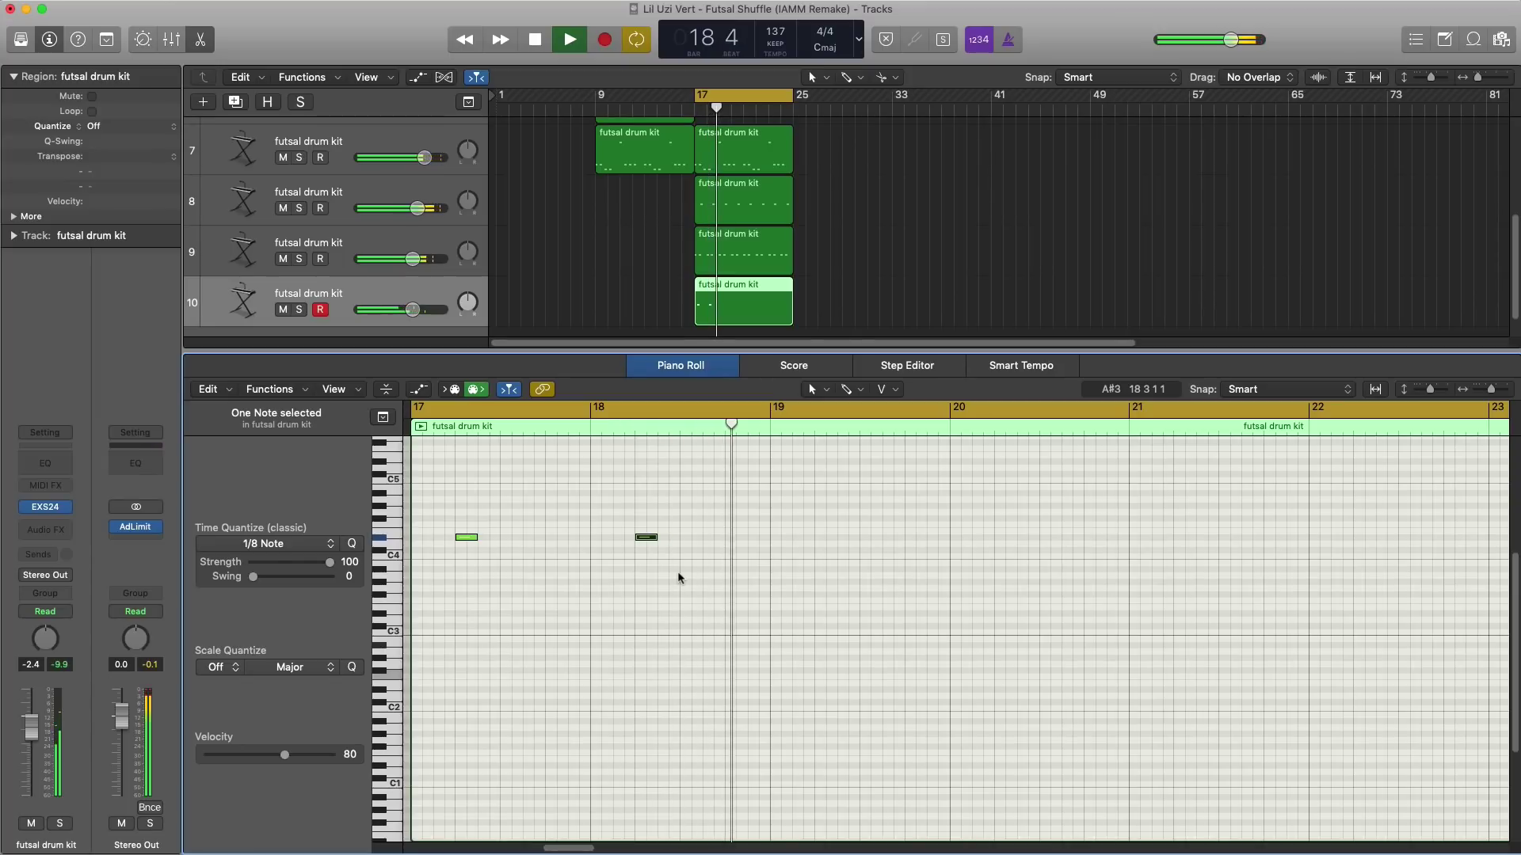
{"action": "key", "text": "super+v"}
{"action": "key", "text": "space"}
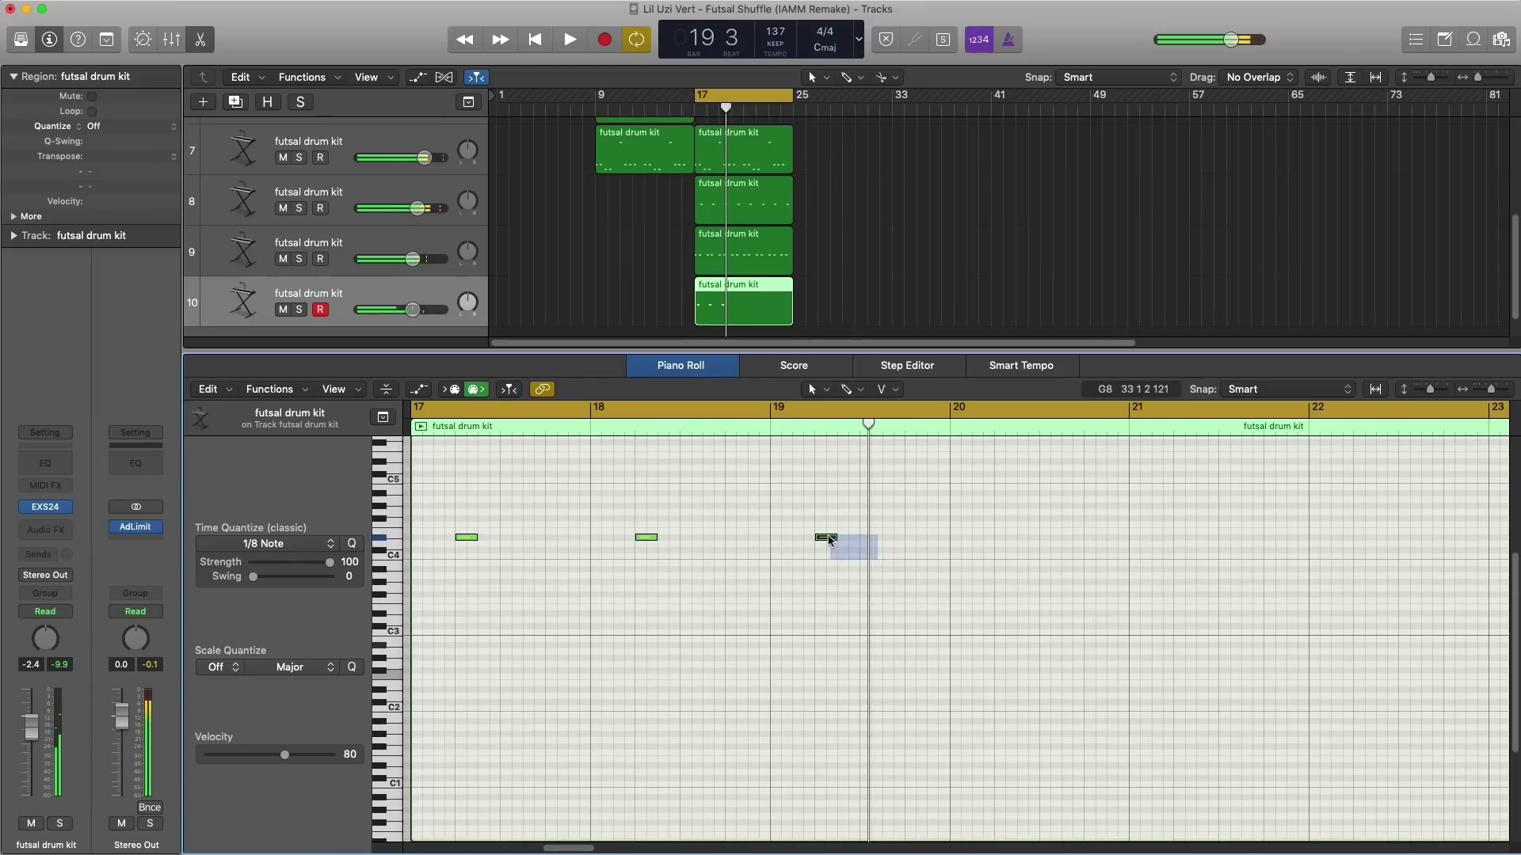
{"action": "left_click_drag", "start_coordinate": [806, 554], "coordinate": [438, 513]}
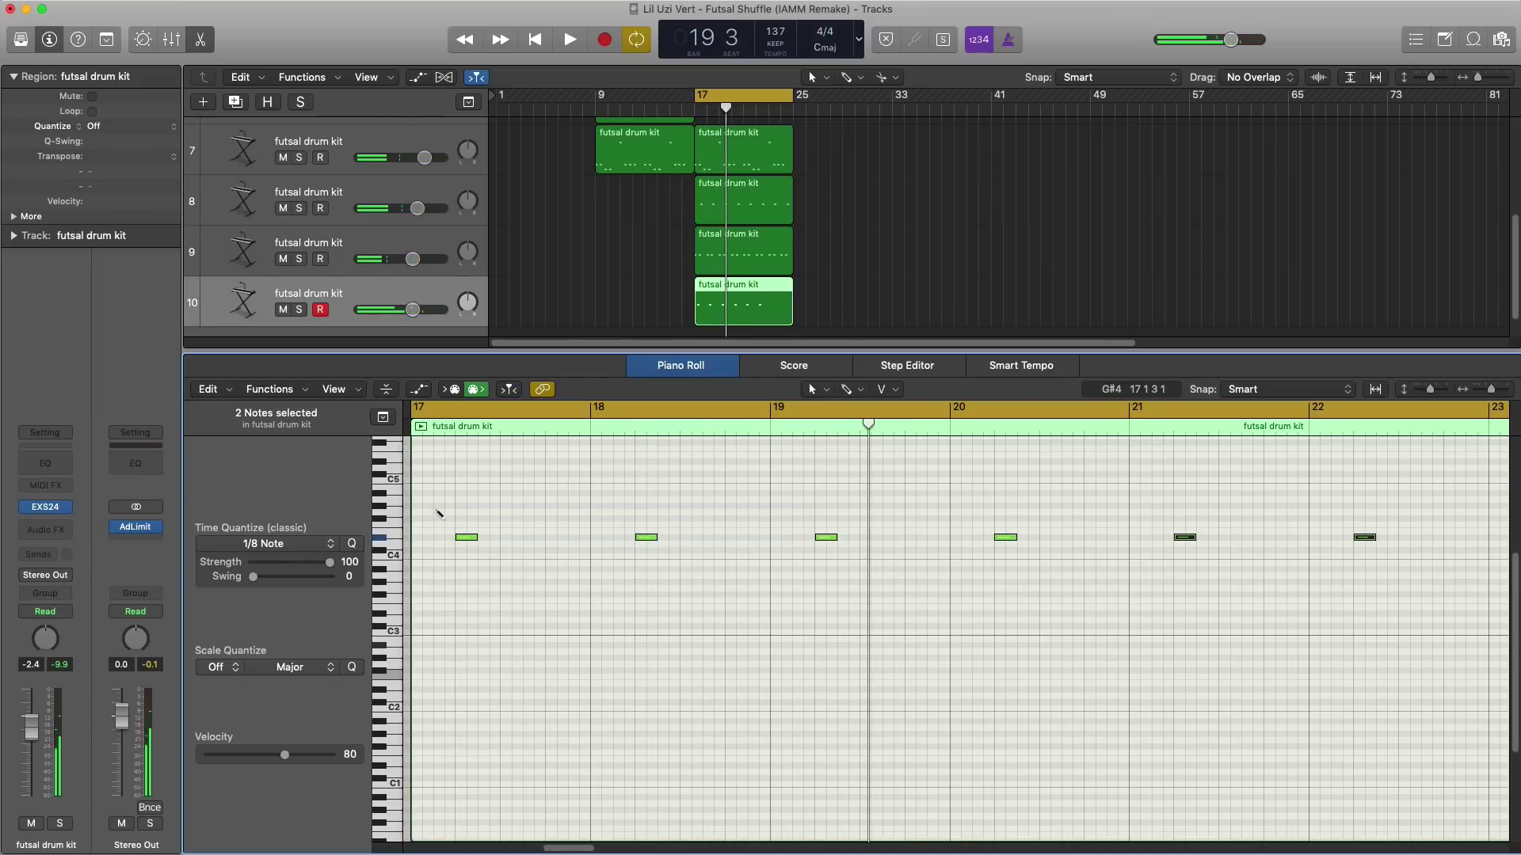
{"action": "key", "text": "space"}
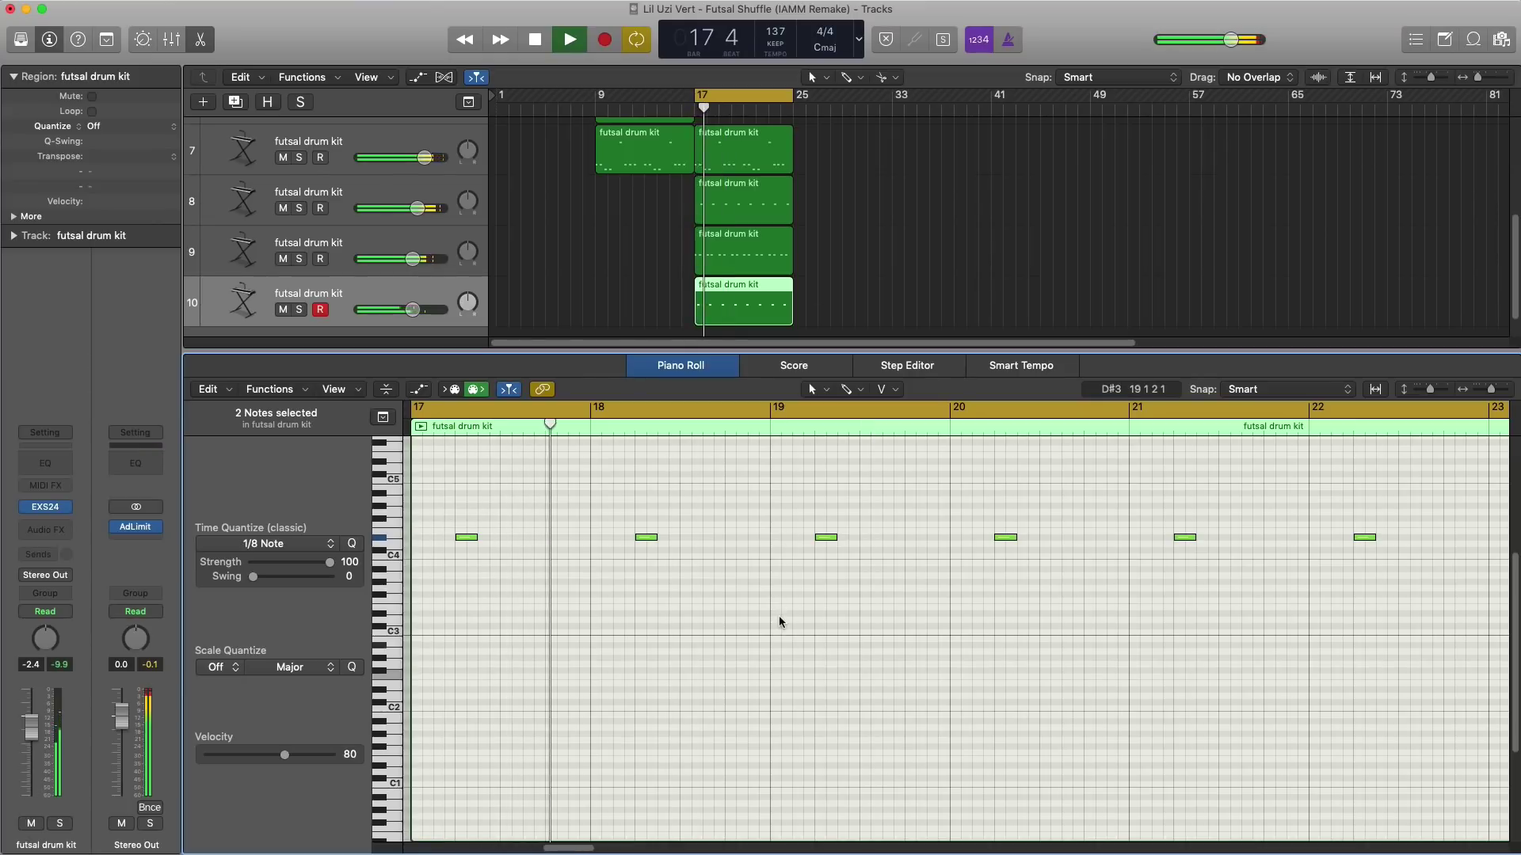
Step: Delete the D#4 hits in bars 18, 20, 22 and 24 of the track 10 region, checking against playback
{"action": "key", "text": "space"}
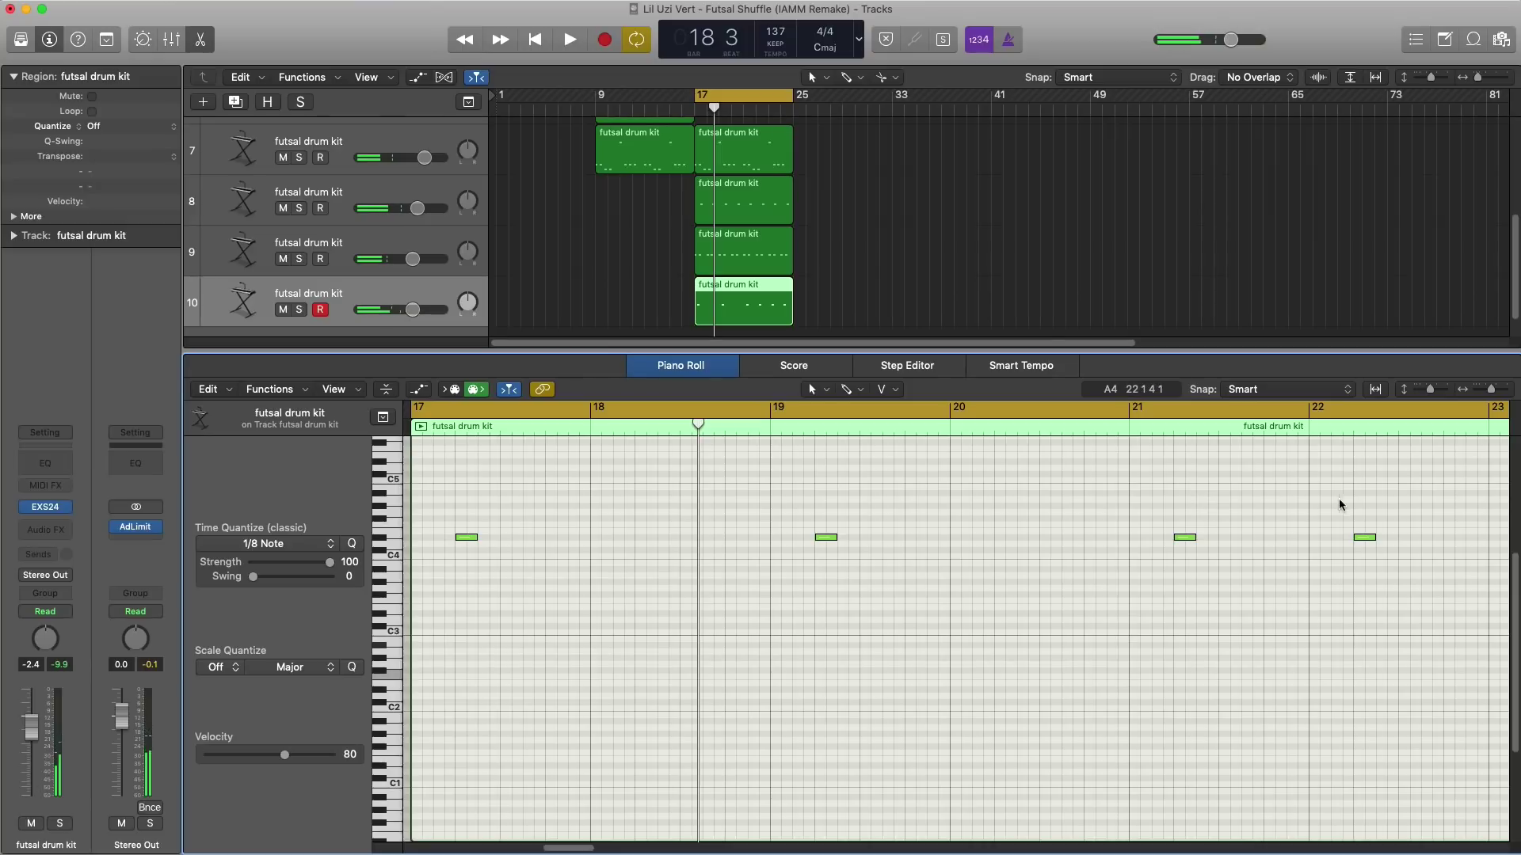
{"action": "left_click_drag", "start_coordinate": [1339, 500], "coordinate": [1395, 584]}
{"action": "key", "text": "Delete"}
{"action": "key", "text": "space"}
{"action": "scroll", "coordinate": [1358, 616], "scroll_direction": "down", "scroll_amount": 3}
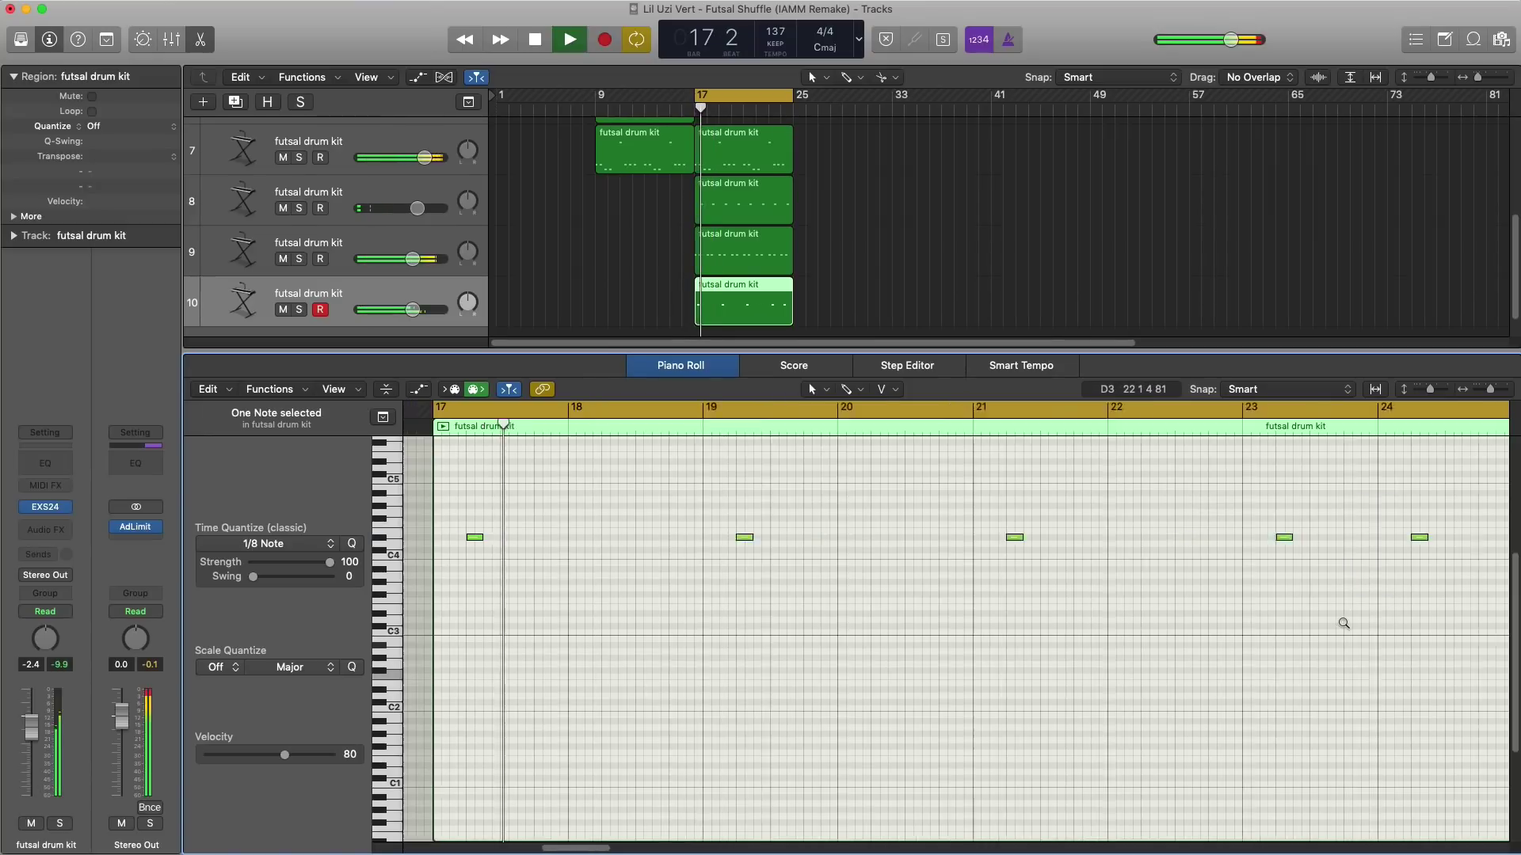
{"action": "mouse_move", "coordinate": [1232, 545]}
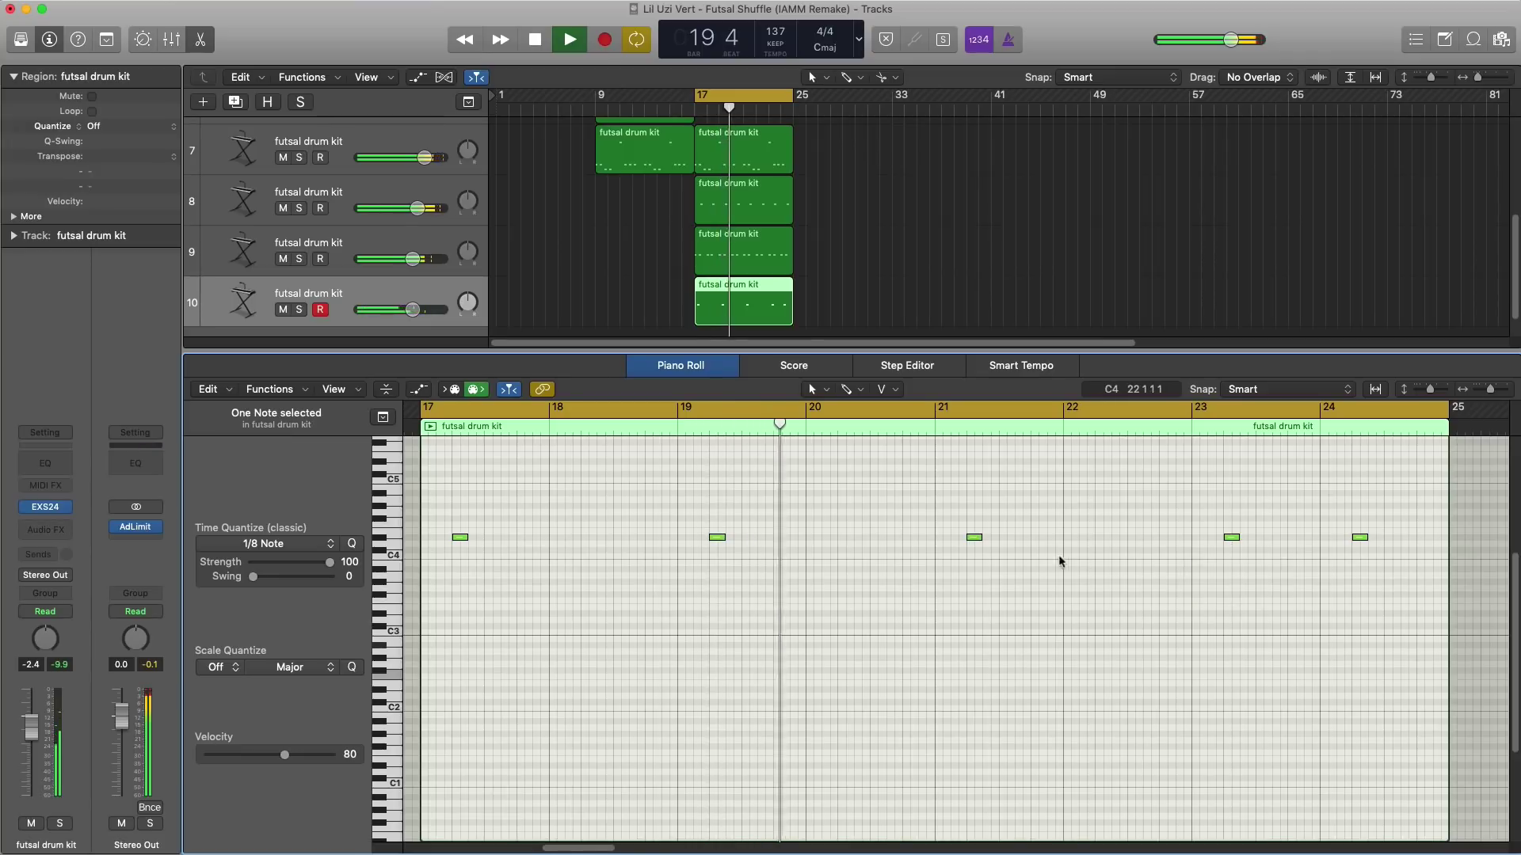
{"action": "left_click_drag", "start_coordinate": [1334, 516], "coordinate": [1377, 607]}
{"action": "key", "text": "Delete"}
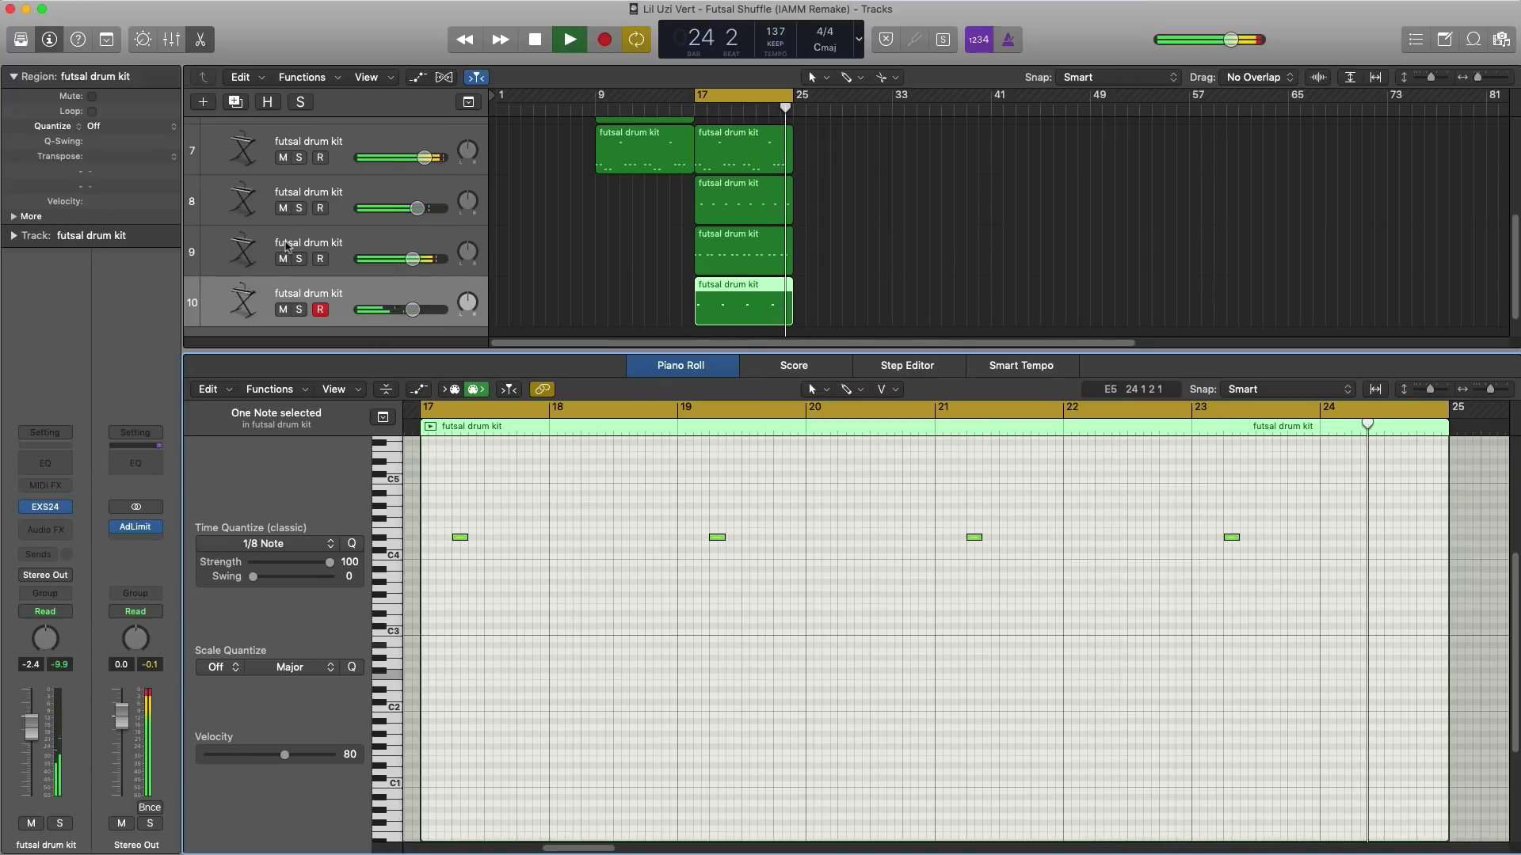
Step: Set track 10's volume to -6.8 dB and its pan to +9, and duplicate the track
{"action": "left_click_drag", "start_coordinate": [408, 313], "coordinate": [468, 303]}
{"action": "key", "text": "space"}
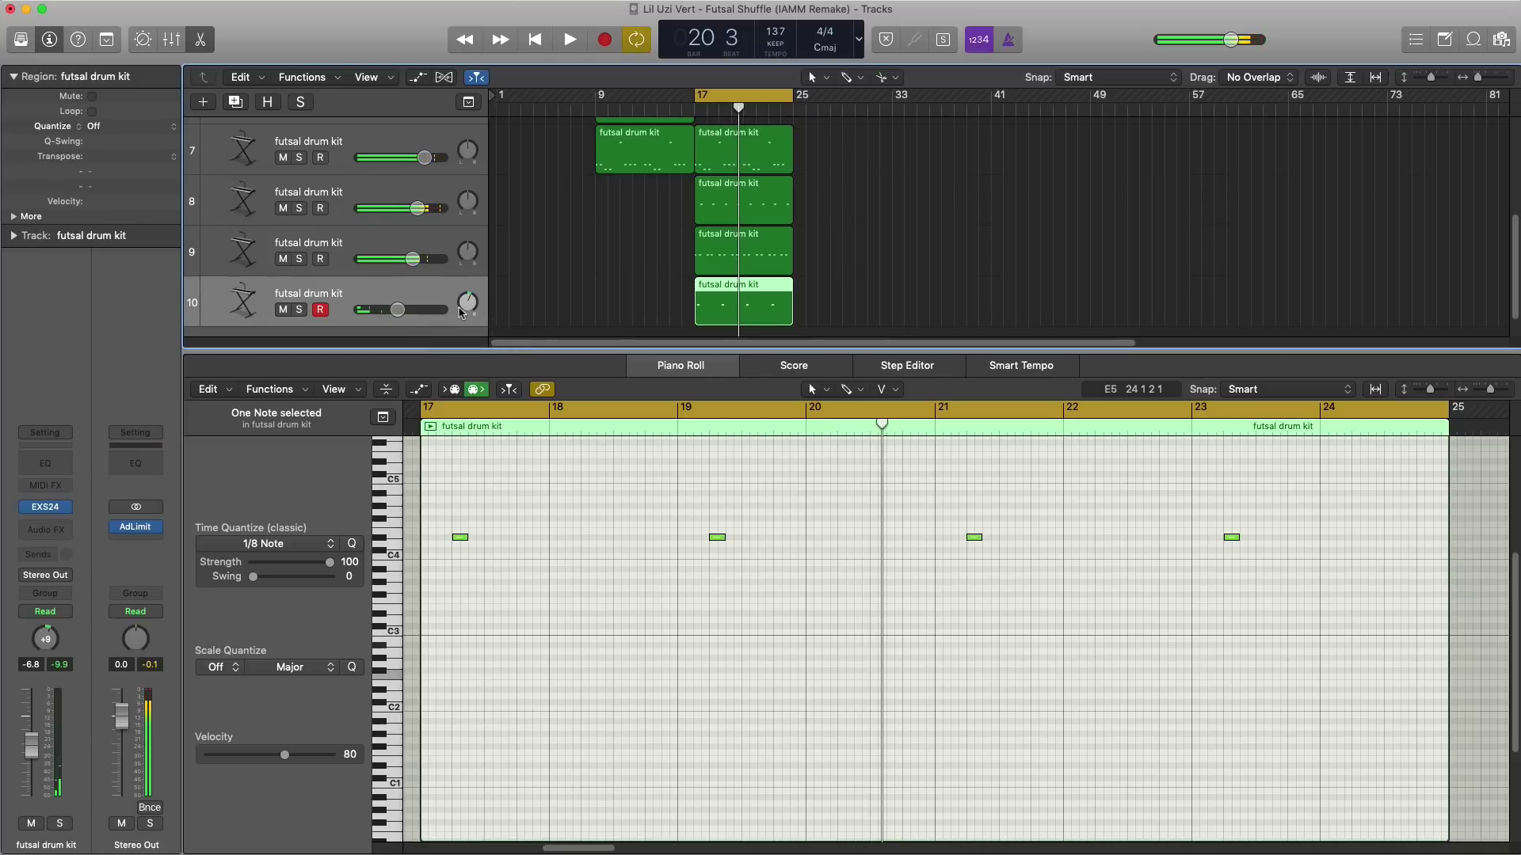
{"action": "left_click", "coordinate": [235, 102]}
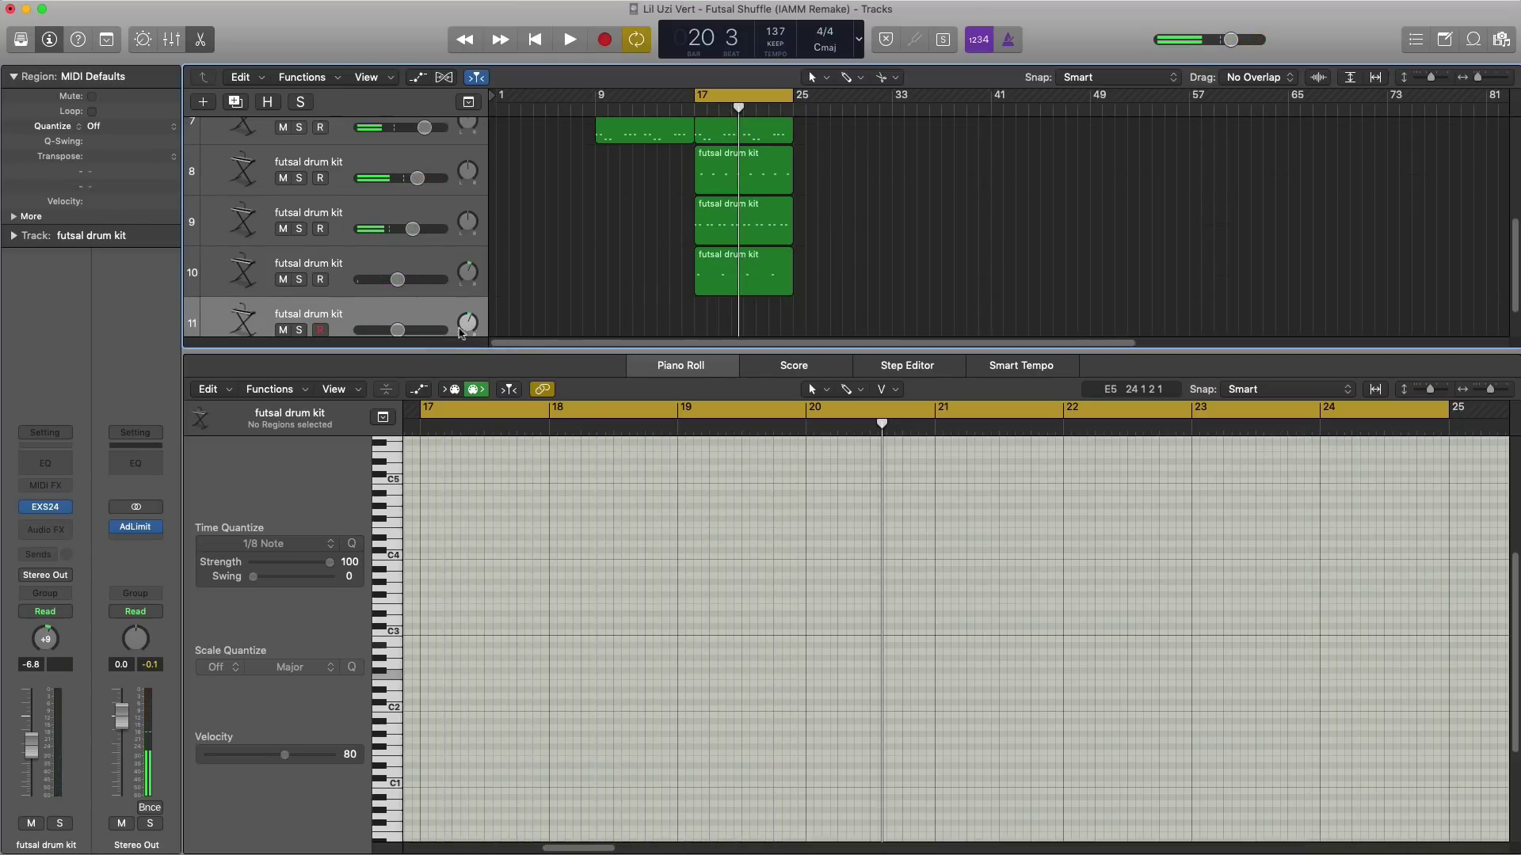
Step: Centre the pan of drum kit track 11 and create a MIDI region from bar 17 to bar 25 on it
{"action": "left_click", "coordinate": [701, 305]}
{"action": "left_click_drag", "start_coordinate": [701, 313], "coordinate": [792, 304]}
{"action": "key", "text": "space"}
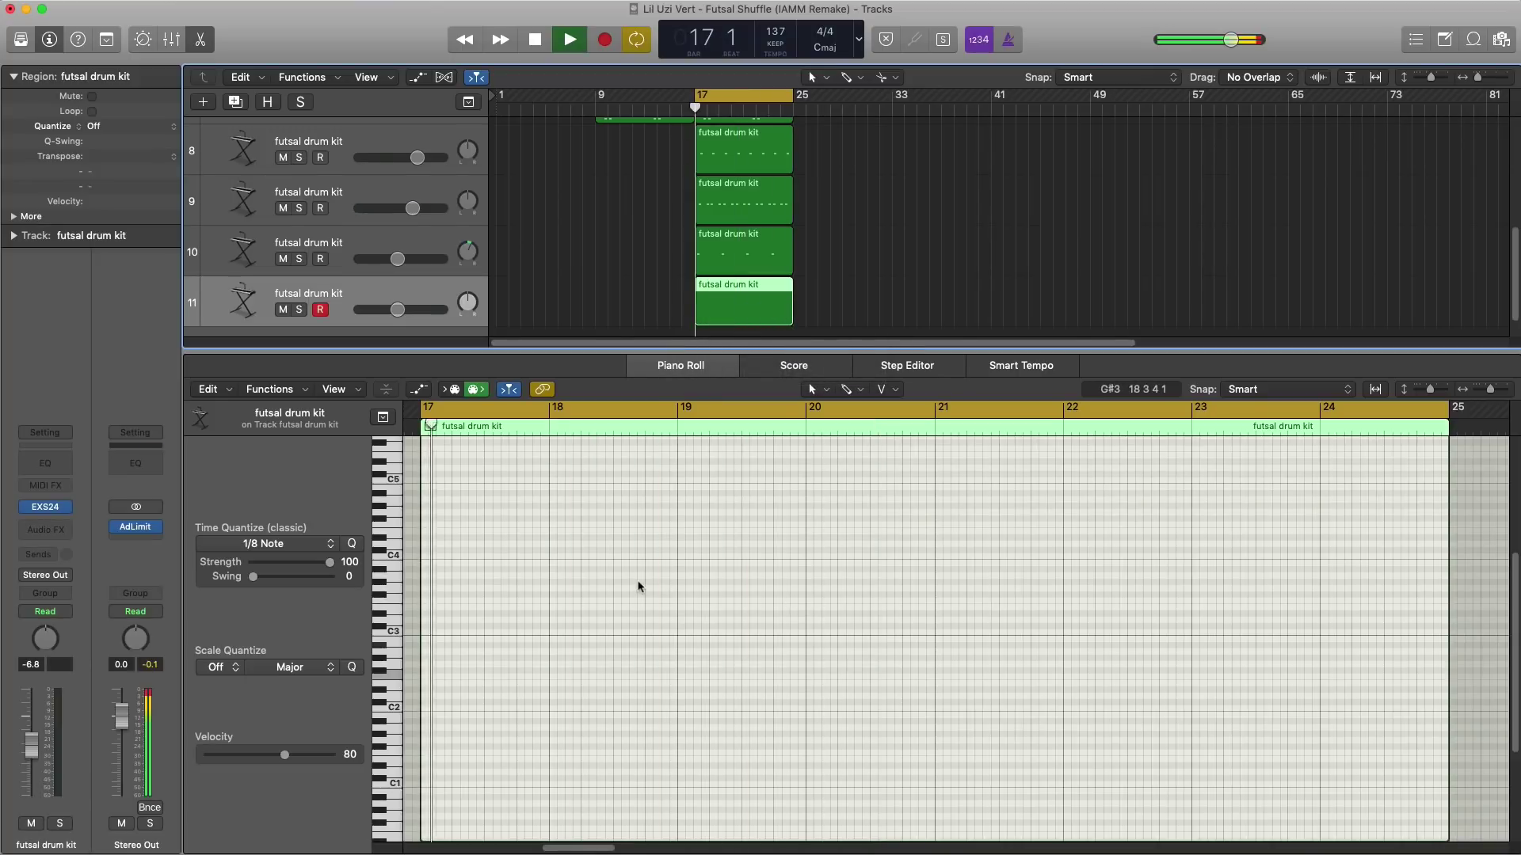
{"action": "key", "text": "space"}
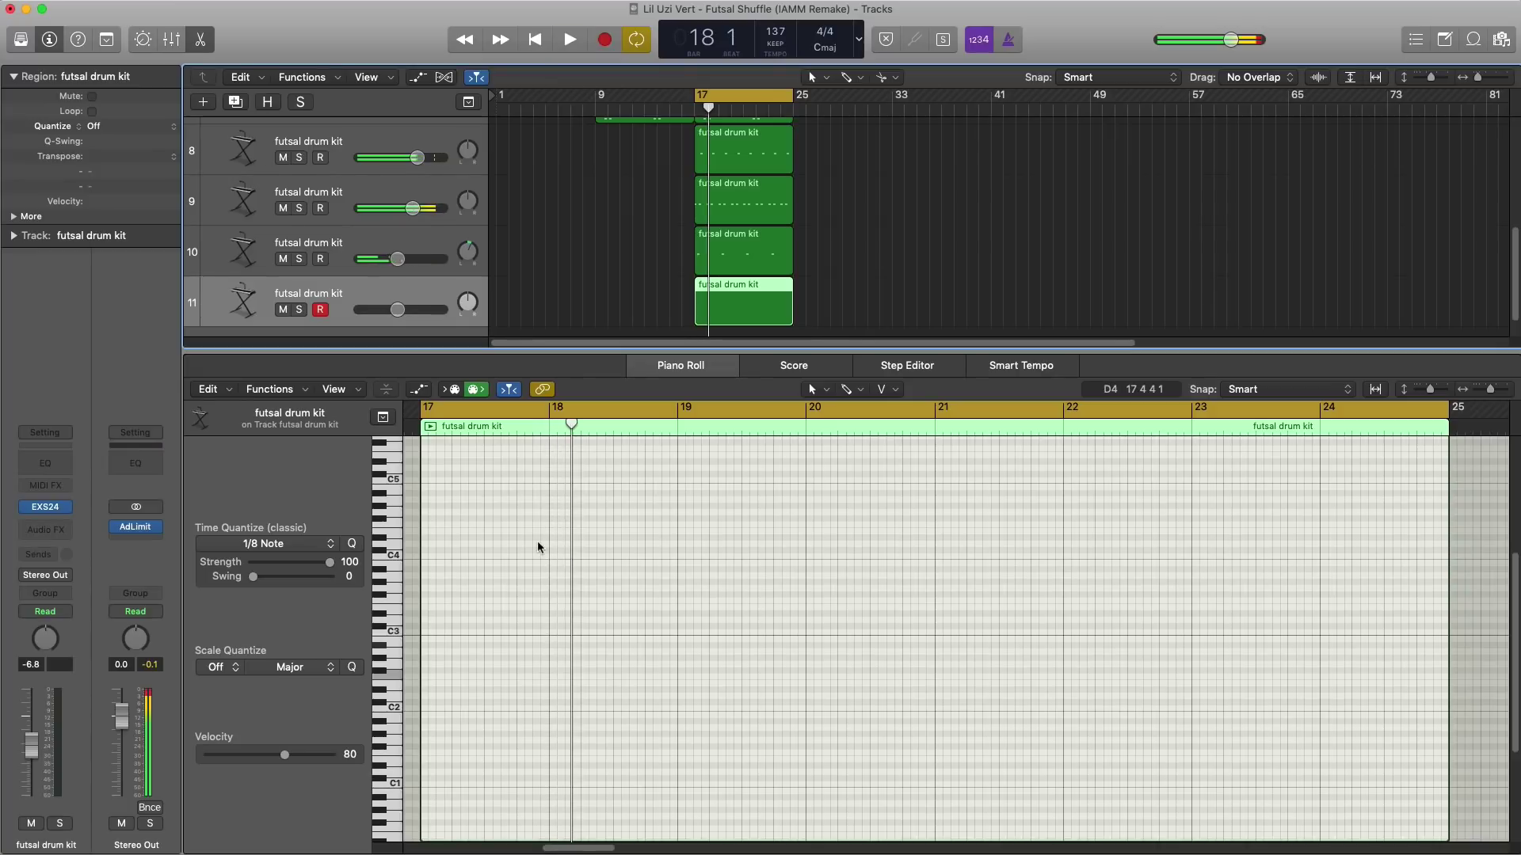
Step: Add eighth-note E4 hits at 17 4 3 and 18 1 3 in the track 11 region and set the track's volume to 0.0 dB
{"action": "left_click", "coordinate": [535, 530]}
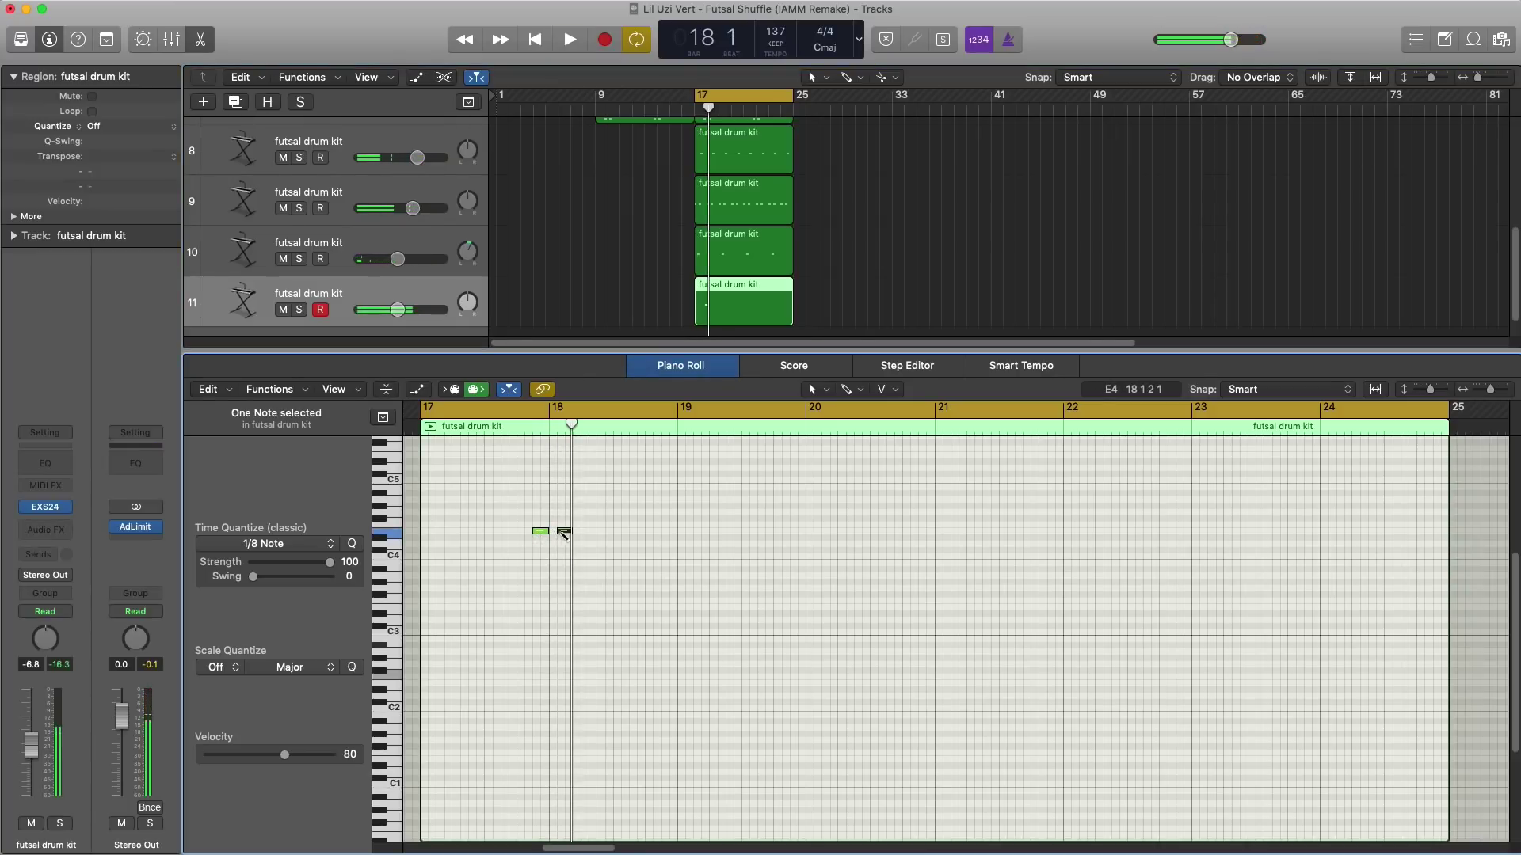
{"action": "key", "text": "space"}
{"action": "key", "text": "super+Right"}
{"action": "key", "text": "super+Right"}
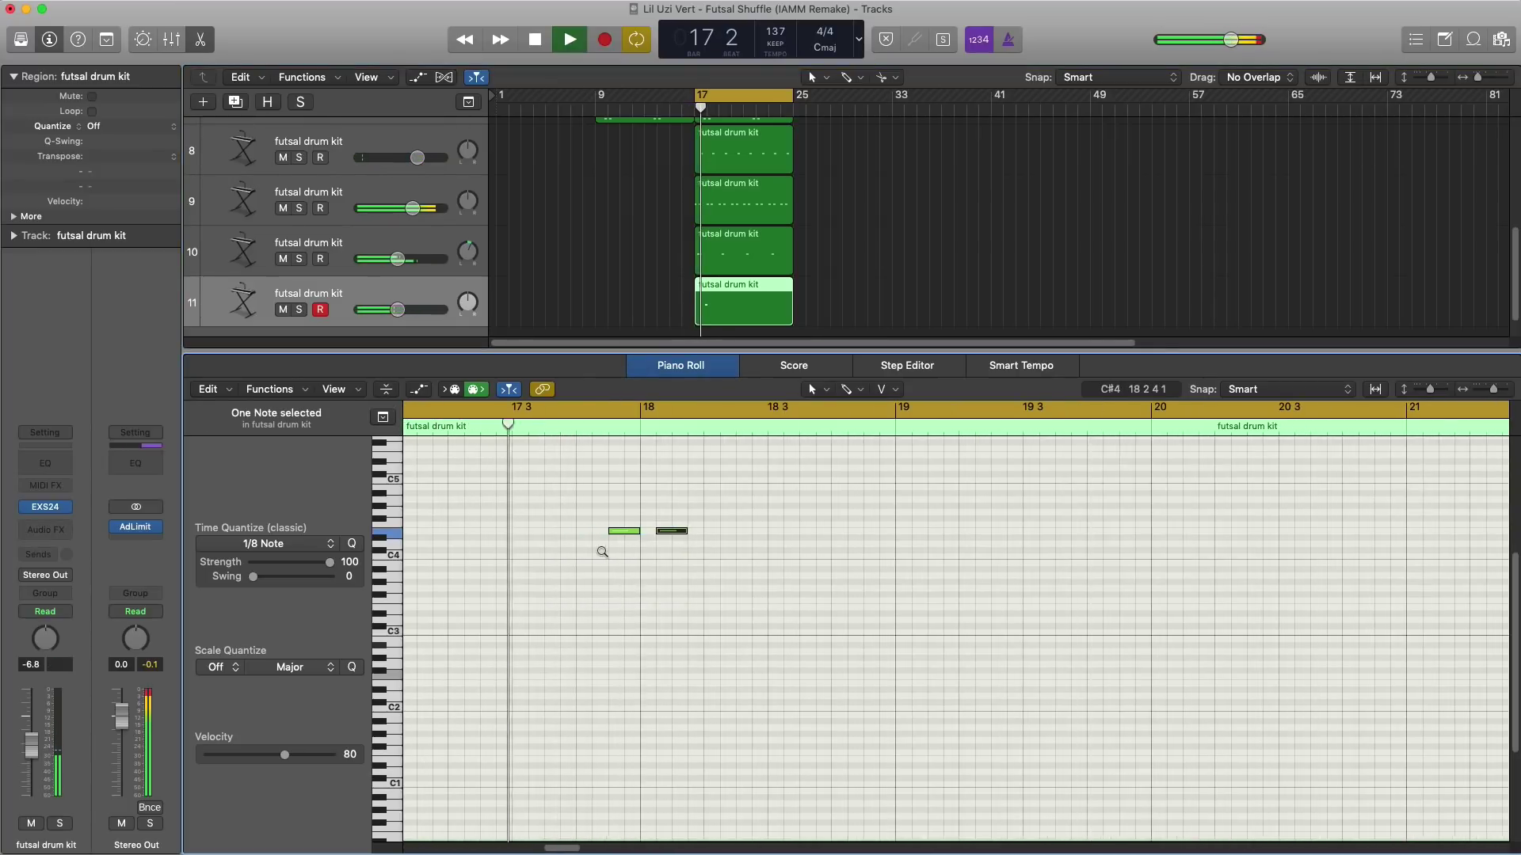
{"action": "key", "text": "super+Down"}
{"action": "key", "text": "space"}
{"action": "left_click_drag", "start_coordinate": [664, 512], "coordinate": [679, 513]}
{"action": "key", "text": "space"}
{"action": "left_click", "coordinate": [399, 310], "text": "alt"}
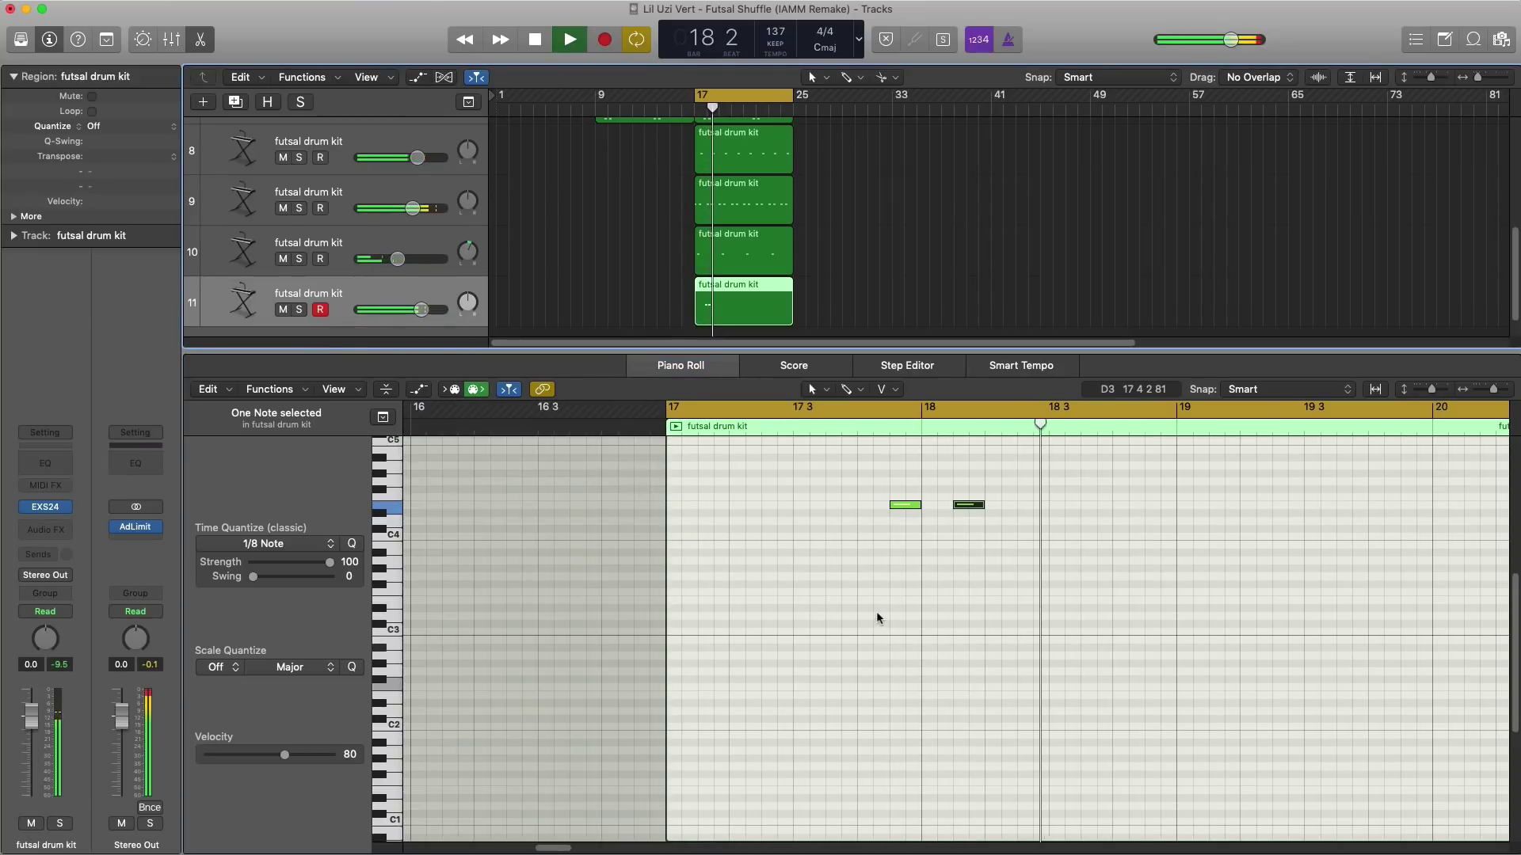
Step: Copy the E4 pair in the track 11 region so that copies start at 19 4 3, 21 1 3 and 23 1 3
{"action": "scroll", "coordinate": [878, 615], "scroll_direction": "down", "scroll_amount": 2}
{"action": "scroll", "coordinate": [901, 613], "scroll_direction": "down", "scroll_amount": 3}
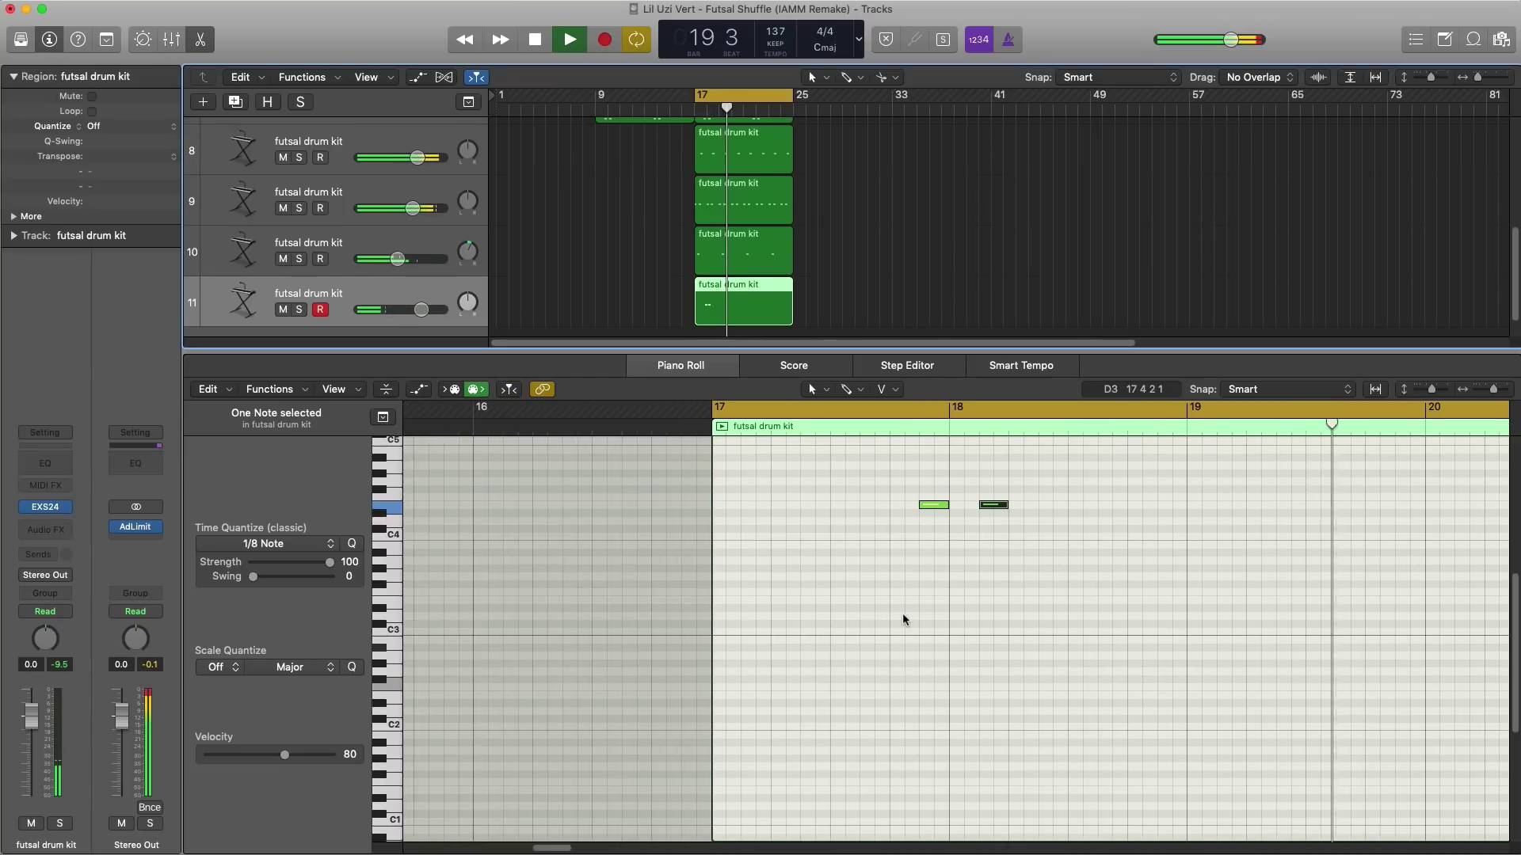
{"action": "scroll", "coordinate": [903, 618], "scroll_direction": "right", "scroll_amount": 5}
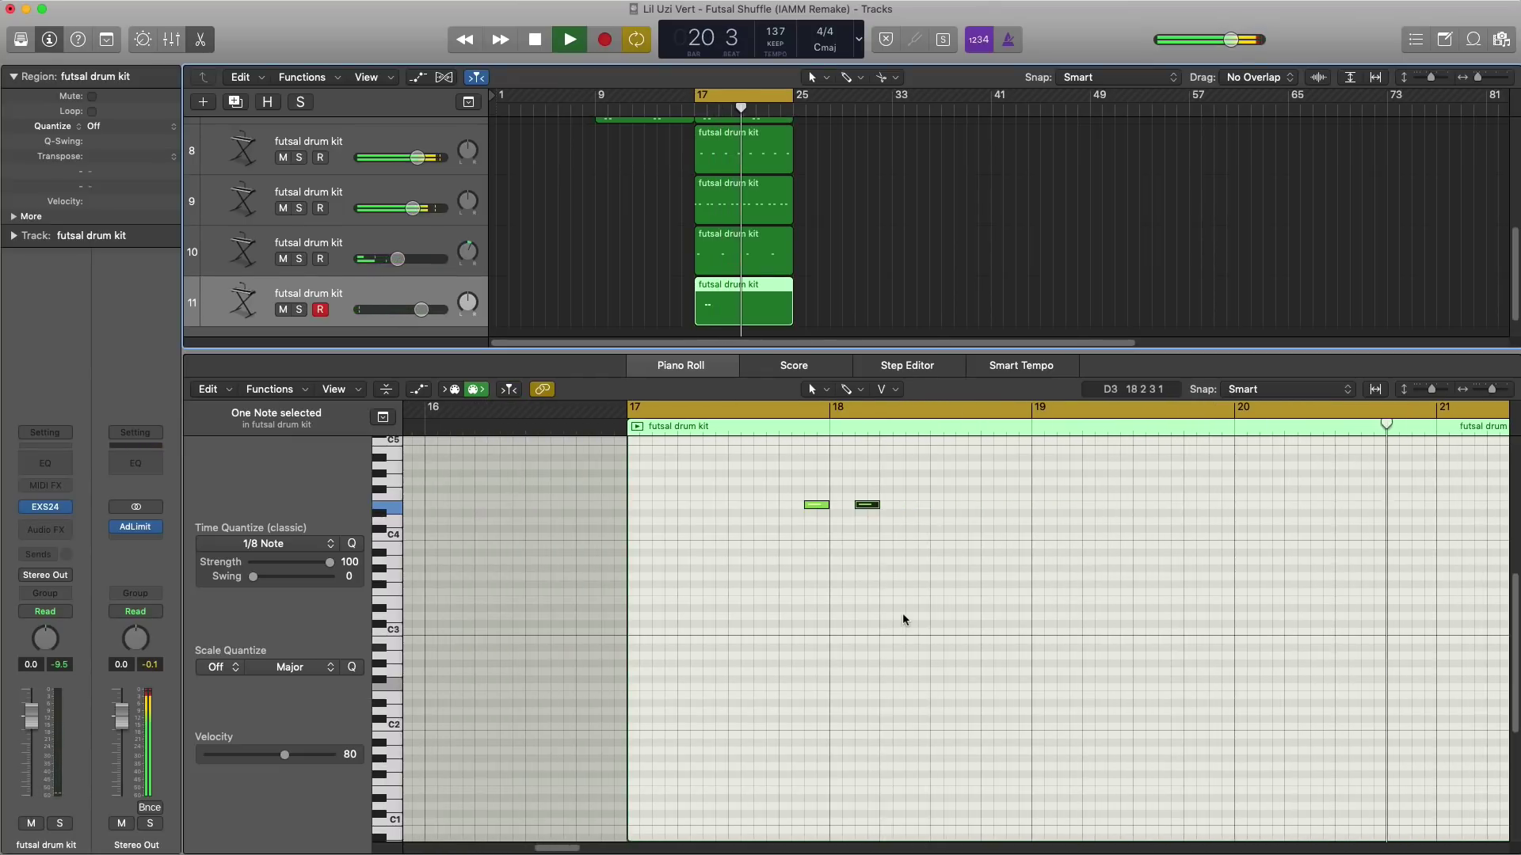
{"action": "key", "text": "space"}
{"action": "left_click_drag", "start_coordinate": [952, 560], "coordinate": [1218, 512]}
{"action": "key", "text": "space"}
{"action": "left_click", "coordinate": [1200, 552], "text": "ctrl+alt"}
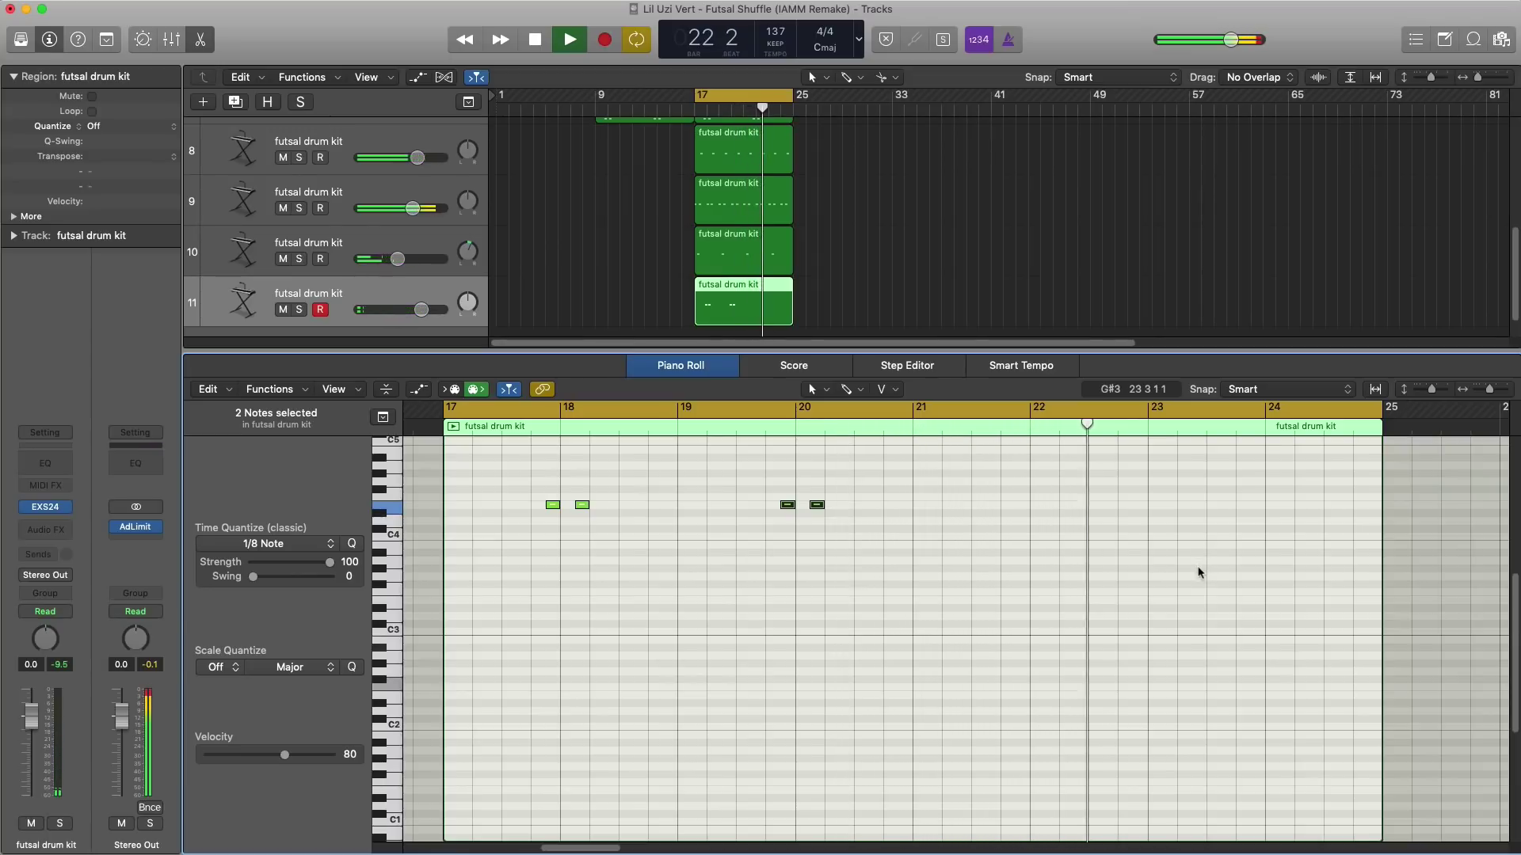
{"action": "key", "text": "space"}
{"action": "left_click_drag", "start_coordinate": [979, 544], "coordinate": [935, 511]}
{"action": "key", "text": "space"}
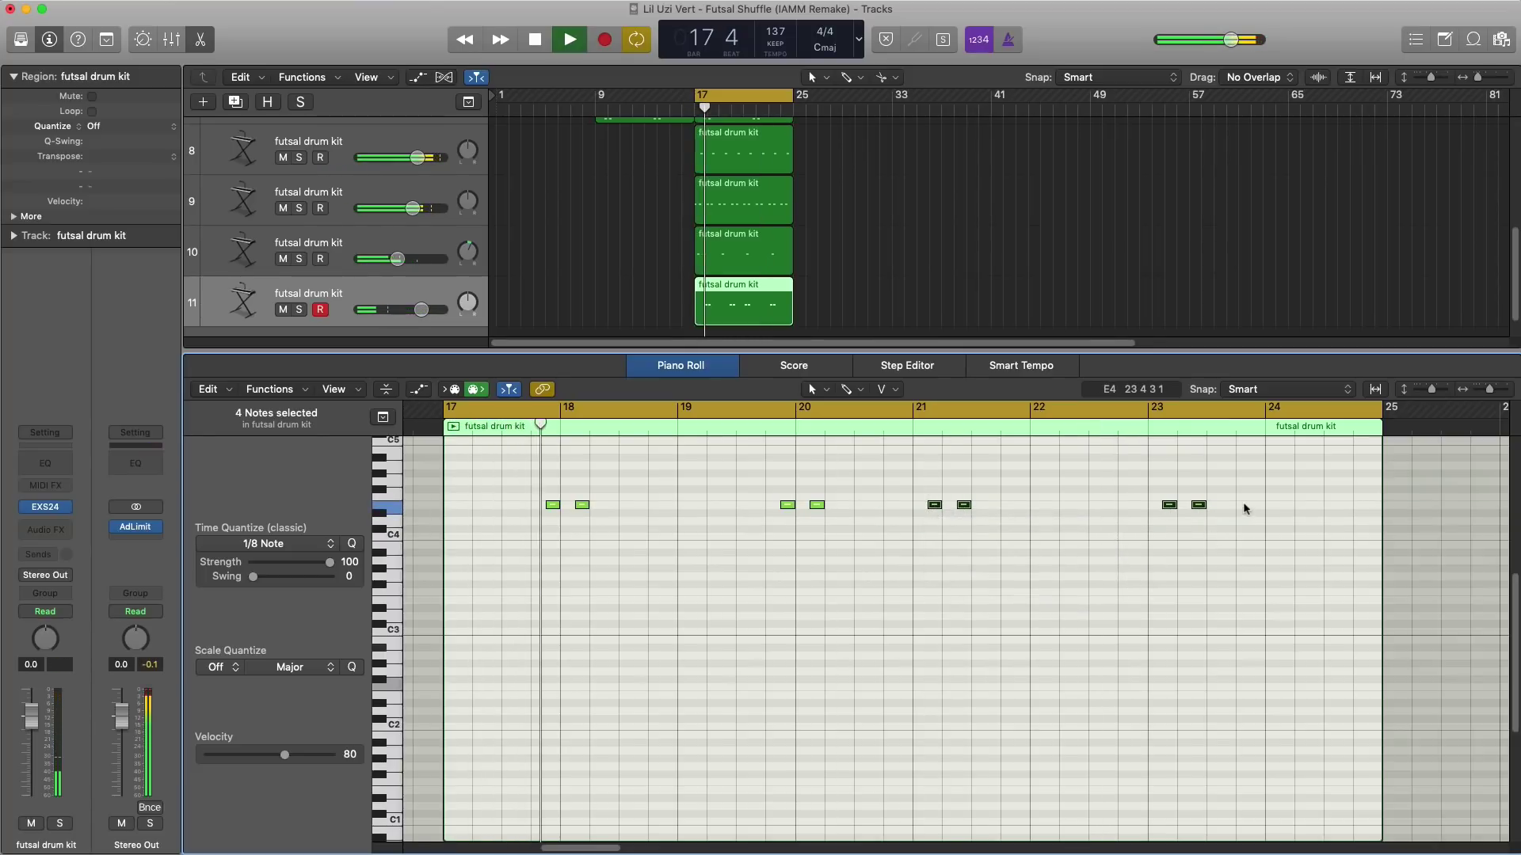
Step: Add a single E4 eighth-note hit at 24 1 3 in the track 11 region and close the piano roll
{"action": "scroll", "coordinate": [1252, 527], "scroll_direction": "up", "scroll_amount": 1}
{"action": "scroll", "coordinate": [1252, 526], "scroll_direction": "down", "scroll_amount": 1}
{"action": "scroll", "coordinate": [1252, 527], "scroll_direction": "up", "scroll_amount": 2}
{"action": "scroll", "coordinate": [1252, 527], "scroll_direction": "up", "scroll_amount": 3}
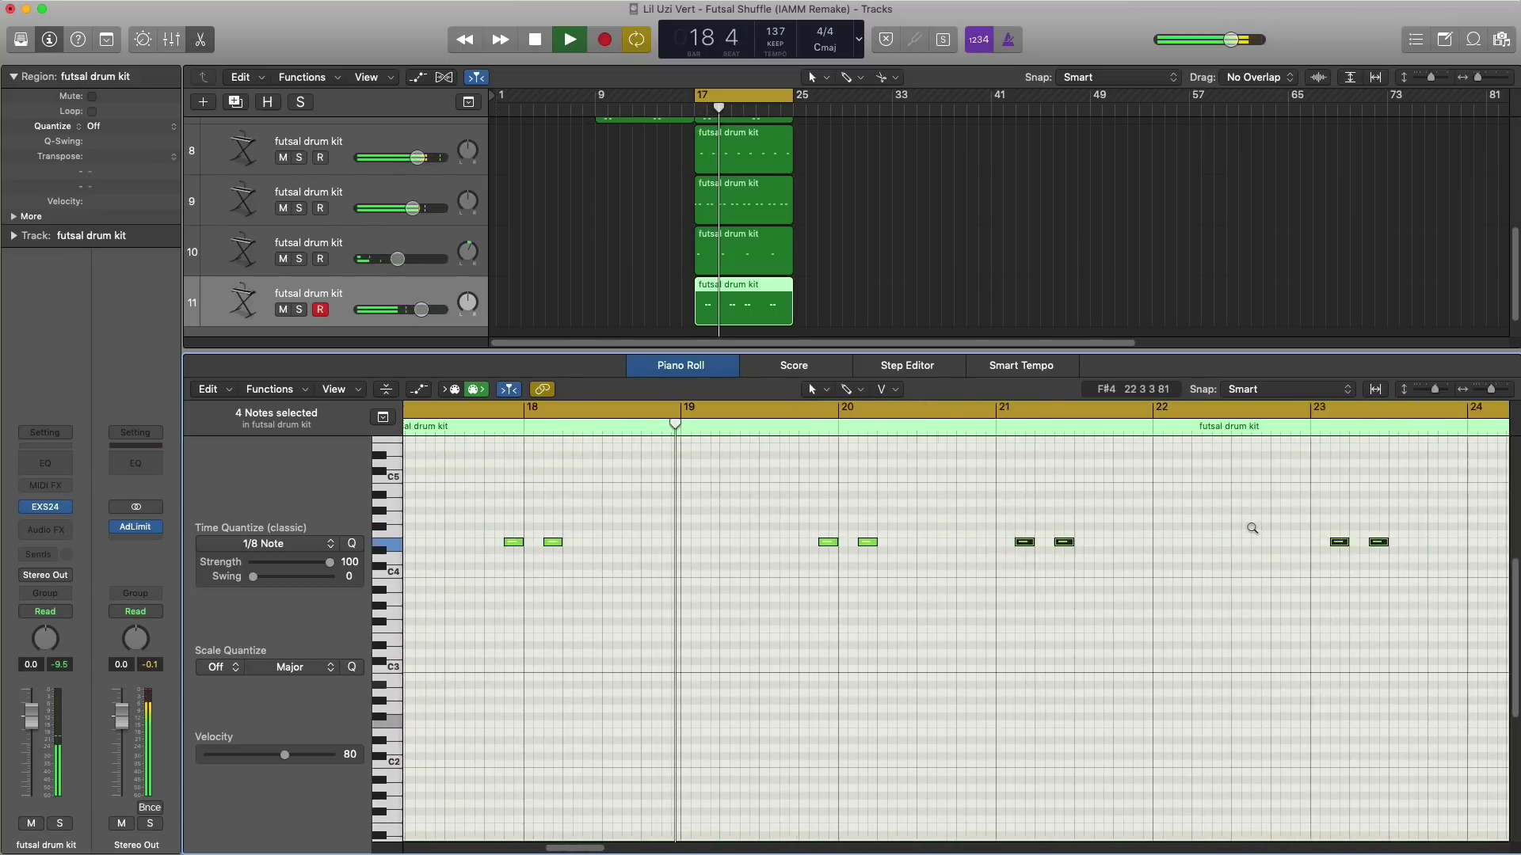
{"action": "scroll", "coordinate": [1252, 528], "scroll_direction": "up", "scroll_amount": 2}
{"action": "key", "text": "space"}
{"action": "scroll", "coordinate": [1244, 557], "scroll_direction": "right", "scroll_amount": 8}
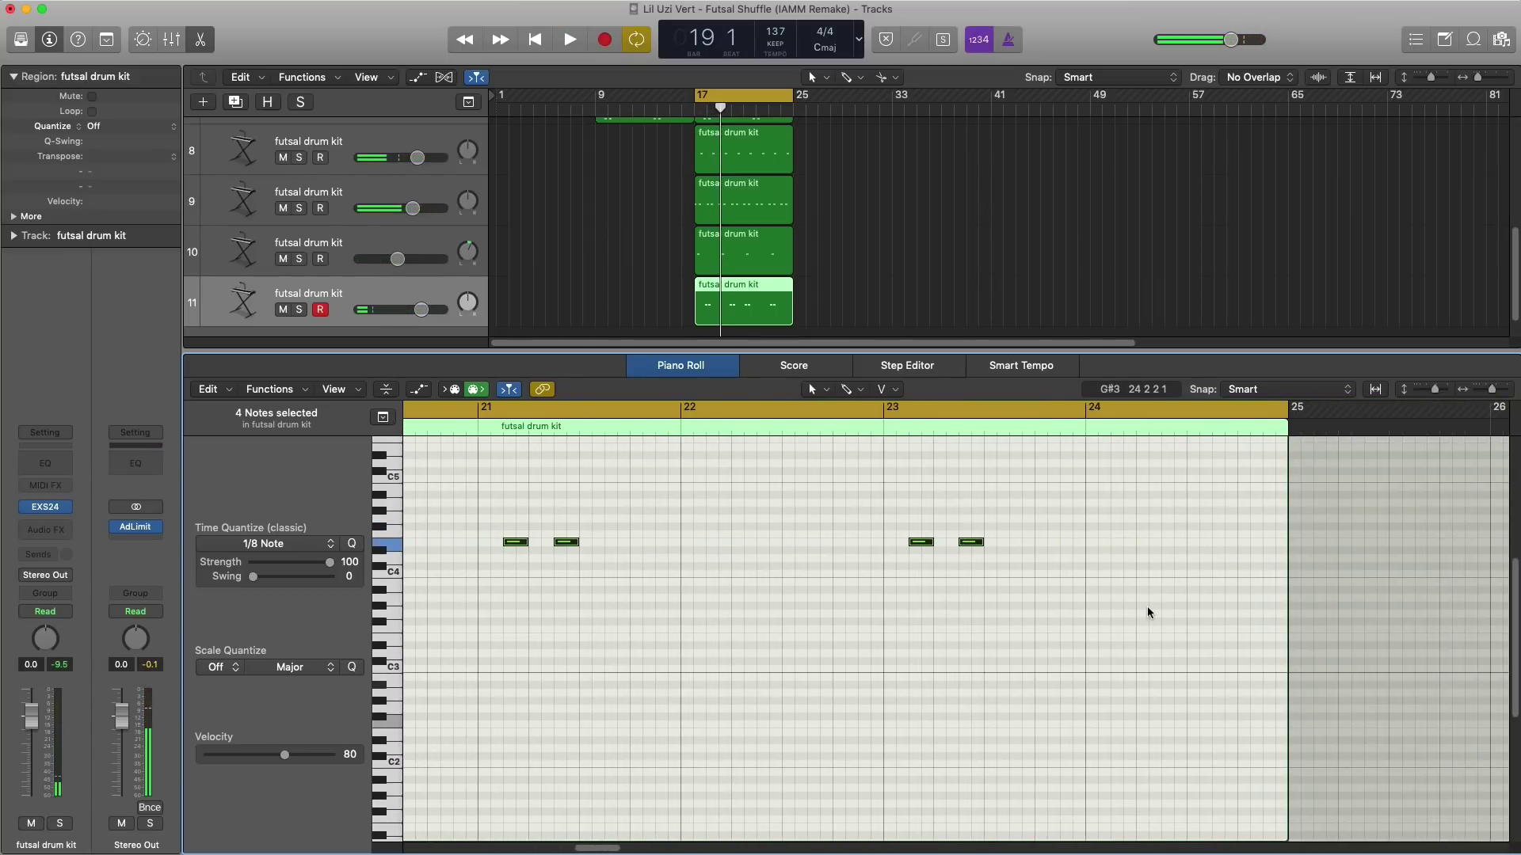
{"action": "left_click", "coordinate": [1114, 543], "text": "super"}
{"action": "key", "text": "space"}
{"action": "scroll", "coordinate": [1118, 559], "scroll_direction": "down", "scroll_amount": 4}
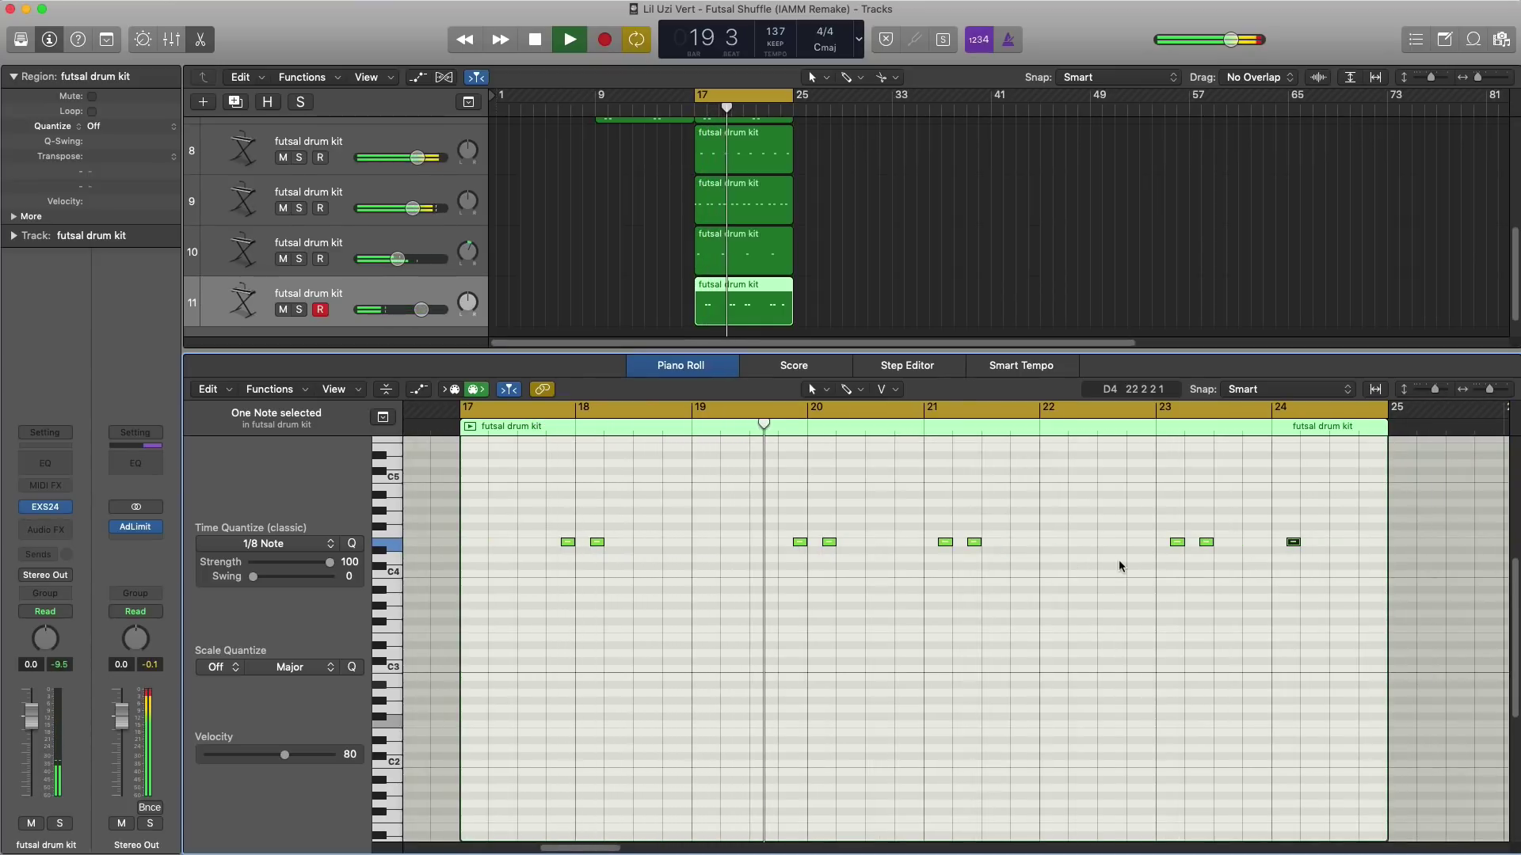
{"action": "key", "text": "x"}
{"action": "key", "text": "x"}
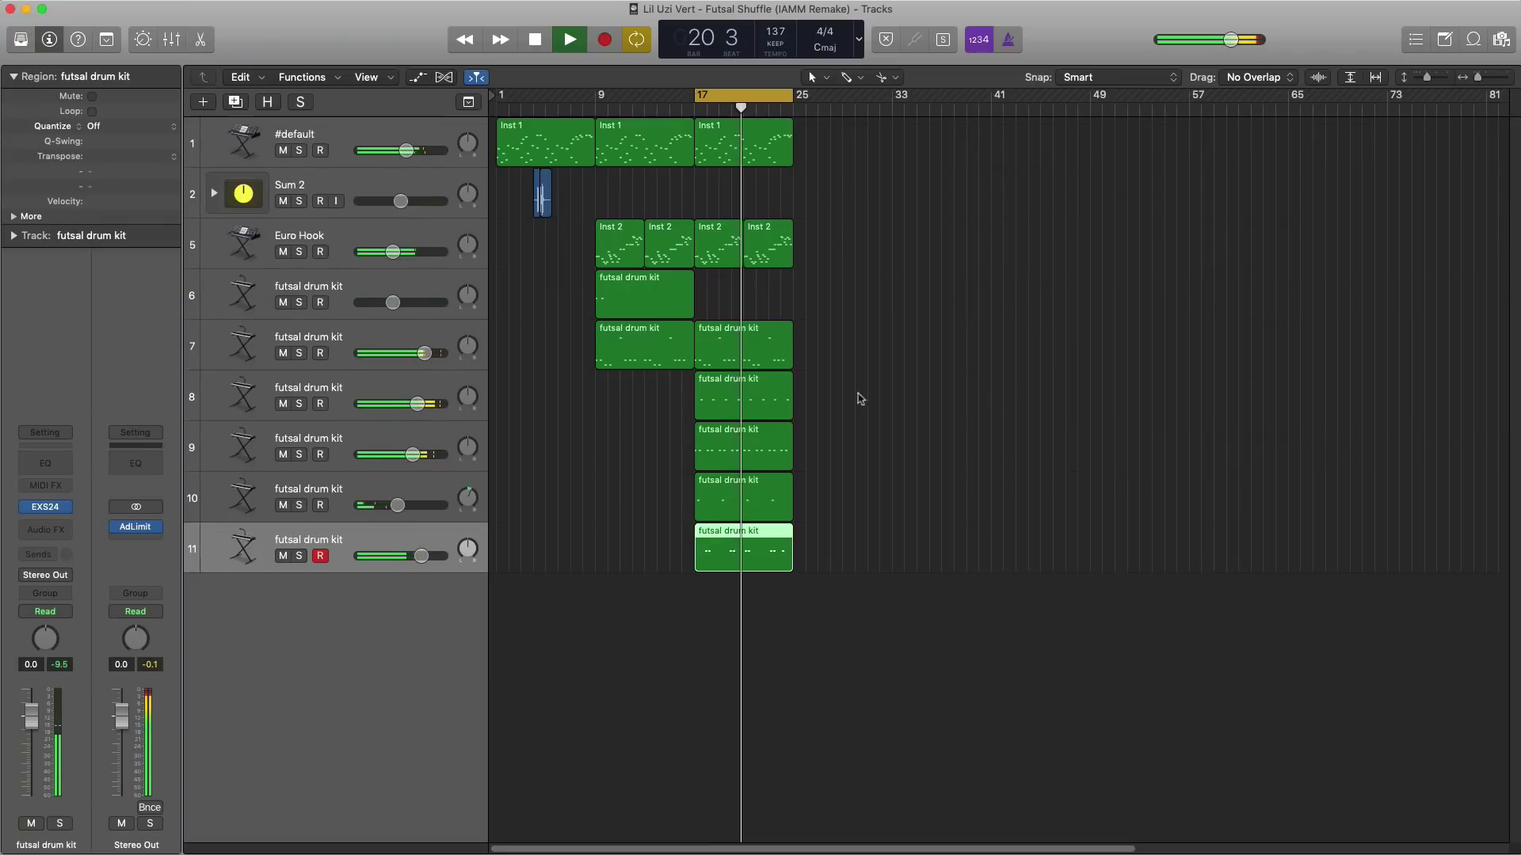
Step: Raise drum kit track 7's volume slightly, set the Euro Hook volume to -10.0 dB and stop playback
{"action": "left_click_drag", "start_coordinate": [424, 354], "coordinate": [427, 353]}
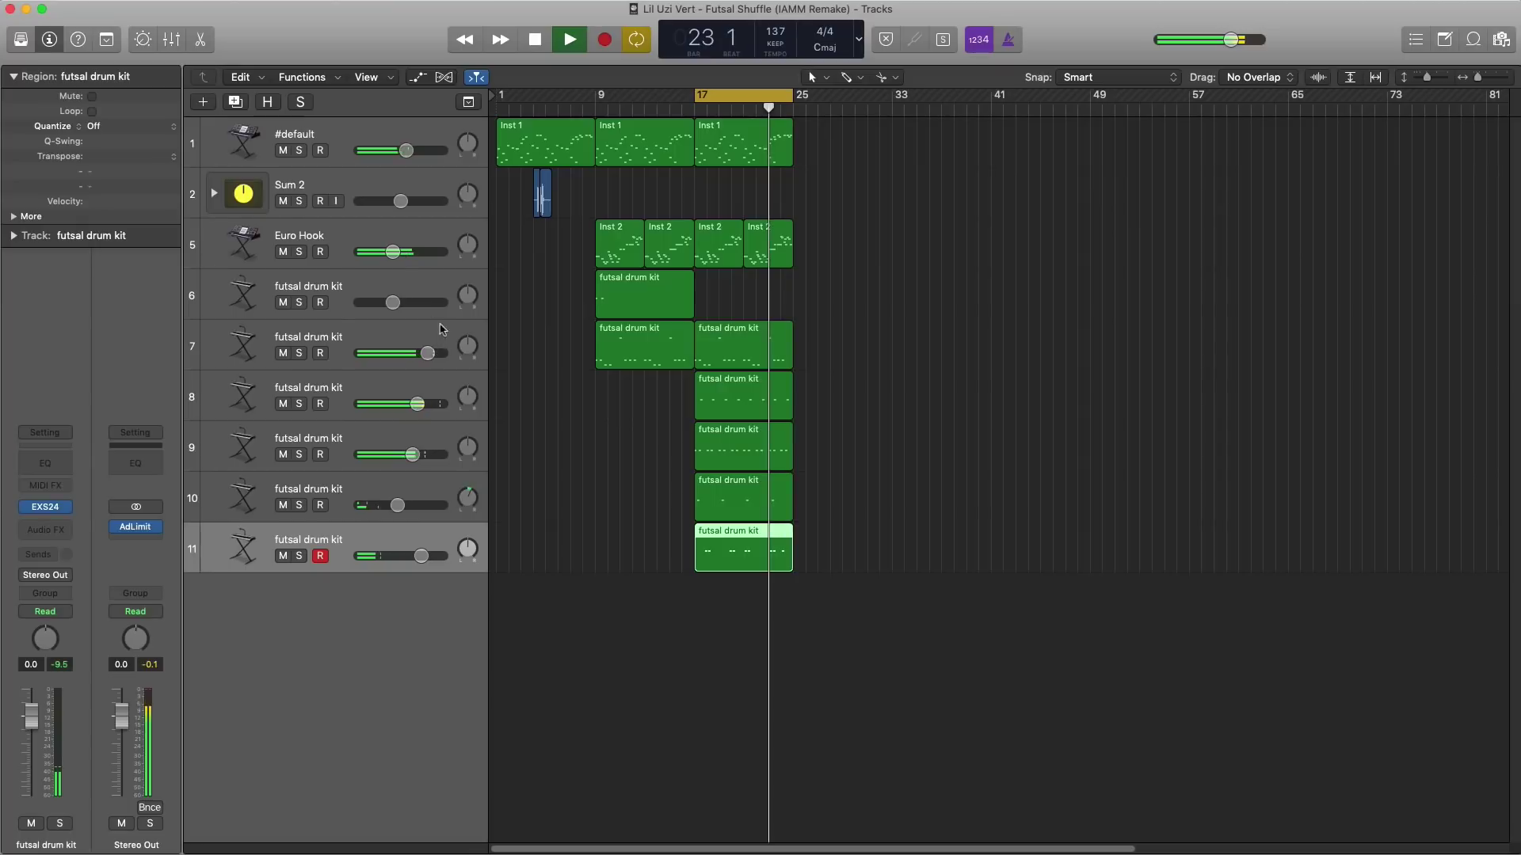
{"action": "left_click_drag", "start_coordinate": [393, 252], "coordinate": [392, 252]}
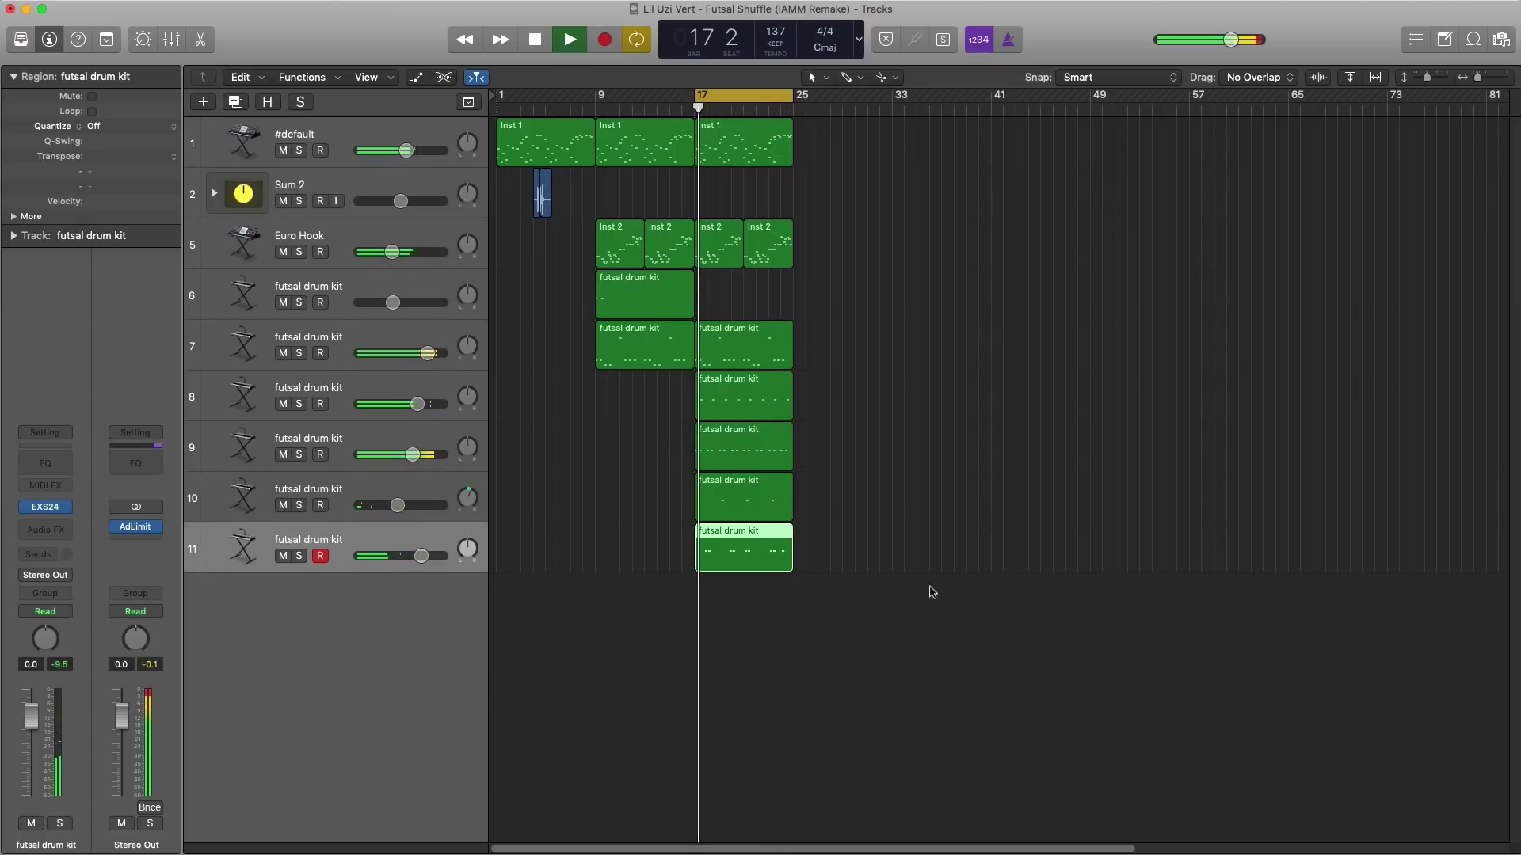
{"action": "key", "text": "space"}
Step: Repeat all bar 17–25 regions at bar 25, and copy the Inst 1 and Inst 2 melody regions into bars 33–41
{"action": "left_click_drag", "start_coordinate": [908, 591], "coordinate": [703, 146]}
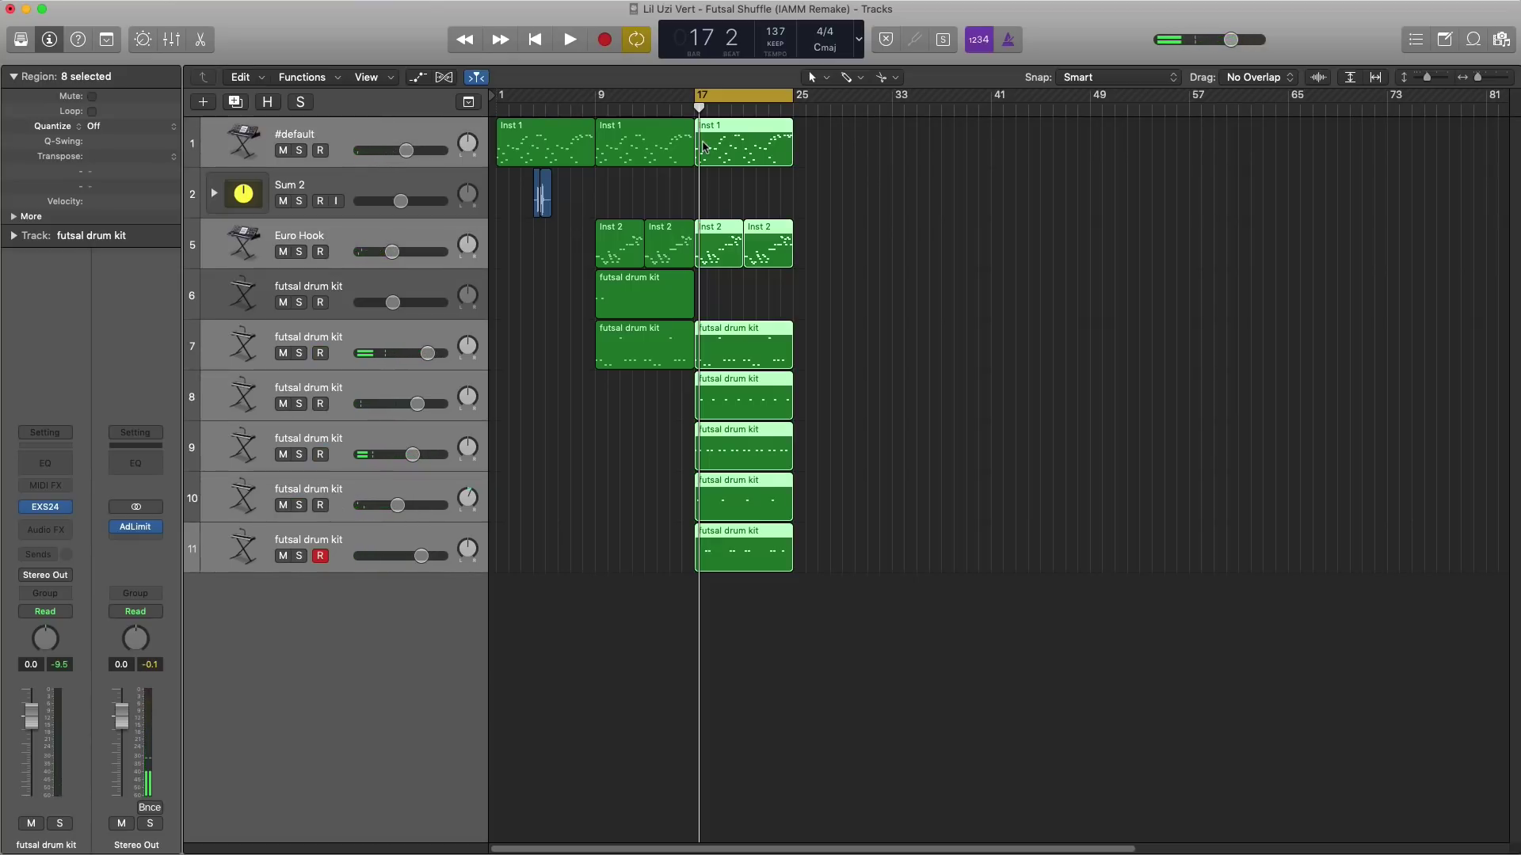
{"action": "key", "text": "super+r"}
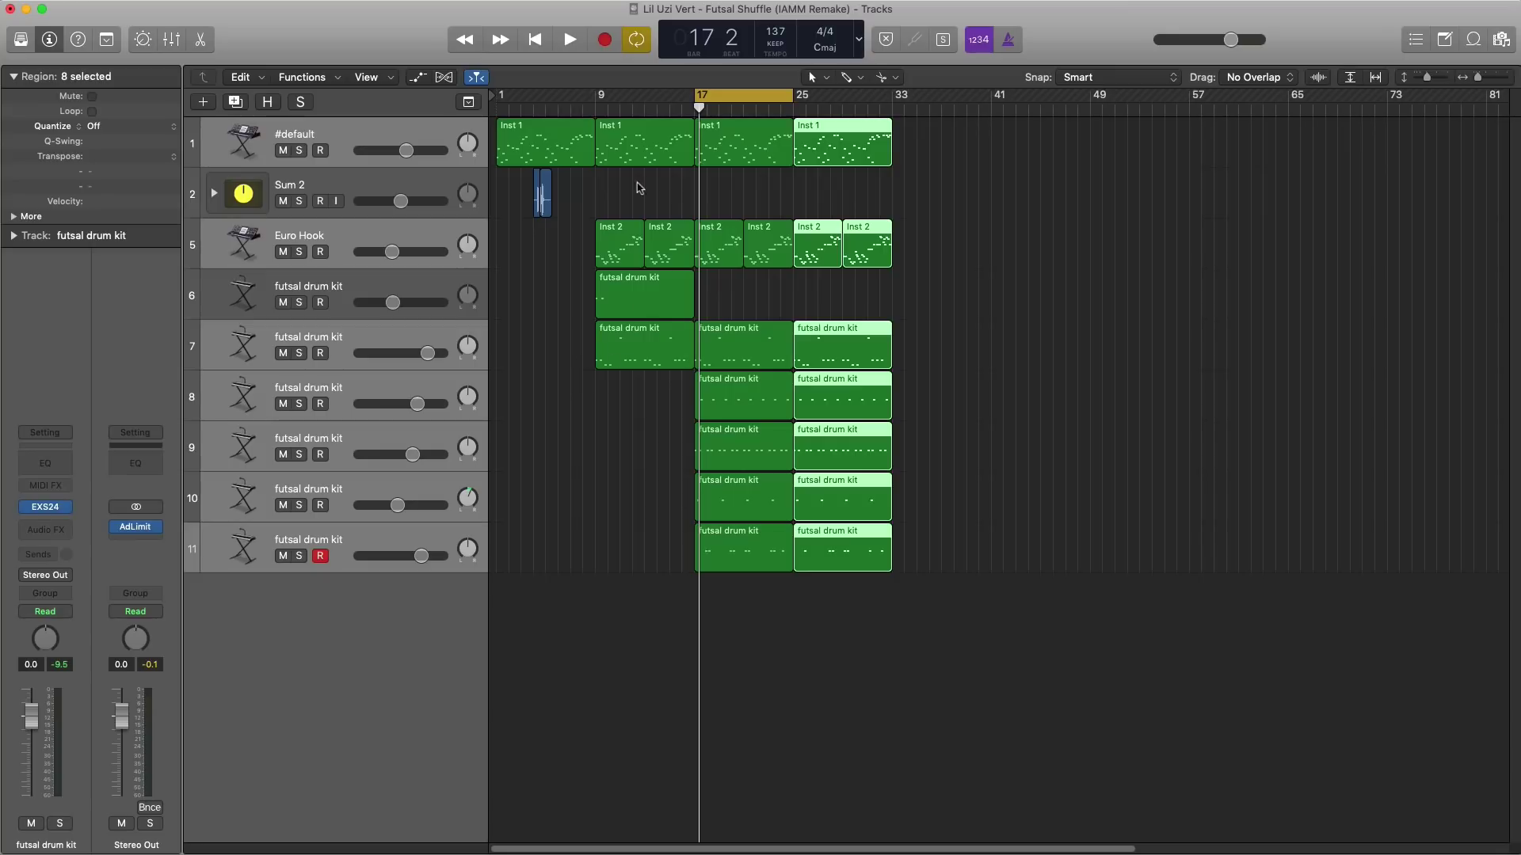
{"action": "left_click_drag", "start_coordinate": [640, 149], "coordinate": [939, 149]}
{"action": "left_click_drag", "start_coordinate": [949, 221], "coordinate": [810, 269]}
{"action": "key", "text": "super+r"}
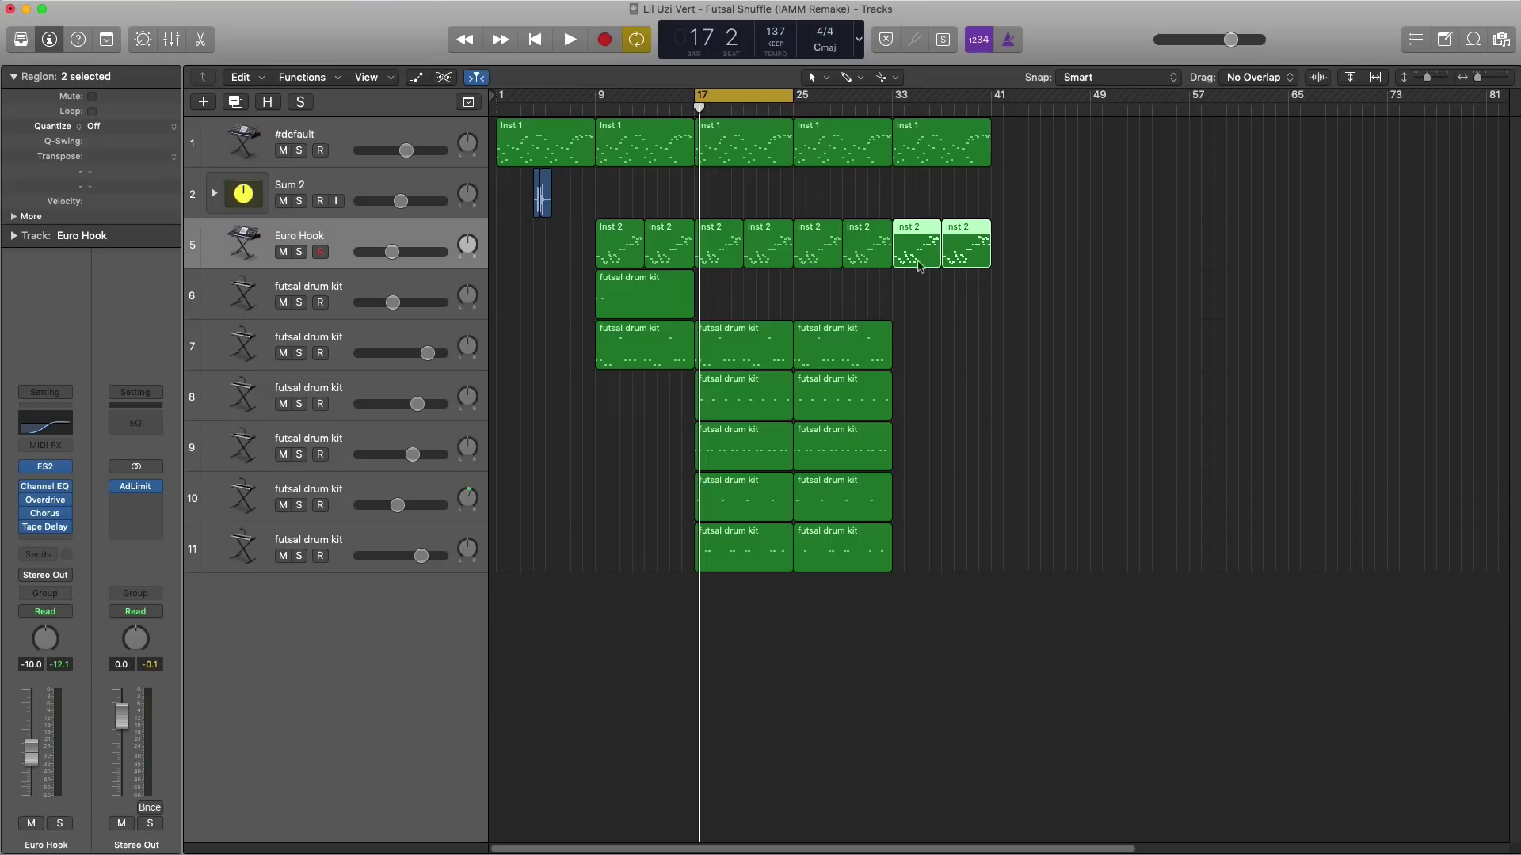
Step: Copy all melody and drum regions from bars 17–33 so that the copies start at bar 41
{"action": "left_click_drag", "start_coordinate": [822, 501], "coordinate": [705, 147]}
{"action": "left_click_drag", "start_coordinate": [707, 148], "coordinate": [1005, 173]}
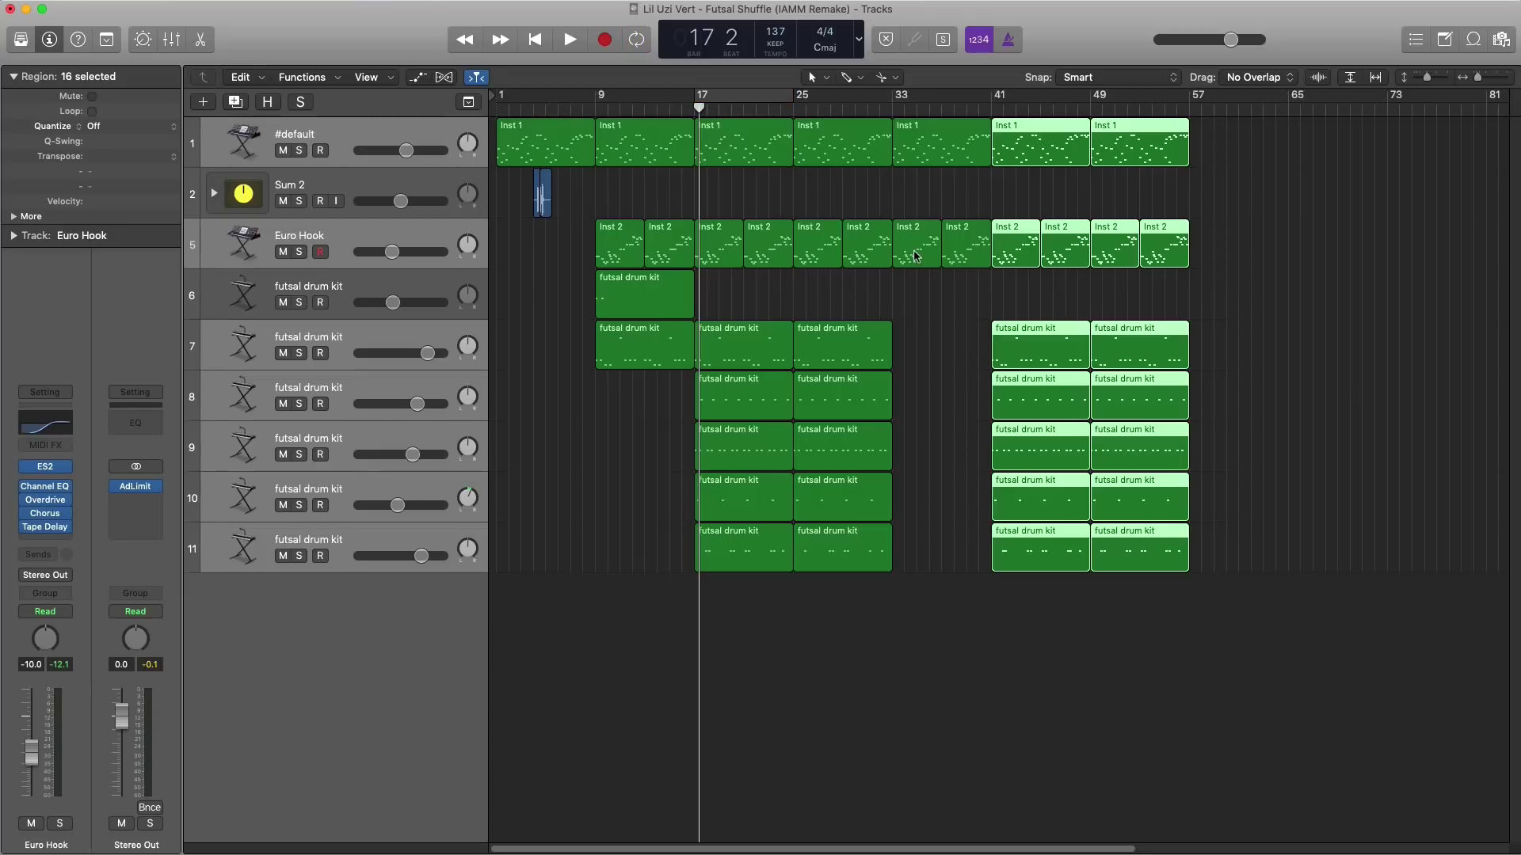
{"action": "left_click", "coordinate": [935, 399]}
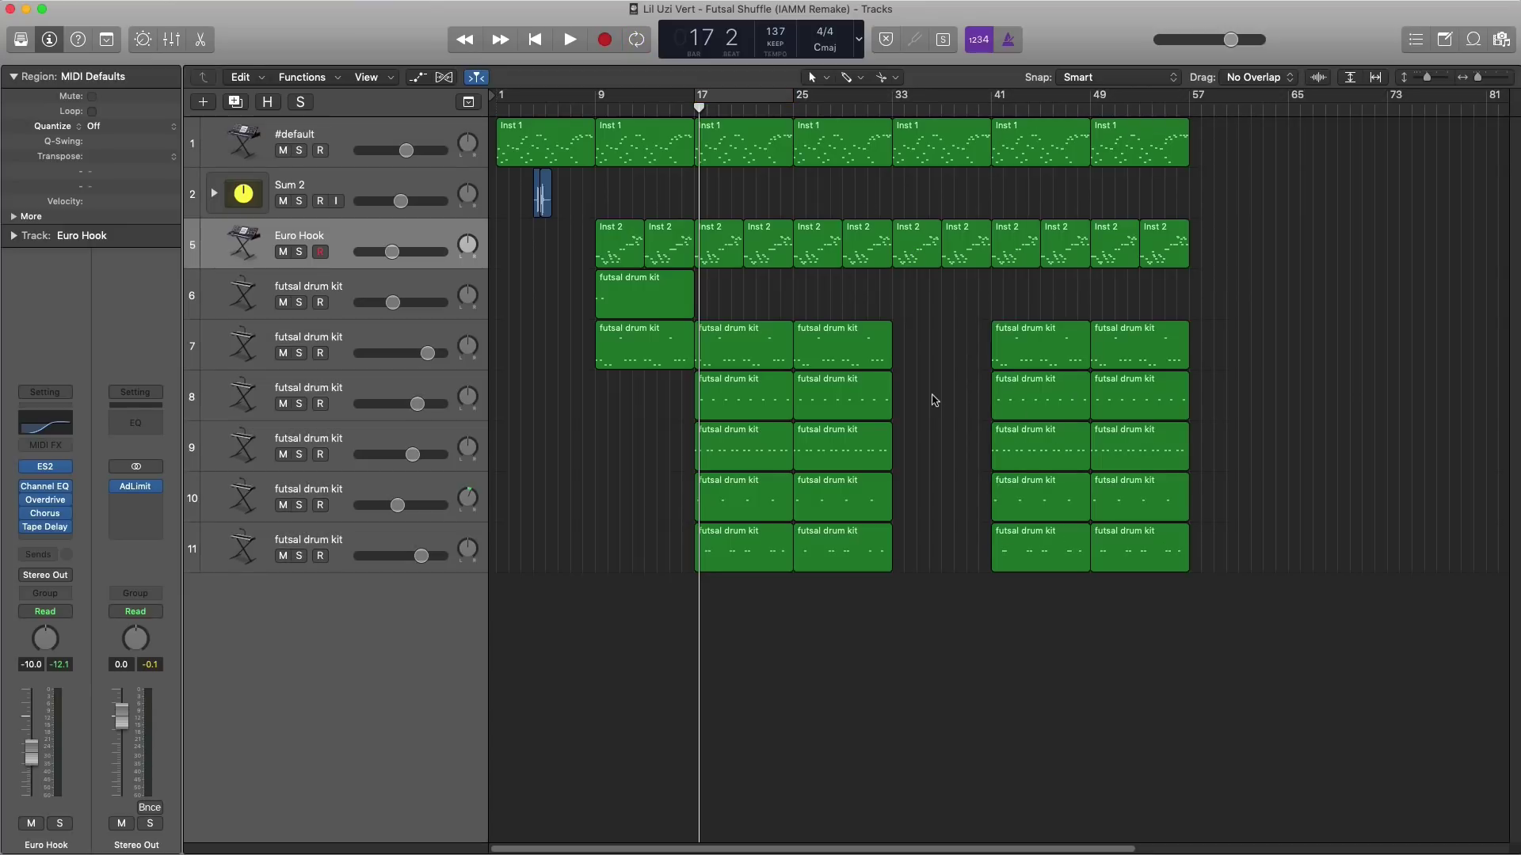
Step: Play the arrangement from the beginning, lowering the #default volume slightly and setting the Euro Hook volume to -12.4 dB
{"action": "key", "text": "Return"}
{"action": "key", "text": "space"}
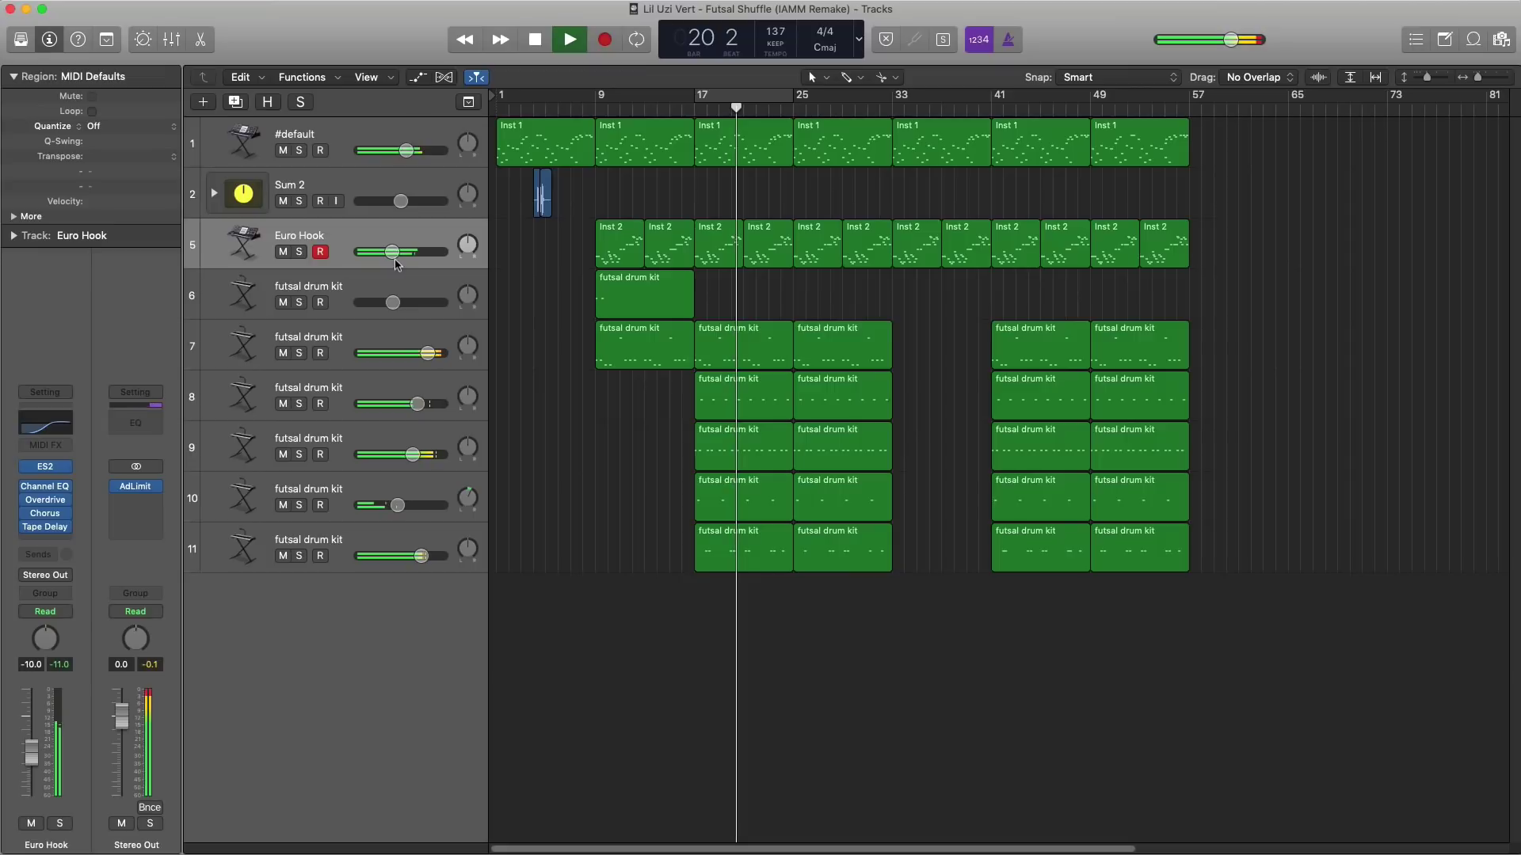
{"action": "mouse_move", "coordinate": [392, 252]}
{"action": "left_click_drag", "start_coordinate": [392, 252], "coordinate": [392, 252]}
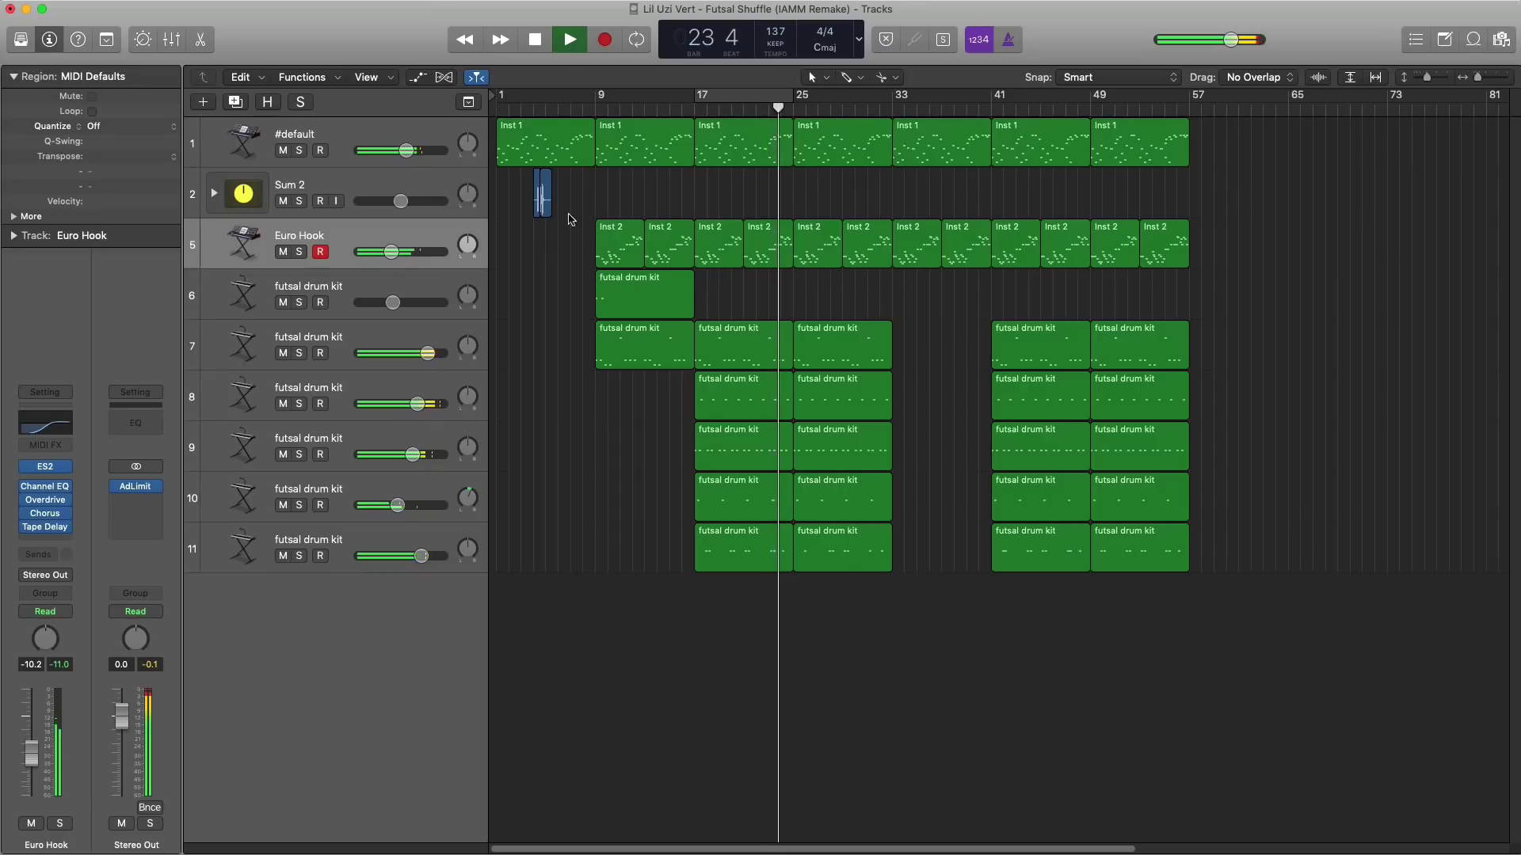
{"action": "left_click_drag", "start_coordinate": [404, 153], "coordinate": [395, 152]}
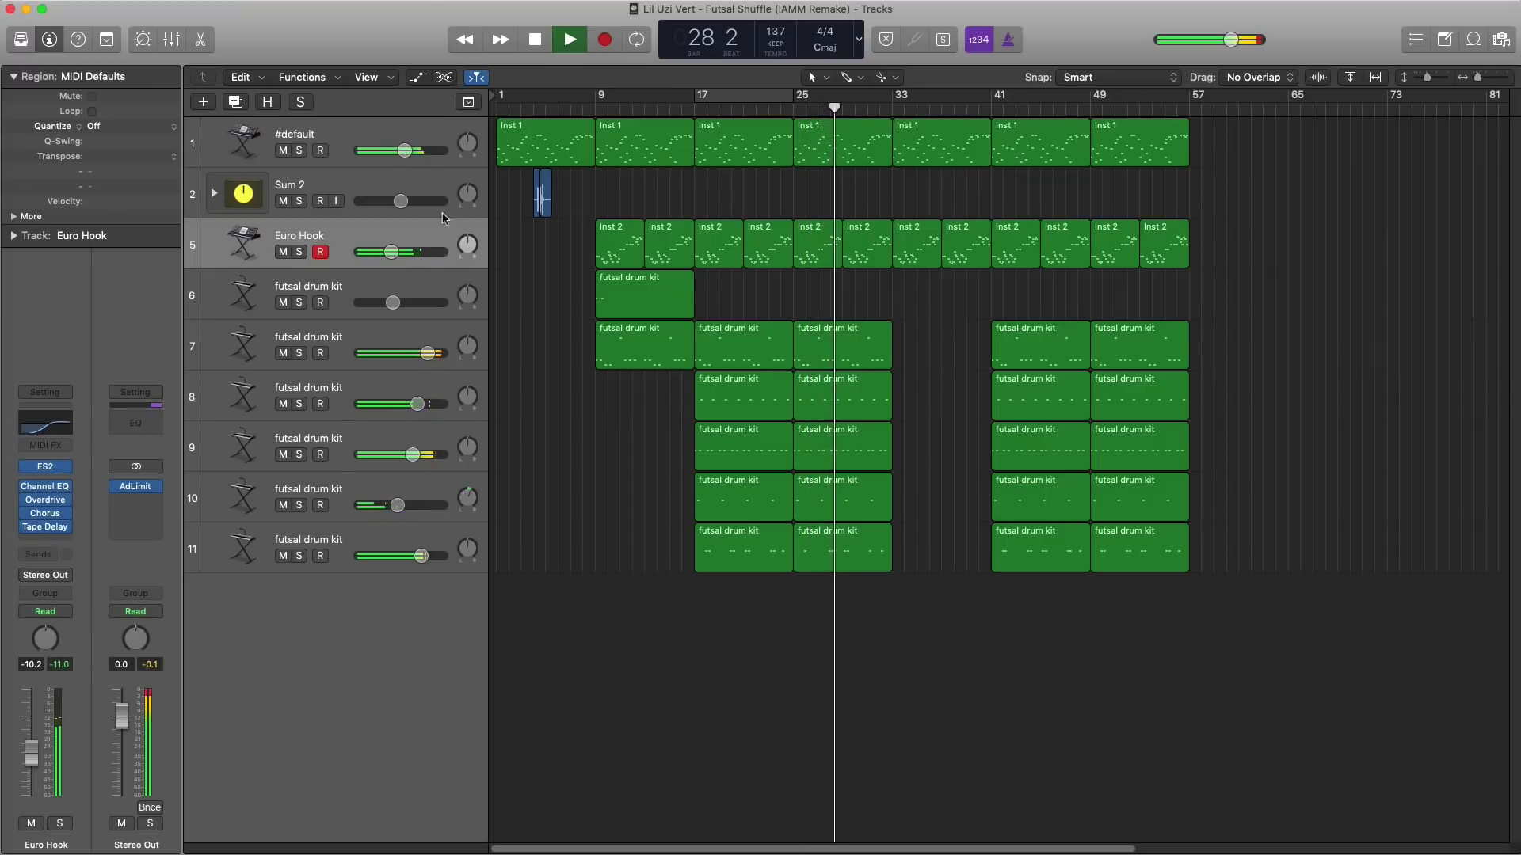
{"action": "left_click_drag", "start_coordinate": [392, 252], "coordinate": [387, 251]}
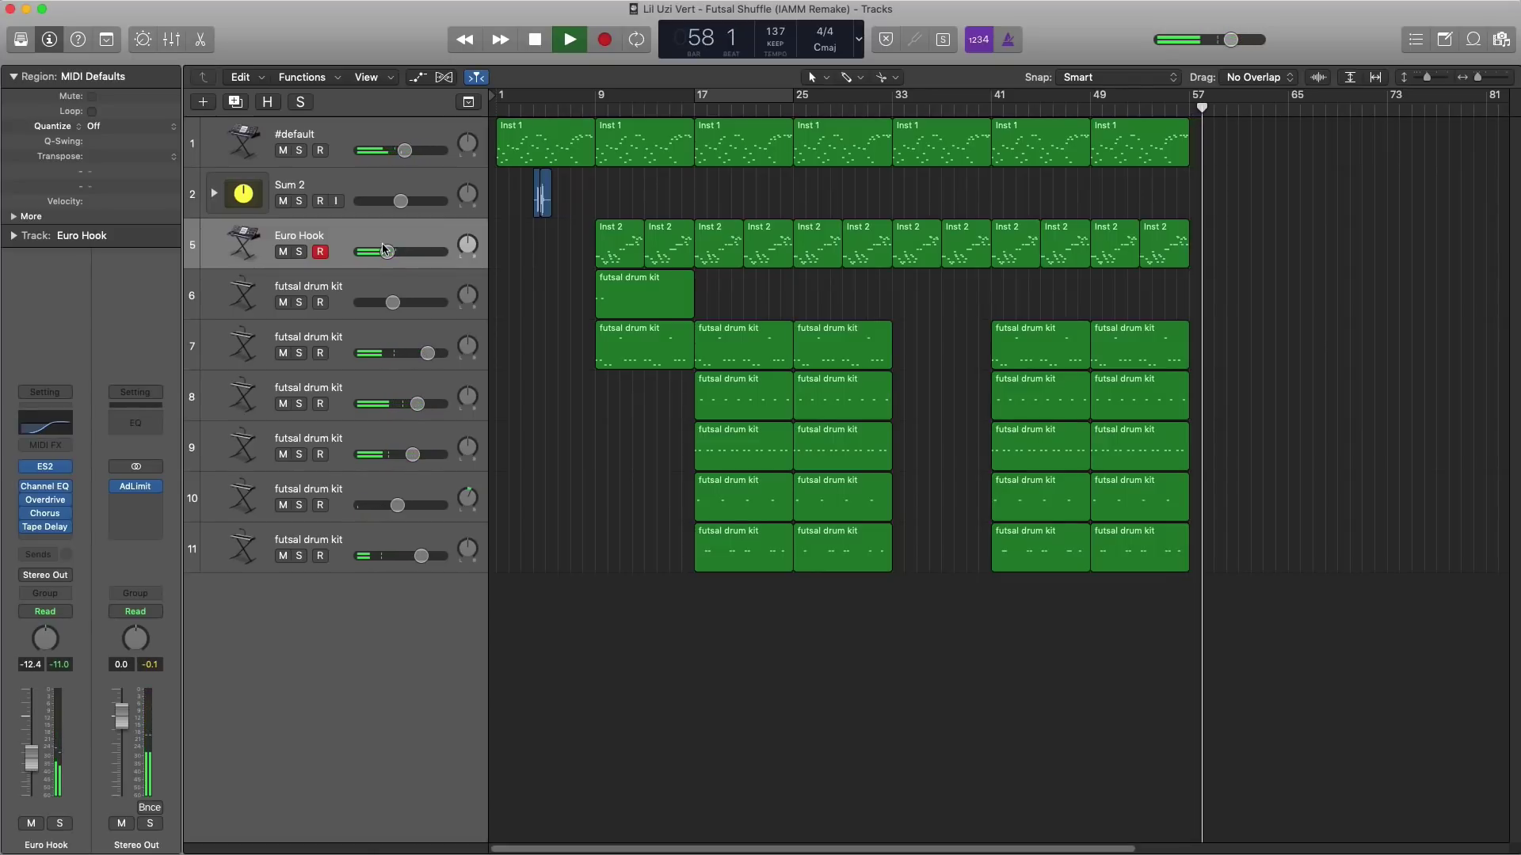
{"action": "key", "text": "space"}
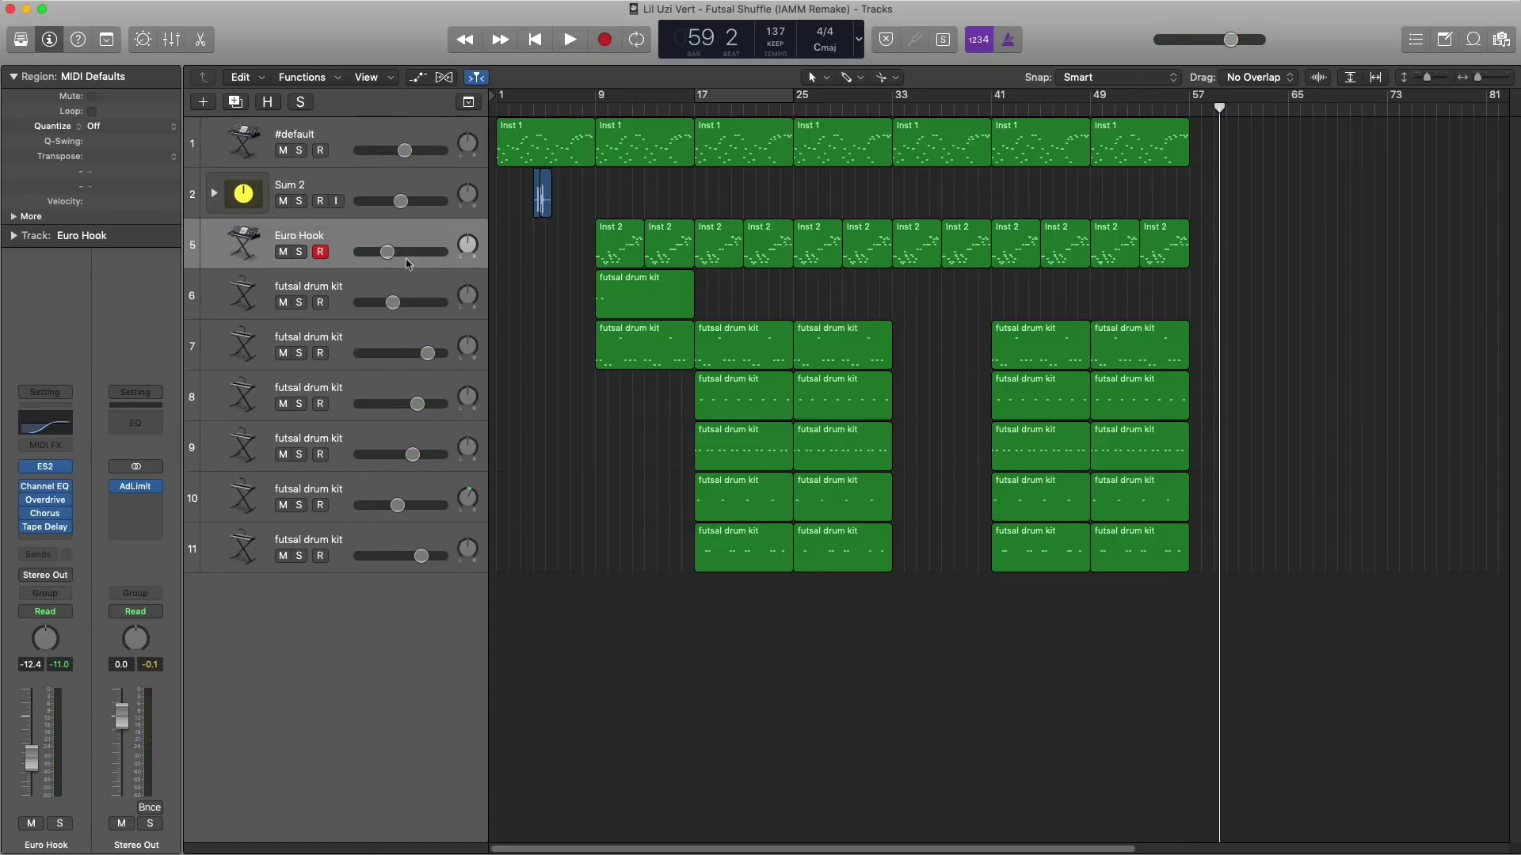
{"action": "key", "text": "Return"}
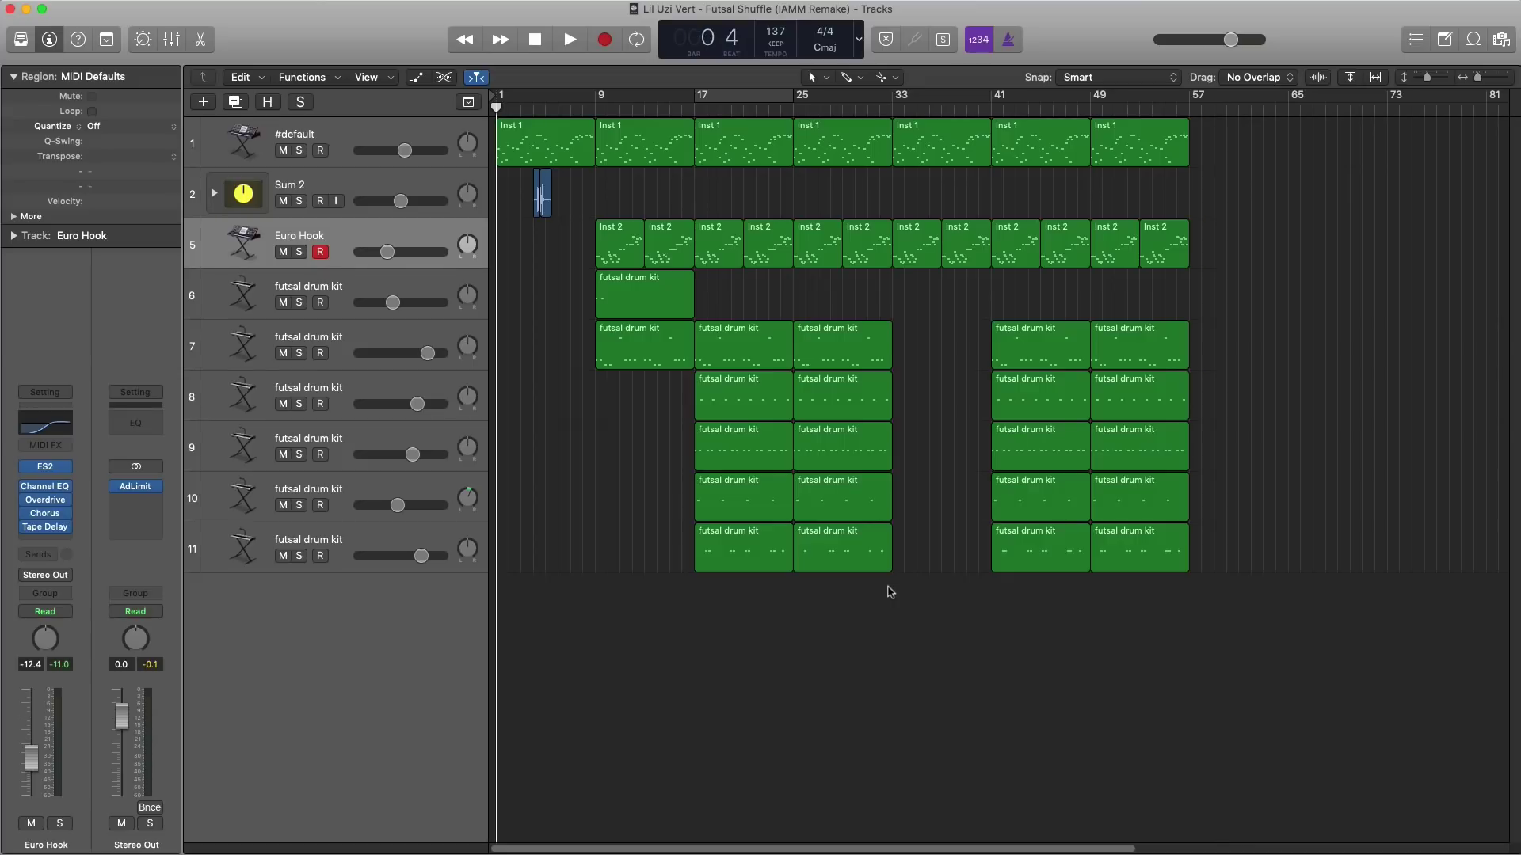